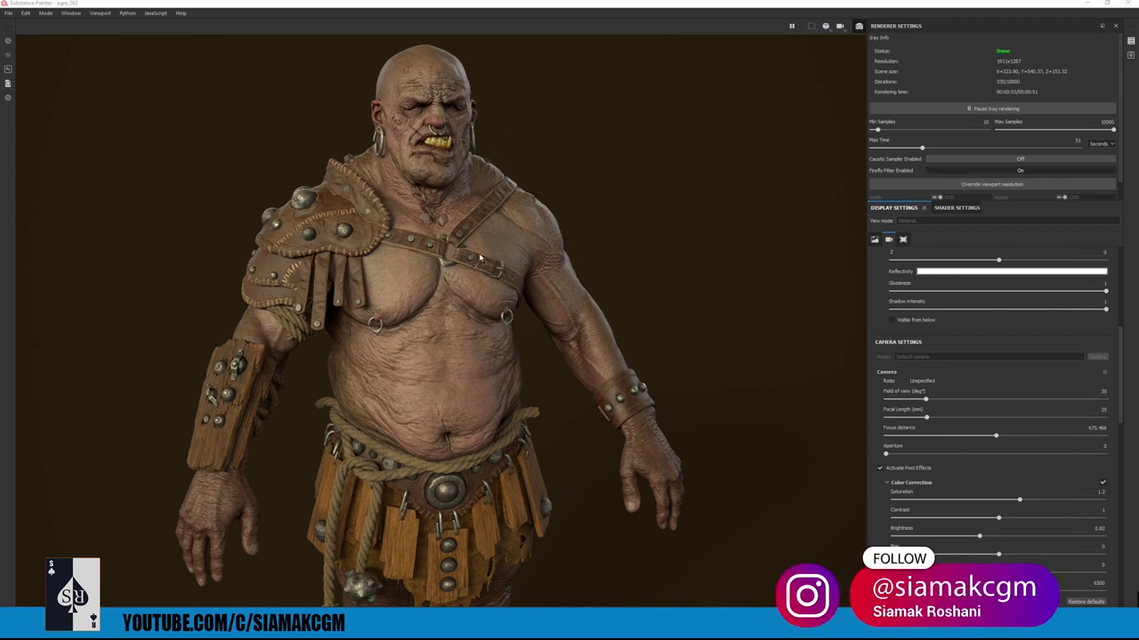
- Examine the Iray-rendered ogre from several angles, from the upper body to the whole figure with its feet
right_click_drag(564, 255, 525, 258, "alt")
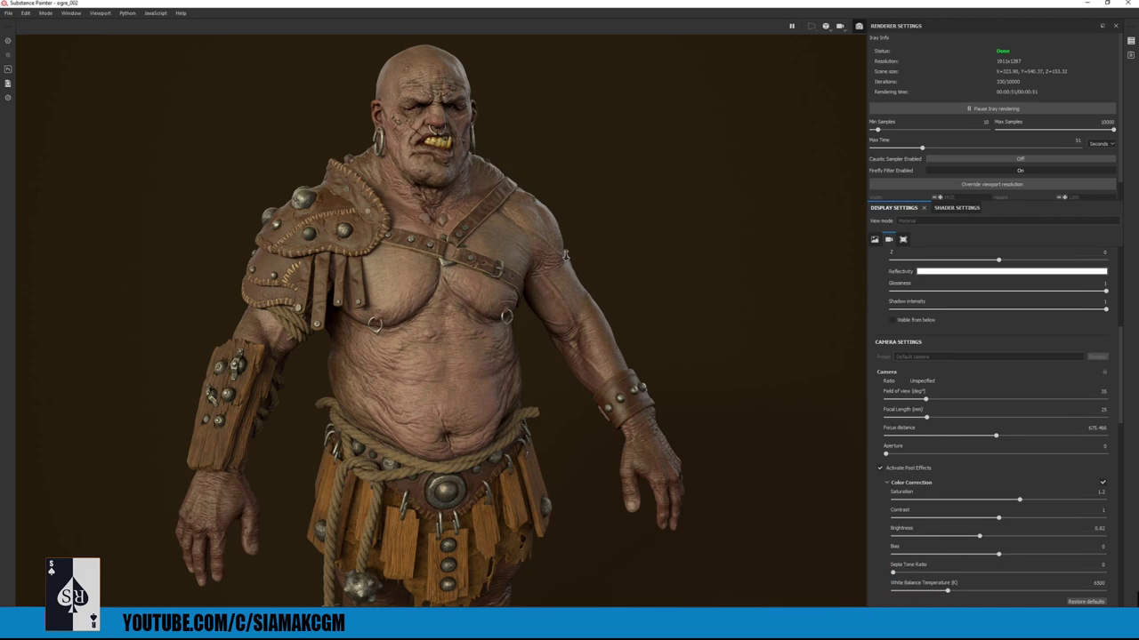
left_click_drag(525, 258, 564, 294, "alt")
right_click_drag(500, 294, 425, 298, "alt")
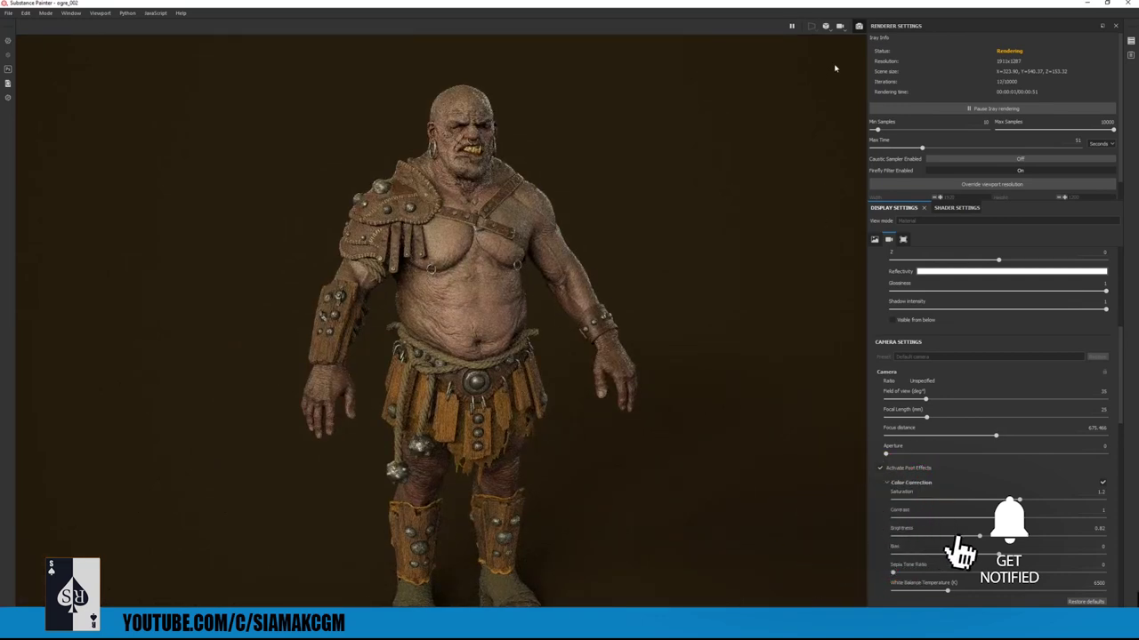
right_click_drag(511, 252, 510, 268, "alt")
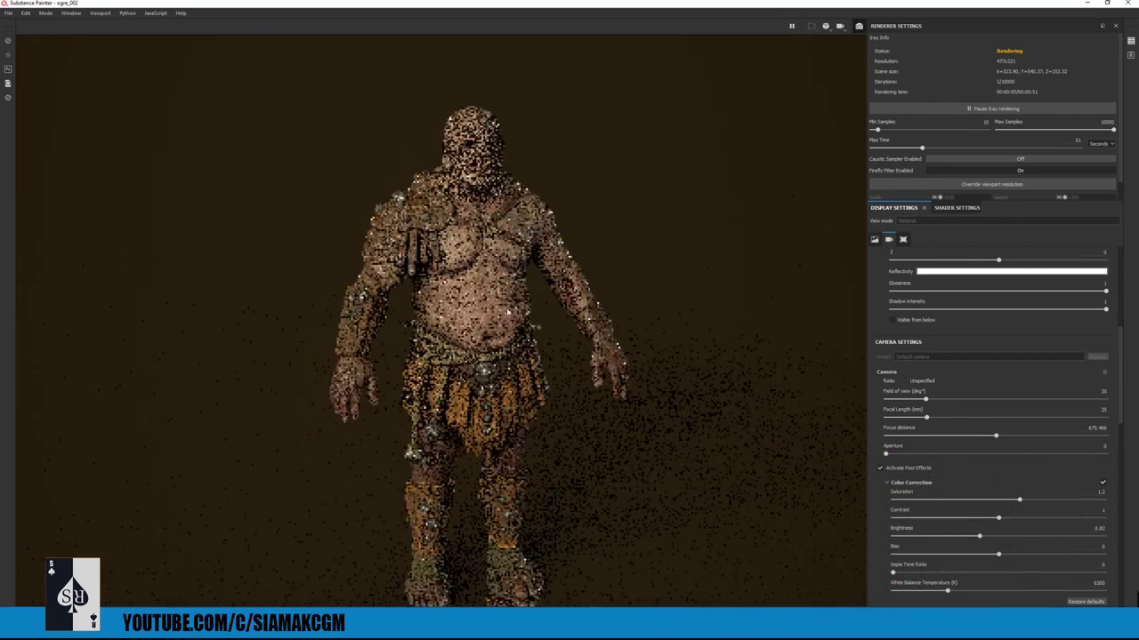
middle_click_drag(510, 268, 515, 262, "alt")
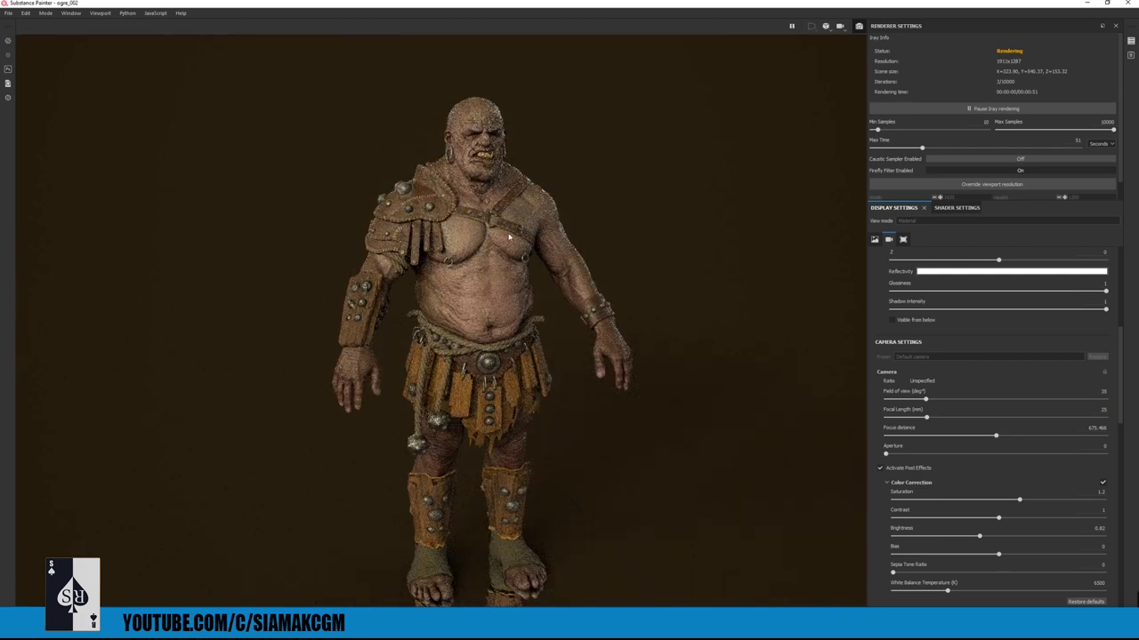
left_click_drag(518, 299, 555, 336, "alt")
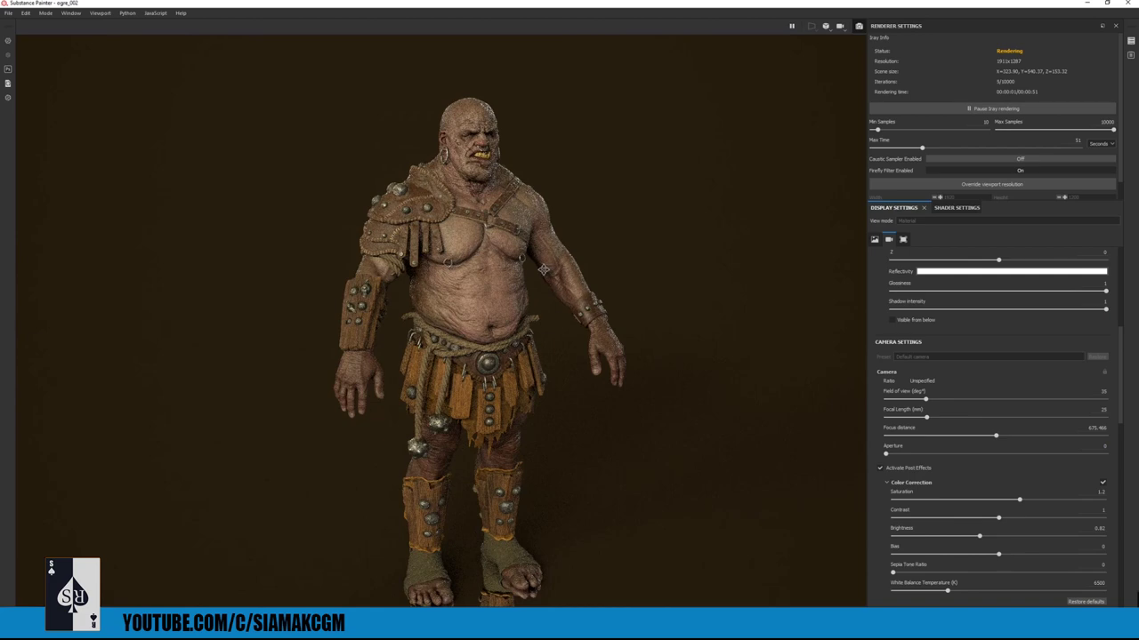
middle_click_drag(543, 270, 541, 274, "alt")
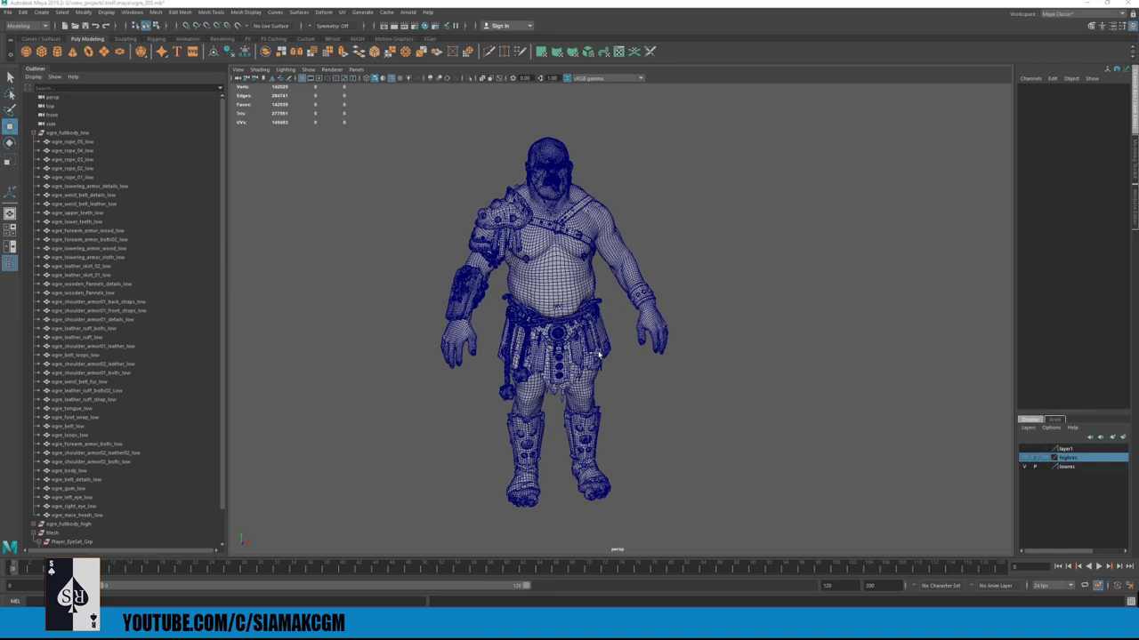
- Switch to Maya and examine the low-poly wireframe around the ogre's skirt and belly, selecting the waist rope ogre_rope_04_low
left_click_drag(591, 325, 600, 347, "alt")
scroll(600, 347, "up", 3)
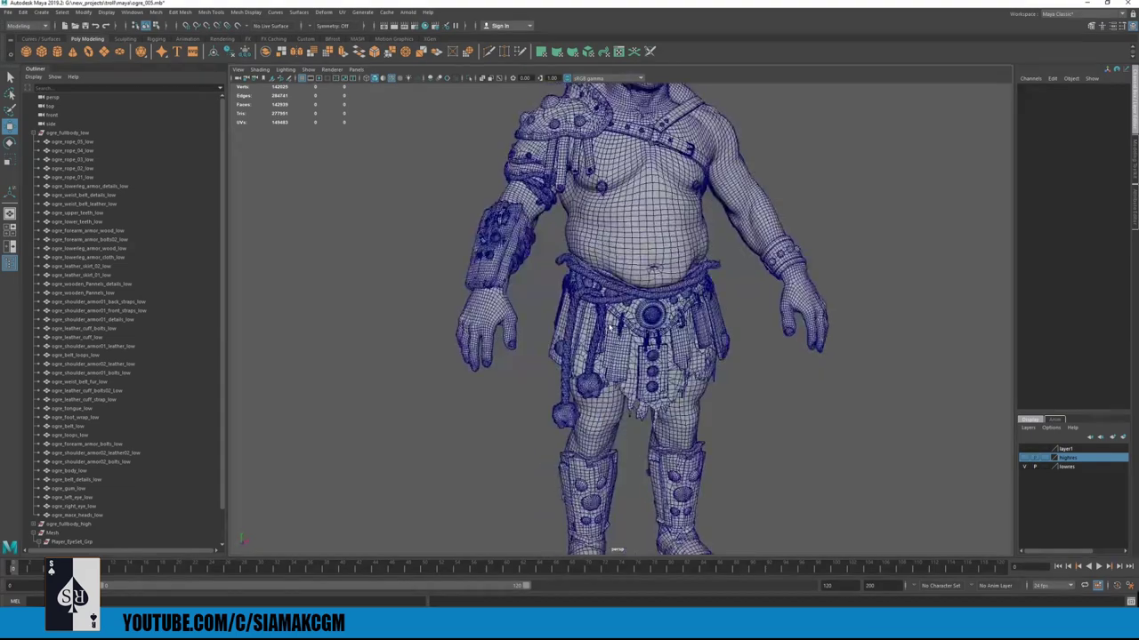
scroll(609, 326, "up", 4)
left_click(596, 286)
scroll(596, 286, "up", 5)
left_click_drag(532, 294, 566, 313, "alt")
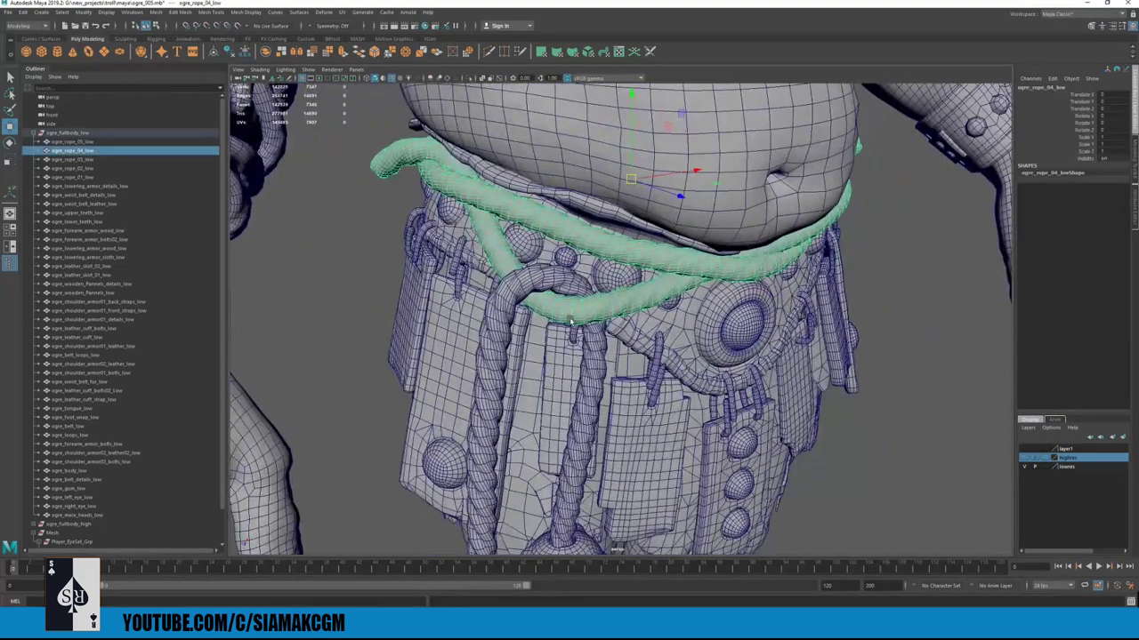
left_click_drag(566, 315, 583, 244, "alt")
scroll(777, 305, "down", 4)
middle_click_drag(578, 237, 572, 331, "alt")
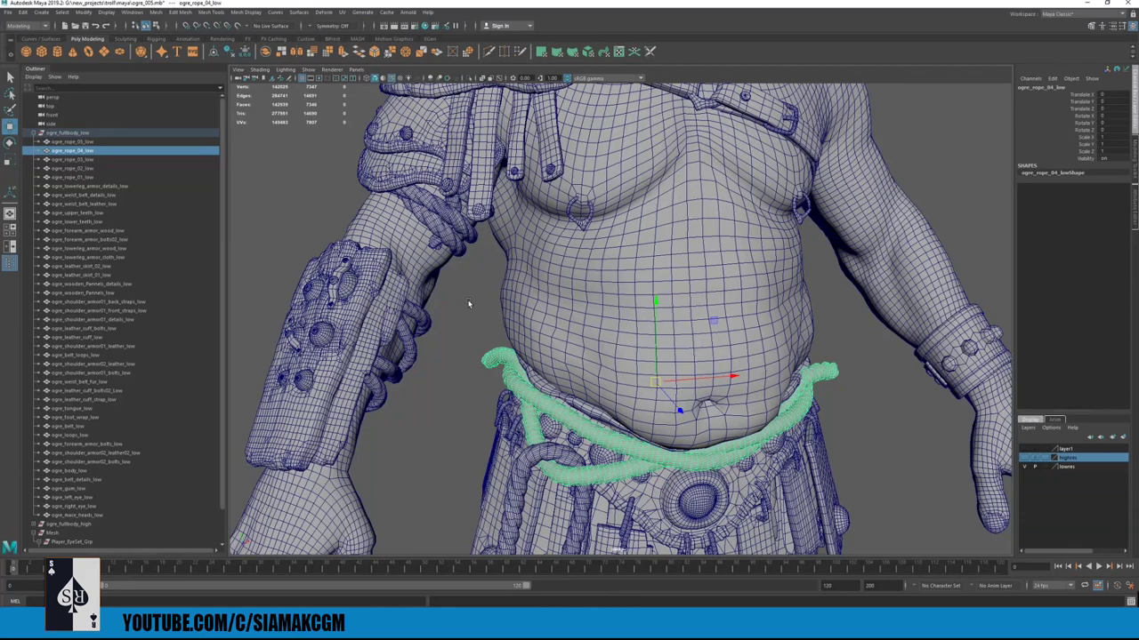
scroll(626, 303, "down", 3)
middle_click_drag(627, 303, 604, 362, "alt")
scroll(571, 286, "down", 1)
scroll(603, 301, "down", 4)
middle_click_drag(603, 301, 578, 235, "alt")
scroll(579, 236, "down", 3)
- Select all the ogre's low-poly meshes in the viewport, look over the highlighted wireframe, and clear the selection
left_click_drag(443, 158, 756, 503)
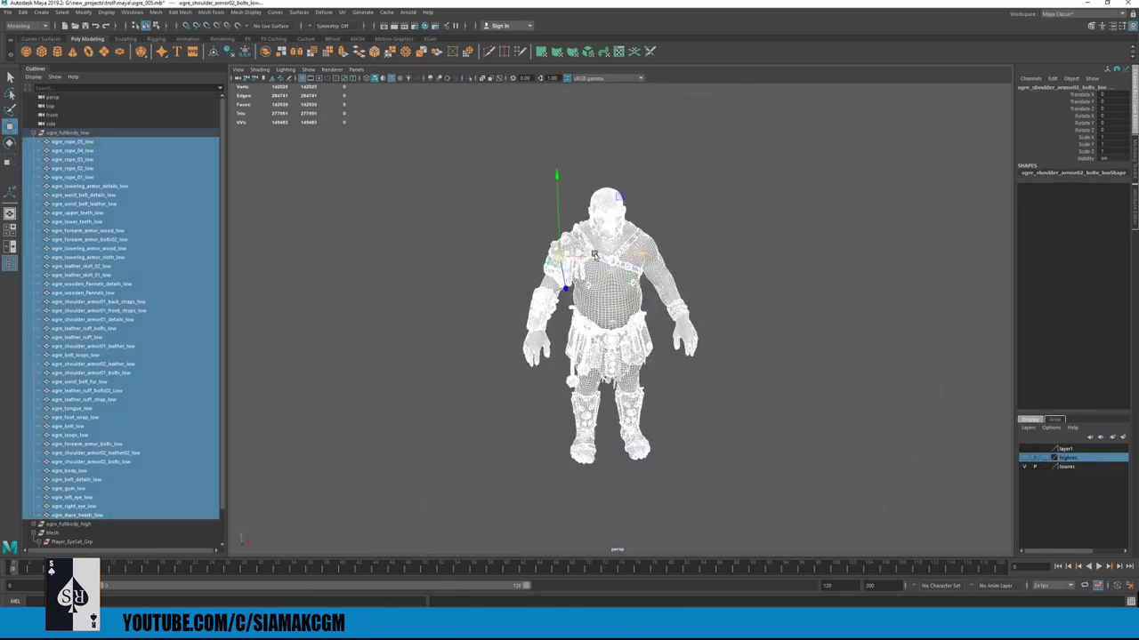
scroll(711, 205, "up", 4)
scroll(739, 233, "up", 3)
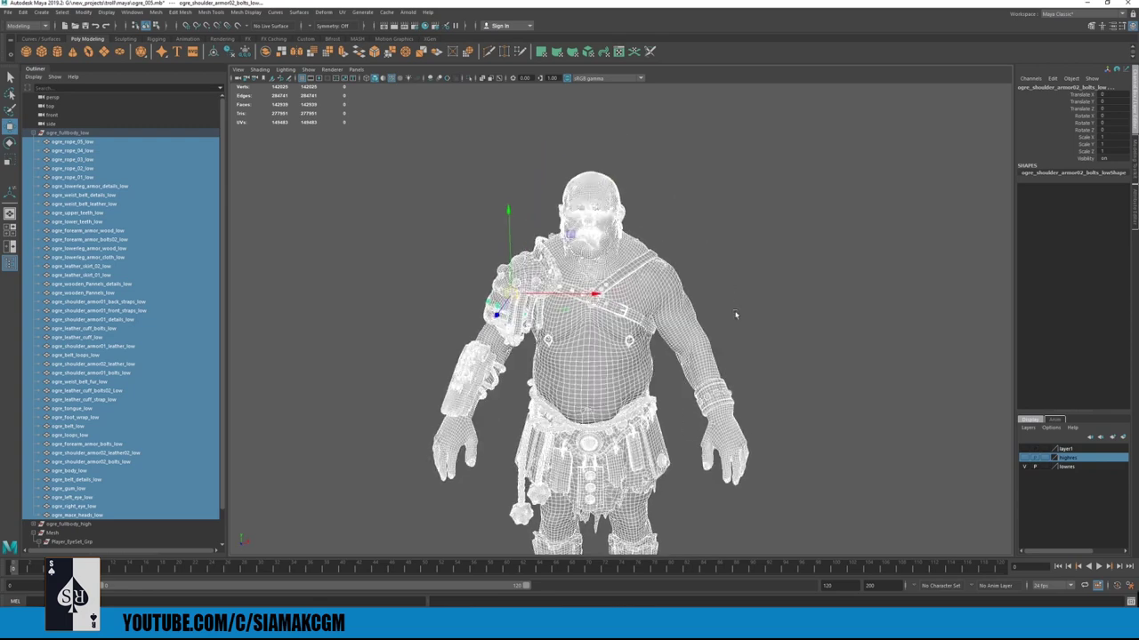
left_click(773, 268)
- Examine the topology of the ogre's face and head, and the full-body wireframe from several angles
scroll(620, 201, "up", 6)
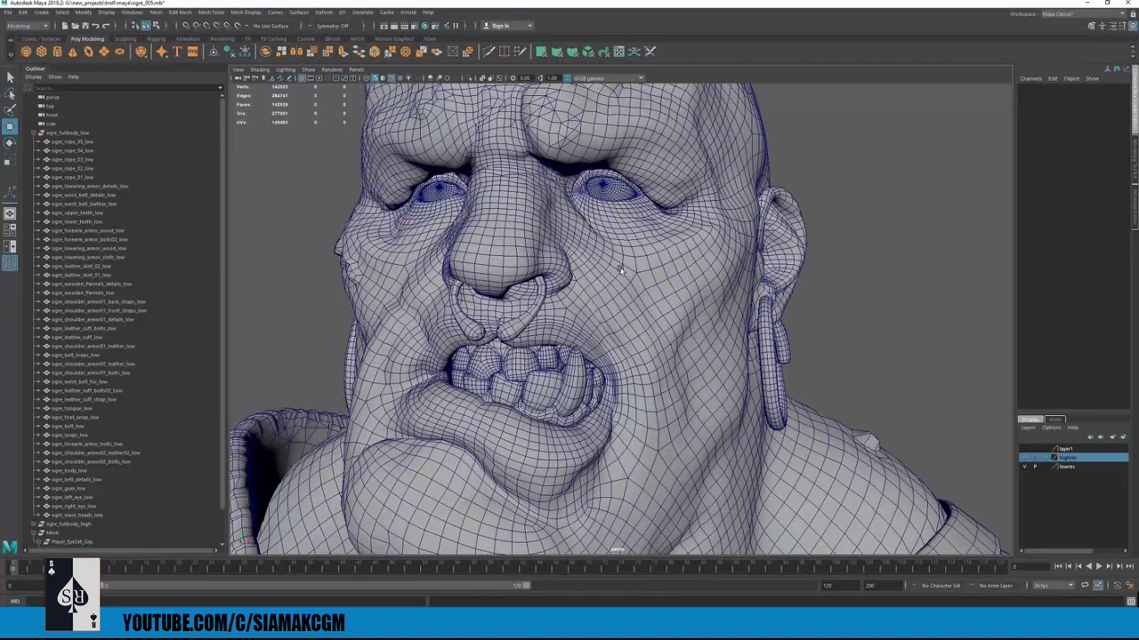
scroll(463, 221, "down", 5)
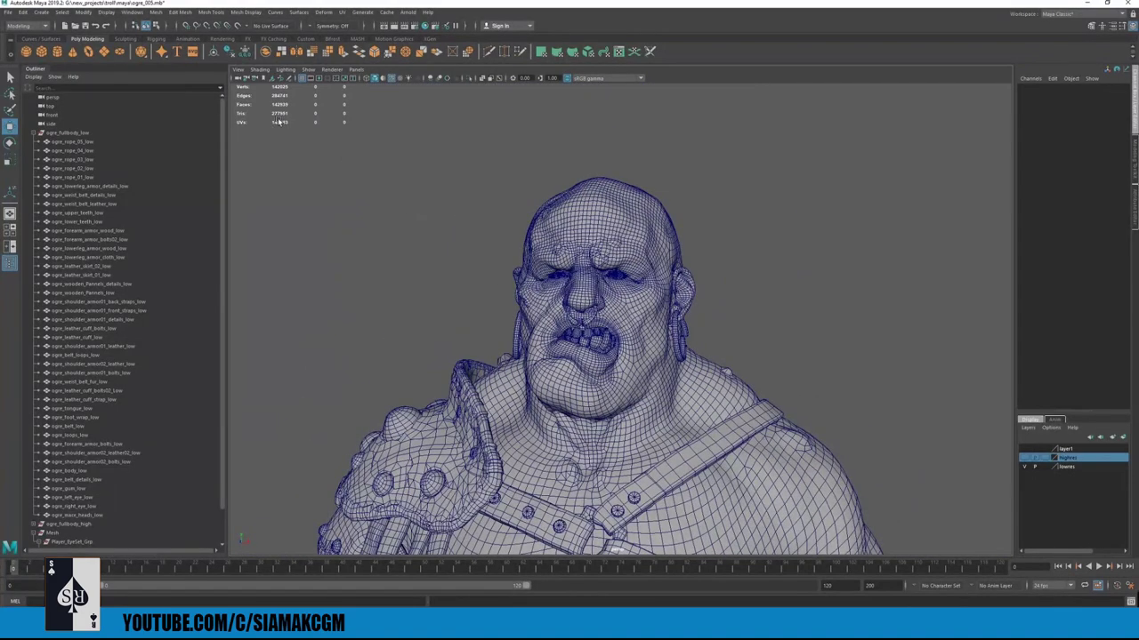
right_click_drag(701, 252, 452, 255, "alt")
left_click_drag(452, 256, 583, 338, "alt")
middle_click_drag(582, 338, 507, 177, "alt")
left_click_drag(509, 178, 603, 259, "alt")
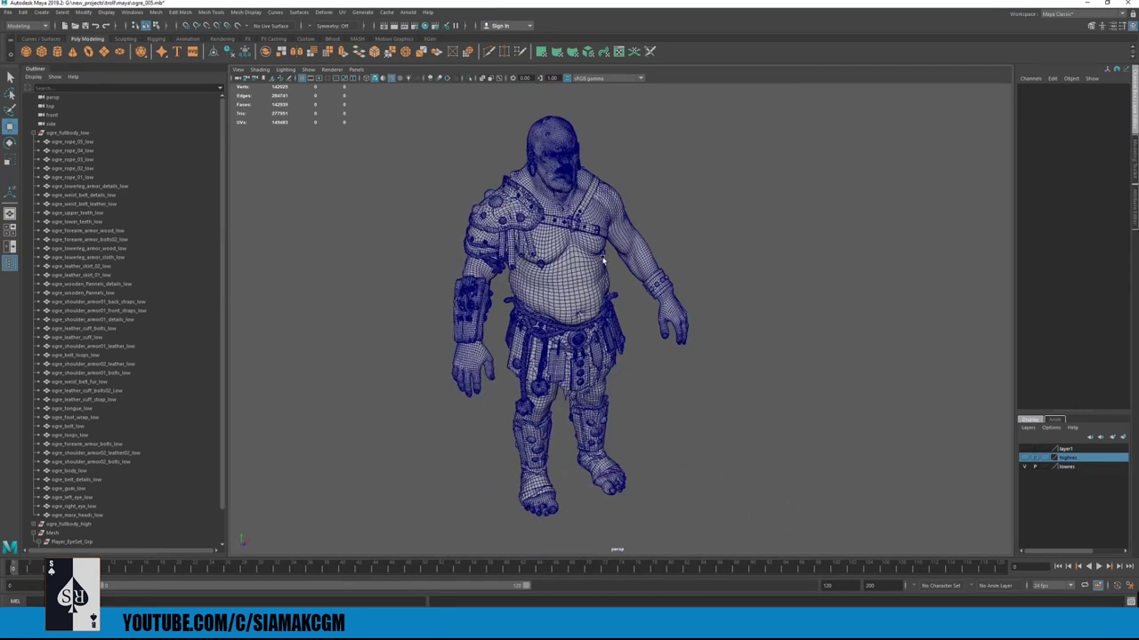
left_click_drag(550, 299, 537, 259, "alt")
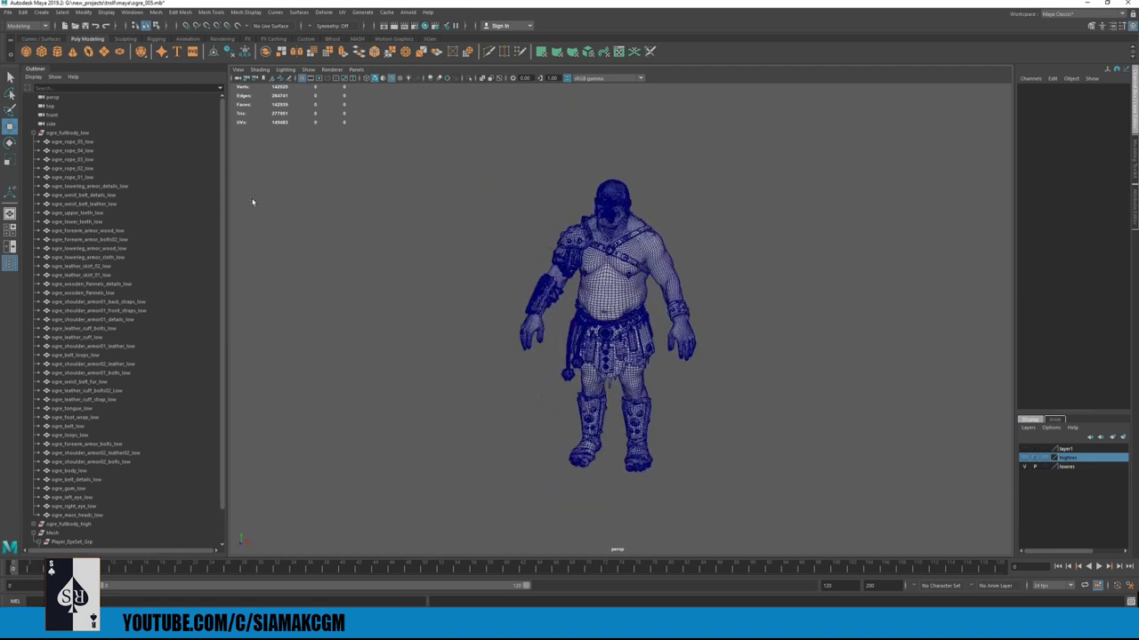
- Review the selected full-body mesh, the rope ogre_rope_05_low and the ogre_fullbody_low group, and clear the selection
left_click_drag(495, 159, 756, 501)
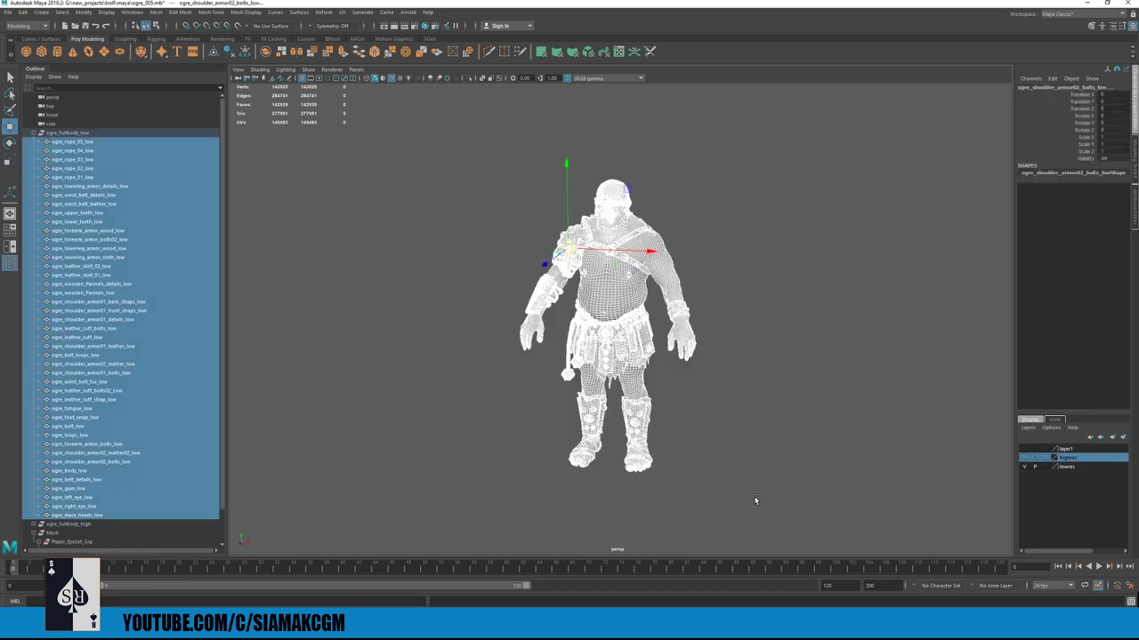
left_click(420, 282)
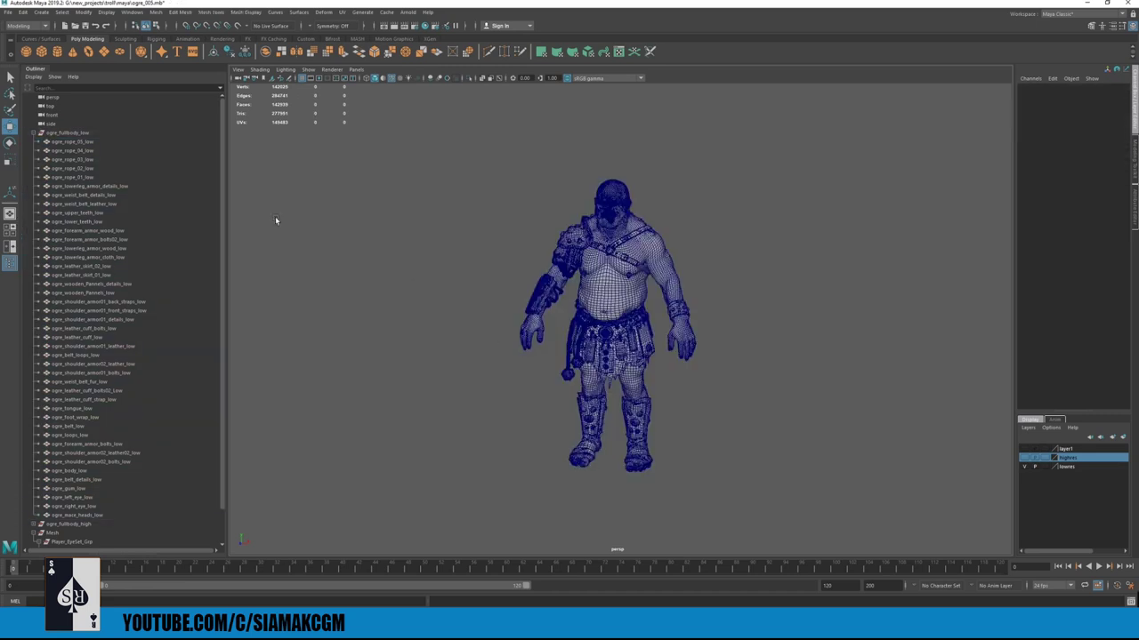
left_click(88, 142)
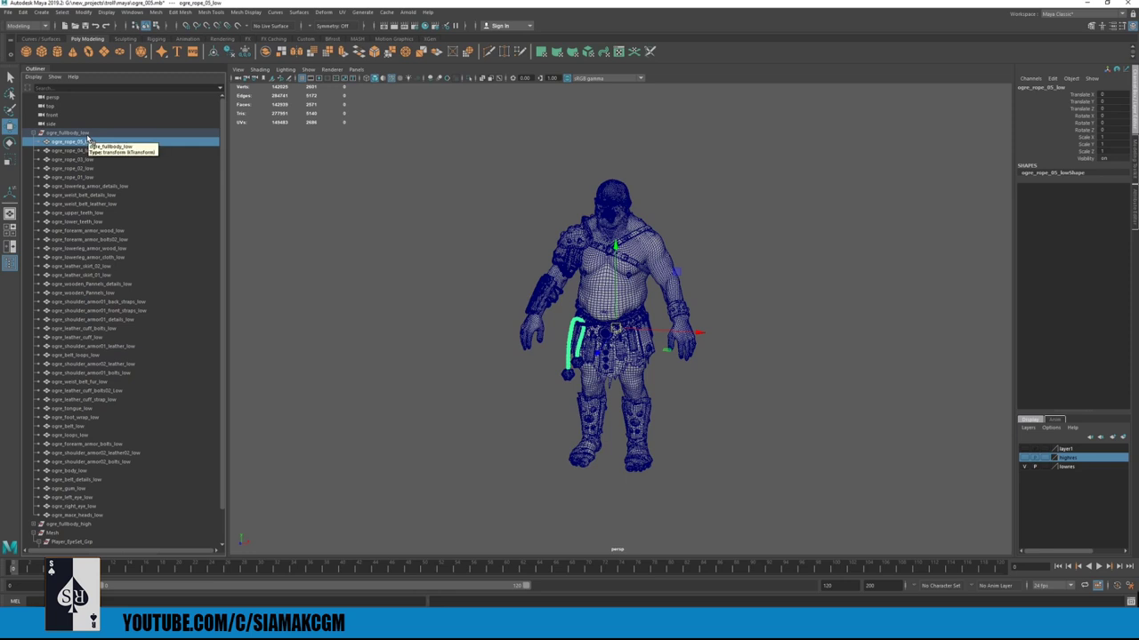
left_click(88, 135)
left_click_drag(474, 141, 776, 505)
left_click(747, 348)
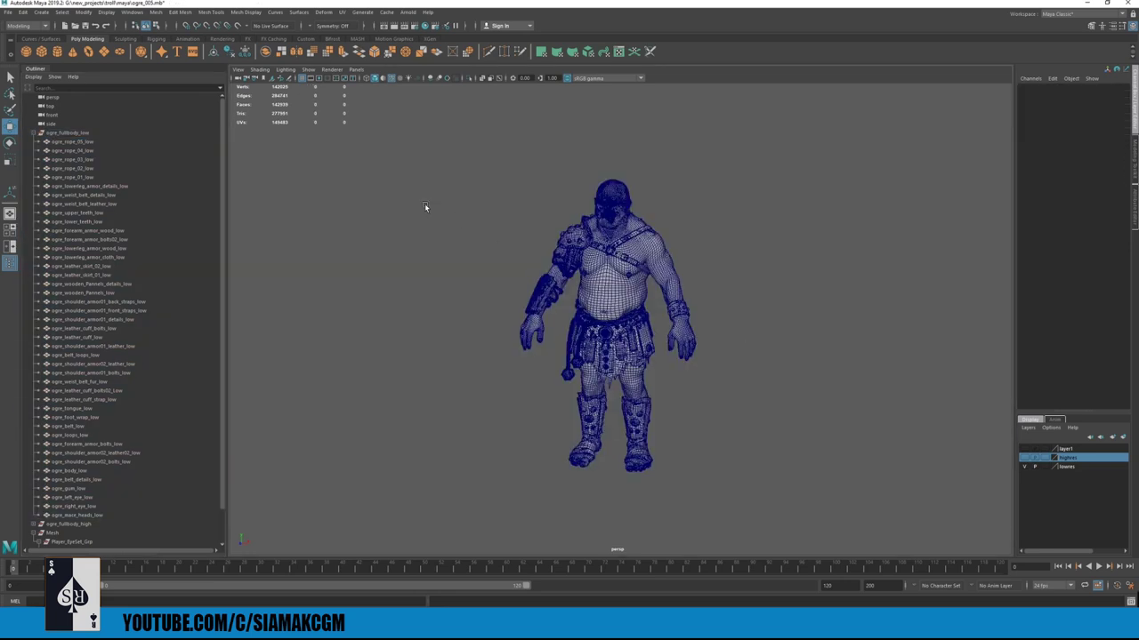
- Review the named low-poly parts in the Outliner, from ogre_rope_05_low down to ogre_mace_heads_low, and their parent group ogre_fullbody_low
left_click(97, 142)
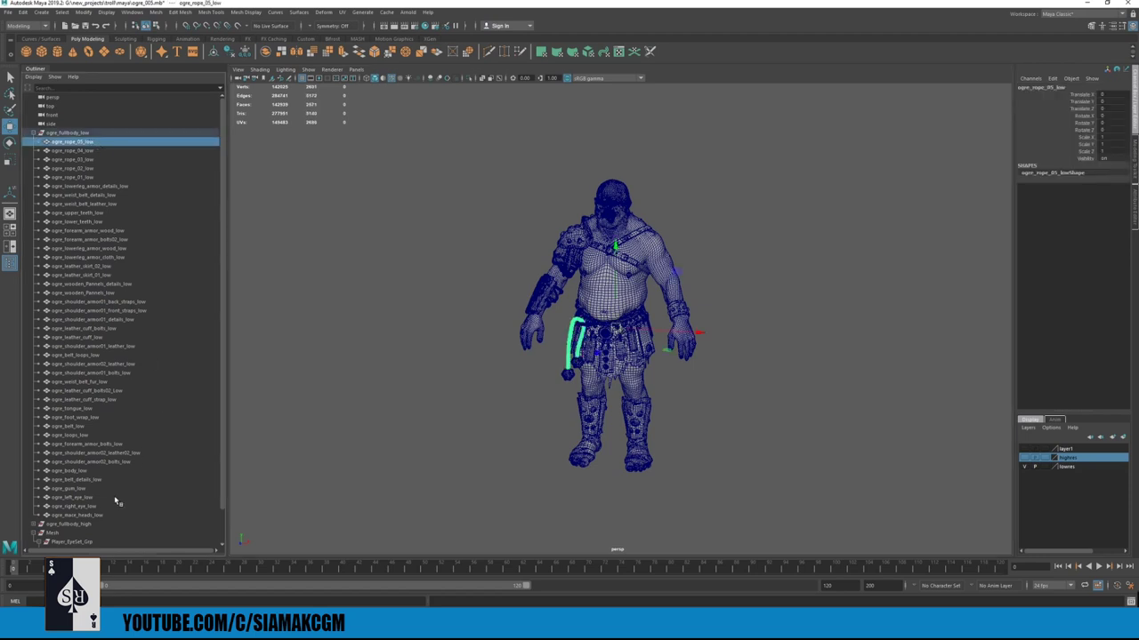
left_click(108, 508)
left_click(109, 516)
left_click(59, 134)
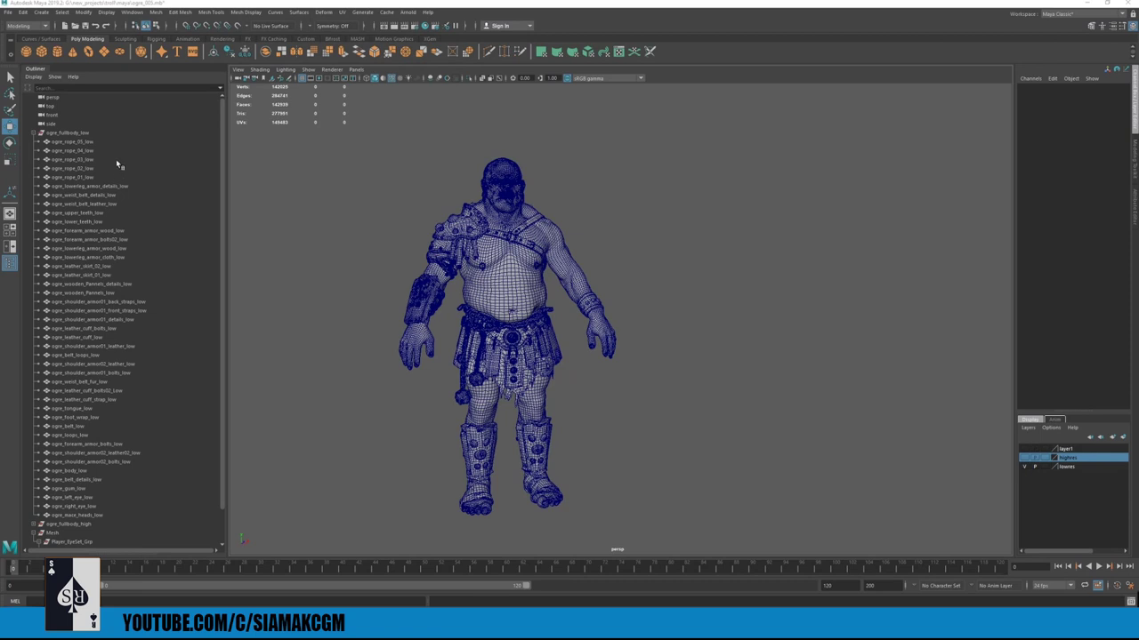
- Isolate the chest harness by selecting ogre_belt_loops_low, ogre_belt_low and ogre_belt_details_low and hiding all unselected objects
left_click(71, 142)
left_click(72, 151)
left_click(74, 160)
left_click(75, 169)
left_click(74, 178)
left_click(88, 195)
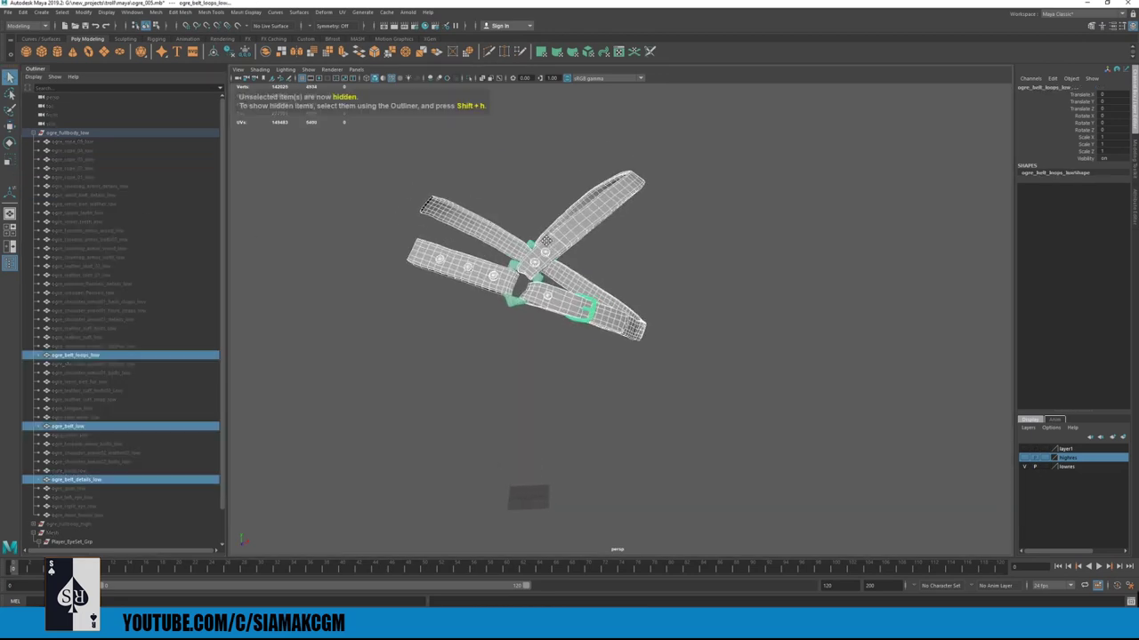
left_click_drag(545, 241, 559, 224, "alt")
right_click_drag(559, 224, 594, 205, "alt")
- Inspect the harness parts, hide everything except ogre_belt_loops_low, and undo the hiding
left_click(594, 199)
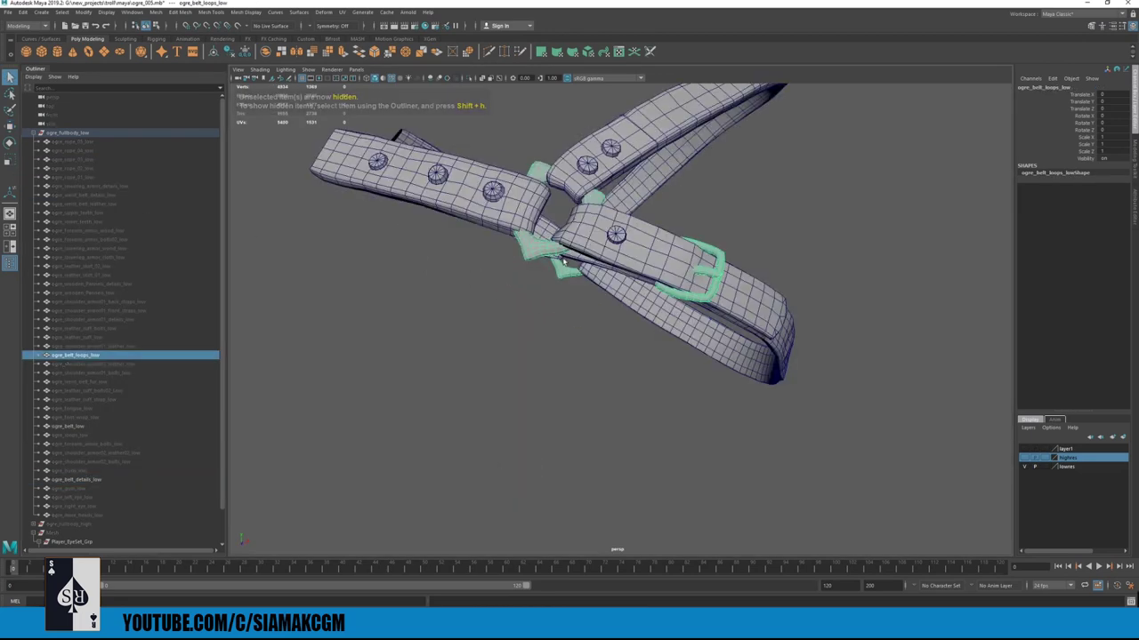
left_click(606, 220, "shift")
left_click(617, 235, "shift")
left_click_drag(598, 201, 551, 309, "alt")
left_click(536, 278)
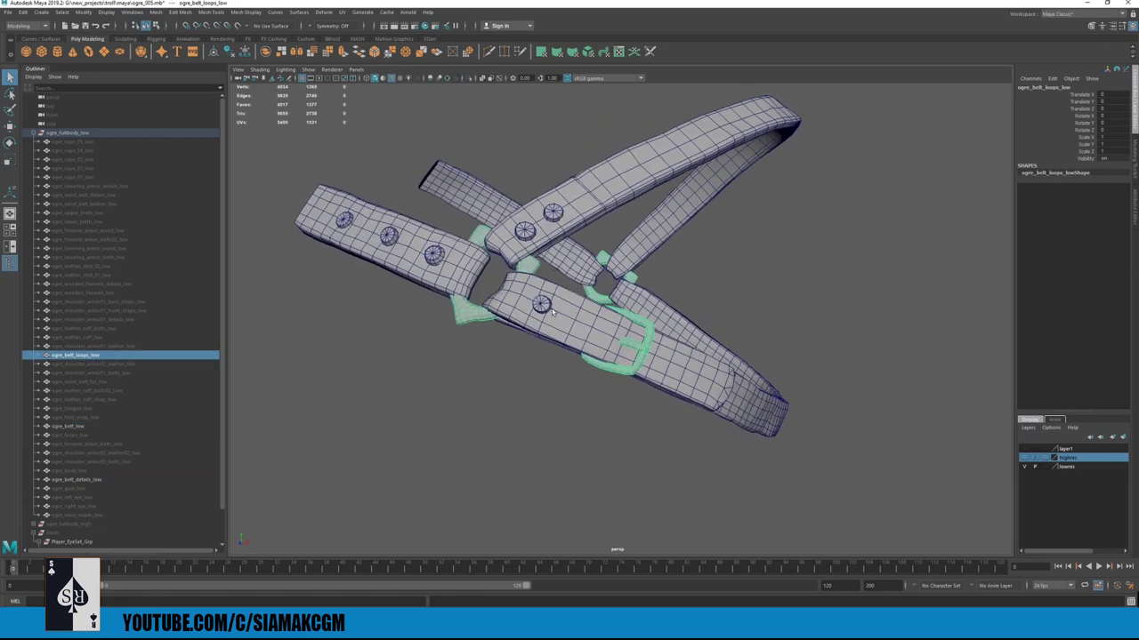
key("alt+h")
key("ctrl+z")
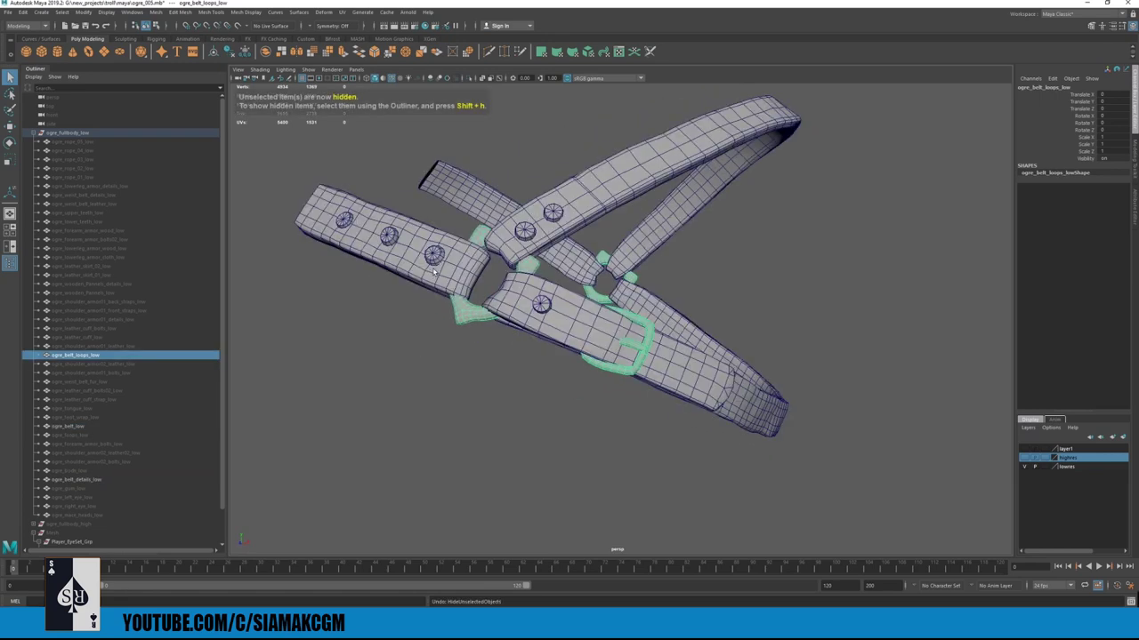
- Isolate the harness rivets, ogre_belt_details_low, to view them alone, and undo the isolation
left_click(435, 256)
key("alt+h")
mouse_move(551, 263)
left_mouse_down("alt")
mouse_move(494, 252)
mouse_move(534, 248)
mouse_move(559, 267)
left_mouse_up("alt")
key("ctrl+z")
- Isolate the strap mesh ogre_belt_low, try face selection on it, and undo back to the complete selected harness
left_click(528, 219)
key("alt+h")
right_click_drag(561, 182, 563, 206)
key("ctrl+z")
left_click_drag(582, 276, 578, 307, "alt")
key("ctrl+F11")
key("ctrl+z")
key("ctrl+z")
key("ctrl+z")
key("ctrl+z")
key("ctrl+z")
key("ctrl+z")
key("ctrl+z")
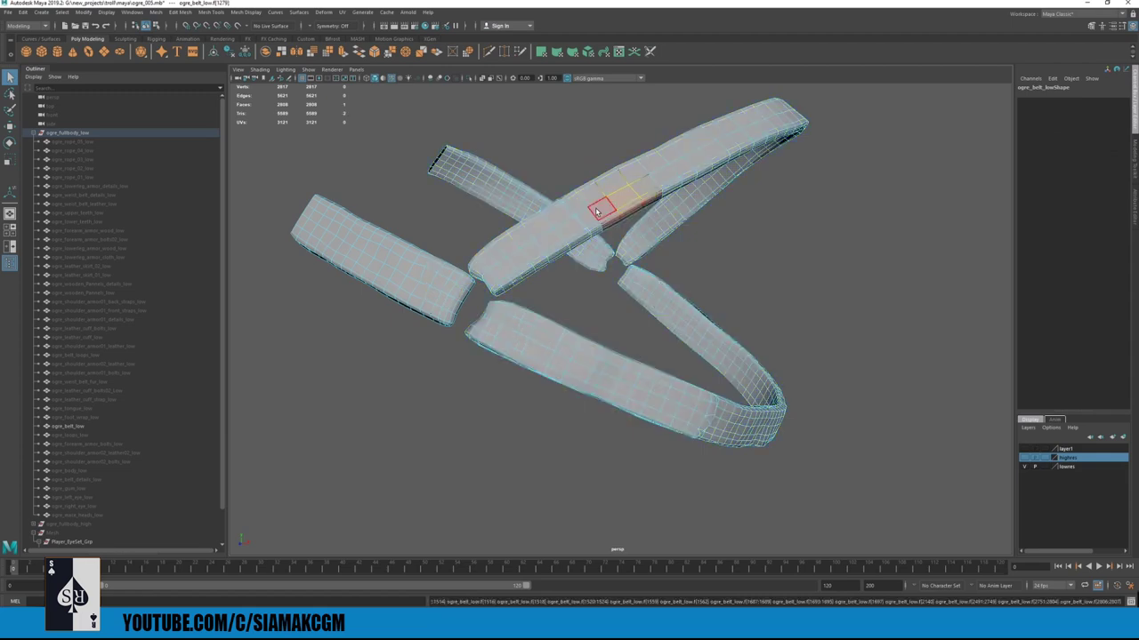
key("F8")
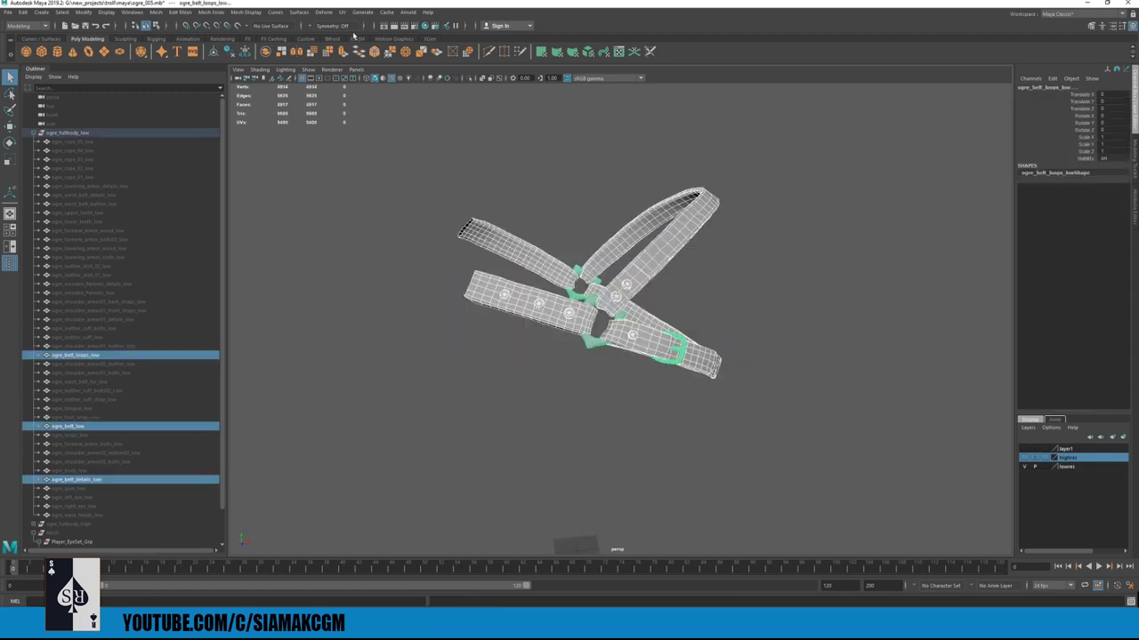
- View the harness's UV layout in the UV Editor, select all its shells, and return to the harness as selected objects
left_click(344, 12)
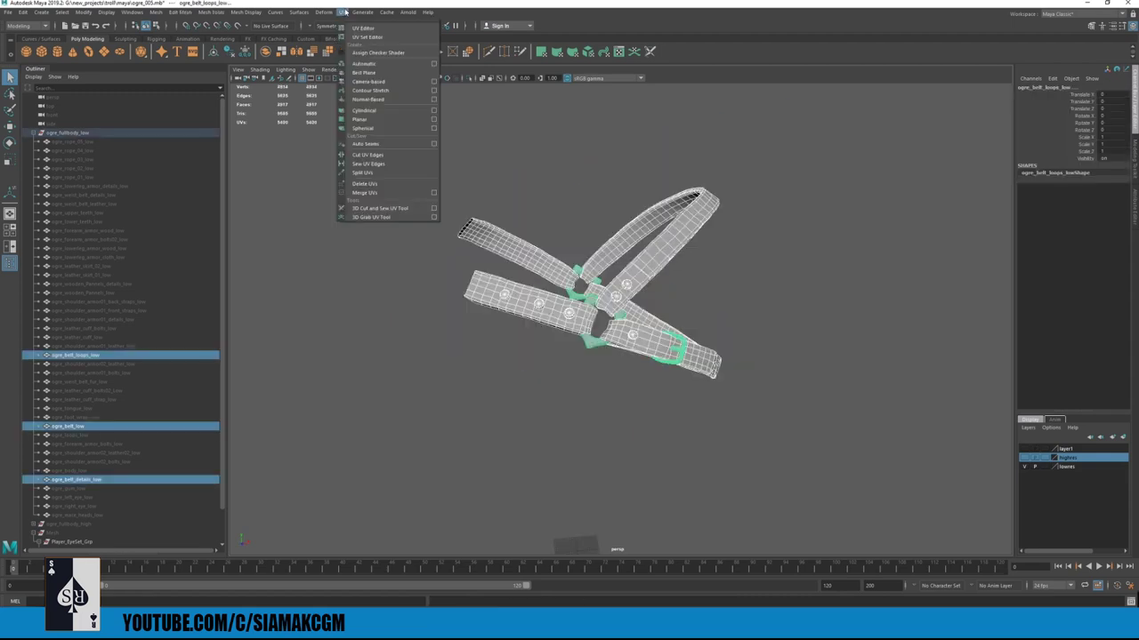
left_click(360, 27)
scroll(397, 256, "down", 2)
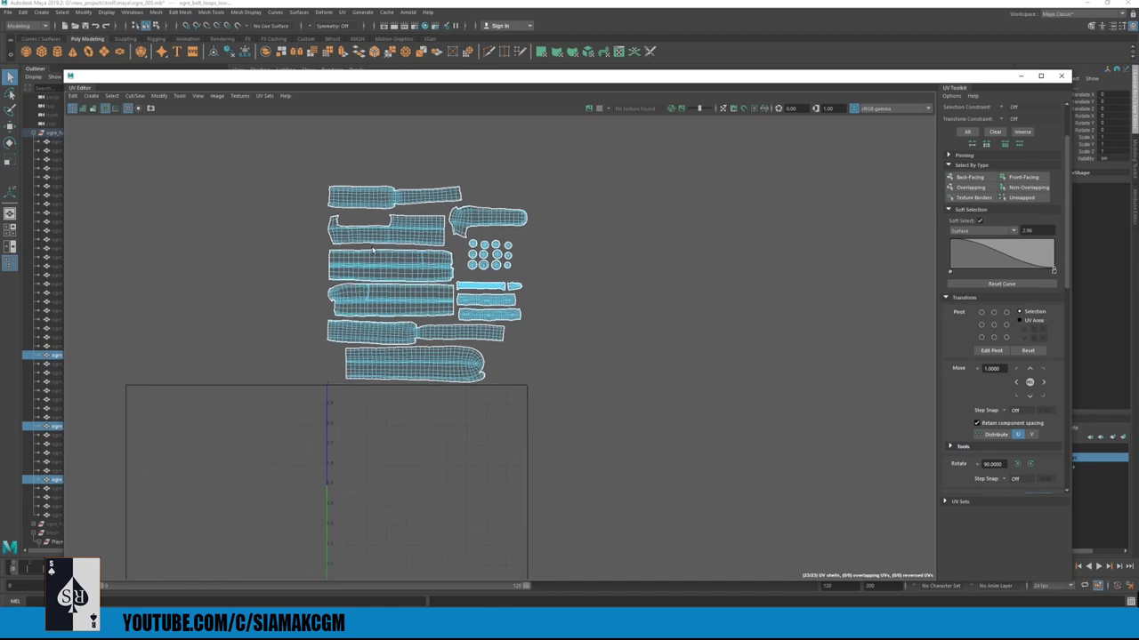
left_click_drag(246, 145, 674, 477)
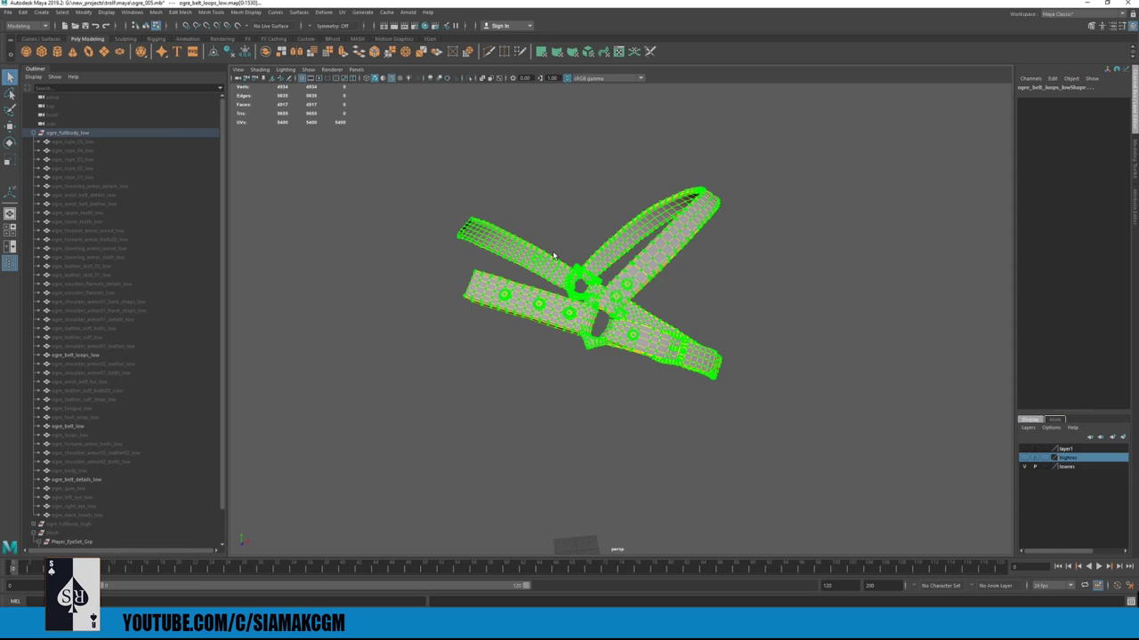
left_click(587, 220)
left_click_drag(611, 320, 467, 188)
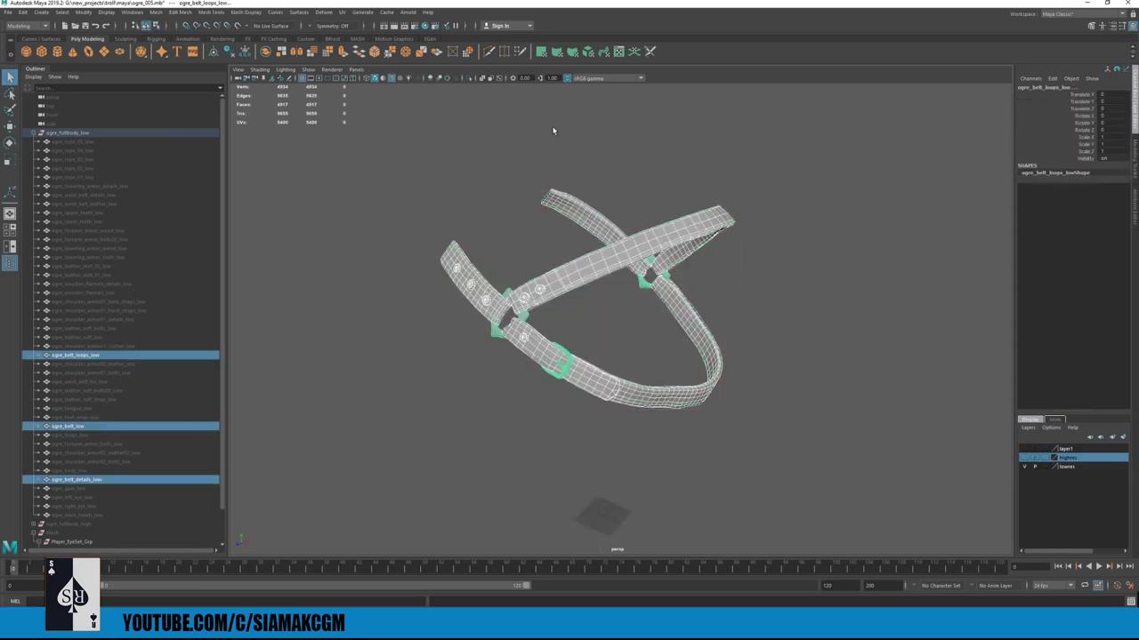
- Unhide all the ogre's low-poly meshes from ogre_rope_05_low through ogre_mace_heads_low
left_click(85, 142)
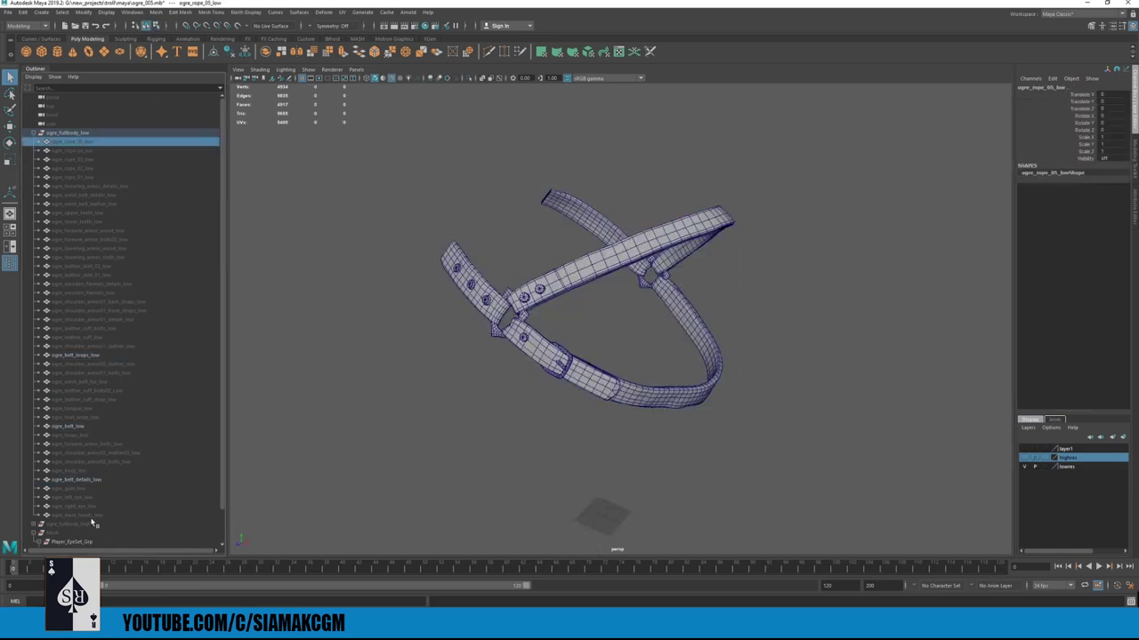
left_click(90, 518, "shift")
key("shift+h")
right_click_drag(690, 225, 452, 203, "alt")
left_click_drag(452, 203, 522, 247, "alt")
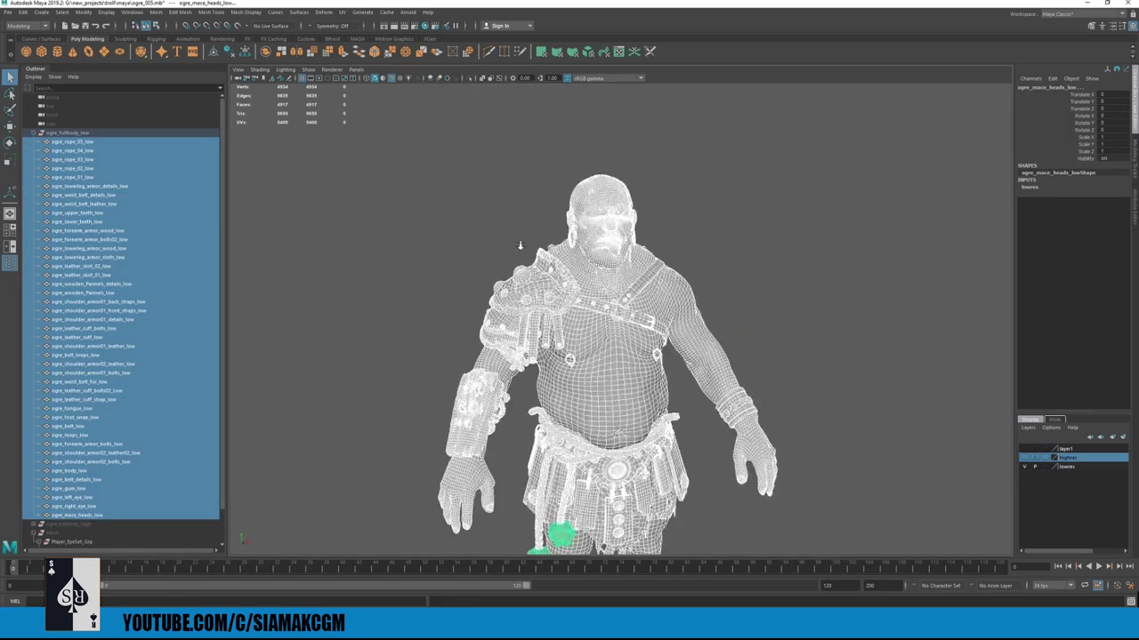
right_click_drag(521, 246, 654, 240, "alt")
left_click_drag(654, 240, 616, 237, "alt")
- Select the ogre's body mesh, ogre_body_low, and display its UV layout in the UV Editor
left_click(616, 237)
key("f")
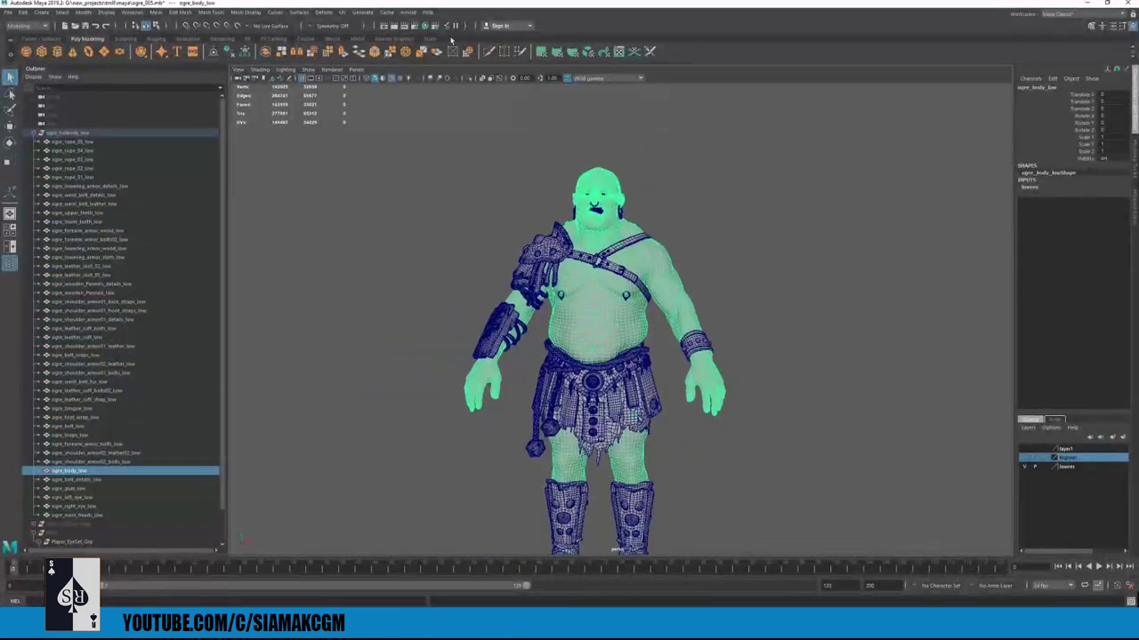
left_click(342, 13)
left_click(353, 30)
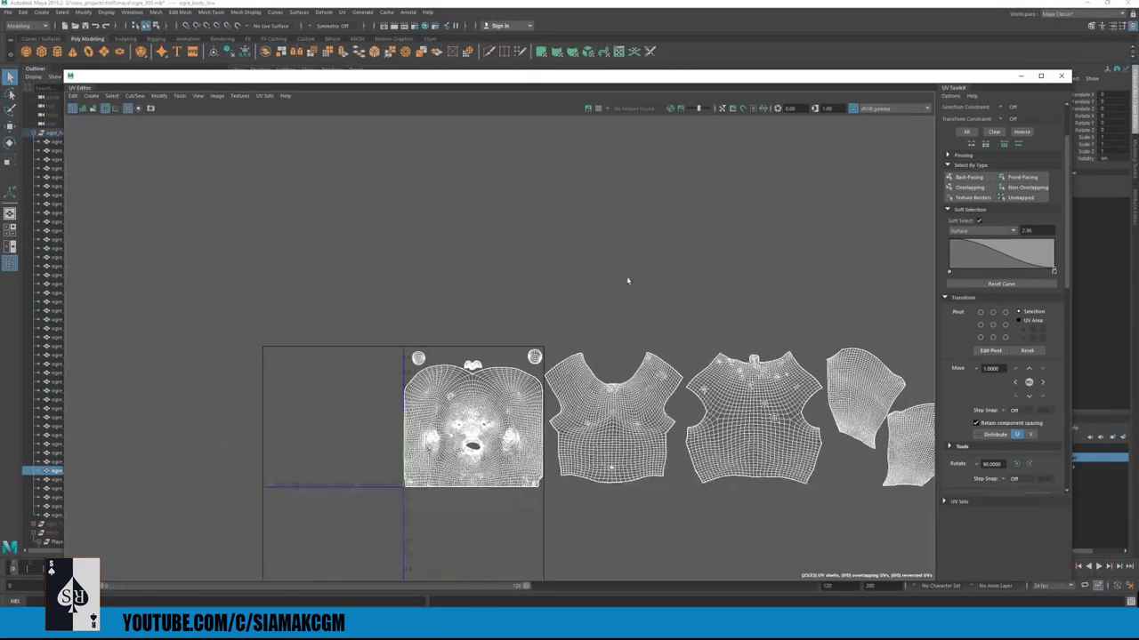
- View the body's full row of UV shells, close the UV Editor, and deselect the body mesh
right_click_drag(480, 262, 445, 265, "alt")
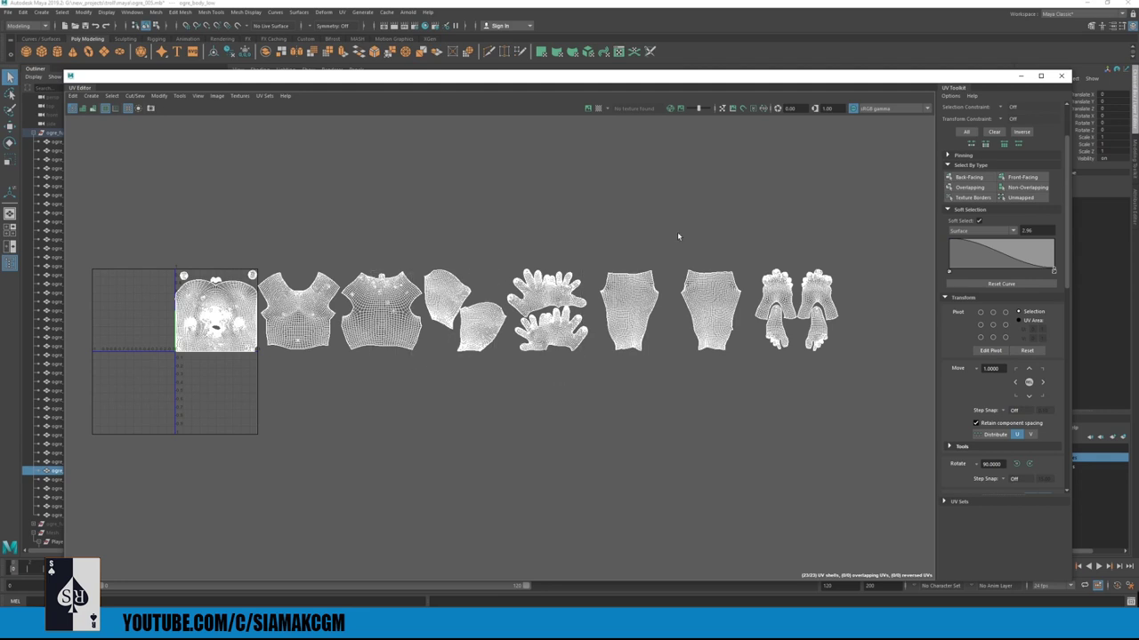
left_click(1060, 77)
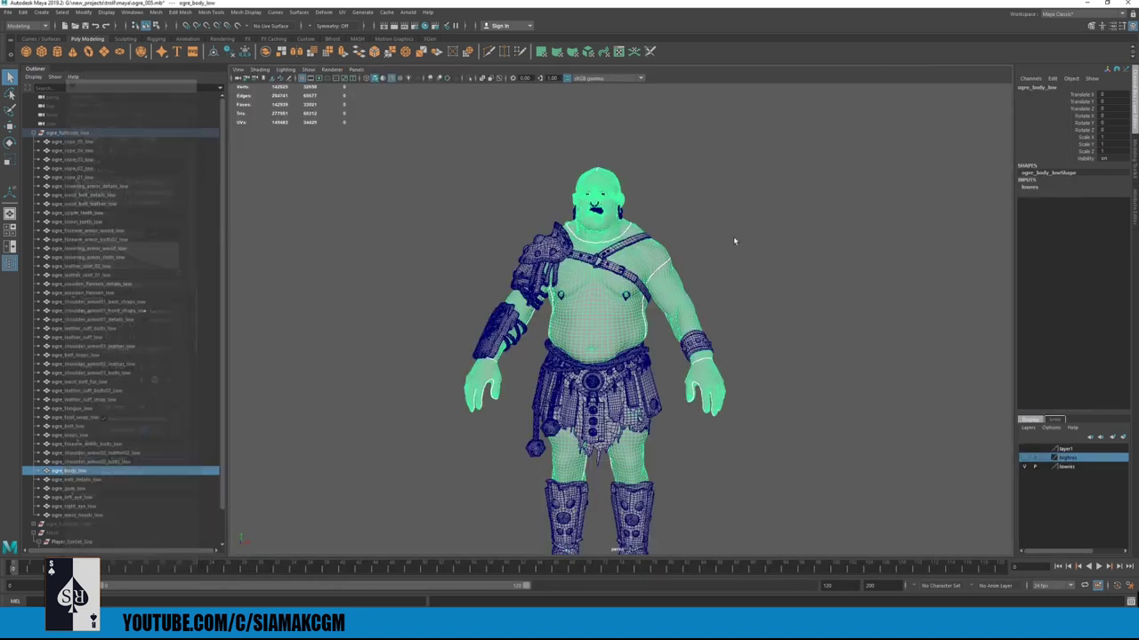
left_click(715, 183)
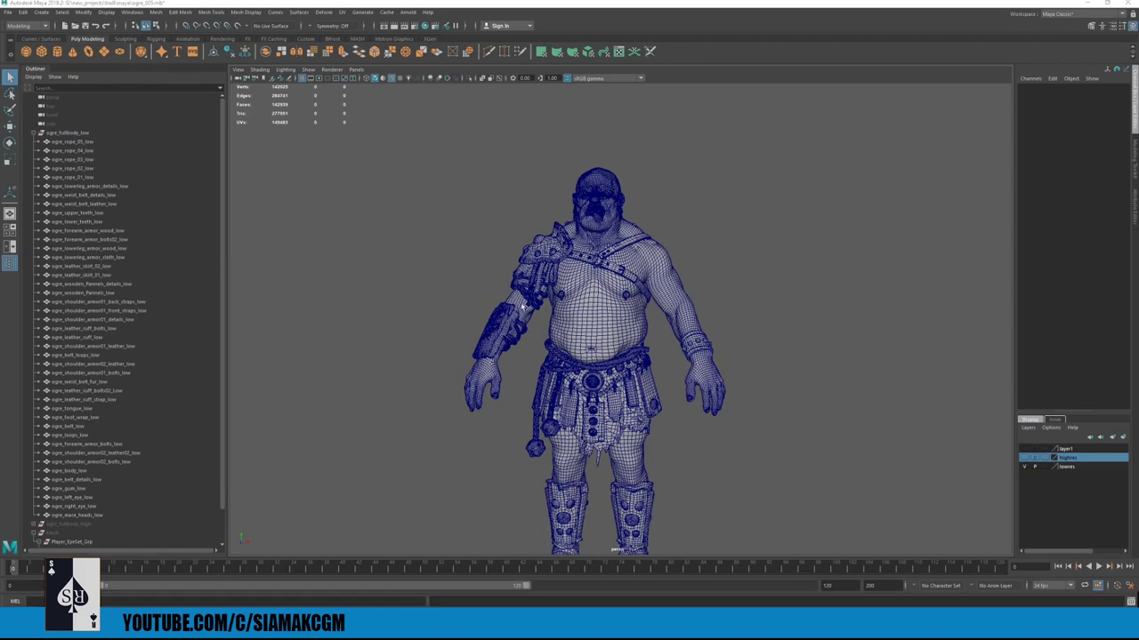
- Select the rivets on the chest harness, ogre_belt_details_low, and inspect them against the straps
scroll(669, 381, "up", 5)
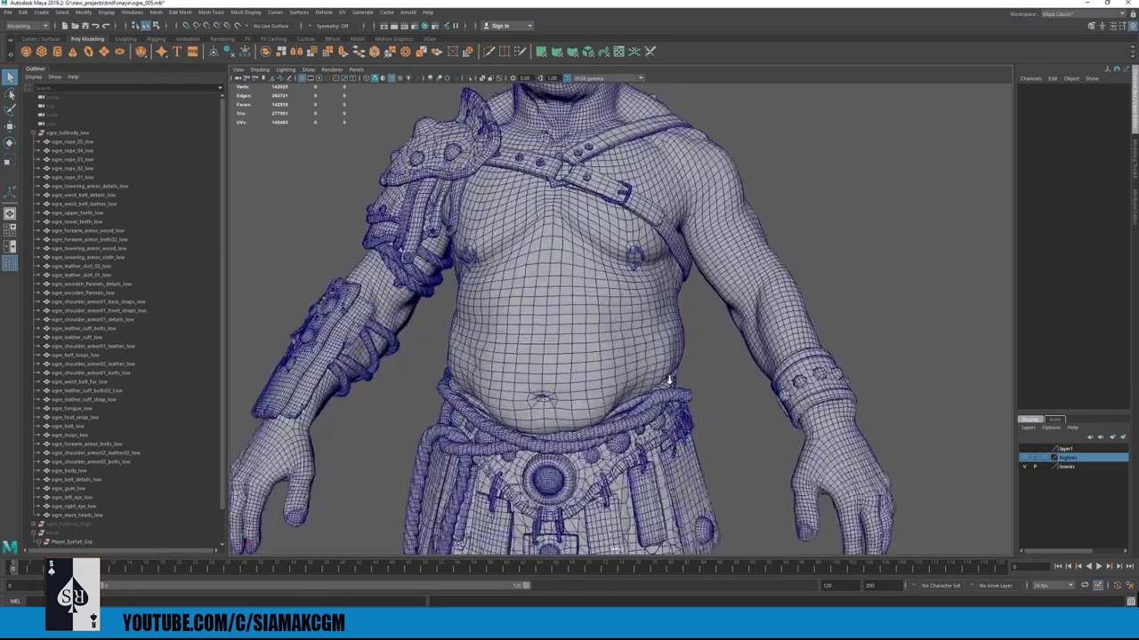
middle_click_drag(669, 381, 703, 458, "alt")
right_click_drag(703, 458, 765, 453, "alt")
left_click_drag(249, 298, 302, 285, "alt")
left_click(626, 281)
left_click_drag(604, 294, 643, 298, "alt")
middle_click_drag(642, 298, 569, 365, "alt")
right_click_drag(569, 365, 729, 432, "alt")
left_click_drag(729, 432, 666, 279, "alt")
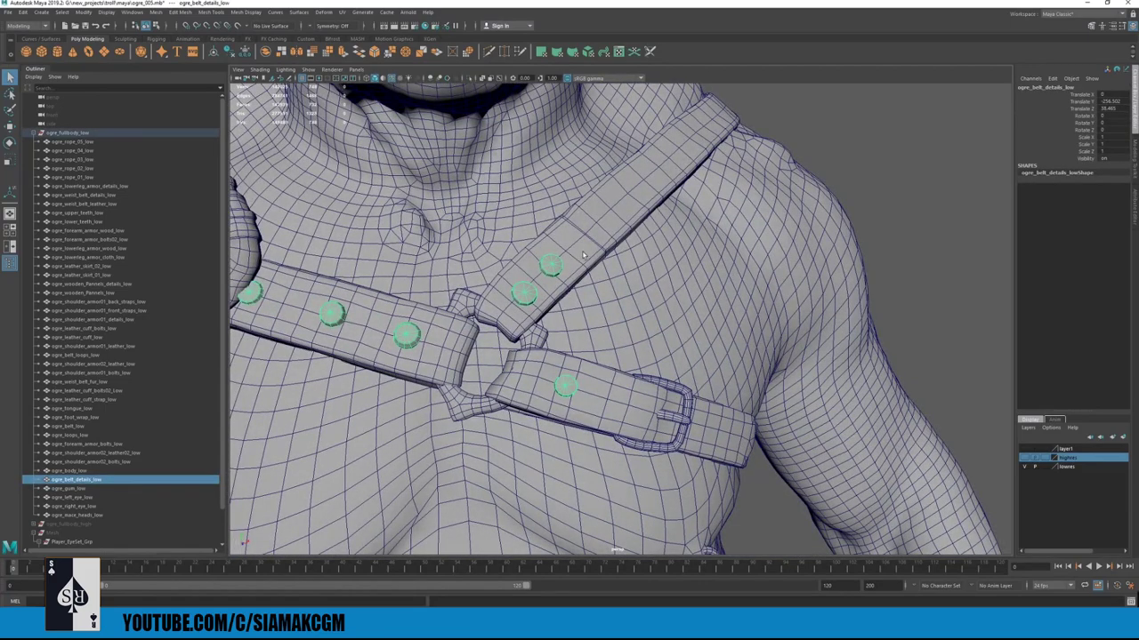
- Place Multi-Cut points in the diagonal shoulder strap along the rim of its upper rivet
left_click_drag(584, 255, 463, 245, "alt")
middle_click_drag(463, 244, 498, 253, "alt")
right_click_drag(499, 253, 556, 267, "alt")
left_click_drag(556, 267, 636, 253, "alt")
middle_click_drag(636, 254, 556, 324, "alt")
right_click_drag(556, 325, 611, 330, "alt")
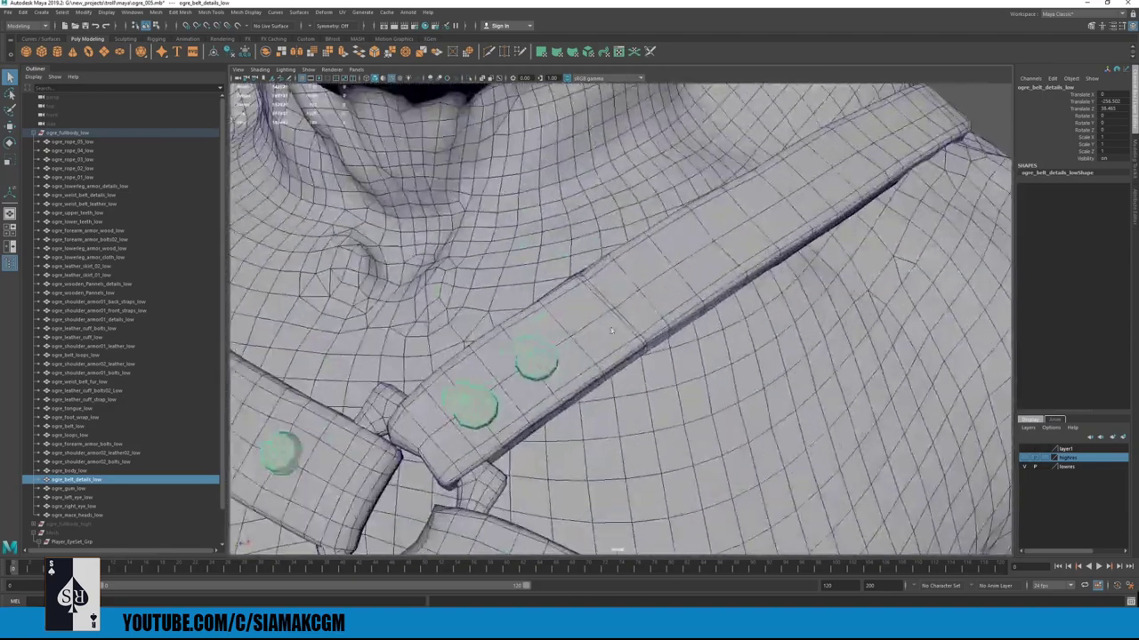
left_click_drag(611, 330, 570, 272, "alt")
right_click_drag(569, 271, 624, 254, "alt")
left_click(623, 254)
left_click_drag(624, 254, 617, 323, "alt")
right_click_drag(618, 323, 600, 296, "alt")
left_click(593, 307)
left_click(614, 300)
left_click(638, 282)
left_click(649, 250)
left_click(641, 220)
left_click_drag(641, 243, 637, 258, "alt")
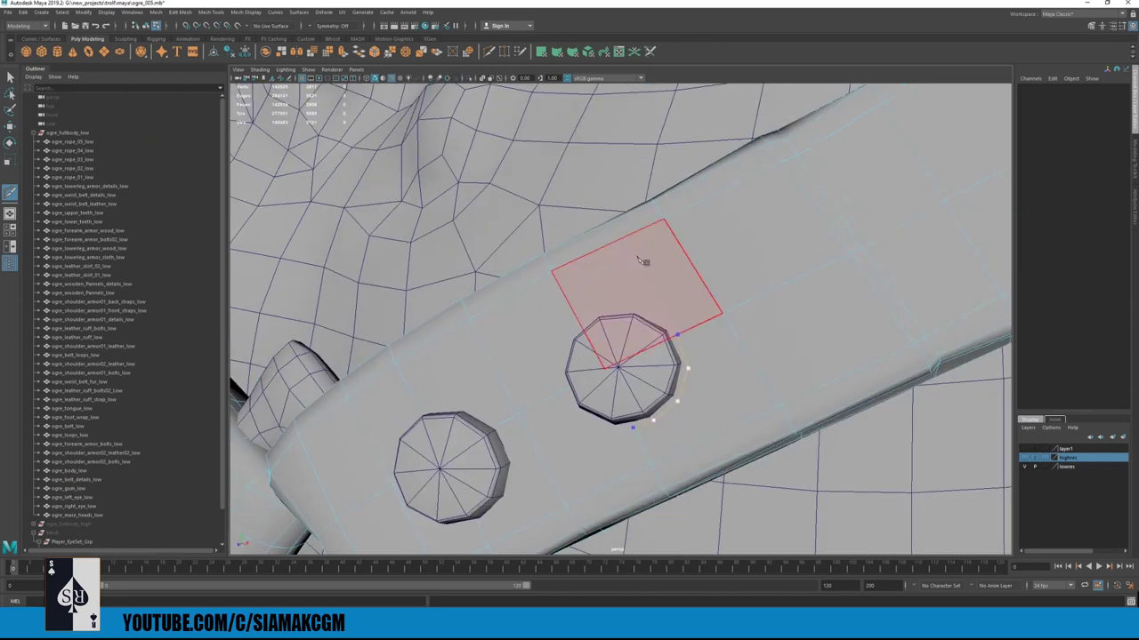
- Continue the Multi-Cut outline around the rest of the upper rivet, undoing a misplaced point and placing it again along the rim
left_click(639, 311)
left_click(580, 321)
left_click_drag(580, 321, 658, 350, "alt")
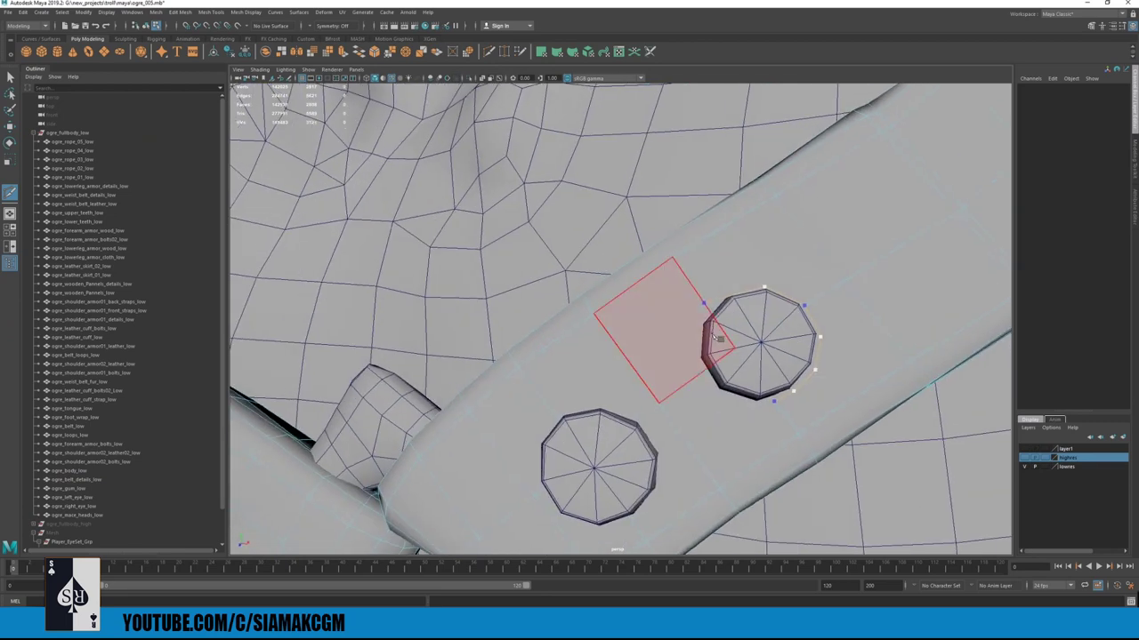
key("ctrl+z")
left_click(725, 293)
left_click(709, 309)
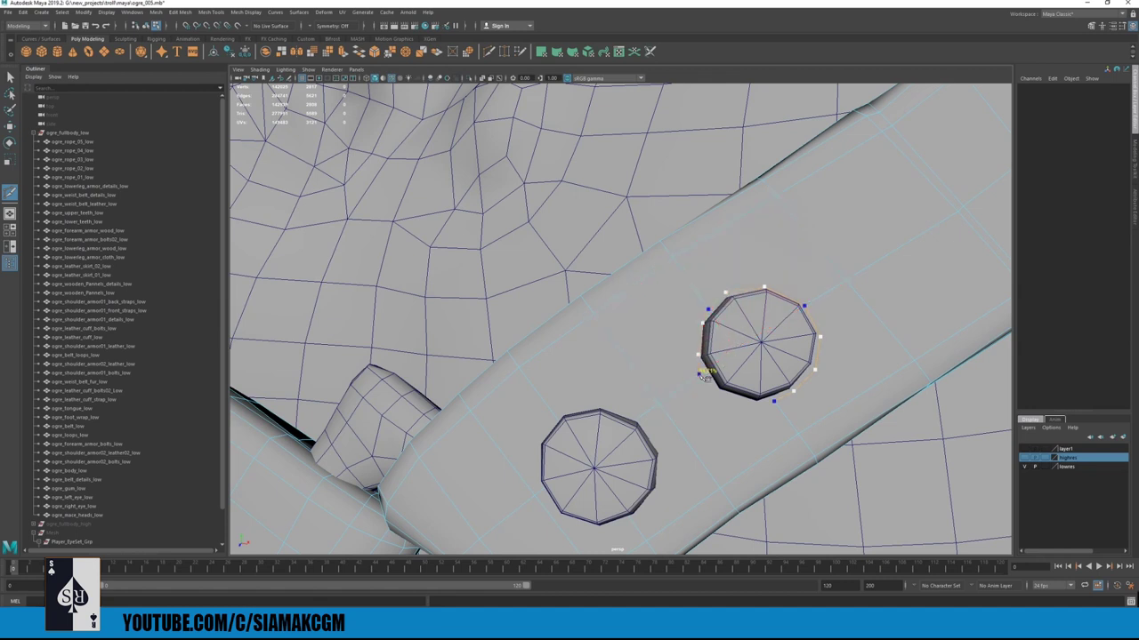
- Snap the strap's cut vertices below the upper rivet into place at its rim and merge the duplicate vertex
left_click_drag(783, 411, 642, 311, "alt")
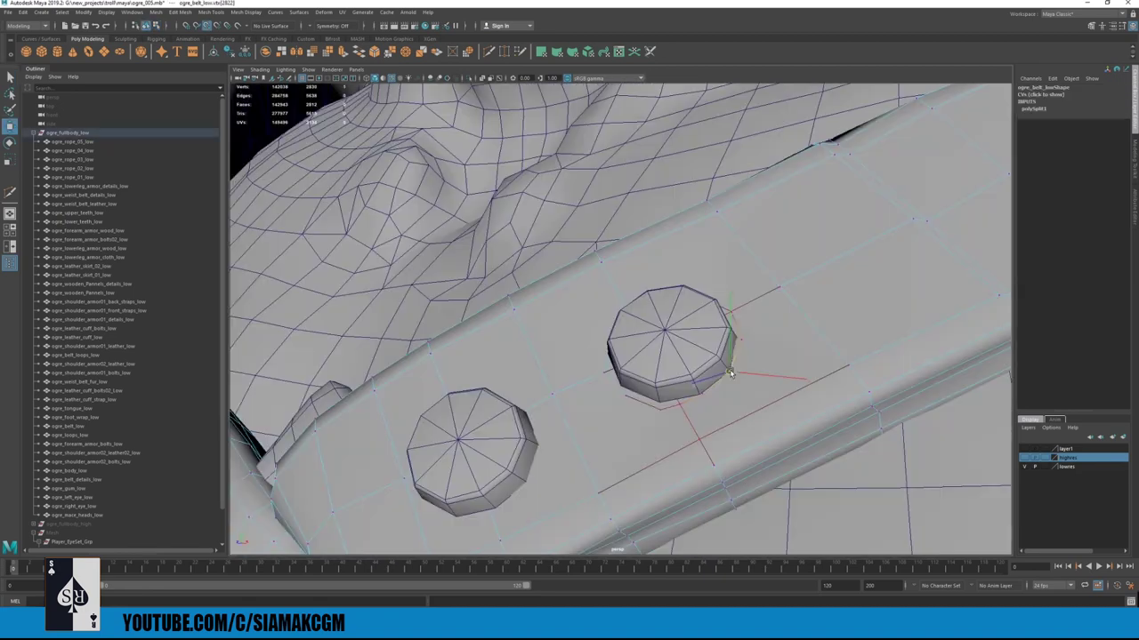
left_click(701, 396)
key("v")
key("q")
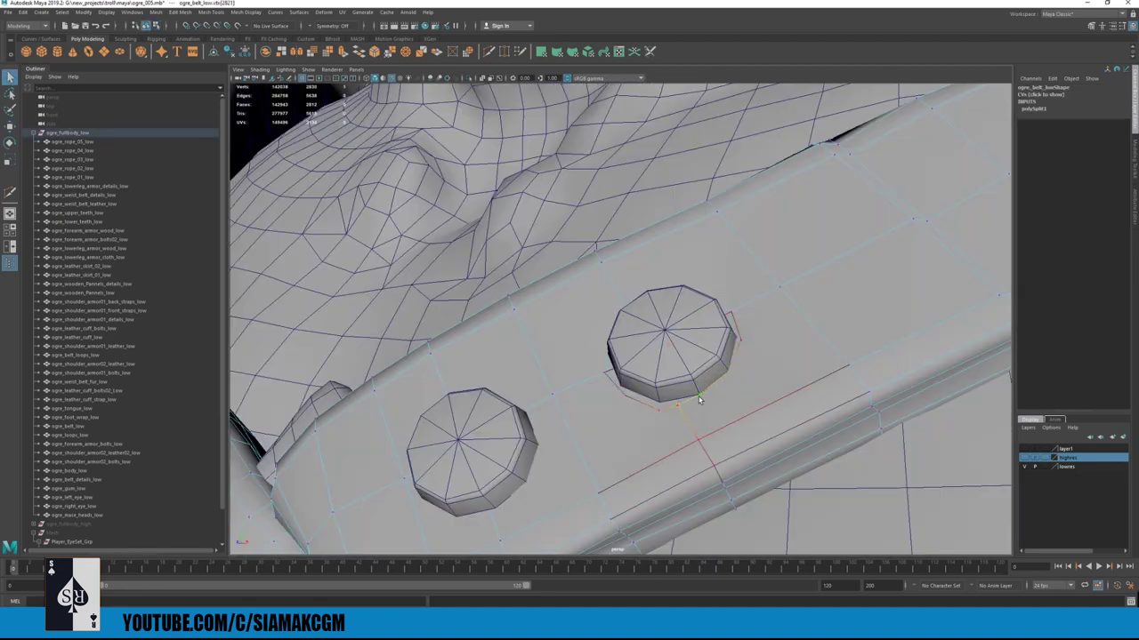
key("w")
key("q")
left_click(668, 408)
key("w")
key("v")
key("v")
left_click_drag(666, 409, 659, 403)
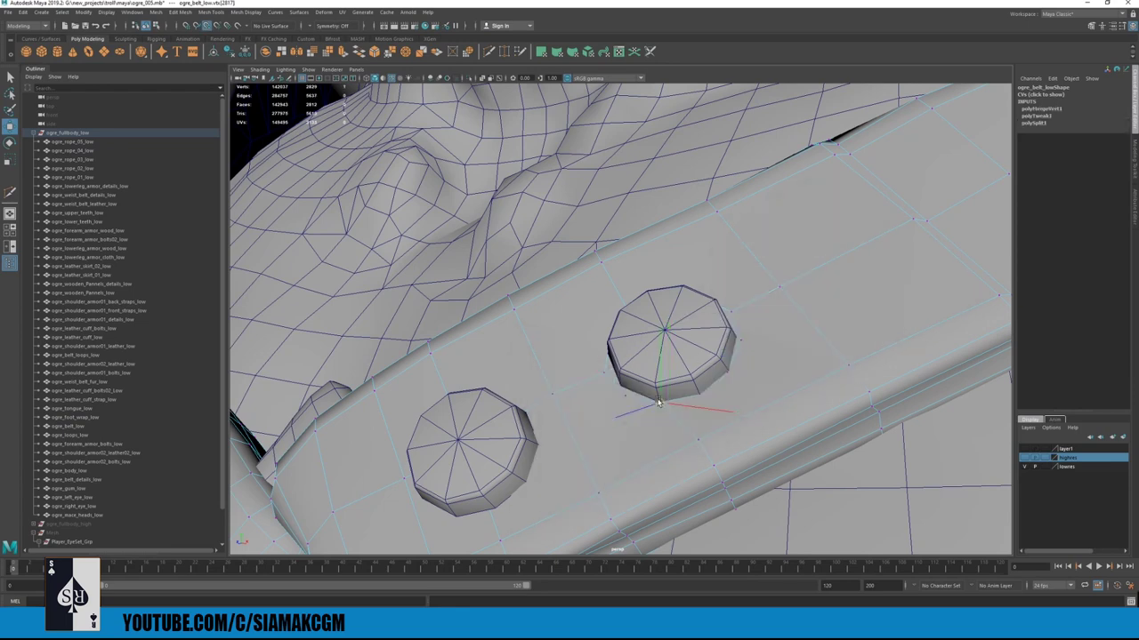
- Connect the cut vertices around the upper rivet to the neighbouring strap vertices with Connect Components, and check the strap's topology
left_click(699, 395)
left_click(699, 440, "shift")
right_click_drag(757, 363, 760, 375, "shift")
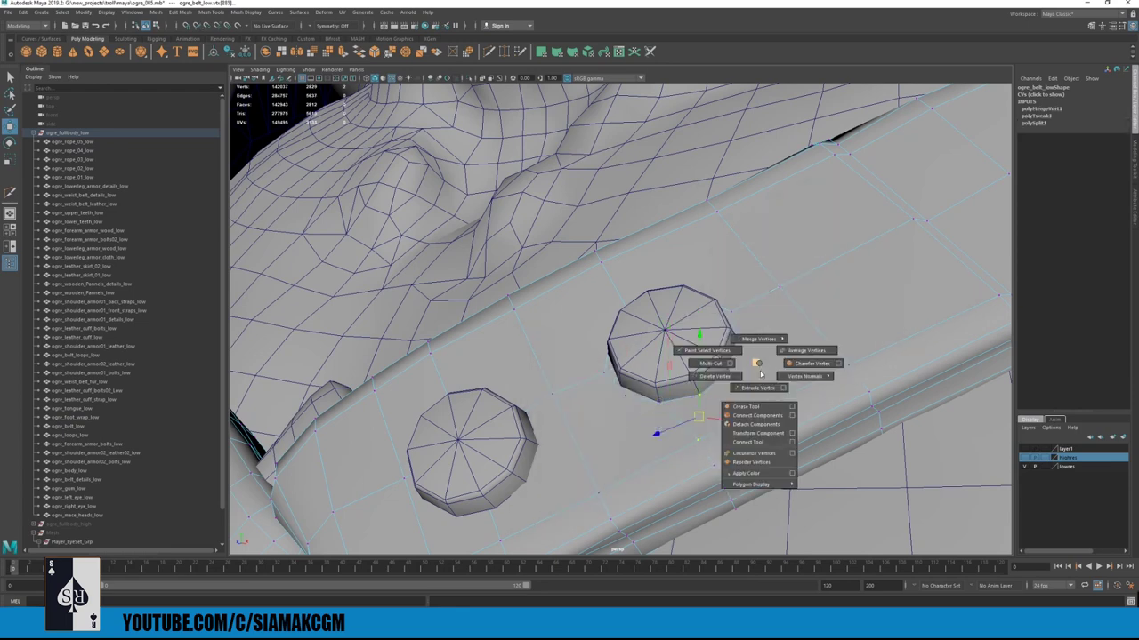
left_click(724, 317)
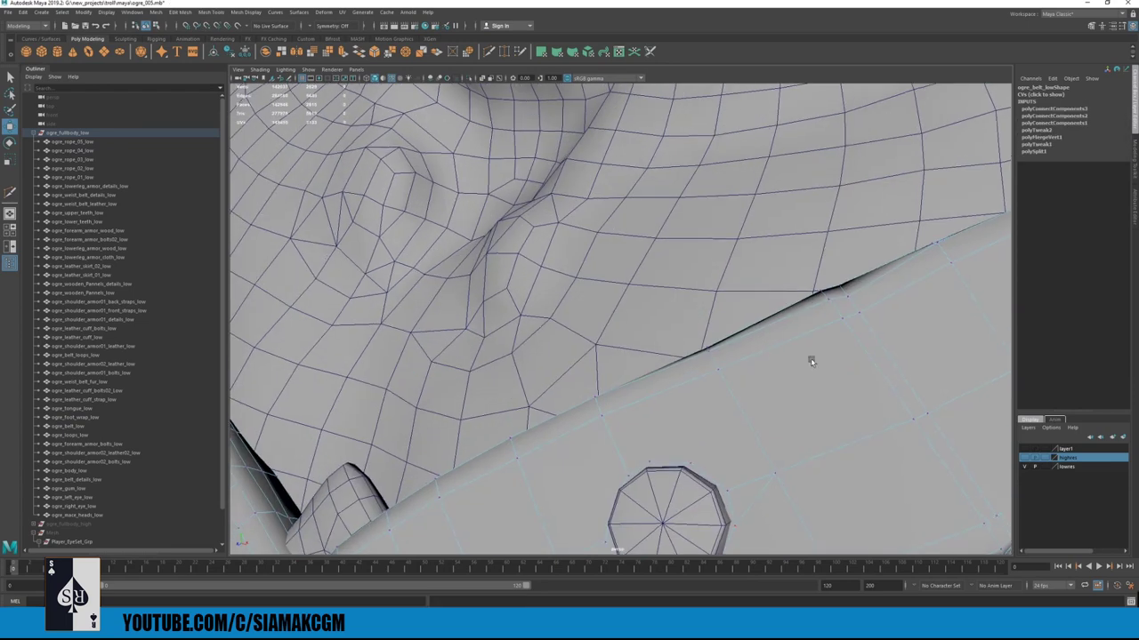
scroll(811, 362, "down", 5)
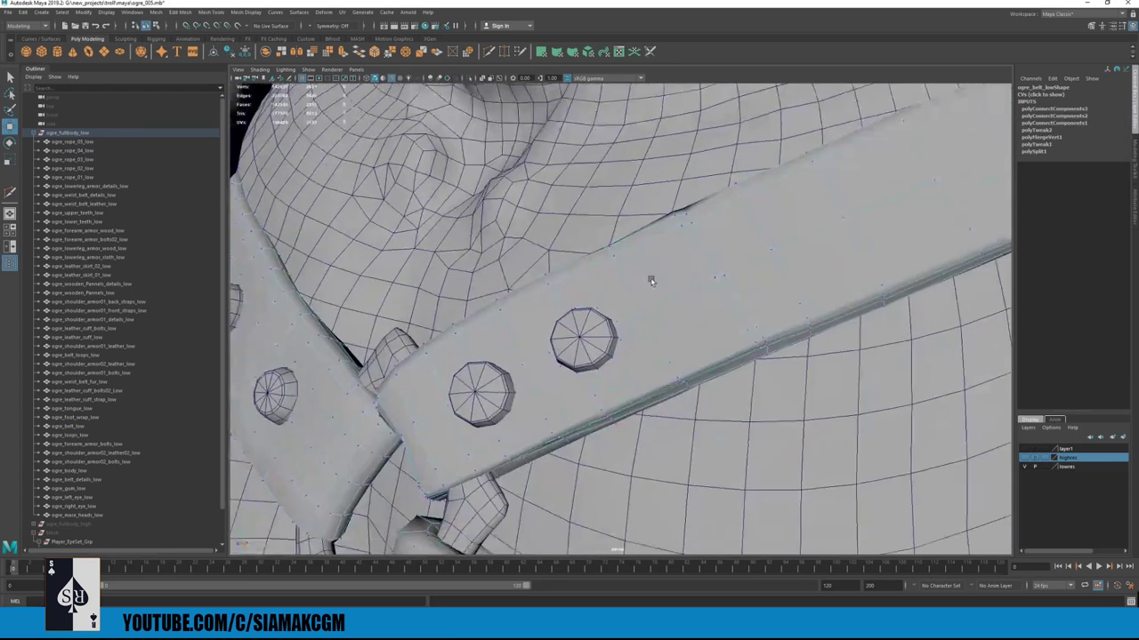
scroll(728, 308, "down", 5)
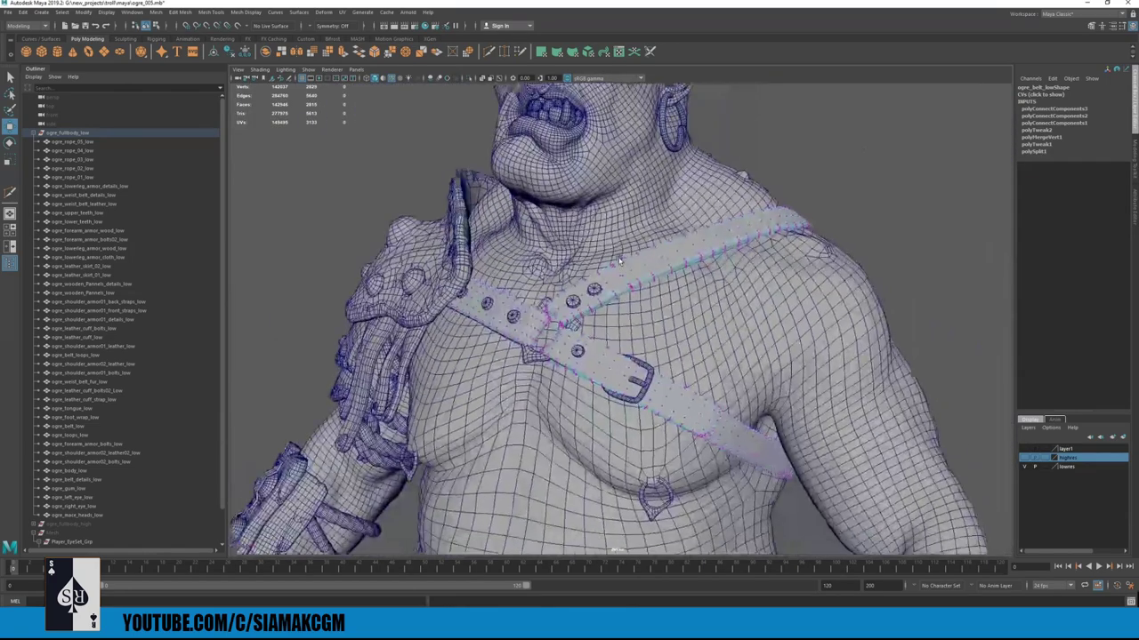
scroll(703, 305, "up", 10)
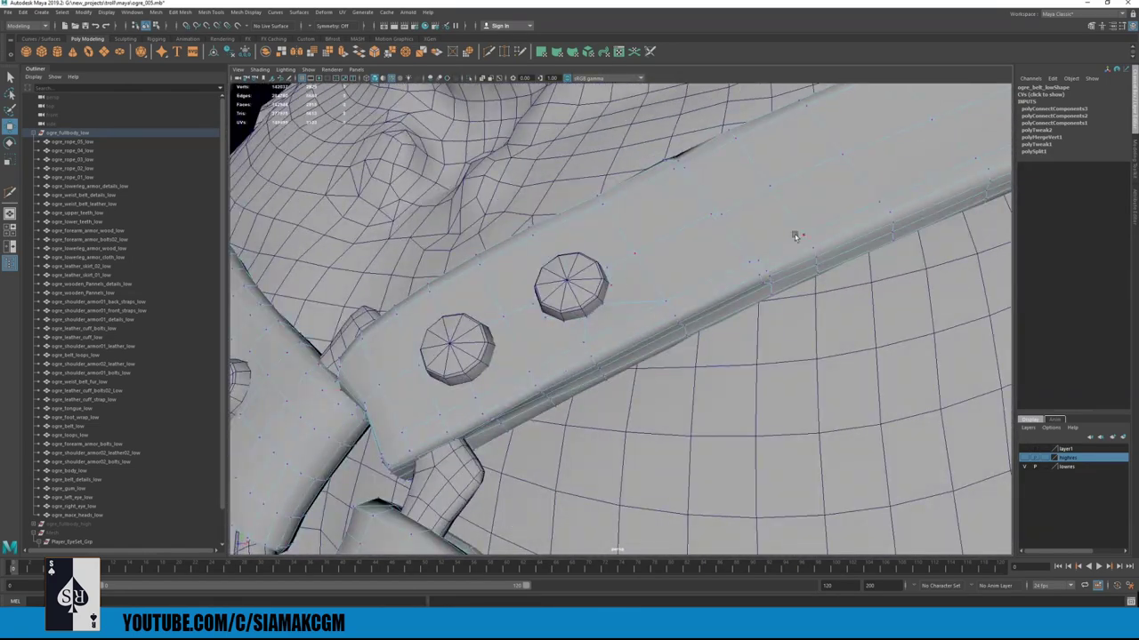
scroll(797, 236, "down", 5)
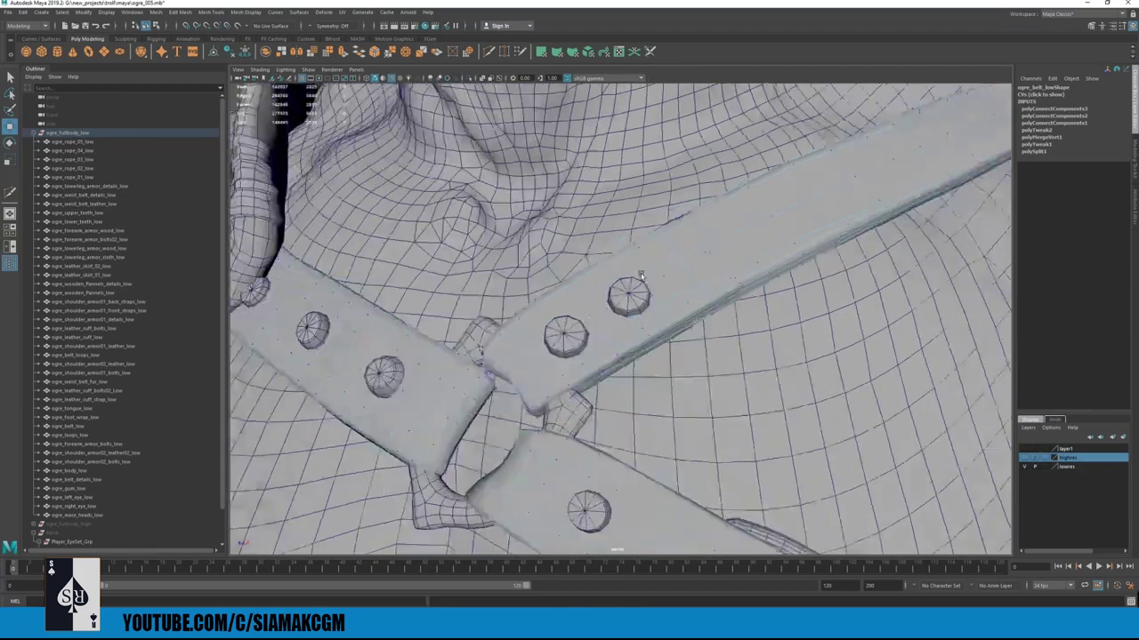
scroll(765, 292, "down", 3)
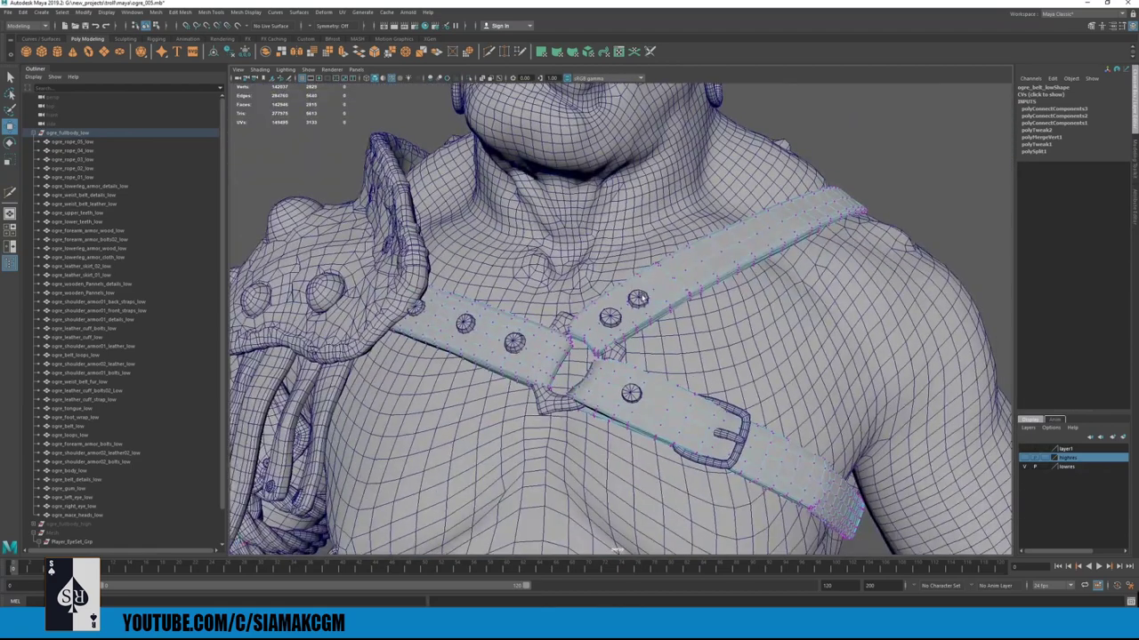
- Select the ogre's body mesh, try hiding all unselected meshes, undo the hiding, and deselect the body
left_click_drag(512, 343, 561, 276, "alt")
left_click(564, 333)
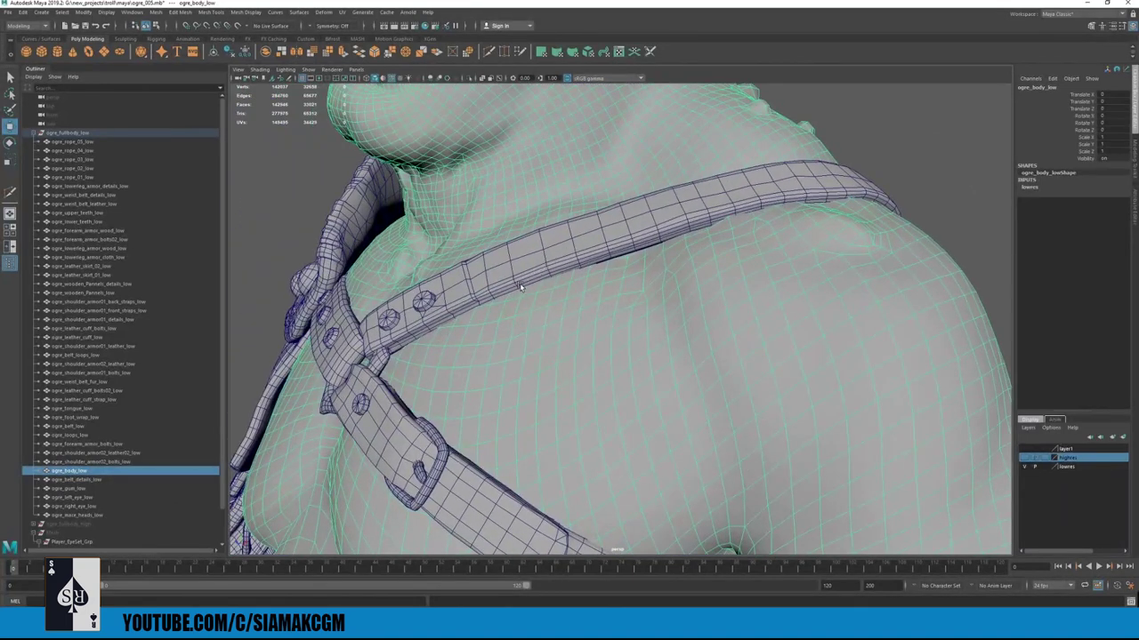
left_click_drag(637, 265, 735, 246, "alt")
key("alt+h")
key("ctrl+z")
left_click_drag(646, 234, 765, 226, "alt")
right_click_drag(765, 226, 732, 216, "alt")
left_click(742, 274)
left_click_drag(743, 273, 680, 286, "alt")
right_click_drag(681, 286, 618, 338, "alt")
middle_click_drag(618, 338, 612, 246, "alt")
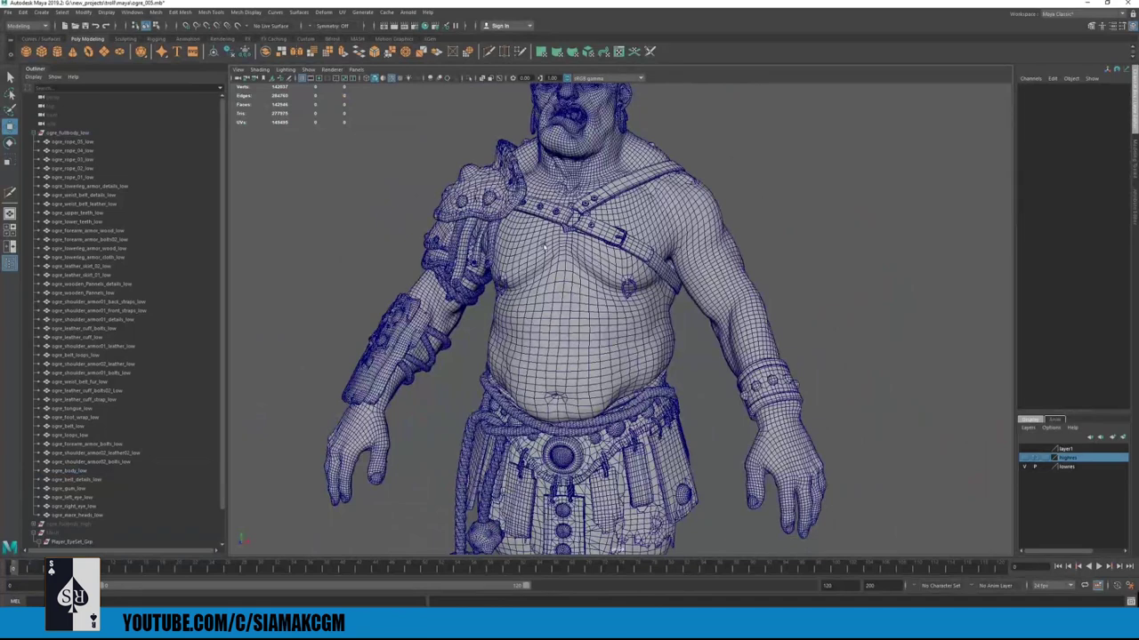
- Select all of the ogre's low-poly meshes and display their combined UV layout in the UV Editor
scroll(588, 257, "down", 8)
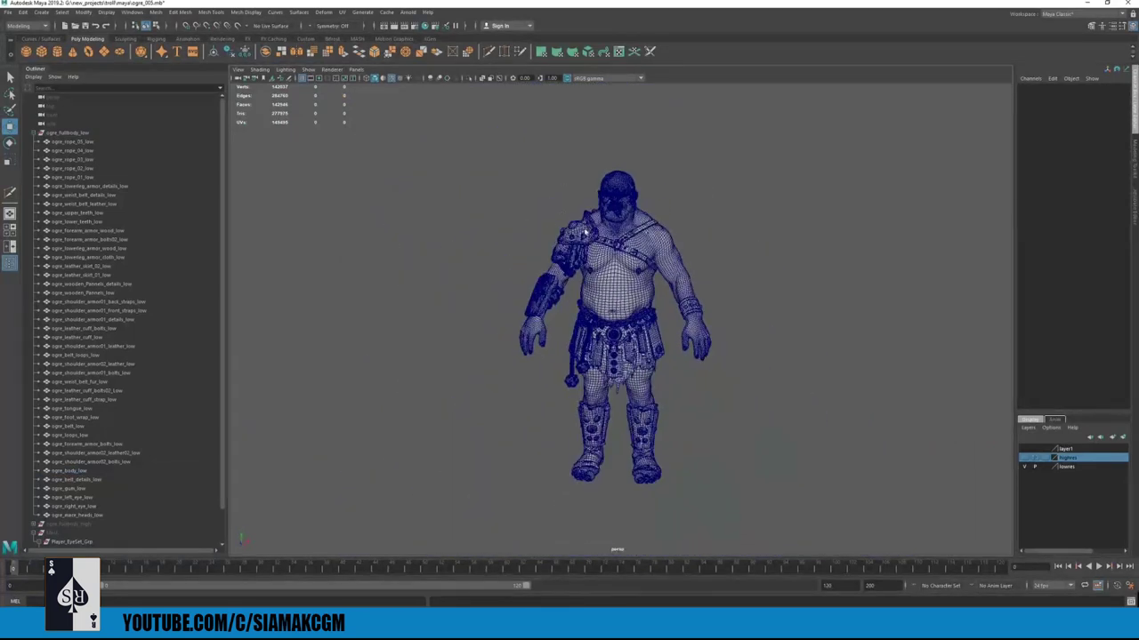
scroll(588, 234, "up", 2)
left_click_drag(445, 114, 816, 518)
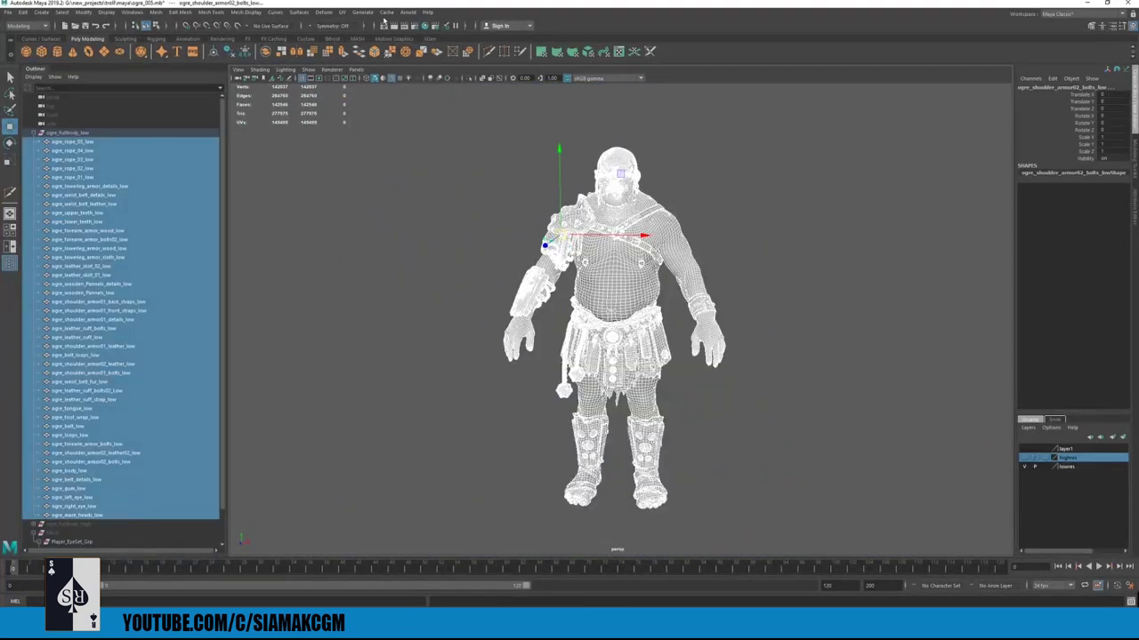
left_click(341, 13)
left_click(364, 30)
scroll(601, 276, "down", 3)
middle_click_drag(539, 192, 353, 242, "alt")
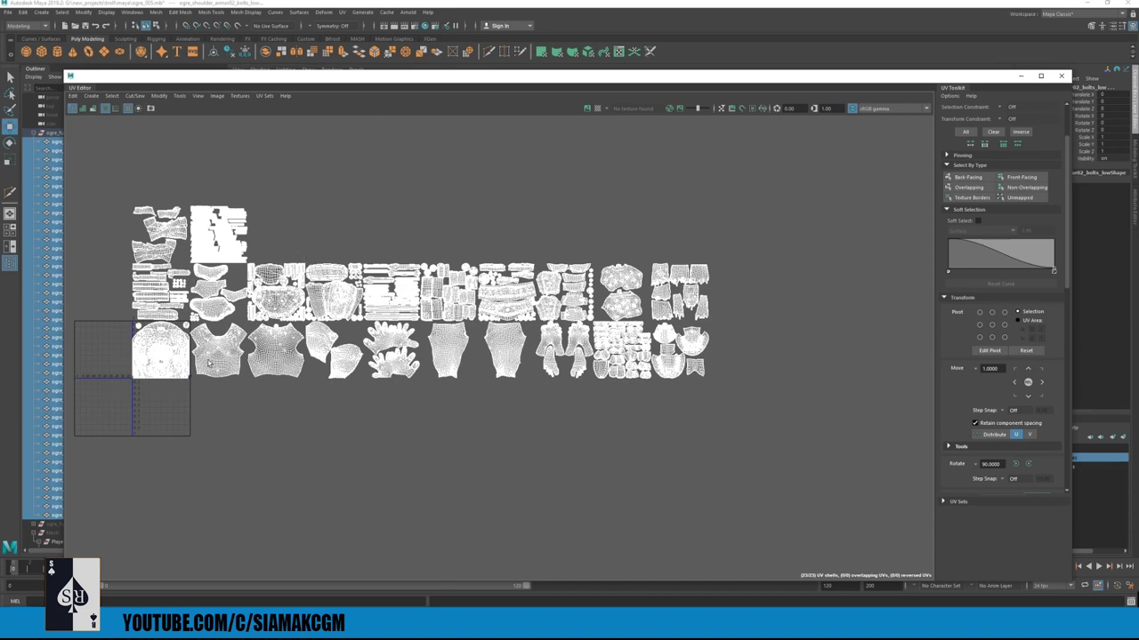
- Examine the UV tiles of the whole ogre, from the body row up to the armor, straps and ropes
scroll(203, 350, "down", 1)
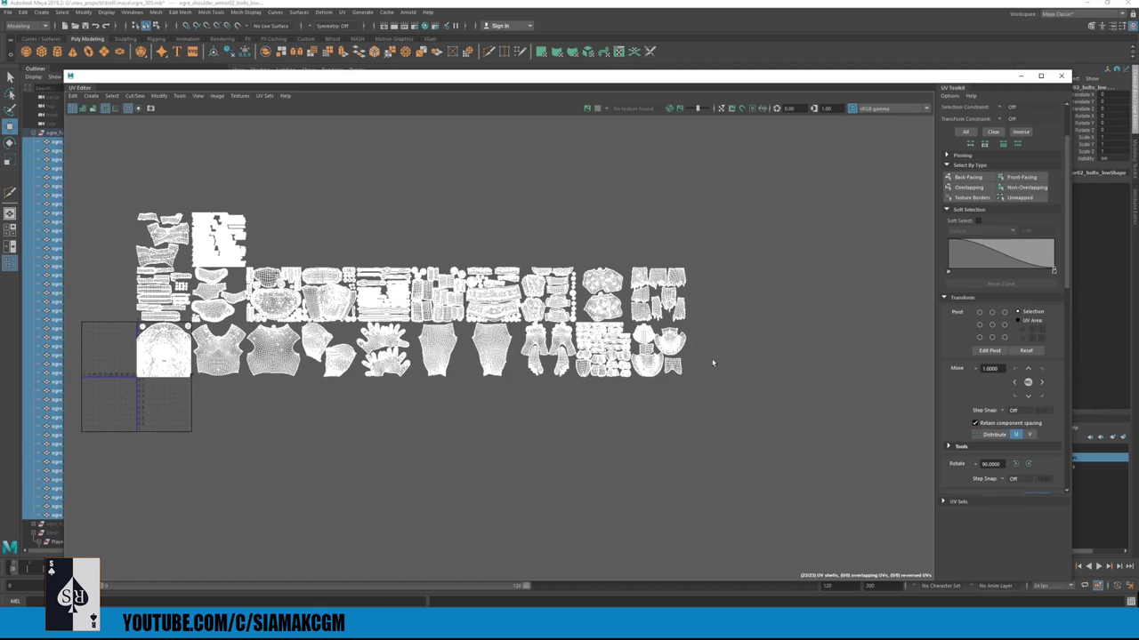
middle_click_drag(201, 339, 278, 324, "alt")
scroll(279, 320, "up", 2)
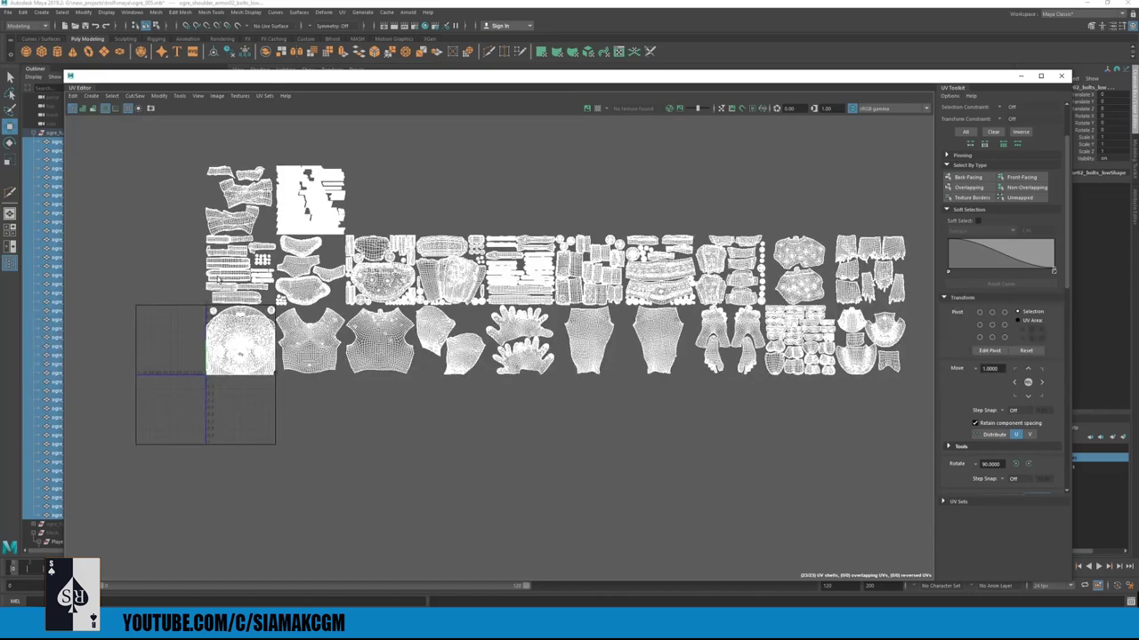
scroll(181, 199, "up", 5)
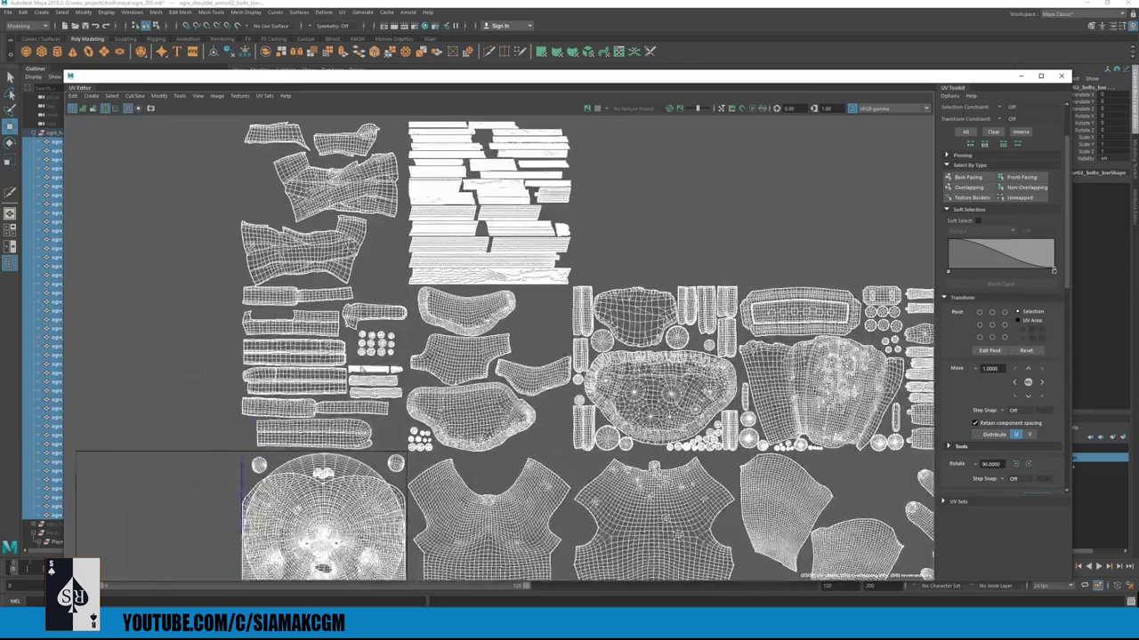
middle_click_drag(356, 372, 303, 347, "alt")
scroll(318, 343, "down", 3)
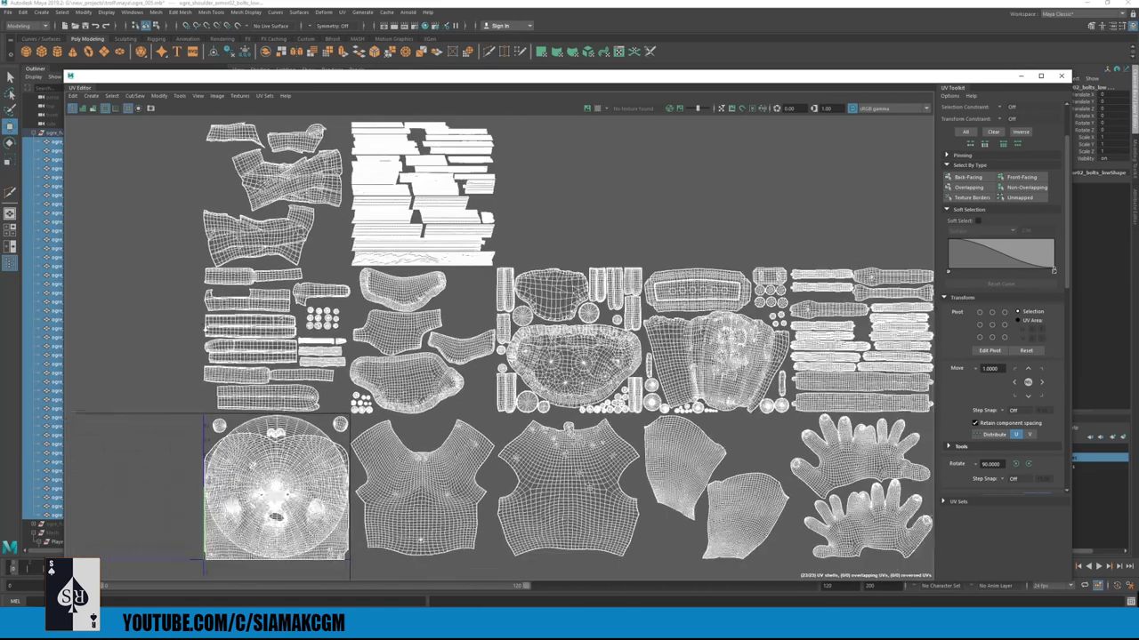
scroll(318, 342, "up", 1)
middle_click_drag(318, 404, 363, 308, "alt")
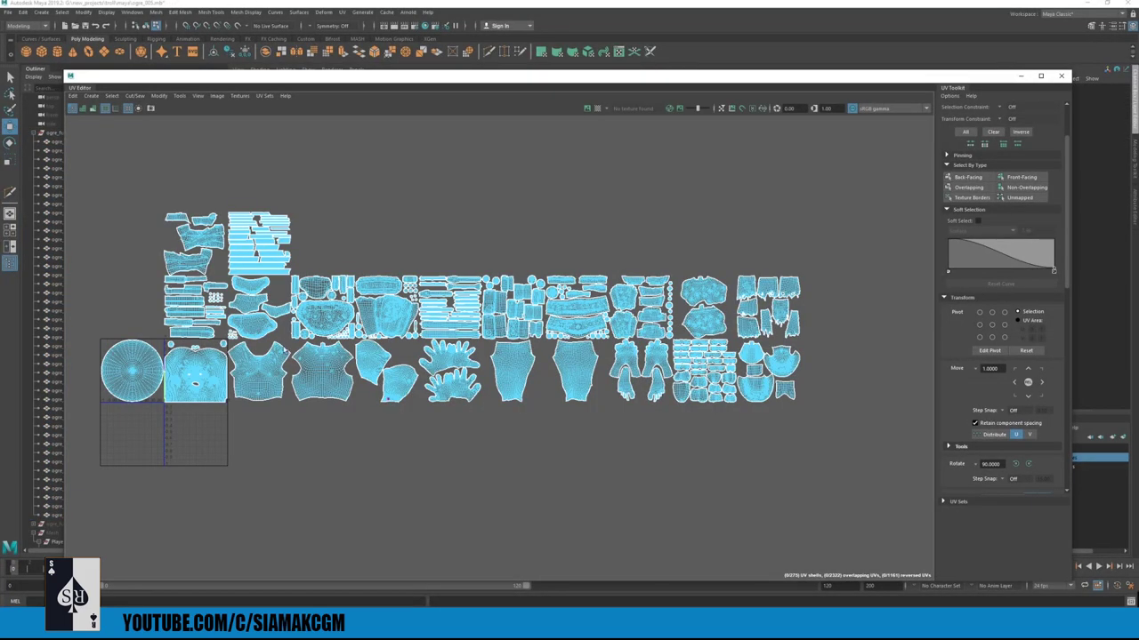
- Examine the UV shells in component mode along the body and armor tiles, and closely inspect the rope strips and cloth wraps
scroll(125, 342, "up", 4)
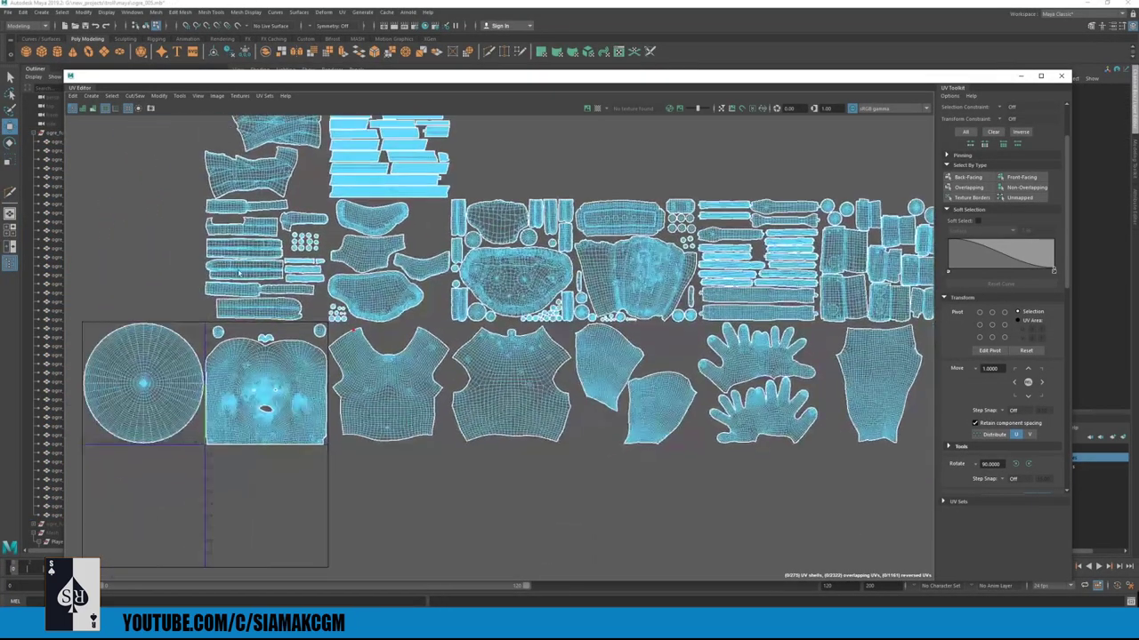
middle_click_drag(270, 403, 16, 407, "alt")
middle_click_drag(310, 416, 118, 390, "alt")
scroll(76, 418, "down", 3)
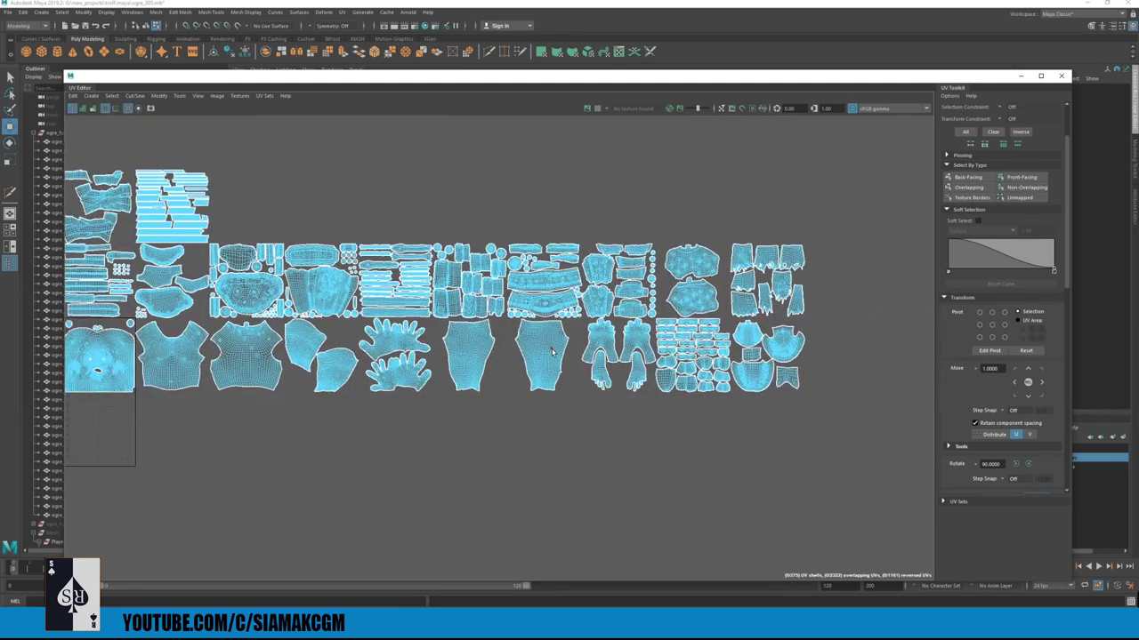
scroll(616, 369, "down", 2)
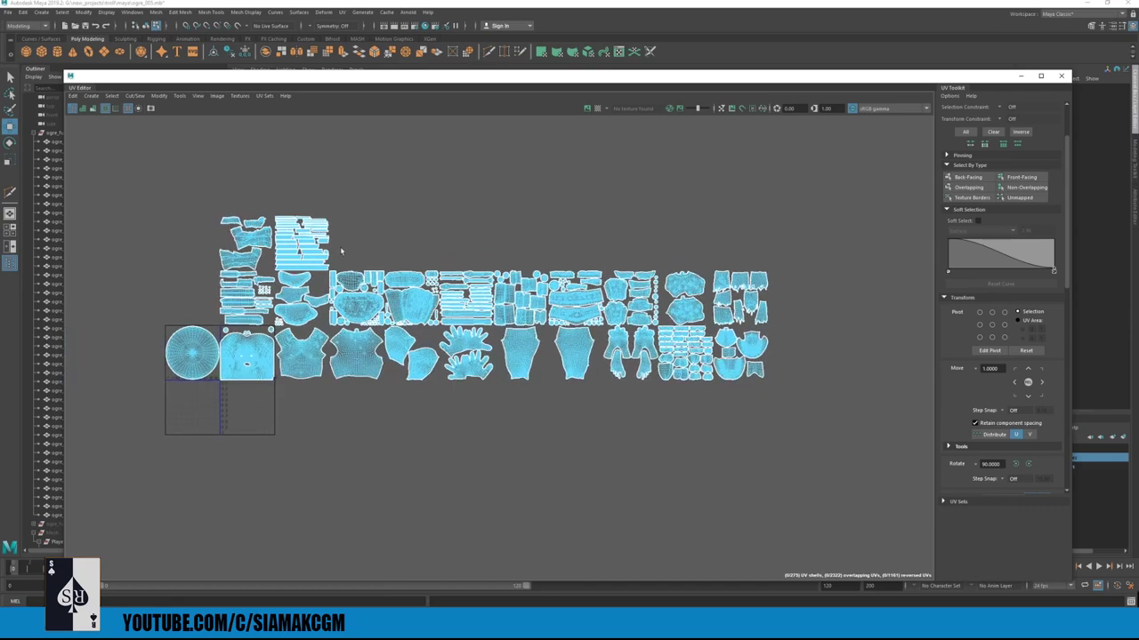
scroll(213, 220, "up", 8)
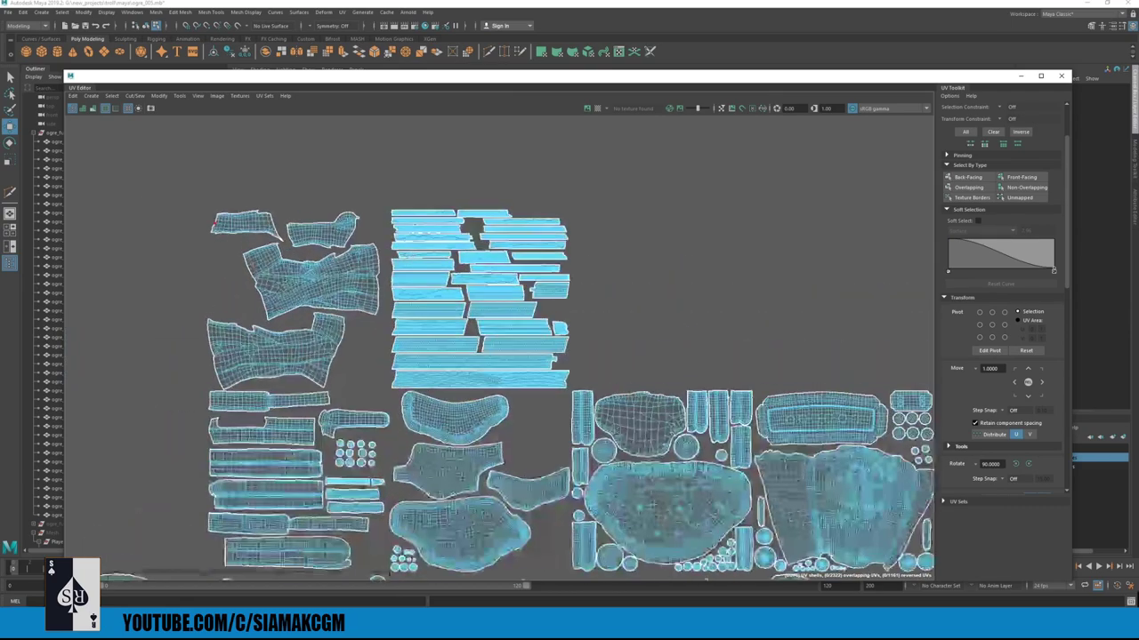
scroll(425, 283, "up", 4)
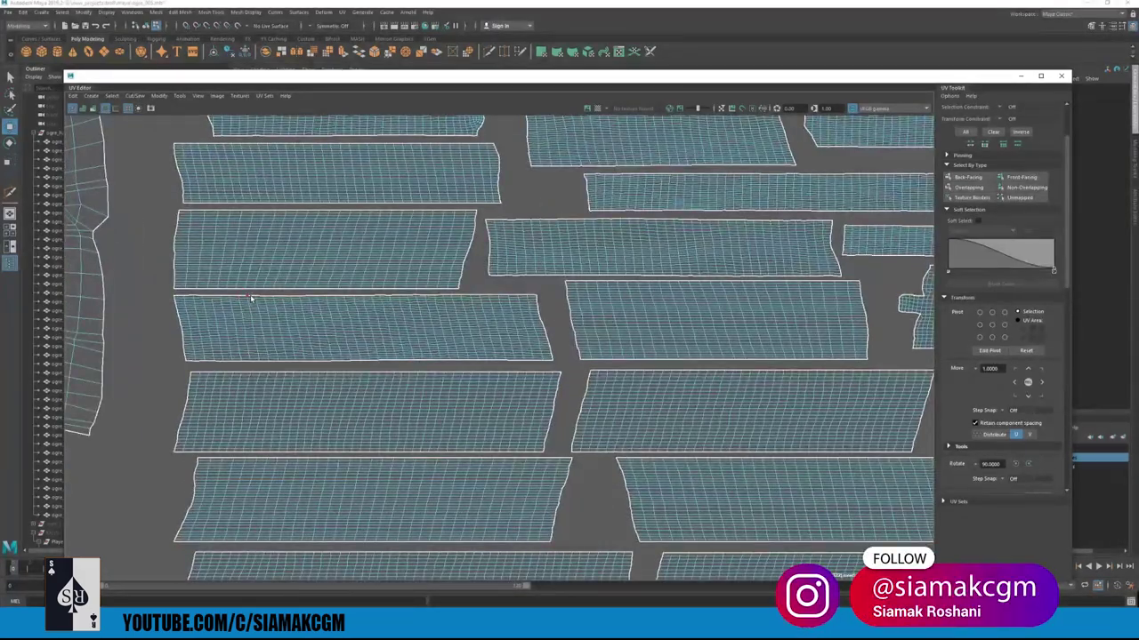
scroll(575, 285, "down", 3)
middle_click_drag(240, 289, 544, 338, "alt")
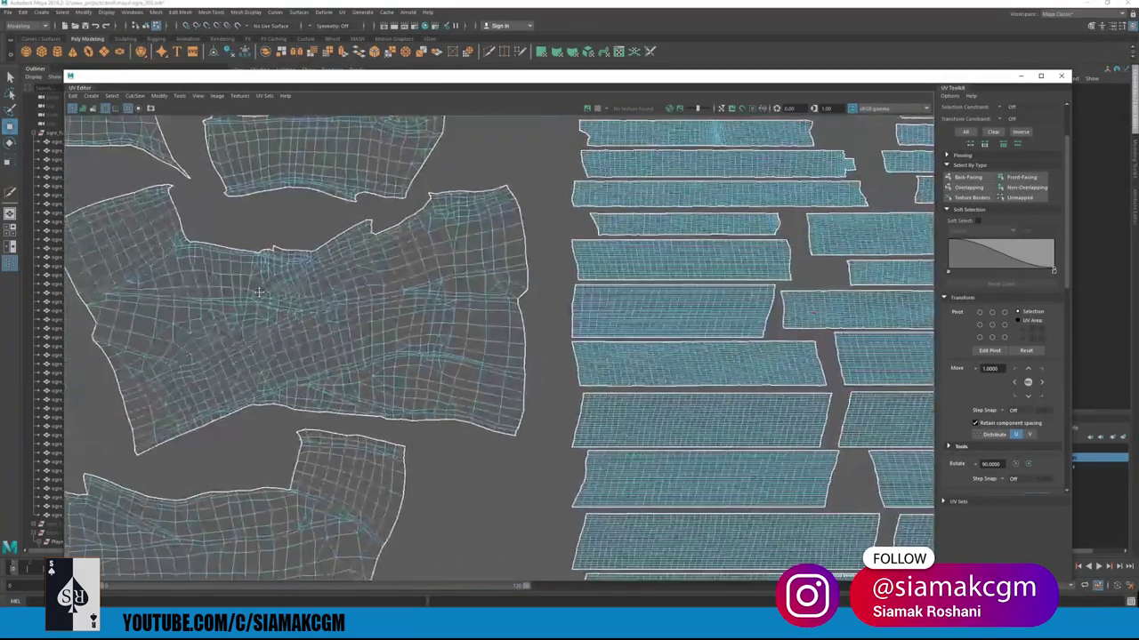
- Examine the UV layout from the cloth and rope shells down to the head and torso tiles, and close the UV Editor
scroll(427, 312, "down", 1)
middle_click_drag(289, 283, 427, 328, "alt")
scroll(426, 328, "down", 8)
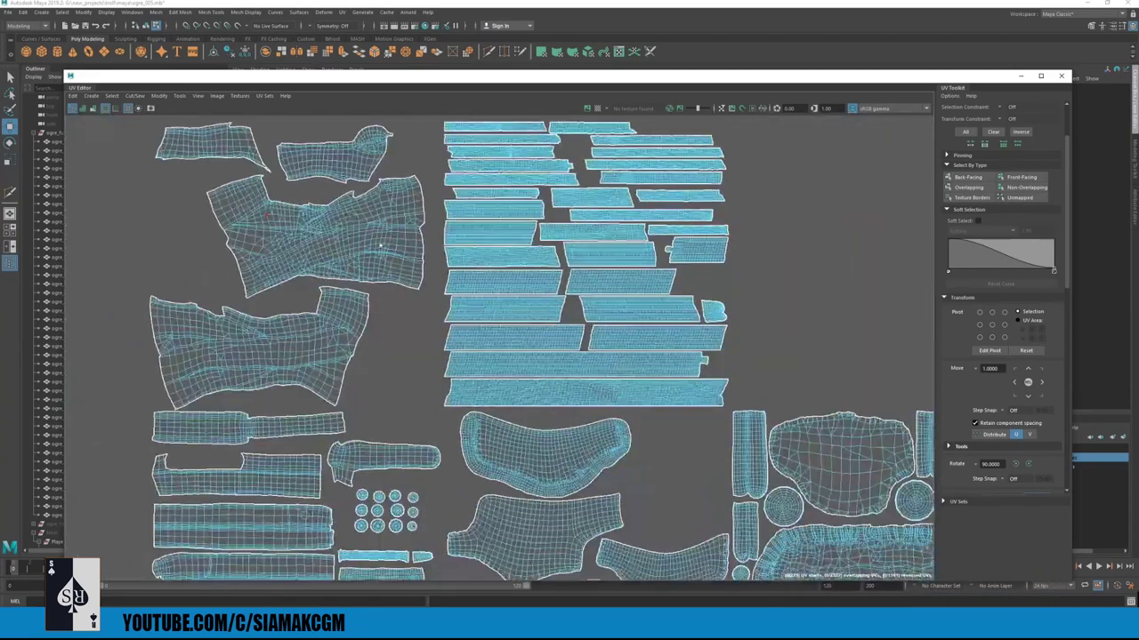
middle_click_drag(279, 282, 242, 177, "alt")
middle_click_drag(448, 569, 471, 409, "alt")
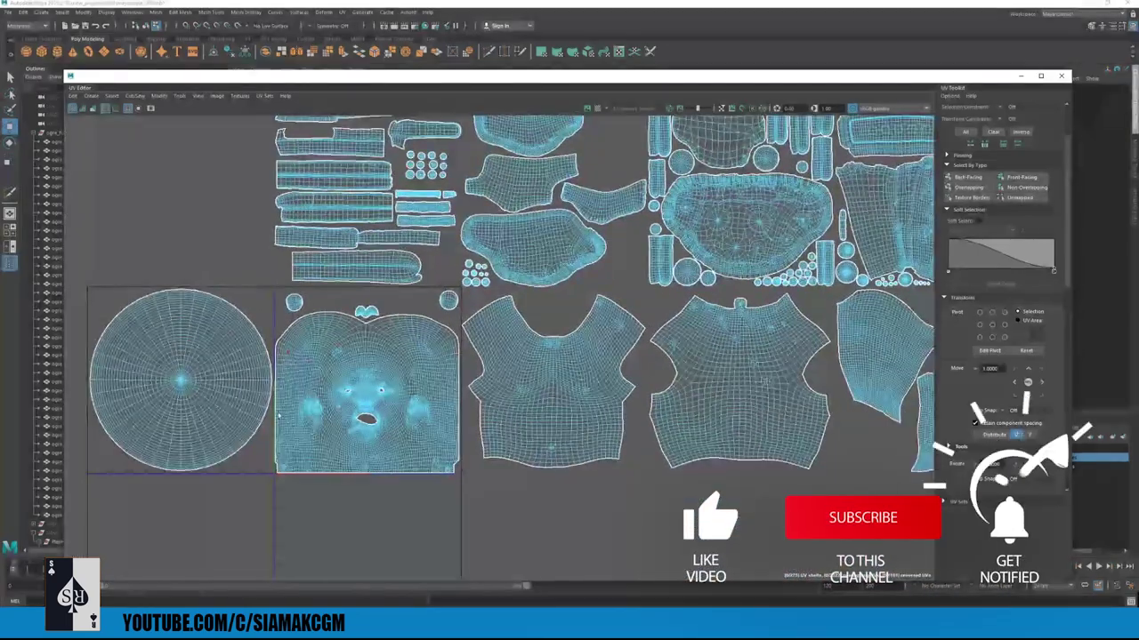
left_click(1060, 75)
- Return to object mode and hide every mesh except the ogre's leather shoulder armor
right_click_drag(648, 259, 750, 160)
middle_click_drag(750, 160, 709, 242, "alt")
right_click_drag(710, 242, 616, 538, "alt")
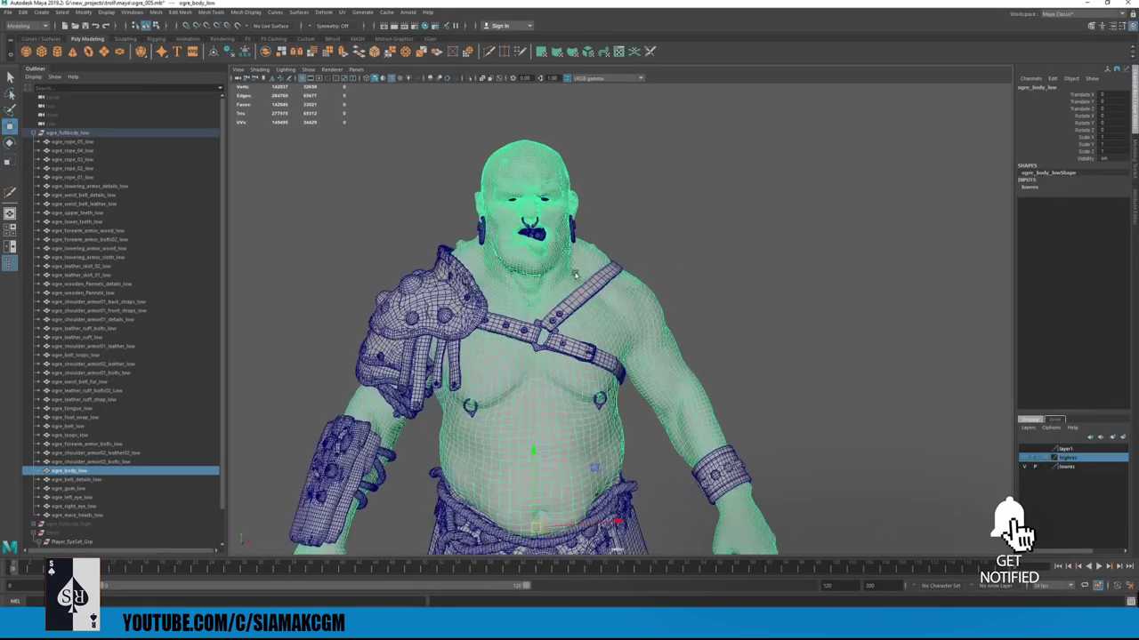
right_click_drag(617, 249, 650, 314, "alt")
middle_click_drag(650, 315, 832, 315, "alt")
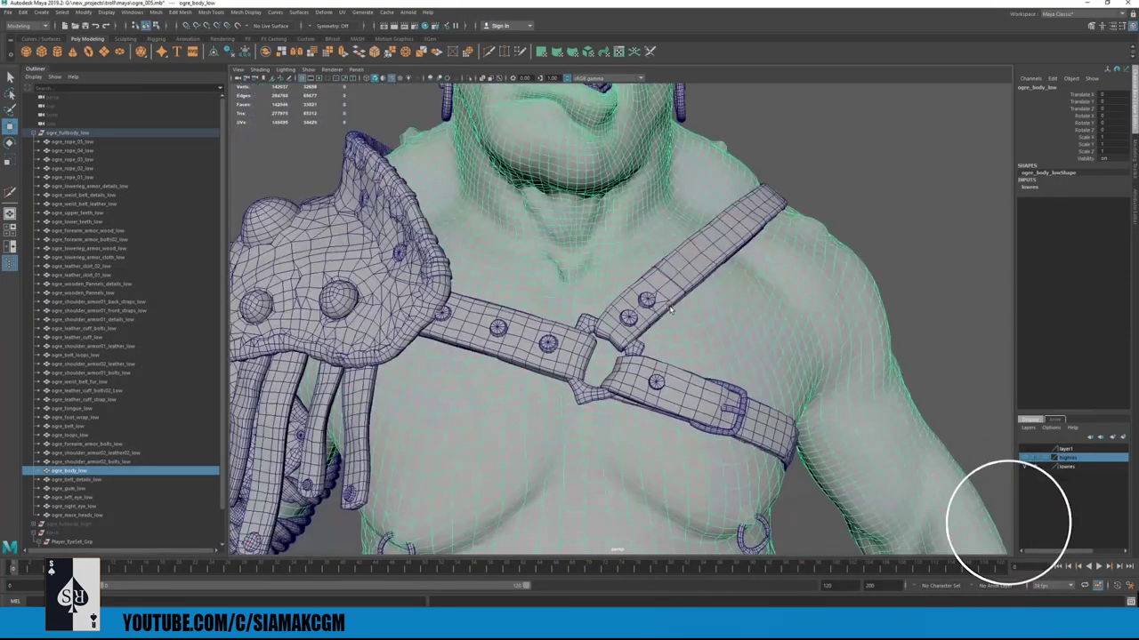
left_click_drag(595, 288, 648, 264, "alt")
left_click(603, 269)
key("alt+h")
key("ctrl+z")
left_click(609, 243)
key("alt+h")
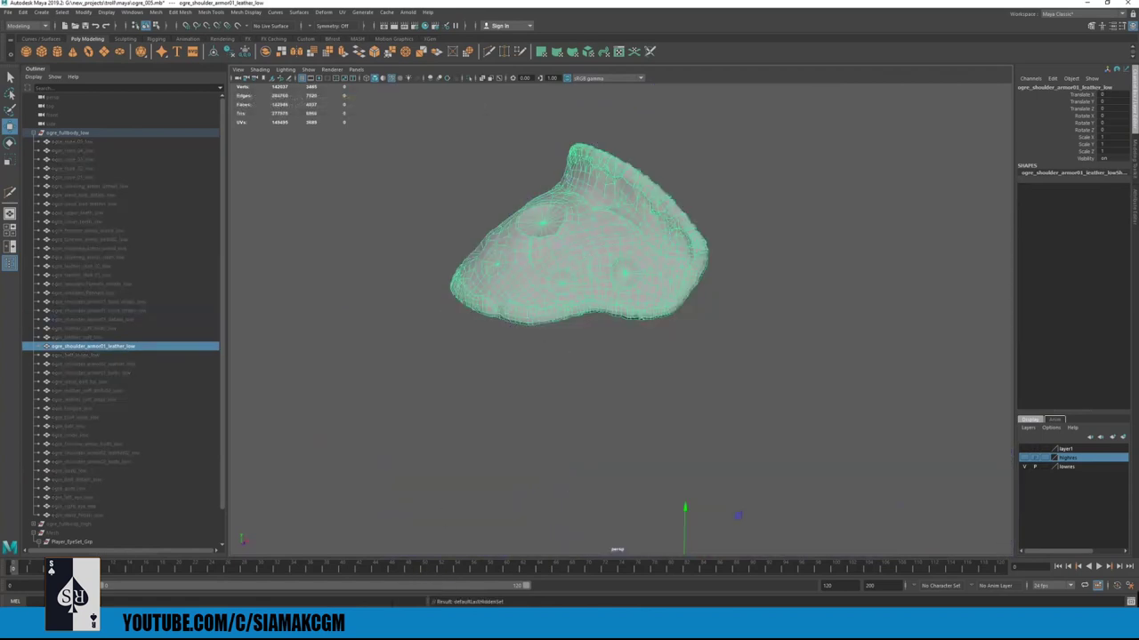
- Switch to ZBrush, make the sculpted leather shoulder armor the active subtool, and view it up close
left_click(452, 630)
left_click(416, 173, "alt")
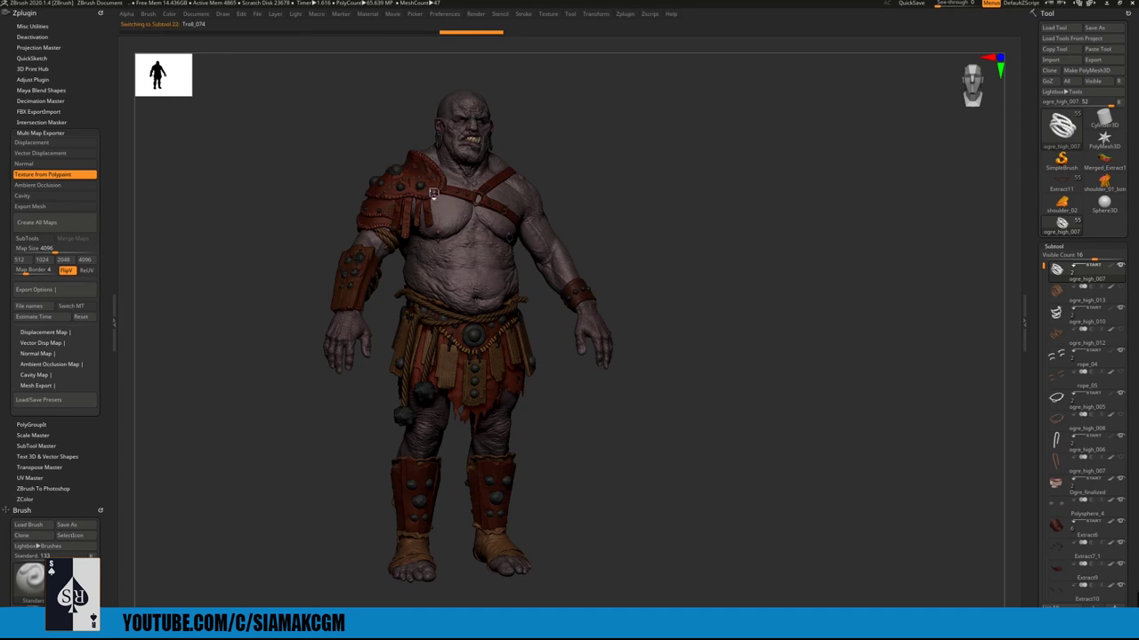
key("f")
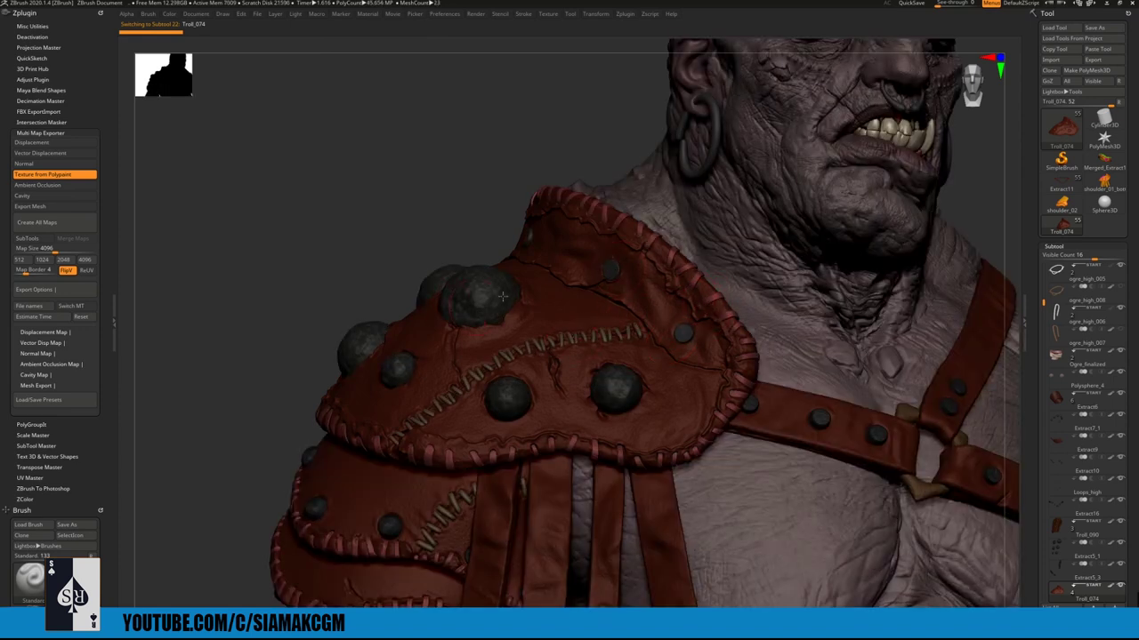
right_click_drag(552, 337, 544, 362)
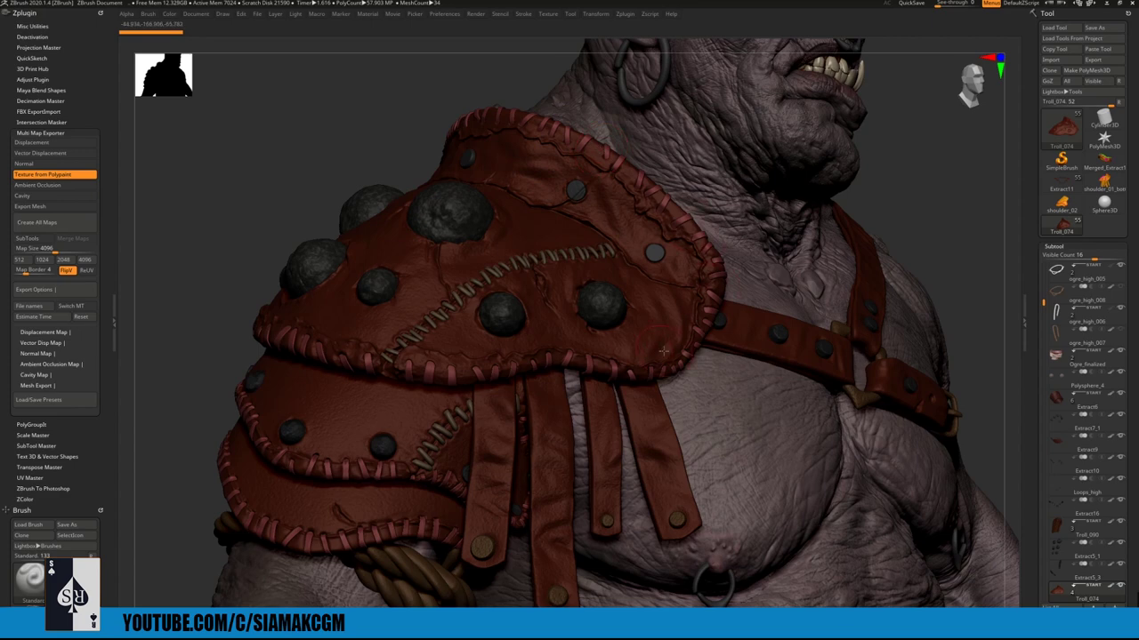
- Pick the shoulder armor's subtools and show the Merge Visible option for combining visible subtools
left_click(701, 235, "alt")
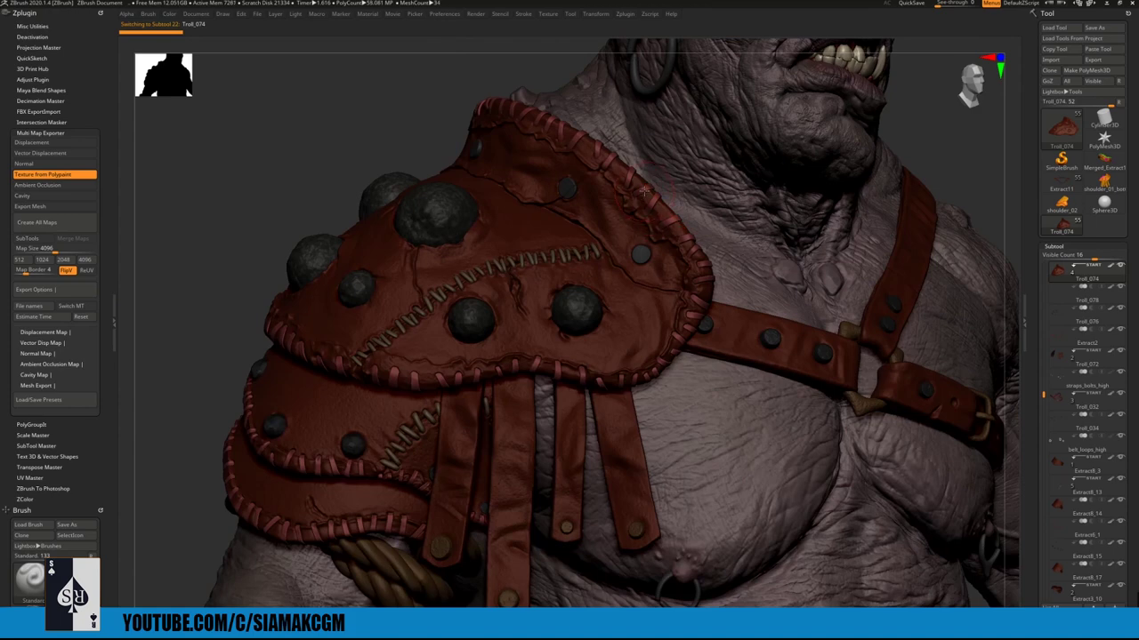
left_click(578, 242, "alt")
scroll(1067, 267, "down", 10)
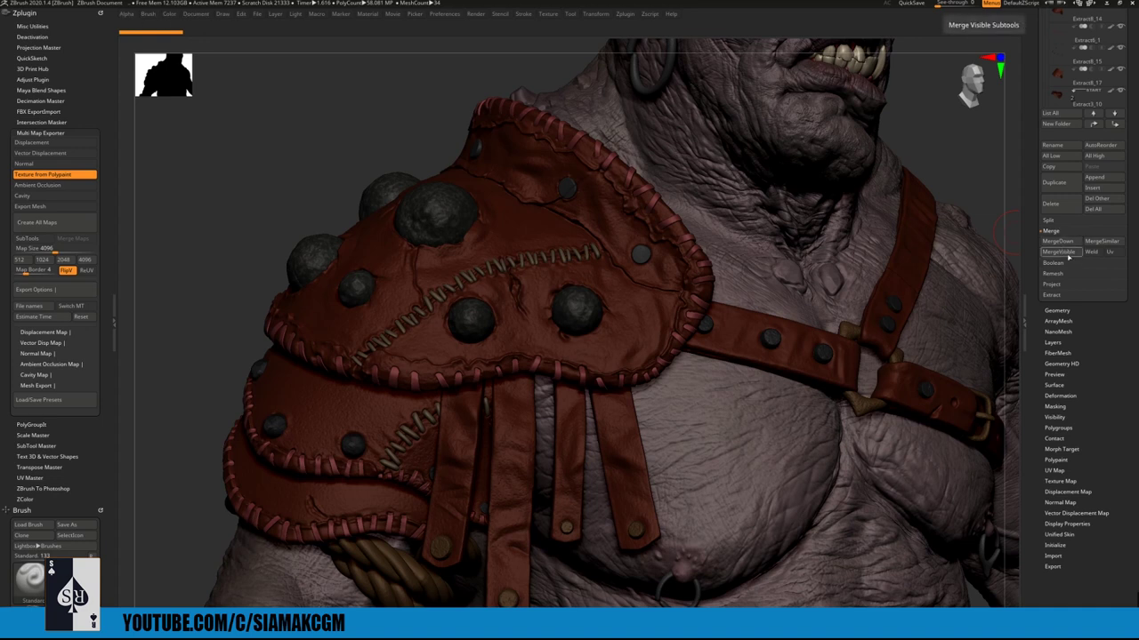
left_click(1071, 256)
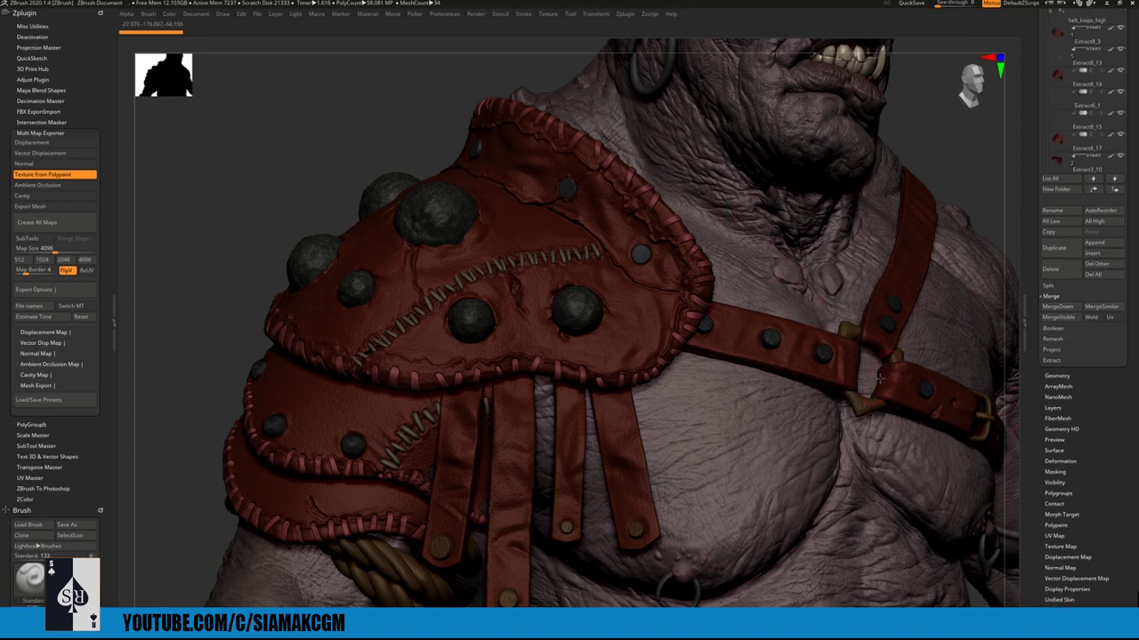
- Switch to the merged shoulder_01_bottoms_high tool and frame it in the canvas
left_click_drag(1117, 427, 1127, 553)
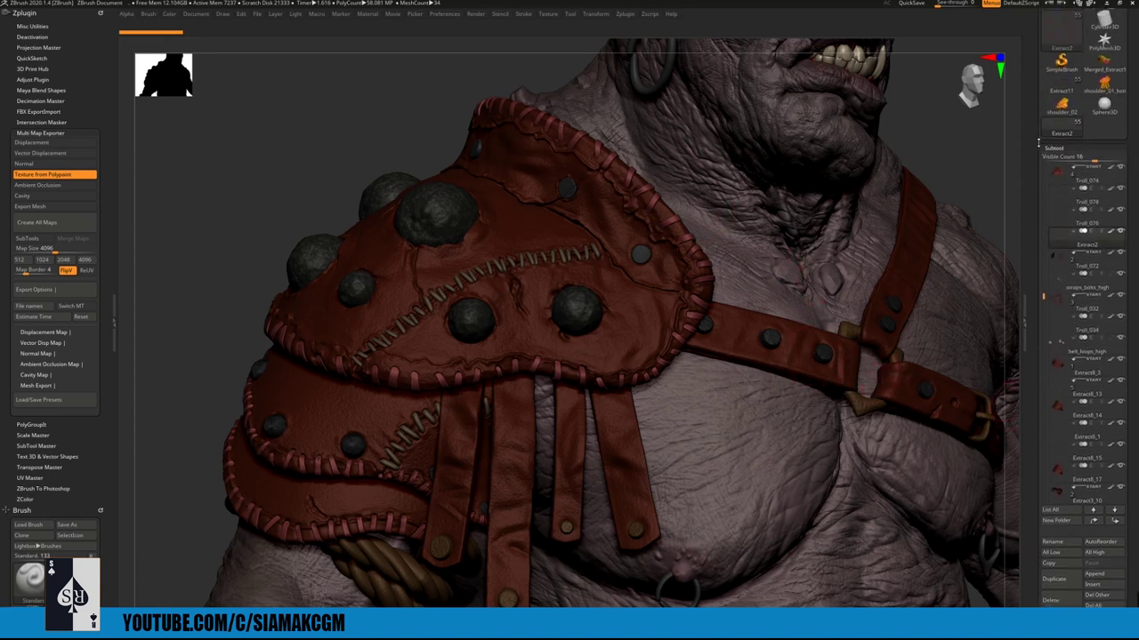
left_click_drag(1039, 144, 1039, 161)
left_click(1106, 99)
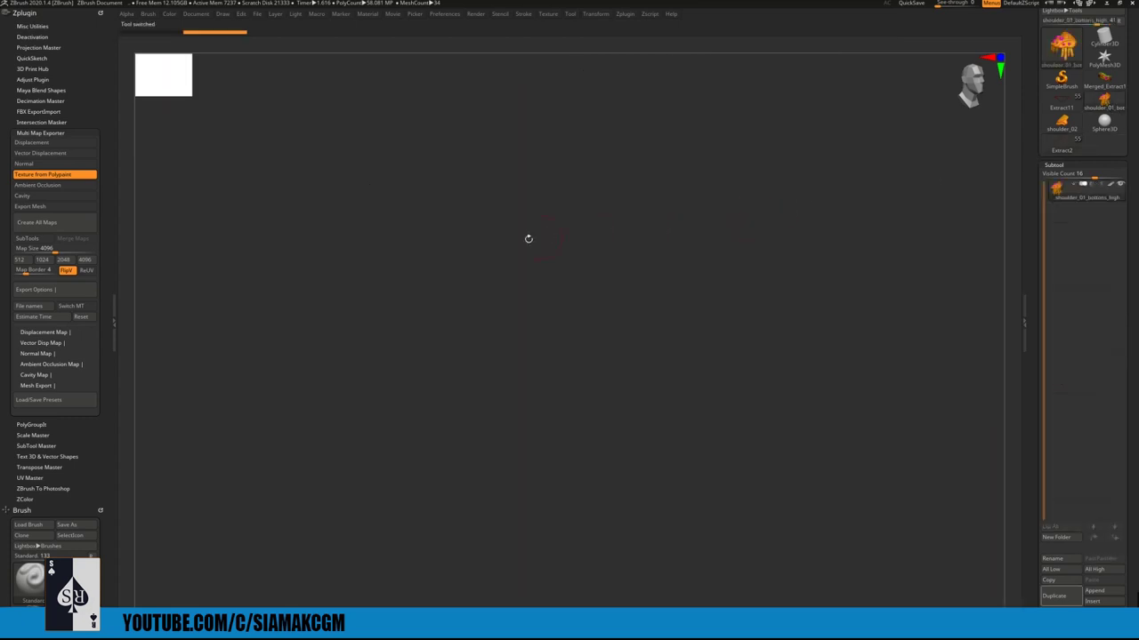
key("f")
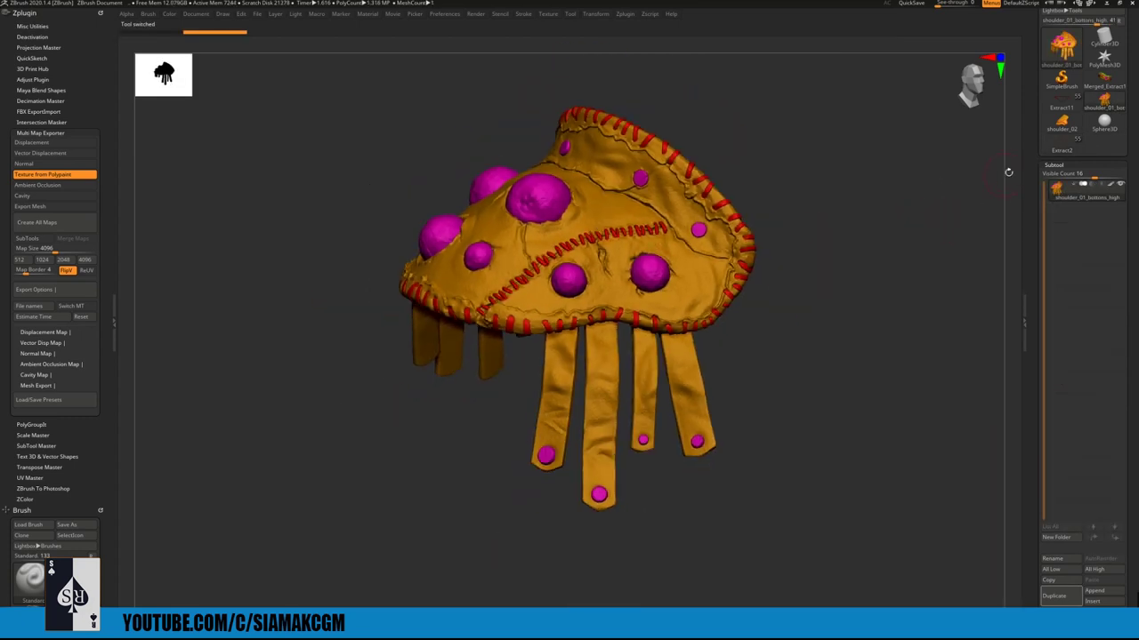
- Inspect the merged shoulder armor's stitching and rivets, and isolate the rivet polygroup to view it alone
left_click_drag(1032, 162, 1034, 179)
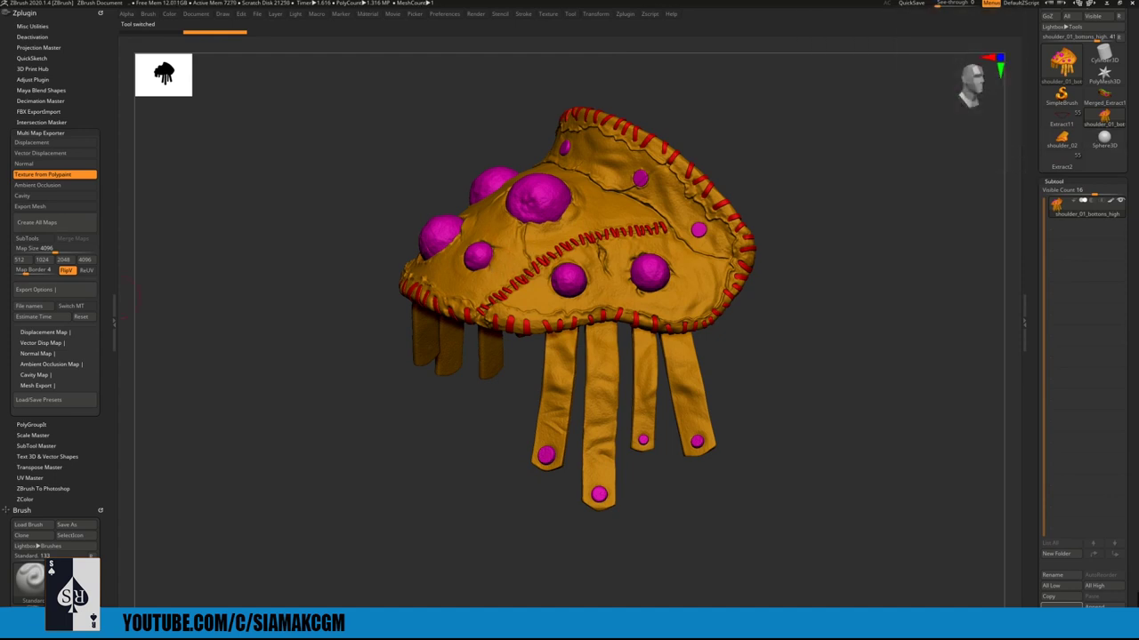
left_click_drag(386, 366, 646, 324)
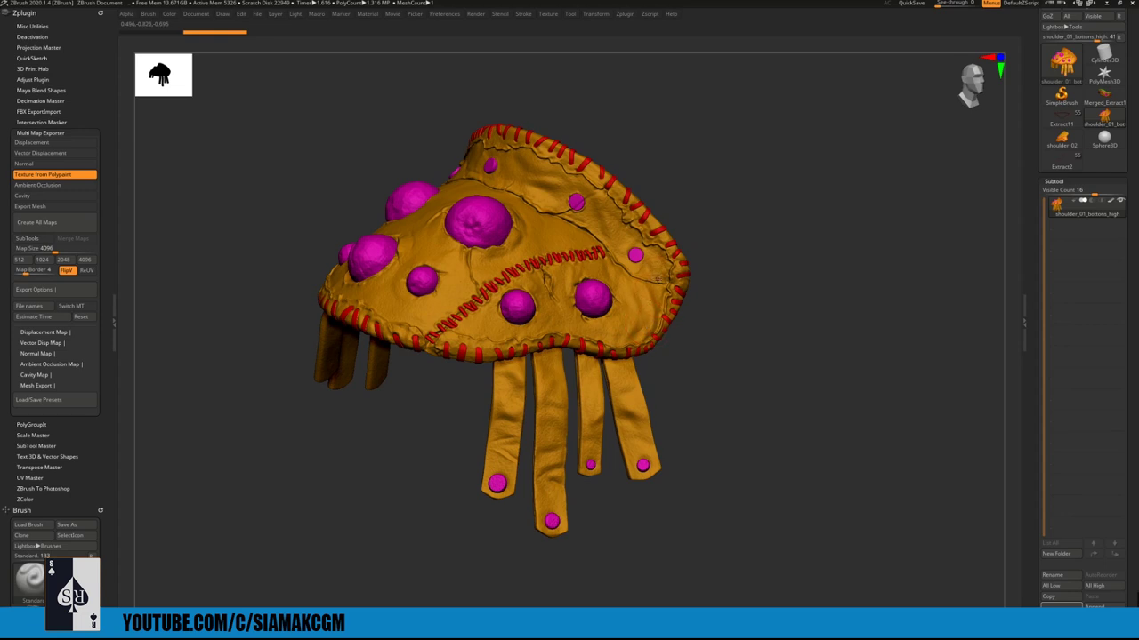
left_click_drag(514, 214, 614, 218)
mouse_move(642, 268)
left_mouse_down()
mouse_move(611, 265)
mouse_move(625, 256)
left_mouse_up()
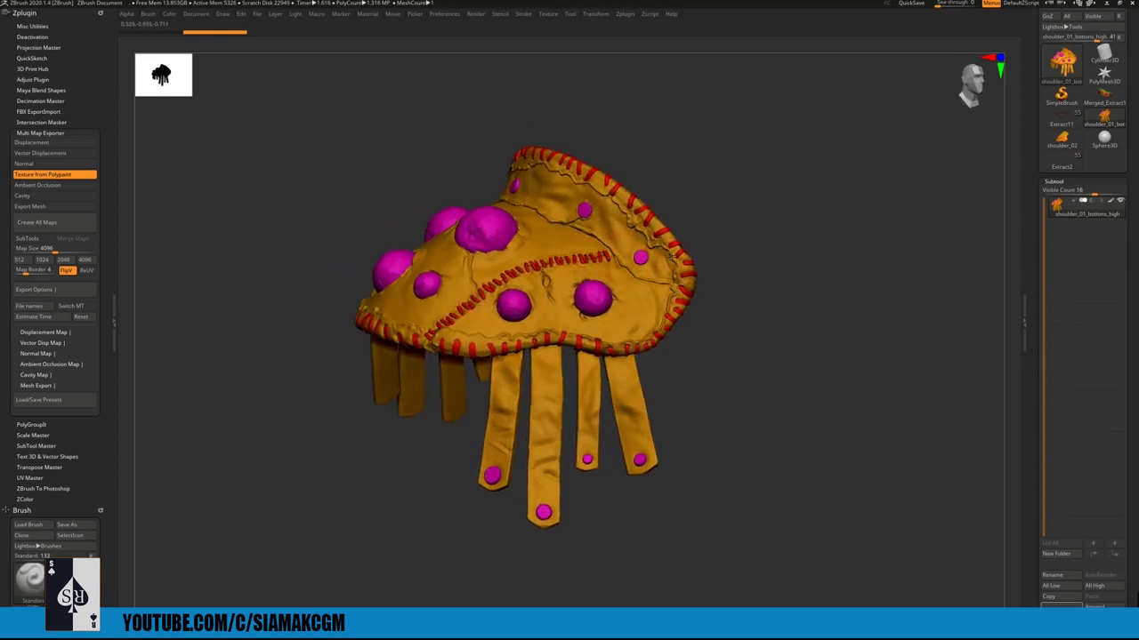
right_click_drag(602, 335, 737, 272, "alt")
right_click_drag(735, 290, 770, 242, "ctrl")
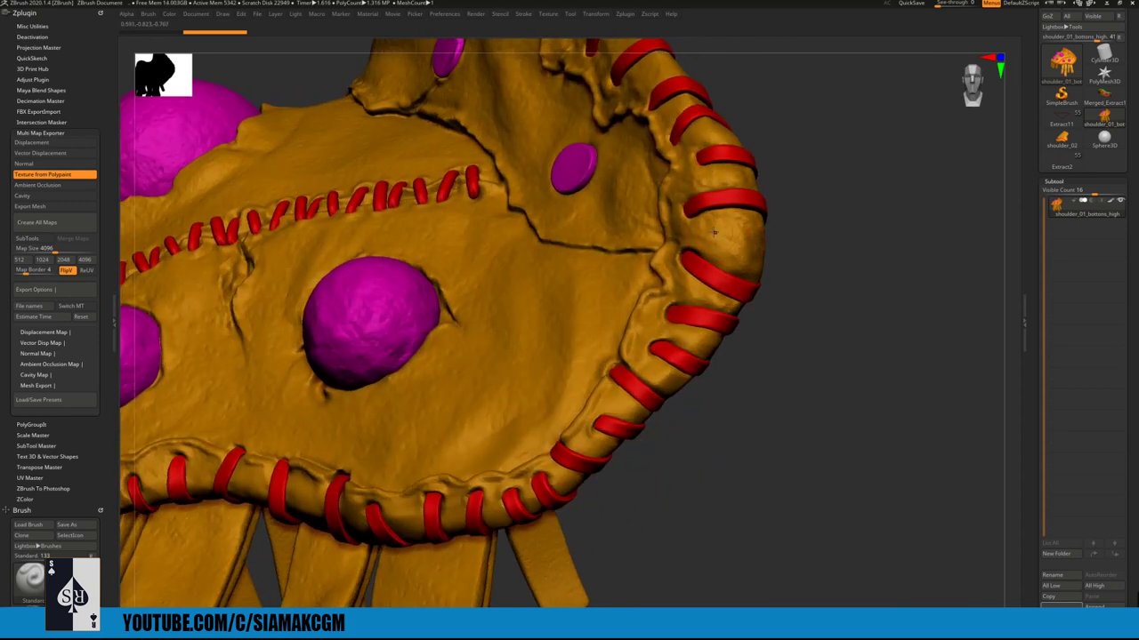
right_click_drag(593, 263, 544, 287, "ctrl")
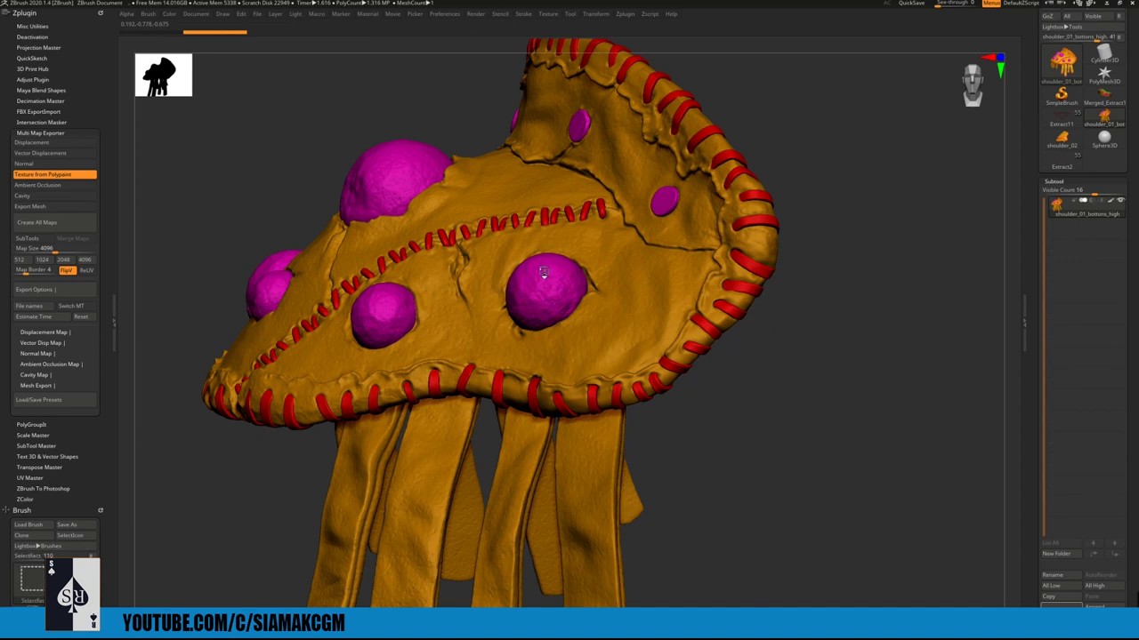
left_click(544, 294, "ctrl+shift")
right_click_drag(324, 162, 412, 259)
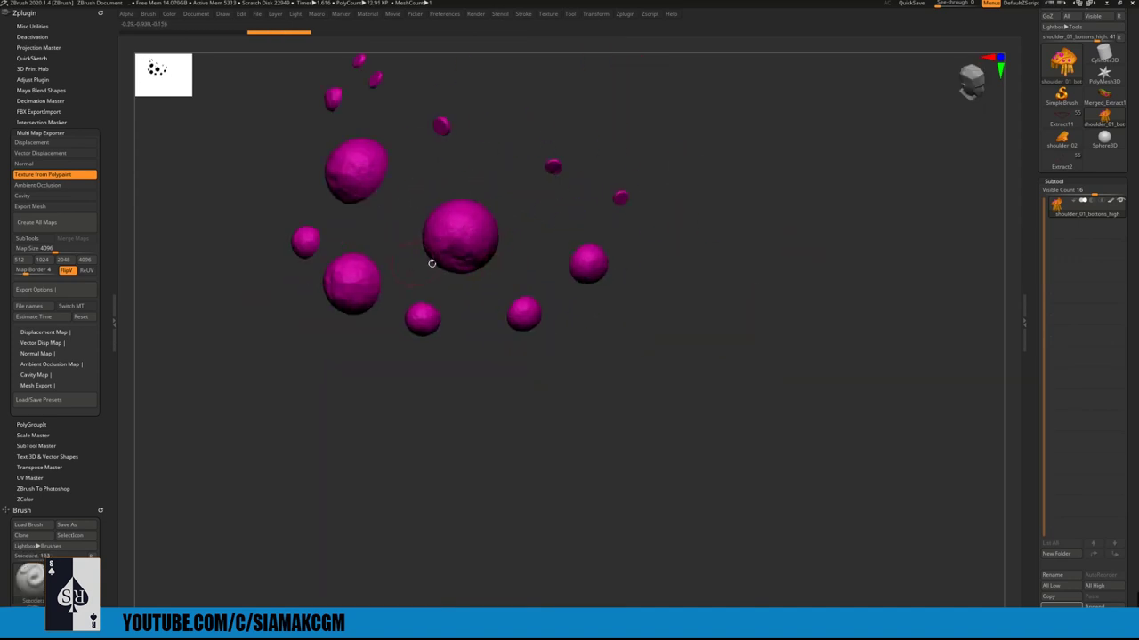
right_click_drag(494, 247, 470, 258)
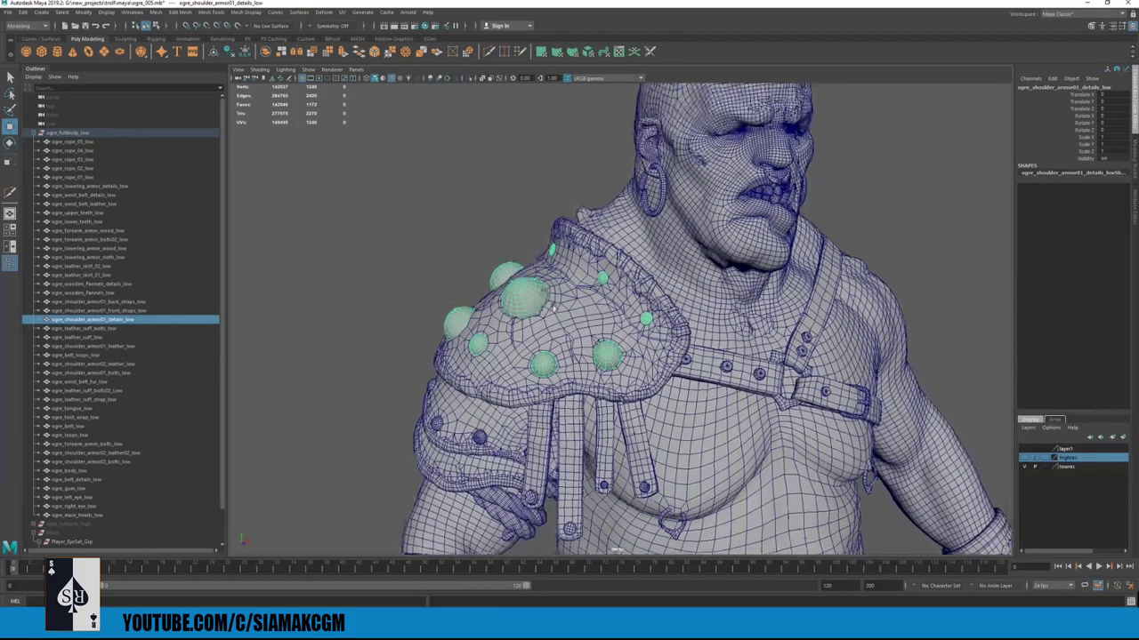
- In Maya, inspect the shoulder armor's low-poly rivets, undo the face selection on the large rivet, and clear the selection
scroll(551, 307, "up", 5)
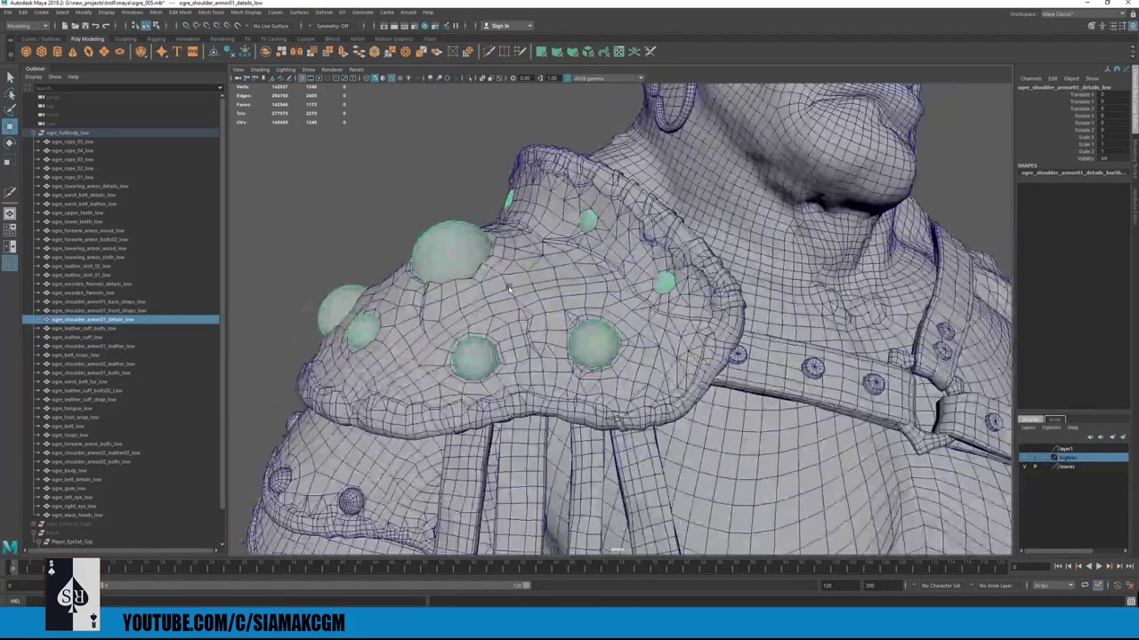
left_click_drag(462, 262, 440, 234, "alt")
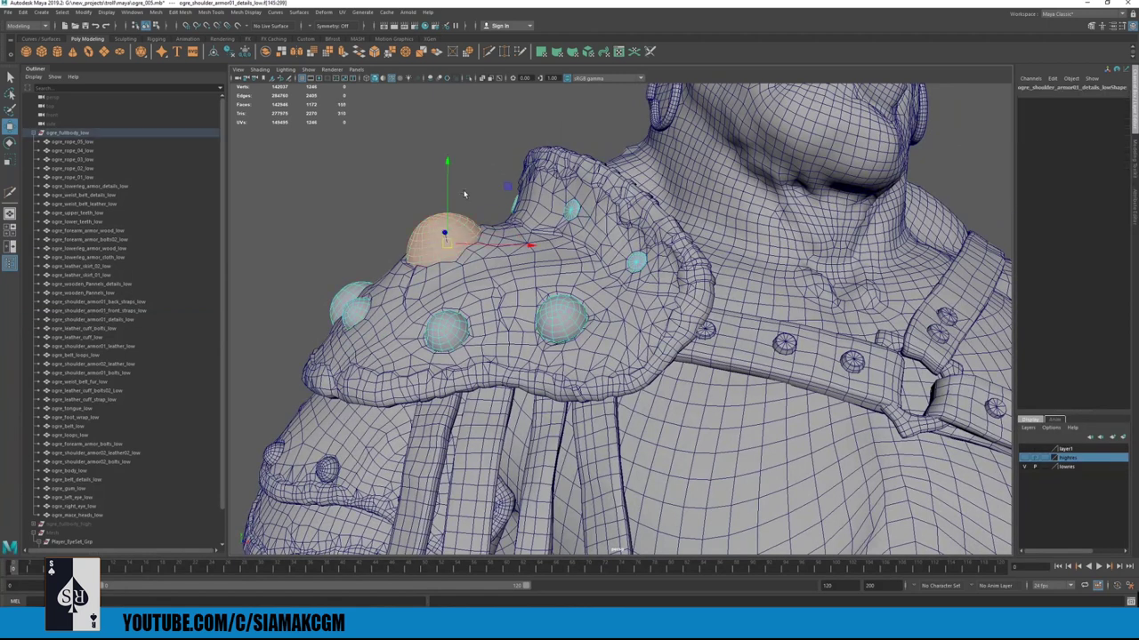
key("ctrl+z")
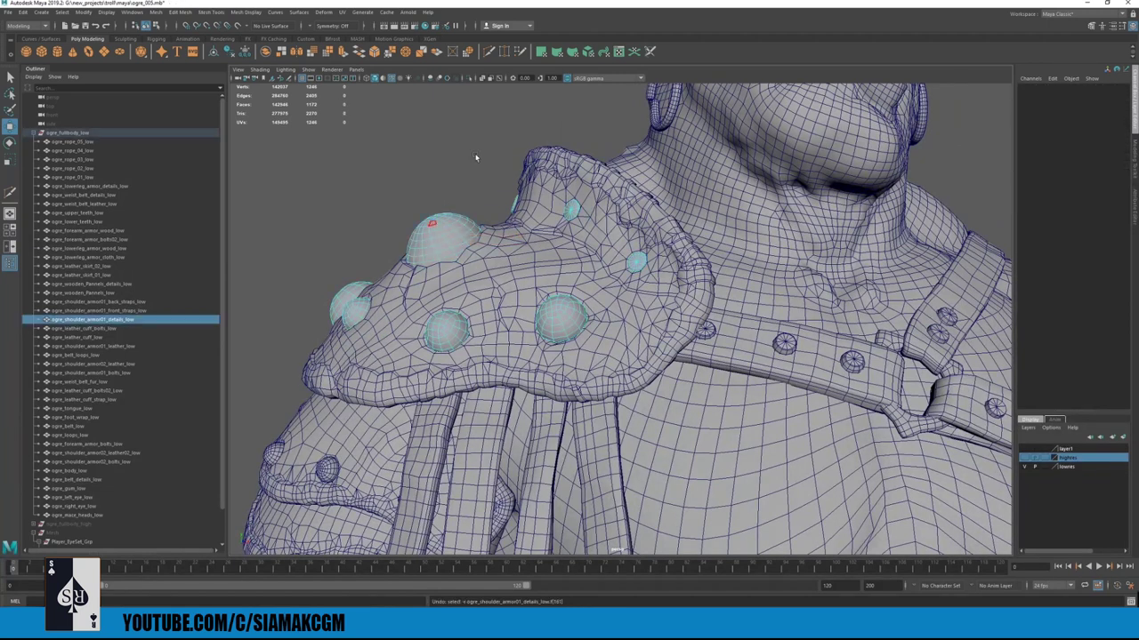
left_click(476, 157)
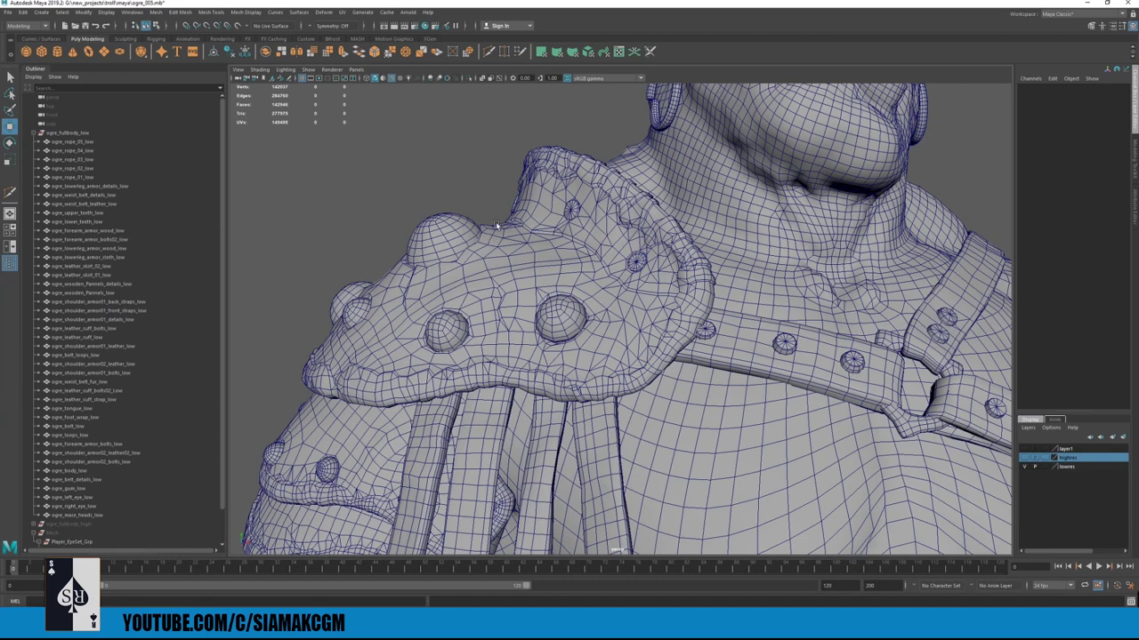
scroll(527, 252, "up", 3)
- Switch to ZBrush and examine the merged high-poly shoulder armor with its rivets and straps from several sides
key("alt+Tab")
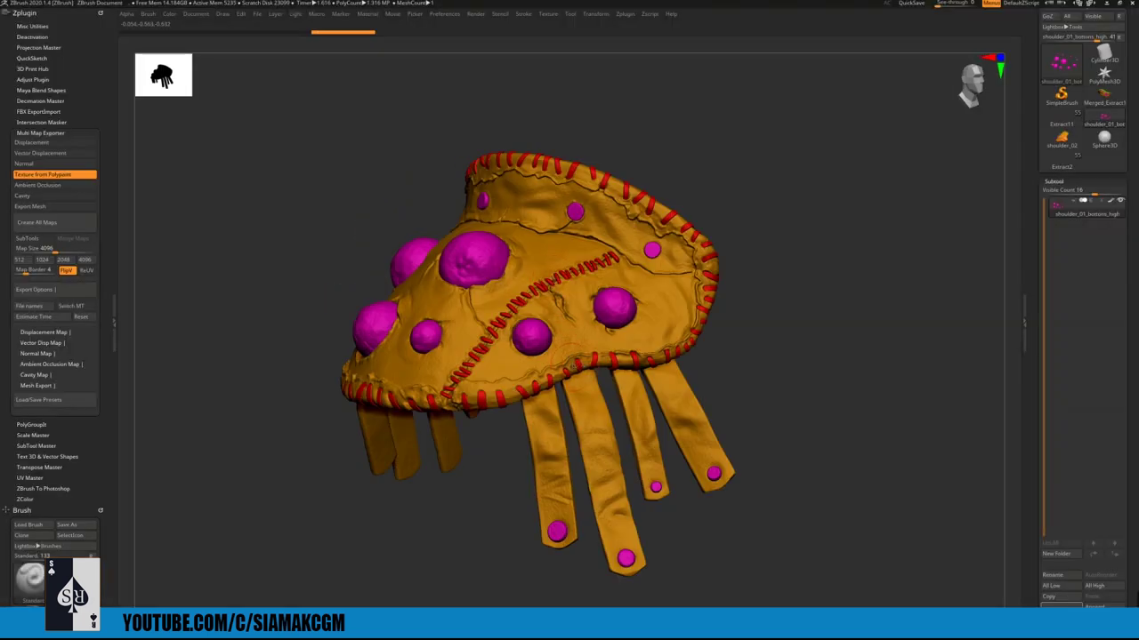
right_click_drag(571, 360, 460, 356)
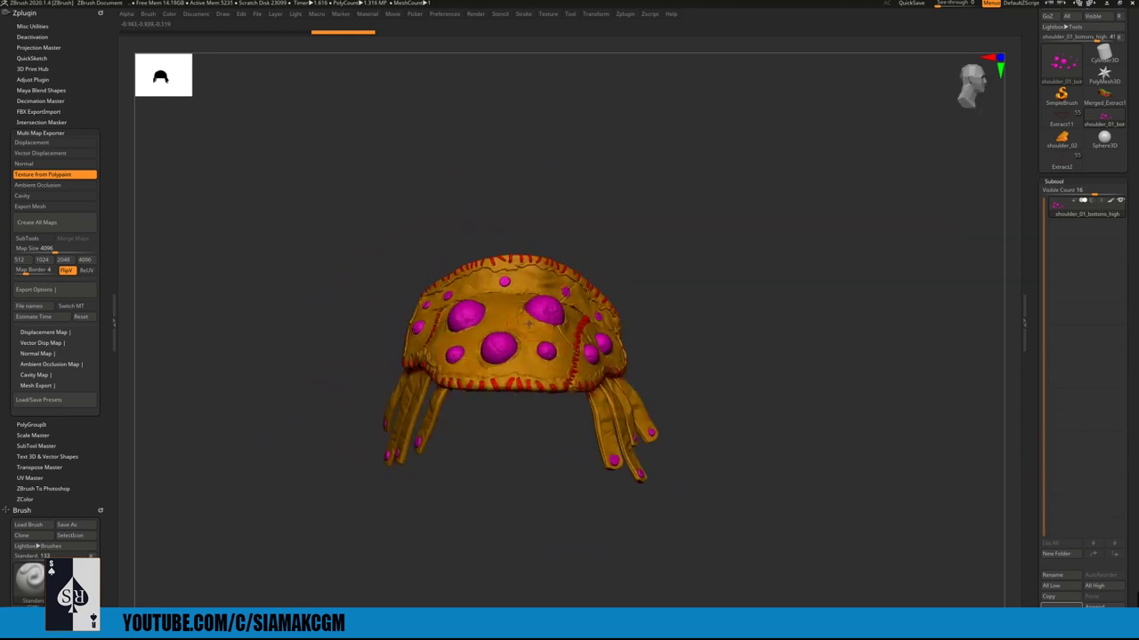
right_click_drag(524, 332, 570, 331)
right_click_drag(569, 331, 515, 337)
left_click_drag(516, 336, 513, 336)
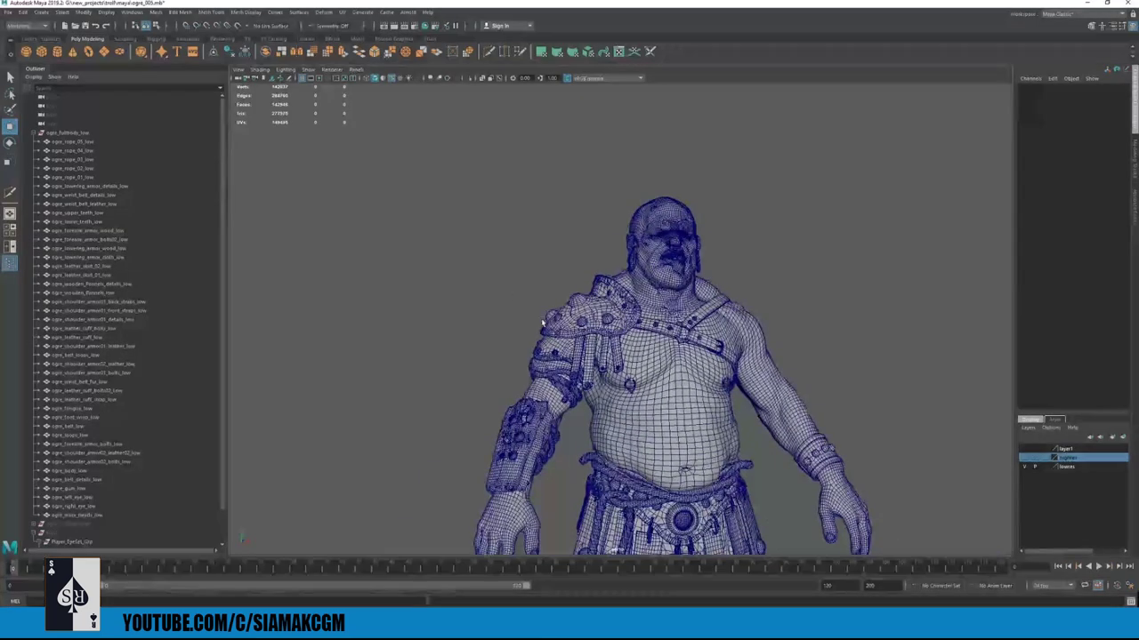
- In Maya, select the ogre_rope_05_low mesh and try hiding all the other meshes
middle_click_drag(542, 322, 461, 244, "alt")
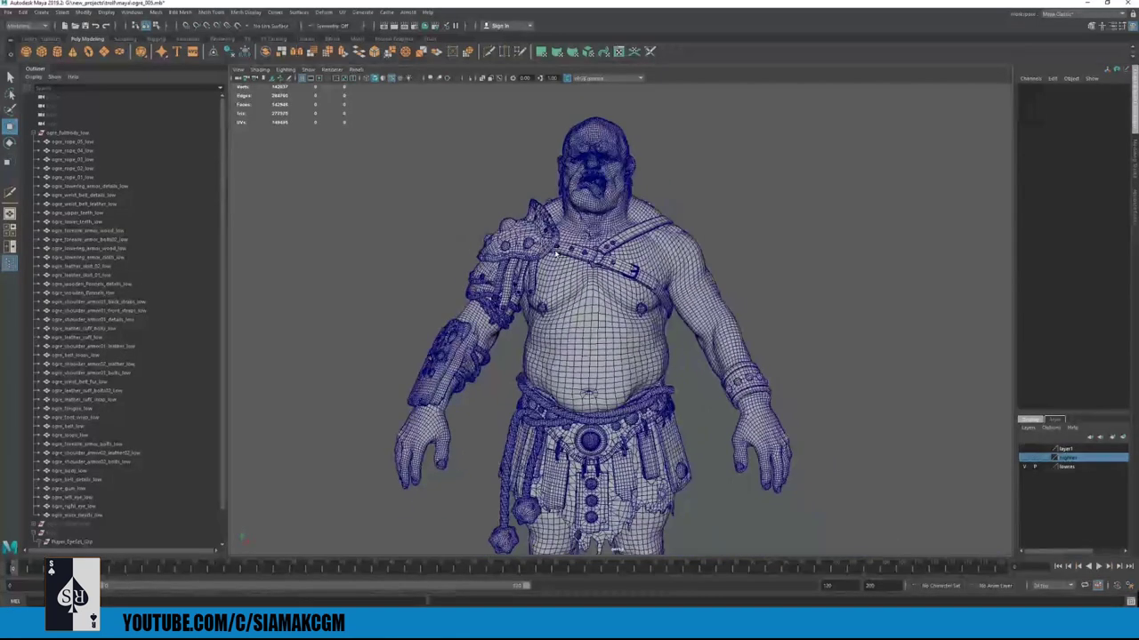
left_click(534, 226)
left_click(89, 142)
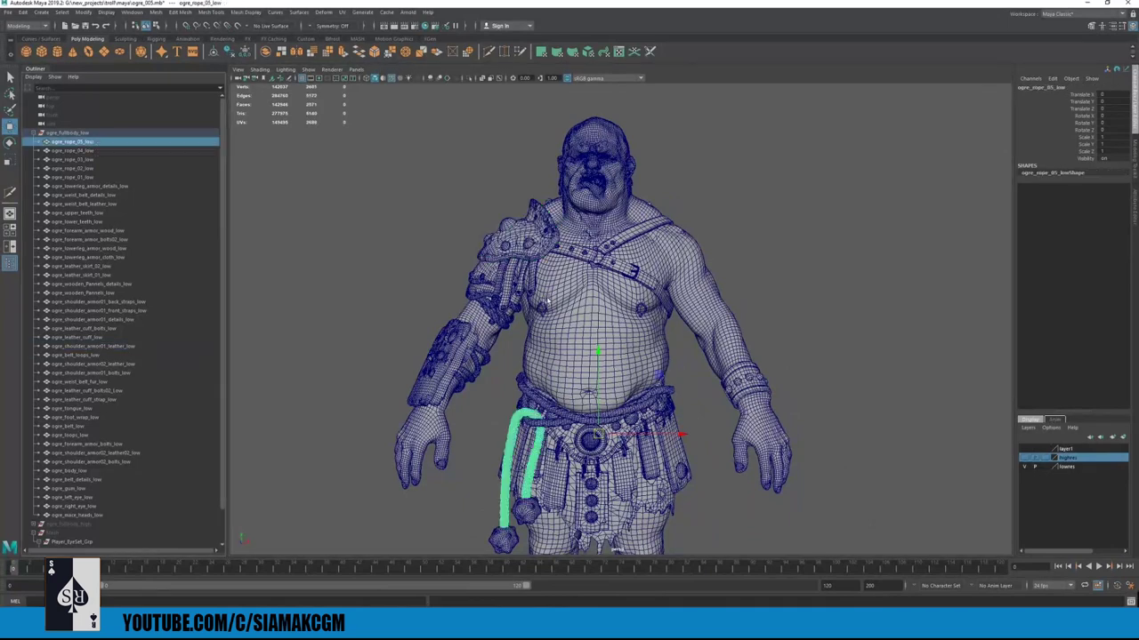
key("alt+h")
left_click_drag(524, 287, 422, 247, "alt")
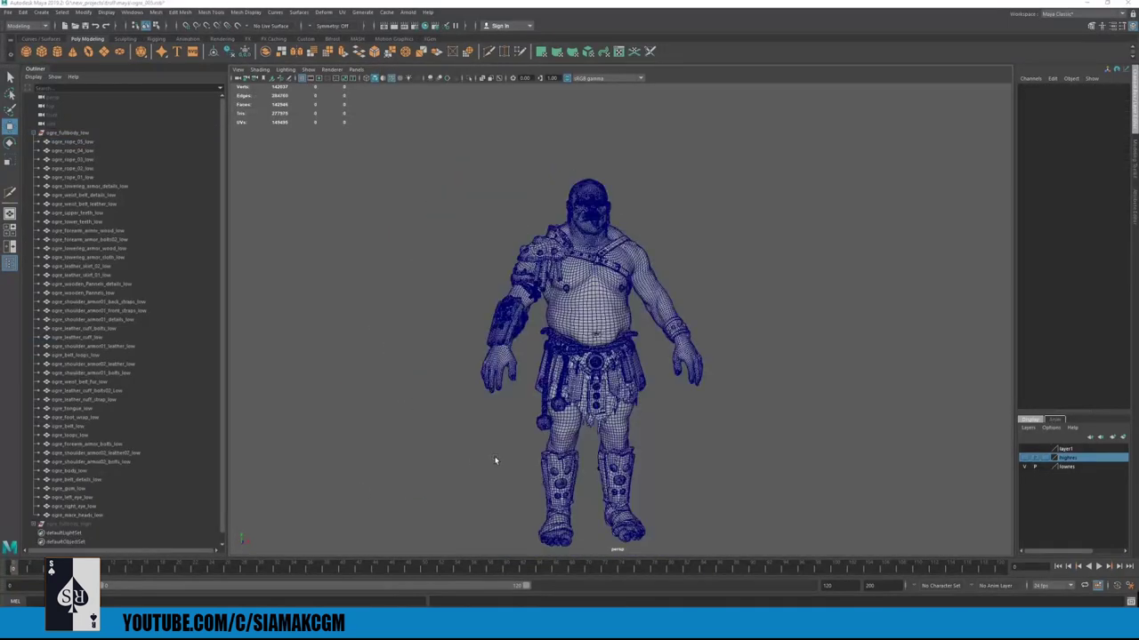
- Hide everything except the hip rope mesh ogre_rope_05_low and view its low-poly geometry up close
left_click_drag(495, 457, 394, 412, "alt")
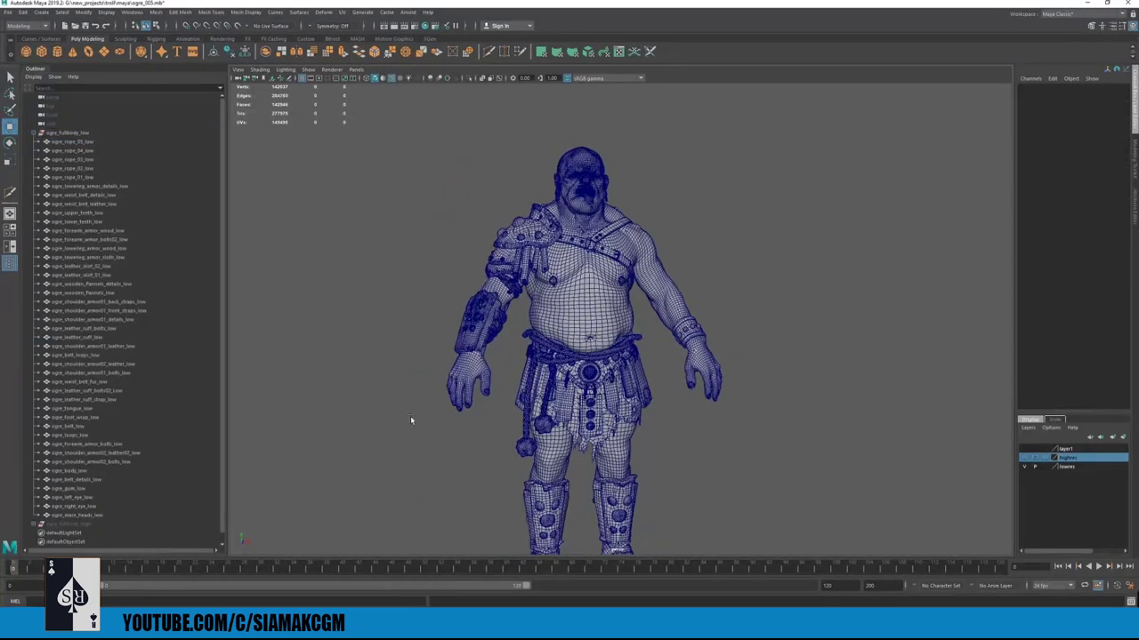
scroll(491, 356, "up", 5)
middle_click_drag(485, 358, 579, 322, "alt")
right_click_drag(578, 322, 662, 335, "alt")
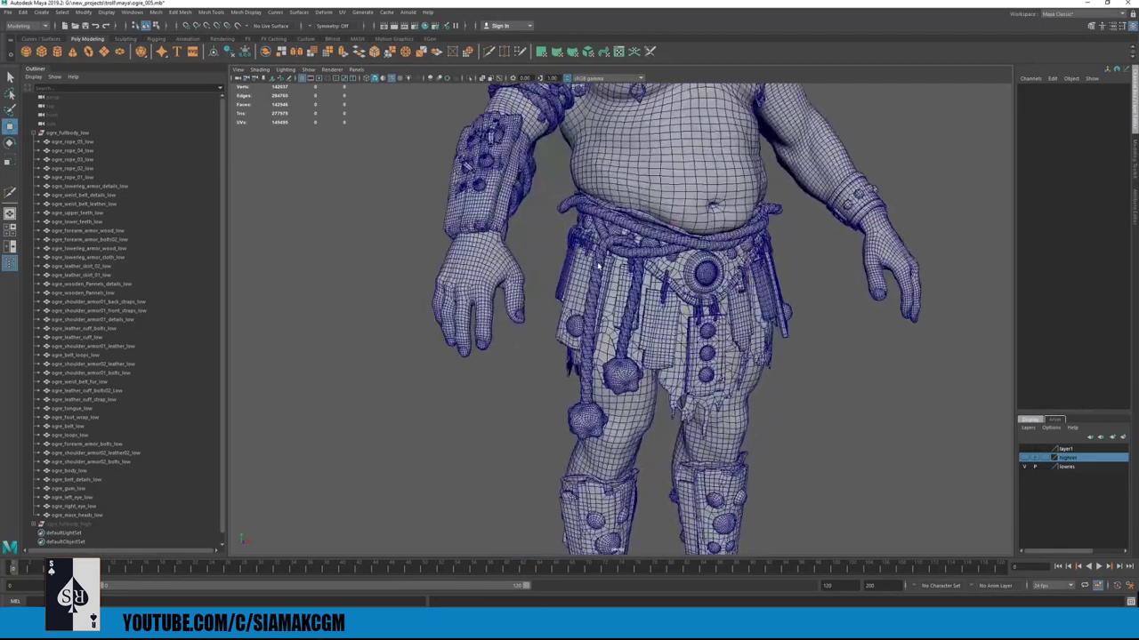
left_click(608, 276)
key("alt+h")
left_click_drag(620, 300, 613, 345, "alt")
right_click_drag(613, 345, 655, 406, "alt")
middle_click_drag(537, 363, 554, 343, "alt")
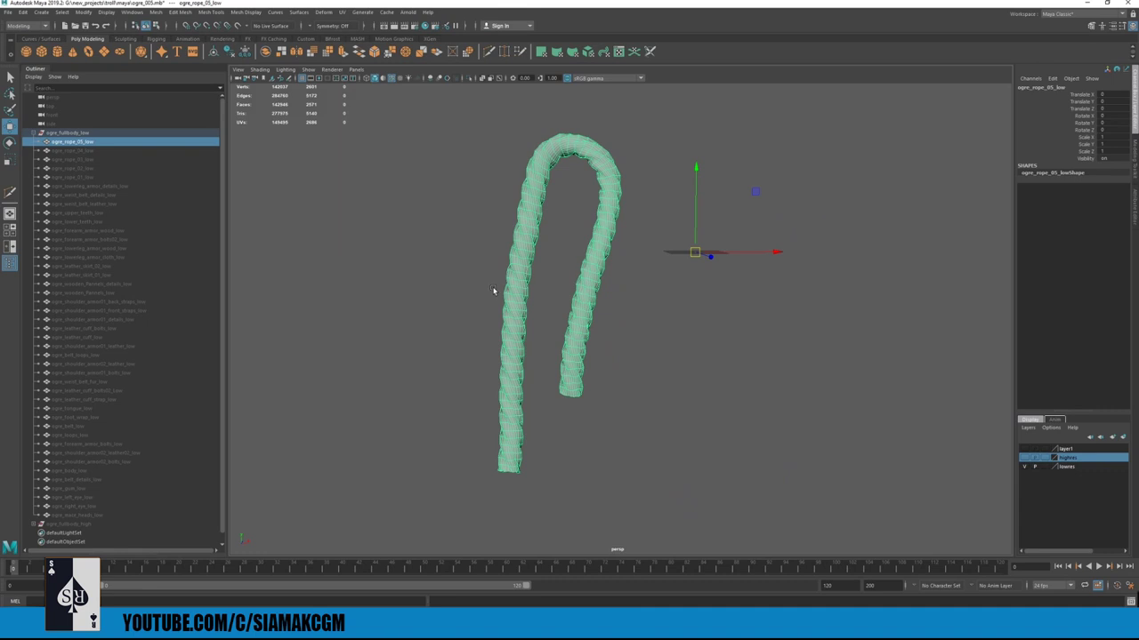
key("alt+Tab")
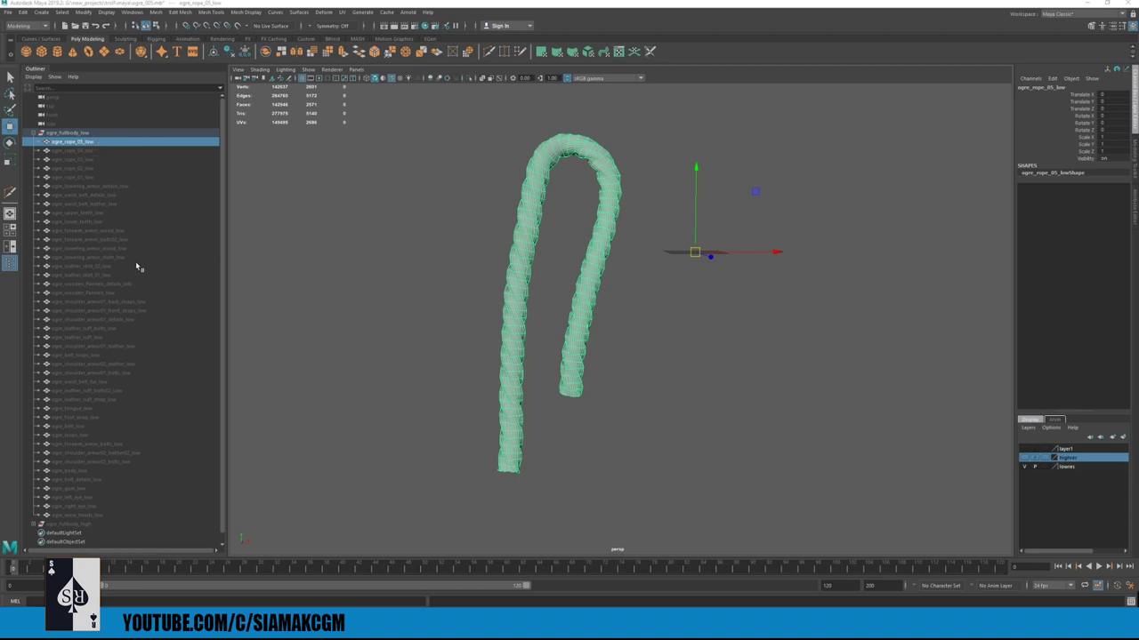
- Expand the ogre_fullbody_high group, then show its high-poly meshes without the wireframe overlay
left_click(34, 523)
scroll(126, 446, "down", 10)
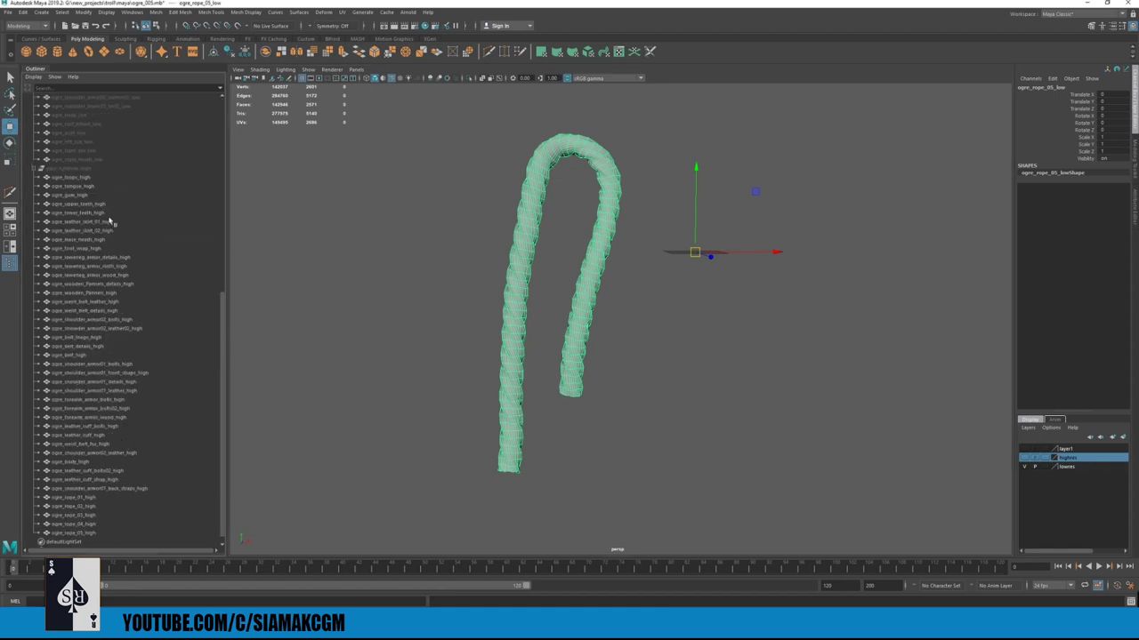
left_click(82, 169)
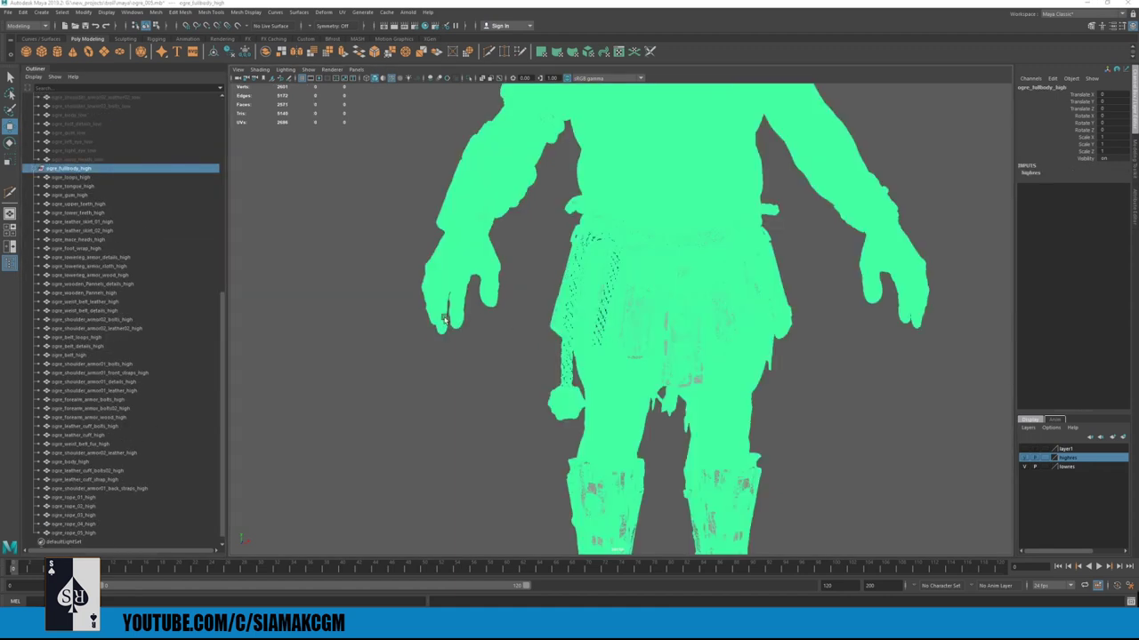
scroll(355, 208, "down", 3)
left_click_drag(352, 170, 398, 203)
left_click_drag(610, 184, 446, 101, "alt")
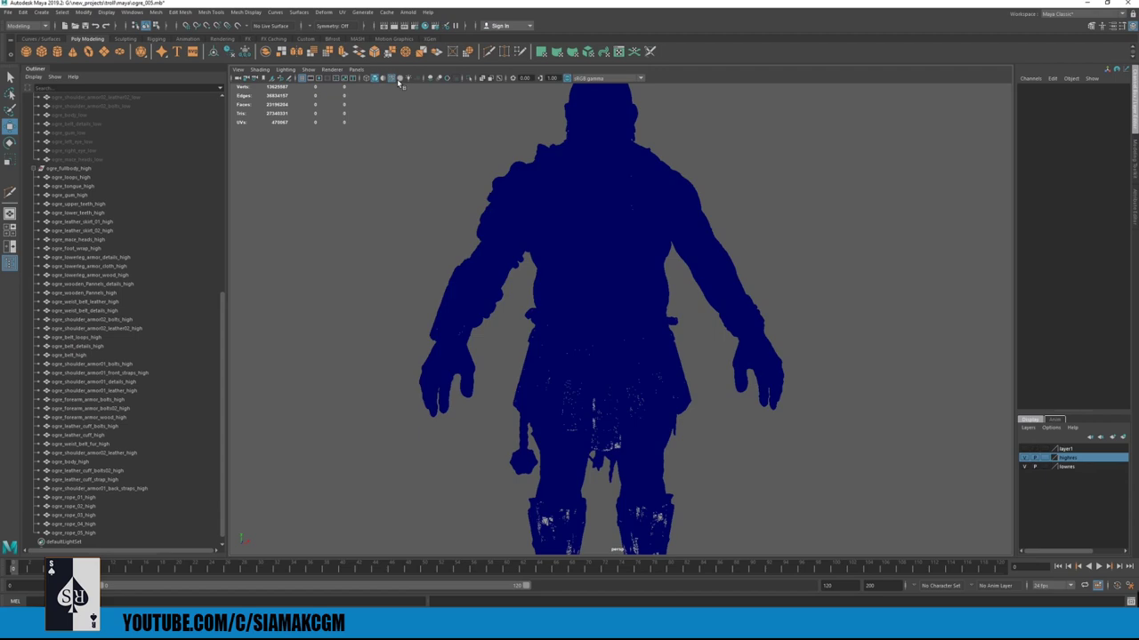
left_click(392, 79)
- Examine the complete high-poly ogre from several angles and compare the ogre_fullbody_high list with the ogre_fullbody_low list
mouse_move(594, 220)
left_mouse_down("alt")
mouse_move(574, 249)
mouse_move(547, 241)
mouse_move(603, 233)
mouse_move(338, 240)
left_mouse_up("alt")
scroll(544, 247, "down", 5)
left_click_drag(546, 247, 348, 201, "alt")
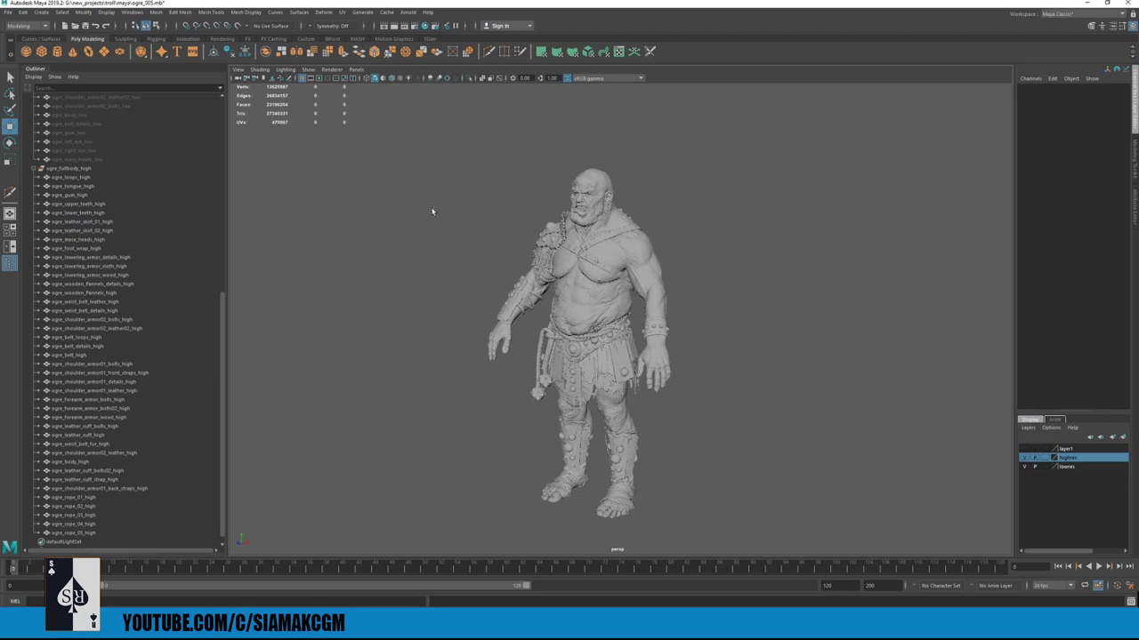
left_click_drag(418, 213, 500, 282, "alt")
middle_click_drag(500, 281, 455, 257, "alt")
scroll(463, 195, "up", 2)
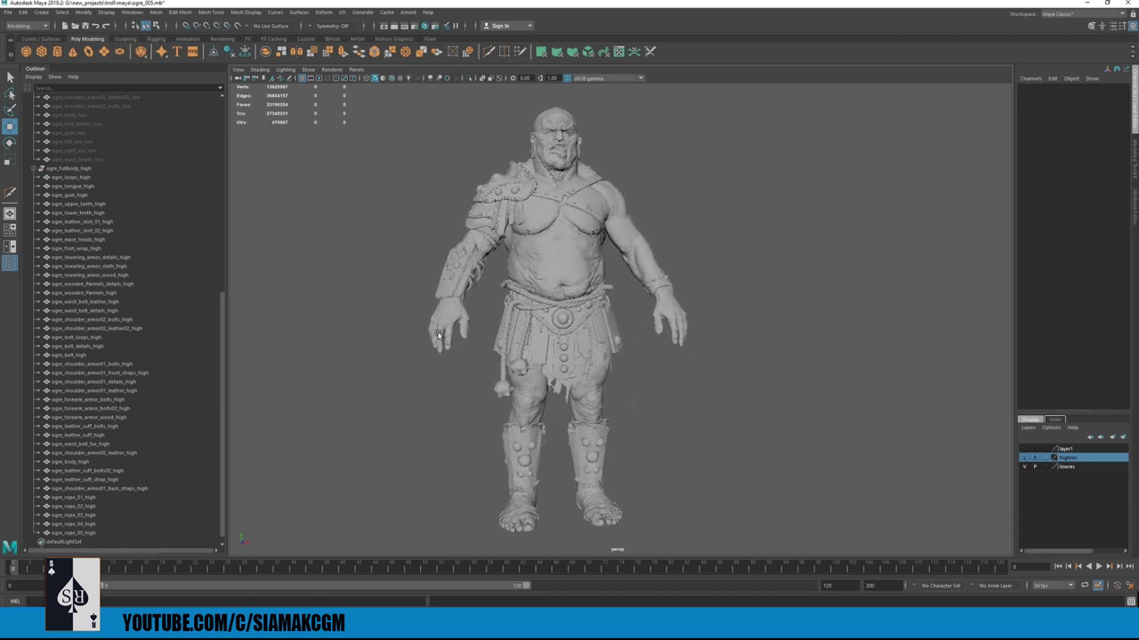
left_click(99, 169)
scroll(138, 213, "up", 5)
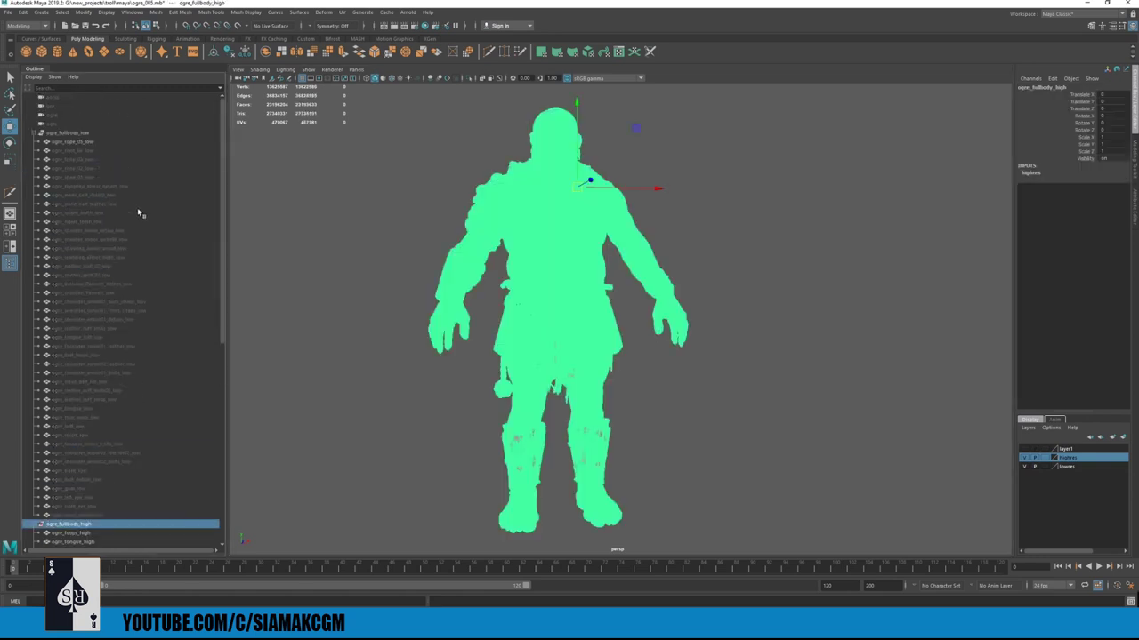
scroll(511, 302, "up", 3)
left_click_drag(511, 303, 429, 339, "alt")
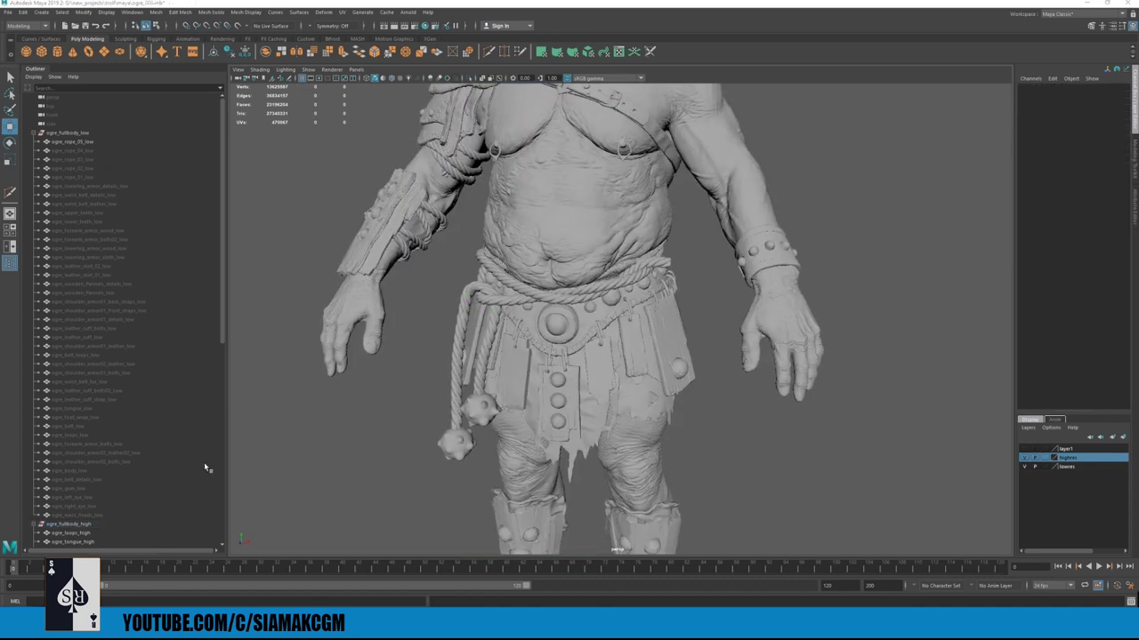
- Select the overlapping high-poly and low-poly hip rope meshes together and isolate them
left_click(436, 301)
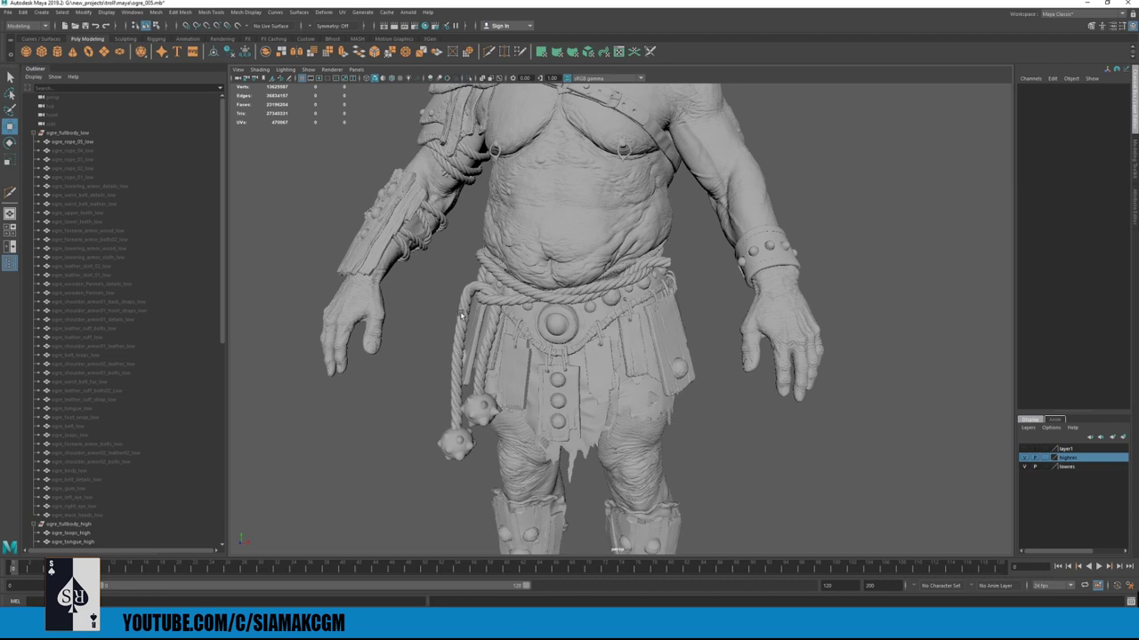
left_click(461, 310)
scroll(461, 307, "up", 2)
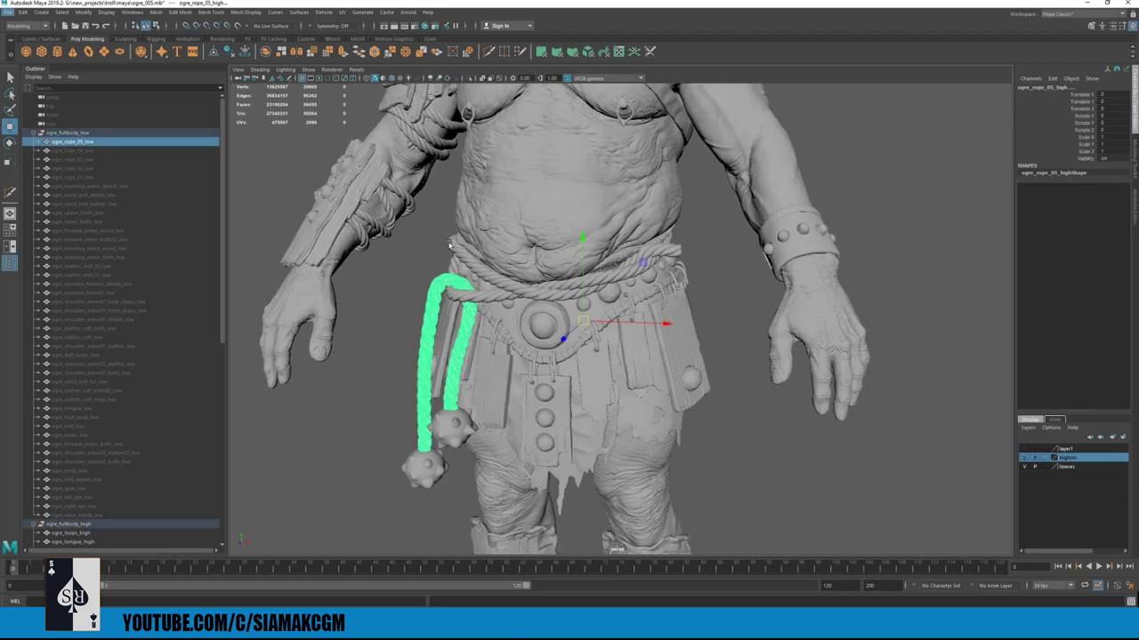
left_click_drag(444, 290, 408, 281, "alt")
middle_click_drag(408, 281, 454, 245, "alt")
scroll(455, 245, "up", 4)
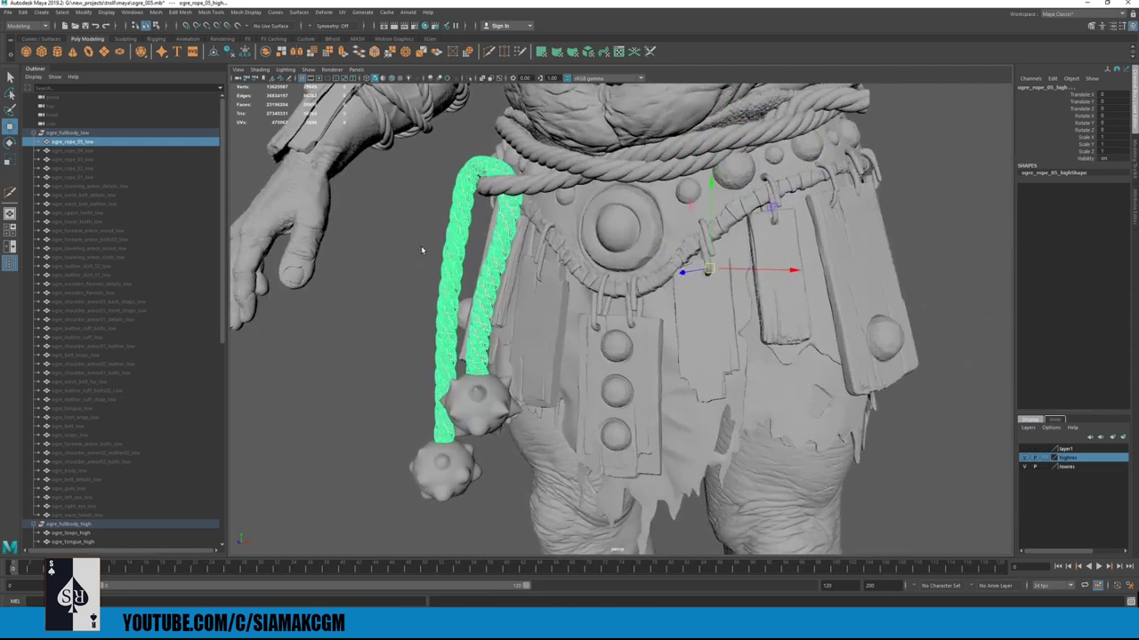
left_click_drag(410, 247, 465, 264)
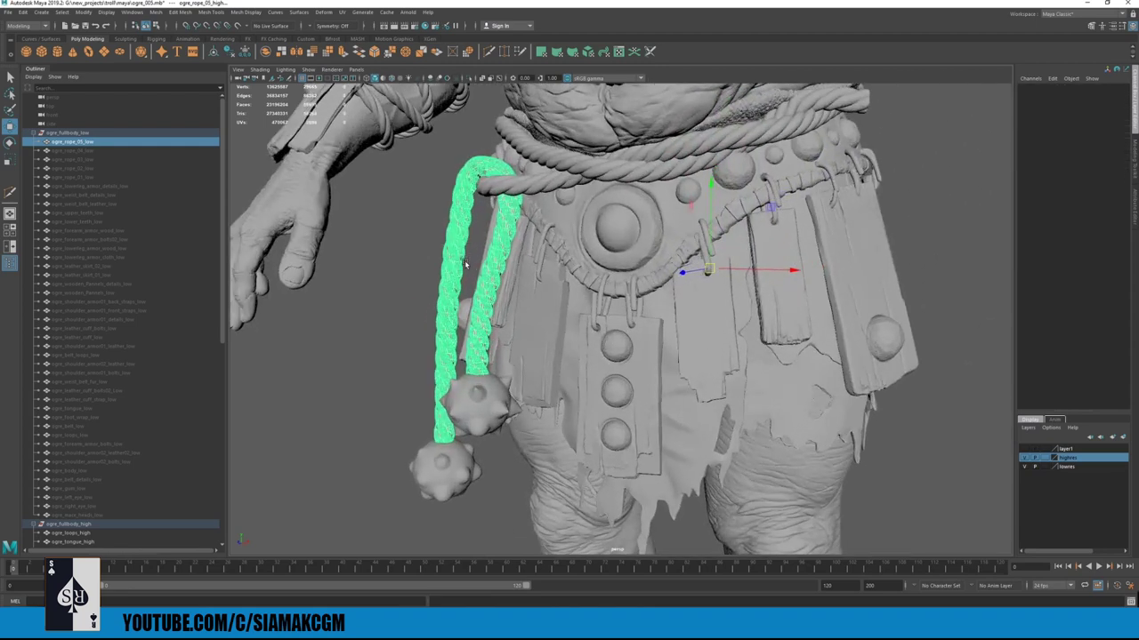
left_click(469, 78)
- Copy the name ogre_rope_05_low from the low-poly rope, then leave the isolated view
left_click(254, 194)
double_click(72, 141)
key("ctrl+c")
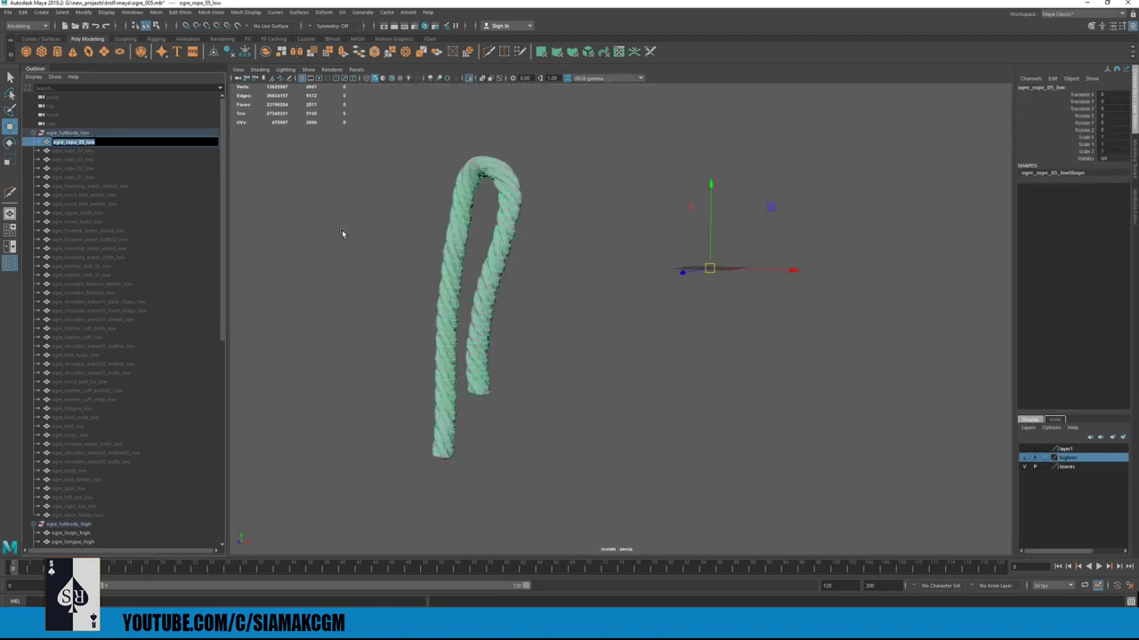
left_click_drag(280, 203, 516, 282)
key("ctrl+1")
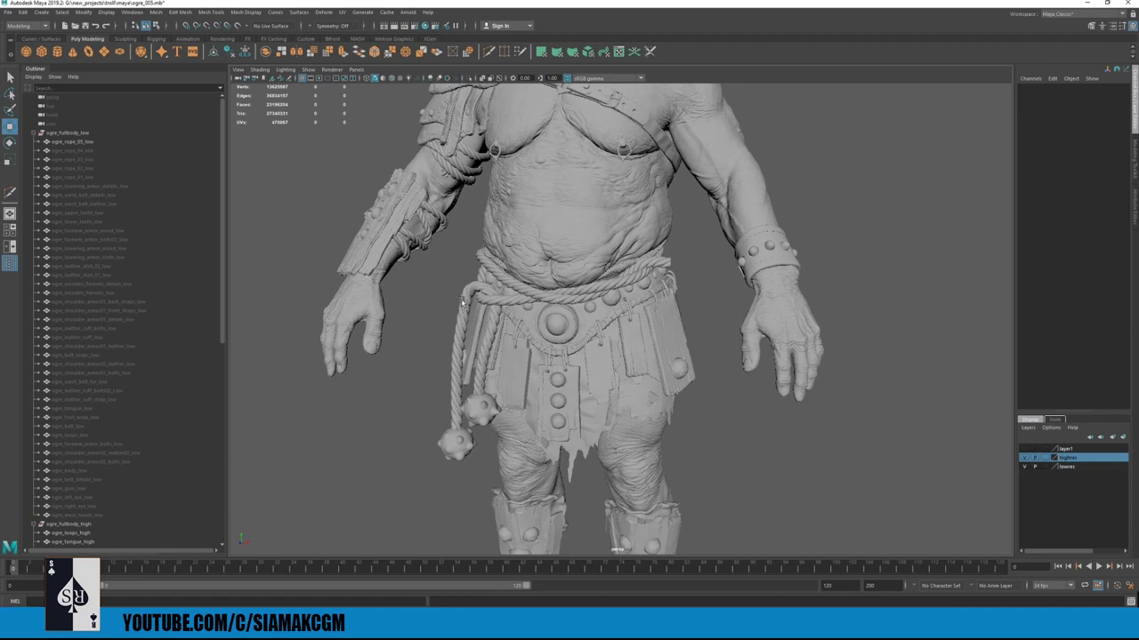
- Reselect both versions of the hanging rope at the ogre's belt and isolate them again
left_click(461, 303)
scroll(462, 303, "up", 2)
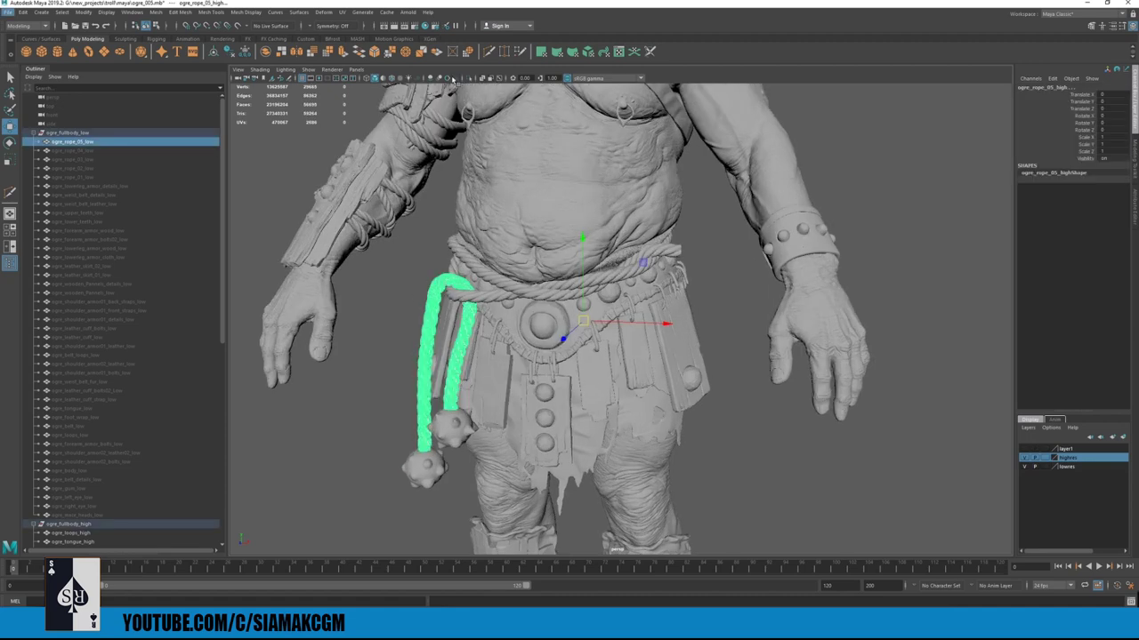
left_click_drag(408, 286, 407, 285, "alt")
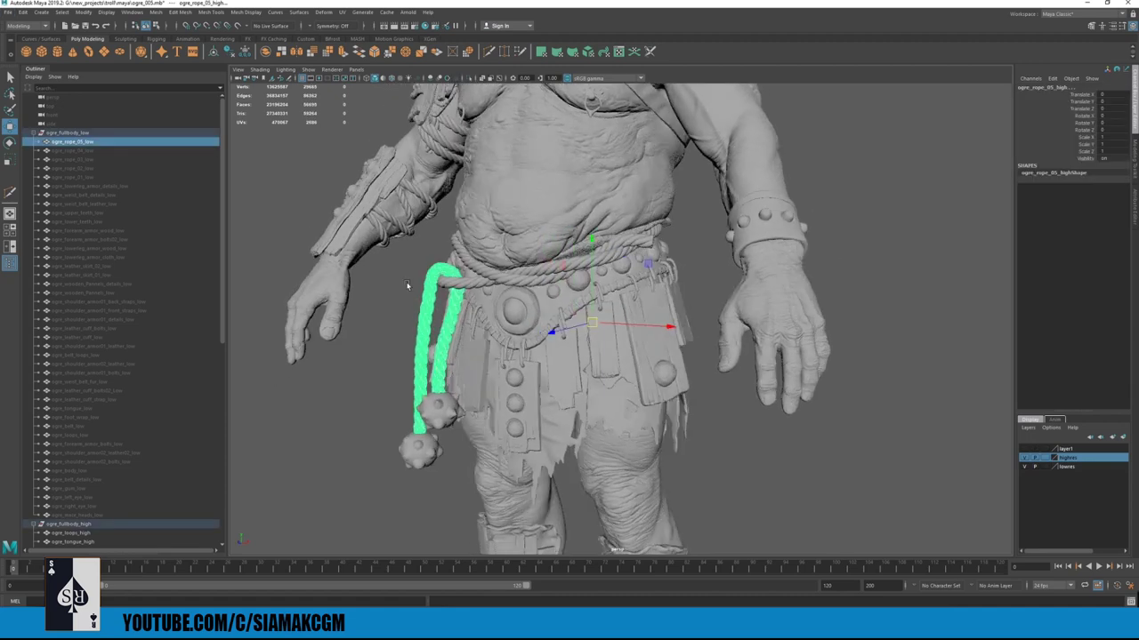
scroll(407, 285, "up", 3)
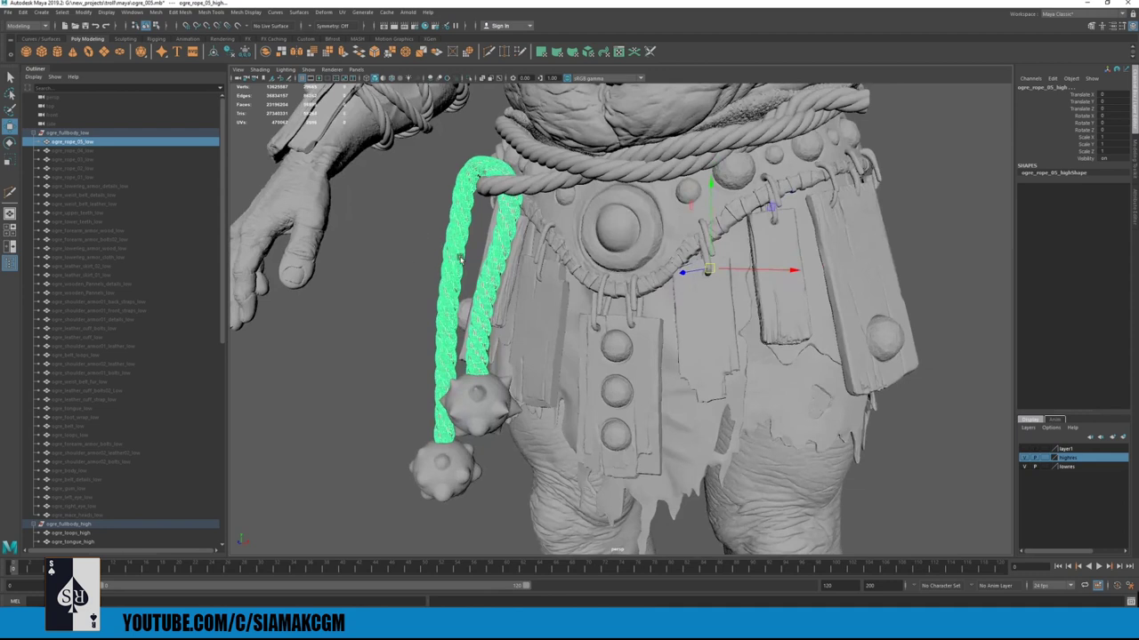
left_click_drag(410, 246, 468, 262)
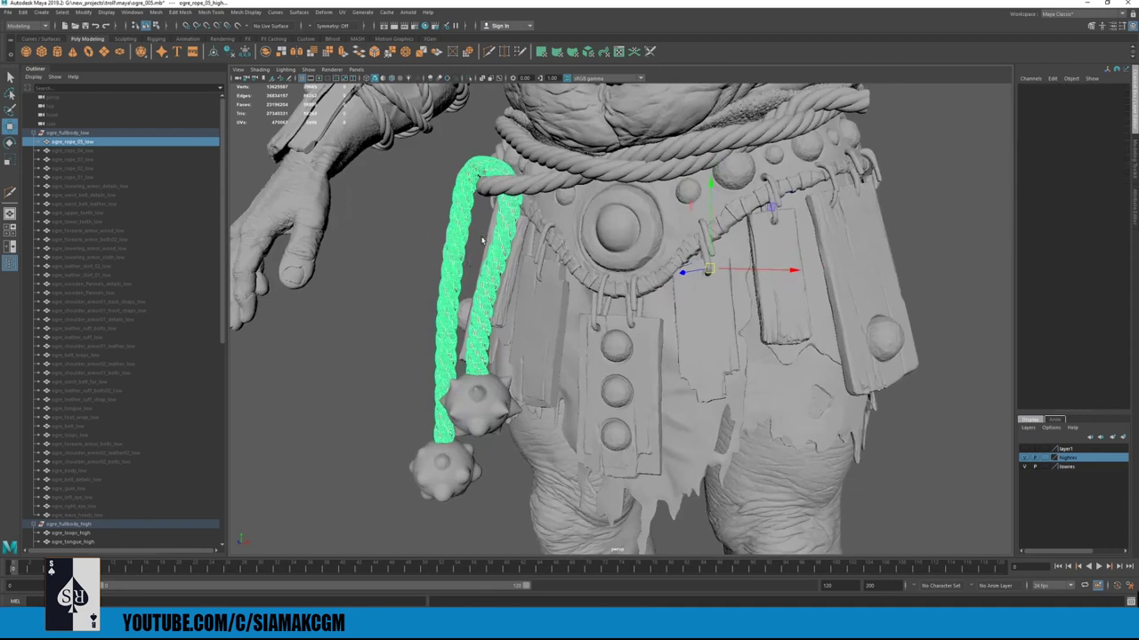
left_click(469, 79)
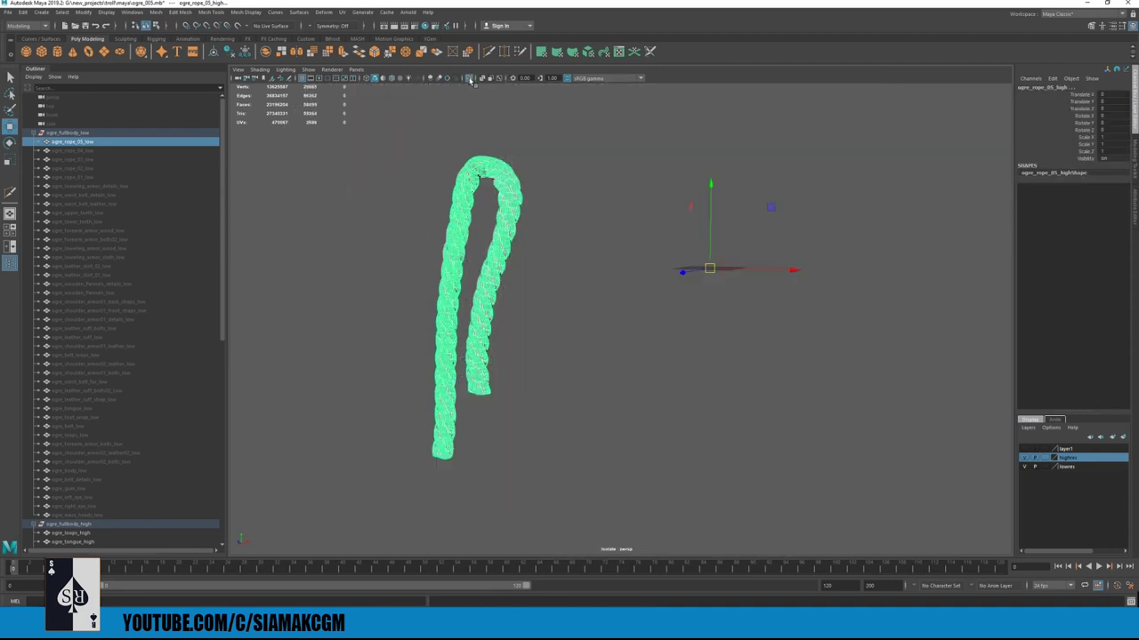
- Rename the high-poly rope mesh ogre_rope_05_high as ogre_rope_05_low in the ogre_fullbody_high group
left_click(194, 194)
left_click(100, 140)
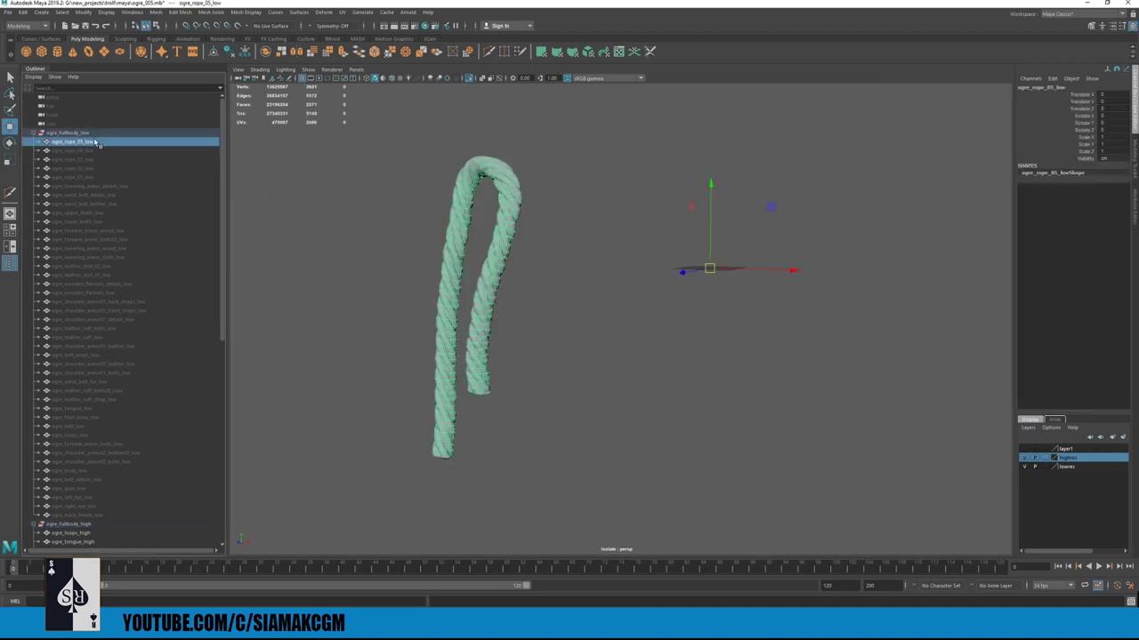
key("ctrl+z")
key("ctrl+z")
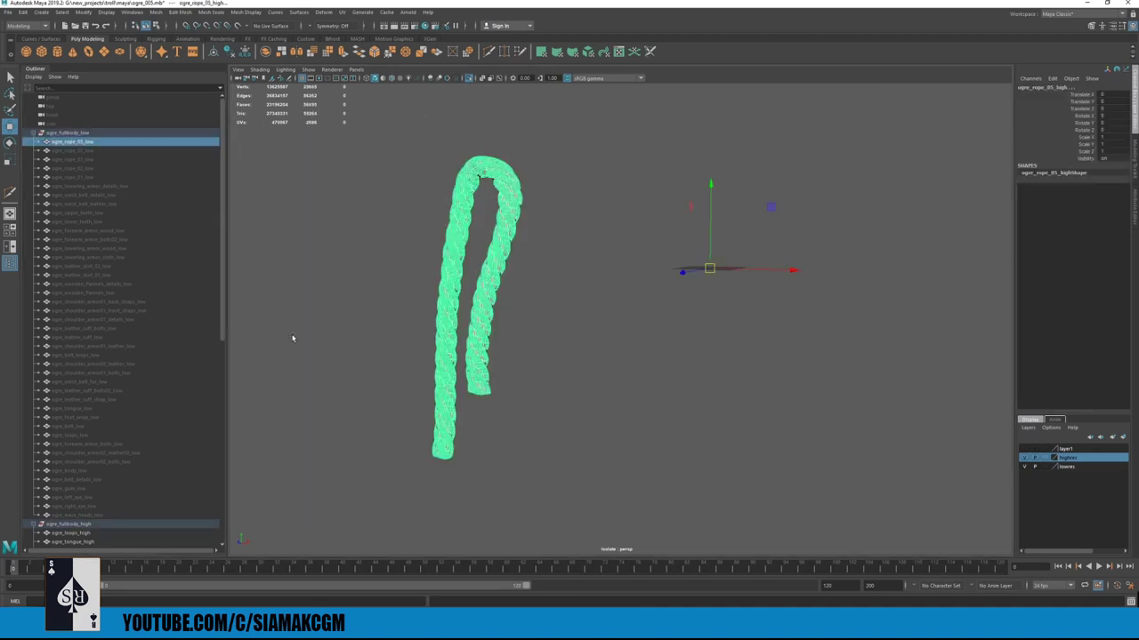
scroll(115, 425, "down", 10)
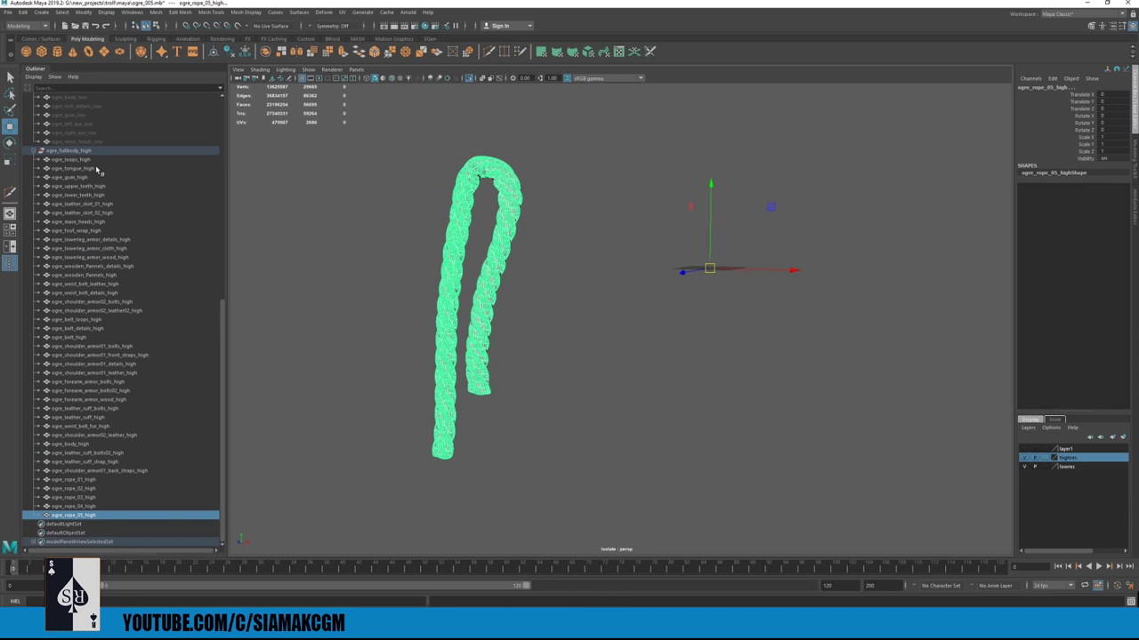
double_click(85, 515)
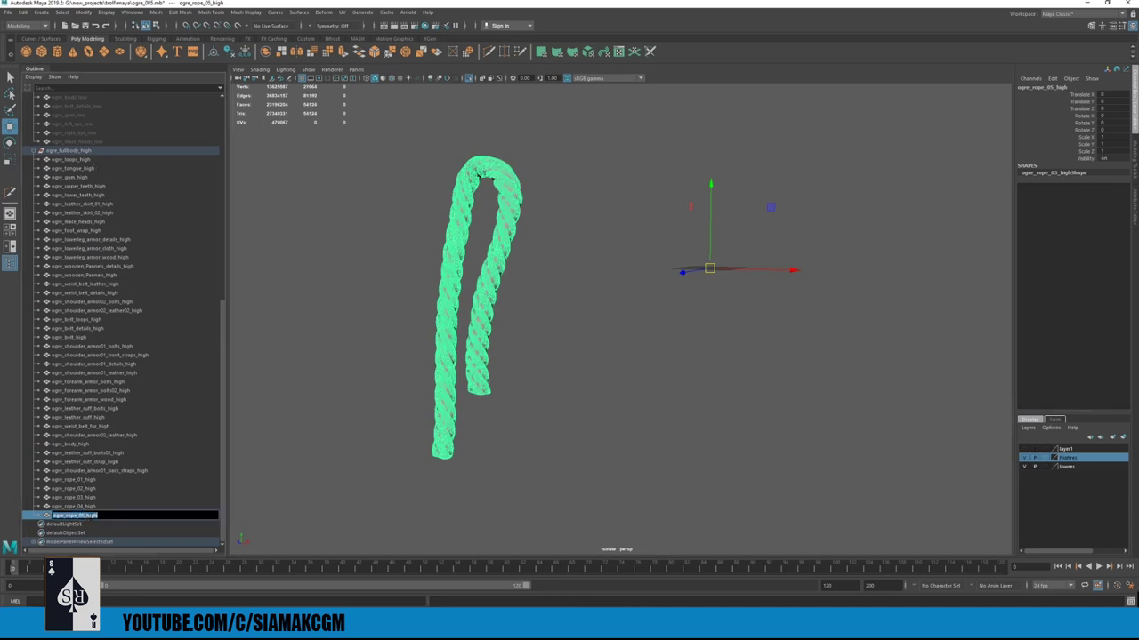
key("ctrl+v")
key("Return")
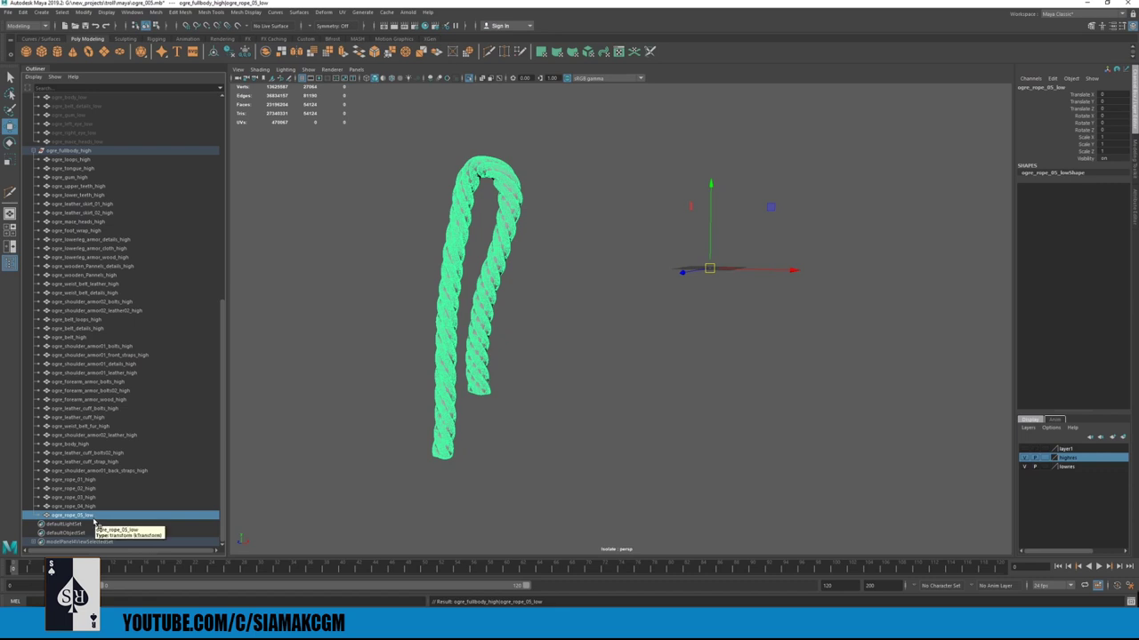
- Leave the rope's isolated view and isolate the overlapping high-poly and low-poly rivets of the shoulder armor
left_click(94, 162)
left_click(95, 170)
left_click(89, 177)
key("ctrl+1")
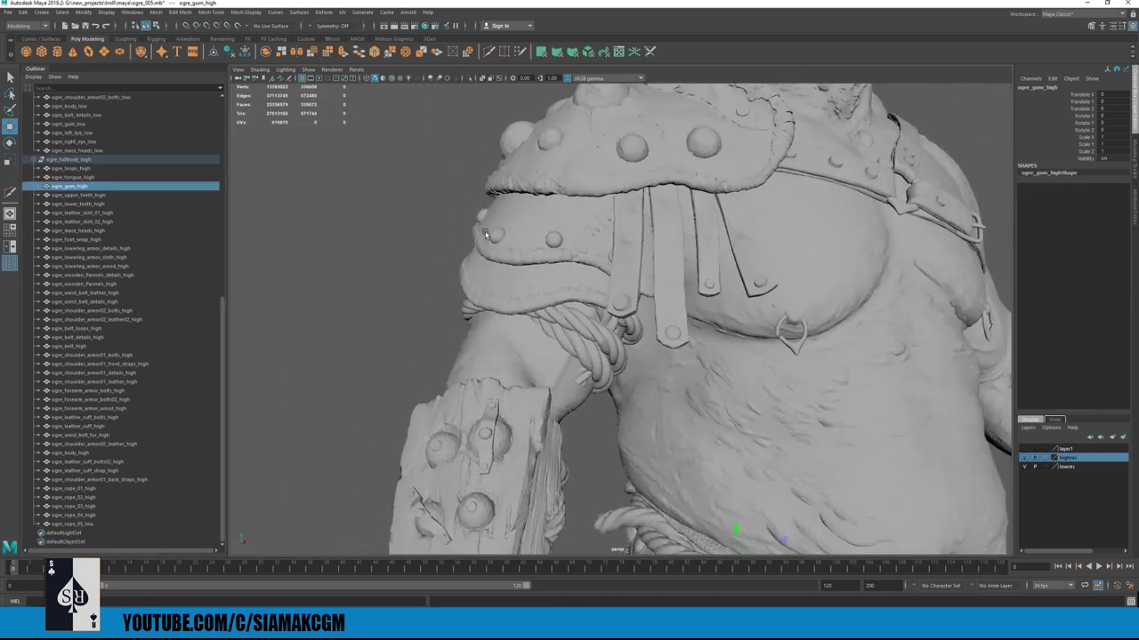
middle_click_drag(516, 178, 525, 352, "alt")
left_click_drag(614, 258, 531, 254, "alt")
scroll(531, 254, "up", 5)
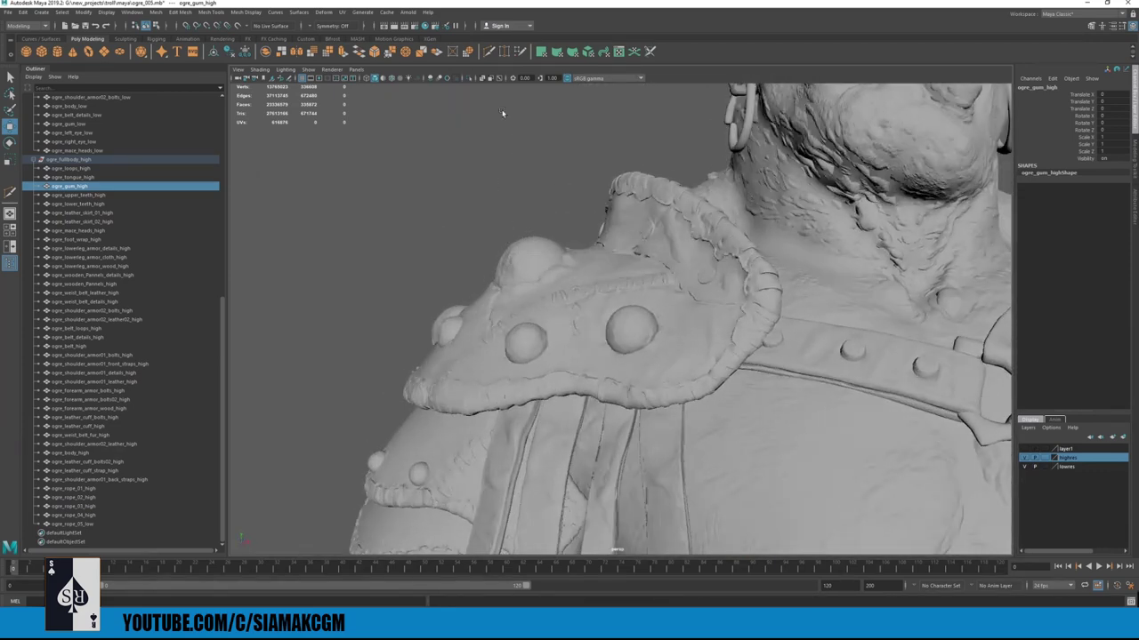
left_click(530, 259)
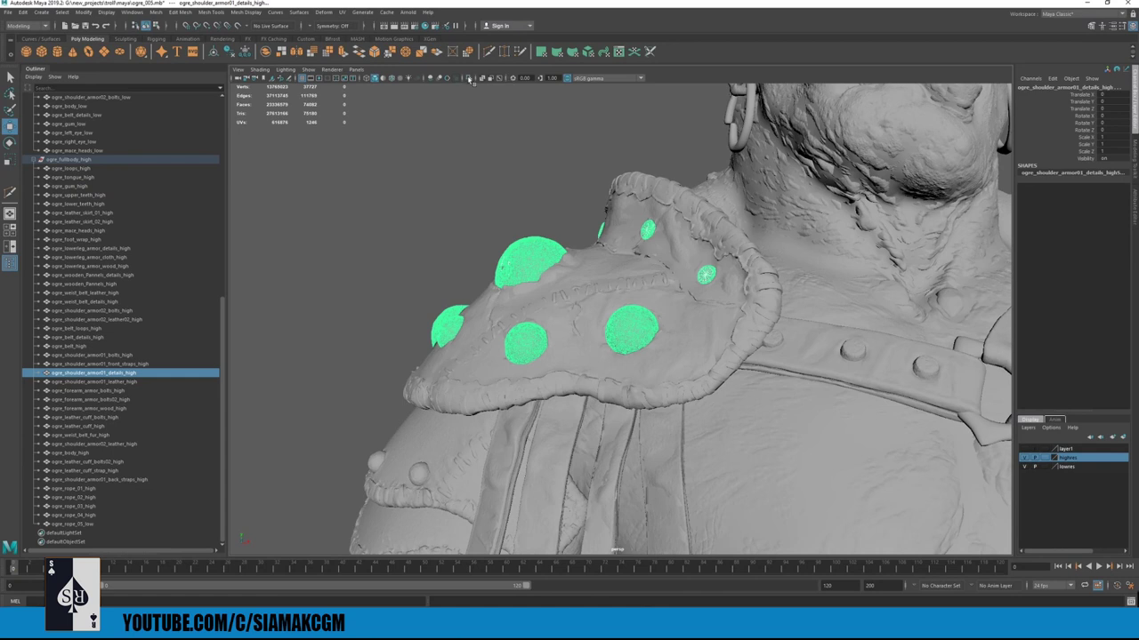
left_click(469, 78)
- Copy the low-poly rivets' name and rename the high-poly rivet mesh as ogre_shoulder_armor01_details_low
scroll(102, 184, "up", 10)
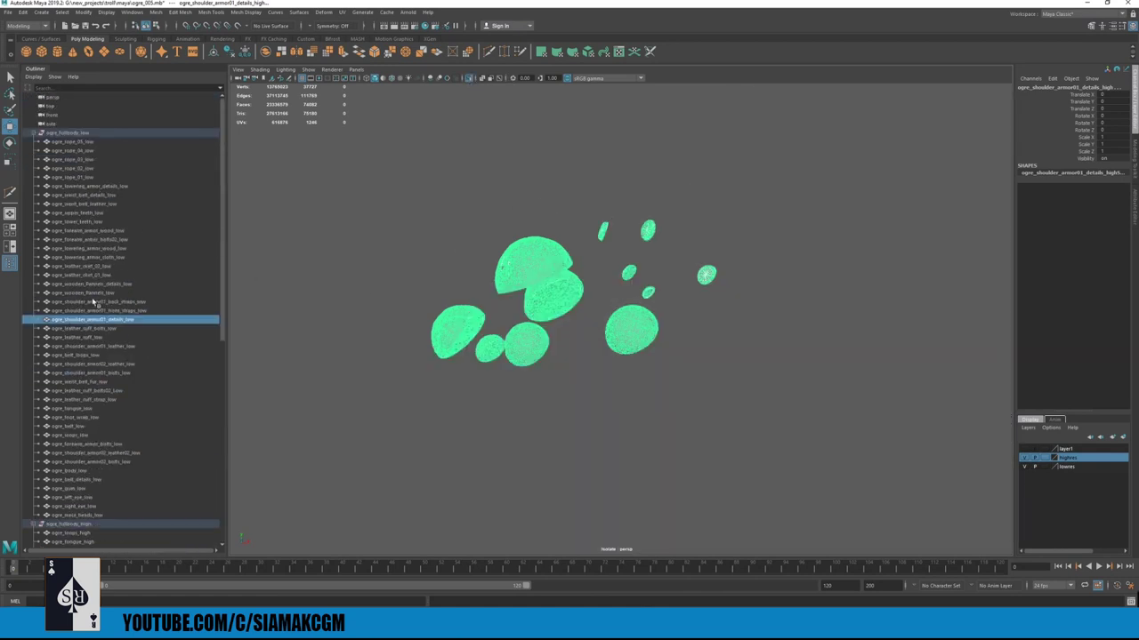
double_click(98, 319)
key("ctrl+c")
left_click(488, 202)
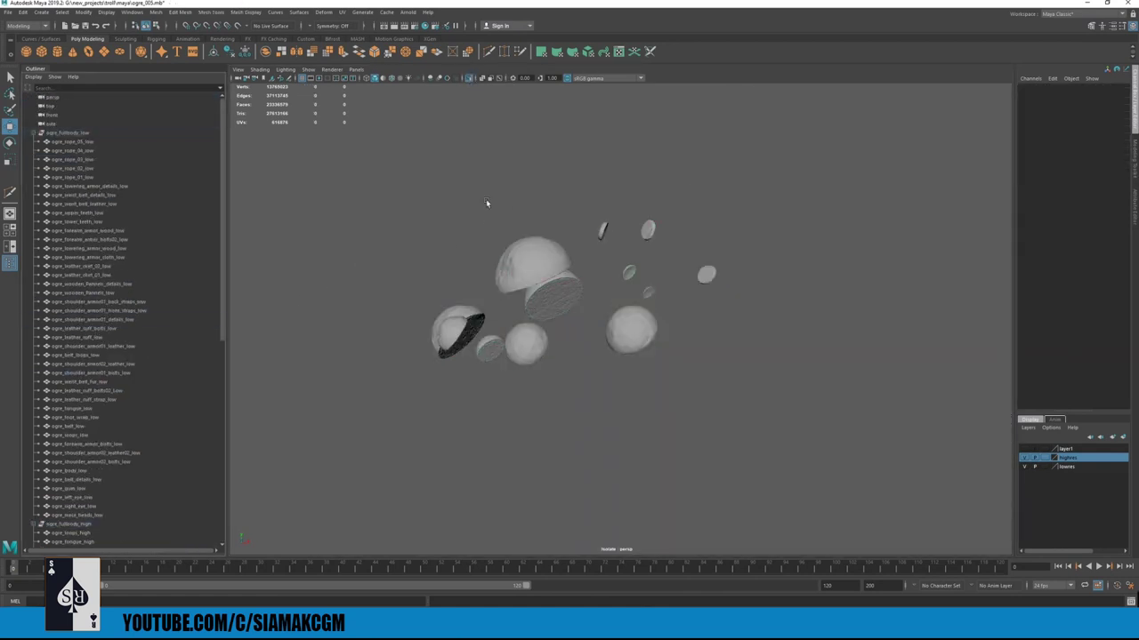
left_click_drag(487, 203, 510, 264)
key("f")
double_click(131, 386)
key("ctrl+v")
key("Return")
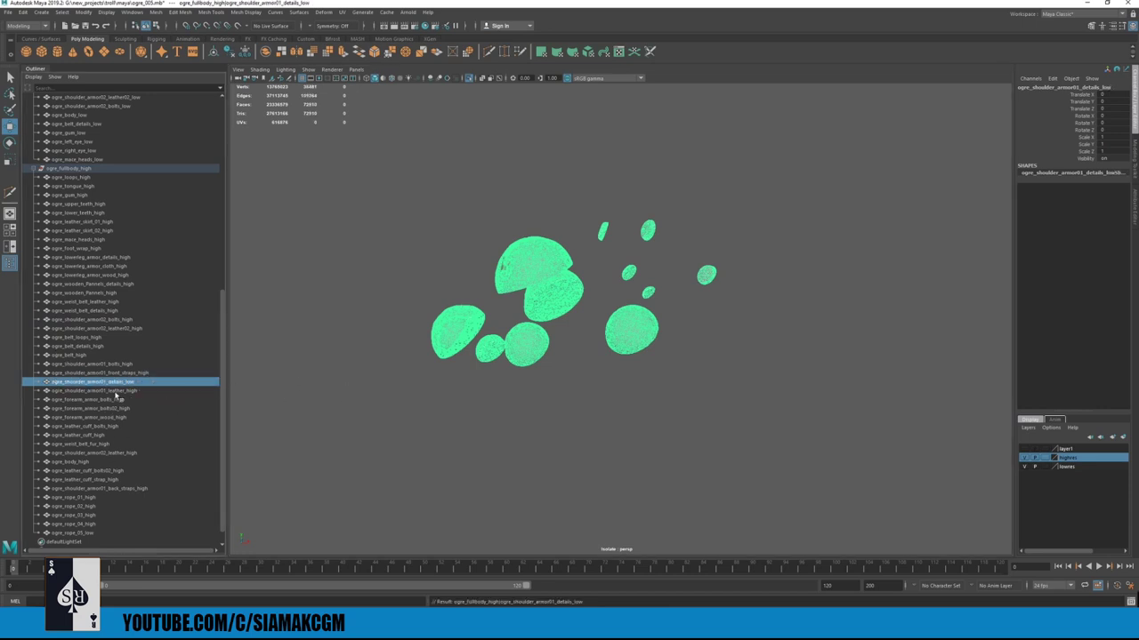
- Compare the names of the shoulder armor details and ropes between the ogre_fullbody_low and ogre_fullbody_high groups
scroll(125, 391, "up", 12)
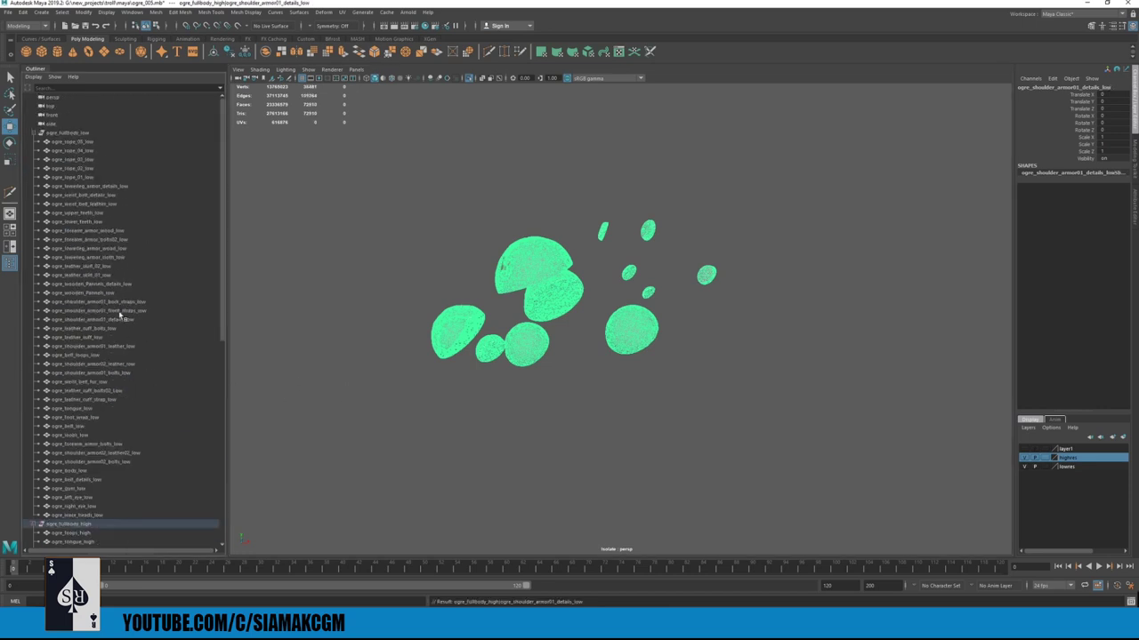
scroll(240, 391, "down", 1)
left_click_drag(435, 229, 613, 355)
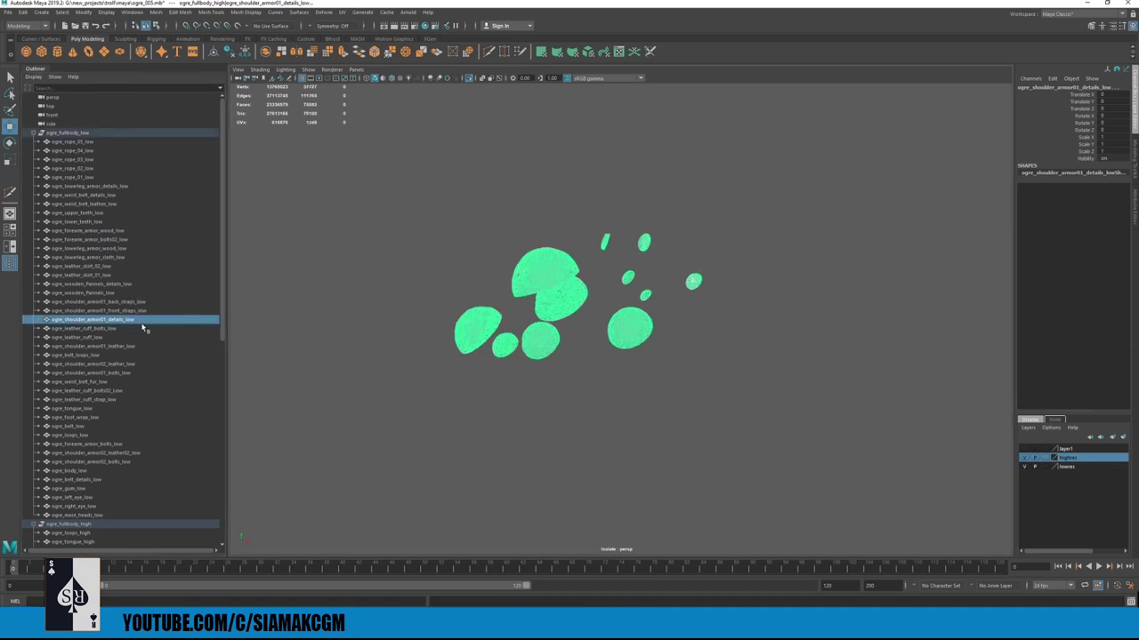
scroll(143, 327, "down", 12)
left_click(129, 384)
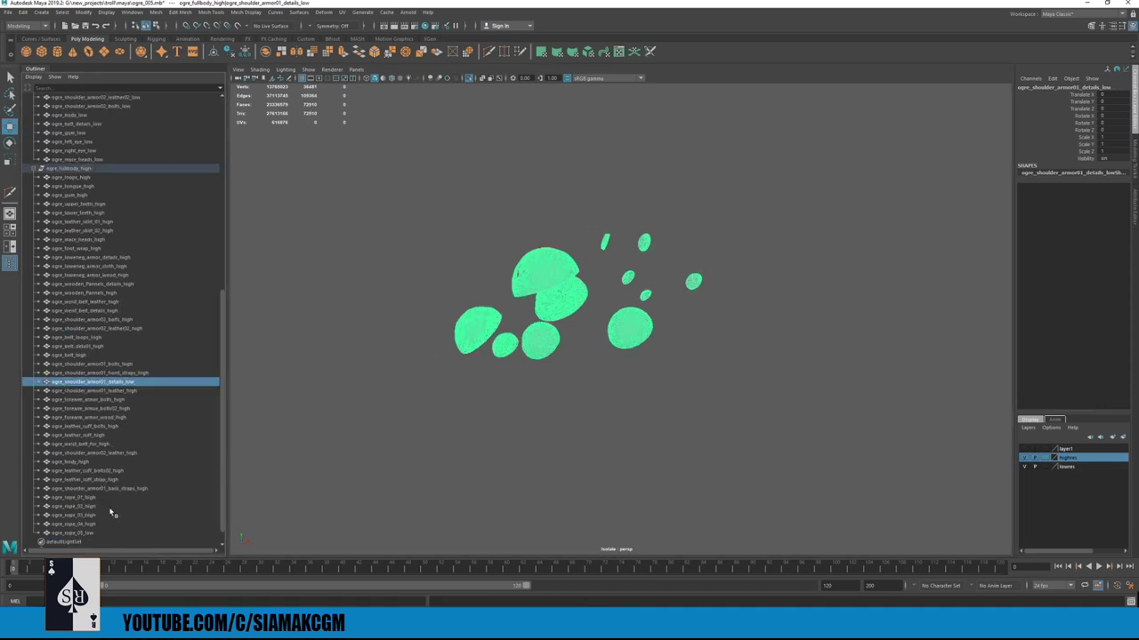
left_click(100, 535)
left_click(146, 489)
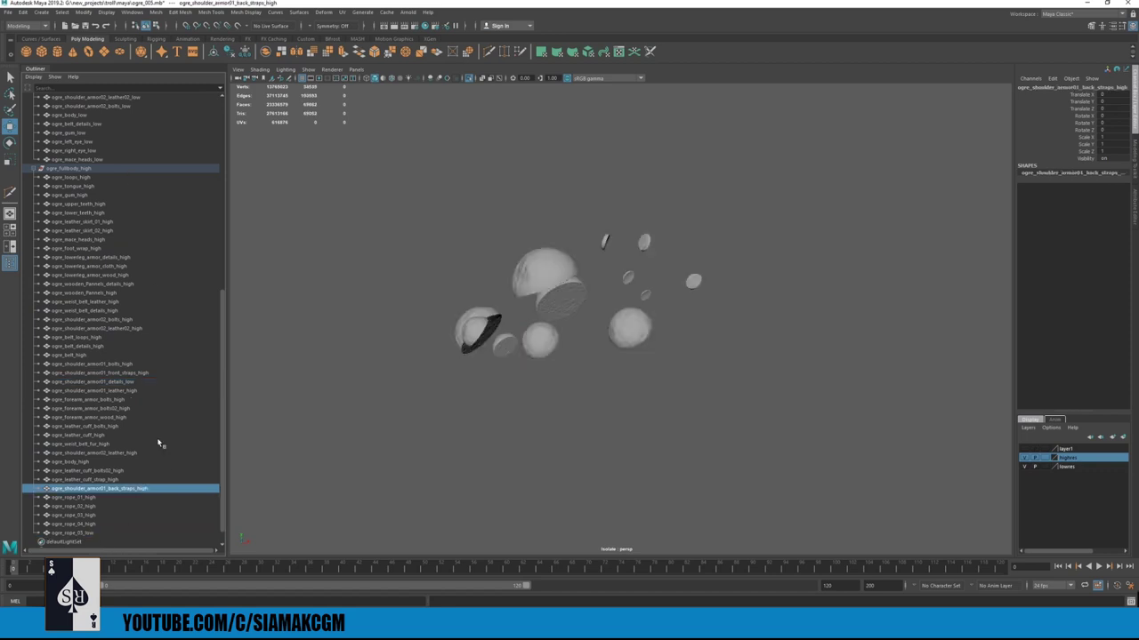
- Replace low with high in the names of the shoulder armor details and rope 05 meshes in ogre_fullbody_high, using Search and Replace Names
left_click(127, 382)
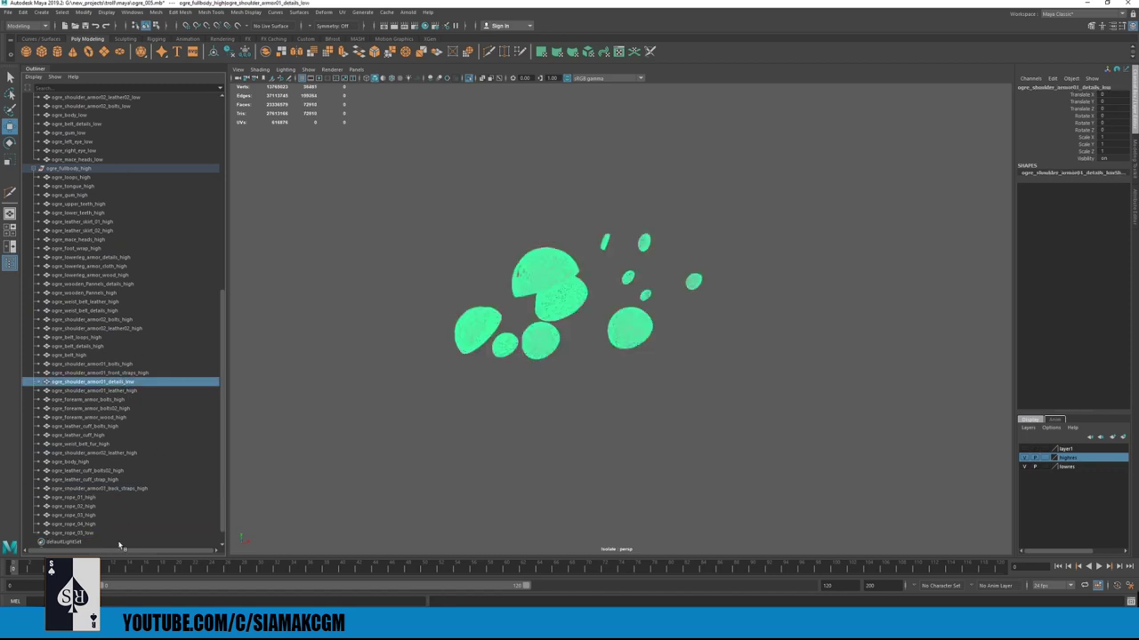
left_click(94, 533, "ctrl")
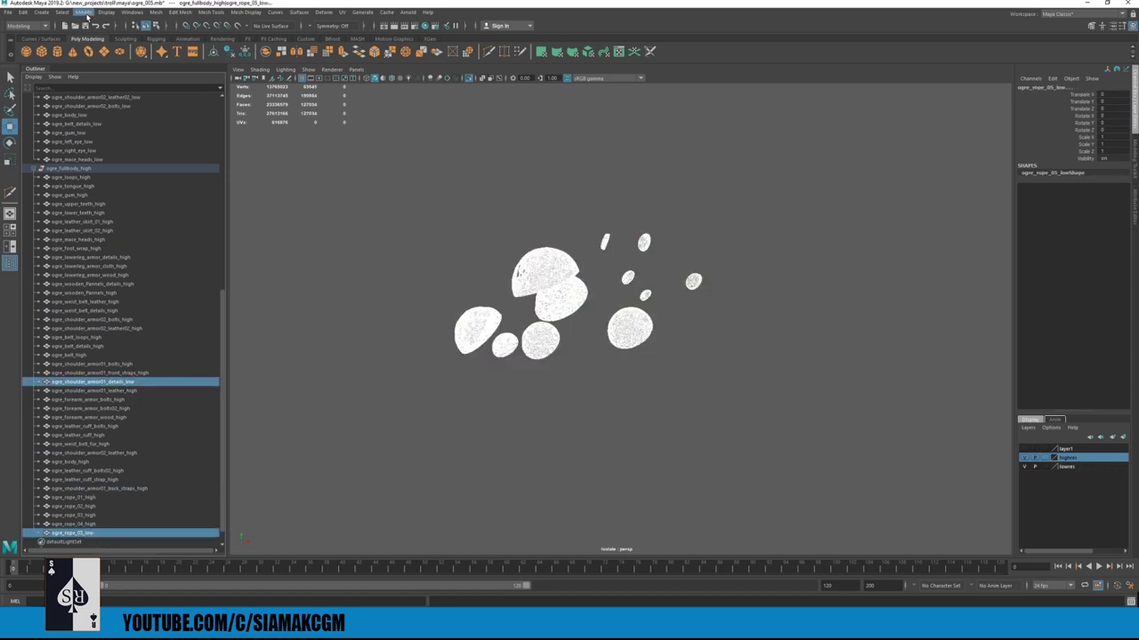
left_click(84, 12)
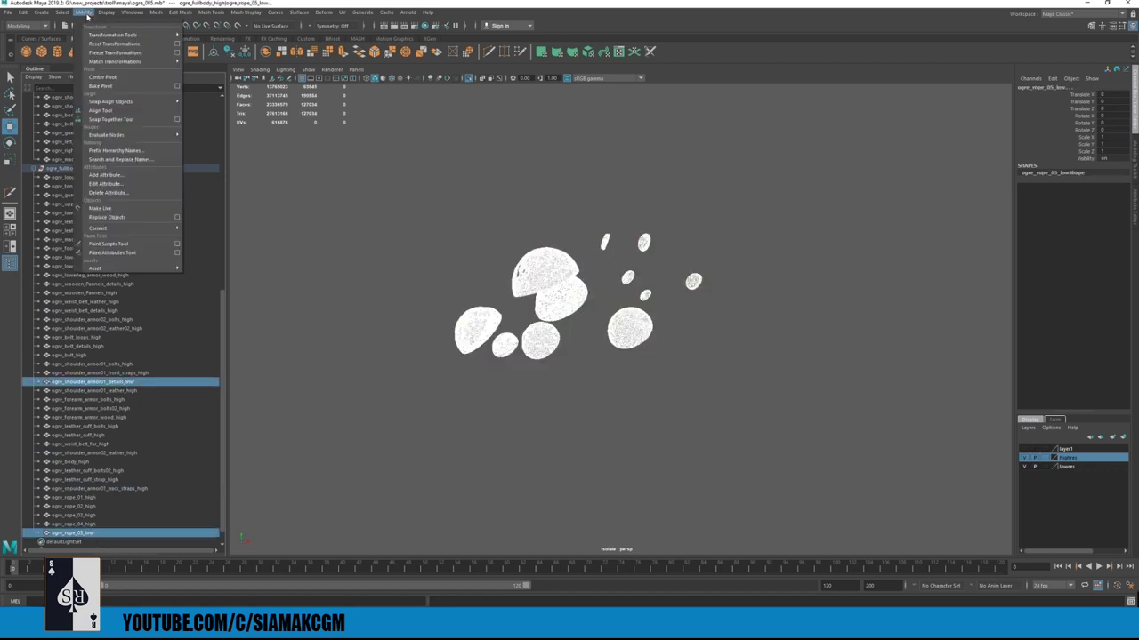
left_click(119, 158)
left_click_drag(851, 87, 322, 133)
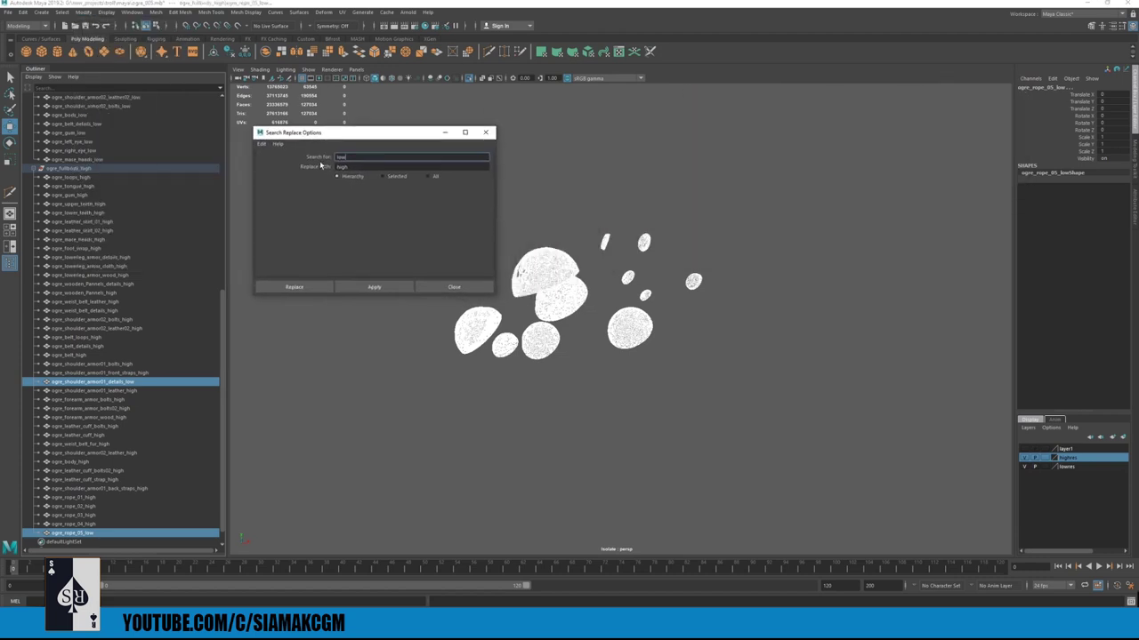
left_click(343, 166)
left_click(374, 287)
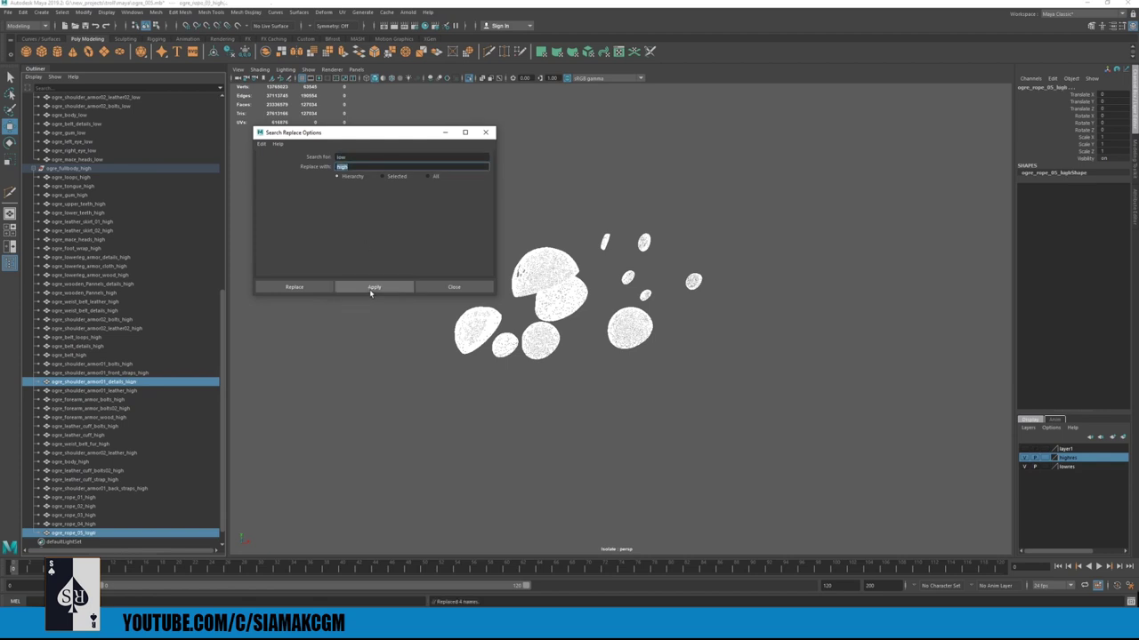
left_click(453, 287)
- Replace high with Low in the names of all the meshes in the ogre_fullbody_high group
scroll(113, 249, "up", 10)
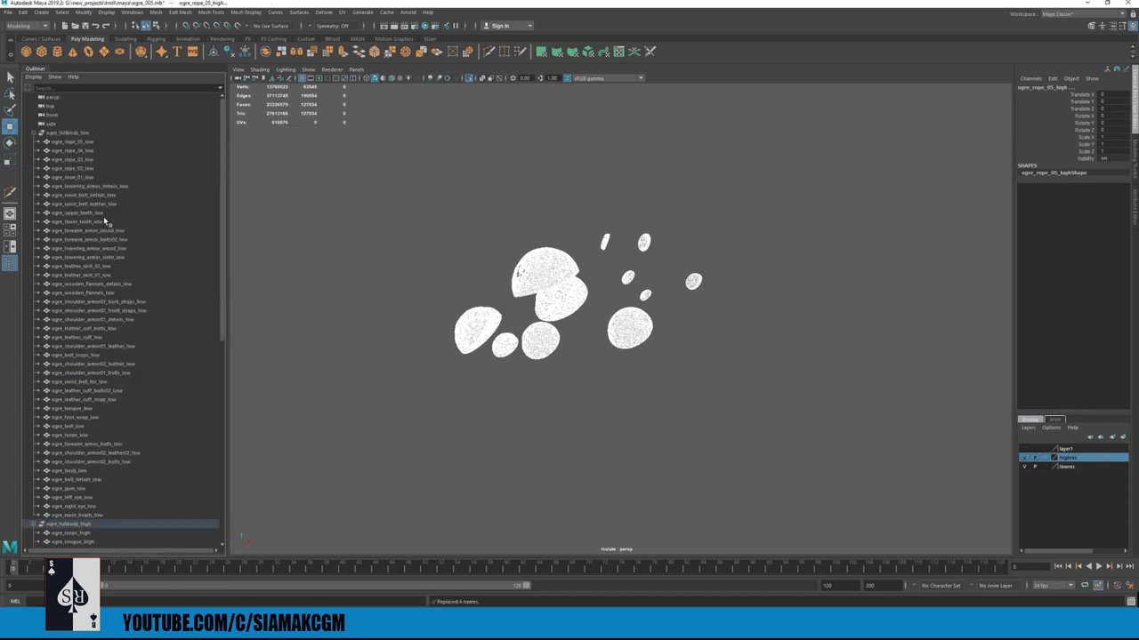
scroll(86, 405, "down", 8)
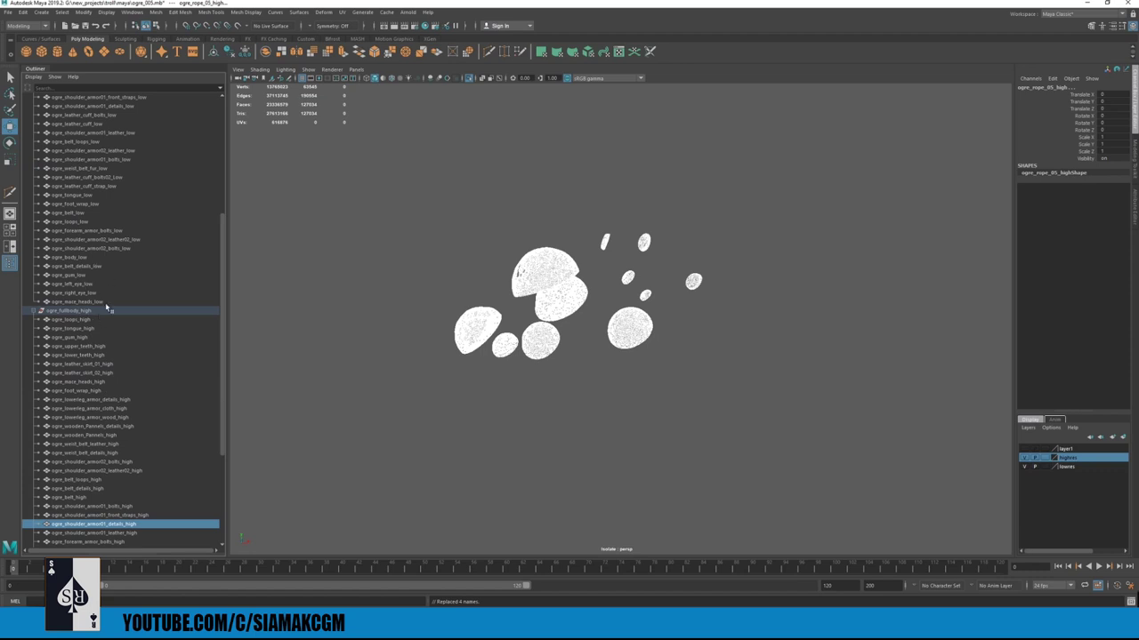
scroll(94, 389, "down", 6)
scroll(96, 308, "up", 10)
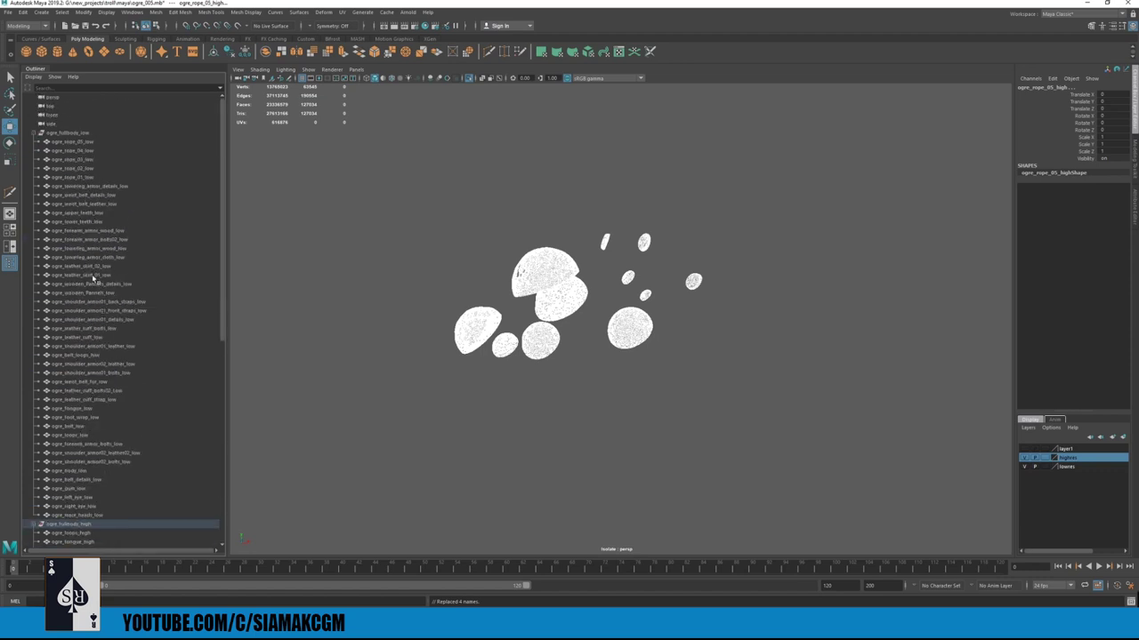
scroll(107, 293, "down", 10)
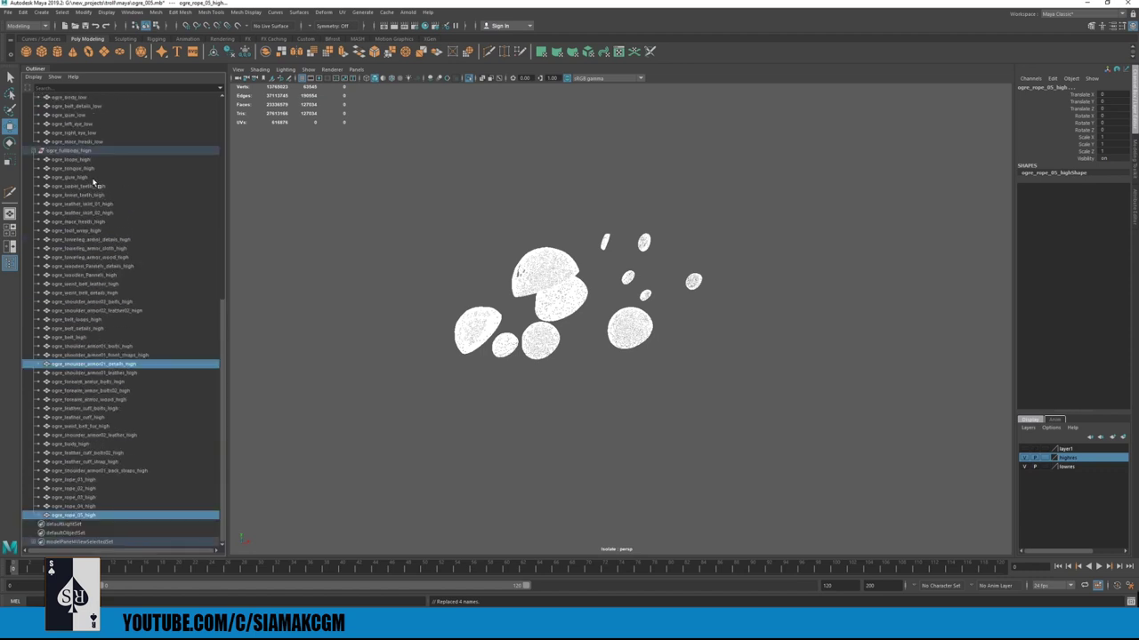
left_click(86, 161)
left_click(99, 516, "shift")
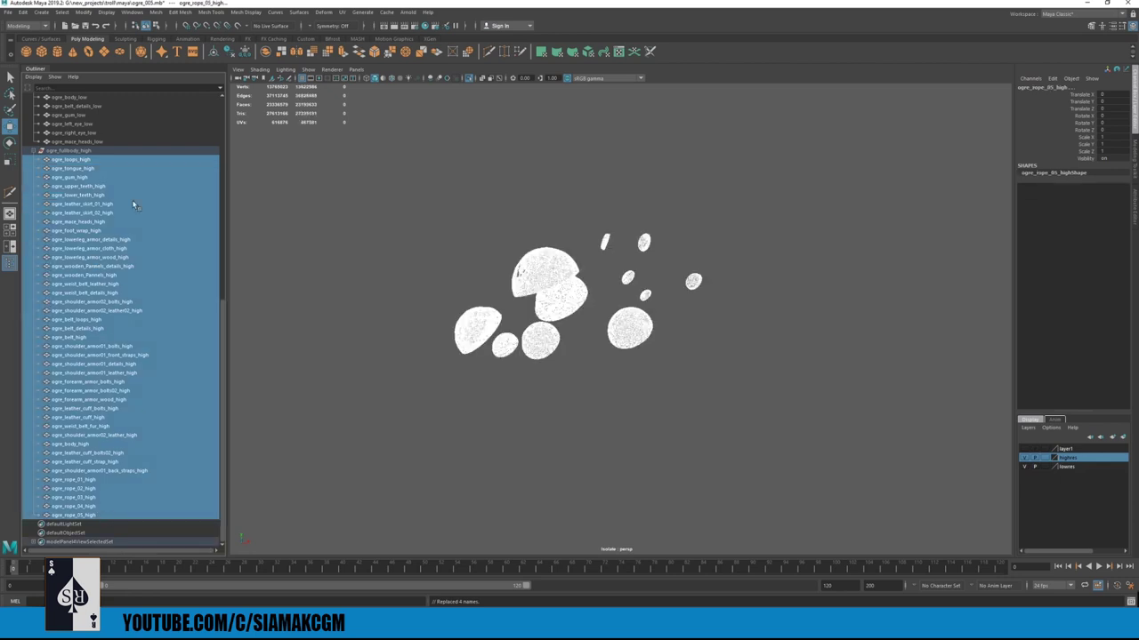
left_click(89, 12)
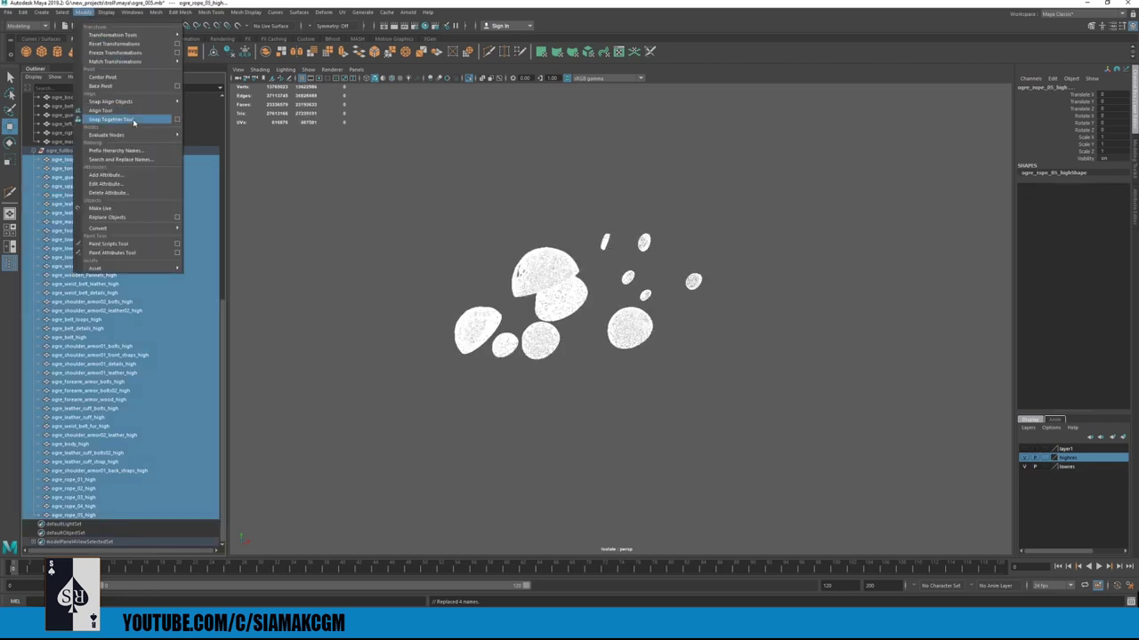
left_click(134, 160)
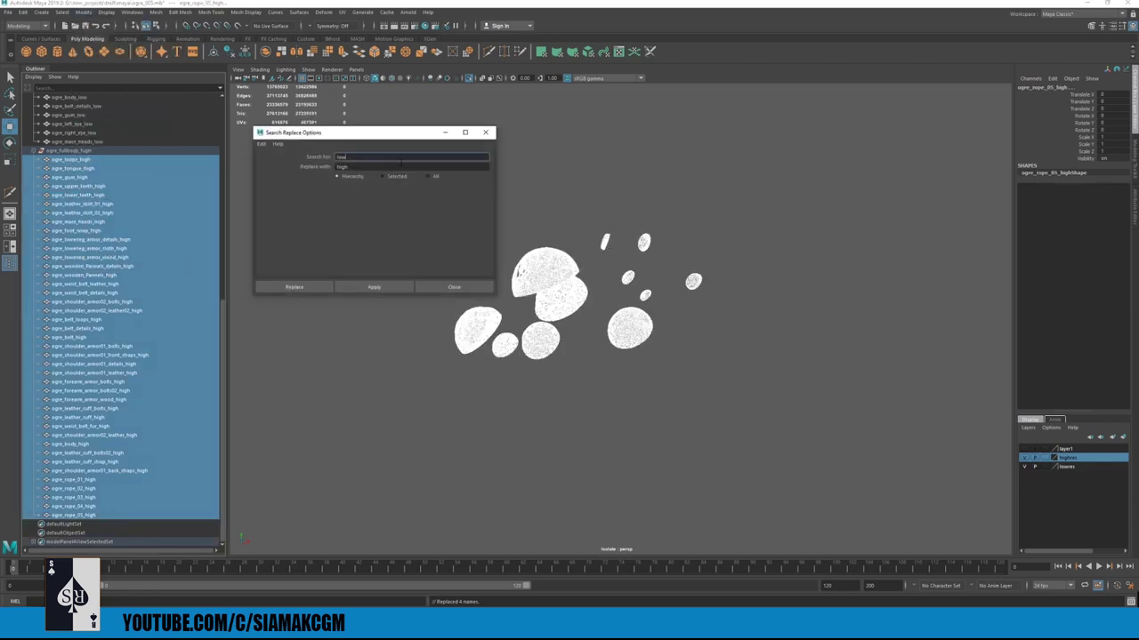
key("Tab")
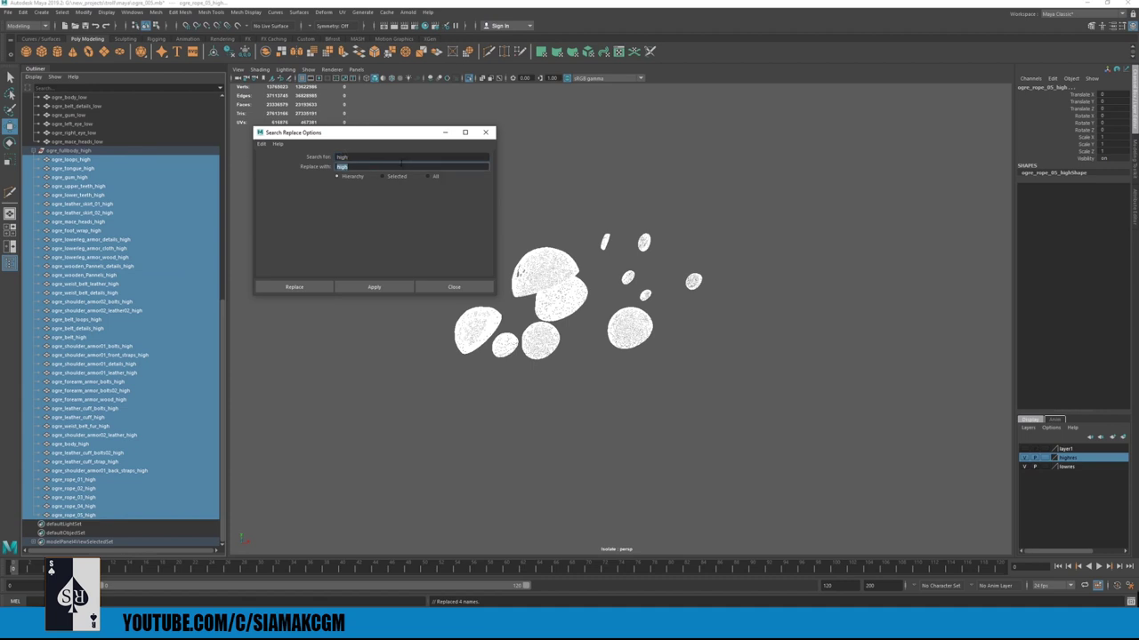
left_click(383, 287)
- Undo the batch renaming of the high-poly meshes to Low and close the search and replace options
left_click(358, 157)
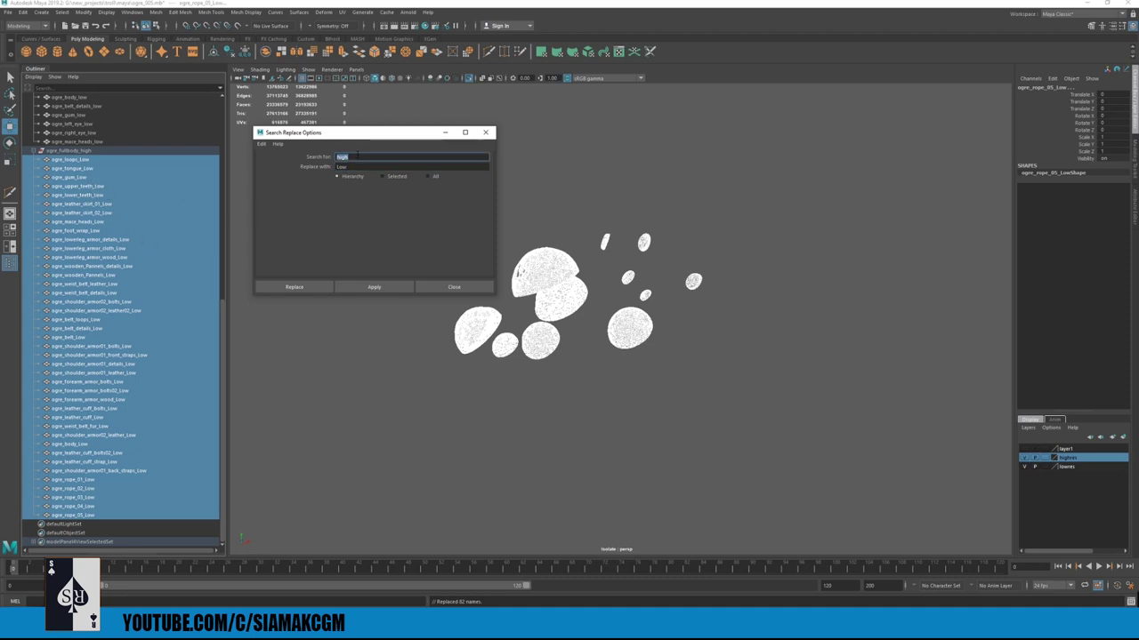
double_click(353, 167)
left_click(354, 335)
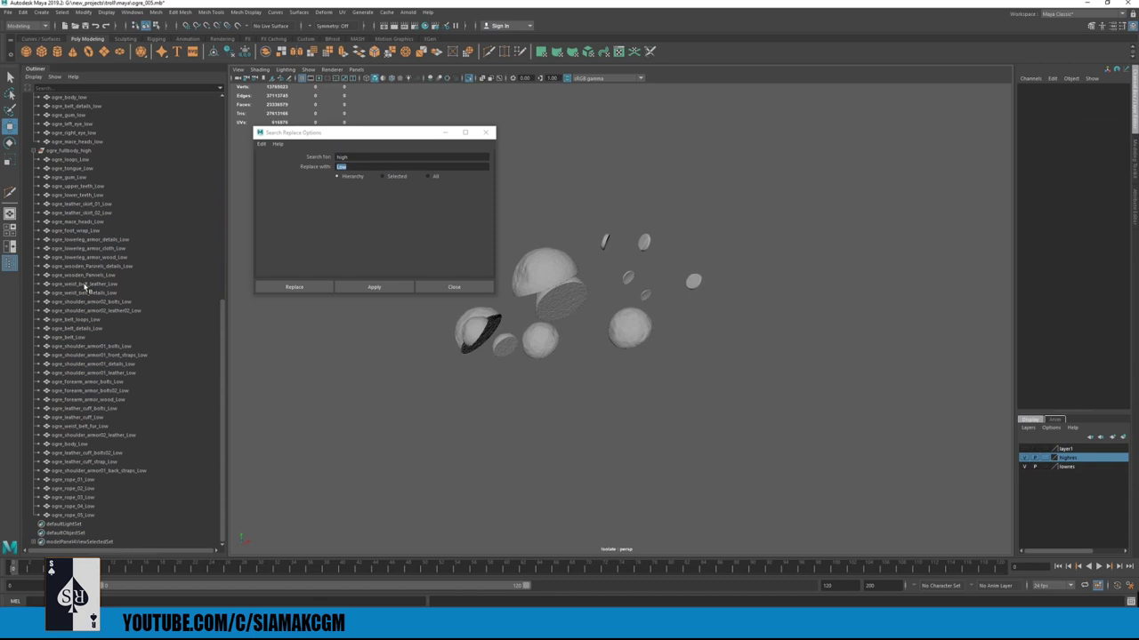
key("ctrl+z")
key("Return")
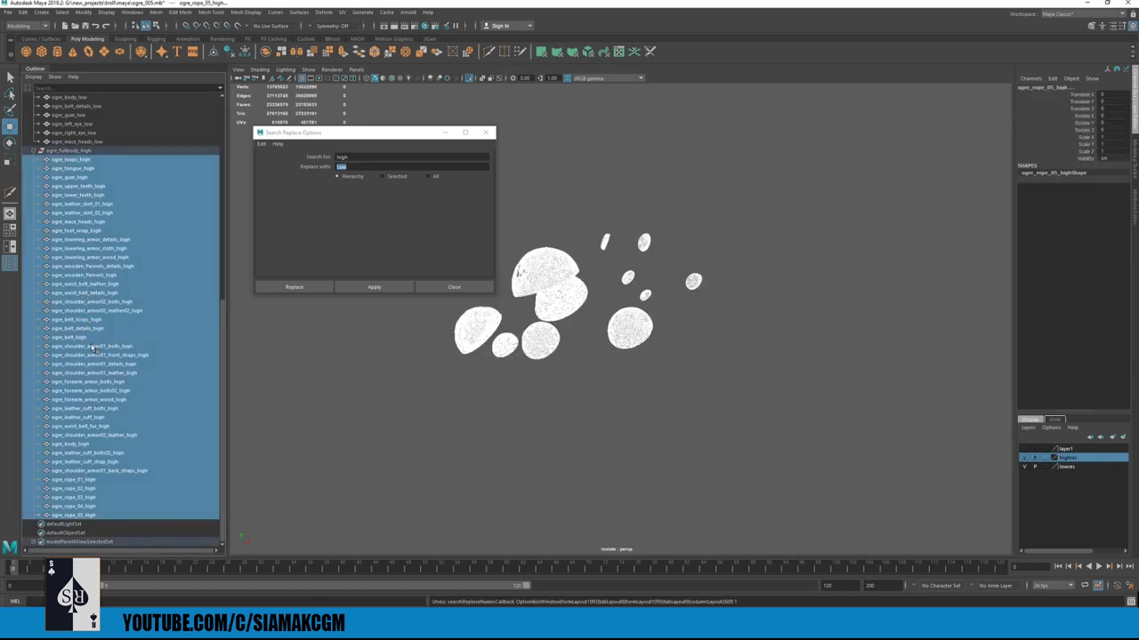
key("ctrl+z")
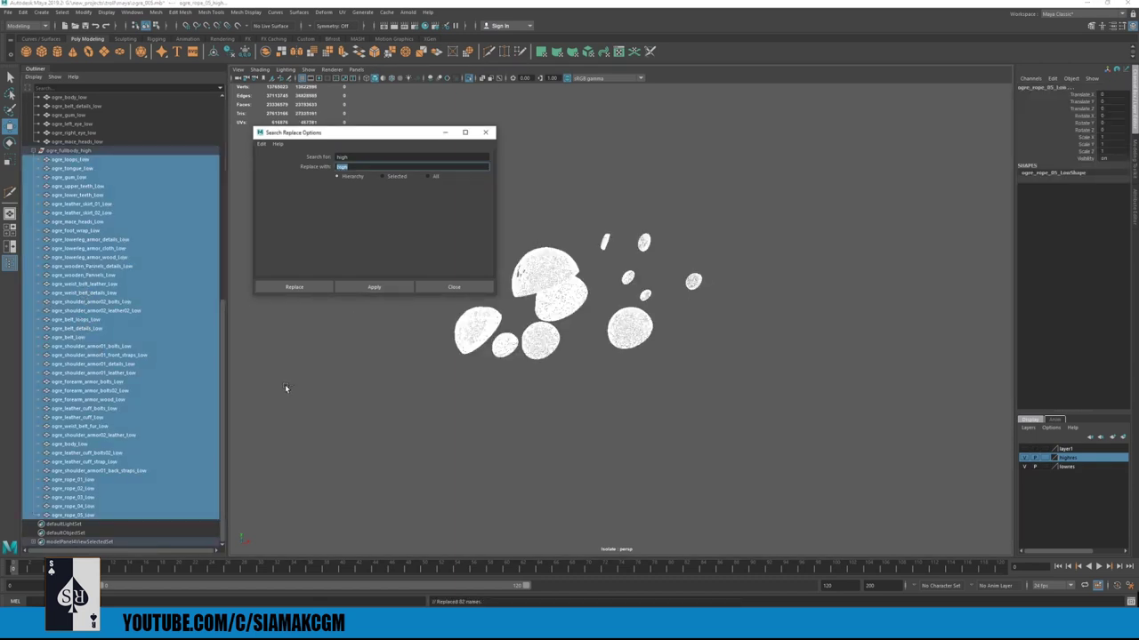
key("shift+z")
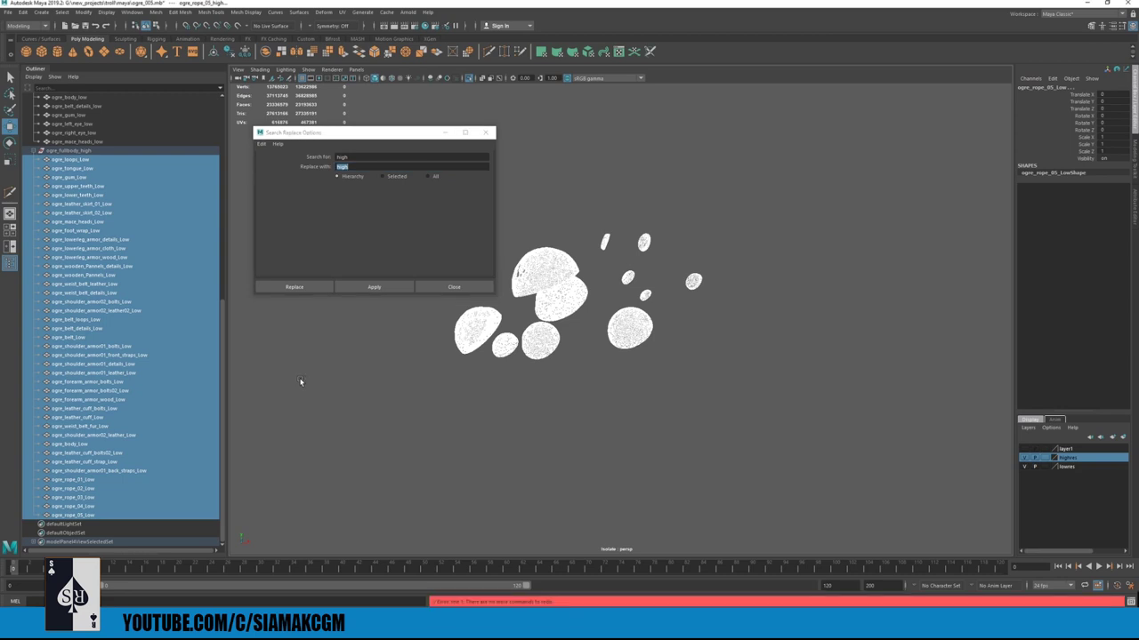
key("z")
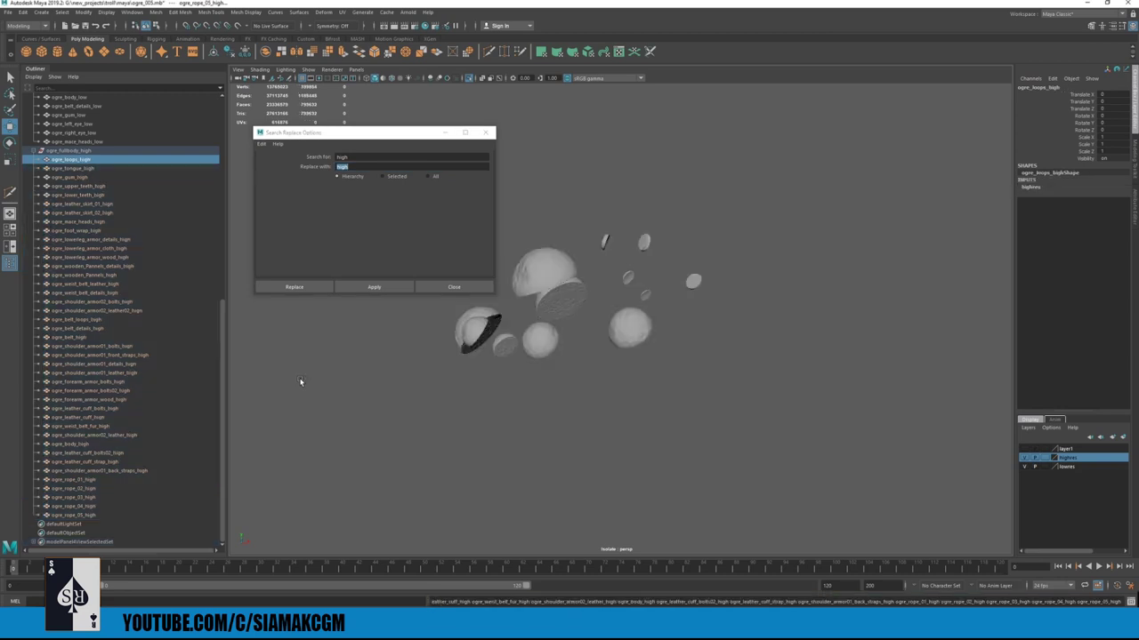
key("shift+z")
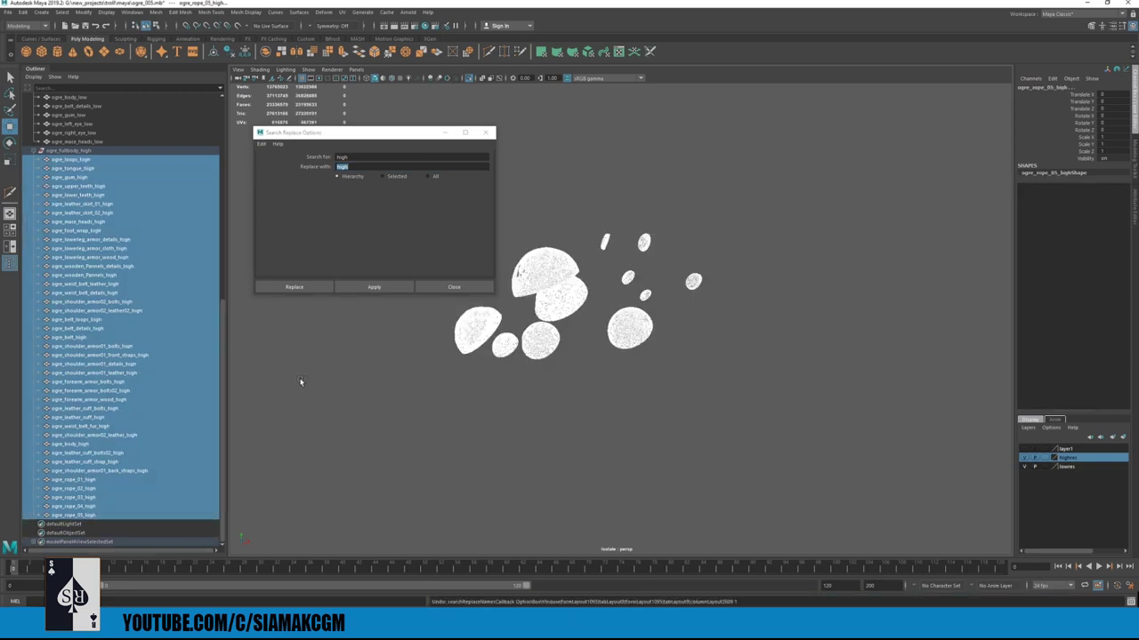
key("z")
left_click(484, 133)
- Frame the whole scene and leave the isolated view of the rivets to show the full ogre
key("a")
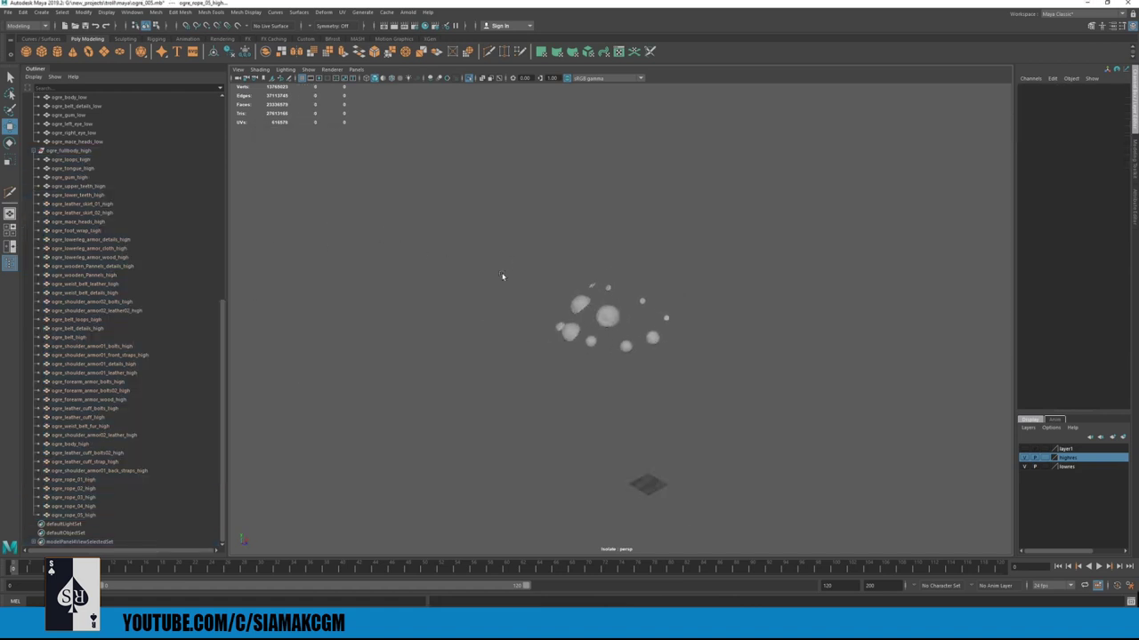
left_click(469, 79)
scroll(418, 250, "down", 5)
- Export all the meshes of the ogre_fullbody_low group as FBX, using ogre_low_final_02.fbx in the painter folder as the file
scroll(136, 194, "up", 12)
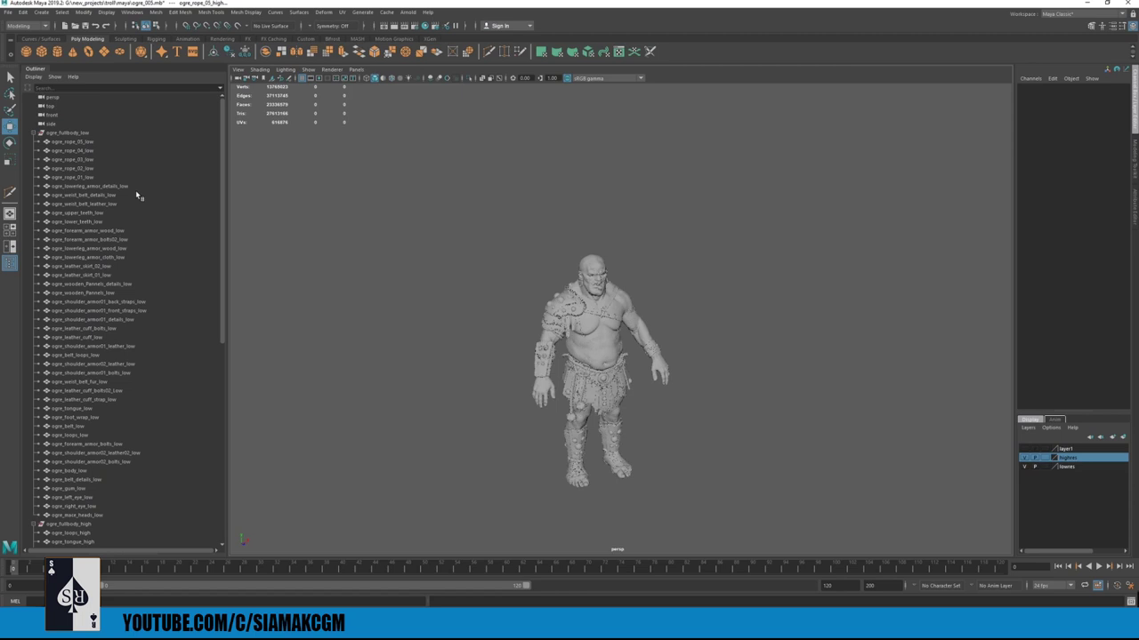
left_click(77, 134)
left_click(78, 143)
left_click(77, 515, "shift")
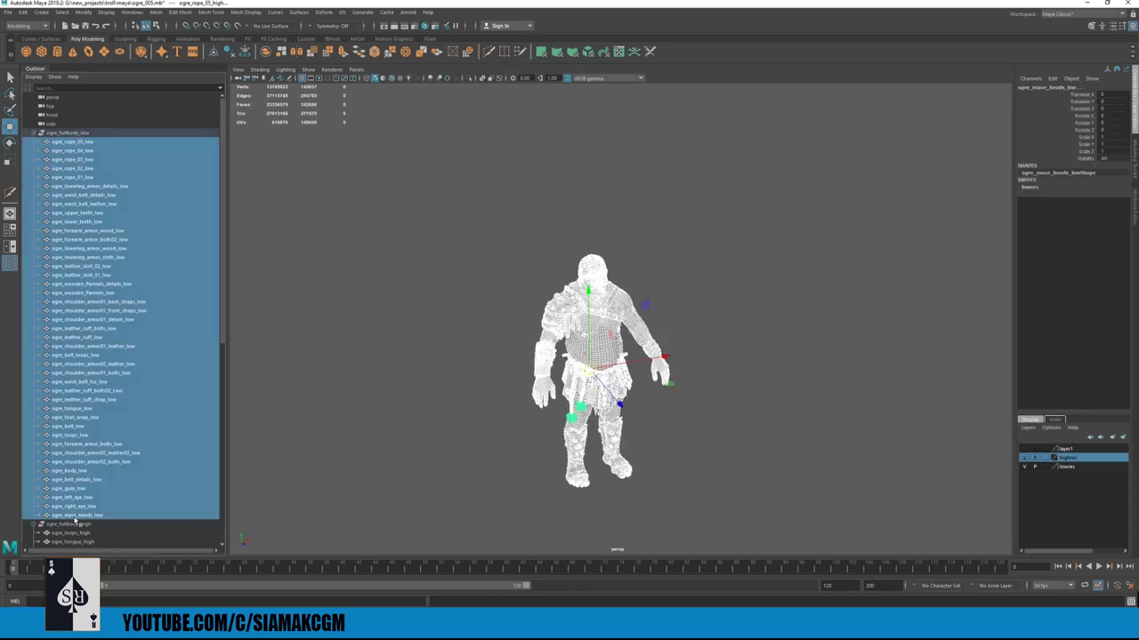
left_click(9, 13)
left_click(9, 14)
left_click(7, 12)
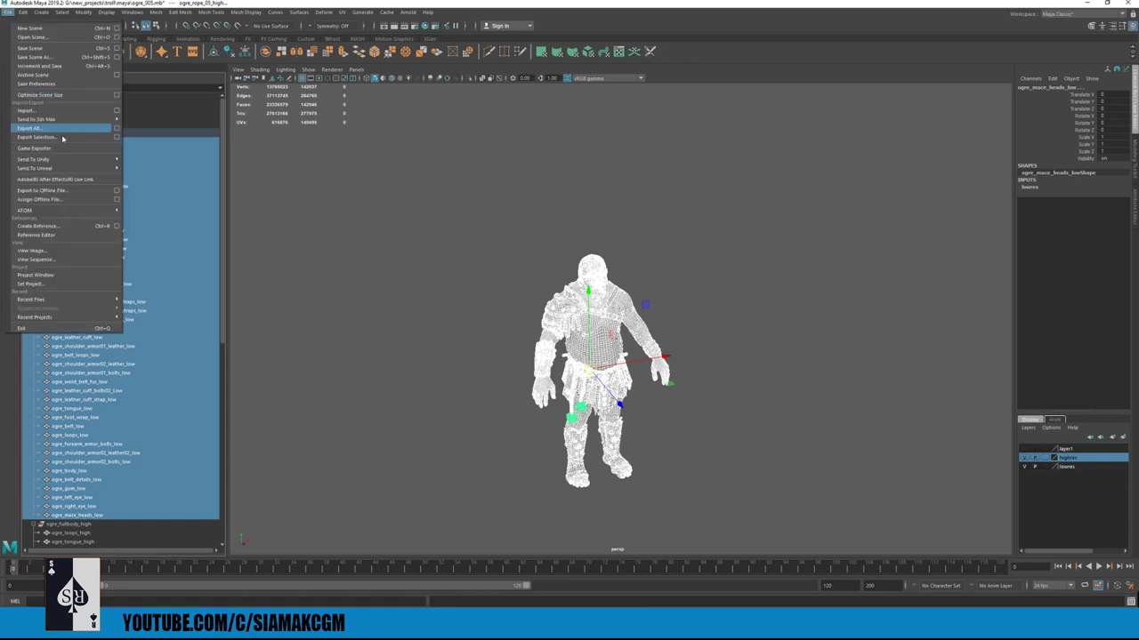
left_click(59, 3)
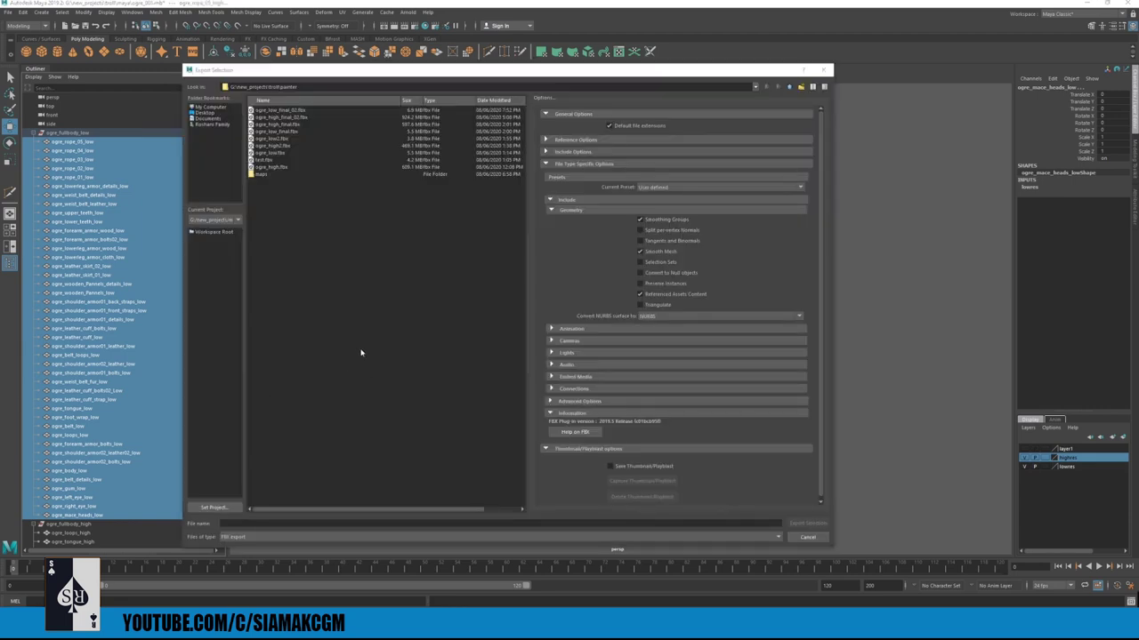
left_click(312, 538)
left_click(312, 540)
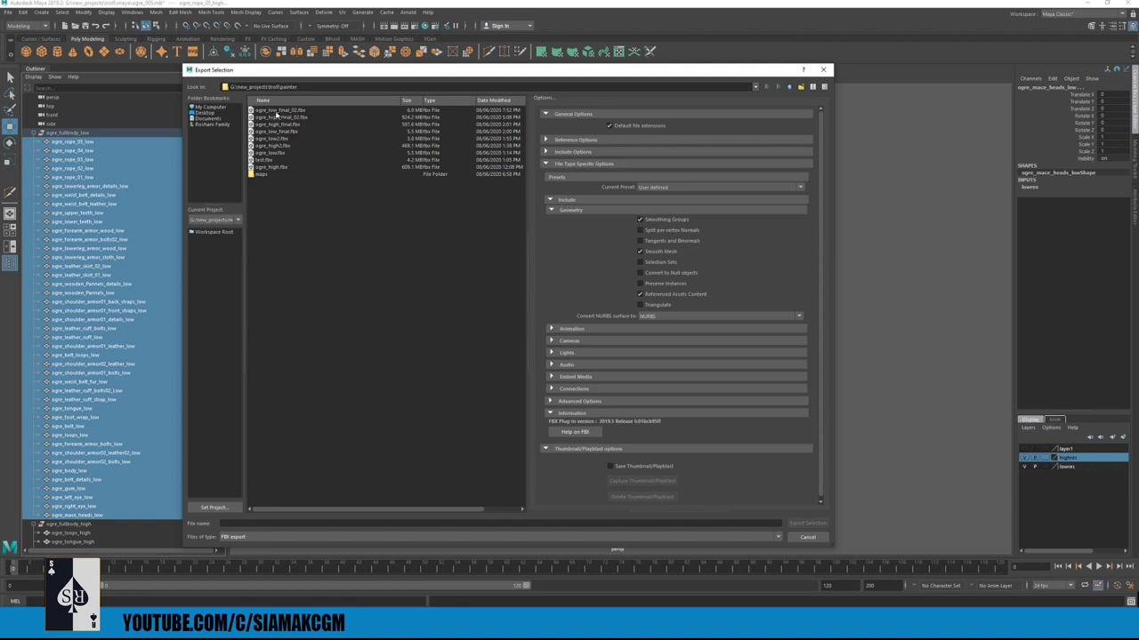
left_click(281, 109)
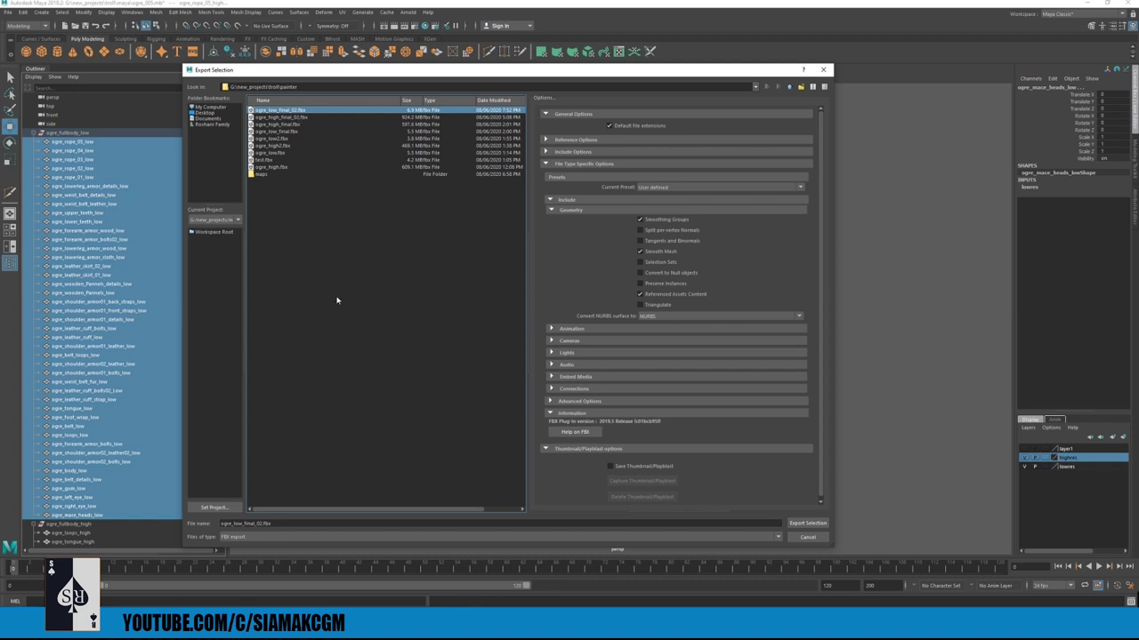
key("Return")
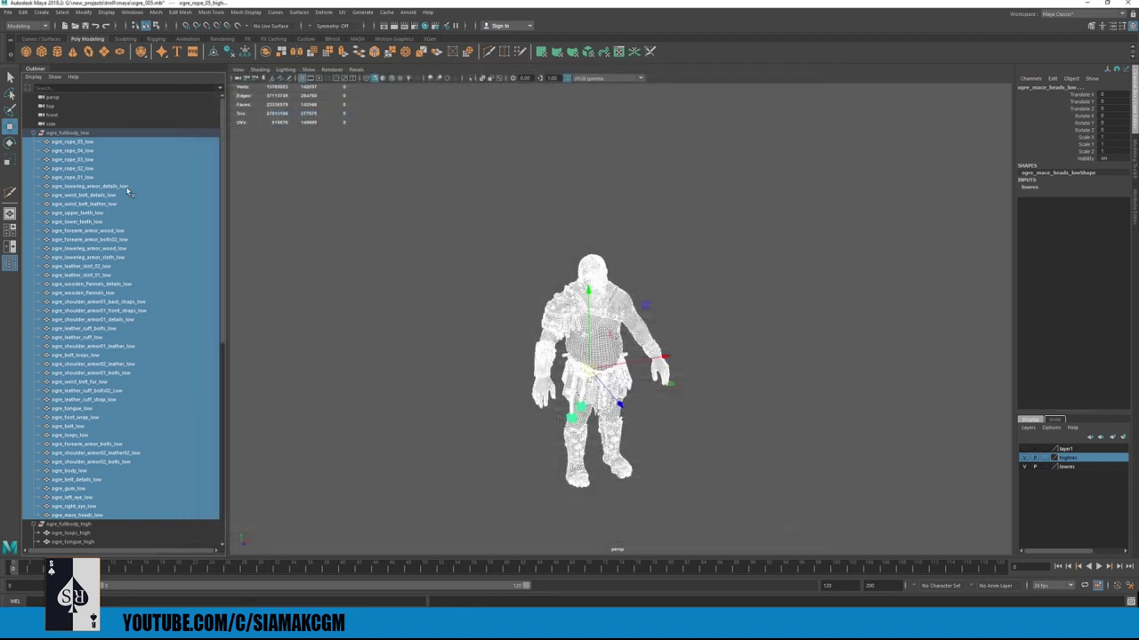
- Hide the lowres layer and export all the ogre_fullbody_high meshes as FBX, using ogre_high_final_02.fbx in the painter folder as the file
left_click(35, 133)
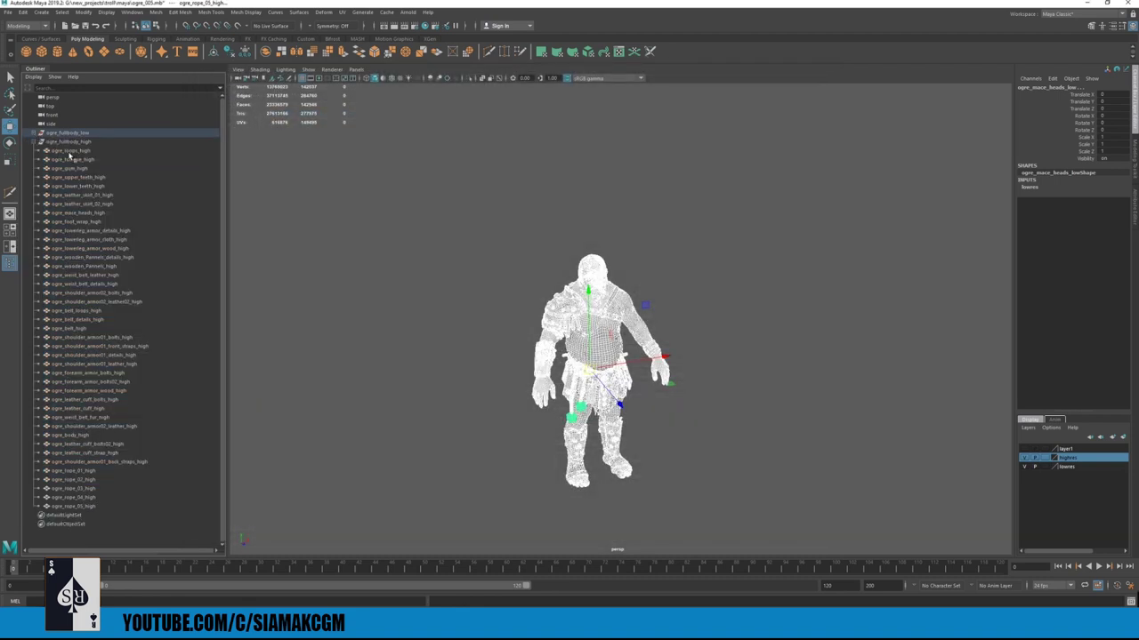
left_click(1025, 467)
left_click_drag(798, 190, 417, 507)
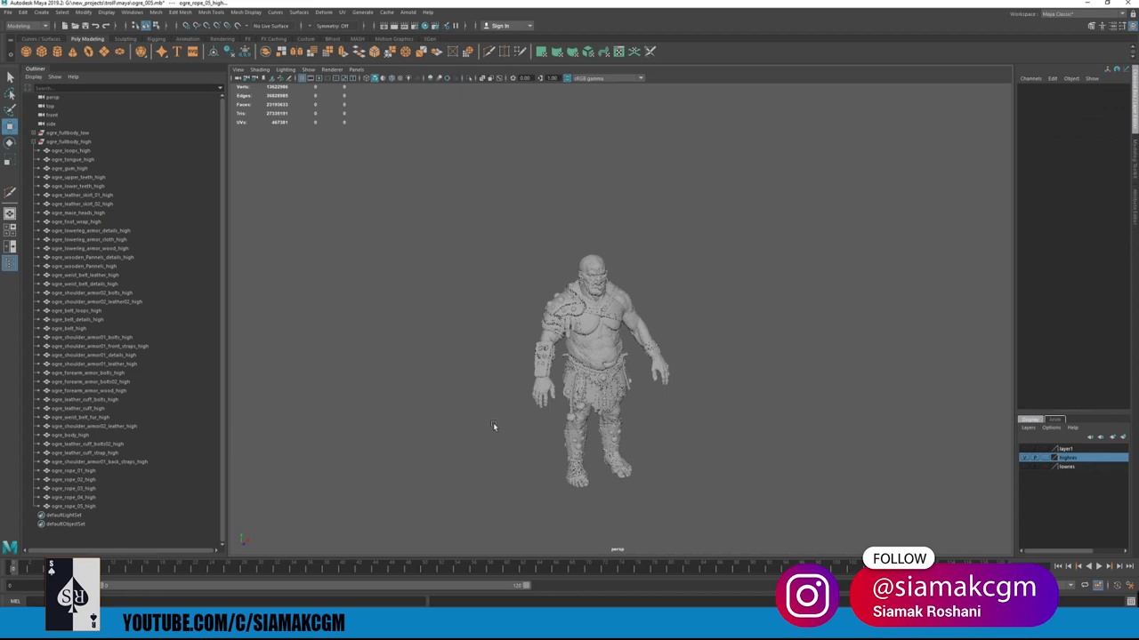
left_click(13, 15)
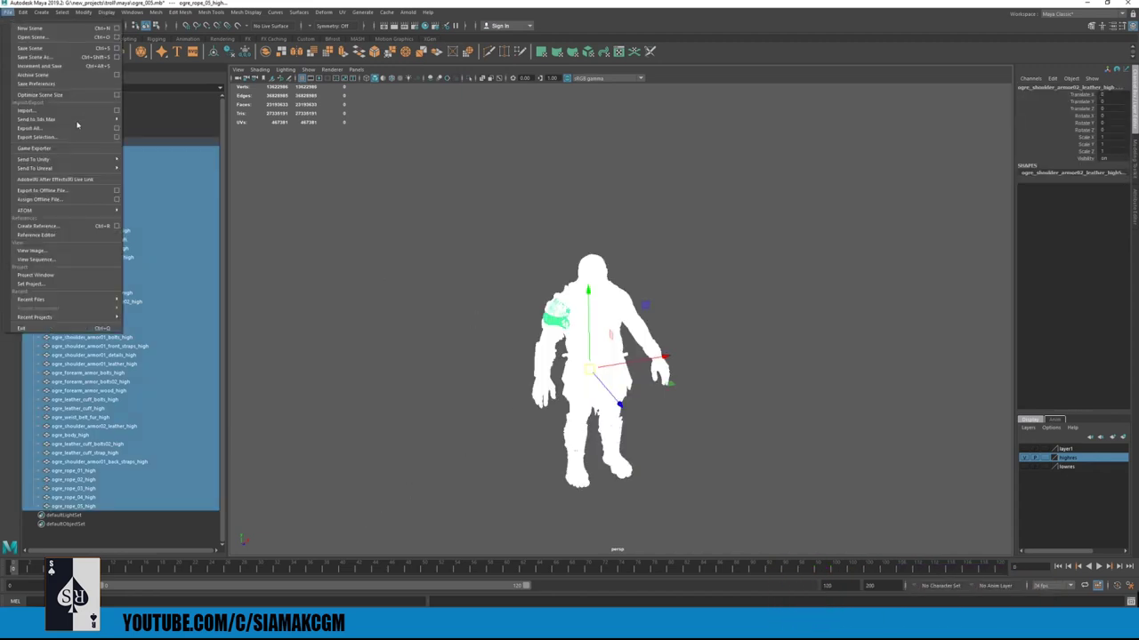
left_click(67, 142)
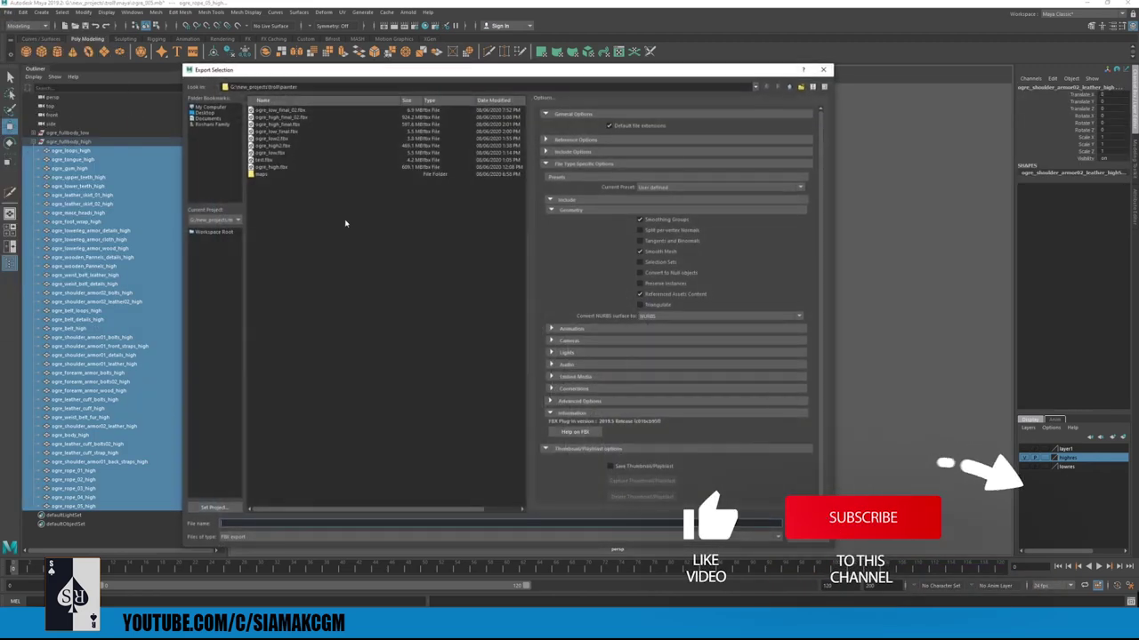
left_click(281, 117)
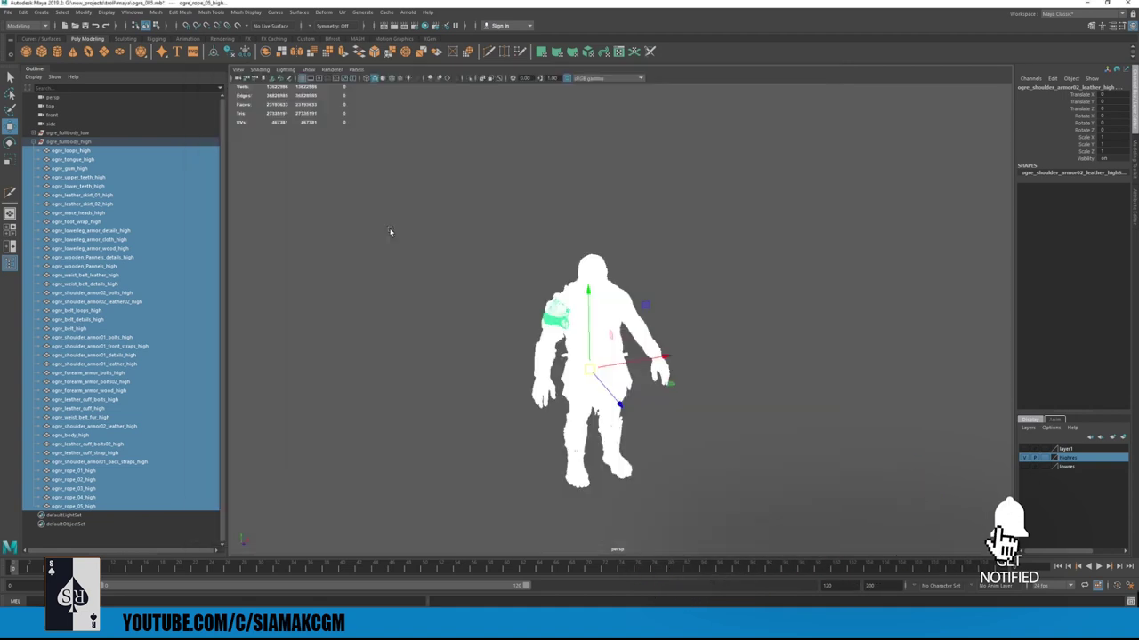
left_click(388, 234)
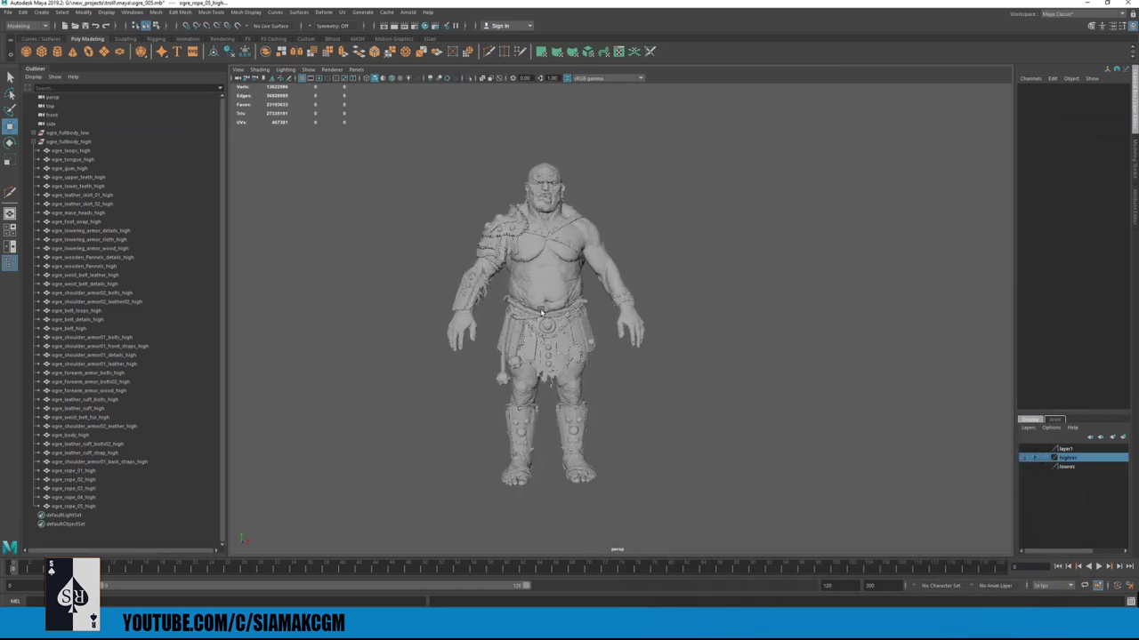
- Collapse the ogre_fullbody_high group, expand ogre_fullbody_low, and switch the layer display from highres to lowres
left_click(39, 141)
left_click(34, 132)
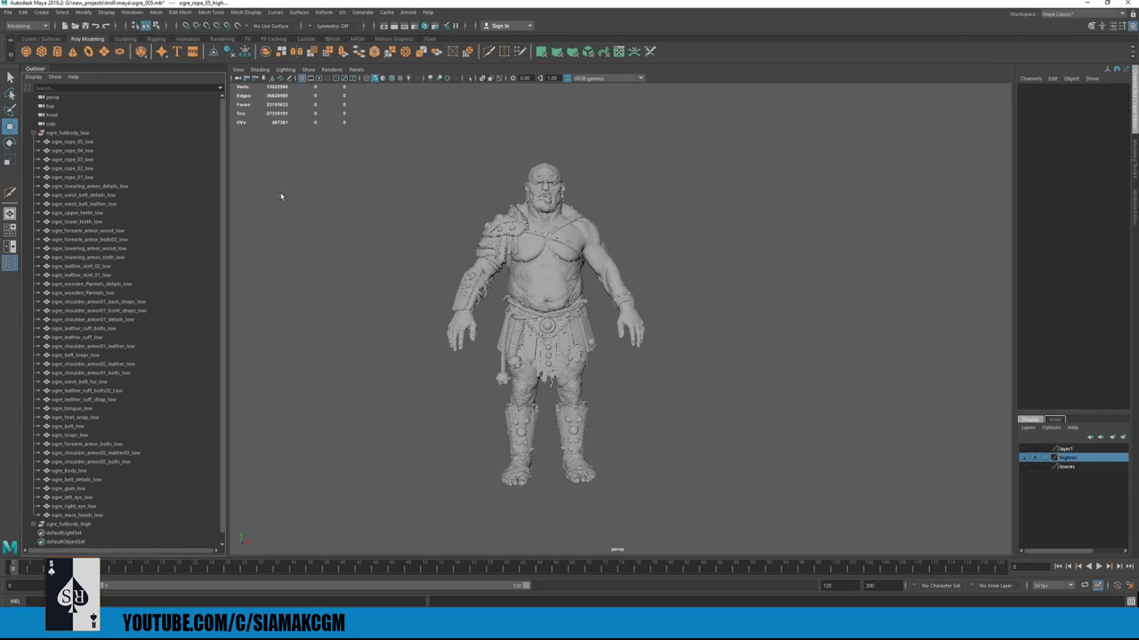
left_click(1024, 467)
- Select the low-poly shoulder armor's leather plate together with its stud details for a close look
scroll(701, 351, "up", 5)
left_click_drag(700, 350, 589, 286, "alt")
right_click_drag(589, 287, 622, 307, "alt")
middle_click_drag(498, 227, 577, 306, "alt")
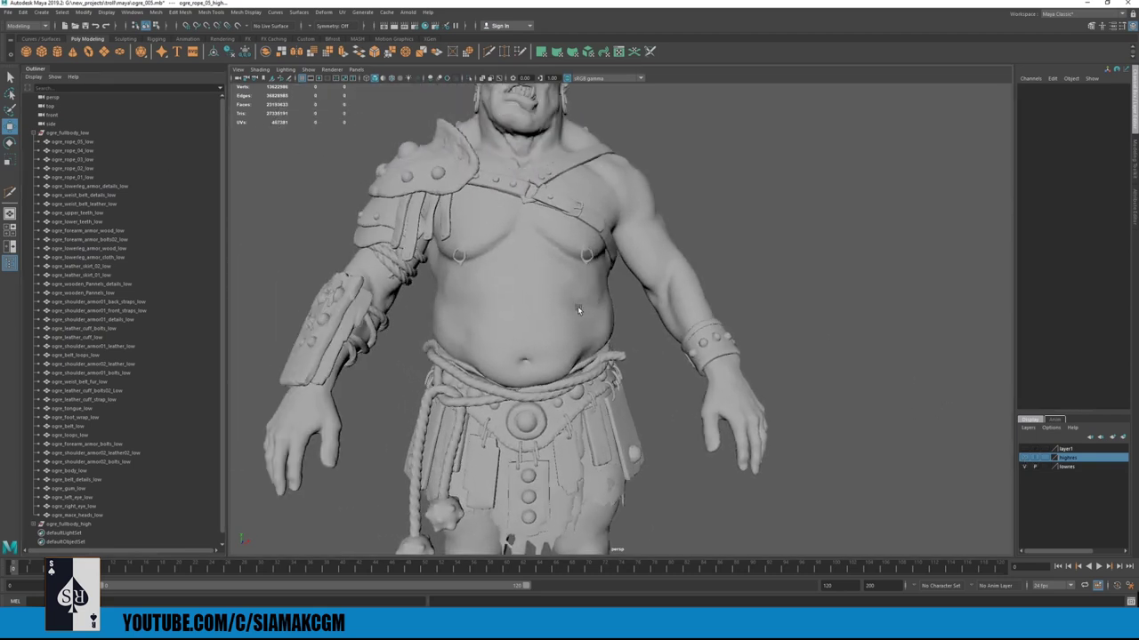
left_click_drag(577, 306, 672, 315, "alt")
middle_click_drag(557, 243, 680, 312, "alt")
right_click_drag(681, 312, 835, 429, "alt")
left_click_drag(835, 428, 772, 411, "alt")
left_click(488, 217)
left_click_drag(605, 228, 582, 250, "alt")
left_click(590, 248, "shift")
middle_click_drag(525, 235, 526, 297, "alt")
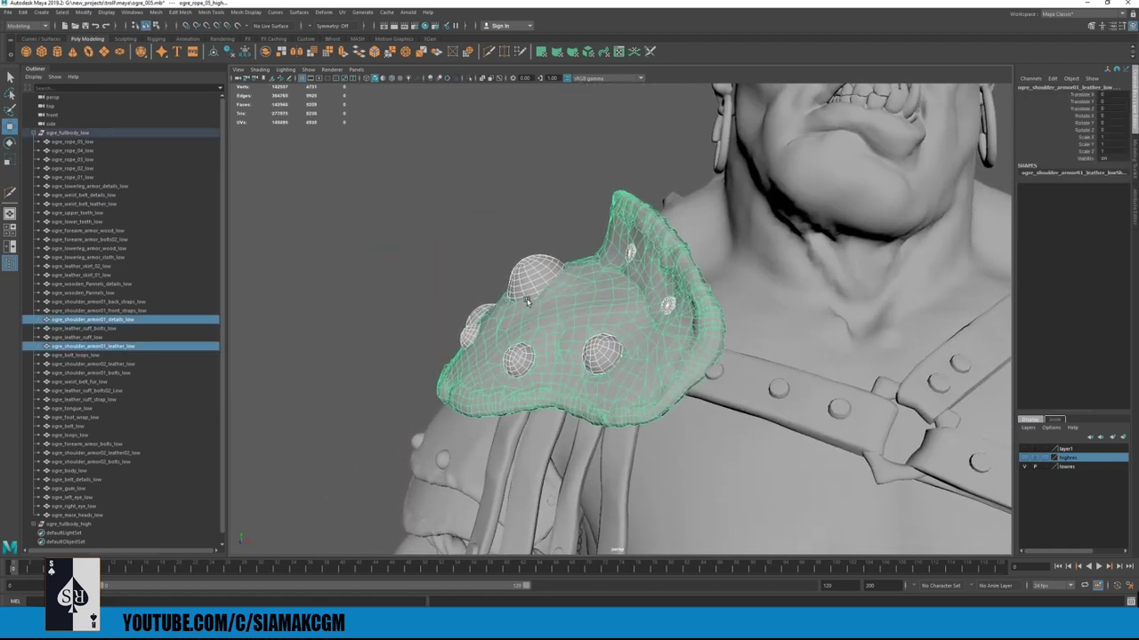
- Examine the low-poly shoulder armor's studs and leather plate as separate meshes
right_click_drag(526, 297, 641, 347, "alt")
left_click_drag(541, 287, 584, 308, "alt")
scroll(584, 308, "up", 2)
left_click(436, 229)
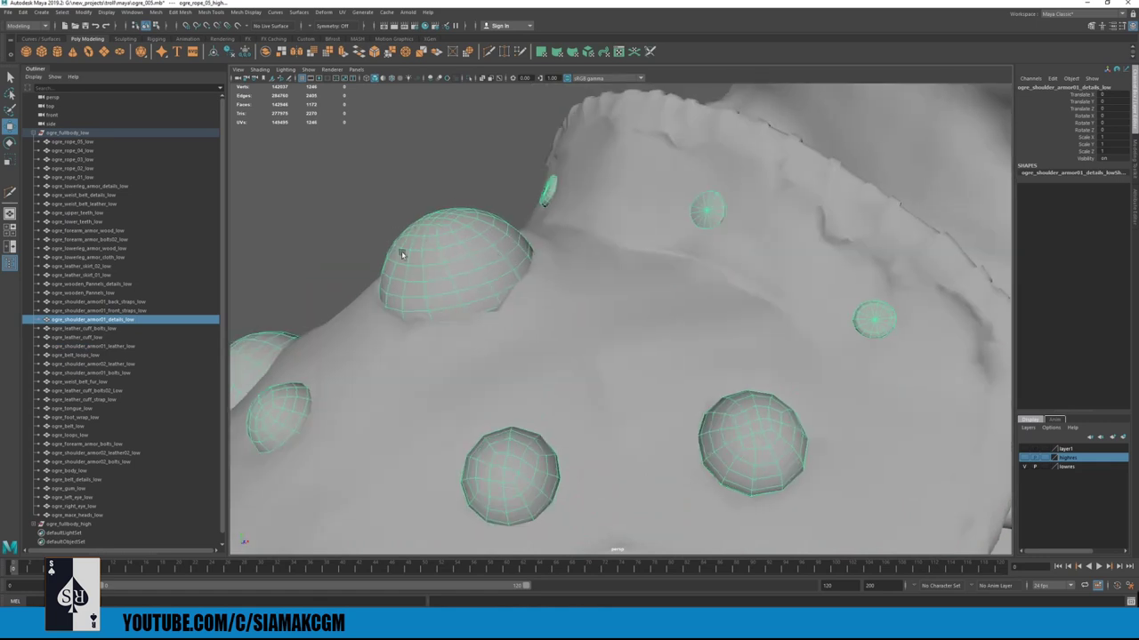
left_click_drag(528, 274, 534, 312, "alt")
scroll(533, 313, "up", 1)
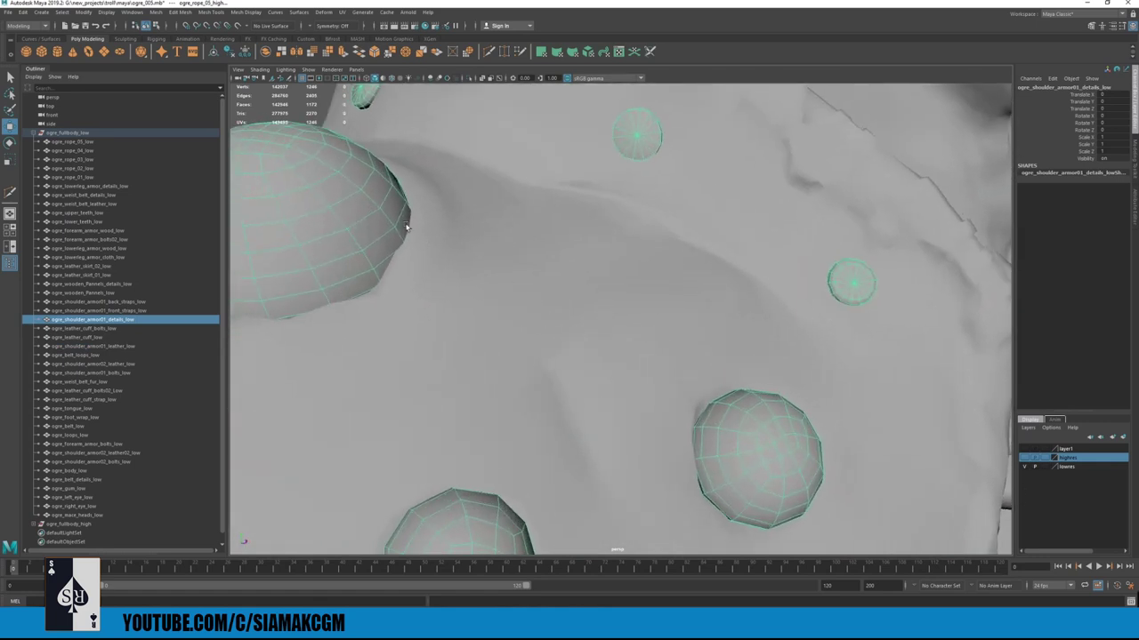
left_click(437, 231)
scroll(454, 233, "down", 5)
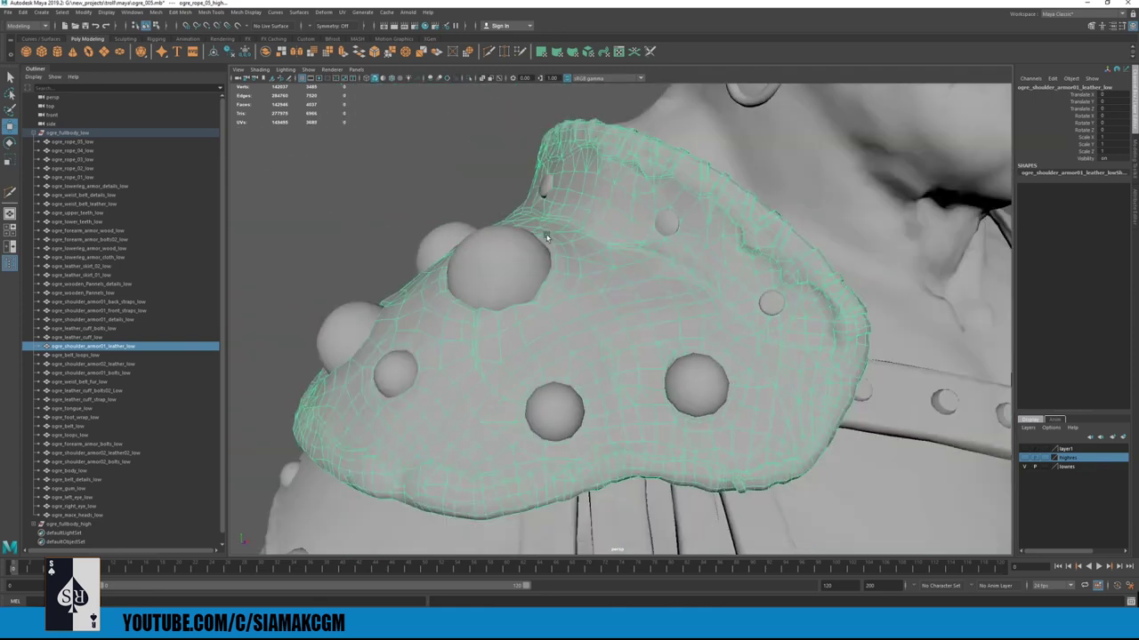
left_click_drag(566, 234, 545, 258, "alt")
left_click(549, 258)
- Check the low-poly front straps and upper-arm armor below the shoulder plate for how their parts are separated
middle_click_drag(683, 326, 570, 147, "alt")
scroll(574, 231, "down", 5)
middle_click_drag(596, 436, 578, 377, "alt")
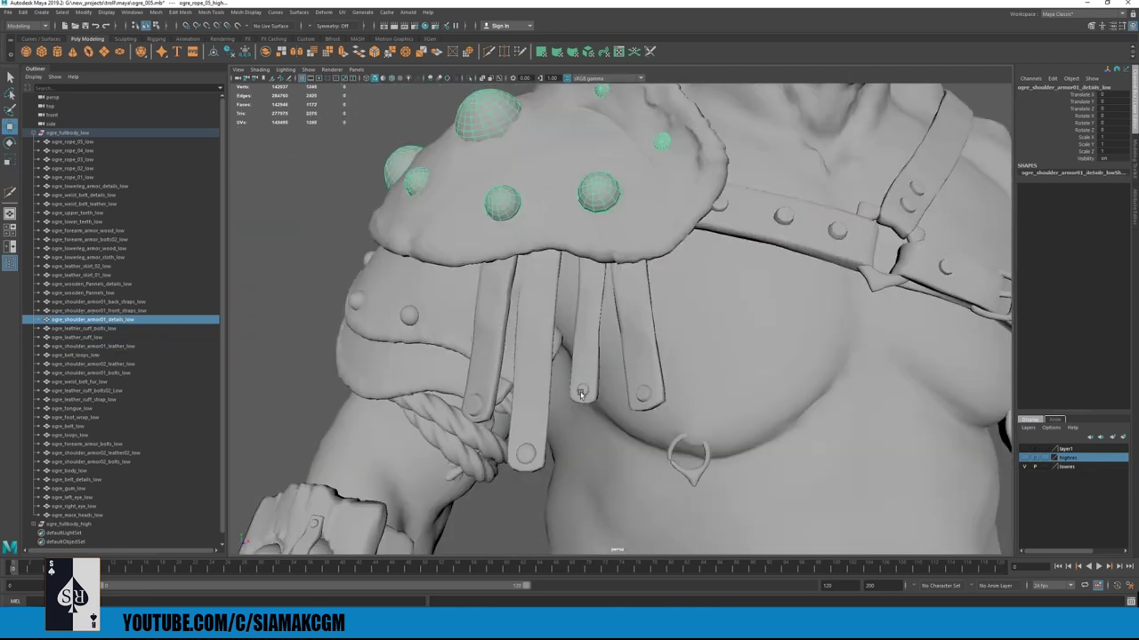
left_click(581, 391, "shift")
left_click_drag(515, 392, 544, 392, "alt")
left_click(390, 326, "shift")
left_click(480, 361)
- Inspect the wireframe along the rolled rim of the low-poly leather shoulder plate
scroll(498, 347, "down", 8)
middle_click_drag(601, 283, 562, 236, "alt")
key("q")
left_click(574, 197)
key("f")
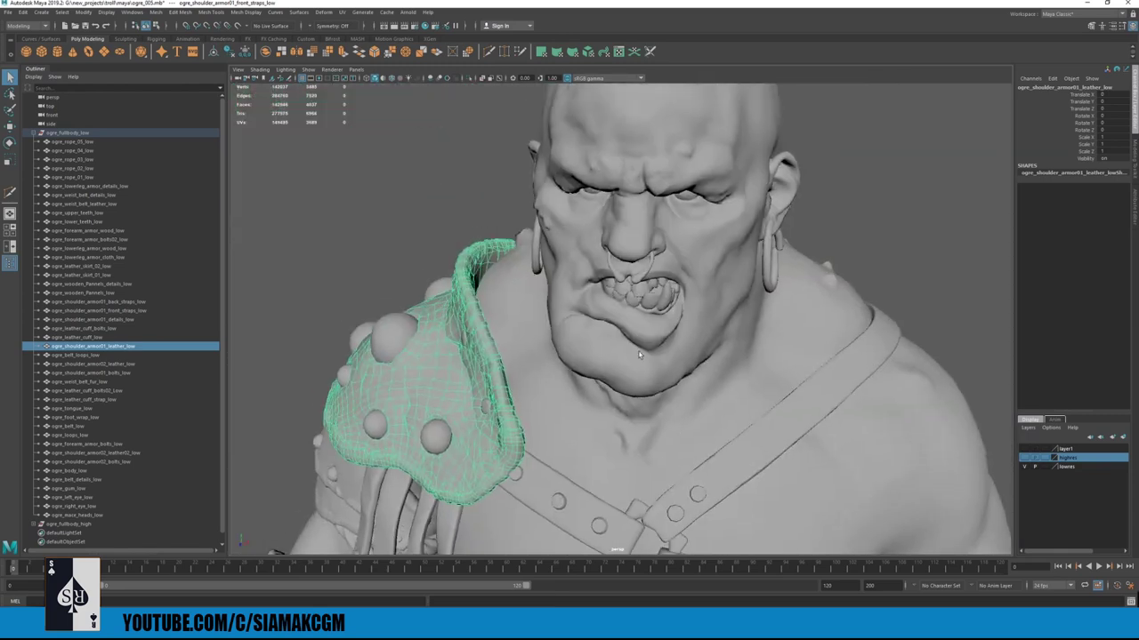
scroll(550, 272, "up", 6)
left_click_drag(551, 269, 571, 314, "alt")
scroll(587, 272, "up", 2)
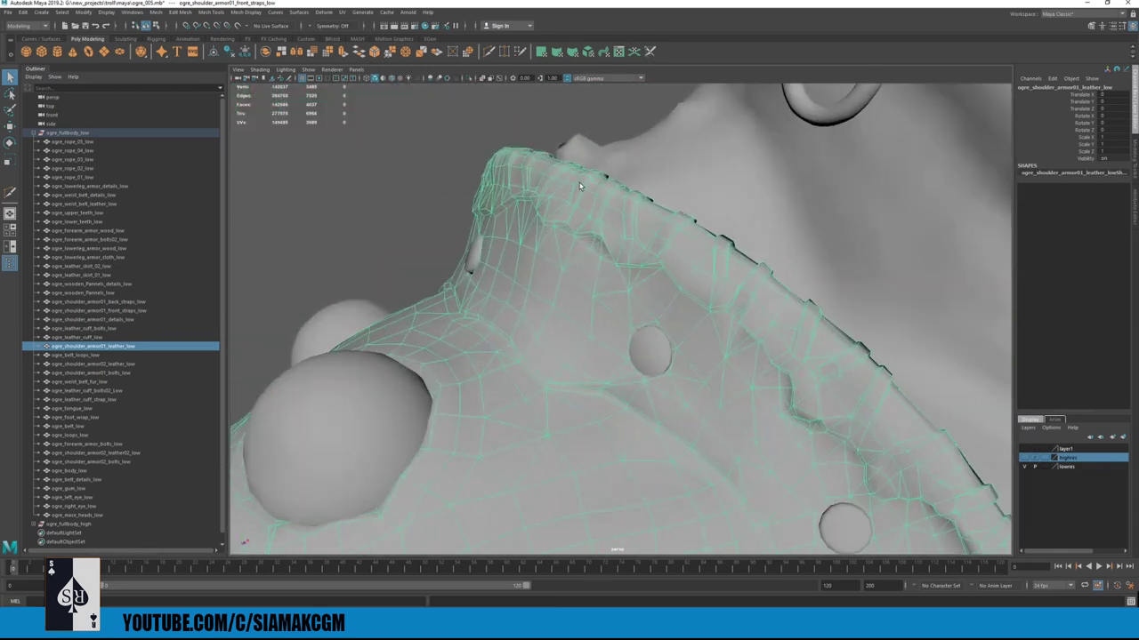
left_click(476, 148)
left_click_drag(481, 169, 548, 301, "alt")
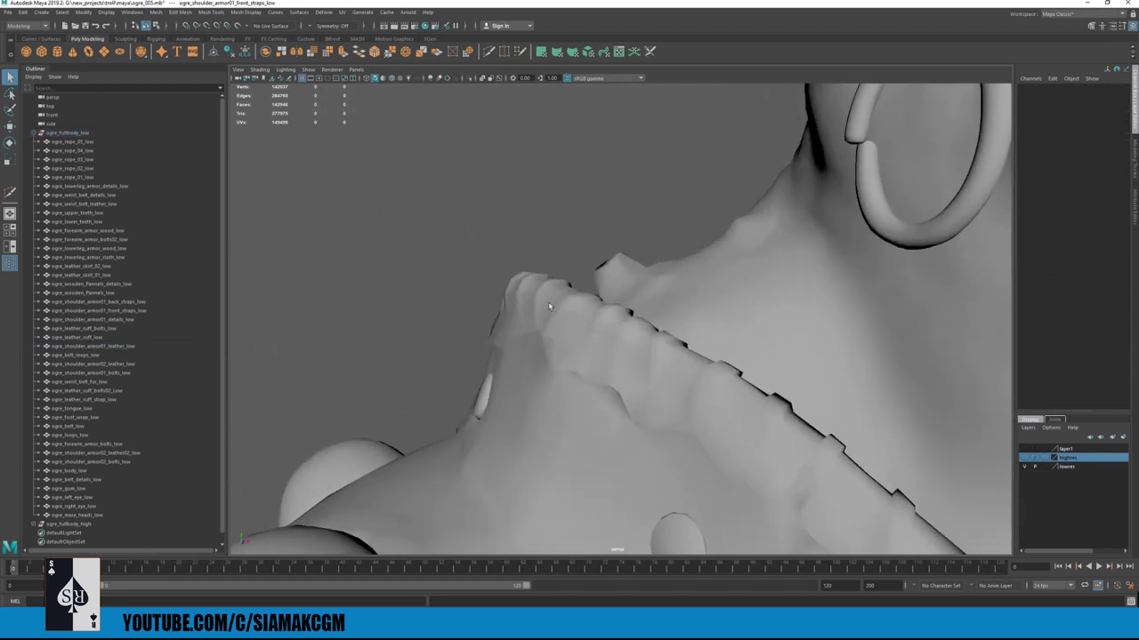
left_click(549, 306)
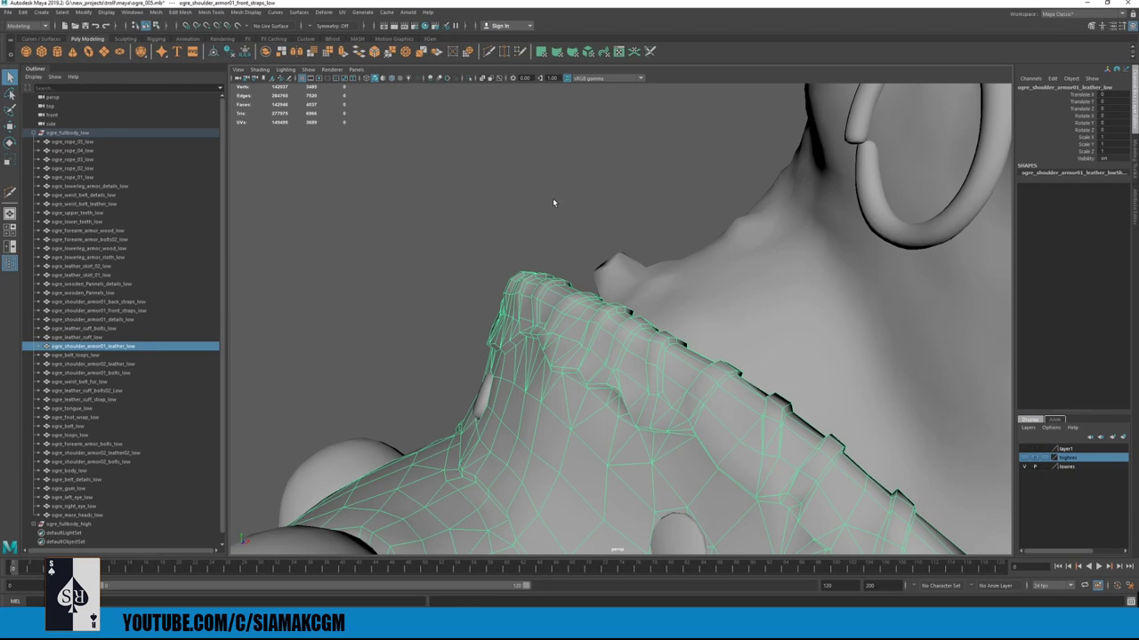
right_click_drag(593, 345, 532, 347, "alt")
left_click_drag(531, 347, 540, 264, "alt")
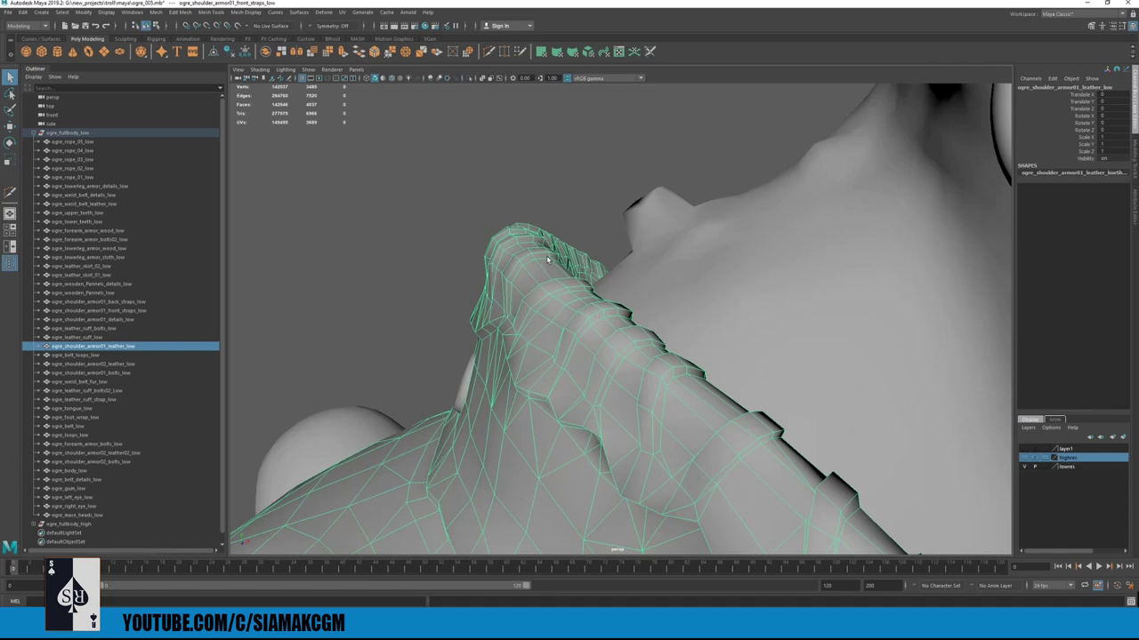
left_click(571, 219)
- Select the low-poly lower teeth and examine them in the ogre's mouth
right_click_drag(783, 290, 569, 303, "alt")
left_click_drag(570, 303, 513, 254, "alt")
middle_click_drag(513, 255, 542, 270, "alt")
left_click(520, 250)
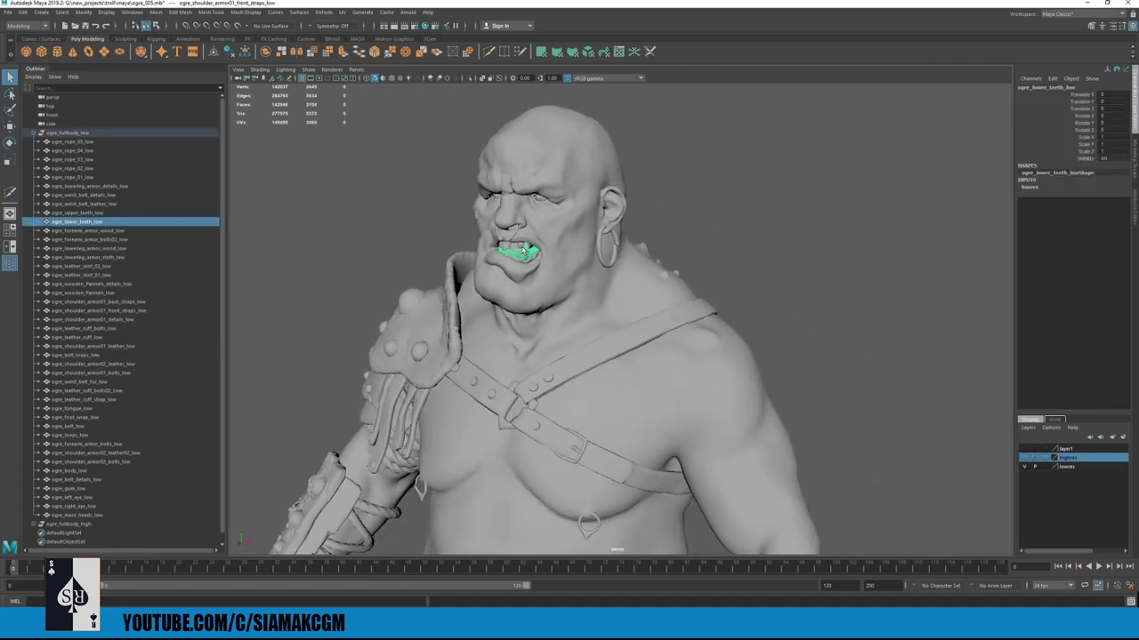
left_click_drag(523, 258, 613, 329, "alt")
right_click_drag(614, 329, 694, 311, "alt")
left_click_drag(694, 311, 569, 267, "alt")
middle_click_drag(569, 267, 655, 345, "alt")
right_click_drag(655, 345, 707, 337, "alt")
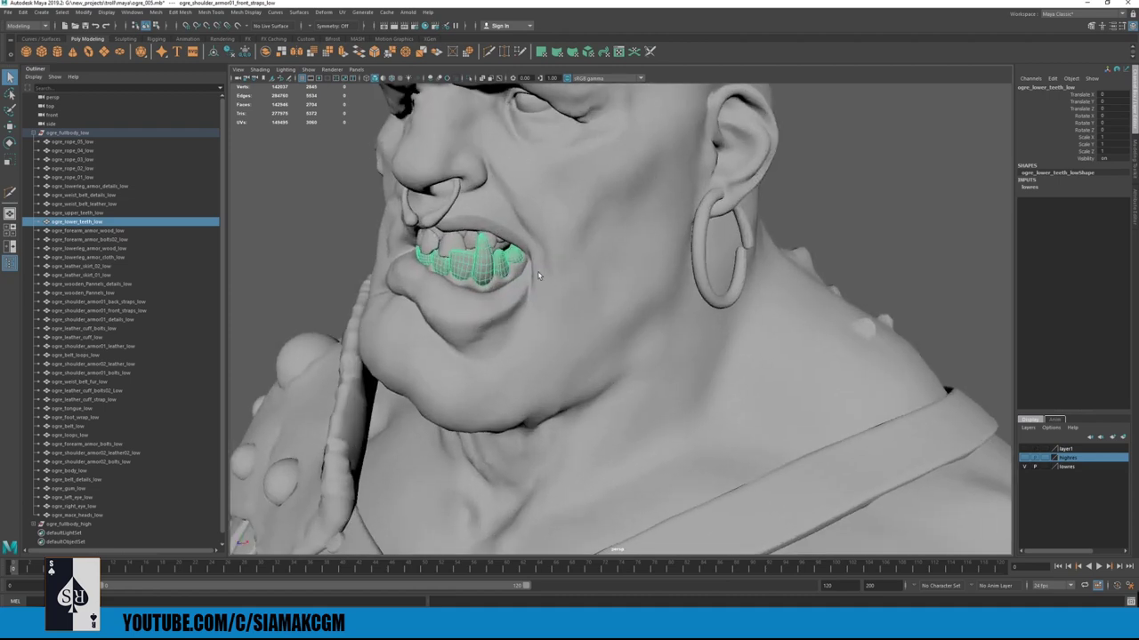
- Isolate the low-poly gum mesh by hiding all the unselected meshes, and undo the hiding
key("ctrl+z")
left_click(488, 292)
key("alt+h")
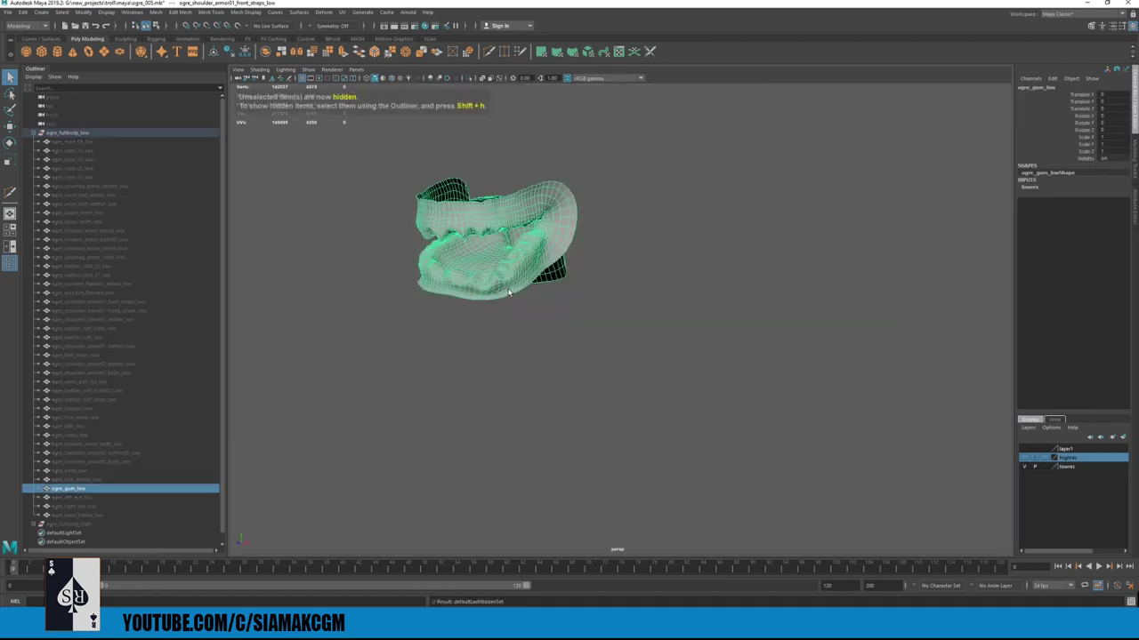
key("ctrl+z")
right_click_drag(494, 281, 454, 276, "alt")
left_click_drag(498, 249, 606, 210, "alt")
middle_click_drag(606, 210, 584, 272, "alt")
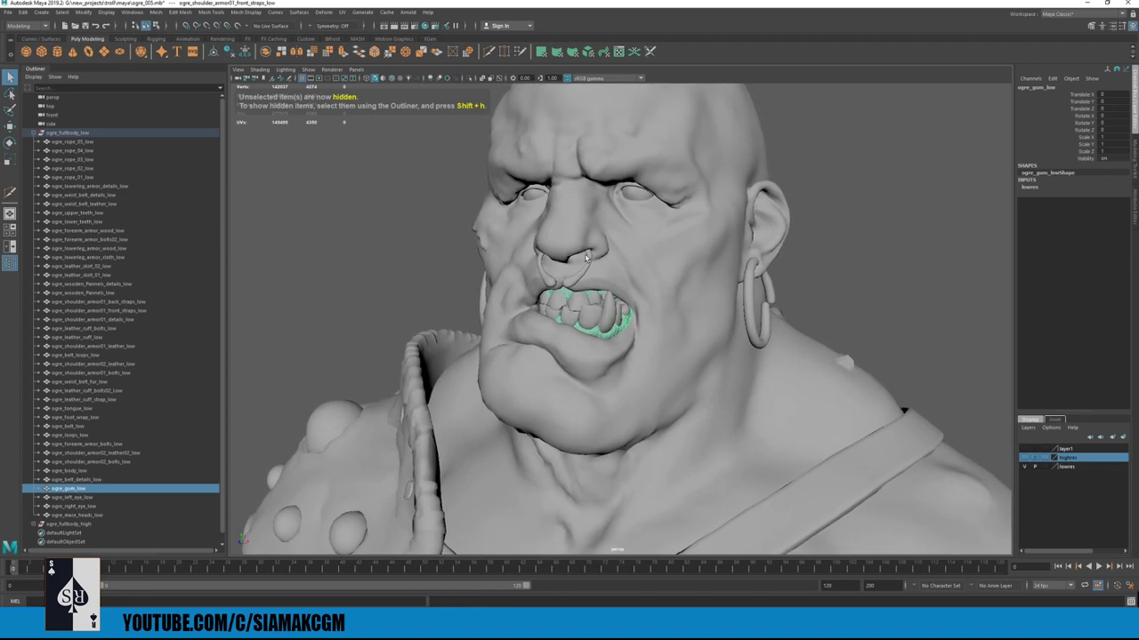
- Select the low-poly hanging mace rope and the waist rope, and examine where they wrap around each other
right_click_drag(584, 274, 623, 276, "alt")
left_click(557, 249)
right_click_drag(690, 267, 583, 212, "alt")
left_click_drag(583, 212, 615, 222, "alt")
middle_click_drag(613, 453, 578, 262, "alt")
right_click_drag(574, 267, 618, 274, "alt")
left_click(566, 232)
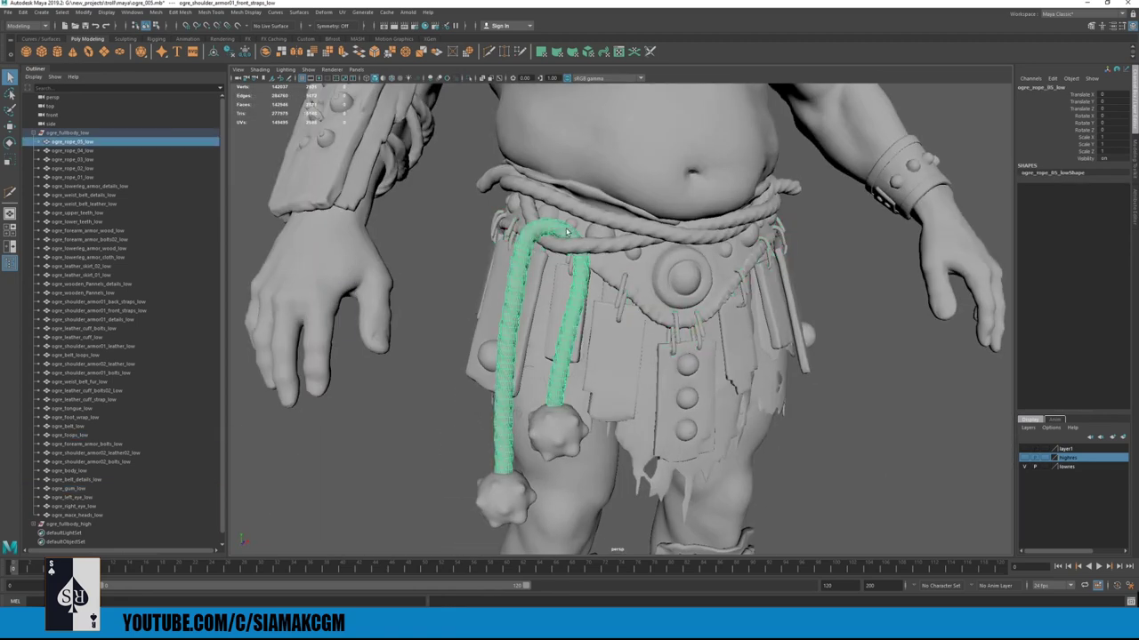
left_click(583, 249, "shift")
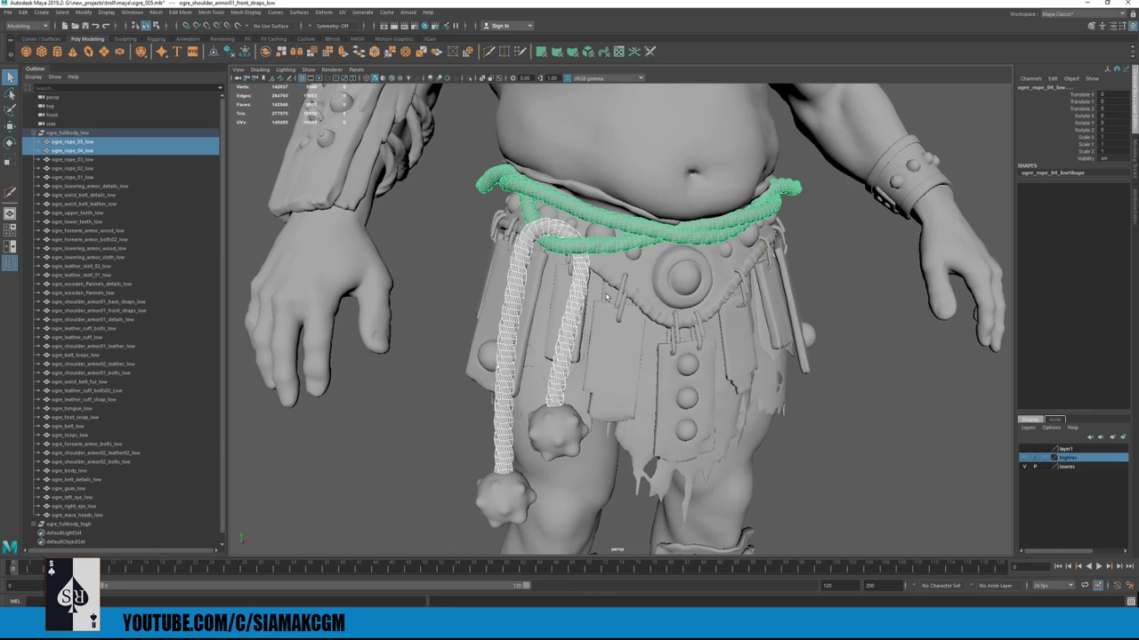
right_click_drag(607, 297, 646, 304, "alt")
left_click_drag(646, 305, 578, 274, "alt")
middle_click_drag(569, 266, 618, 367, "alt")
right_click_drag(618, 367, 649, 375, "alt")
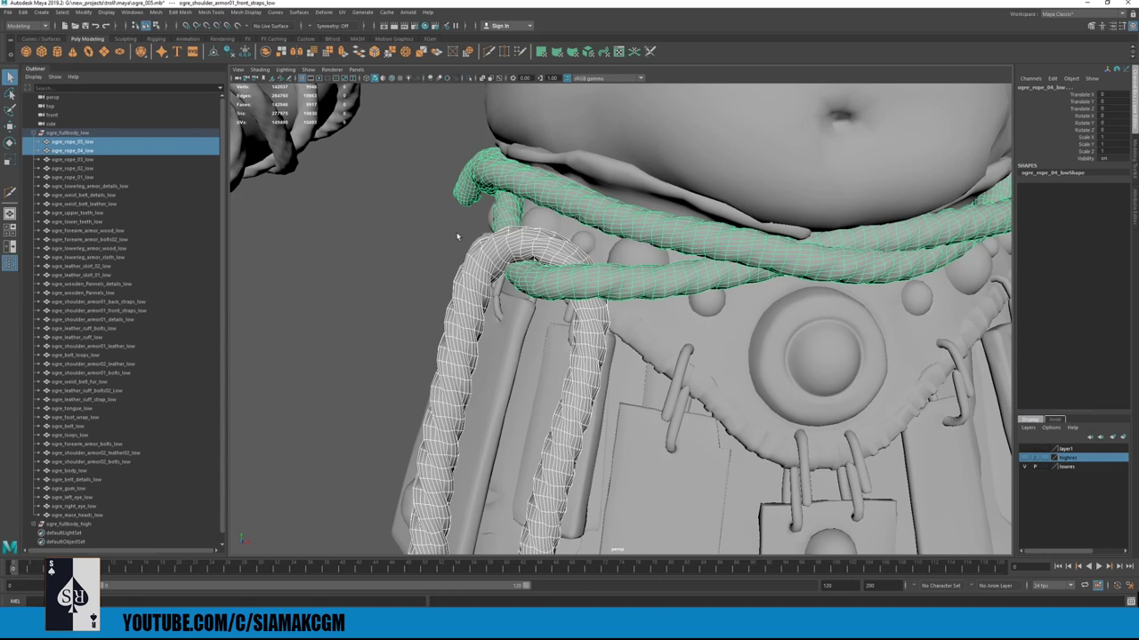
- Frame the whole low-poly ogre and look it over from behind and from the front
key("a")
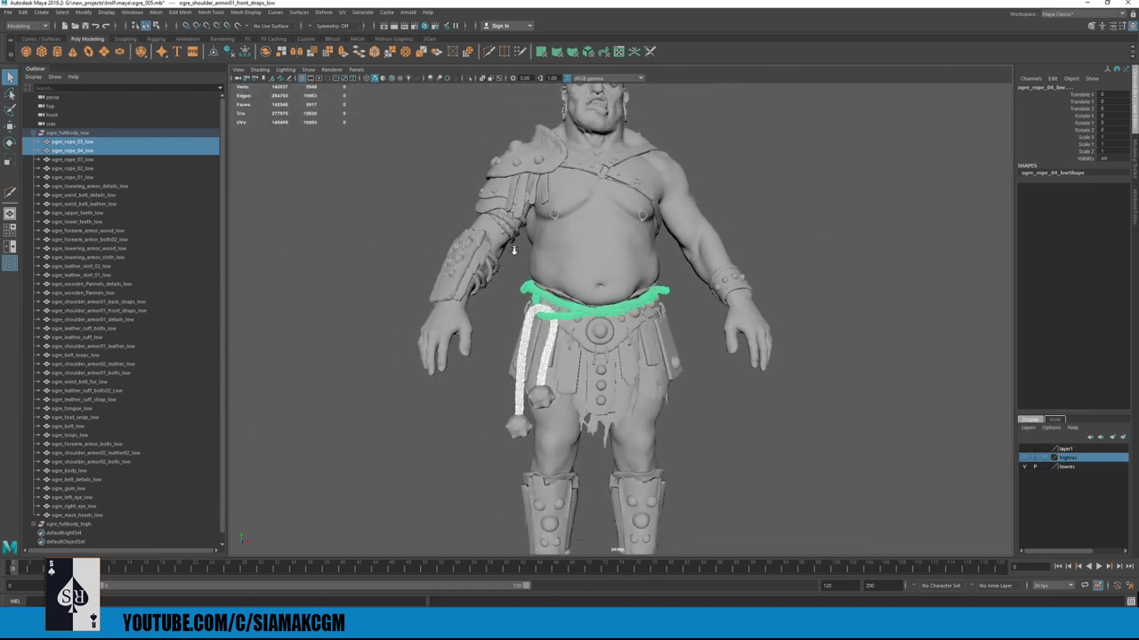
left_click_drag(537, 256, 737, 233, "alt")
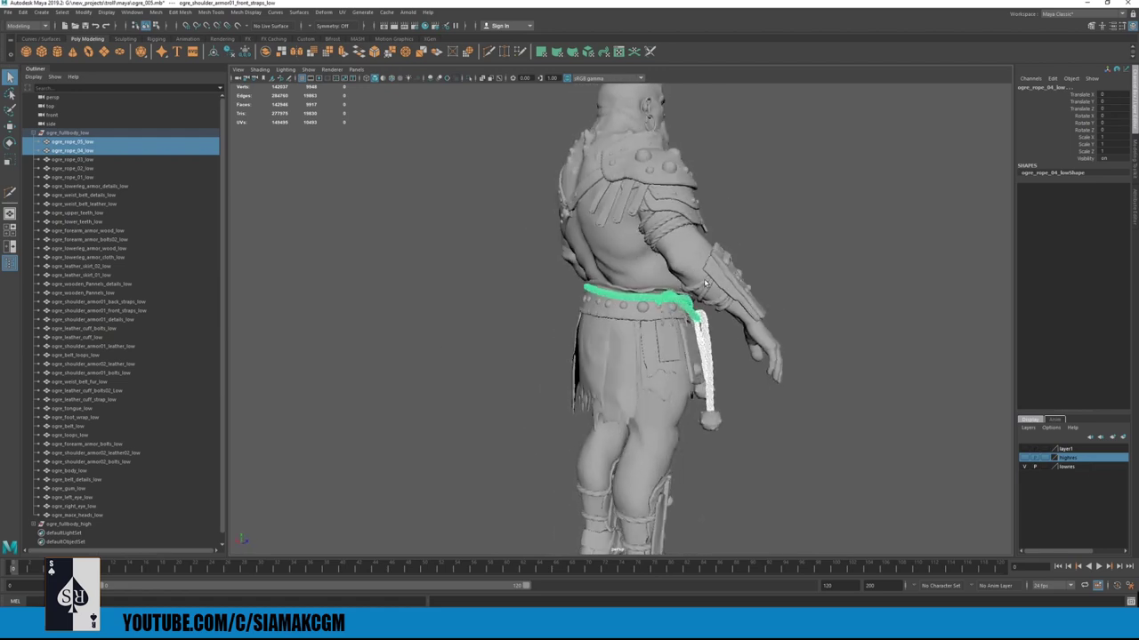
left_click_drag(818, 283, 640, 286, "alt")
right_click_drag(524, 298, 560, 304, "alt")
middle_click_drag(545, 304, 599, 325, "alt")
left_click_drag(530, 259, 526, 245, "alt")
middle_click_drag(526, 245, 602, 316, "alt")
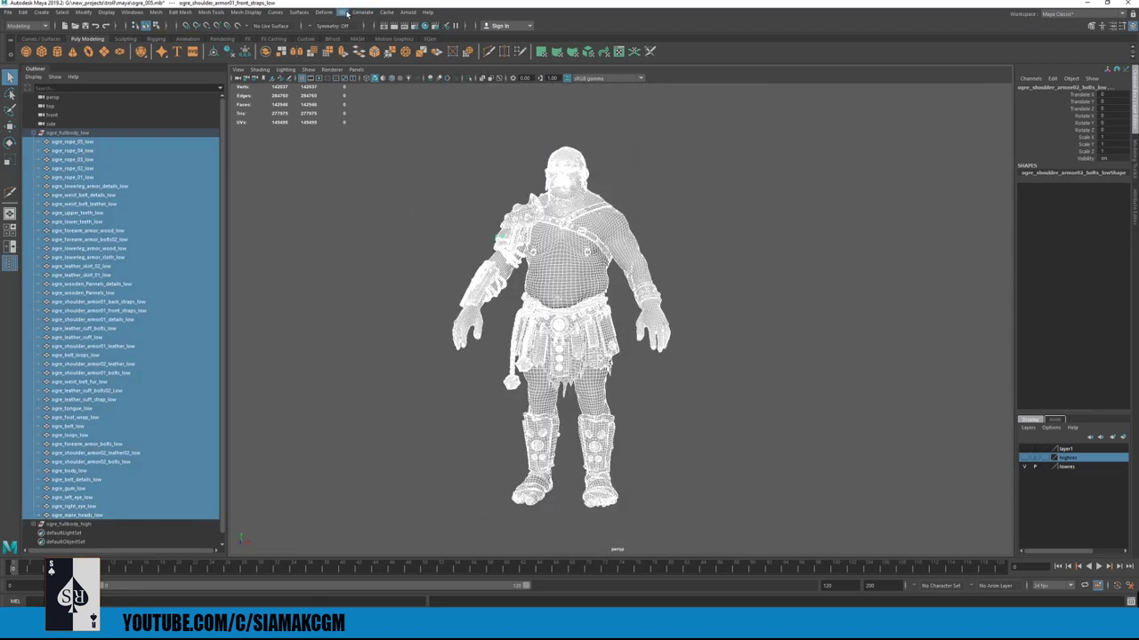
- Open the UV Editor for all the low-poly meshes and review how their UV shells are spread over the tiles
left_click(344, 12)
left_click(360, 28)
scroll(489, 302, "up", 4)
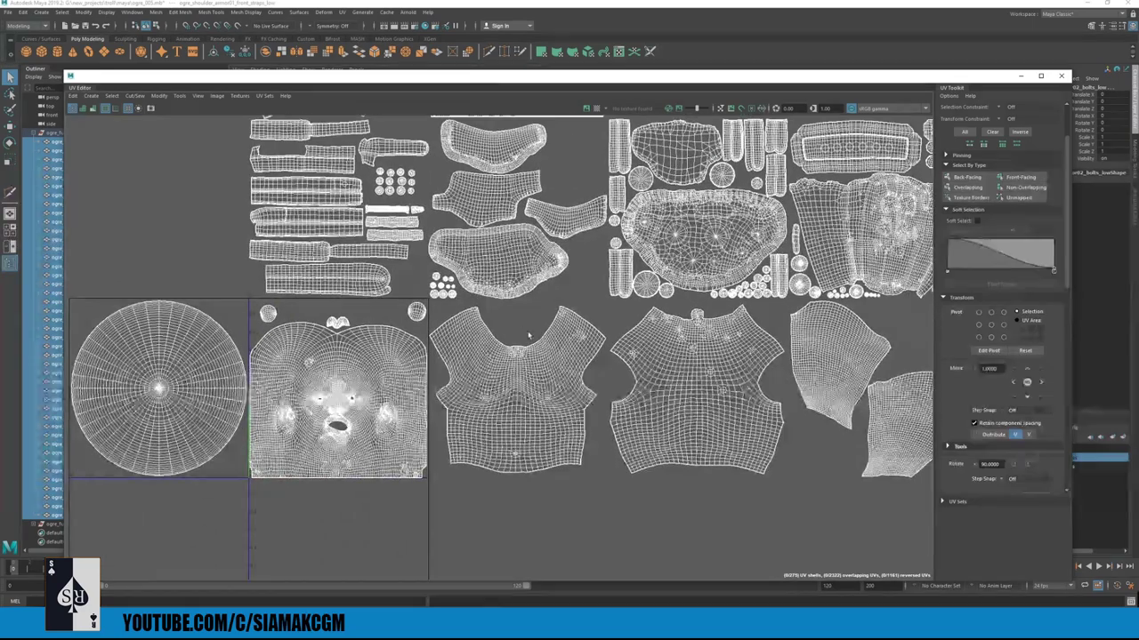
middle_click_drag(523, 330, 470, 324, "alt")
middle_click_drag(479, 400, 328, 424, "alt")
middle_click_drag(673, 398, 449, 396, "alt")
middle_click_drag(716, 406, 439, 422, "alt")
scroll(439, 421, "down", 6)
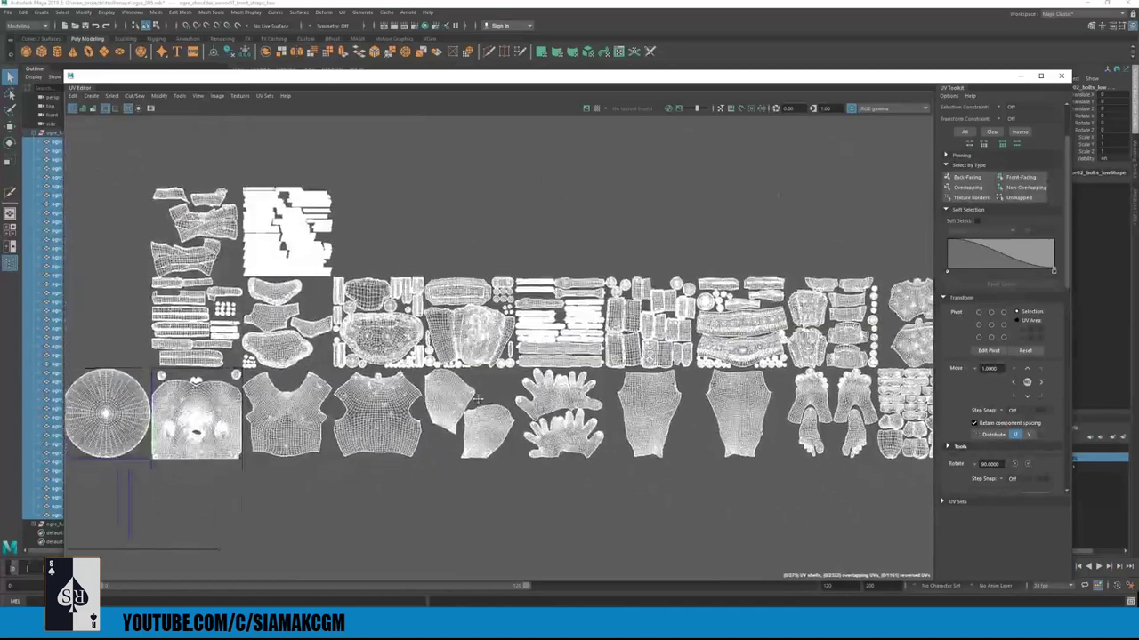
scroll(274, 387, "up", 3)
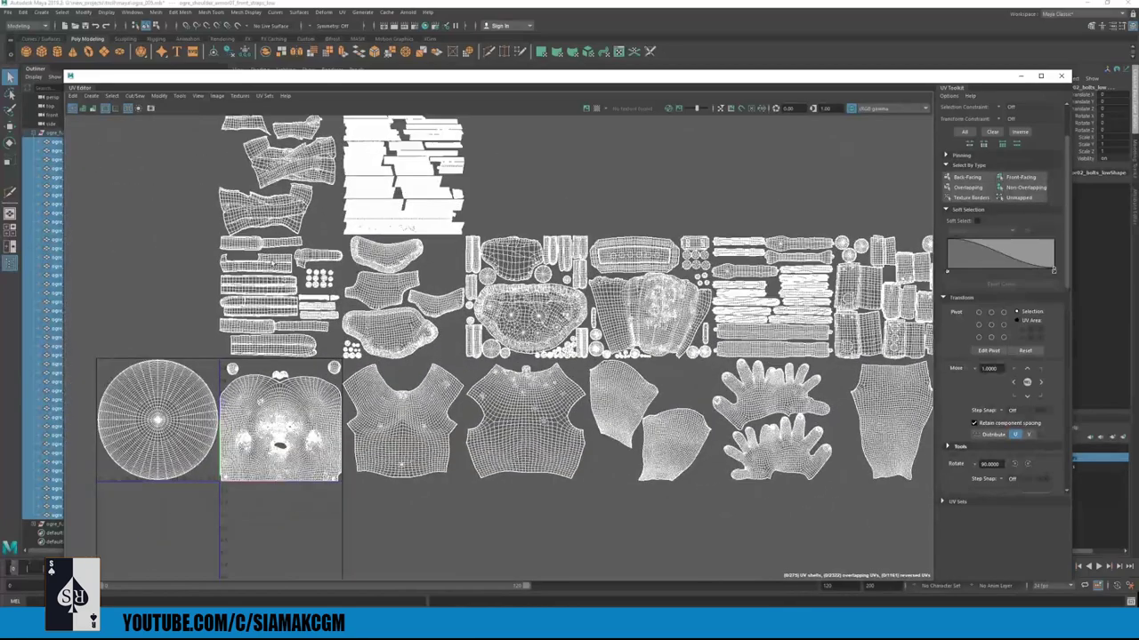
- Select the UV shells in the tile above the head and shrink the UV Editor to locate them on the model
scroll(275, 264, "up", 3)
right_click_drag(281, 280, 297, 285)
left_click_drag(278, 245, 396, 414)
right_click_drag(371, 326, 398, 328, "ctrl")
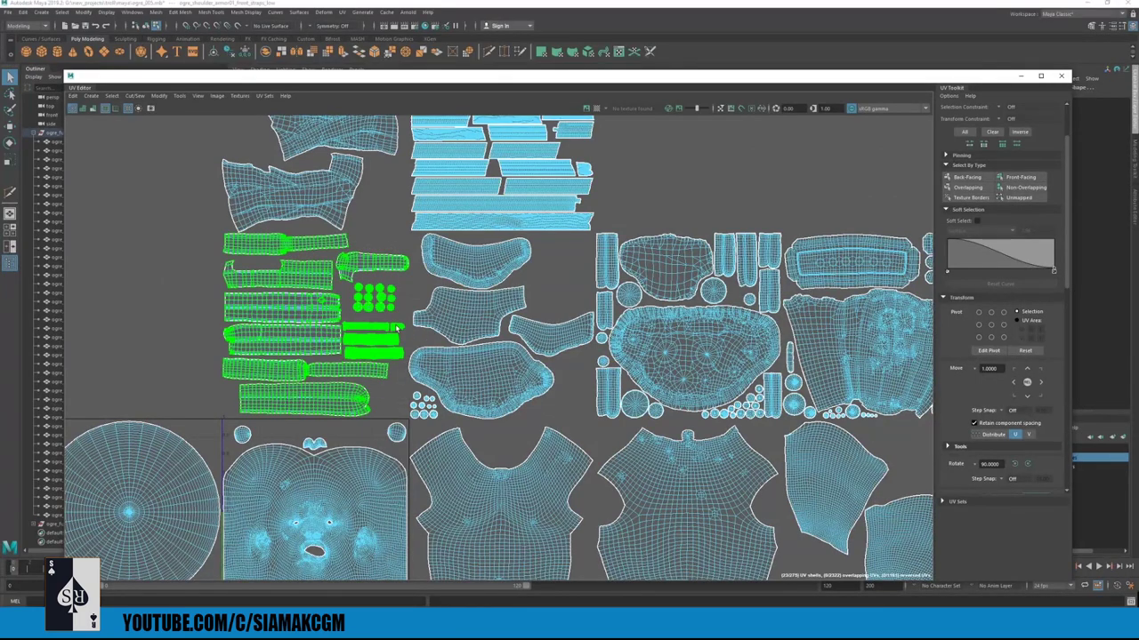
left_click_drag(65, 73, 578, 55)
middle_click_drag(412, 237, 333, 237, "alt")
scroll(400, 277, "up", 3)
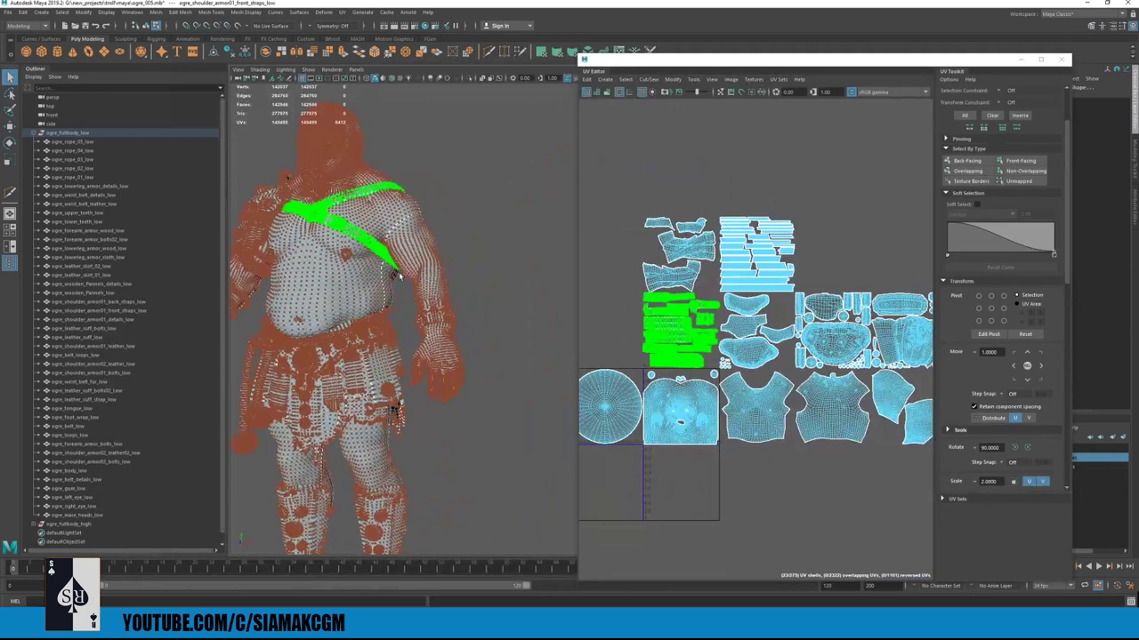
left_click_drag(366, 253, 393, 257, "alt")
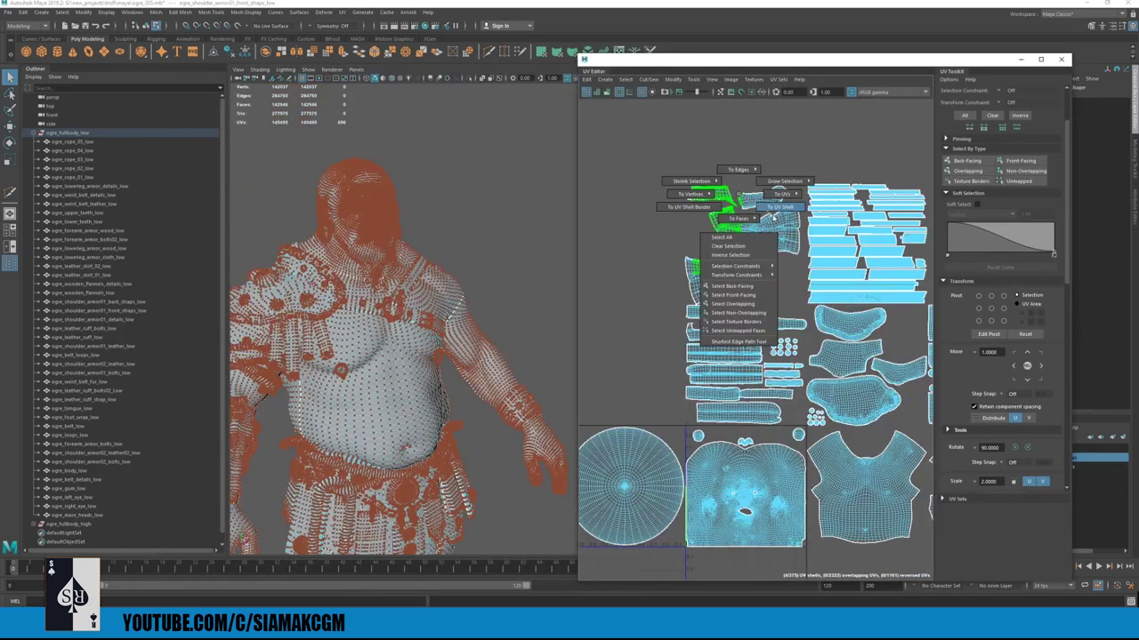
- Select the UV shells of the foot wraps in the tile above the strap shells and find them on the model
left_click(729, 231)
scroll(284, 221, "down", 3)
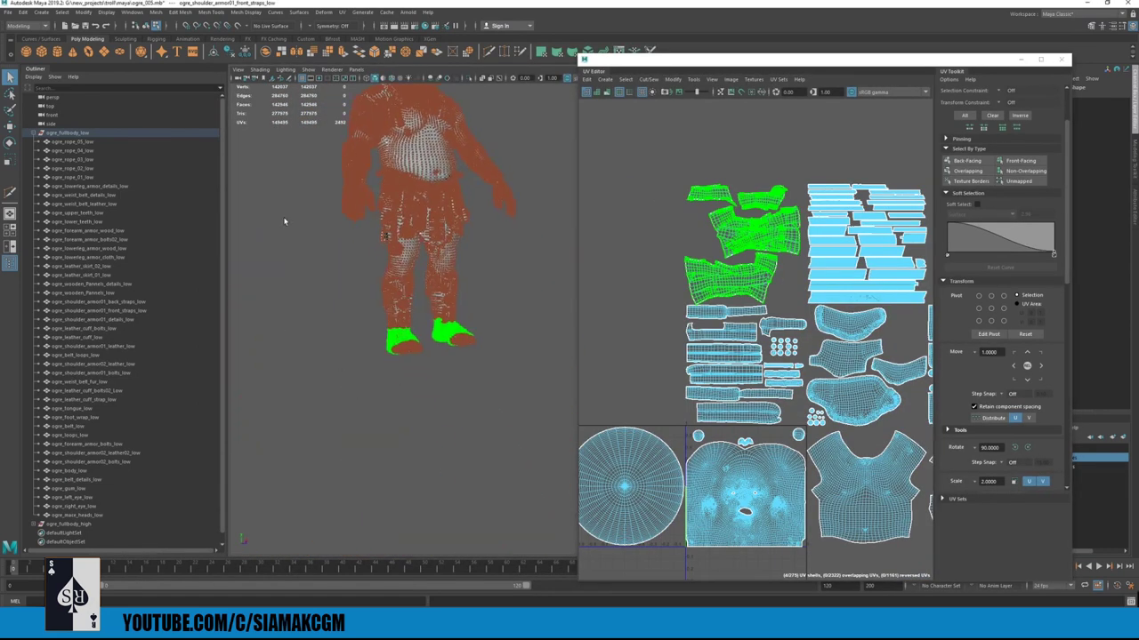
- Examine the selected foot wraps close up on the model
scroll(365, 331, "up", 4)
left_click_drag(366, 331, 346, 409, "alt")
middle_click_drag(346, 410, 429, 364, "alt")
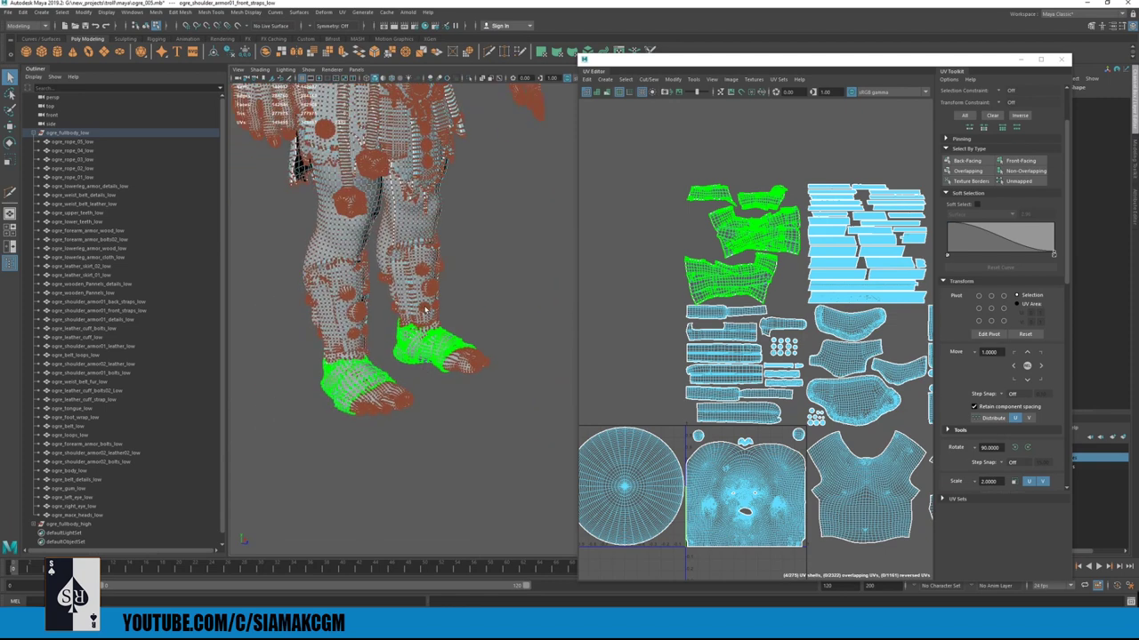
- Select the UV shells in the tile of narrow strips above the shoulder-armor tile and locate them on the model
middle_click_drag(789, 298, 643, 332, "alt")
left_click_drag(673, 196, 779, 316)
right_click(810, 171, "ctrl")
middle_click_drag(528, 187, 498, 356, "alt")
left_click_drag(498, 356, 356, 306, "alt")
right_click_drag(356, 307, 315, 286, "alt")
left_click_drag(316, 287, 343, 278, "alt")
middle_click_drag(698, 397, 713, 354, "alt")
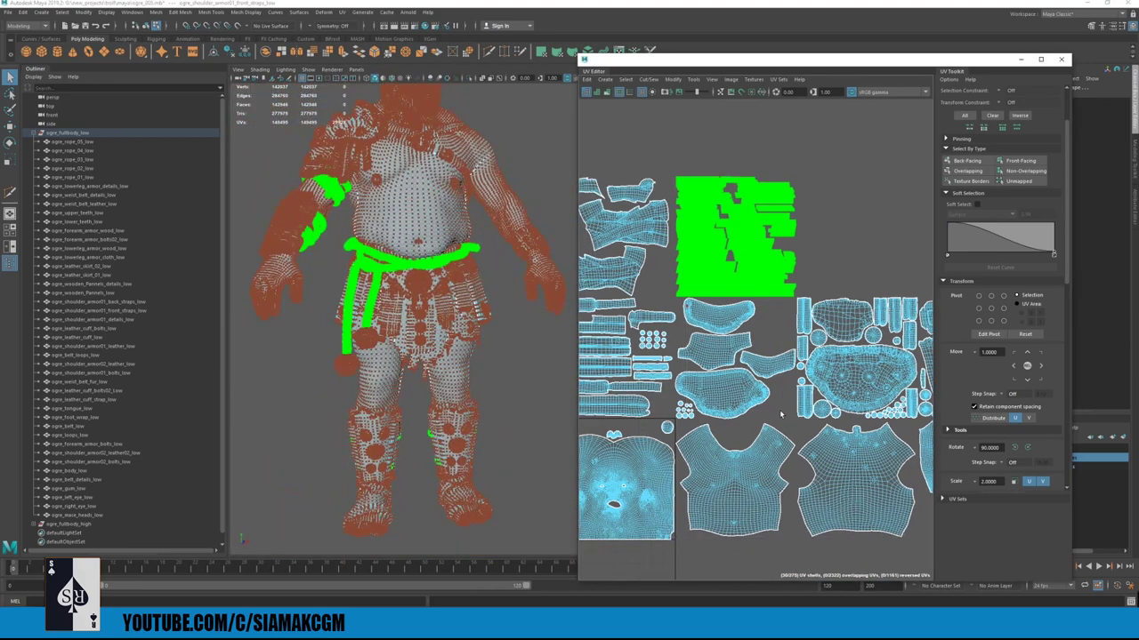
- Select the lower shoulder armor's leather and bolt UV shells and examine those parts close up on the arm
left_click_drag(781, 414, 781, 414)
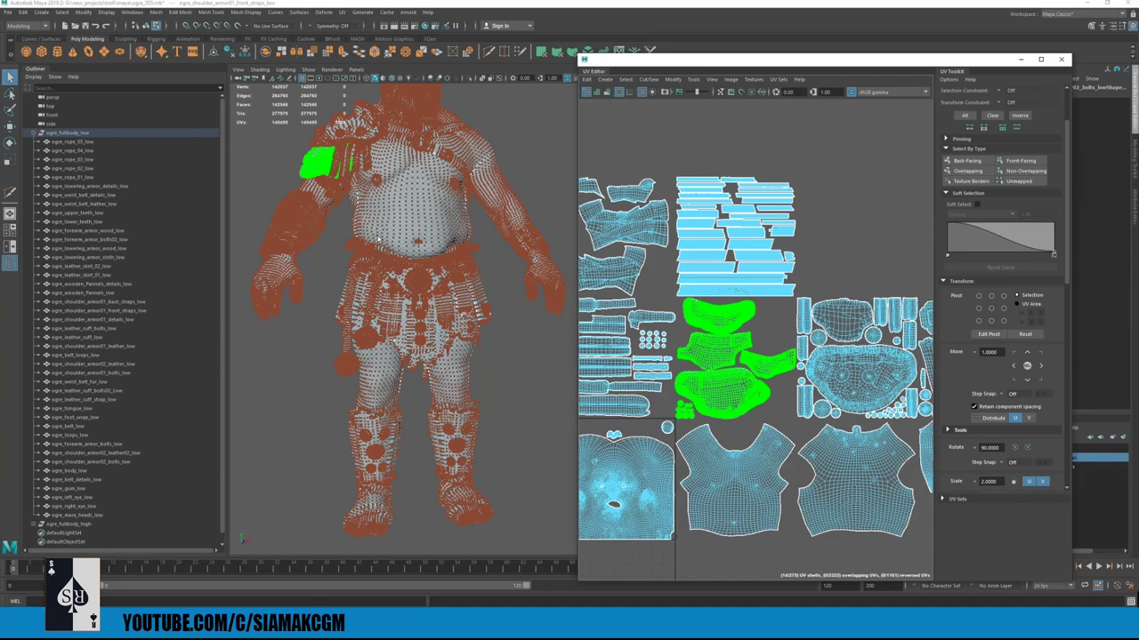
key("f")
left_click_drag(442, 211, 486, 331, "alt")
middle_click_drag(486, 331, 388, 332, "alt")
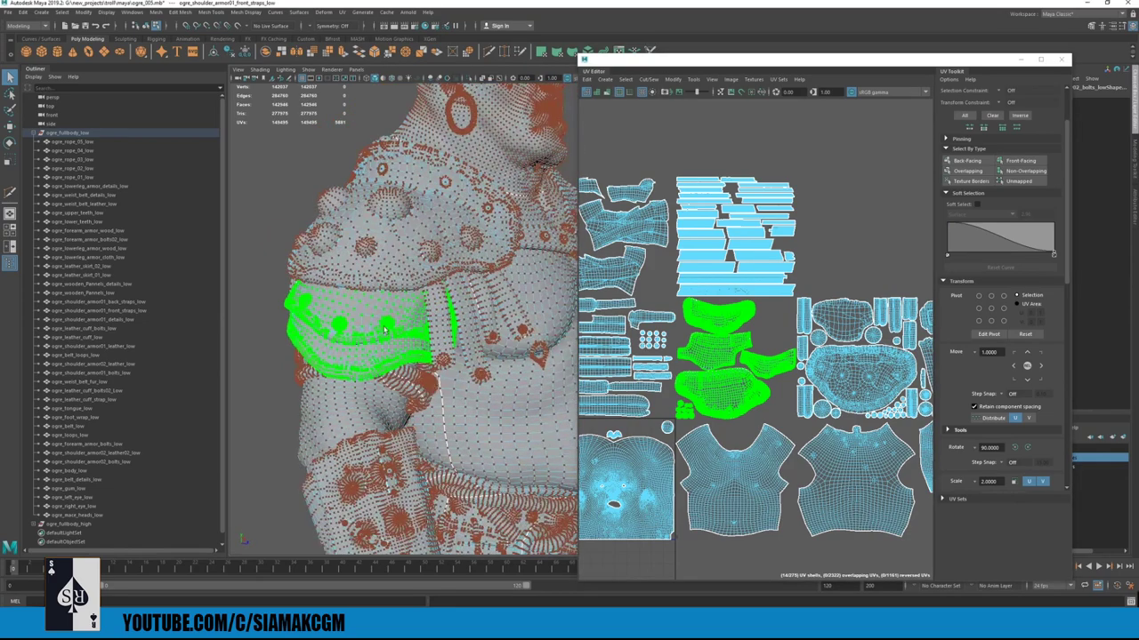
middle_click_drag(359, 369, 267, 272, "alt")
right_click_drag(267, 271, 413, 267, "alt")
middle_click_drag(413, 266, 465, 379, "alt")
key("f")
left_click_drag(316, 280, 374, 303, "alt")
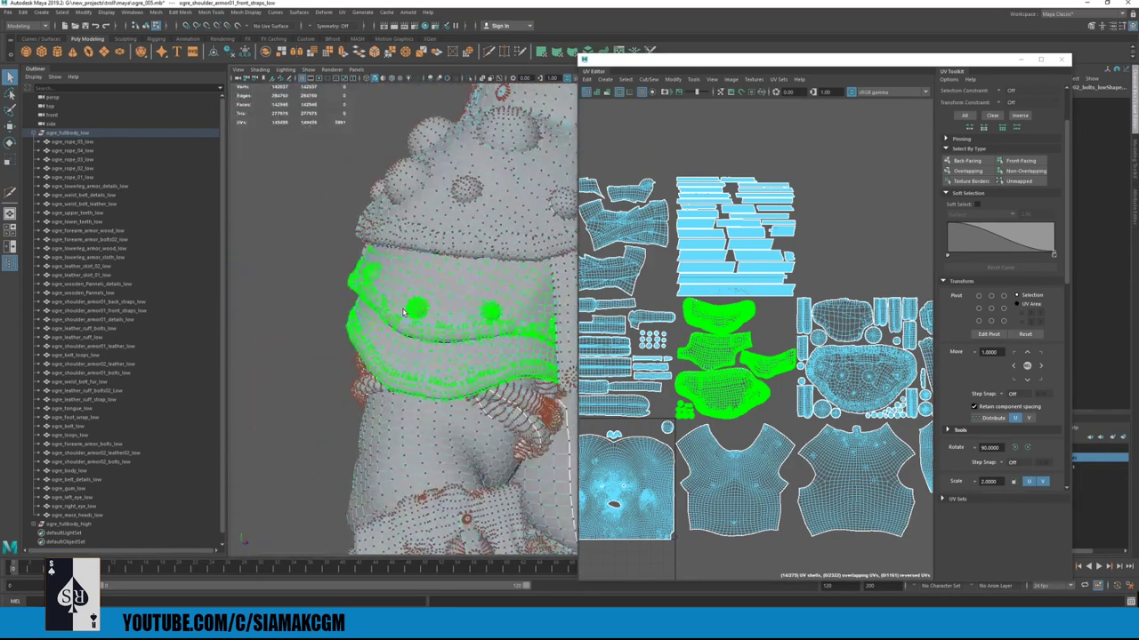
right_click_drag(374, 302, 423, 358, "alt")
left_click_drag(425, 358, 377, 342, "alt")
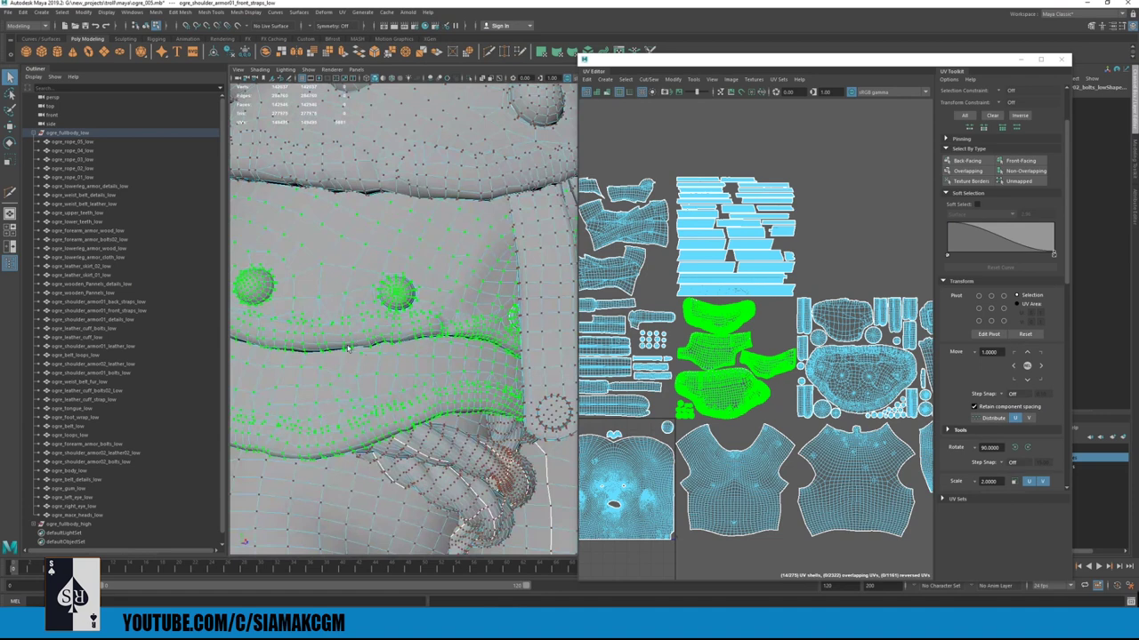
left_click(396, 295)
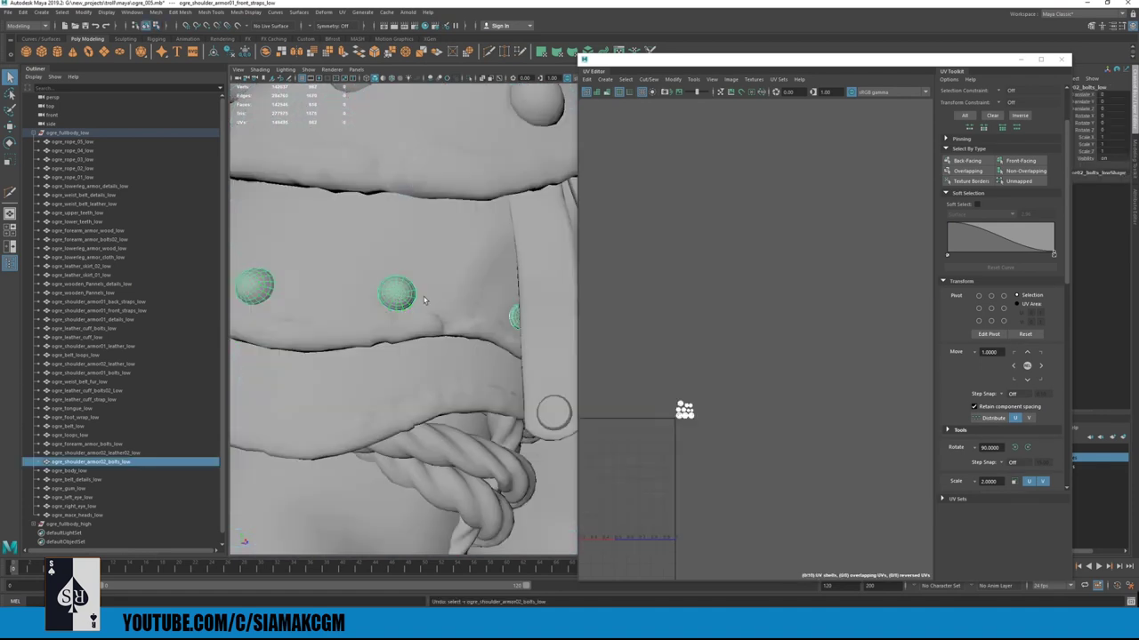
key("ctrl+z")
- Select the complete UV shells of the upper shoulder armor, including its straps and details, and examine them on the model
scroll(773, 364, "down", 1)
scroll(773, 364, "up", 2)
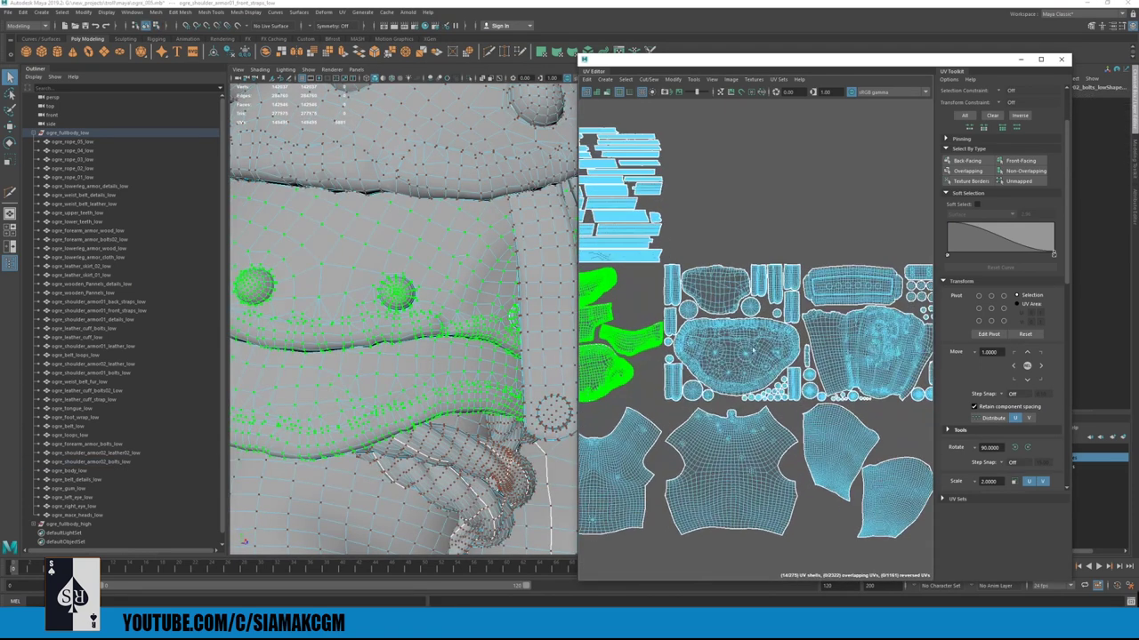
left_click_drag(798, 400, 800, 402)
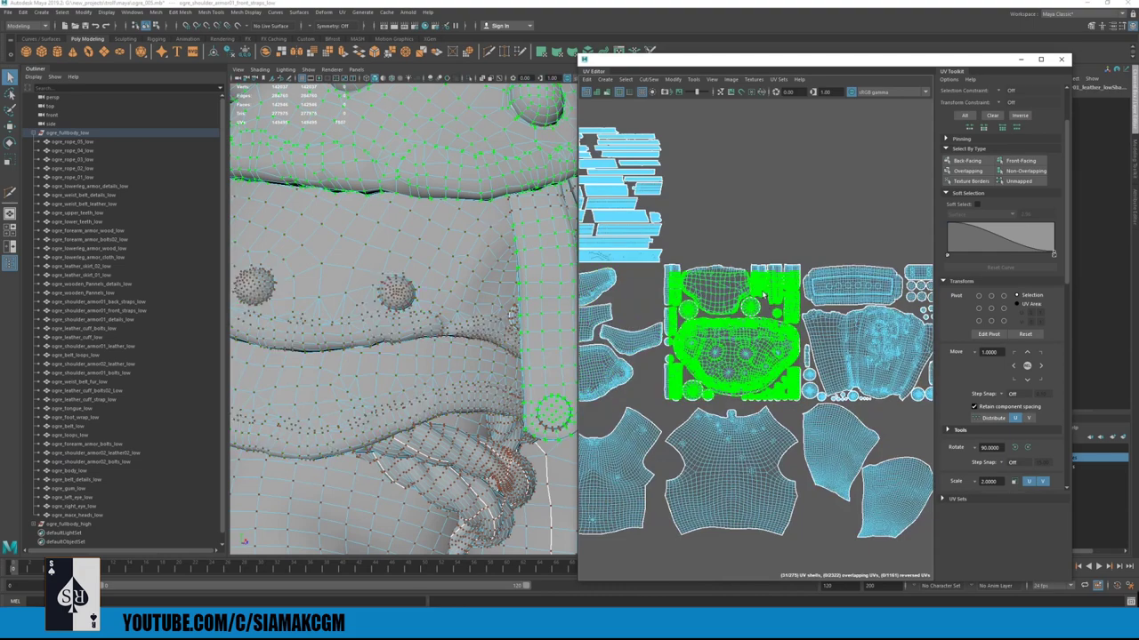
right_click_drag(731, 268, 772, 281, "ctrl")
scroll(482, 237, "down", 5)
middle_click_drag(481, 237, 278, 213, "alt")
left_click_drag(279, 214, 387, 229, "alt")
scroll(437, 206, "up", 5)
middle_click_drag(437, 206, 454, 271, "alt")
scroll(437, 259, "up", 3)
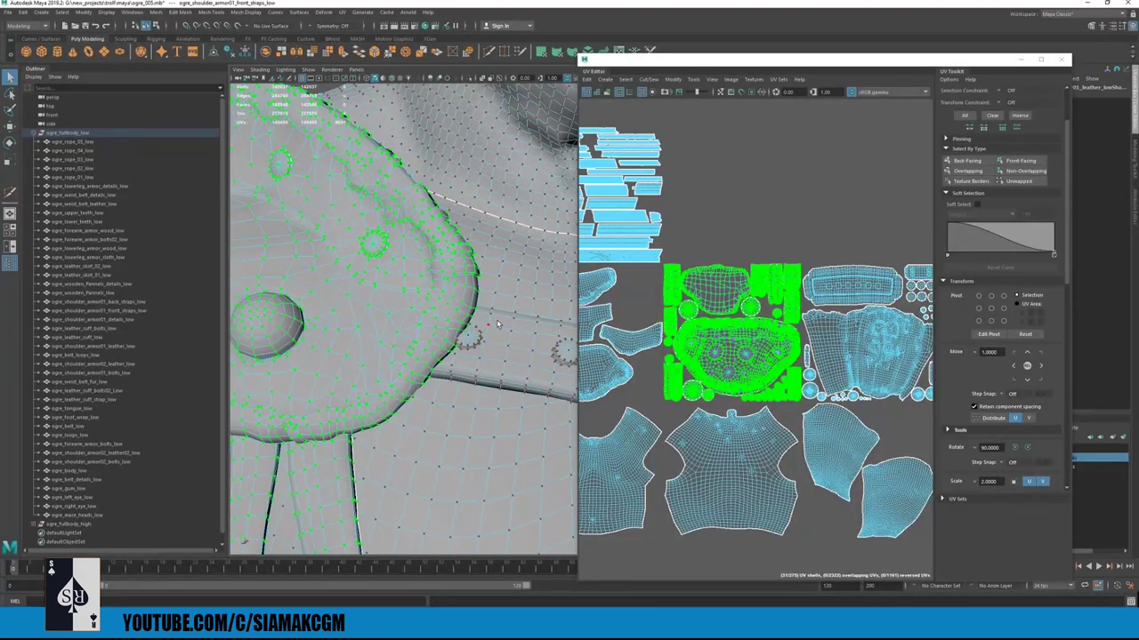
scroll(498, 324, "down", 5)
scroll(735, 308, "down", 3)
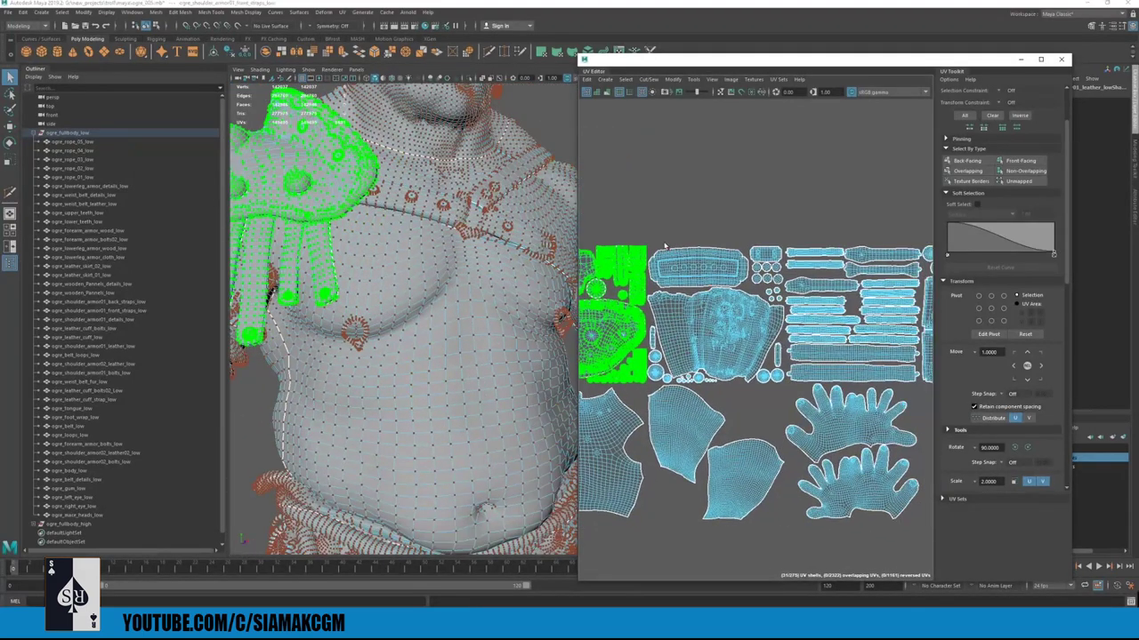
- Select the UV shells in the shared forearm armor and leather cuff tile and examine the cuff on the wrist
left_click(767, 379)
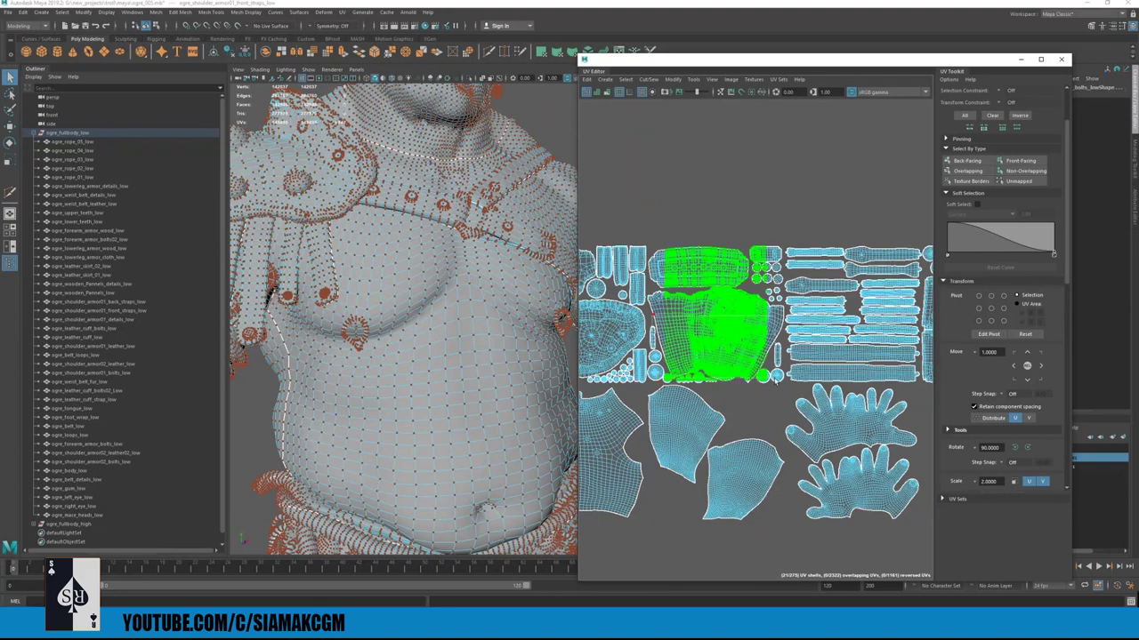
right_click_drag(727, 150, 770, 165, "ctrl")
scroll(480, 311, "down", 5)
left_click_drag(395, 347, 409, 320, "alt")
scroll(431, 258, "up", 8)
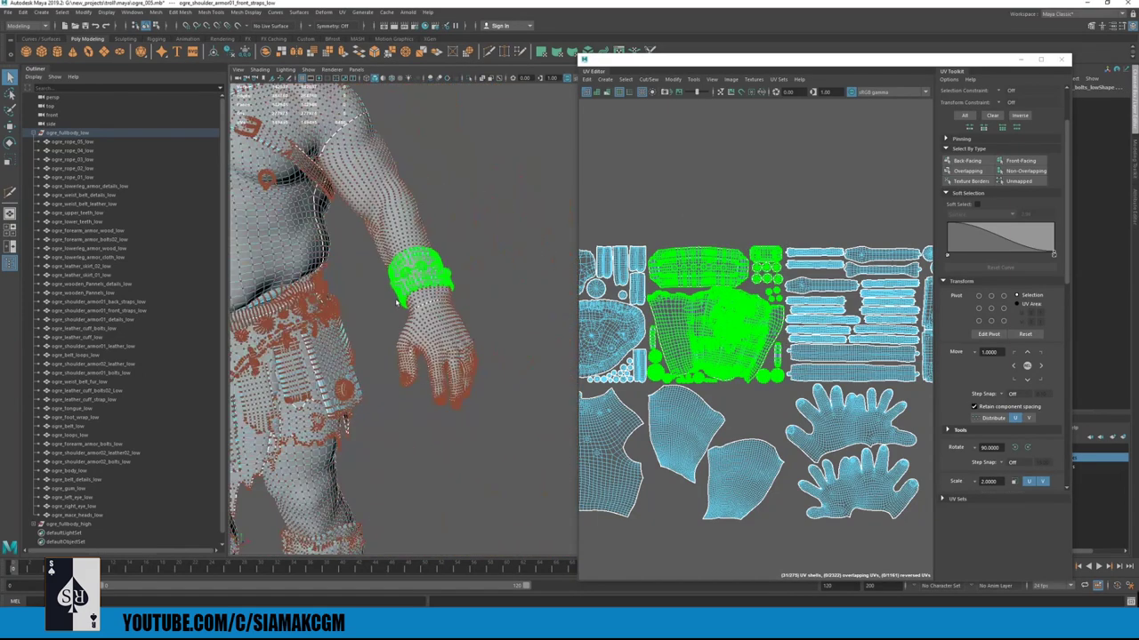
left_click_drag(444, 283, 438, 234, "alt")
middle_click_drag(439, 234, 472, 335, "alt")
scroll(473, 336, "up", 5)
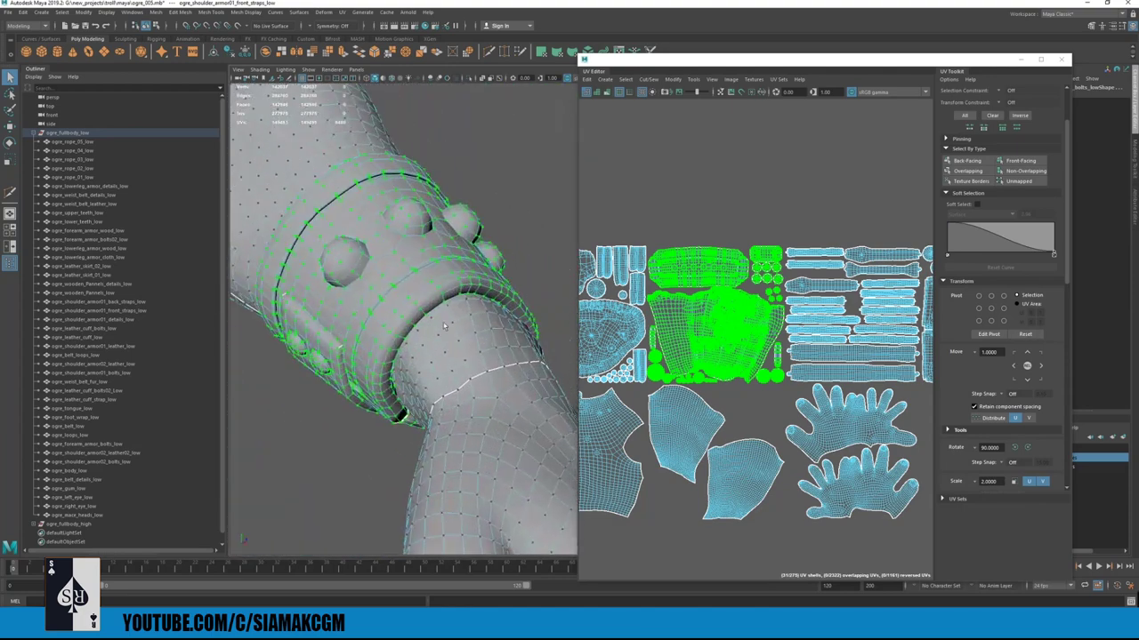
- Select the leather cuff's strap and both of its bolt meshes to check their UV shells
left_click(472, 336)
left_click(317, 360)
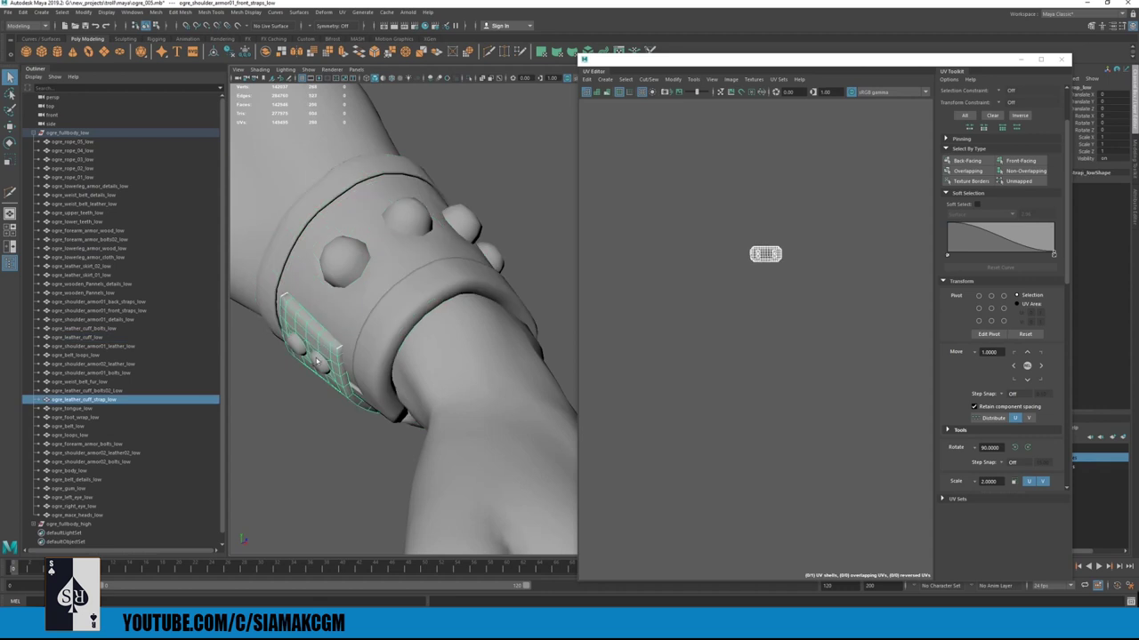
left_click(319, 363)
left_click(336, 253)
left_click_drag(336, 258, 341, 325, "alt")
left_click(323, 277, "shift")
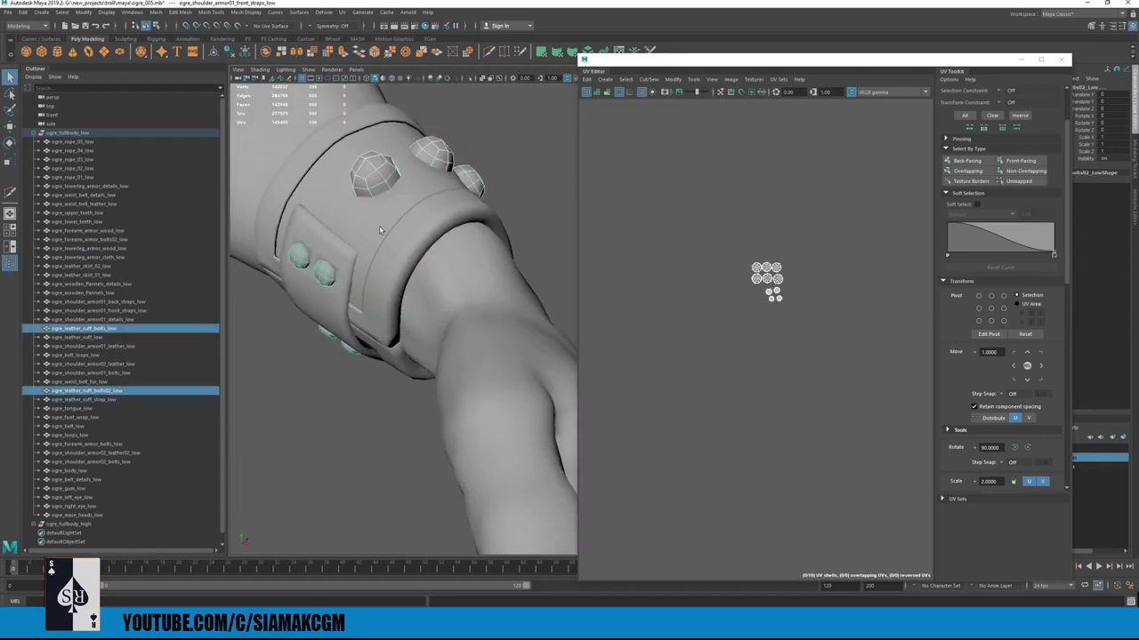
left_click_drag(381, 264, 396, 240, "alt")
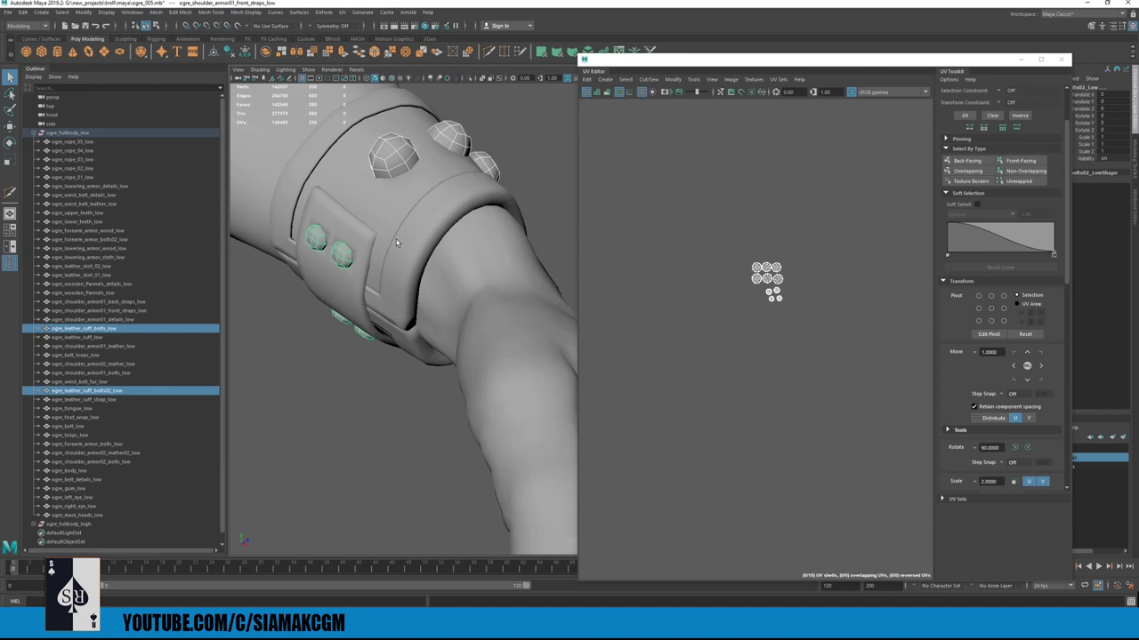
- Isolate the cuff's two bolt meshes, look them over from several sides, and restore the hidden meshes
key("alt+h")
left_click_drag(416, 241, 481, 275, "alt")
middle_click_drag(482, 280, 330, 272, "alt")
left_click_drag(330, 272, 427, 353, "alt")
middle_click_drag(427, 353, 386, 332, "alt")
left_click_drag(386, 332, 405, 289, "alt")
left_click_drag(431, 250, 396, 209, "alt")
left_click_drag(358, 276, 403, 222, "alt")
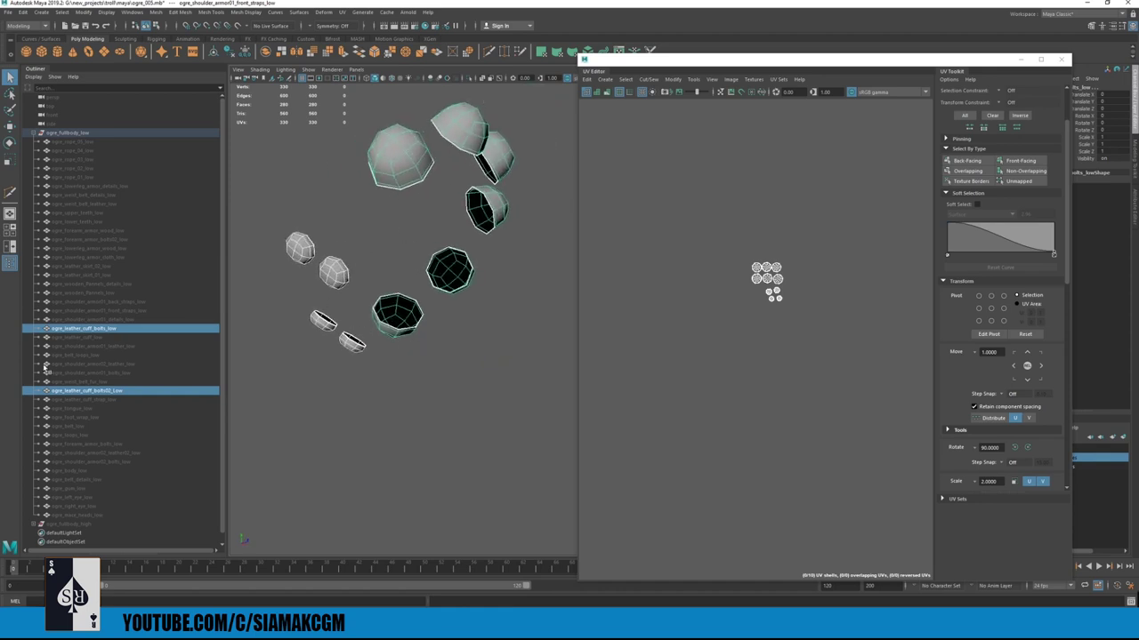
right_click_drag(478, 298, 455, 283, "alt")
left_click_drag(455, 283, 435, 275, "alt")
key("ctrl+z")
key("ctrl+z")
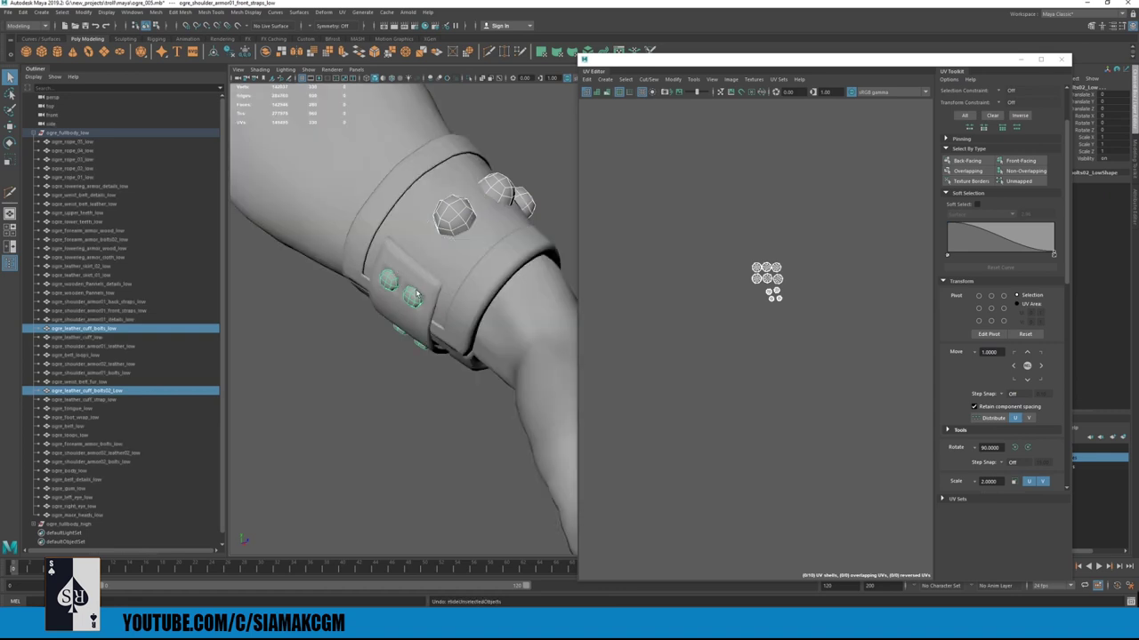
- Isolate the leather cuff together with its strap and inspect their geometry and UV shells
left_click(420, 288)
left_click(475, 246, "shift")
key("alt+h")
left_click_drag(473, 249, 363, 303, "alt")
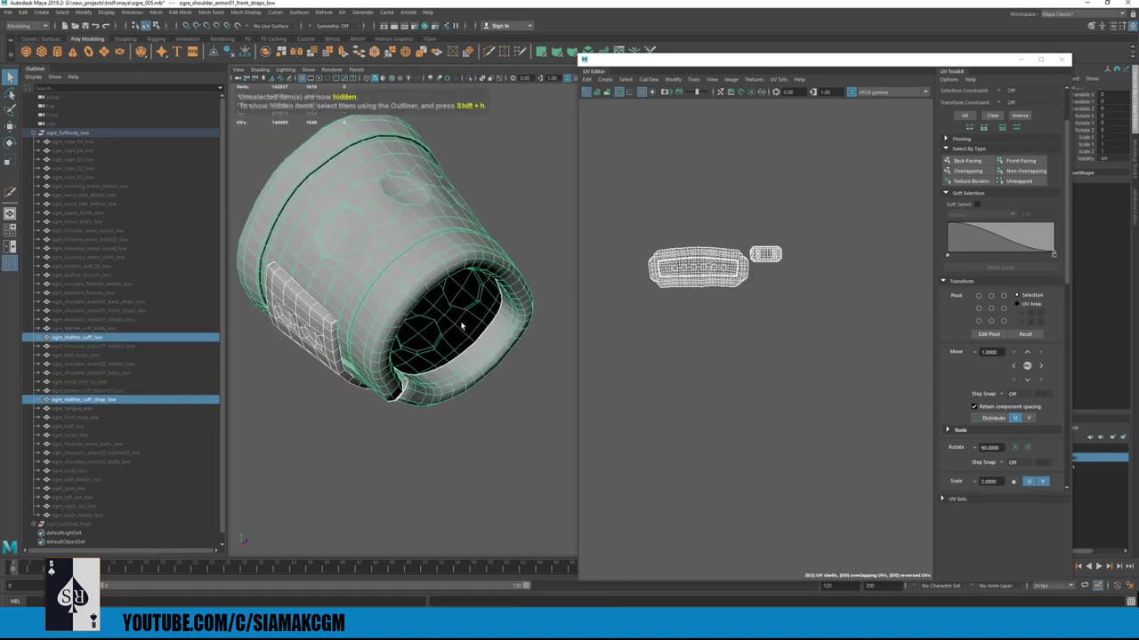
middle_click_drag(363, 302, 437, 280, "alt")
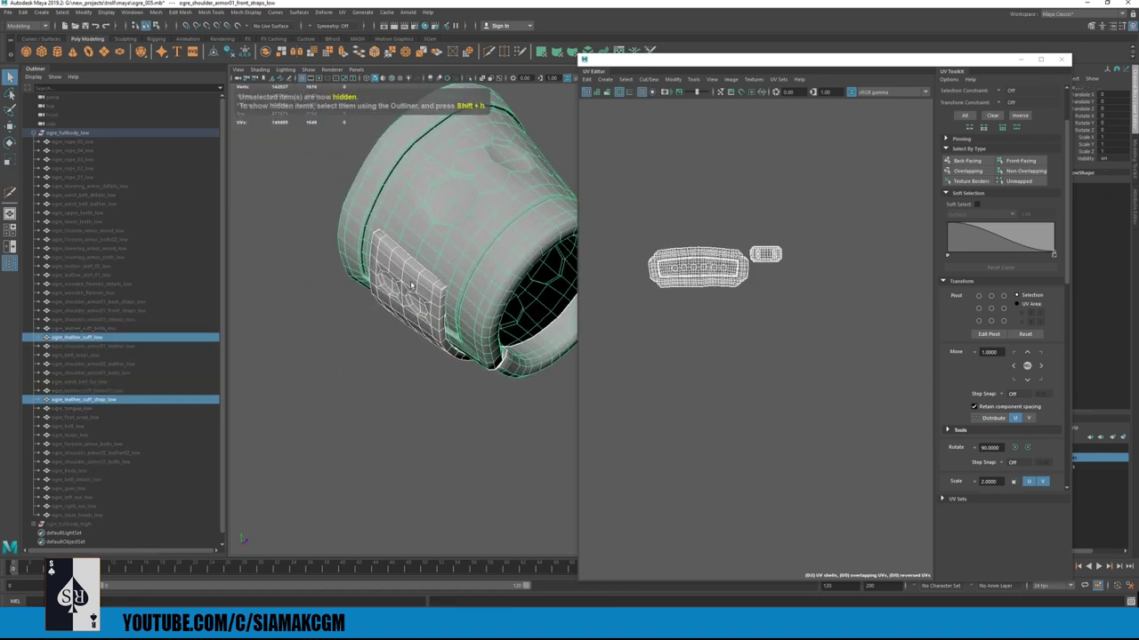
- Try moving the strap away from the leather cuff, and undo back to the full model
left_click(411, 284)
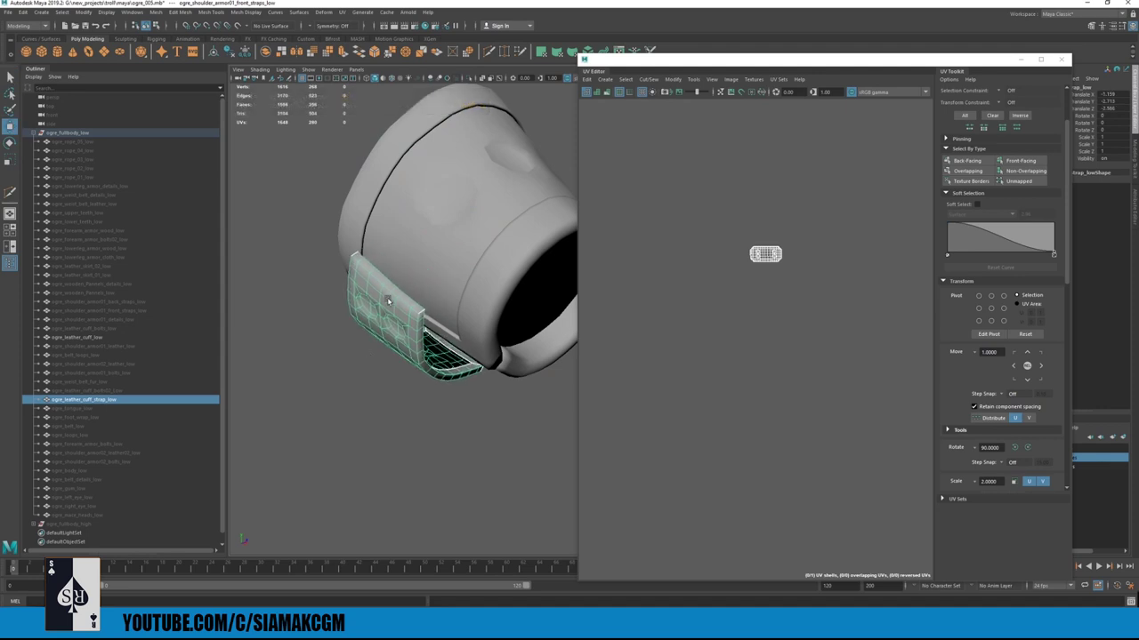
key("ctrl+z")
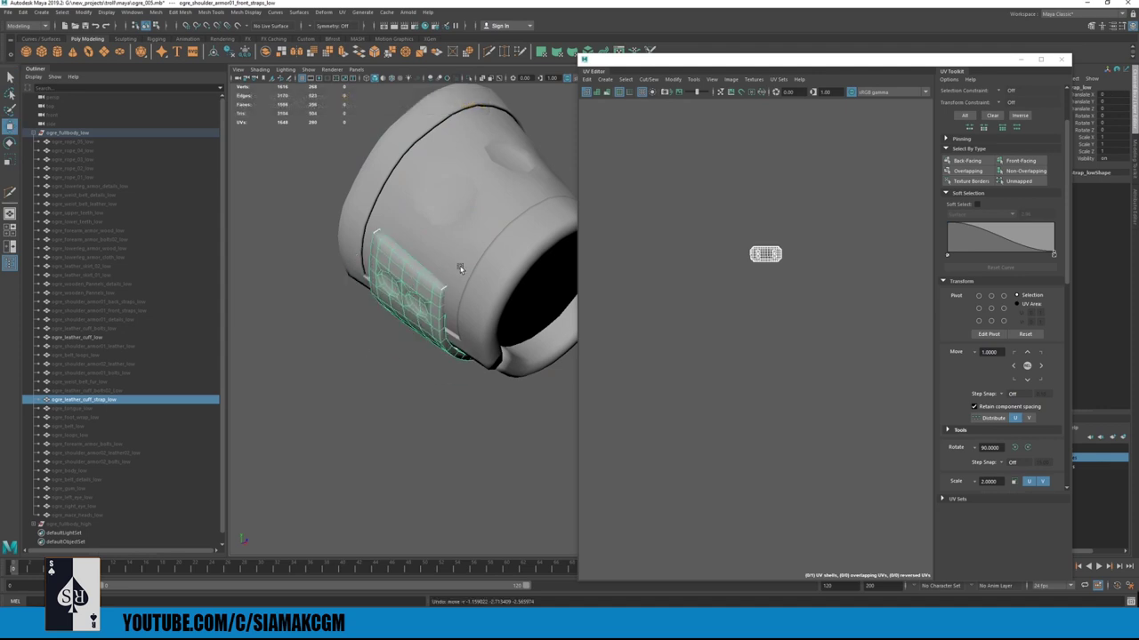
left_click(464, 245)
left_click(408, 303)
left_click(457, 228)
left_click(383, 384)
key("ctrl+z")
key("ctrl+z")
key("ctrl+z")
key("ctrl+z")
key("ctrl+z")
key("ctrl+z")
- Select the wooden forearm armor and both of its bolt meshes to review their UV shells
left_click_drag(380, 285, 386, 286, "alt")
right_click_drag(385, 286, 320, 289, "alt")
middle_click_drag(321, 289, 391, 318, "alt")
right_click_drag(392, 318, 347, 322, "alt")
left_click(454, 318, "shift")
middle_click_drag(346, 322, 516, 335, "alt")
left_click_drag(371, 305, 340, 391, "alt")
left_click(310, 308, "shift")
key("q")
left_click(326, 303)
left_click(327, 304, "shift")
left_click(316, 395, "shift")
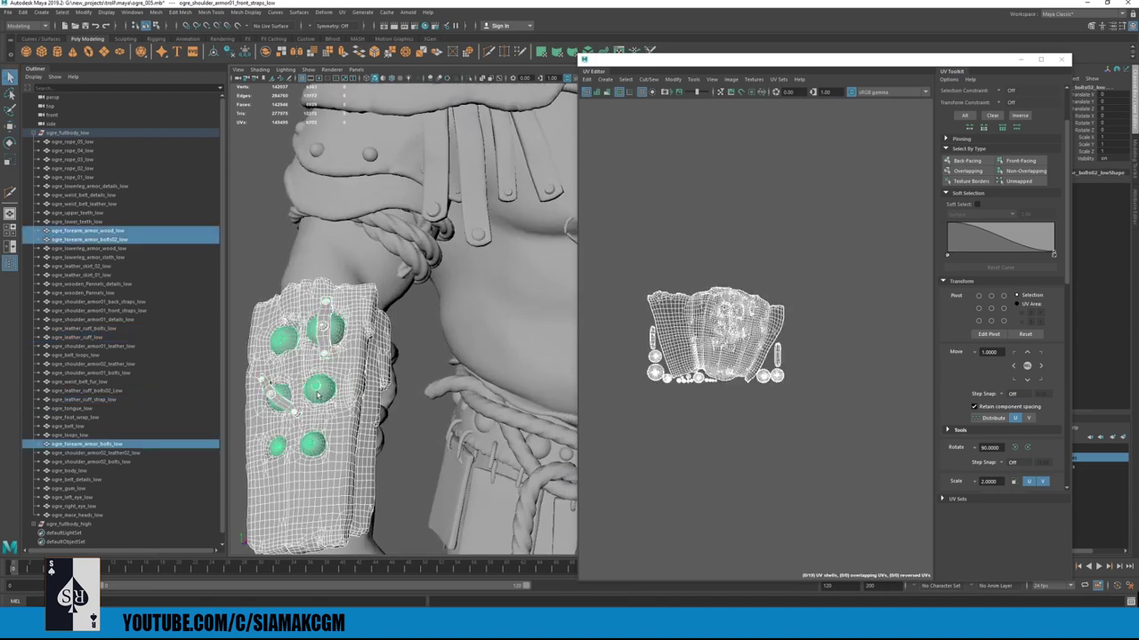
- Add the leather cuff, its strap and its bolts to the forearm armor selection and review their shared UV tile
right_click_drag(436, 350, 427, 354, "alt")
left_click_drag(427, 354, 472, 314, "alt")
middle_click_drag(472, 314, 371, 314, "alt")
right_click_drag(371, 315, 356, 307, "alt")
middle_click_drag(356, 307, 435, 296, "alt")
left_click_drag(436, 295, 523, 416, "shift")
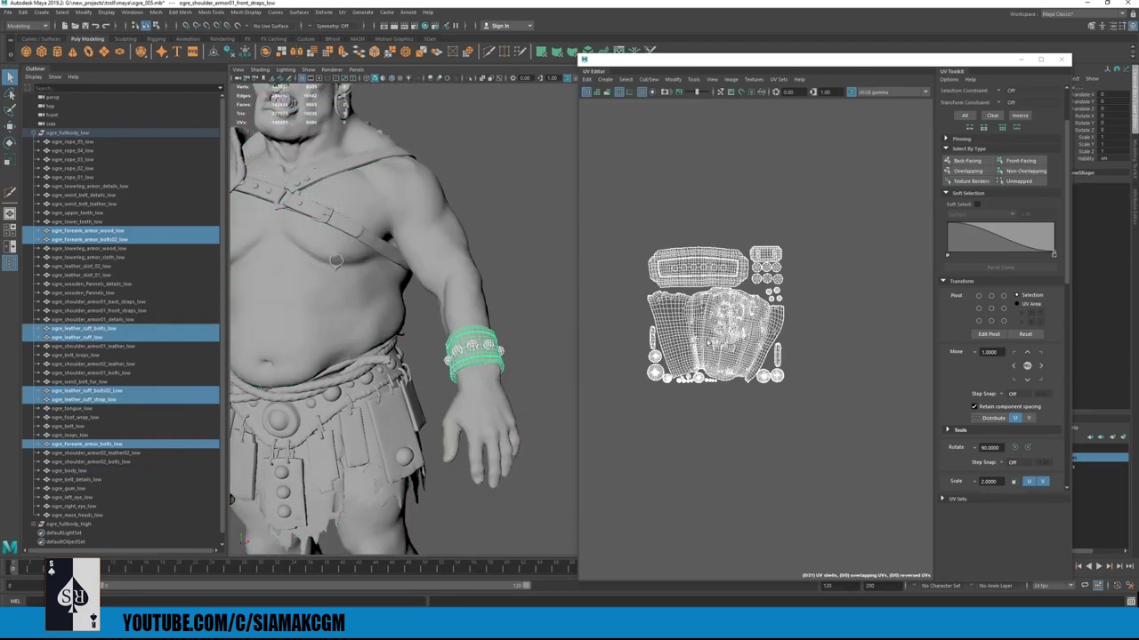
right_click_drag(595, 359, 569, 359, "alt")
right_click_drag(391, 298, 274, 300, "alt")
middle_click_drag(381, 244, 315, 183, "alt")
right_click_drag(315, 183, 308, 143, "alt")
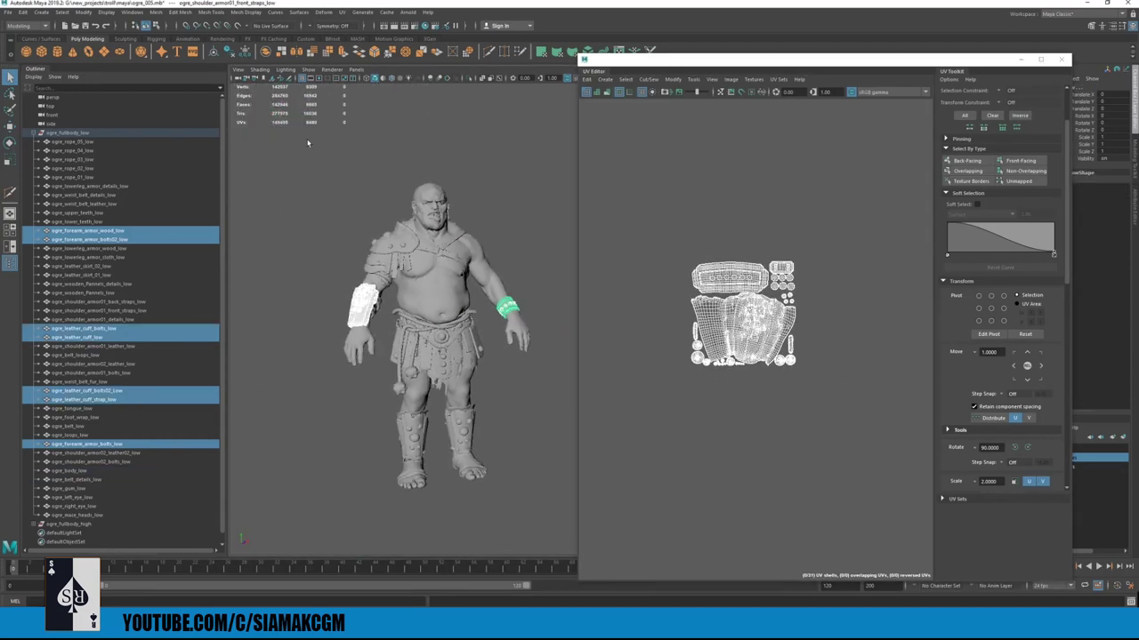
- Select all the low-poly meshes and the complete UV shells in the tile above the hands
left_click_drag(300, 127, 552, 484)
middle_click_drag(756, 302, 605, 292, "alt")
right_click_drag(605, 291, 658, 286, "alt")
middle_click_drag(659, 286, 701, 288, "alt")
key("F12")
left_click_drag(657, 195, 762, 395)
right_click_drag(732, 224, 707, 240, "ctrl")
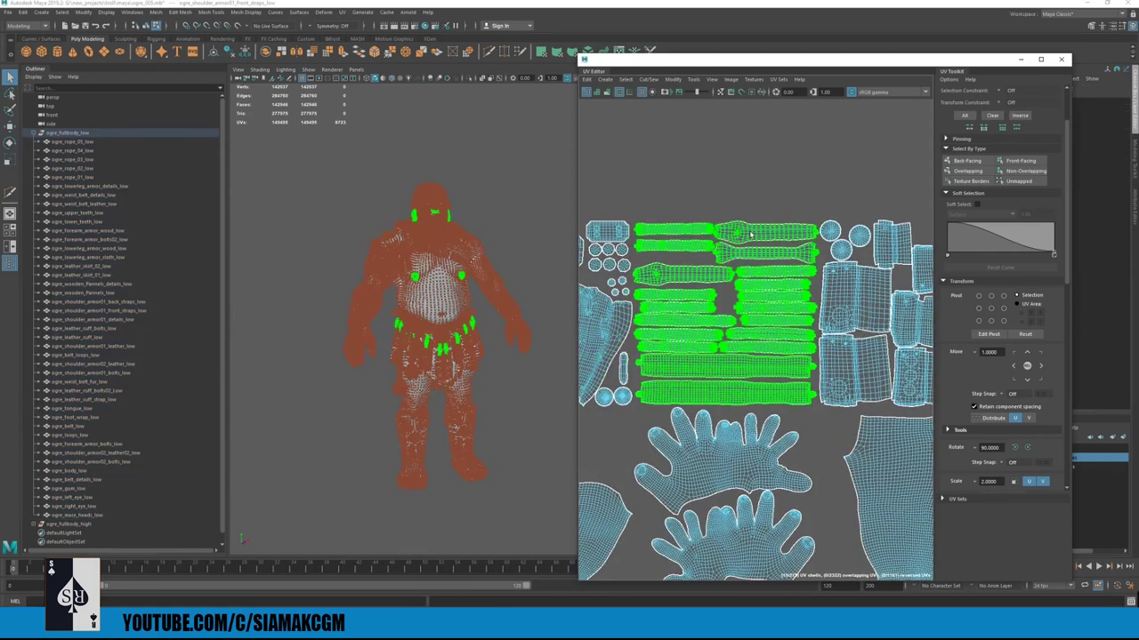
- Examine the selected belt loops and rings close up around the waist and on the upper body
middle_click_drag(525, 262, 444, 267, "alt")
right_click_drag(444, 267, 534, 313, "alt")
middle_click_drag(321, 284, 374, 267, "alt")
right_click_drag(302, 284, 371, 289, "alt")
scroll(404, 319, "up", 10)
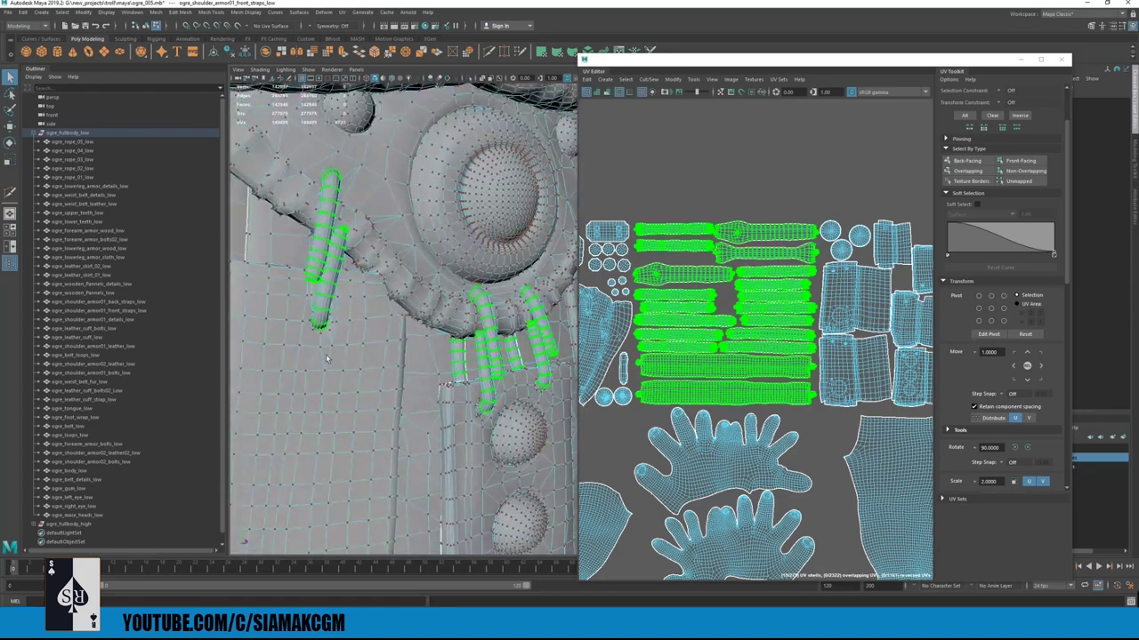
scroll(403, 350, "down", 5)
left_click_drag(404, 346, 433, 261, "alt")
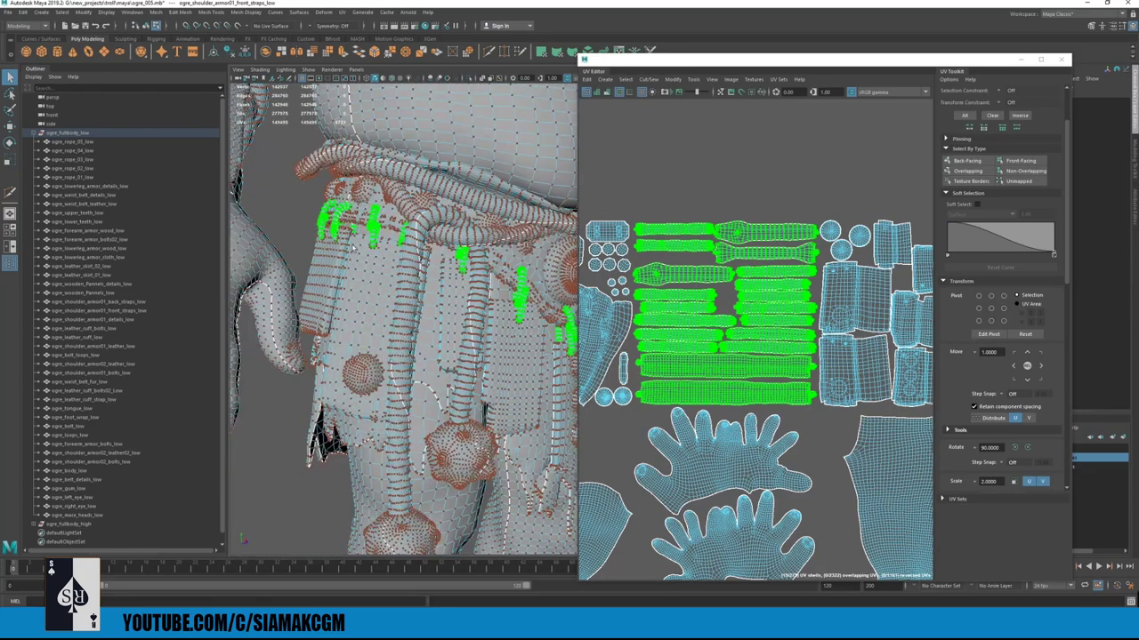
scroll(354, 248, "down", 4)
middle_click_drag(354, 248, 400, 391, "alt")
scroll(410, 285, "down", 4)
middle_click_drag(427, 106, 404, 245, "alt")
scroll(356, 285, "down", 3)
middle_click_drag(318, 290, 401, 94, "alt")
middle_click_drag(391, 302, 410, 201, "alt")
left_click_drag(392, 293, 427, 286, "alt")
- Select the complete UV shells in the wooden panels tile and find the panels around the waist
middle_click_drag(807, 276, 685, 282, "alt")
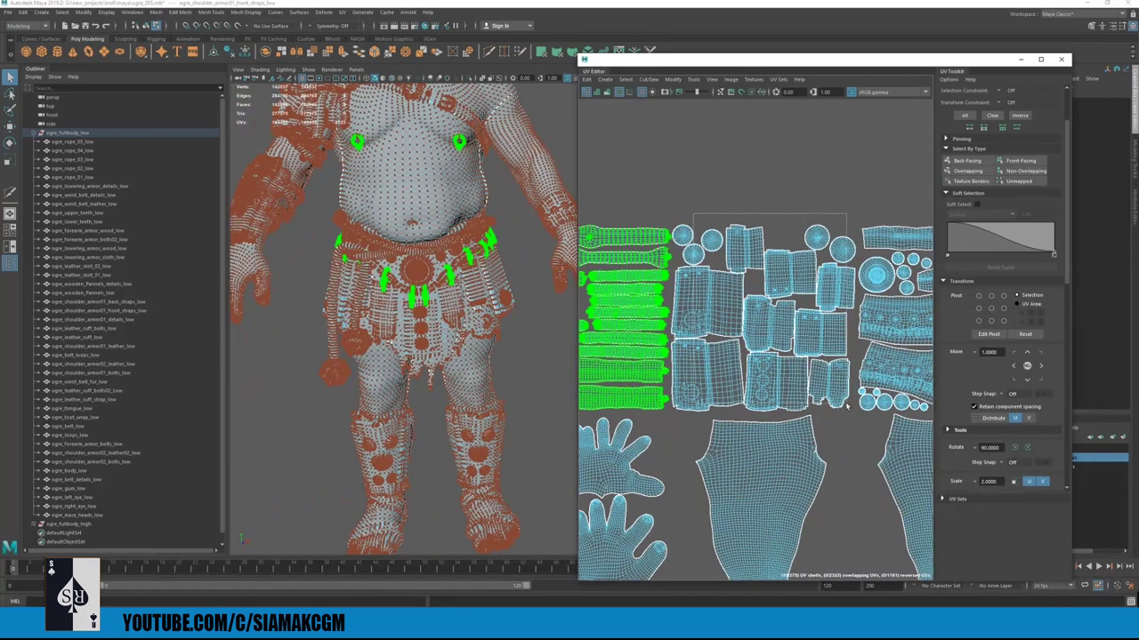
left_click_drag(846, 406, 846, 408)
right_click_drag(436, 283, 487, 304, "ctrl")
right_click_drag(427, 307, 498, 312, "alt")
mouse_move(356, 316)
left_mouse_down("alt")
mouse_move(444, 311)
mouse_move(356, 293)
left_mouse_up("alt")
right_click_drag(374, 338, 462, 359, "alt")
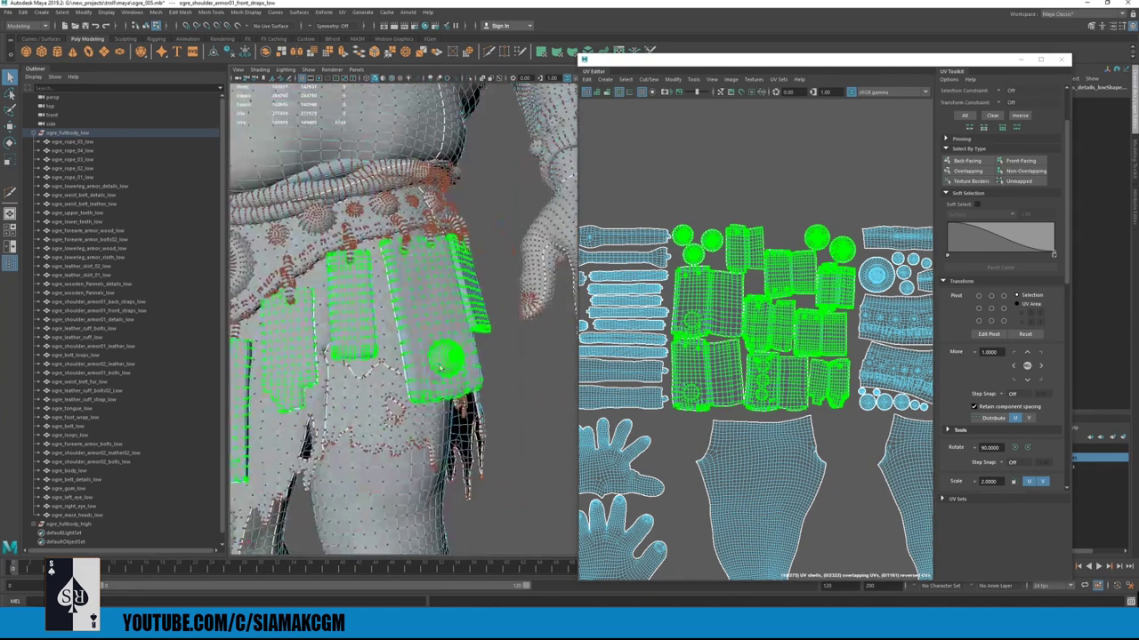
middle_click_drag(388, 272, 470, 233, "alt")
- Return to object mode and isolate the waist parts on the model to look over their geometry
key("F8")
left_click(443, 263)
key("alt+h")
left_click_drag(470, 282, 376, 317, "alt")
middle_click_drag(392, 298, 443, 284, "alt")
left_click_drag(387, 312, 498, 331, "alt")
key("ctrl+shift+h")
left_click(347, 357)
left_click_drag(329, 359, 389, 362, "alt")
key("alt+h")
mouse_move(471, 359)
left_mouse_down("alt")
mouse_move(368, 369)
mouse_move(448, 378)
mouse_move(440, 354)
mouse_move(463, 363)
left_mouse_up("alt")
- Isolate the wooden panels together with their round details and review each mesh's UV shells
key("ctrl+shift+h")
left_click(429, 357, "shift")
key("alt+h")
right_click_drag(463, 363, 522, 385, "alt")
left_click(521, 386)
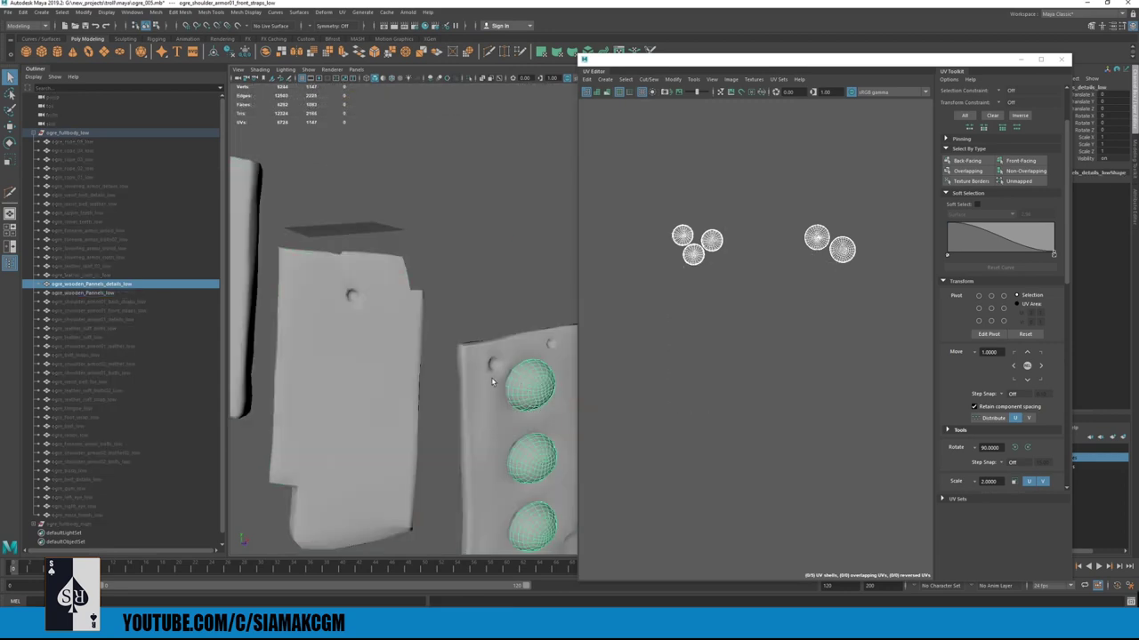
left_click(491, 378)
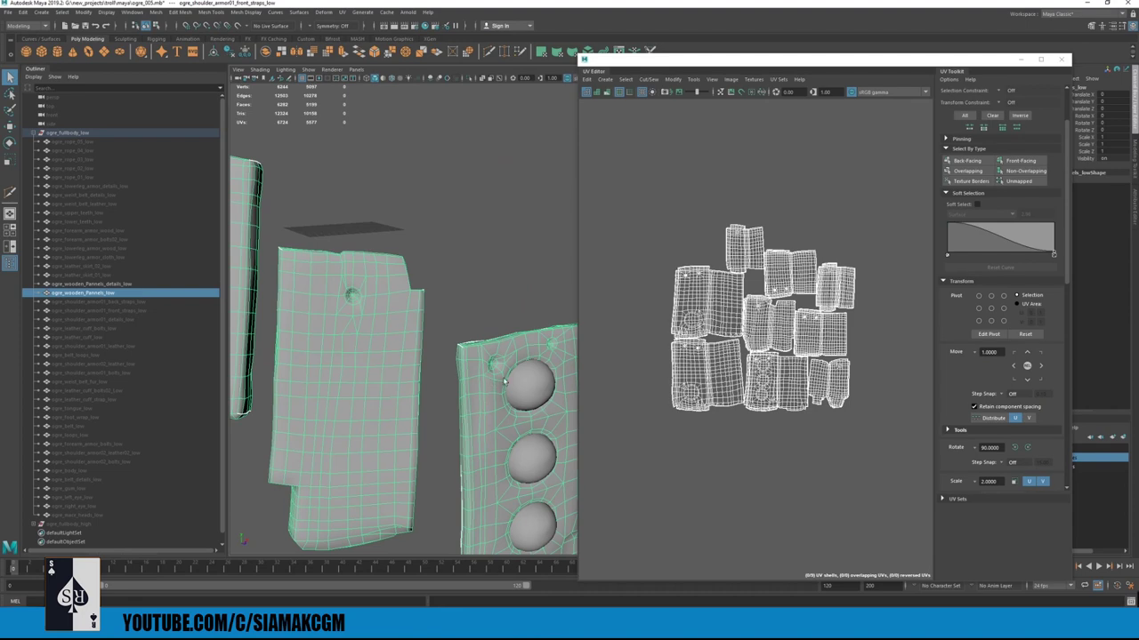
left_click_drag(510, 391, 397, 368, "alt")
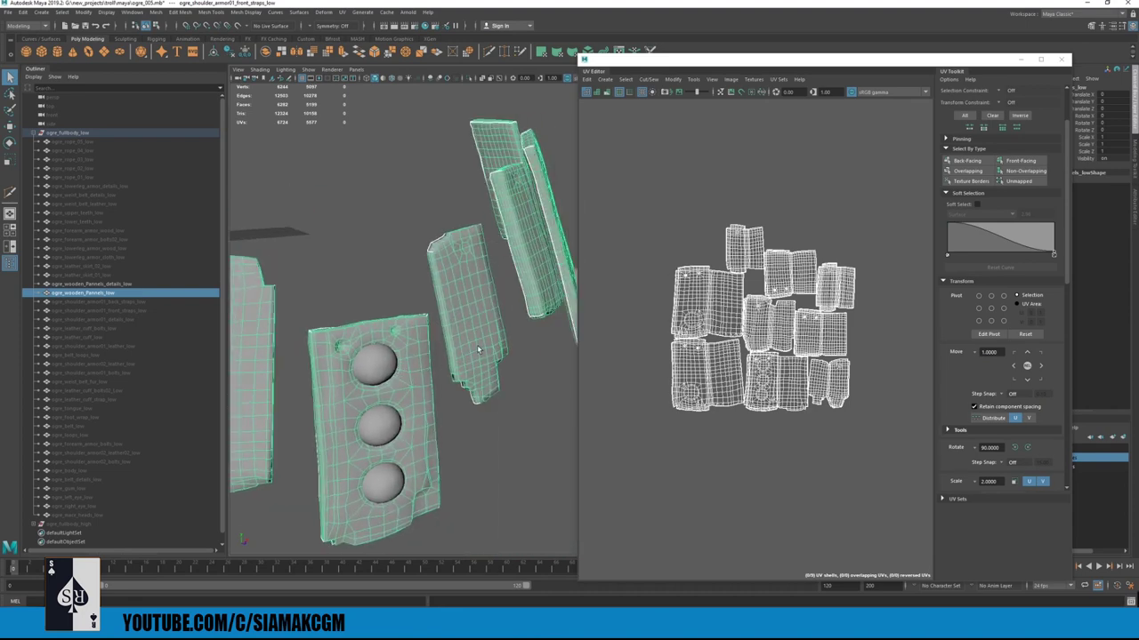
scroll(477, 344, "down", 5)
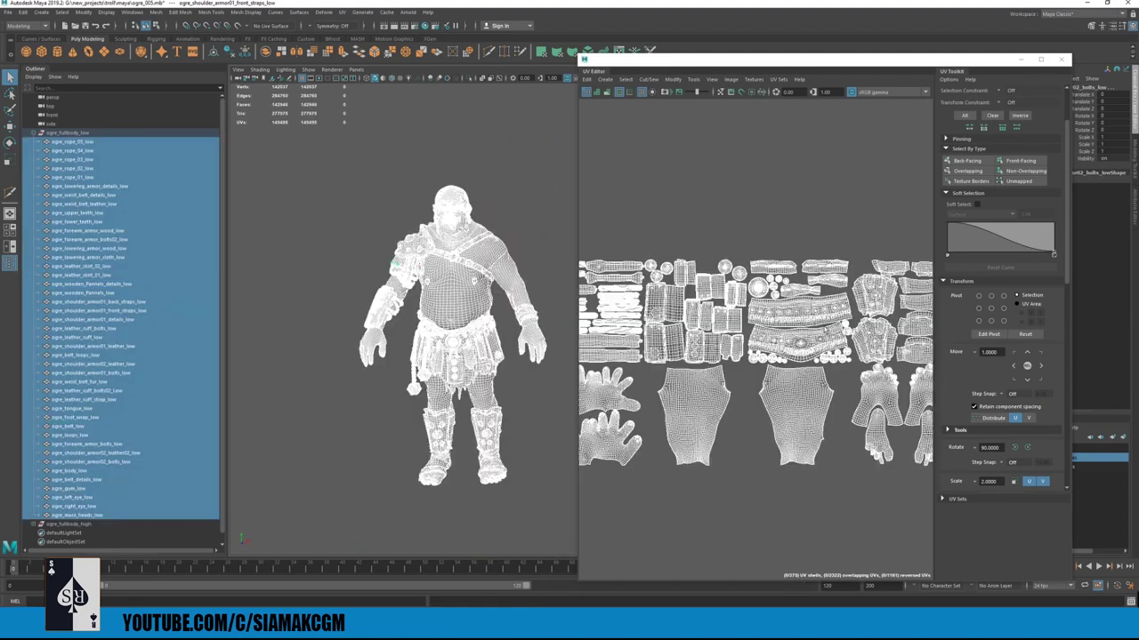
- Select the UV shells in the waist belt tile and find the matching parts around the ogre's waist
scroll(748, 346, "up", 3)
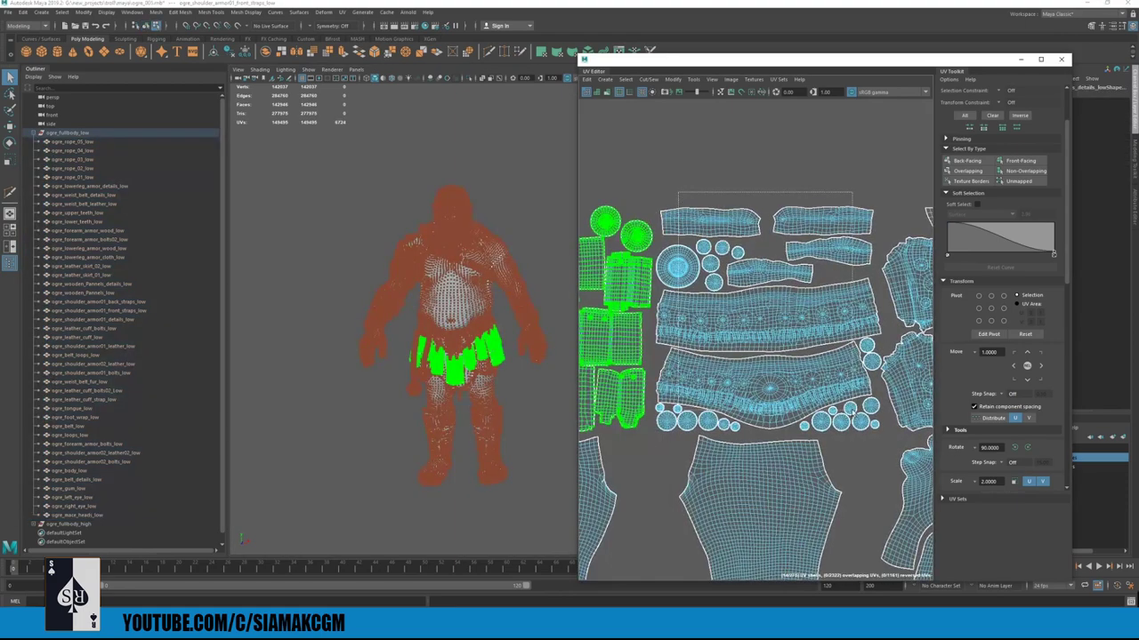
left_click_drag(851, 410, 877, 428)
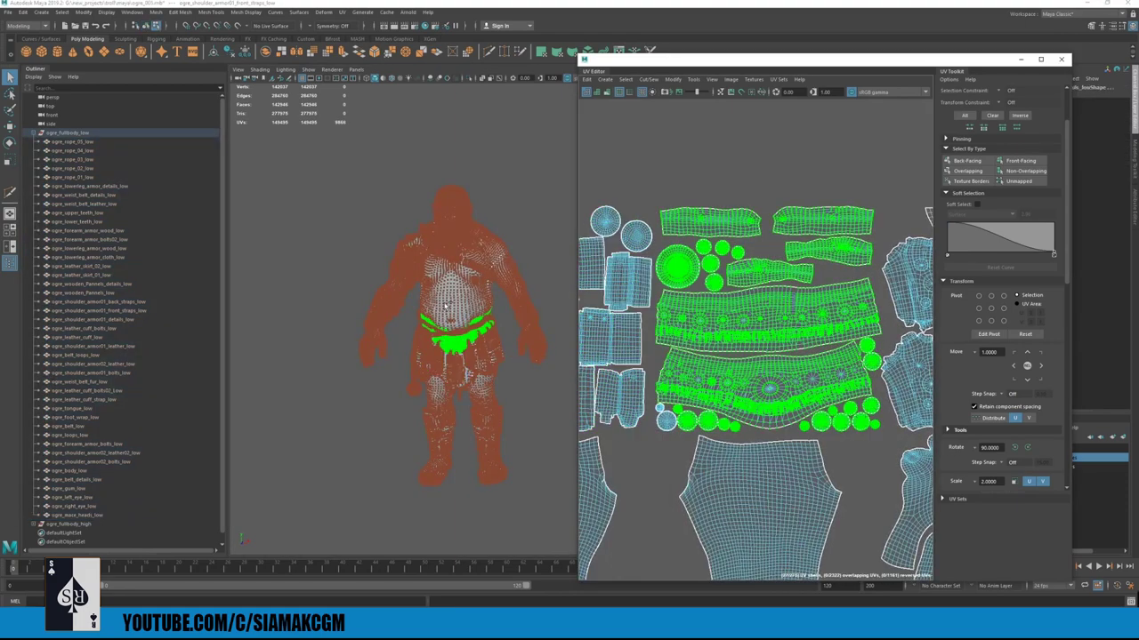
scroll(359, 318, "up", 8)
left_click_drag(418, 293, 328, 290, "alt")
scroll(328, 290, "down", 3)
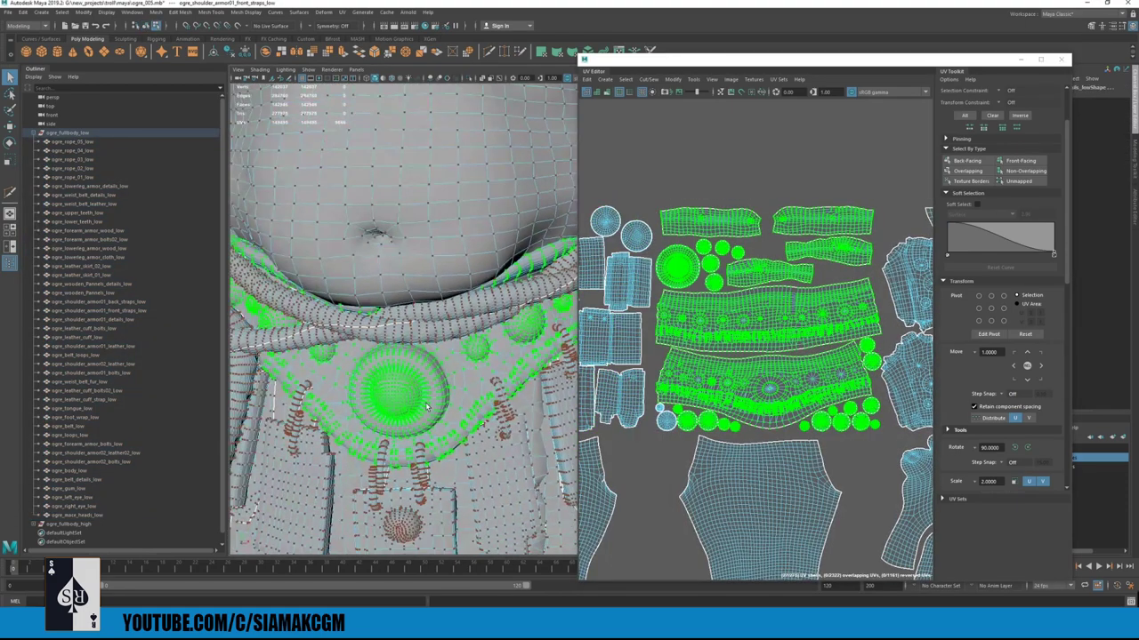
- Return to object mode and pick the belt details, belt leather and belt fur meshes in turn to review their UV shells
left_click_drag(463, 386, 452, 371, "alt")
right_click_drag(399, 362, 427, 301)
left_click(391, 362)
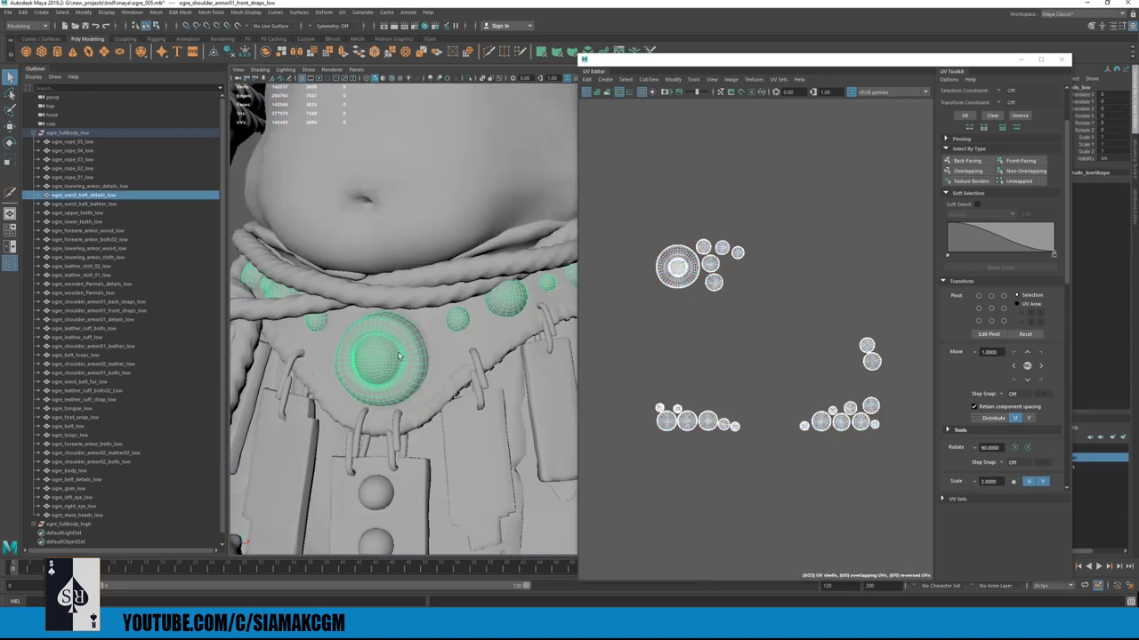
left_click(447, 347)
left_click_drag(503, 235, 503, 240, "alt")
left_click(507, 242)
- Try isolating the waist belt fur, undo the hiding, and view the fur in place together with its UV shells
key("alt+h")
left_click_drag(404, 275, 318, 305, "alt")
key("ctrl+z")
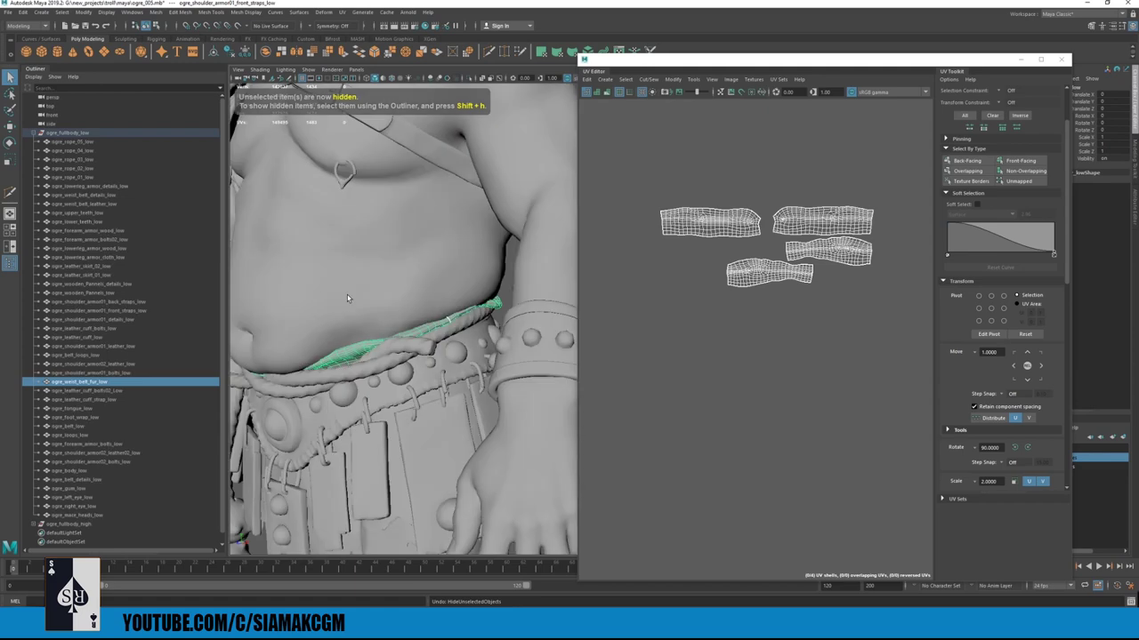
left_click_drag(405, 340, 438, 335, "alt")
right_click_drag(437, 335, 244, 320, "alt")
right_click_drag(863, 299, 738, 281, "alt")
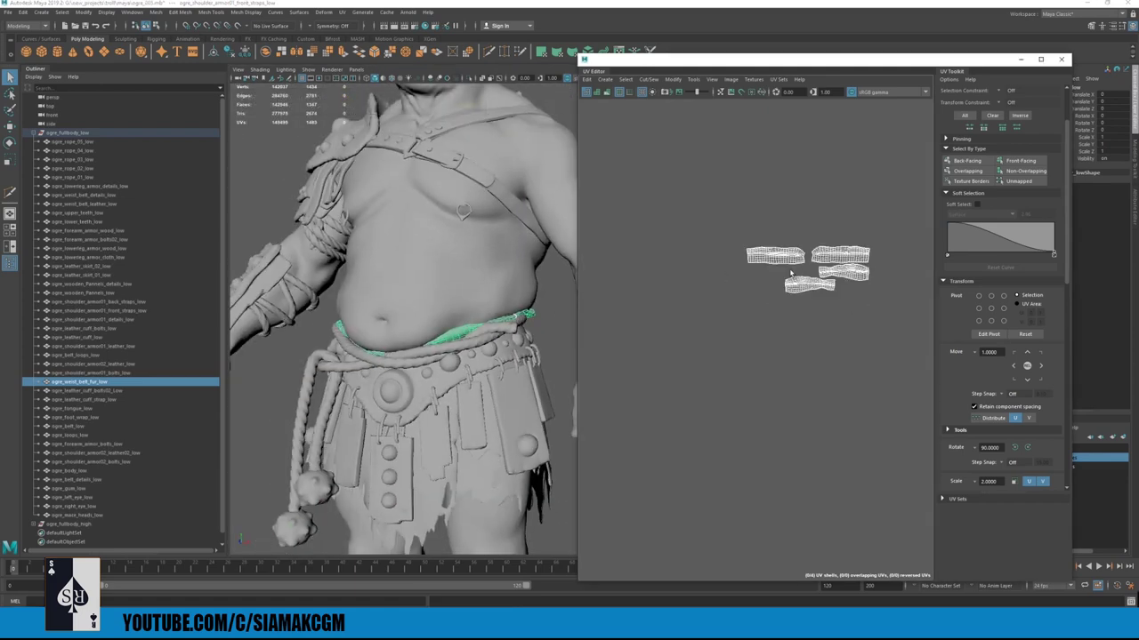
- Undo back to UV selection and select the lower leg armor shells to locate them on the model
key("ctrl+z")
key("ctrl+z")
key("ctrl+z")
left_click_drag(702, 211, 810, 346)
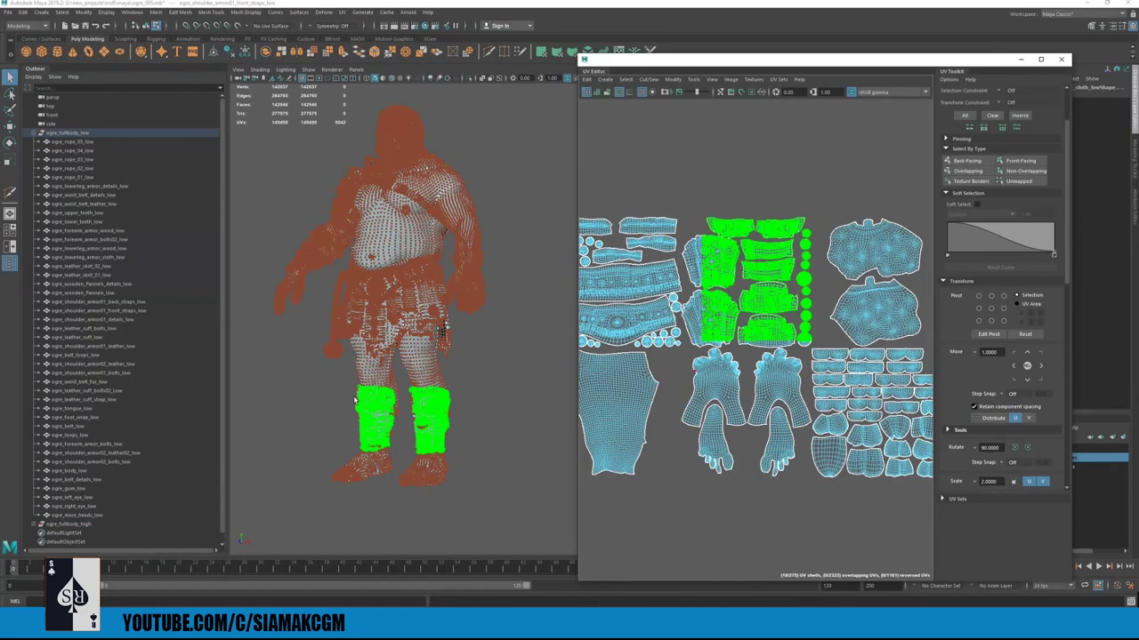
- Select part of the two mace head UV shells and find the mace heads hanging beside the leg
middle_click_drag(923, 256, 762, 251, "alt")
left_click_drag(708, 228, 753, 320)
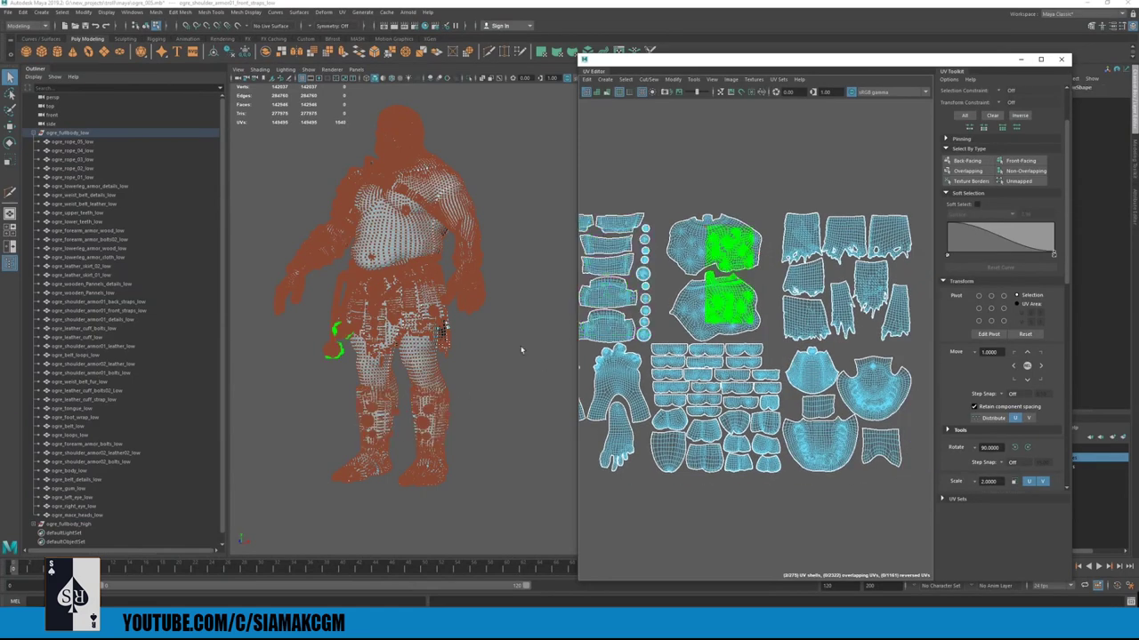
left_click_drag(289, 315, 324, 322, "alt")
right_click_drag(302, 325, 347, 330, "alt")
middle_click_drag(347, 330, 398, 313, "alt")
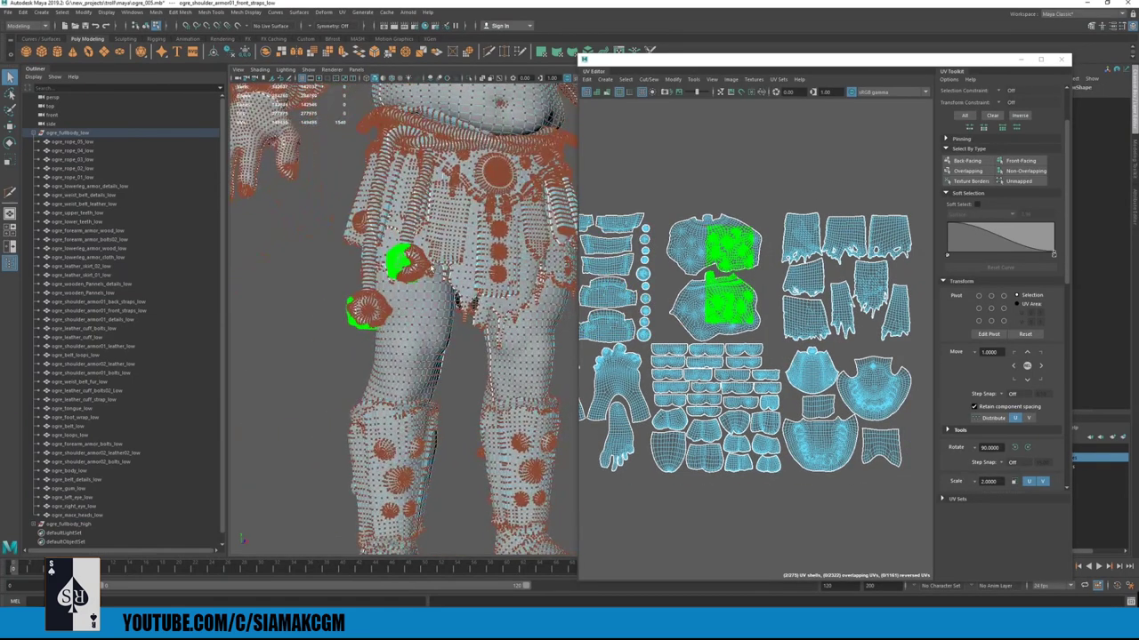
- Select the torn skirt shells in the UV layout and pick both leather skirt meshes on the model in object mode
middle_click_drag(908, 268, 806, 274, "alt")
right_click_drag(805, 274, 840, 241, "alt")
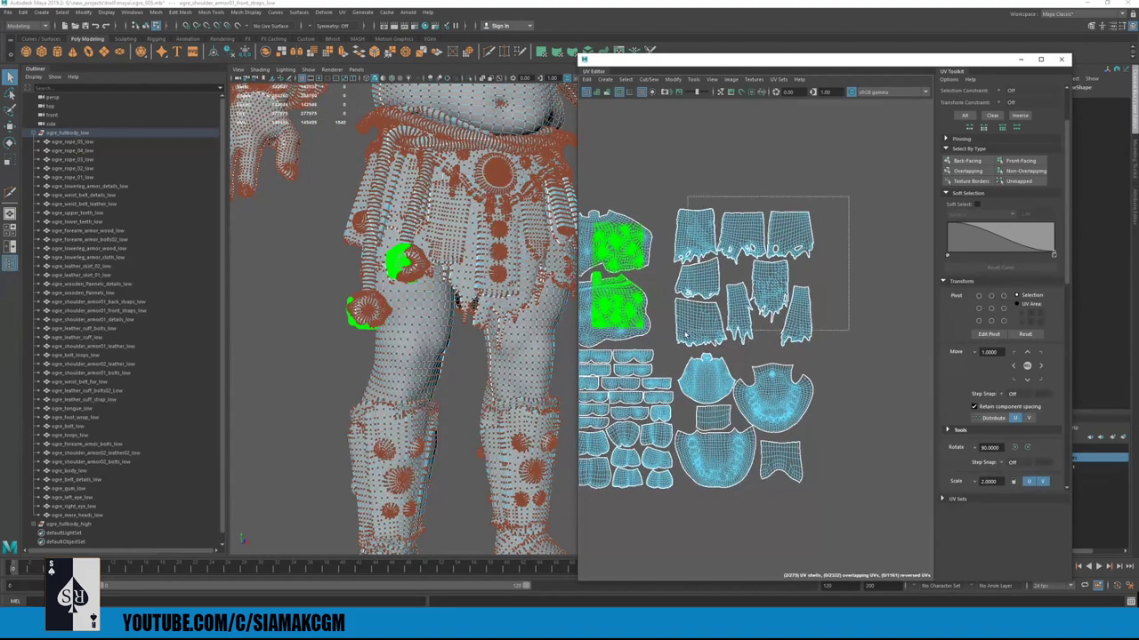
left_click_drag(688, 332, 689, 330)
left_click_drag(544, 304, 436, 265, "alt")
key("F8")
left_click(440, 255)
left_click(446, 279)
left_click(399, 302, "shift")
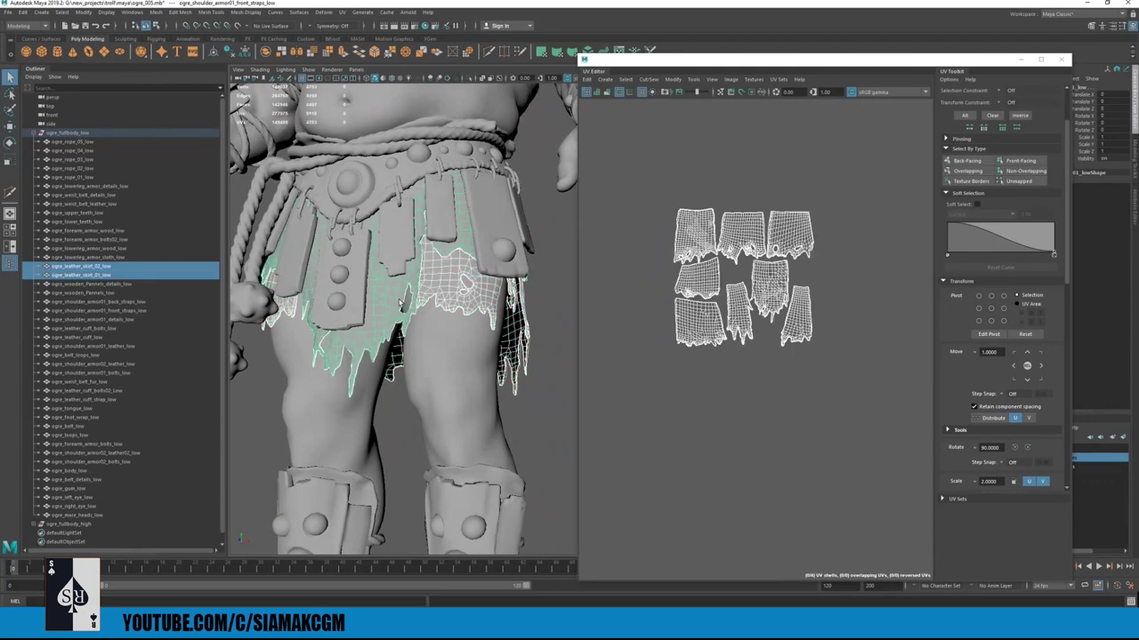
- Isolate the two leather skirt meshes and move the UV editor aside to view their geometry
key("alt+h")
left_click_drag(444, 291, 258, 318, "alt")
left_click(414, 286)
key("ctrl+h")
middle_click_drag(341, 320, 457, 317, "alt")
left_click_drag(646, 64, 866, 38)
left_click_drag(355, 267, 445, 267, "alt")
middle_click_drag(347, 364, 441, 335, "alt")
- Frame the leather skirt up close, undo the last changes, and try hiding everything except the selected skirt mesh
left_click(440, 334)
key("f")
left_click_drag(505, 326, 607, 374, "alt")
key("ctrl+z")
key("ctrl+z")
left_click(606, 381)
key("alt+h")
key("ctrl+z")
- Isolate the skirt in the viewport and inspect the thickness of its border from the inside
left_click(552, 323)
left_click(469, 79)
left_click_drag(498, 294, 526, 324, "alt")
right_click_drag(526, 324, 611, 364, "alt")
left_click(611, 364)
left_click_drag(611, 364, 553, 341, "alt")
key("ctrl+z")
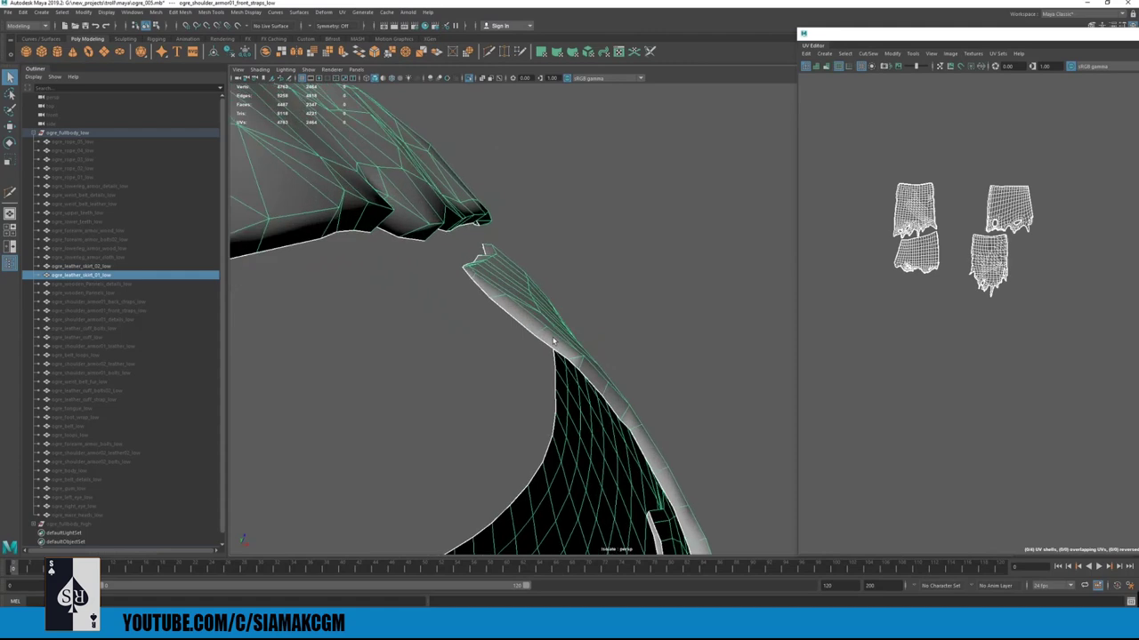
left_click_drag(509, 306, 609, 318, "alt")
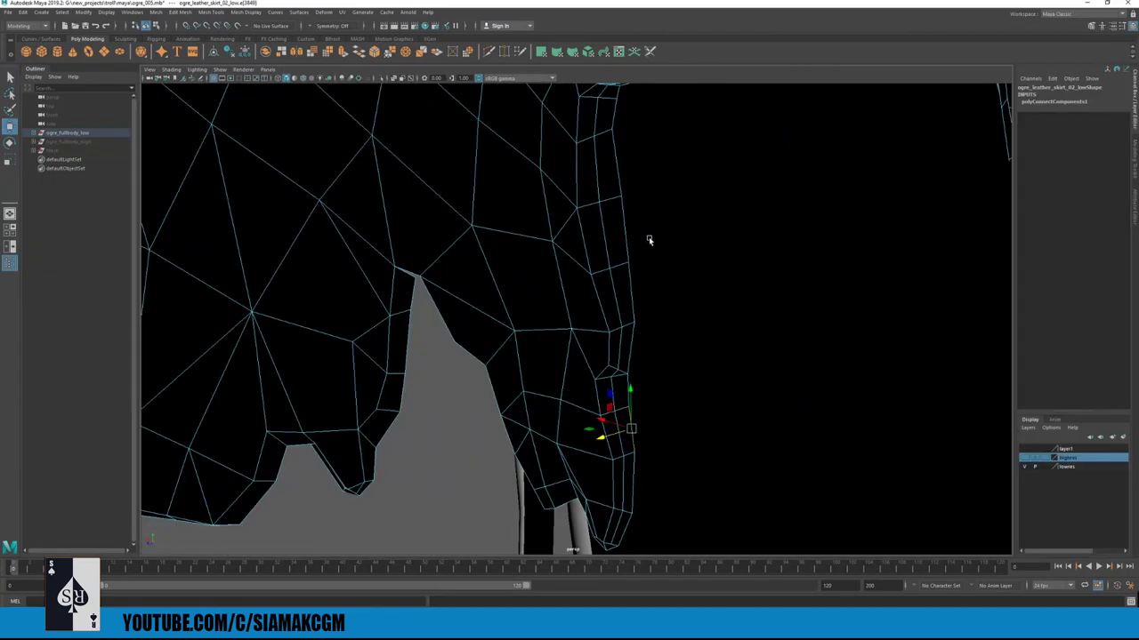
- Examine the edges along the torn border of the ogre_leather_skirt_02_low mesh from several angles
left_click_drag(651, 241, 586, 247, "alt")
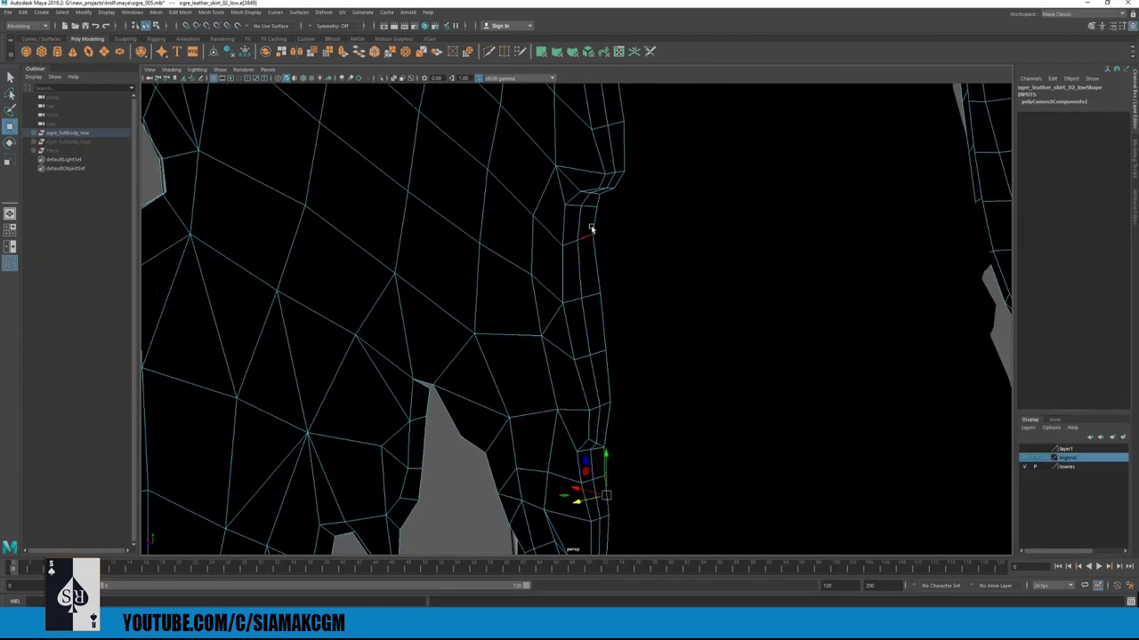
left_click_drag(601, 404, 598, 422, "alt")
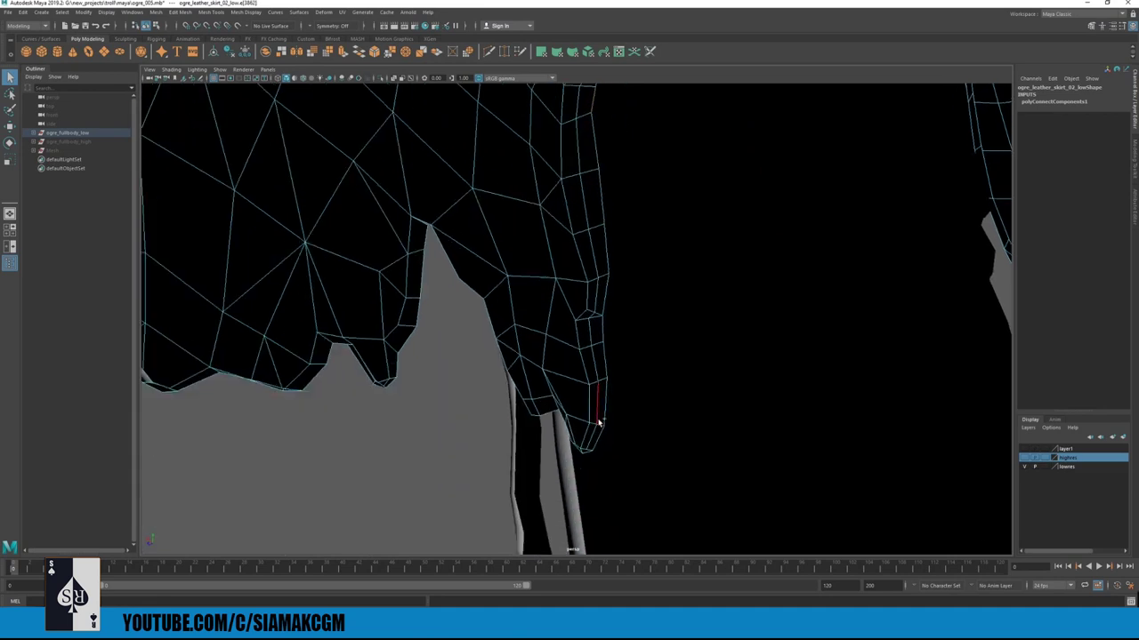
left_click_drag(596, 267, 564, 350, "alt")
key("w")
left_click_drag(548, 398, 281, 288, "alt")
left_click_drag(445, 301, 594, 313, "alt")
left_click_drag(511, 368, 664, 366, "alt")
scroll(630, 351, "up", 5)
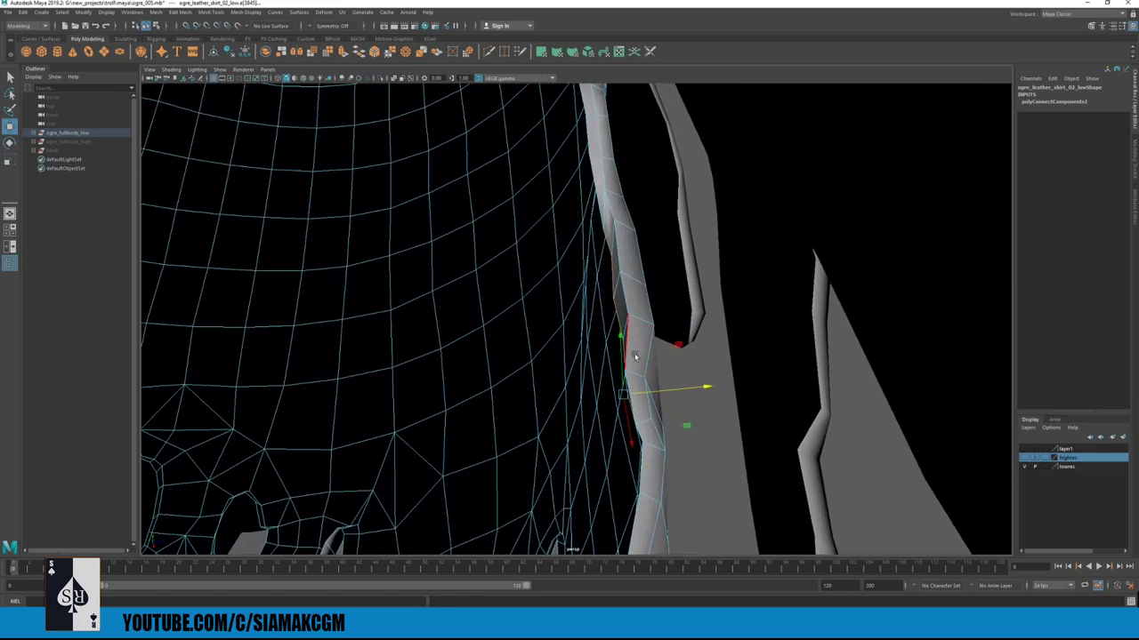
left_click_drag(635, 338, 597, 352, "alt")
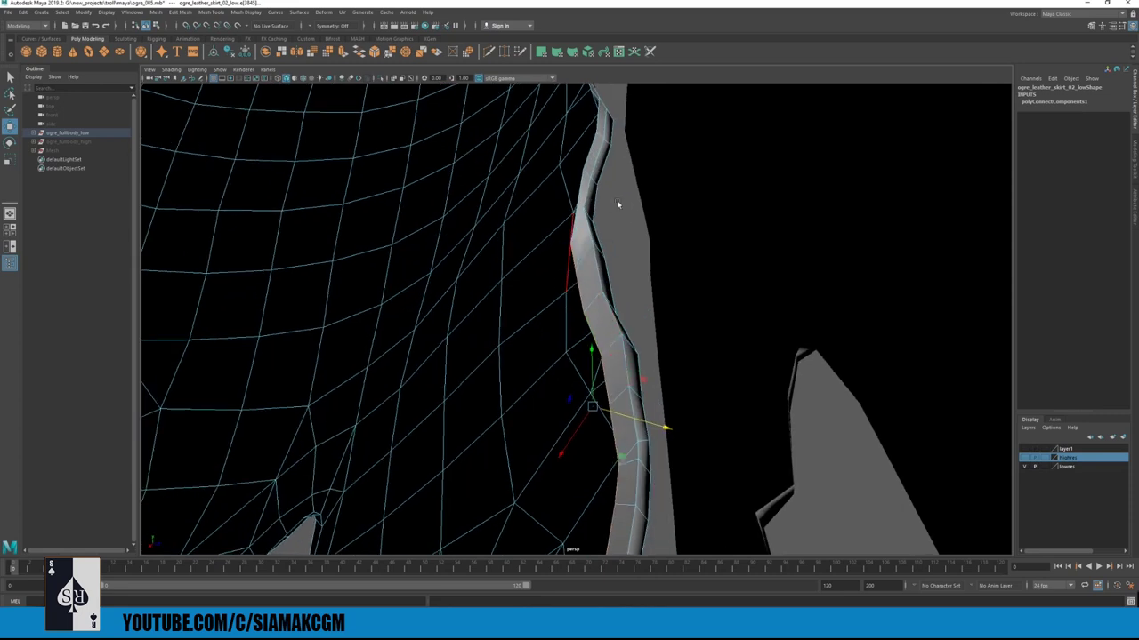
right_click_drag(618, 204, 656, 174)
left_click_drag(655, 178, 612, 279, "alt")
right_click_drag(612, 279, 309, 234, "alt")
right_click_drag(569, 240, 447, 218, "alt")
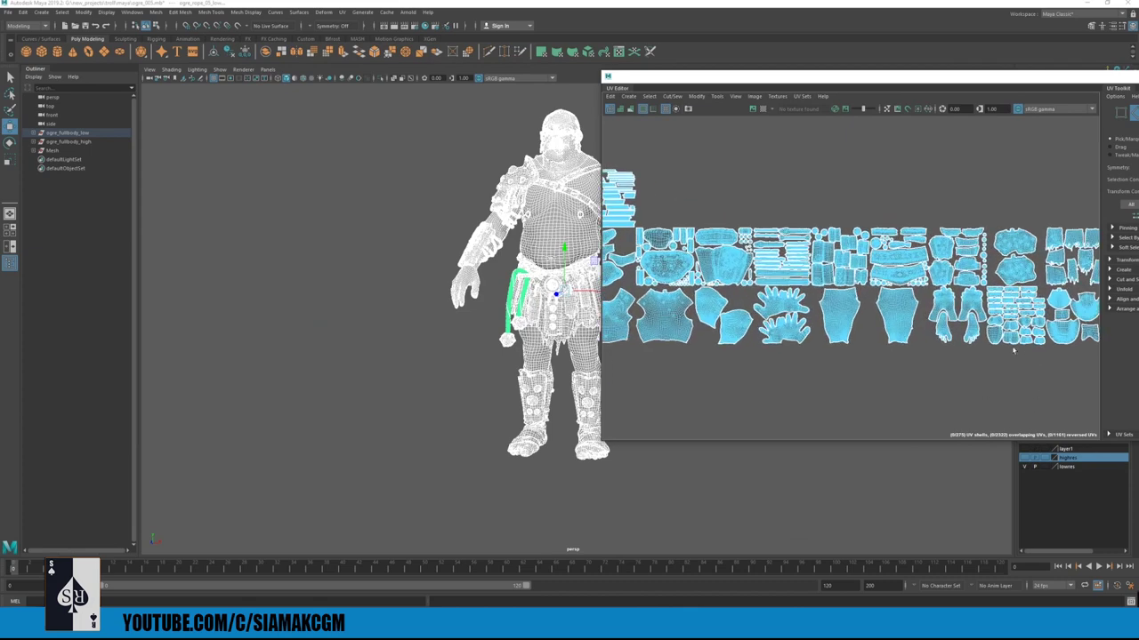
- Select the teeth UV shells in their tile to locate them on the ogre's head
scroll(1013, 350, "up", 6)
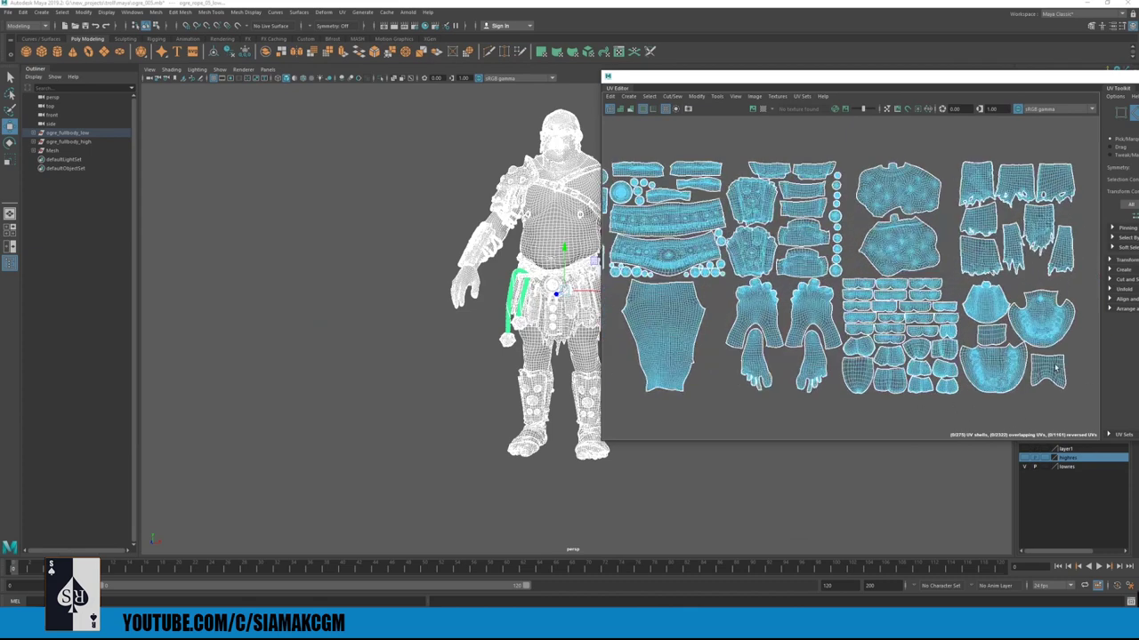
scroll(780, 258, "up", 4)
middle_click_drag(693, 279, 756, 254, "alt")
right_click_drag(756, 254, 805, 223)
left_click_drag(710, 184, 888, 392)
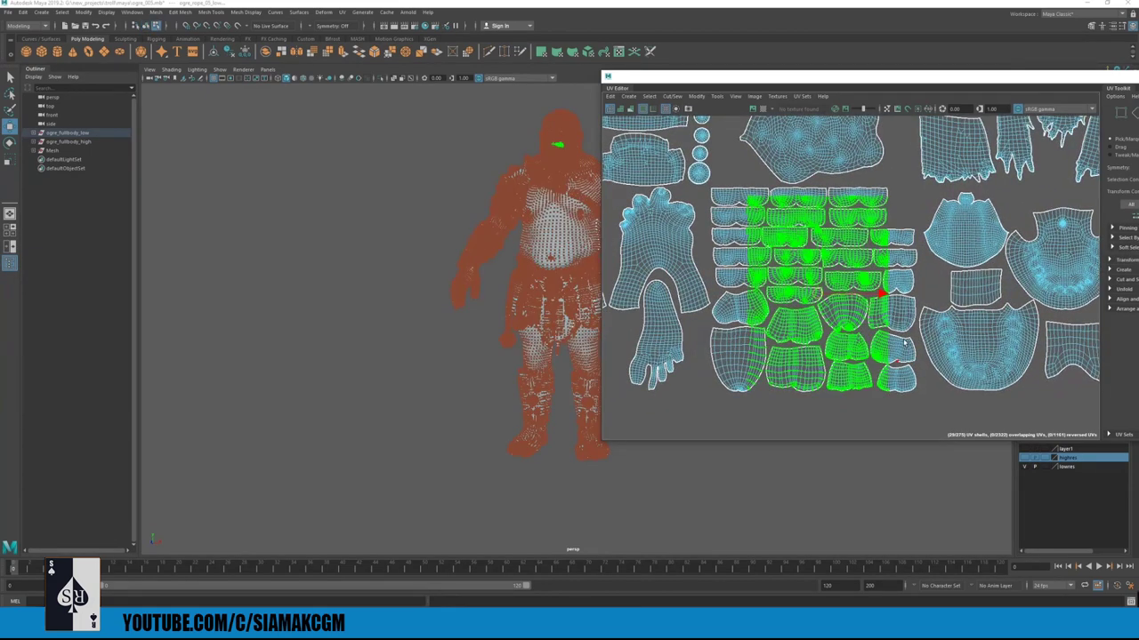
middle_click_drag(827, 249, 755, 269, "alt")
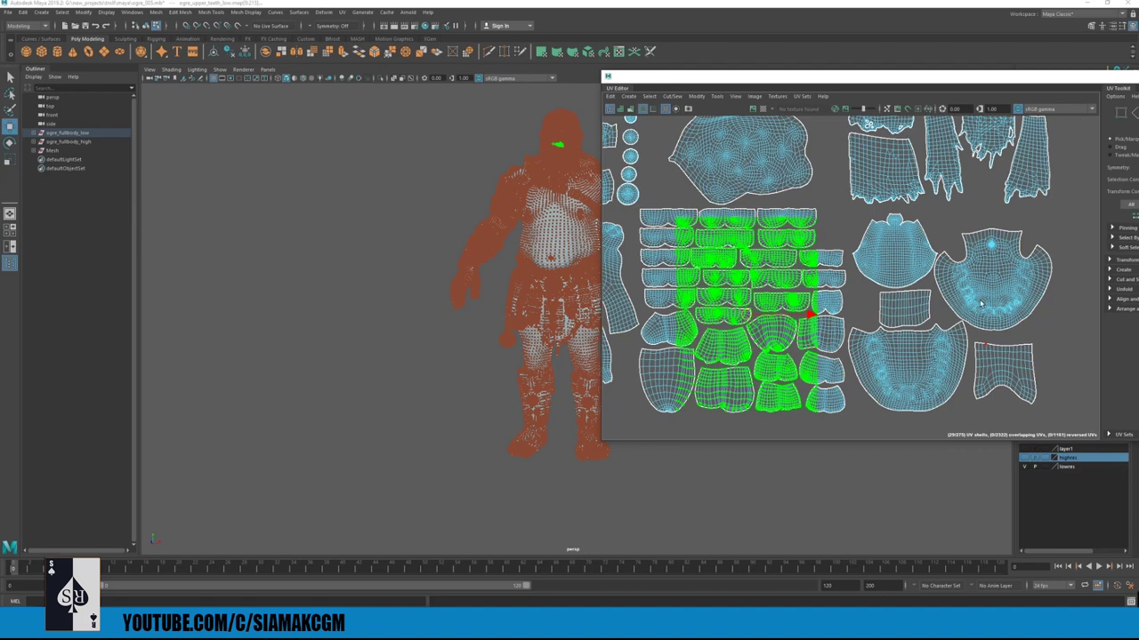
middle_click_drag(987, 329, 897, 305, "alt")
middle_click_drag(724, 250, 800, 260, "alt")
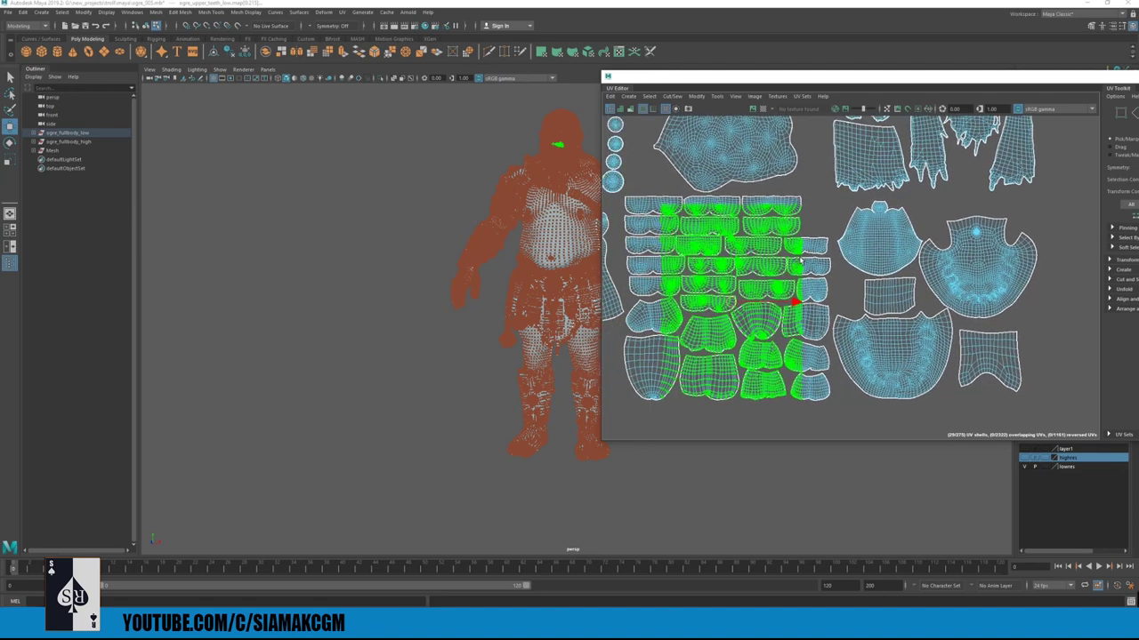
left_click_drag(639, 197, 820, 403)
- Select the UV shells in the tile beside the teeth that holds the gums and tongue
left_click(652, 211)
left_click(877, 241)
double_click(877, 241)
double_click(970, 275)
left_click_drag(857, 287, 1047, 428)
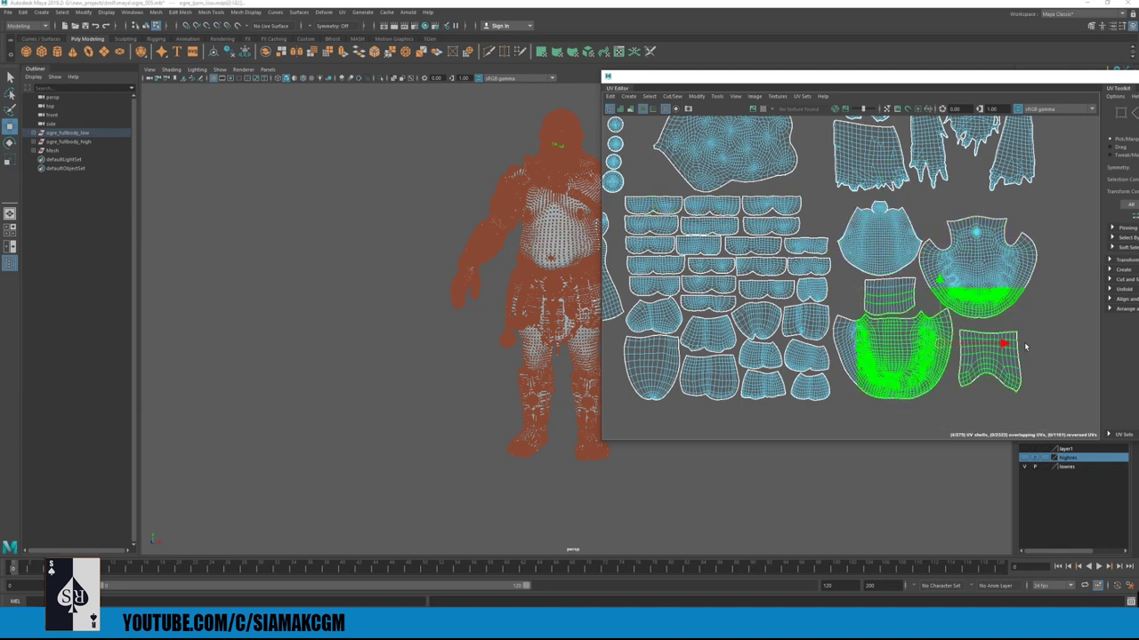
- Frame the ogre's mouth, return to object mode and select the lower teeth mesh to review its UV shells
middle_click_drag(425, 178, 354, 257, "alt")
key("f")
key("F8")
key("q")
left_click(467, 316)
left_click_drag(480, 254, 400, 332, "alt")
key("w")
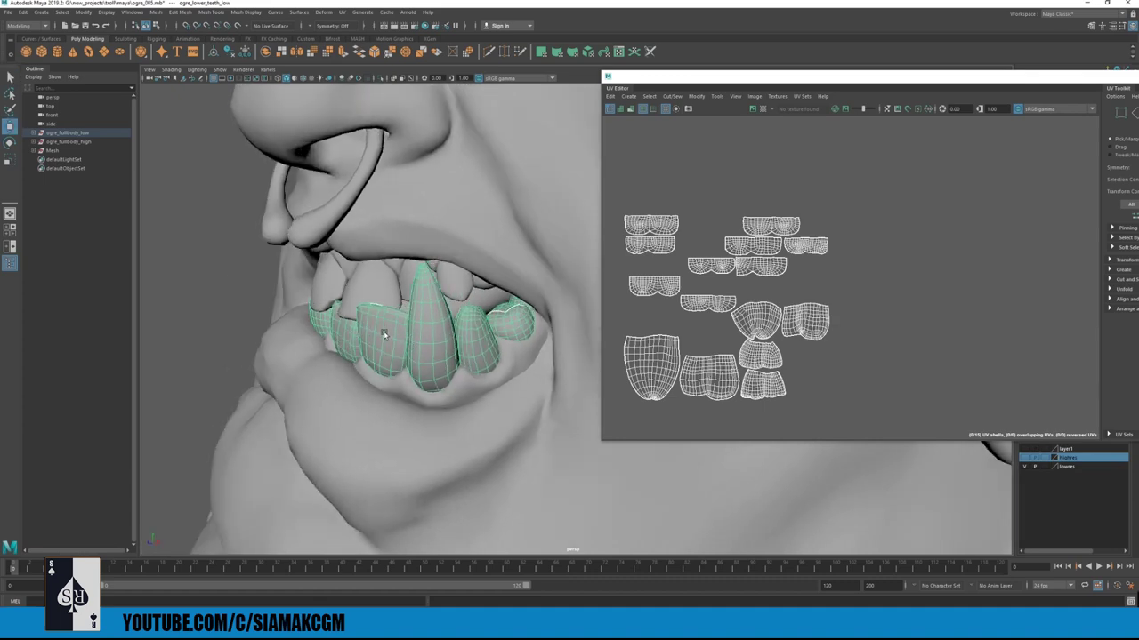
key("d+v")
middle_click(382, 319)
left_click_drag(381, 317, 430, 358)
key("ctrl+z")
- Select the upper and lower teeth meshes together to review their shared UV tile
left_click(426, 332)
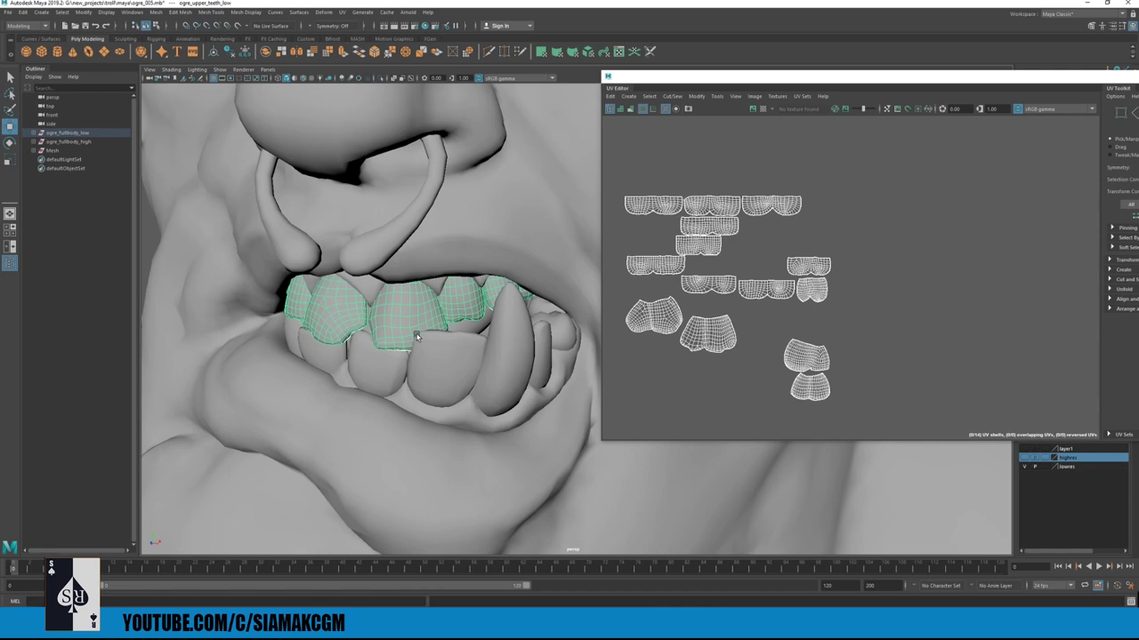
left_click(428, 355, "shift")
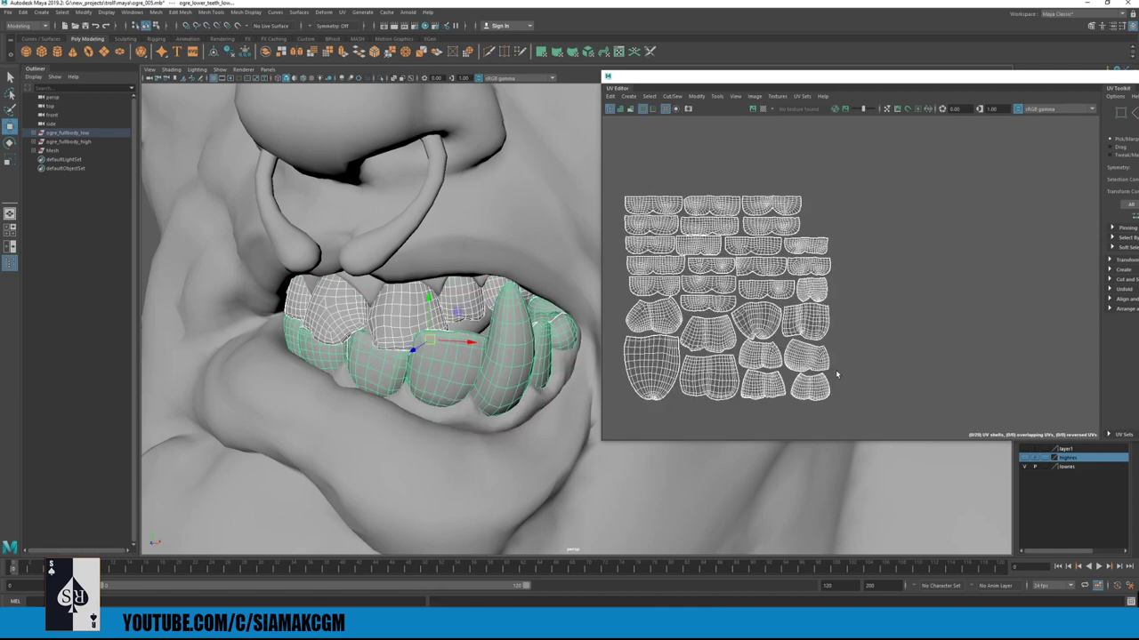
right_click_drag(463, 356, 35, 305, "alt")
left_click_drag(427, 267, 996, 130, "alt")
- Minimise the UV editor and bring the whole ogre into view
left_click_drag(1101, 81, 769, 105)
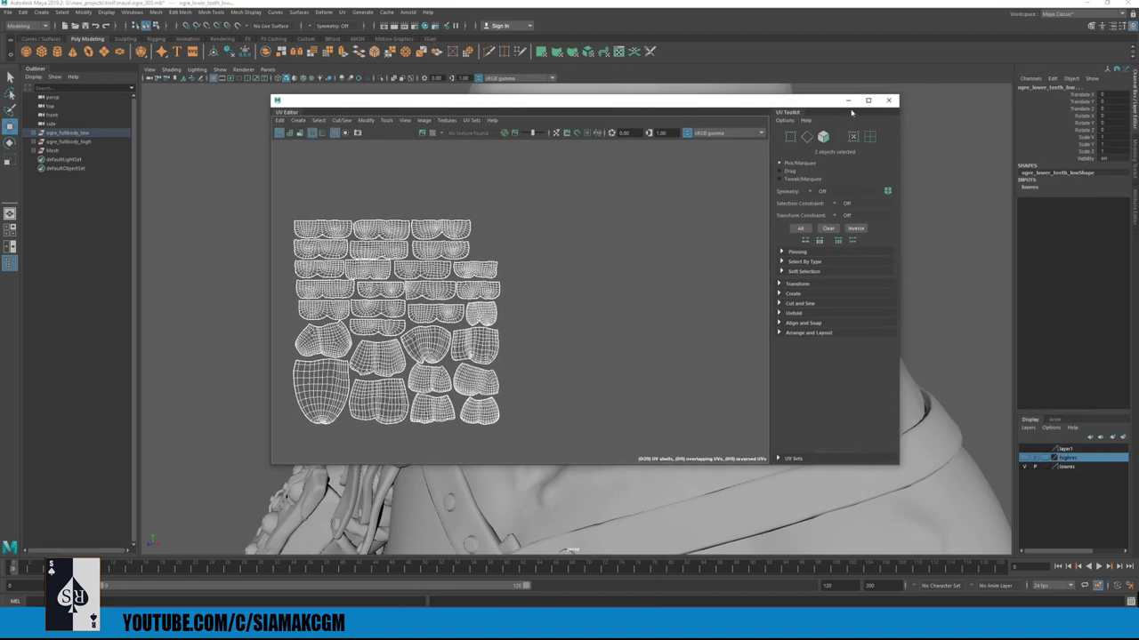
left_click(848, 101)
right_click_drag(427, 209, 27, 197, "alt")
middle_click_drag(382, 244, 381, 184, "alt")
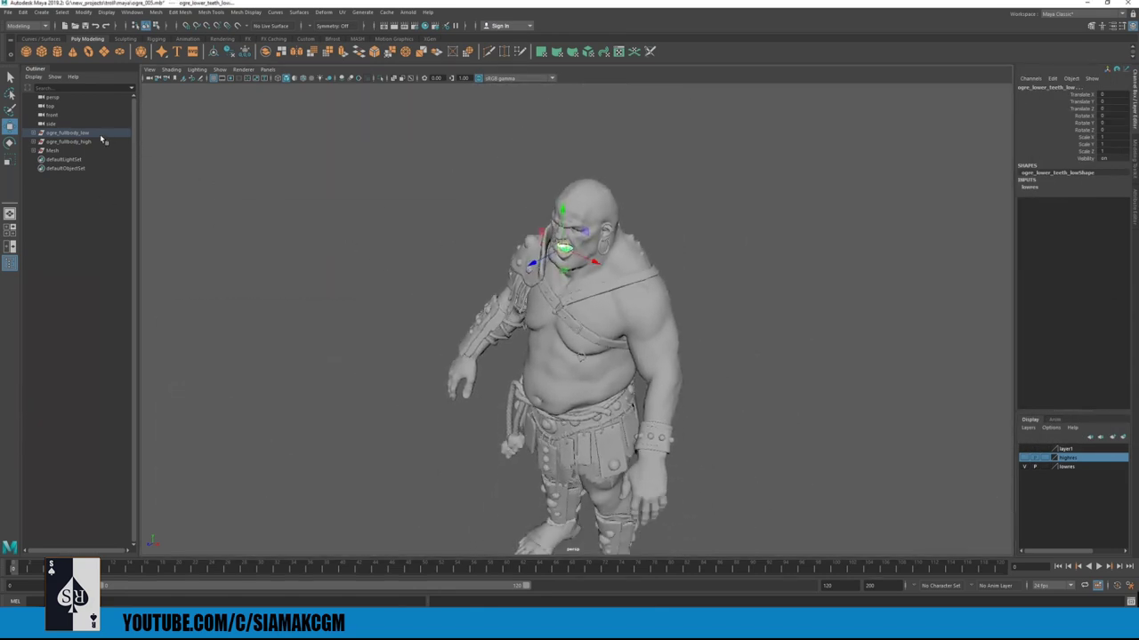
- Select the ogre_fullbody_low group and look over the complete low-poly character from head to feet
left_click(94, 133)
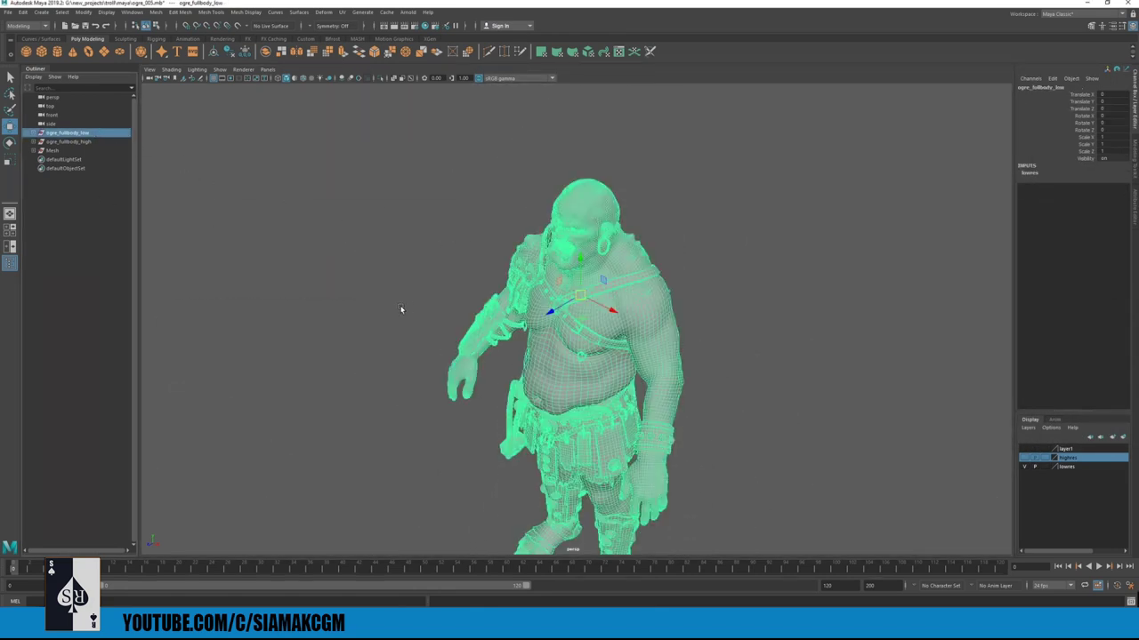
middle_click_drag(407, 304, 406, 226, "alt")
left_click_drag(320, 276, 345, 275, "alt")
middle_click_drag(312, 313, 335, 274, "alt")
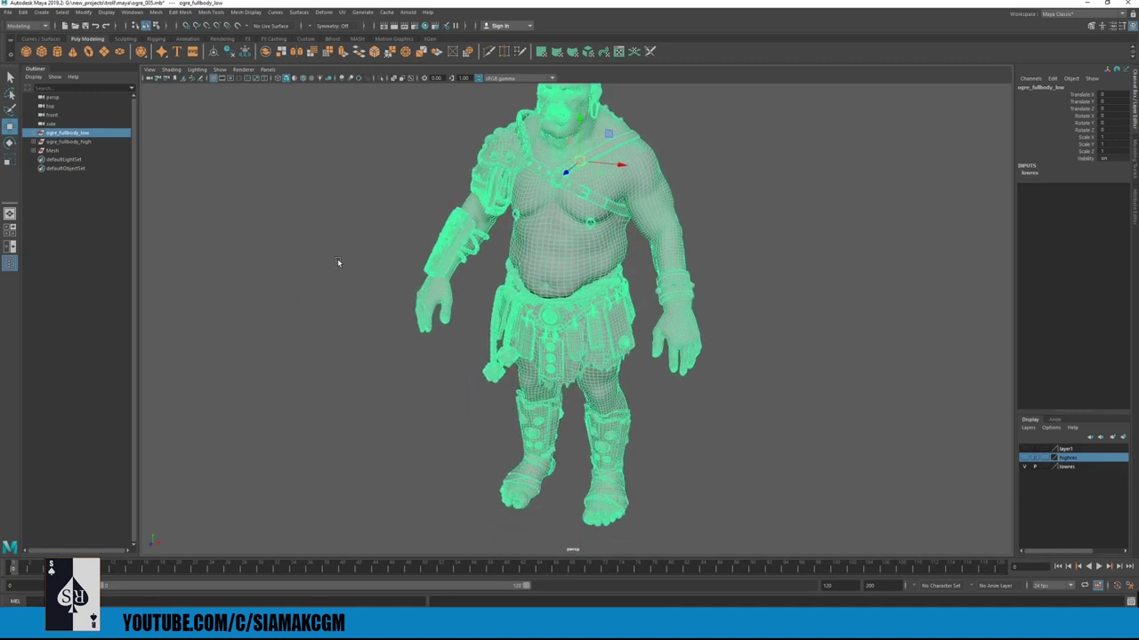
middle_click_drag(369, 231, 362, 278, "alt")
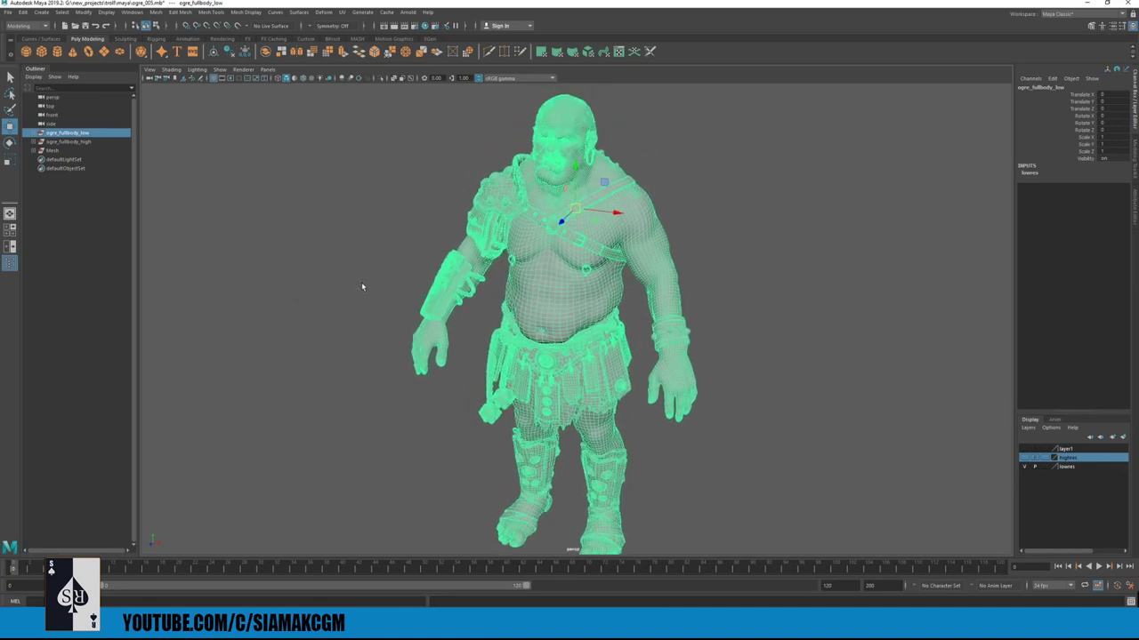
left_click(318, 336)
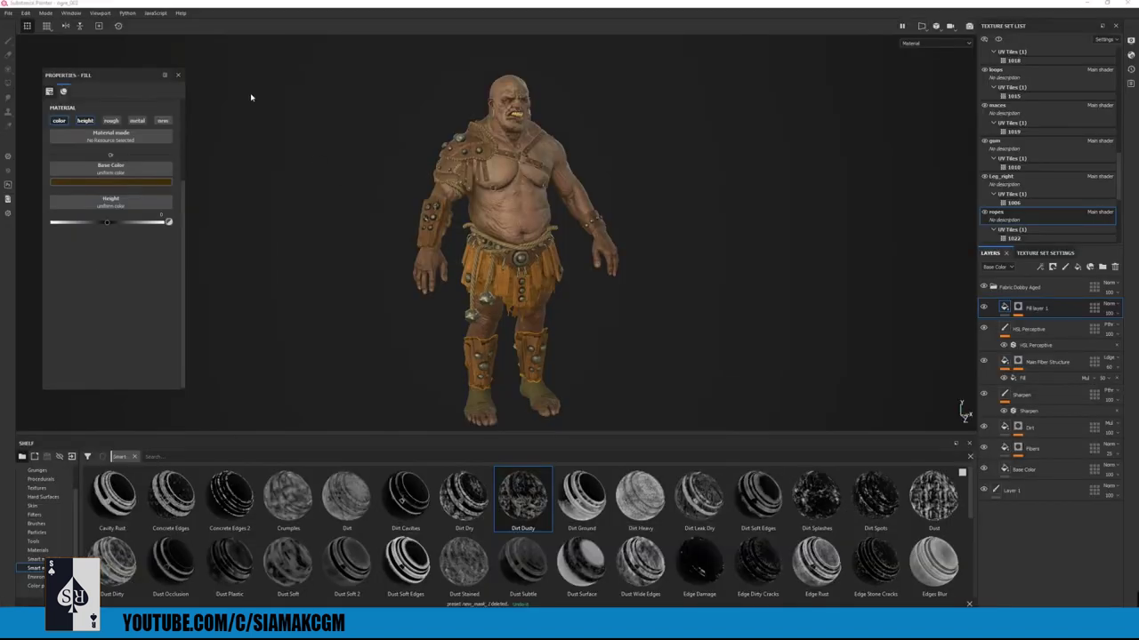
- Switch to the ogre_002 project in Substance Painter and look over the textured ogre from the front
left_click(9, 14)
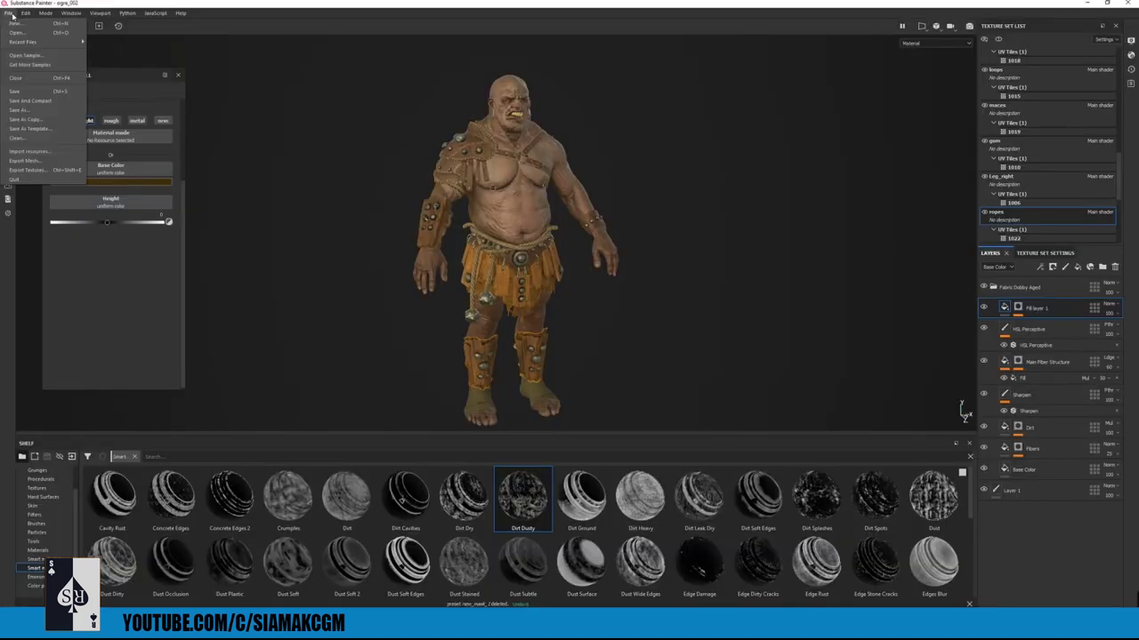
left_click(599, 173)
left_click_drag(599, 173, 582, 175, "alt")
middle_click_drag(582, 175, 613, 221, "alt")
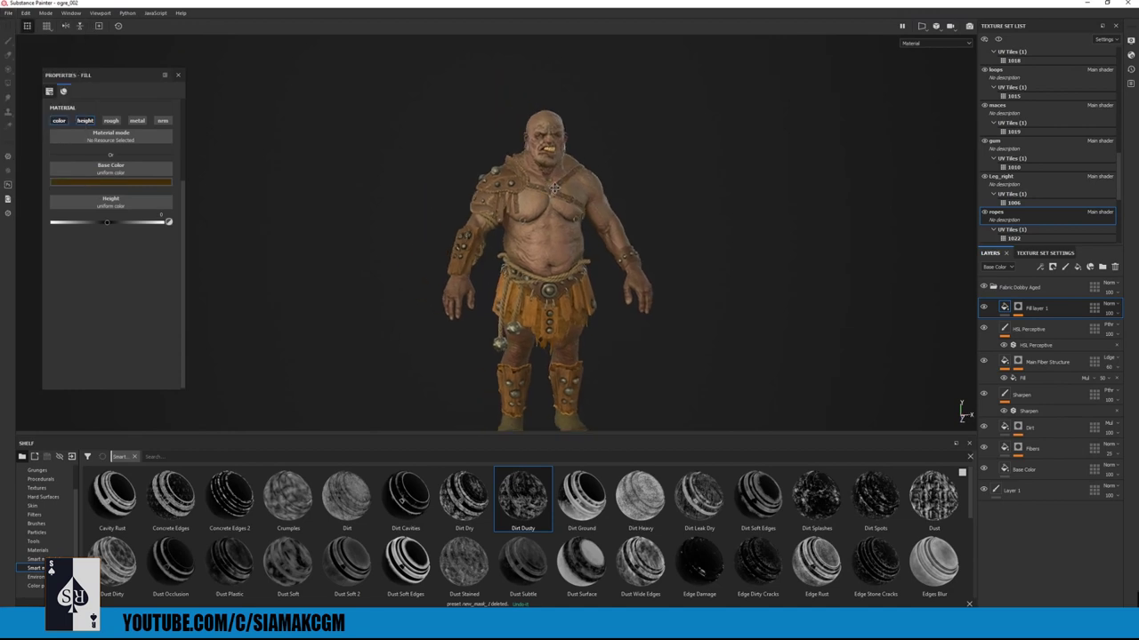
right_click_drag(613, 220, 610, 239, "alt")
middle_click_drag(671, 176, 605, 128, "alt")
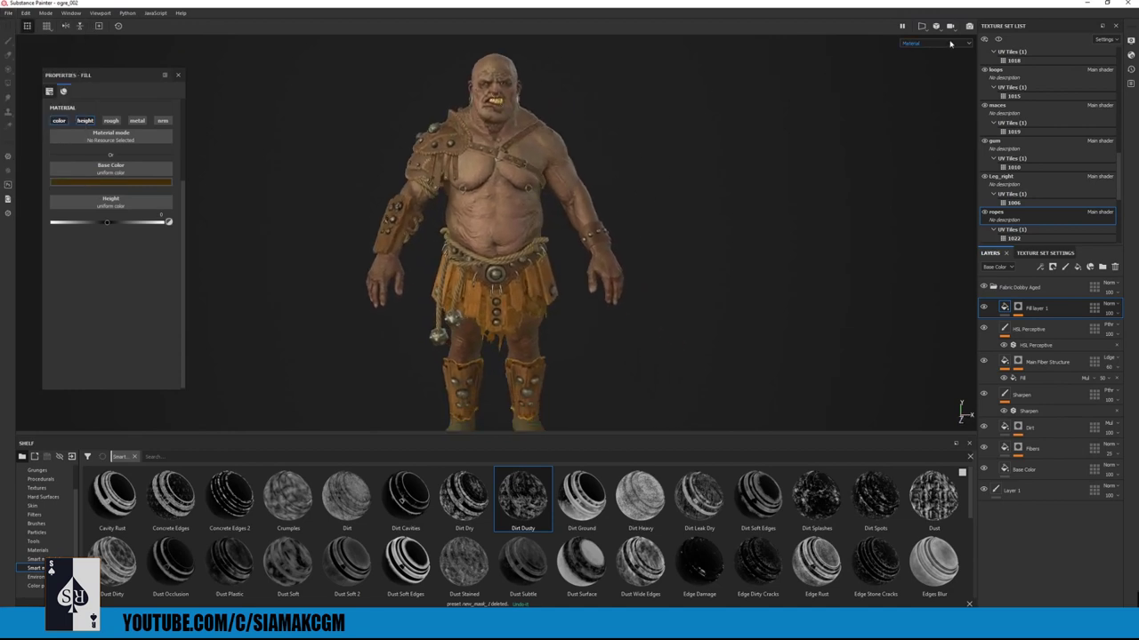
- Render the textured ogre in Iray and look over the full figure from the front and slightly from the side
left_click(969, 29)
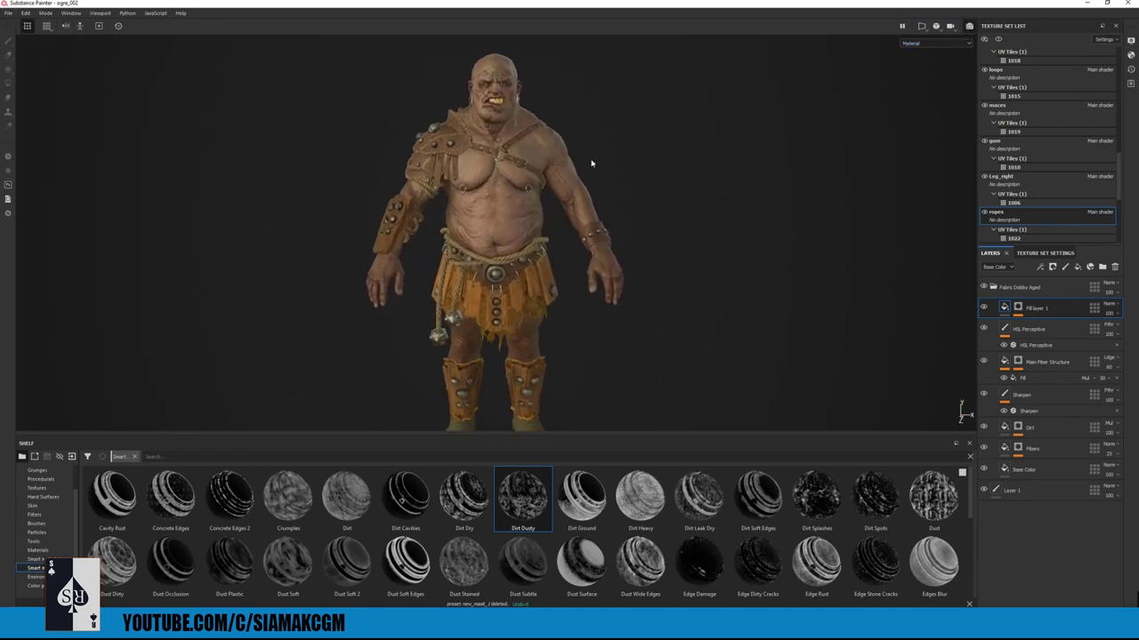
key("F10")
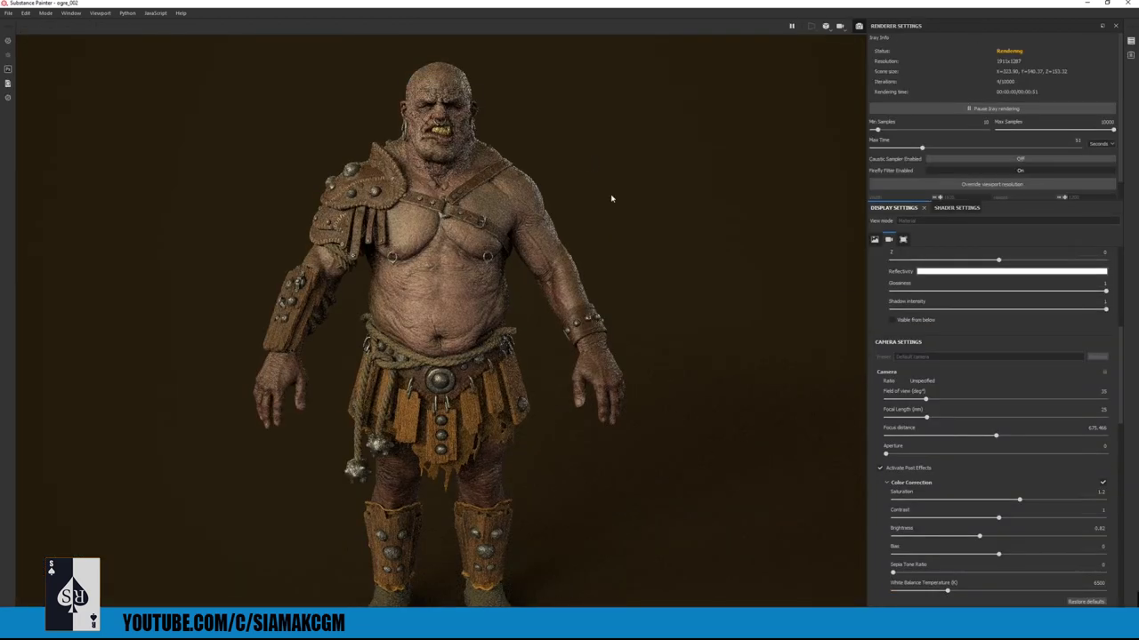
left_click_drag(580, 195, 452, 269, "alt")
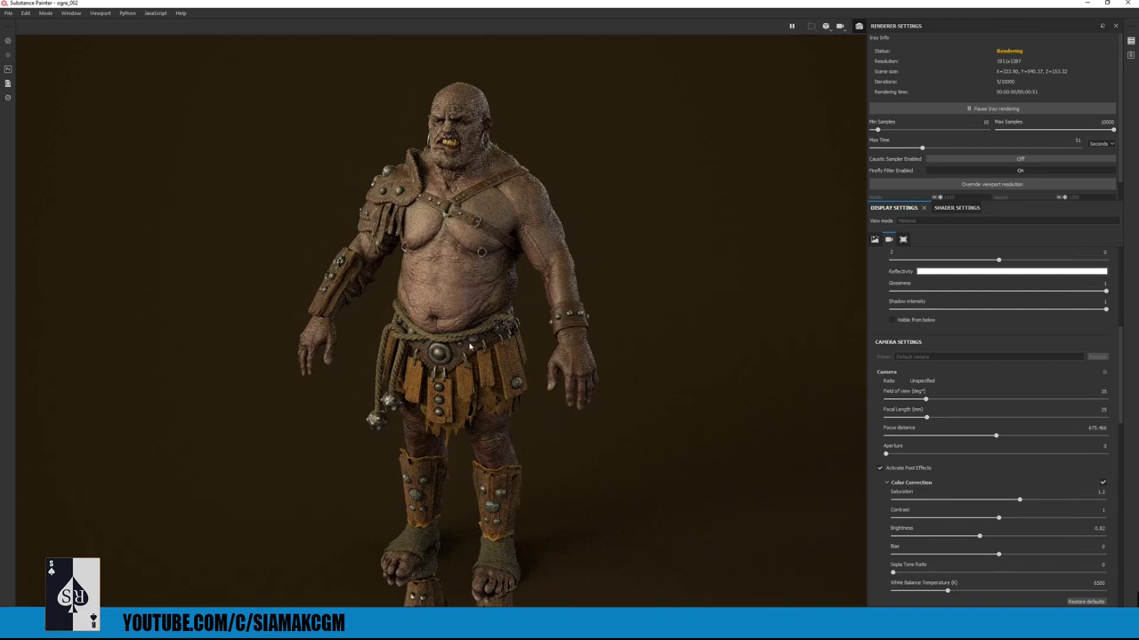
left_click_drag(481, 303, 468, 277, "alt")
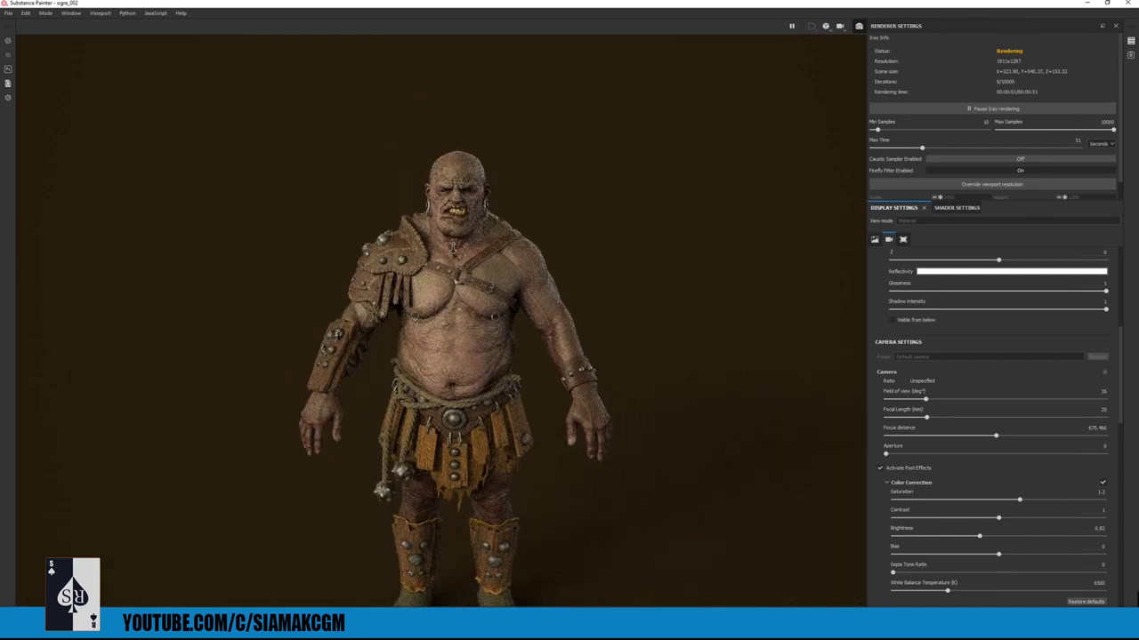
right_click_drag(509, 293, 508, 281, "alt")
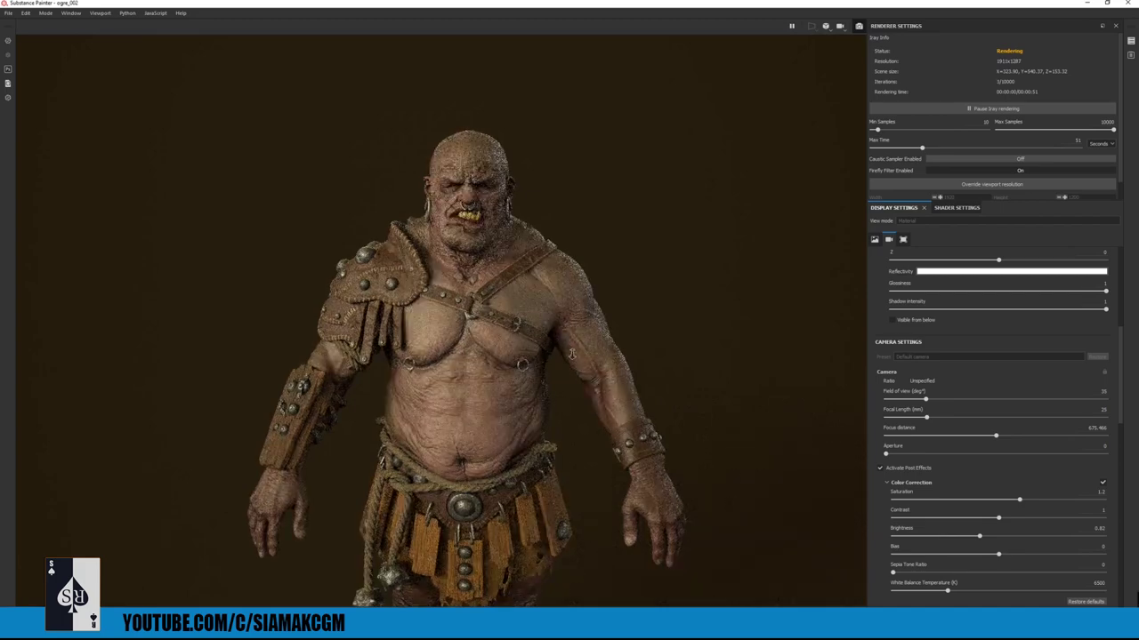
- Close in on the rendered ogre's head and shoulders to examine the skin, teeth, piercings and leather armour
right_click_drag(567, 374, 565, 332, "alt")
left_click_drag(534, 292, 520, 290, "alt")
scroll(523, 292, "up", 2)
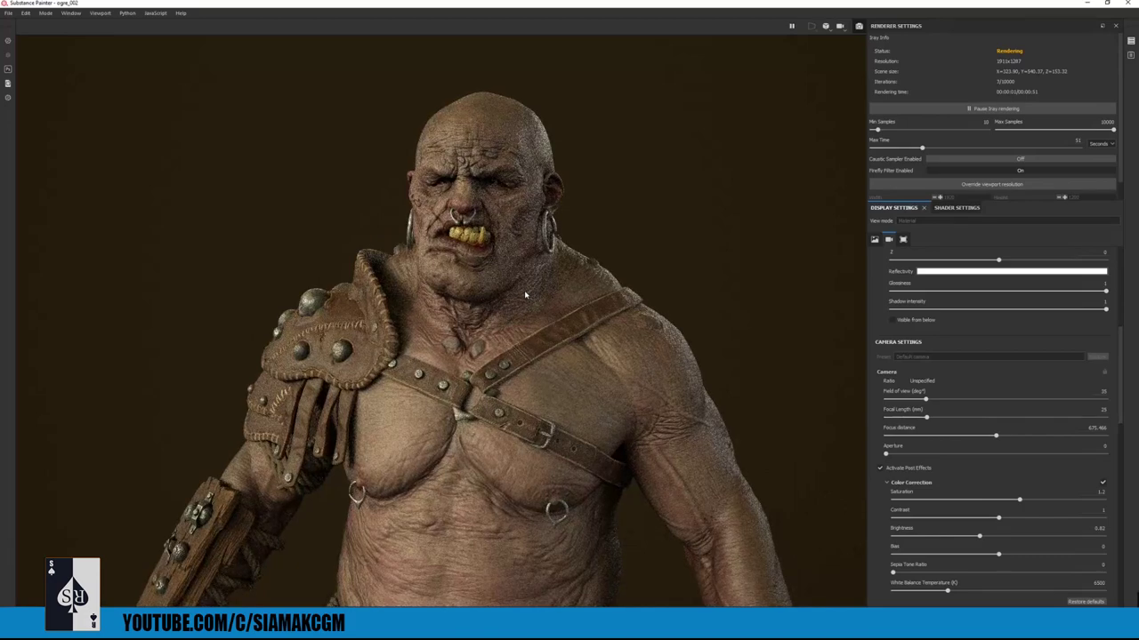
middle_click_drag(601, 391, 591, 446, "alt")
right_click_drag(591, 446, 412, 506, "alt")
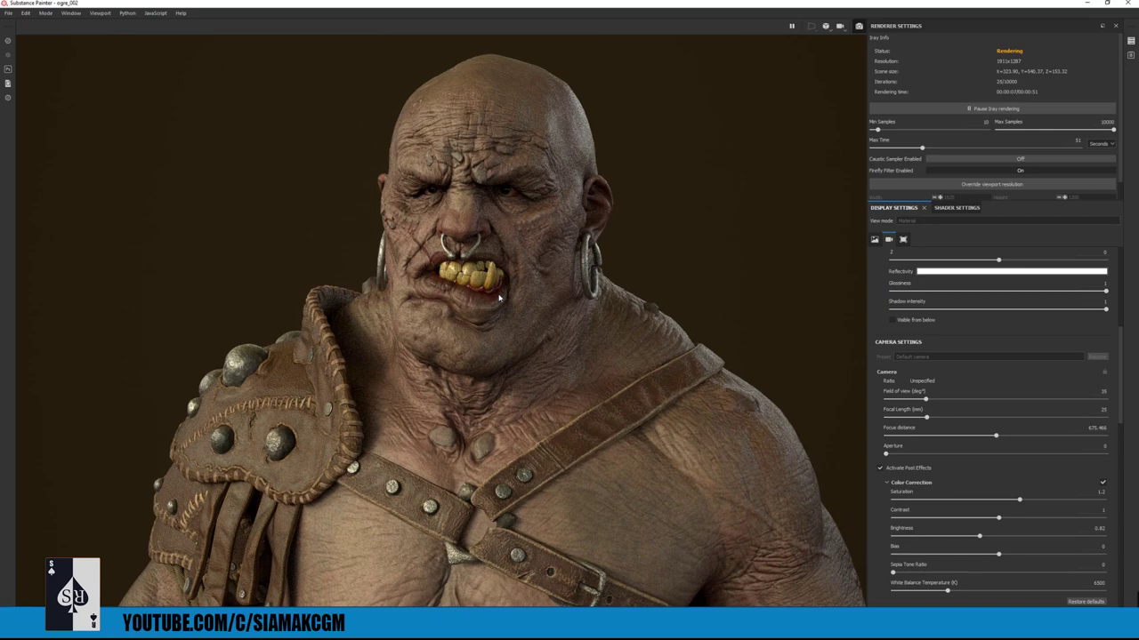
left_click_drag(465, 274, 389, 276, "alt")
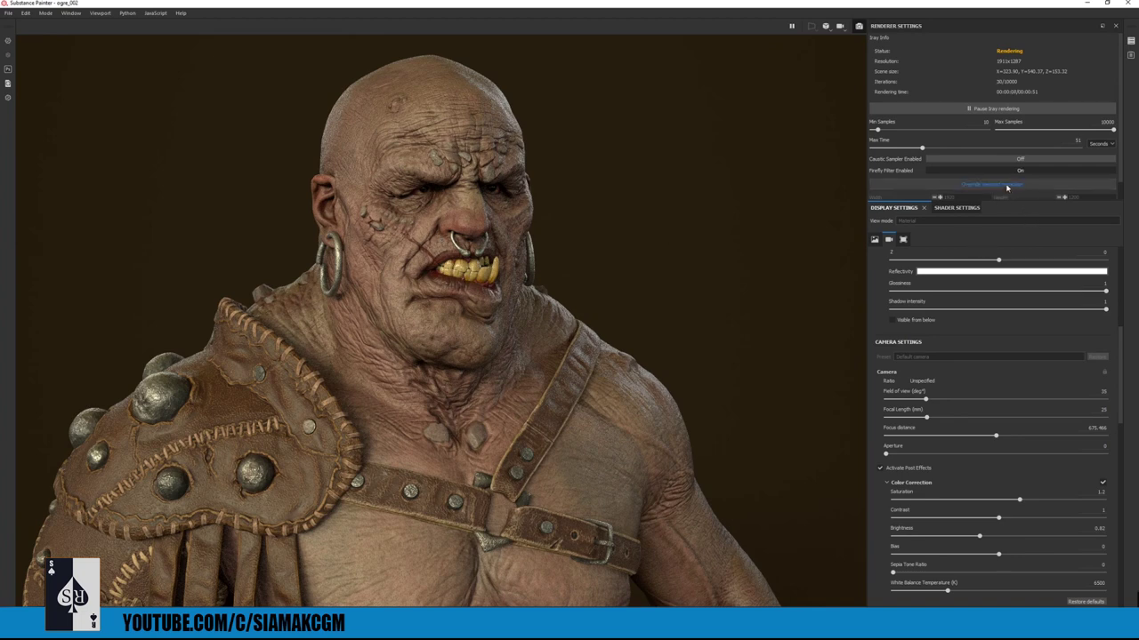
- Change the render's environment map to Corsica Beach and check the new lighting on the ogre's face
scroll(1057, 243, "up", 5)
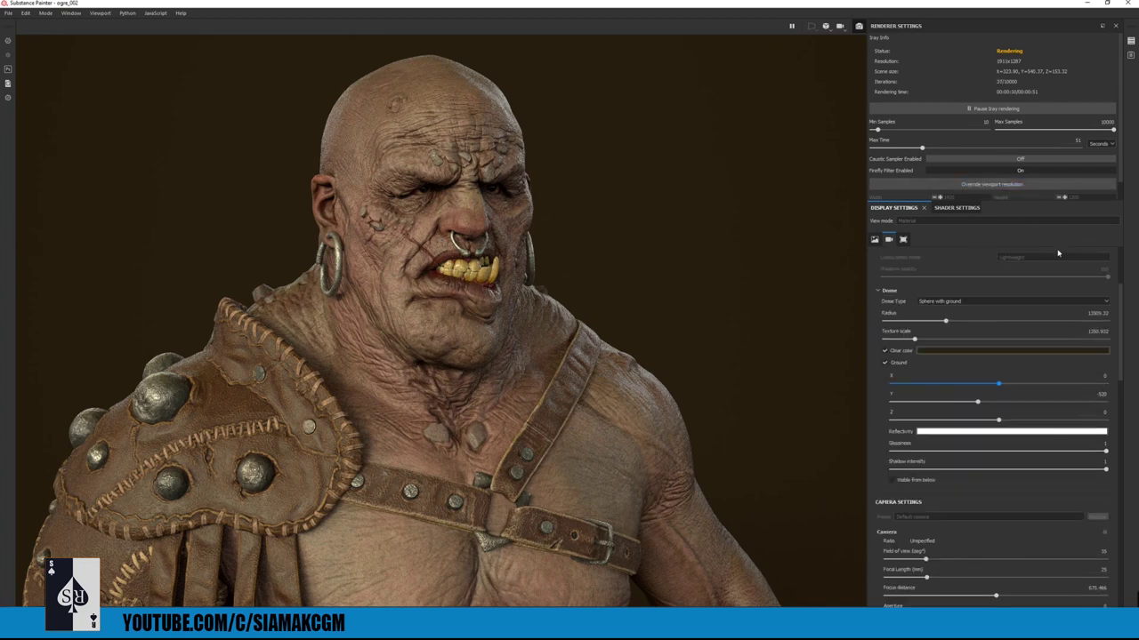
left_click(1020, 282)
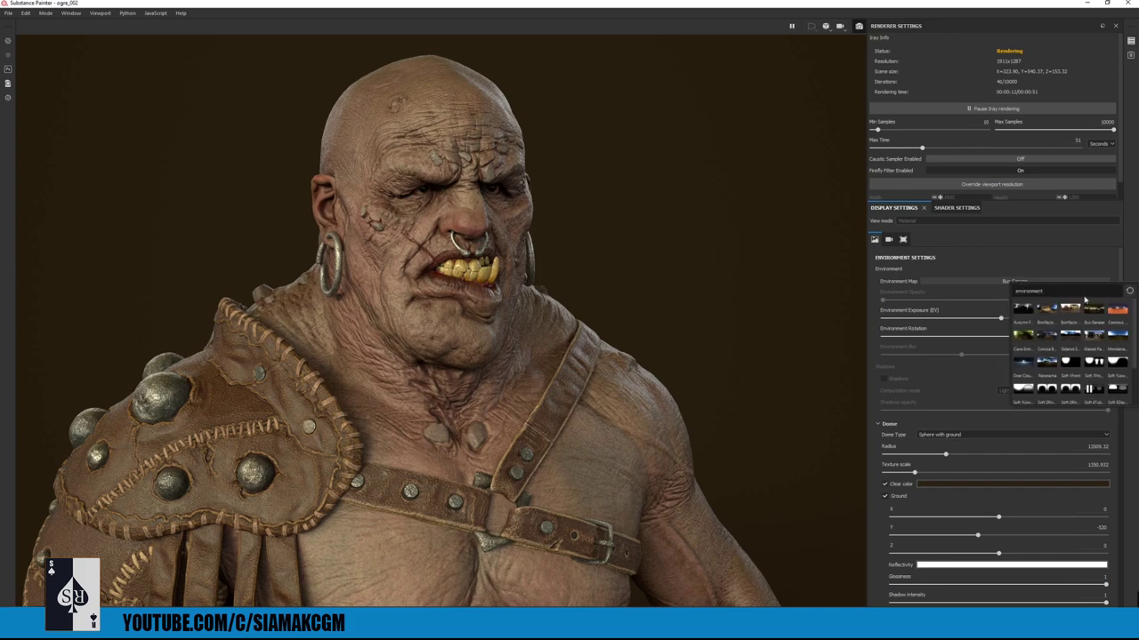
left_click(1048, 339)
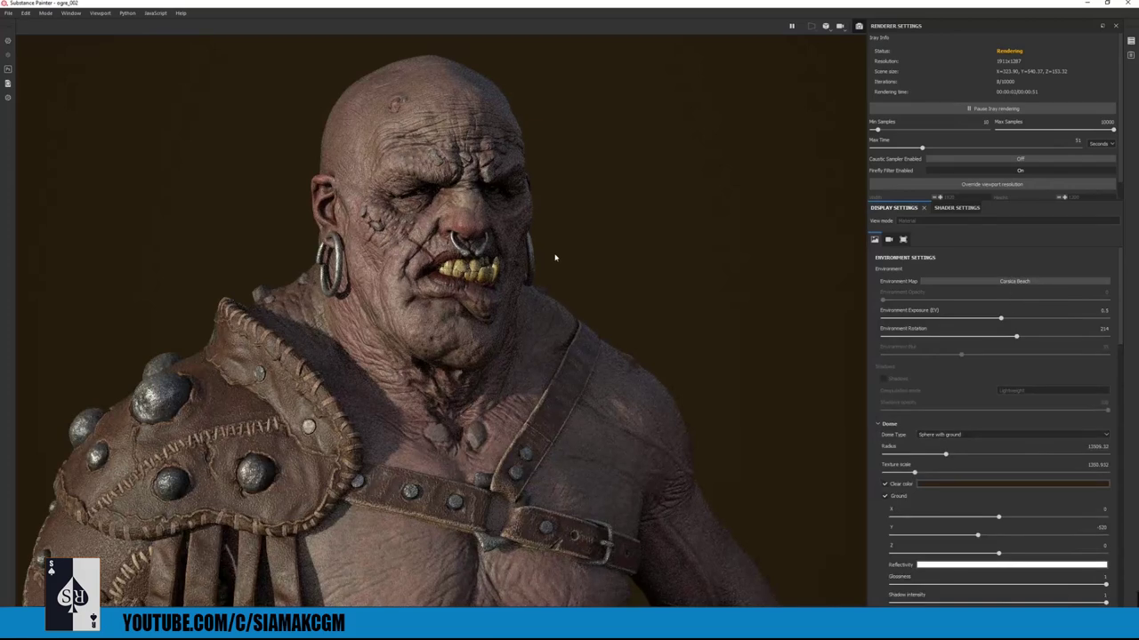
left_click_drag(555, 264, 553, 270, "alt")
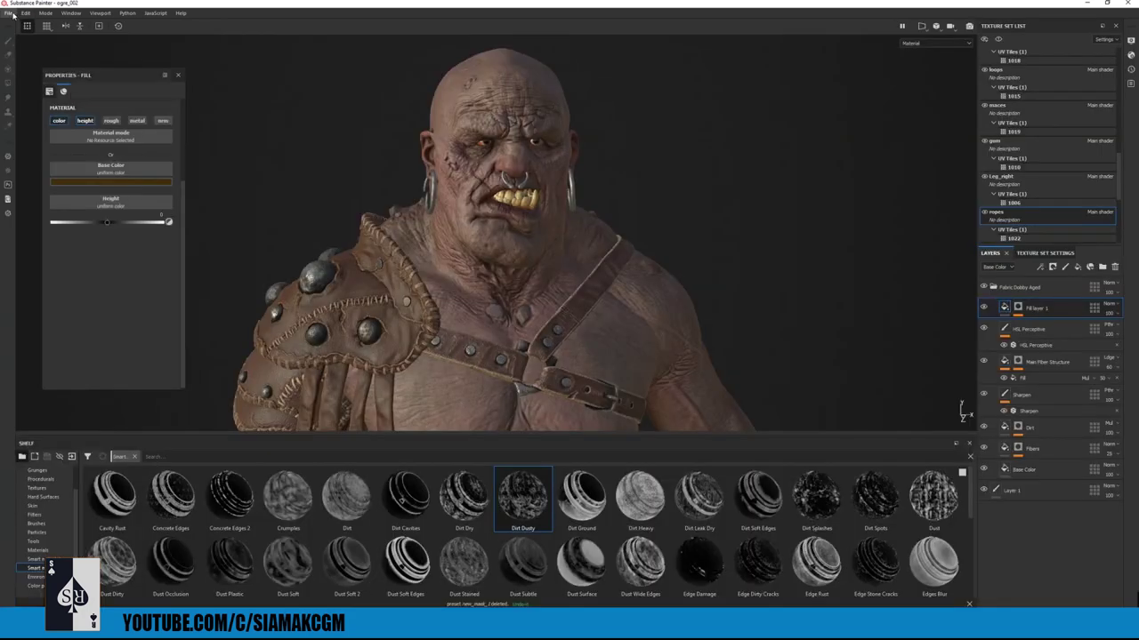
- Start a new project and reposition its settings window over the viewport
left_click(8, 12)
left_click(21, 6)
key("ctrl+n")
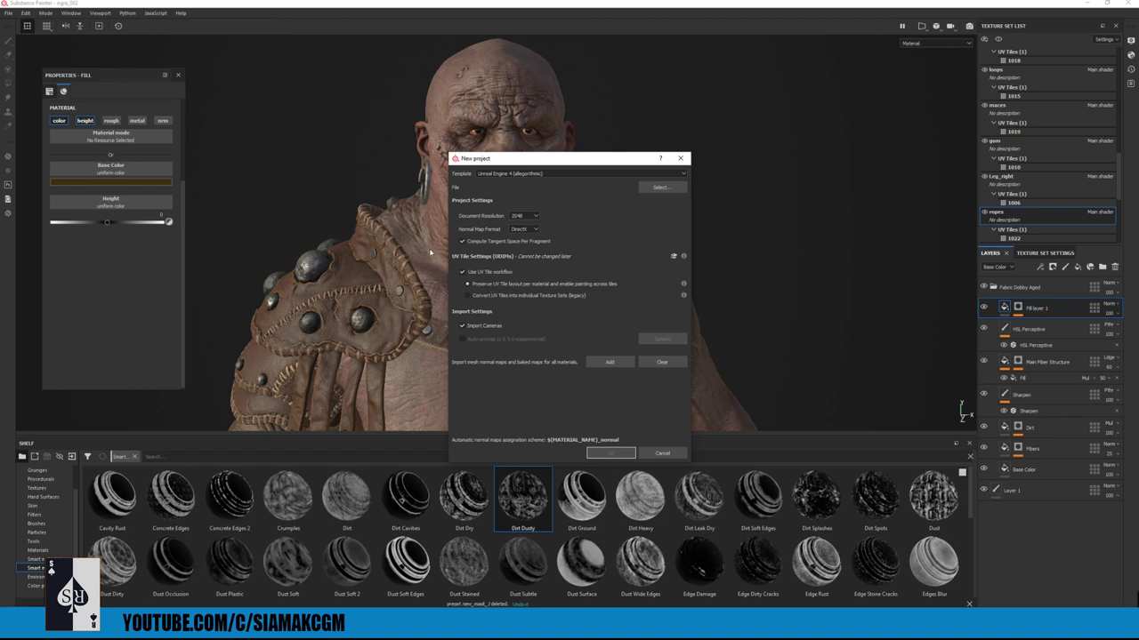
left_click_drag(518, 159, 702, 99)
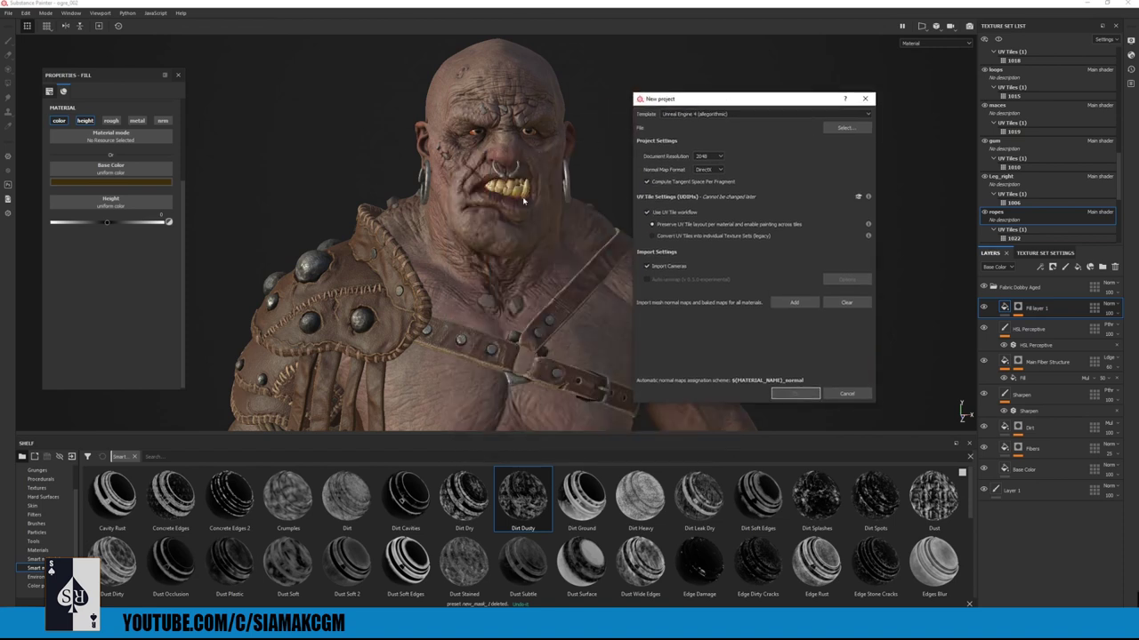
left_click_drag(781, 101, 761, 98)
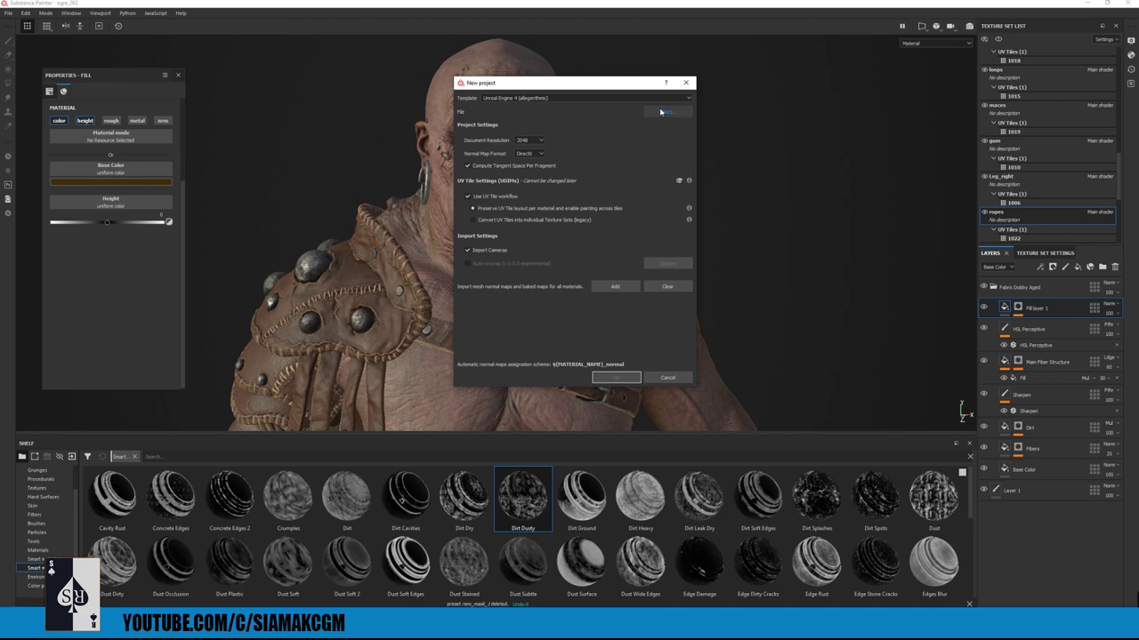
- Choose ogre_low_final_02.fbx from the troll project's painter folder as the new project's mesh
left_click(661, 112)
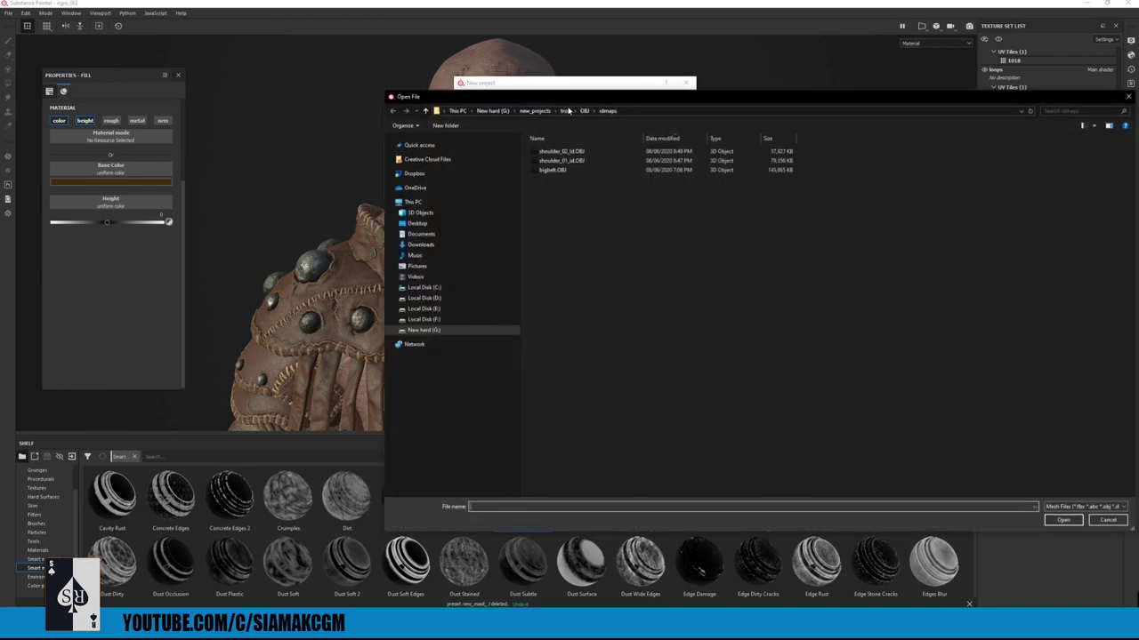
left_click(566, 110)
double_click(559, 189)
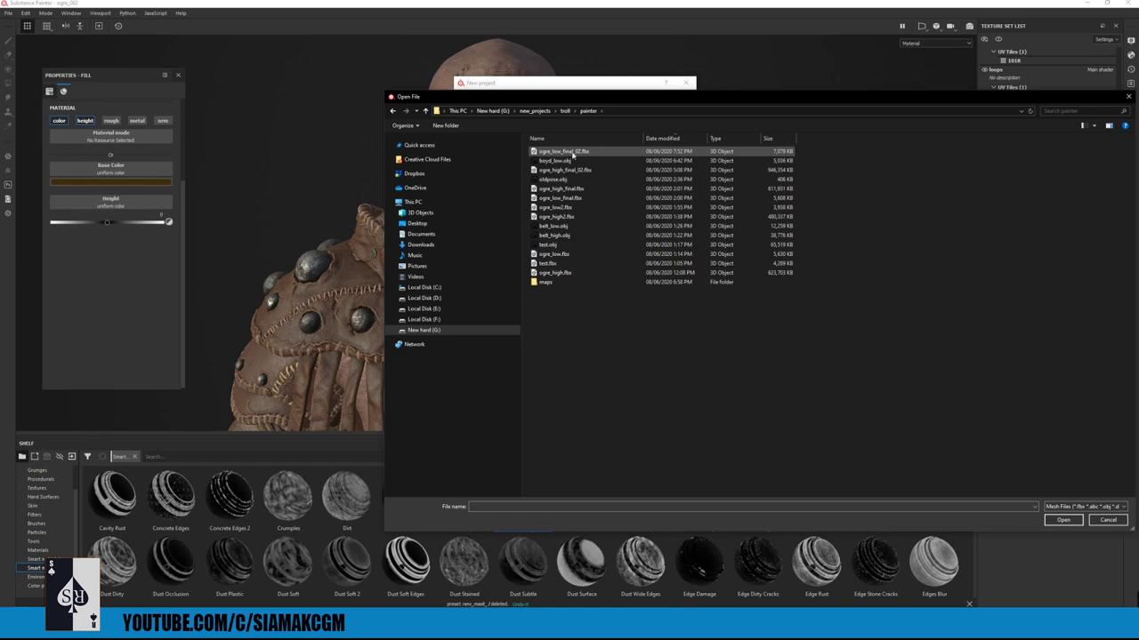
double_click(572, 153)
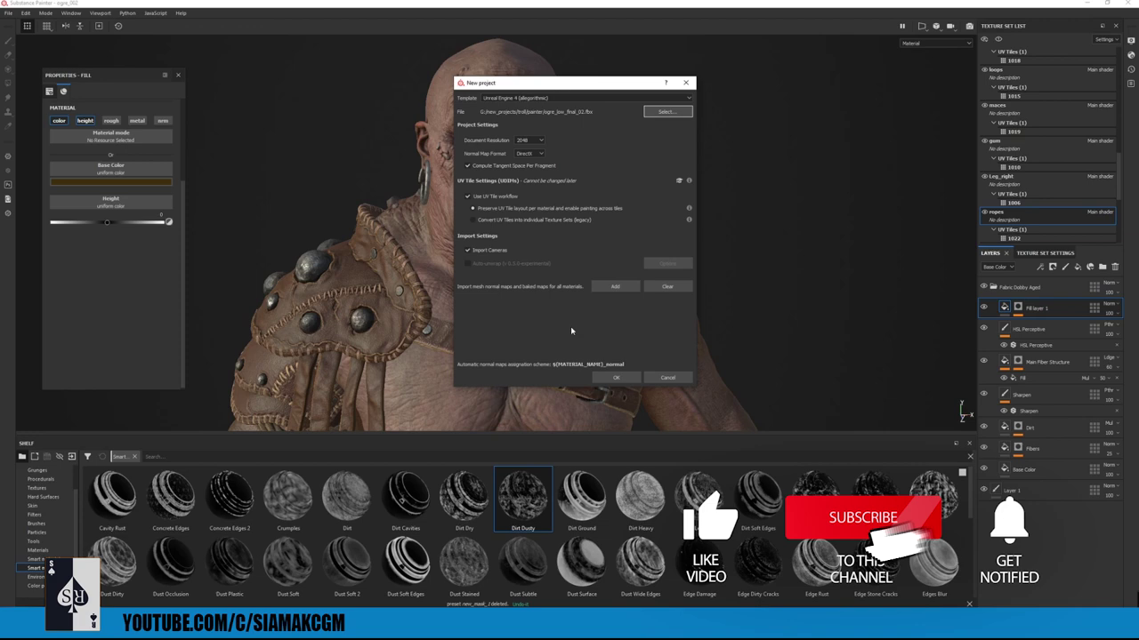
- Create the project from ogre_low_final_02.fbx with the Unreal Engine 4 template, 2048 resolution and the UV Tile workflow
left_click(623, 379)
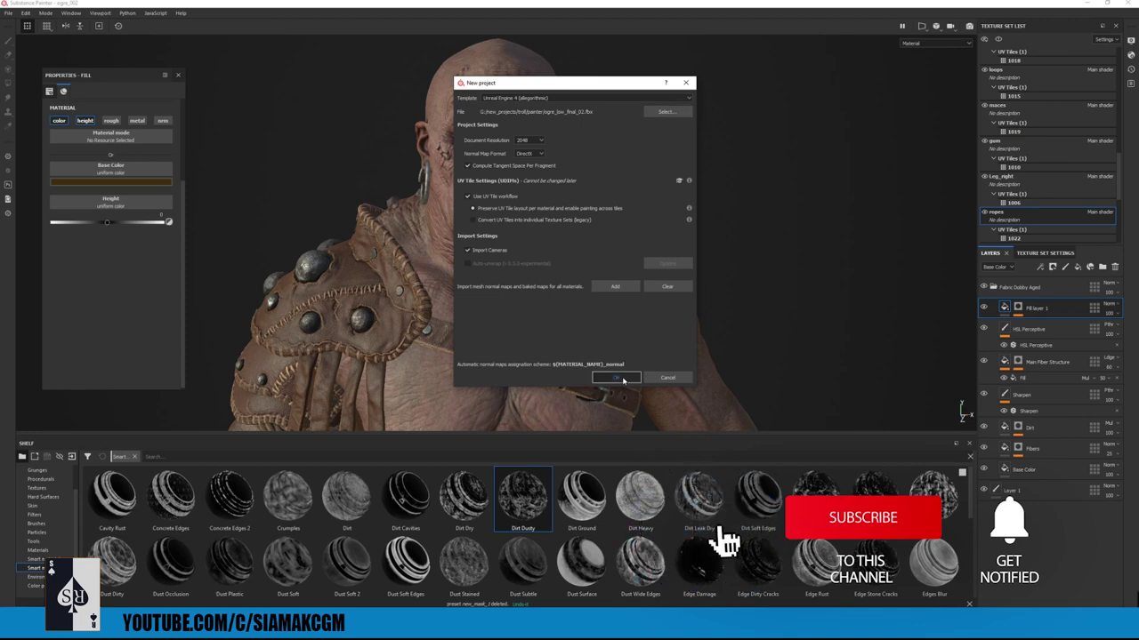
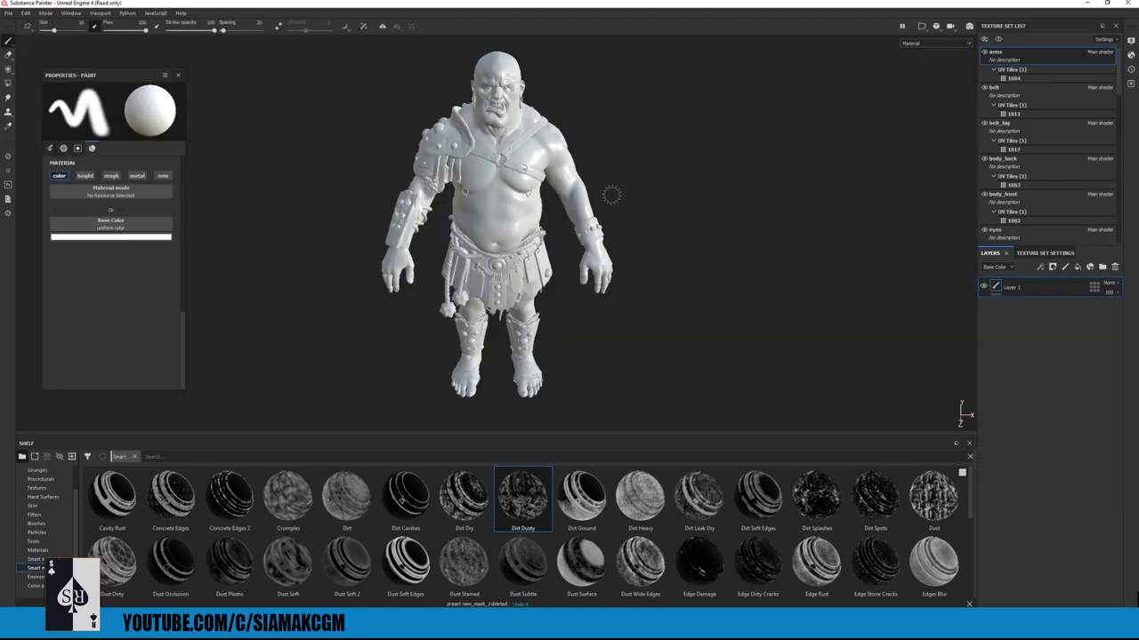
left_click_drag(610, 190, 460, 201, "alt")
middle_click_drag(460, 203, 427, 230, "alt")
right_click_drag(427, 230, 437, 245, "alt")
left_click_drag(436, 245, 536, 221, "alt")
right_click_drag(537, 220, 587, 239, "alt")
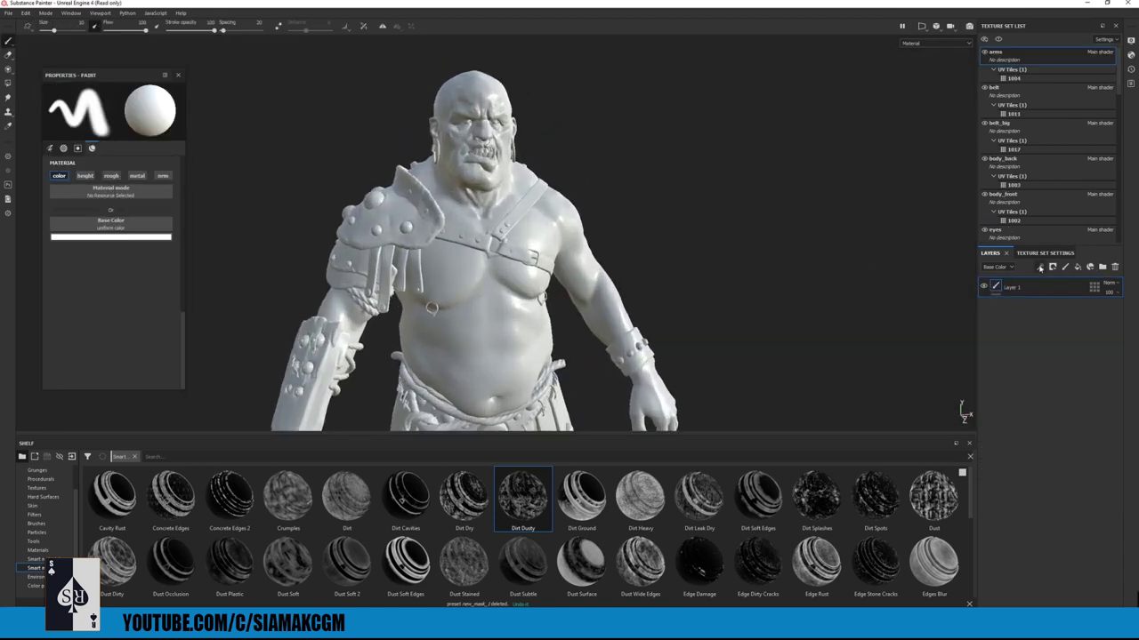
left_click_drag(1089, 245, 1090, 268)
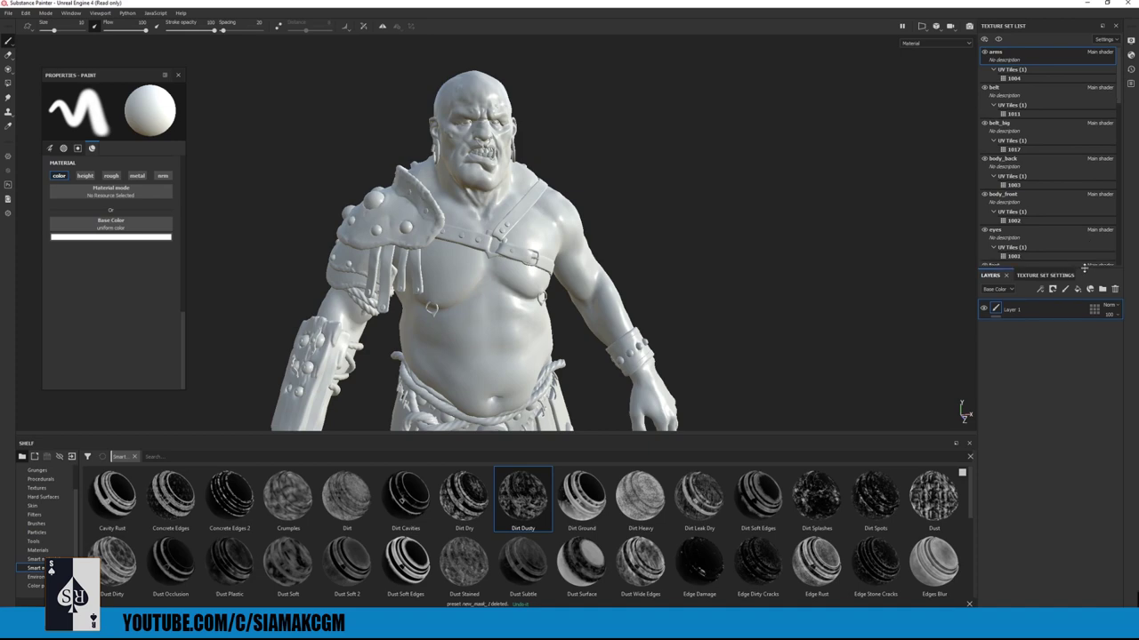
- Switch to Maya and examine the low-poly ogre's body mesh, leaving nothing selected
mouse_move(512, 626)
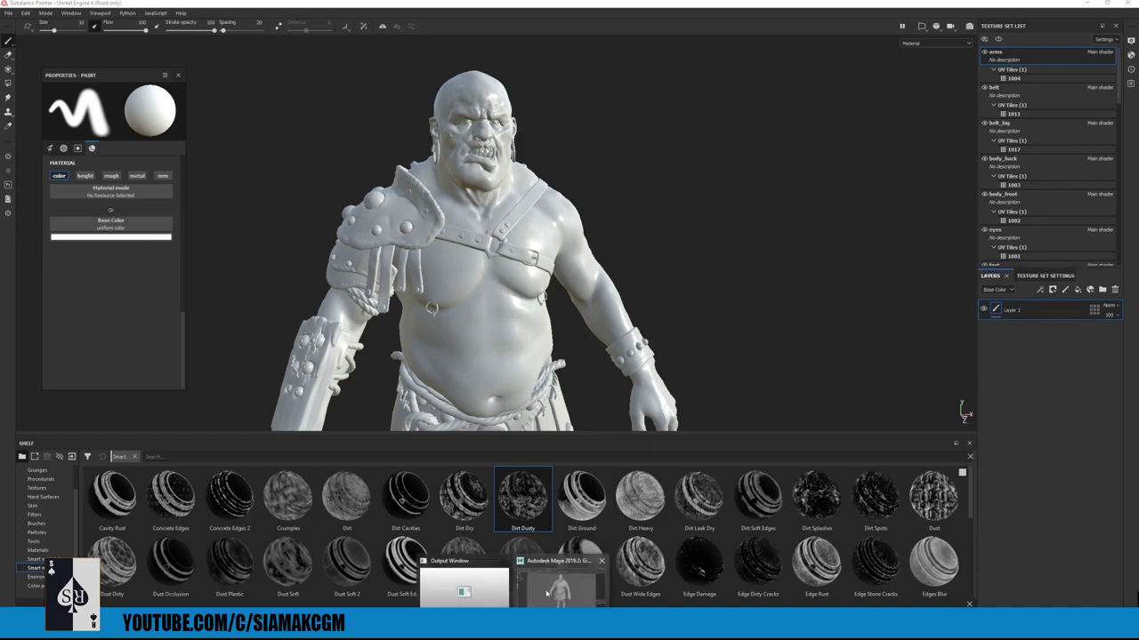
left_click(568, 582)
left_click_drag(570, 295, 546, 270, "alt")
middle_click_drag(546, 269, 501, 384, "alt")
left_click(503, 228)
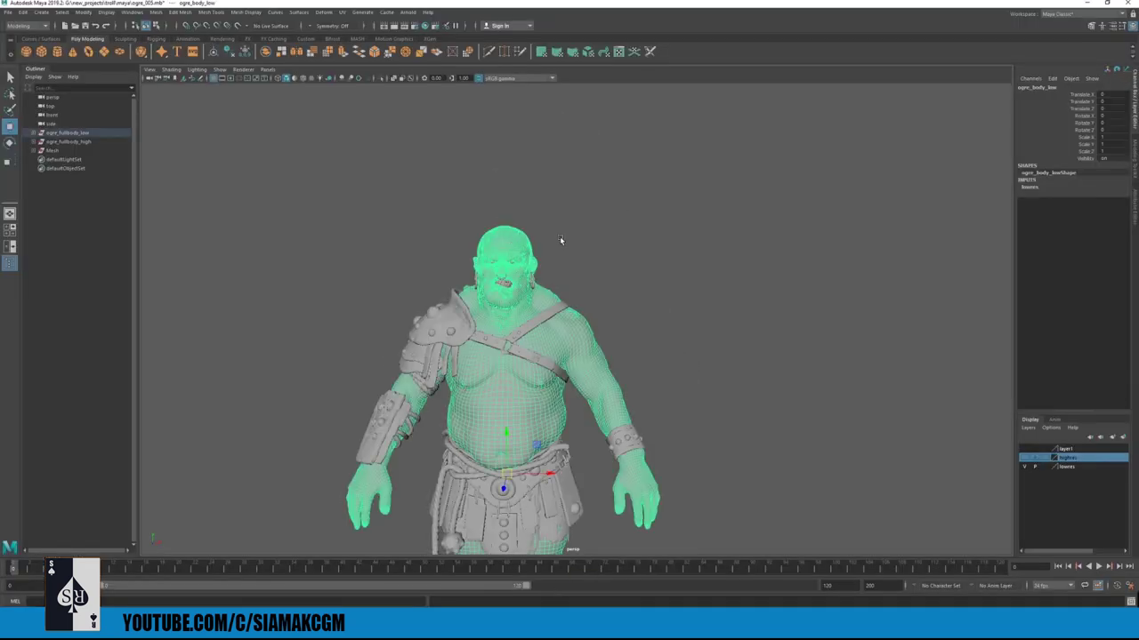
right_click_drag(502, 169, 671, 478)
left_click(643, 261)
middle_click_drag(298, 334, 533, 273, "alt")
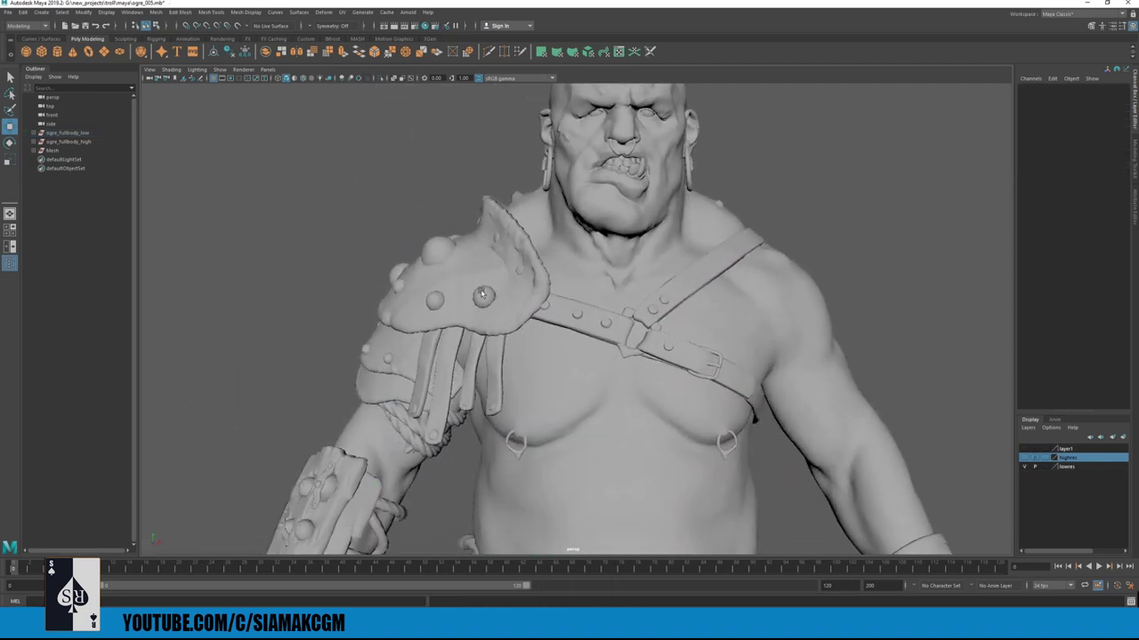
- Select the upper shoulder armour with its bolts and front and back straps, and inspect the material assigned to it
key("q")
left_click(477, 289)
left_click(447, 324, "shift")
left_click(442, 382, "shift")
left_click(434, 436, "shift")
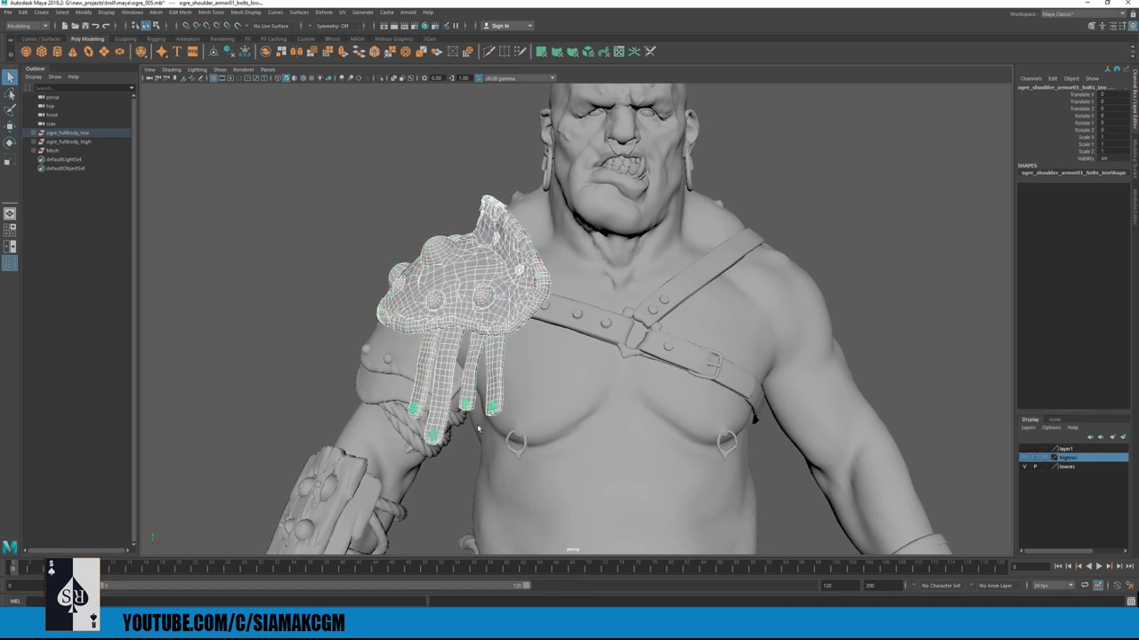
left_click_drag(478, 429, 561, 376, "alt")
middle_click_drag(562, 376, 614, 218, "alt")
right_click_drag(613, 218, 393, 213, "alt")
left_click(547, 358, "shift")
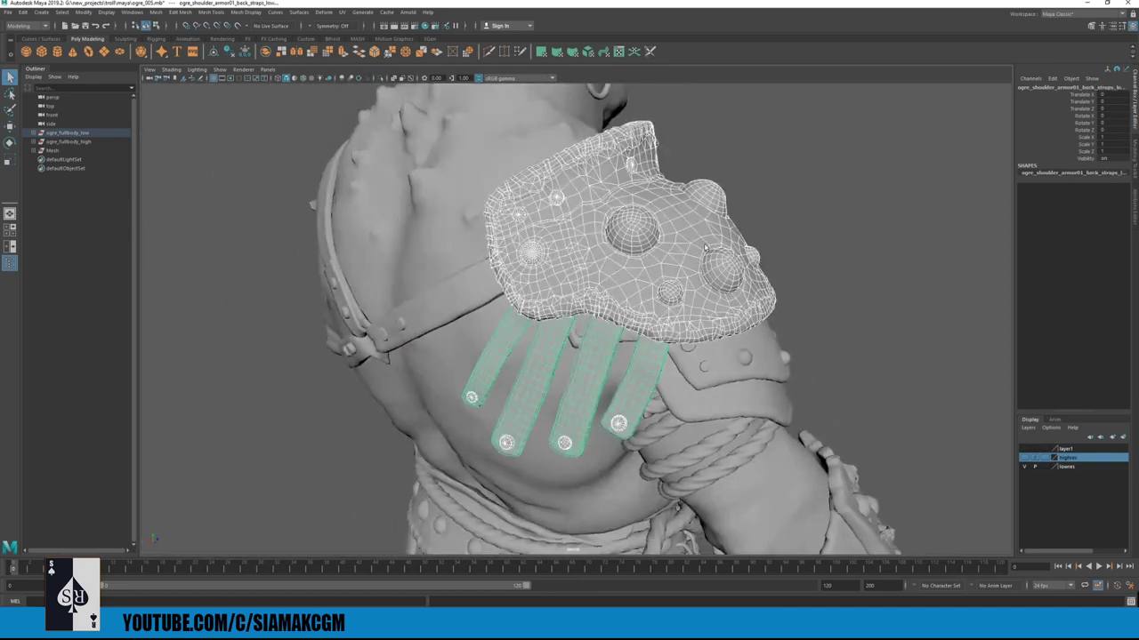
key("ctrl+a")
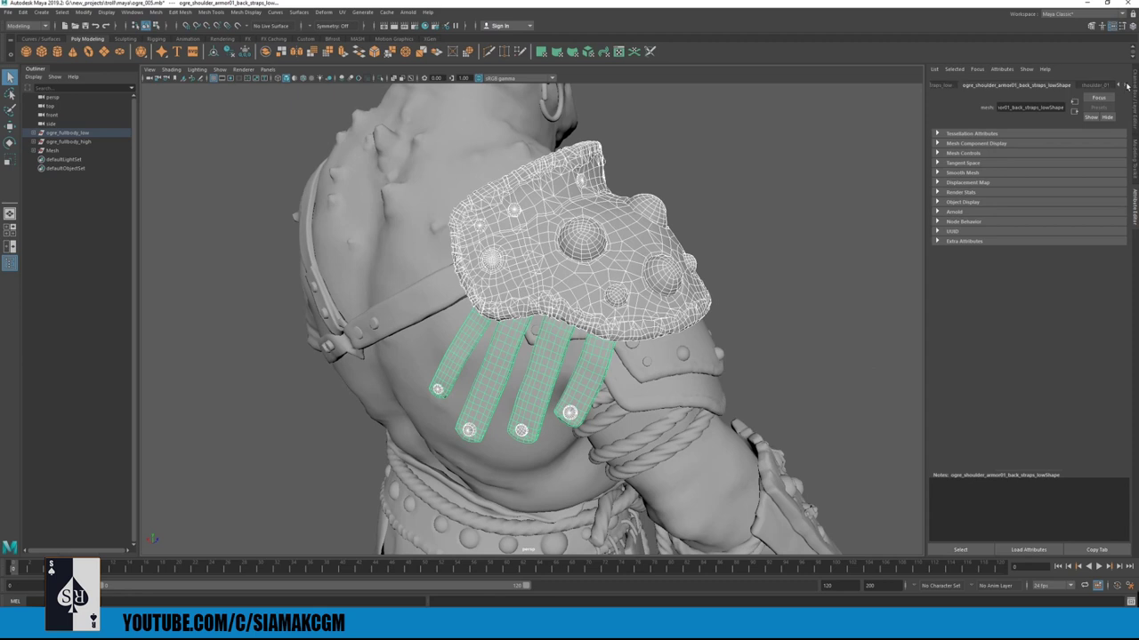
left_click(1102, 85)
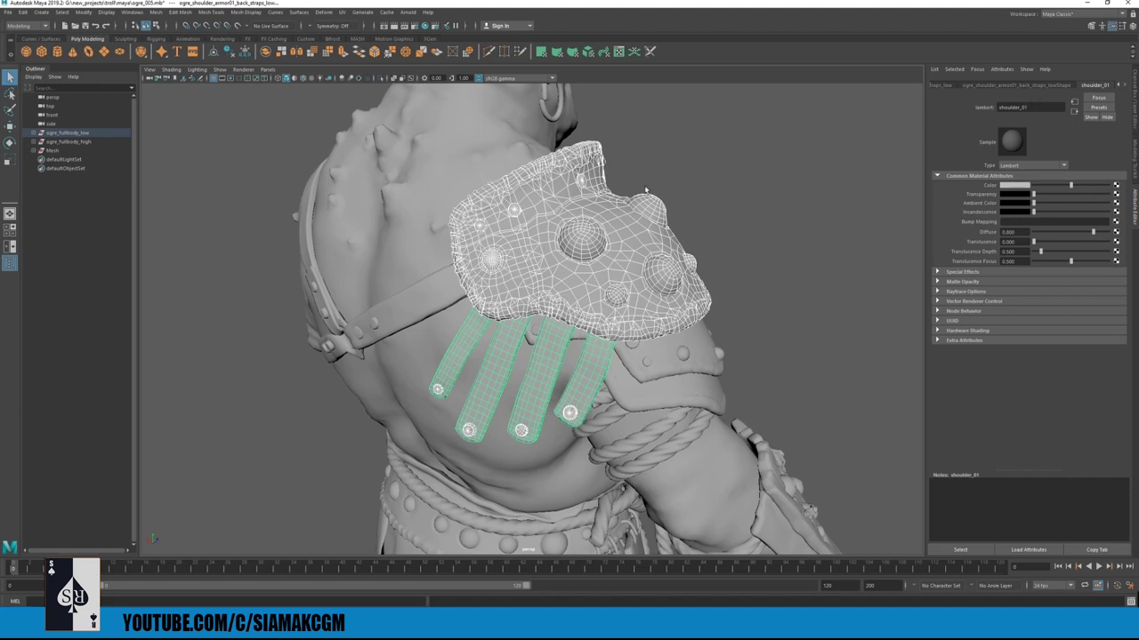
- Select the lower shoulder armour's leather pieces and bolts, and inspect their assigned material
left_click_drag(661, 317, 560, 334, "alt")
middle_click_drag(561, 333, 594, 339, "alt")
left_click(438, 262)
left_click(442, 305, "shift")
left_click(459, 274, "shift")
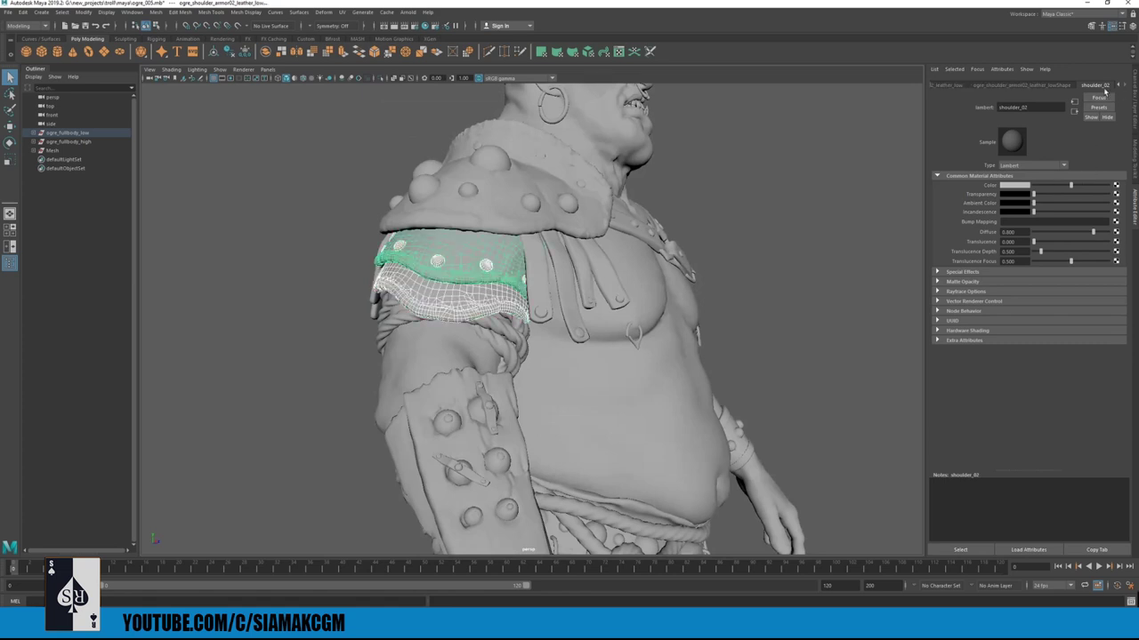
- Select the ropes around the upper arm, forearm guard and waist together with the hanging ropes to inspect their shared material
left_click_drag(594, 401, 532, 401, "alt")
middle_click_drag(532, 401, 582, 334, "alt")
left_click(419, 297)
left_click(366, 405, "shift")
left_click(470, 443, "shift")
middle_click_drag(477, 498, 473, 381, "alt")
left_click(473, 380, "shift")
left_click_drag(538, 408, 609, 411, "alt")
right_click_drag(609, 411, 569, 449, "alt")
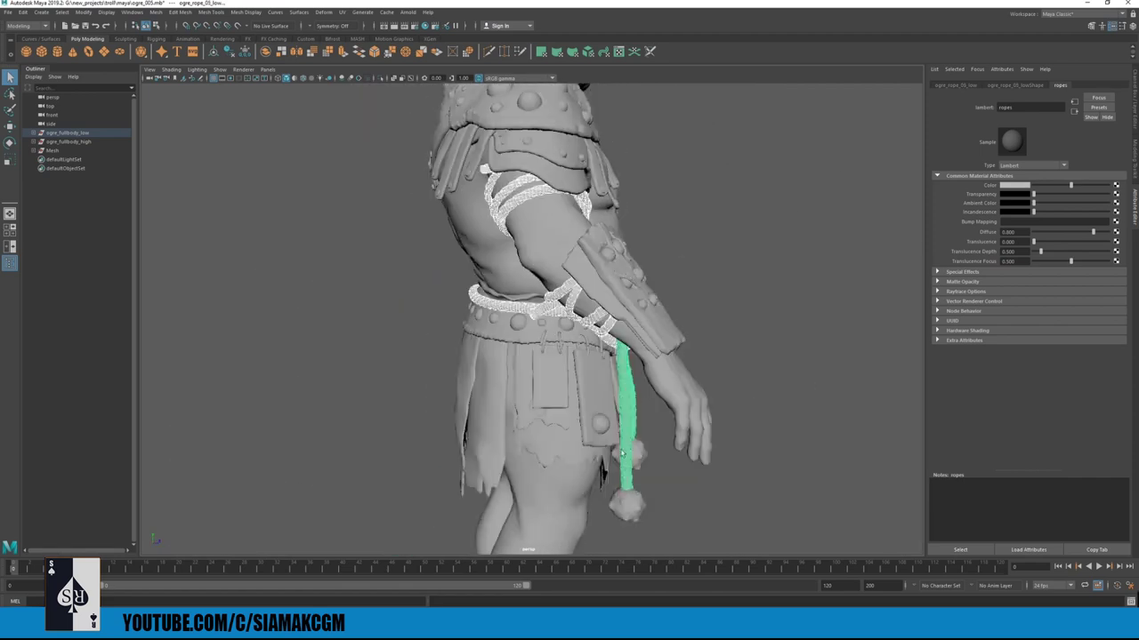
- Add the rope pieces on the leg armour to the rope selection and inspect their material
middle_click_drag(569, 448, 539, 348, "alt")
left_click_drag(462, 396, 500, 405, "alt")
left_click(499, 368, "shift")
key("ctrl+z")
left_click(502, 359, "shift")
left_click_drag(583, 356, 520, 354, "alt")
middle_click_drag(605, 279, 599, 349, "alt")
left_click_drag(600, 350, 584, 326, "alt")
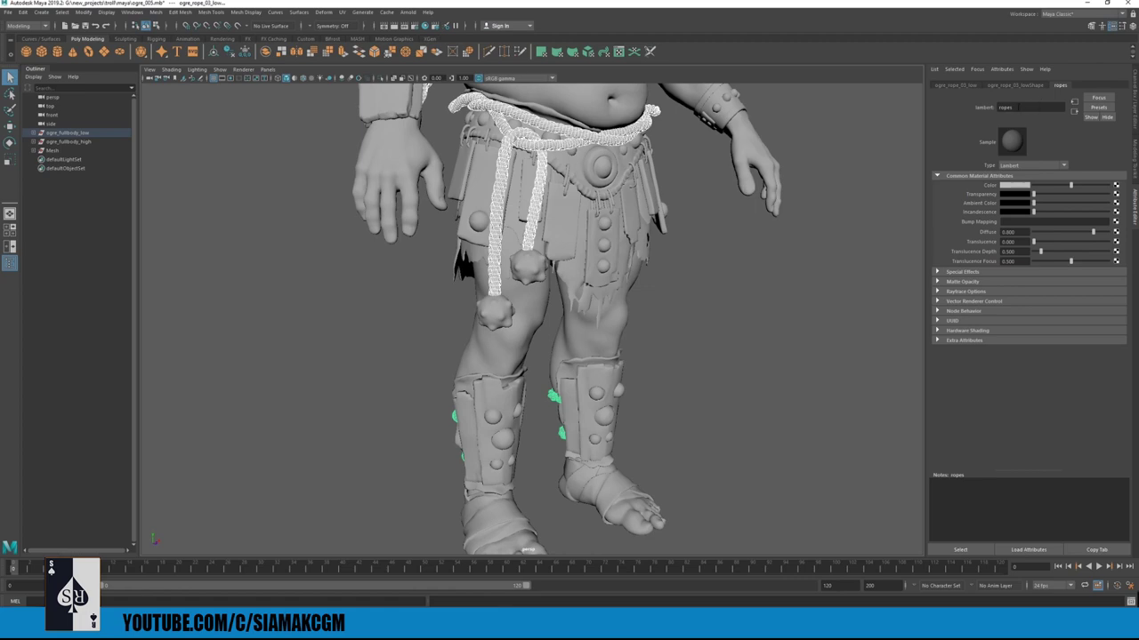
- Switch back to Substance Painter, enlarge the texture set list and review its entries from arms to wood_pannels
key("alt+Tab")
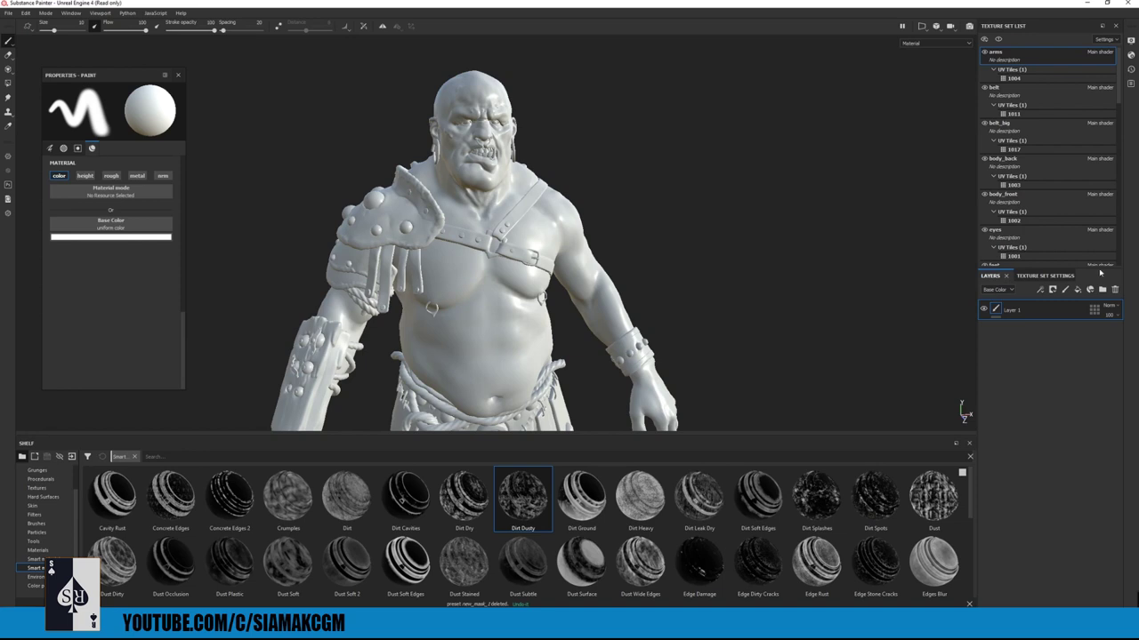
left_click_drag(1100, 266, 1100, 425)
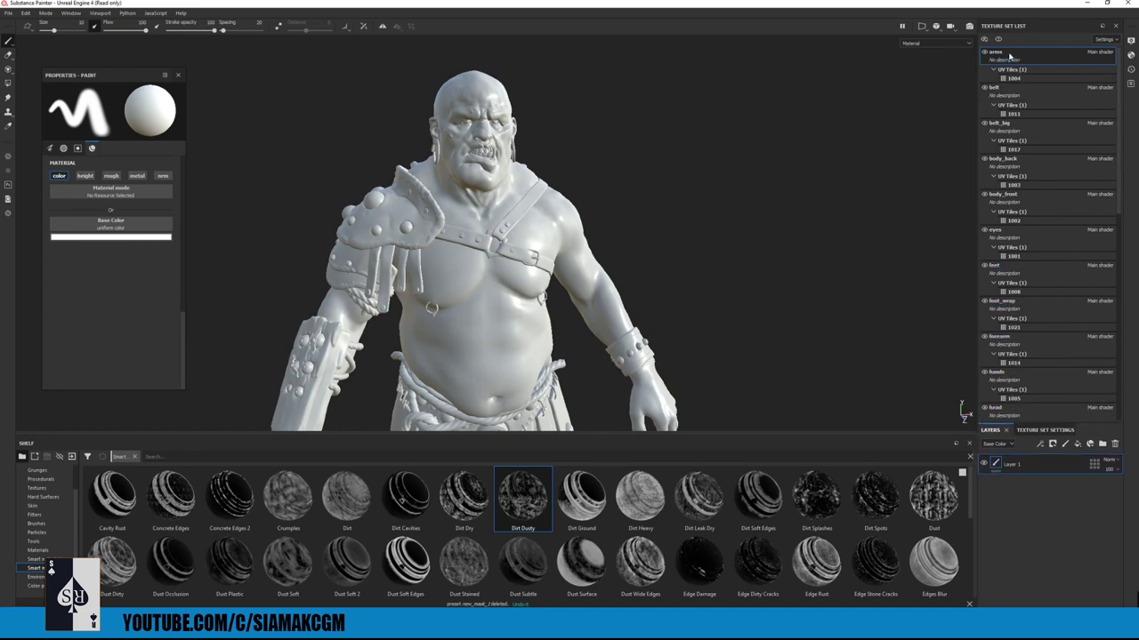
scroll(1014, 89, "down", 1)
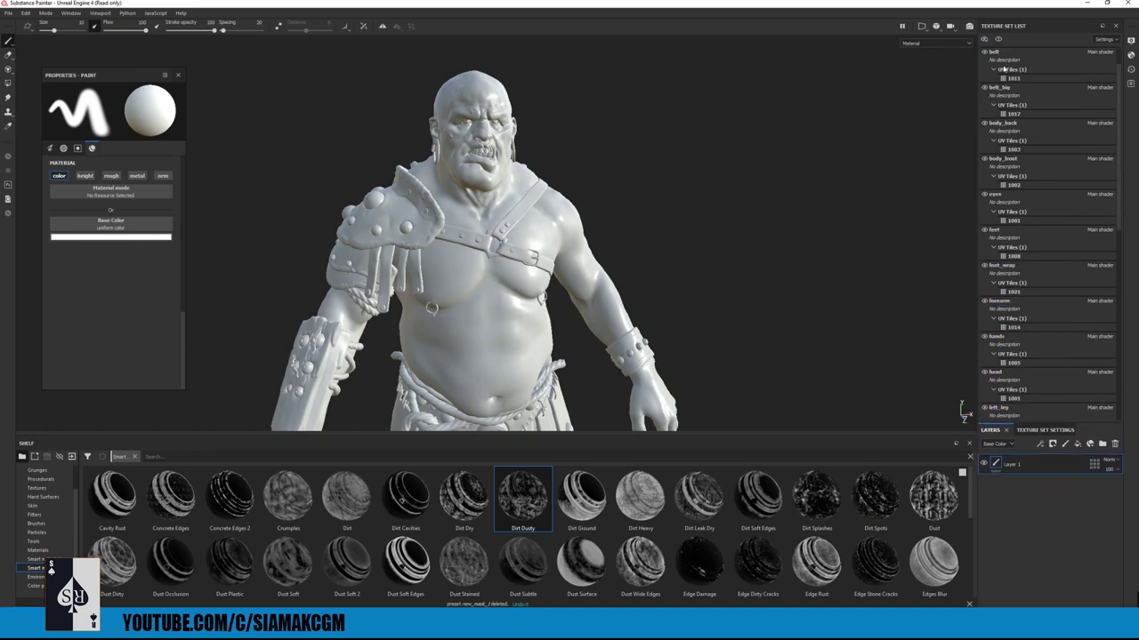
scroll(1021, 116, "up", 2)
scroll(1023, 124, "down", 12)
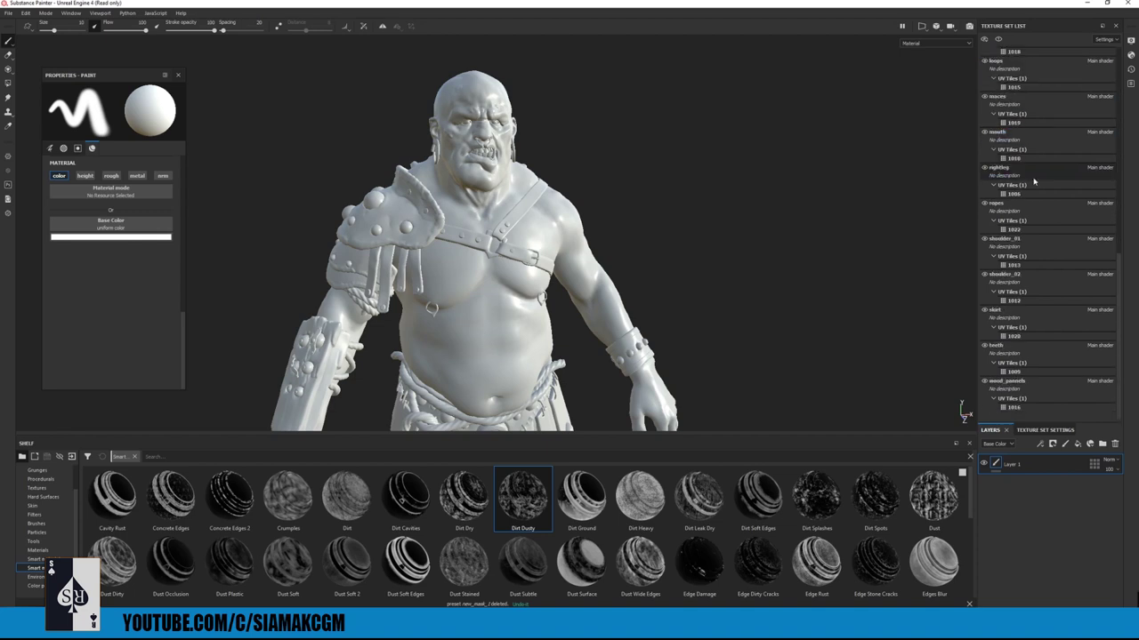
scroll(1022, 124, "up", 8)
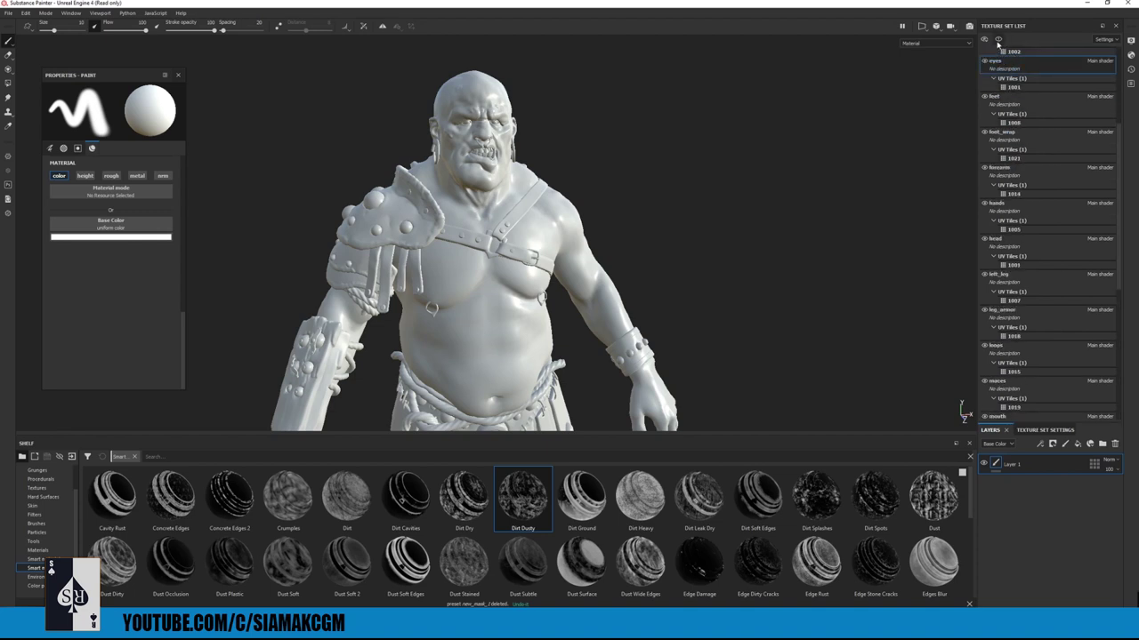
- Isolate the selected texture set in the viewport and view the feet and foot_wrap sets on their own
left_click(997, 99)
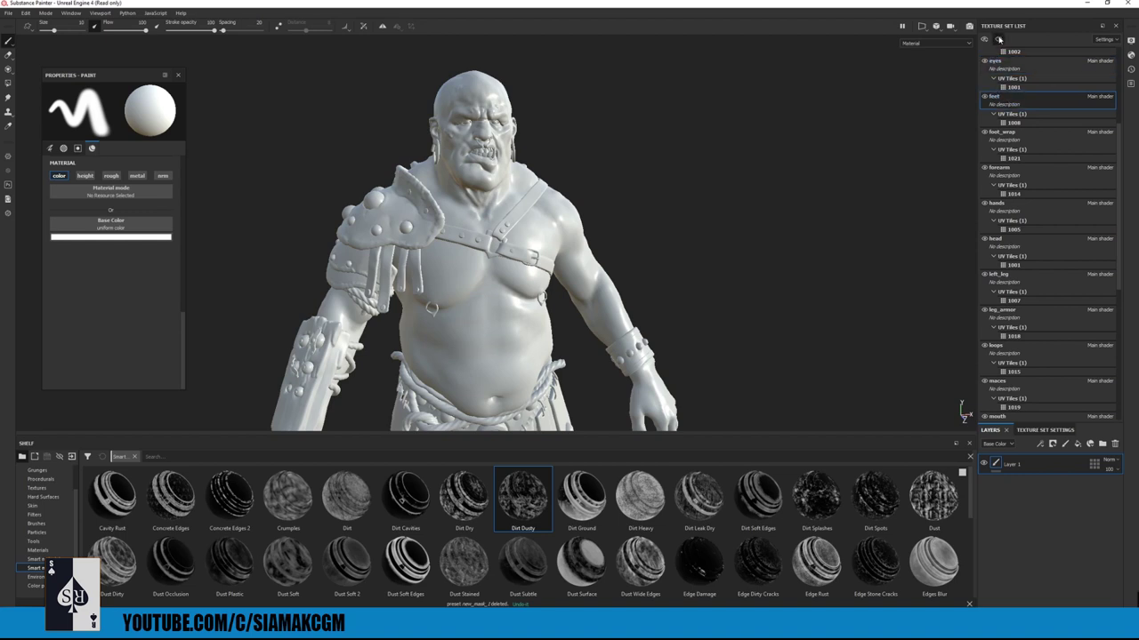
left_click(998, 39)
left_click_drag(682, 336, 511, 231, "alt")
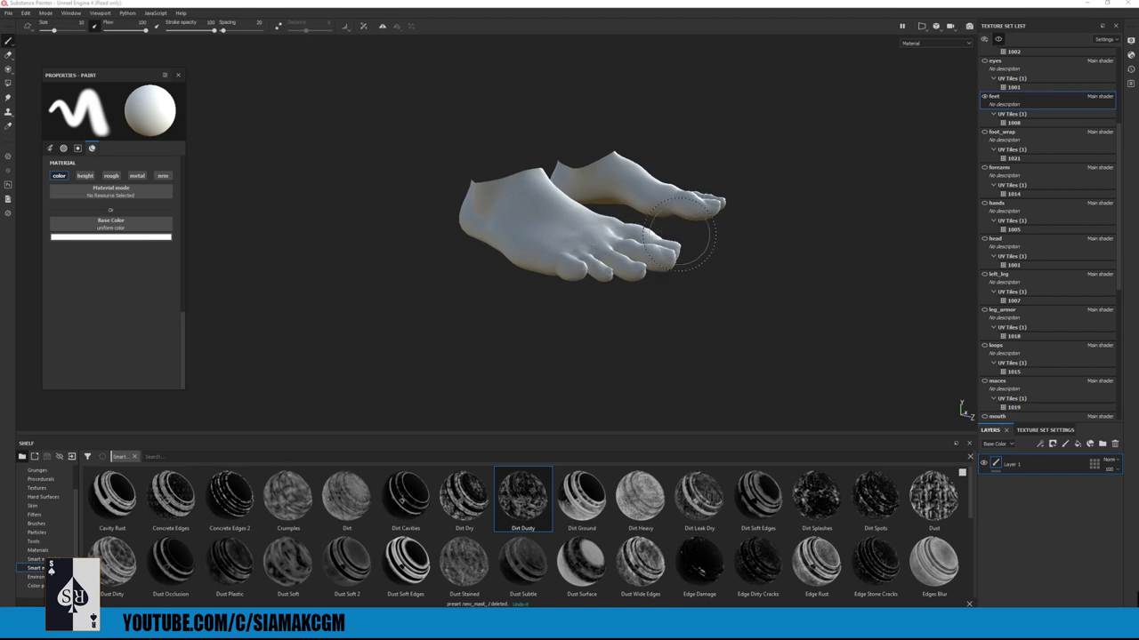
left_click(1002, 132)
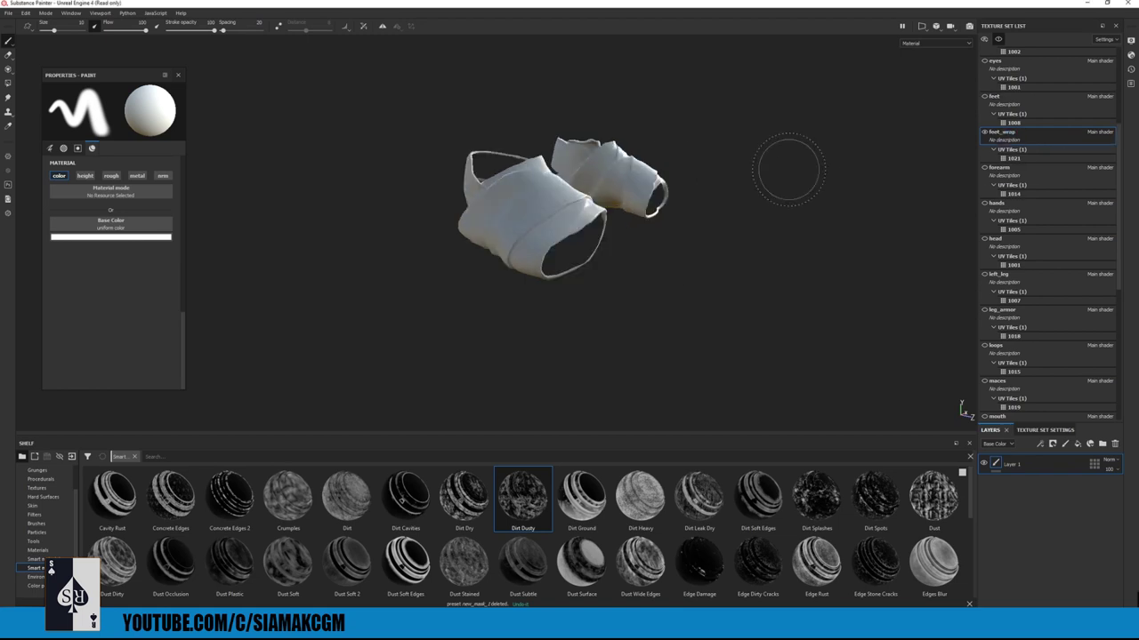
- Make forearm the active texture set and examine its isolated wooden guard up close
left_click(999, 167)
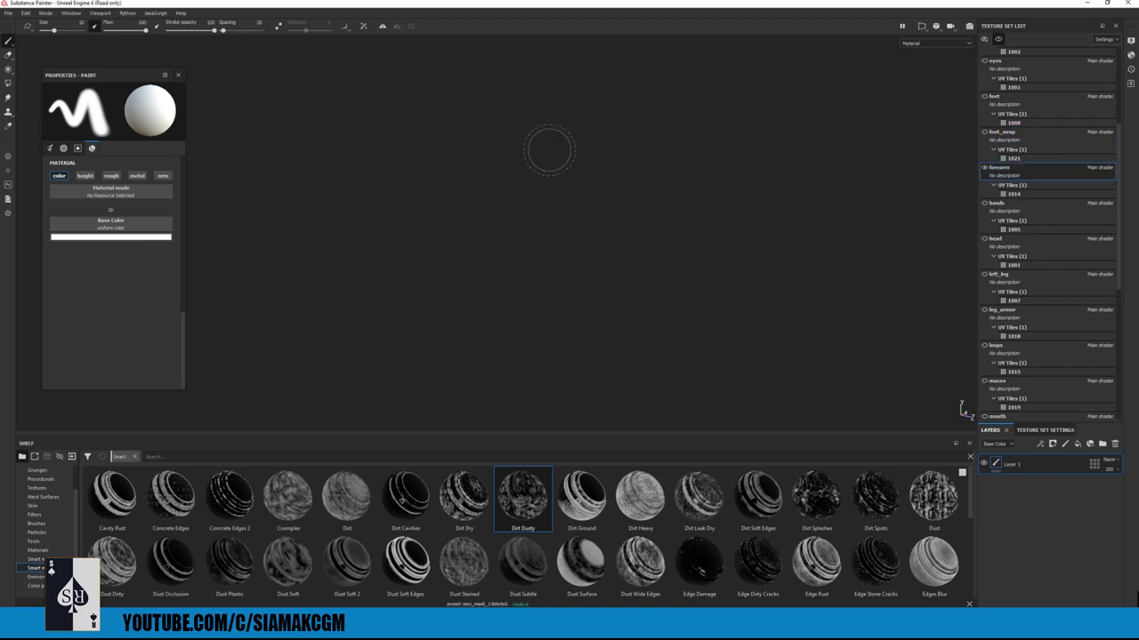
middle_click_drag(708, 196, 654, 356, "alt")
left_click_drag(654, 267, 569, 258, "alt")
middle_click_drag(640, 115, 456, 116, "alt")
left_click_drag(455, 177, 534, 241, "alt")
middle_click_drag(534, 241, 749, 182, "alt")
mouse_move(749, 209)
left_mouse_down("alt")
mouse_move(662, 221)
mouse_move(732, 255)
mouse_move(694, 249)
left_mouse_up("alt")
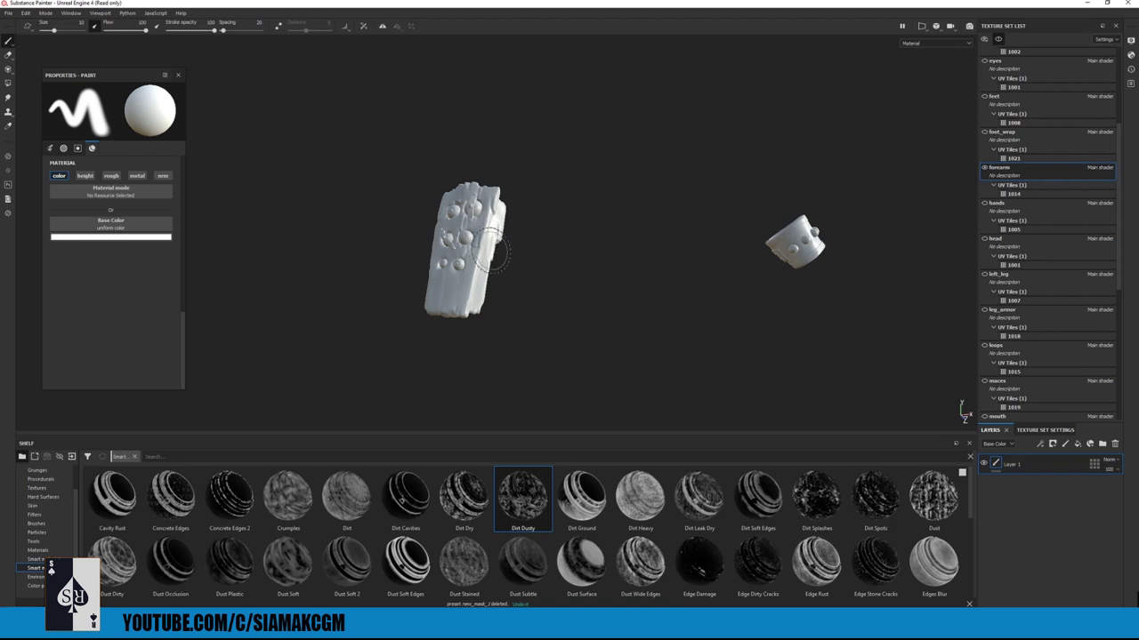
left_click_drag(491, 240, 523, 243, "alt")
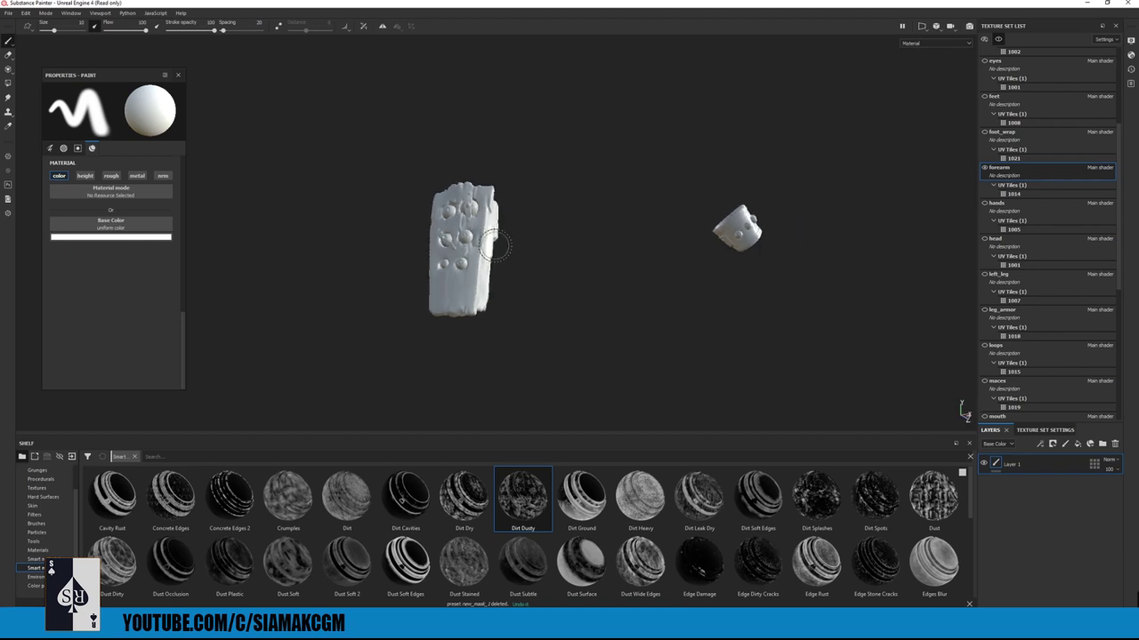
middle_click_drag(523, 243, 594, 251, "alt")
right_click_drag(594, 251, 570, 267, "alt")
left_click_drag(569, 267, 526, 265, "alt")
right_click_drag(525, 265, 556, 297, "alt")
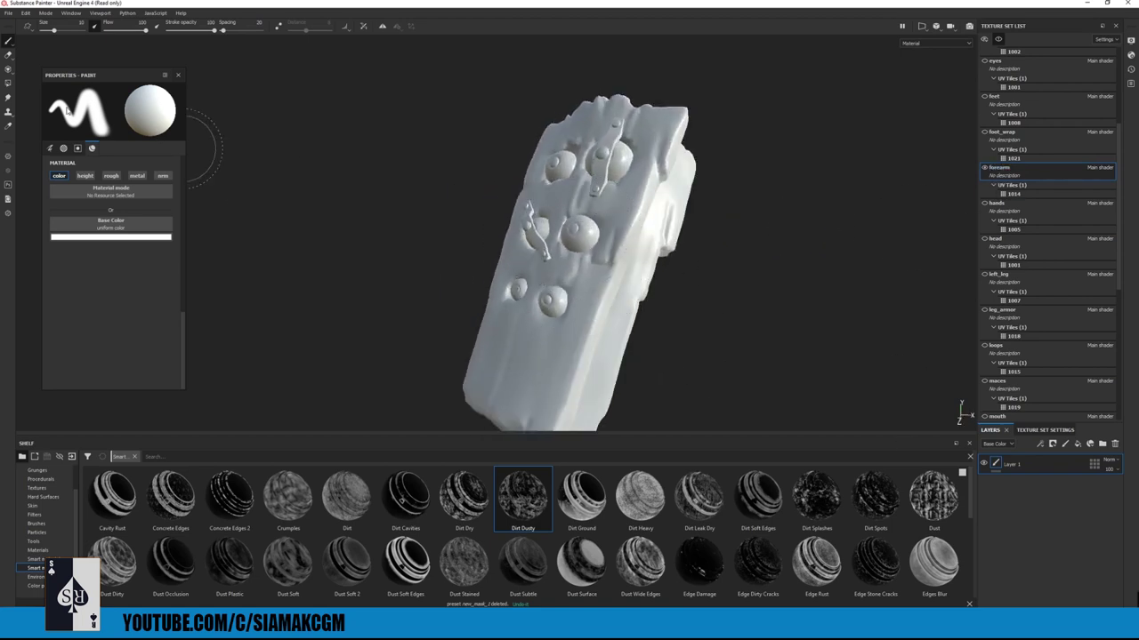
- Add a fill layer to the forearm texture set and give it a white mask with a paint effect
left_click(1076, 444)
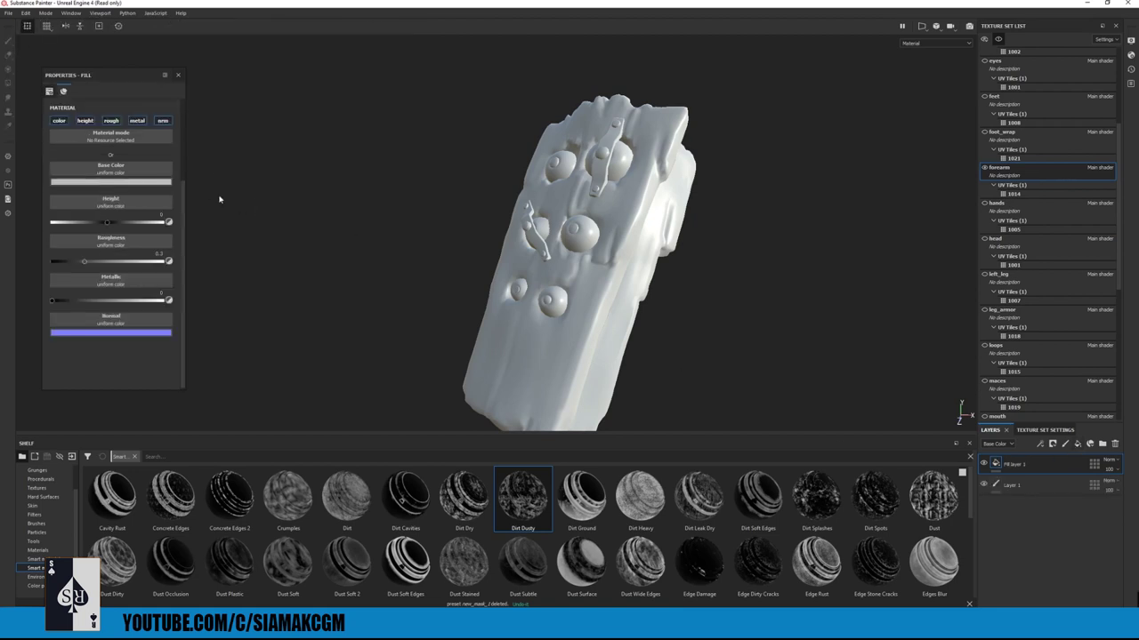
right_click(1014, 464)
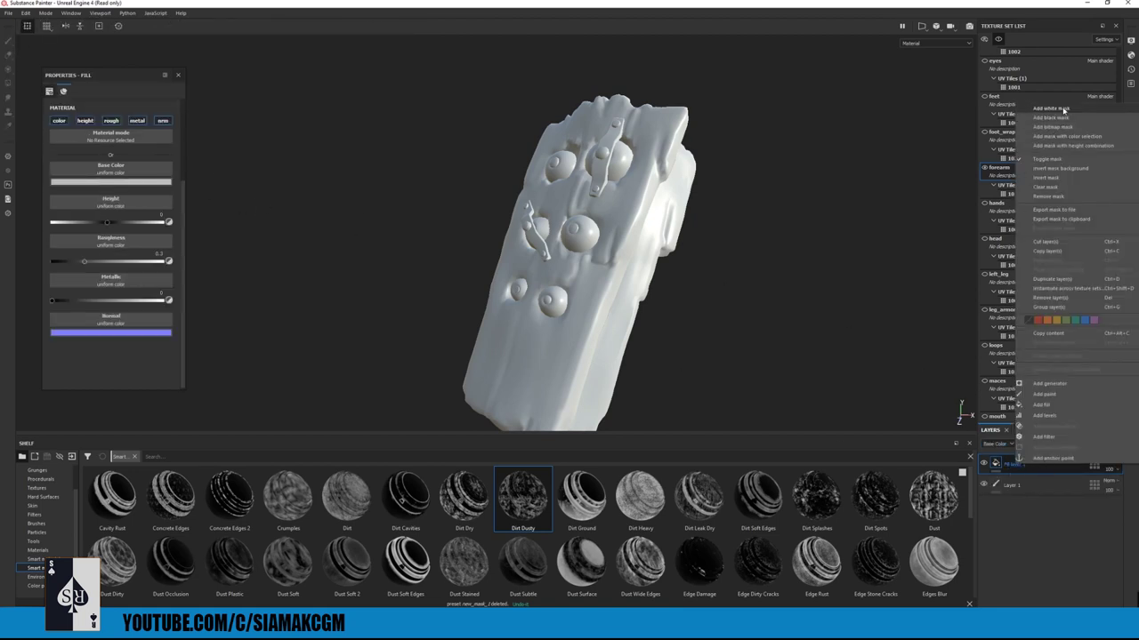
left_click(1050, 107)
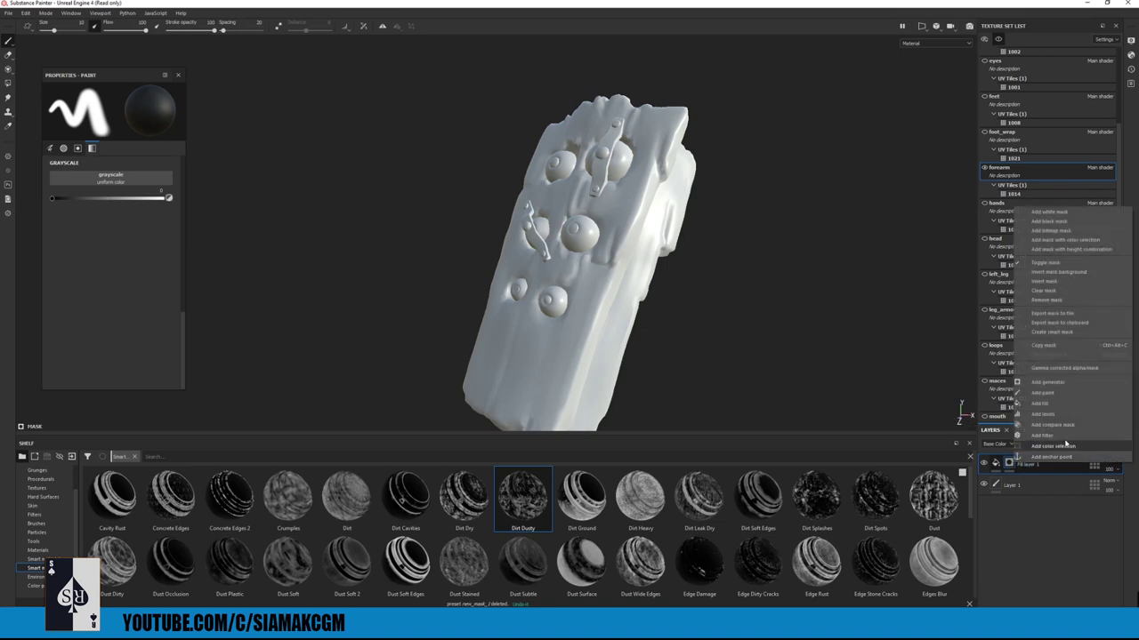
left_click(1043, 392)
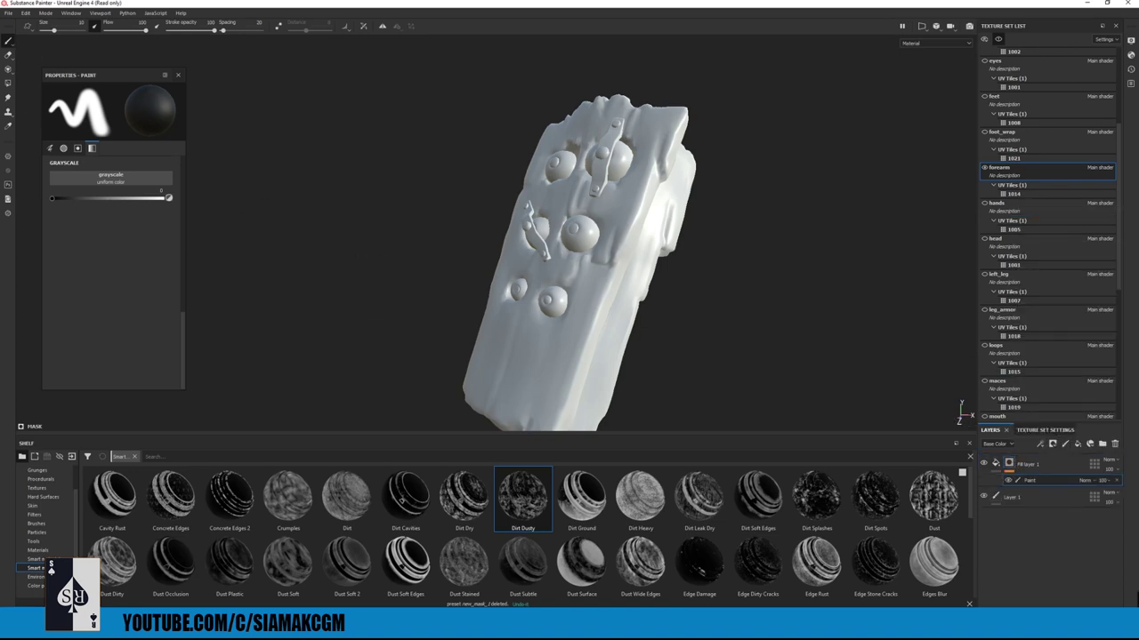
- Activate the Polygon Fill tool for the fill layer's mask on the wooden forearm guard
left_click(8, 82)
left_click_drag(690, 285, 653, 298, "alt")
right_click_drag(654, 298, 673, 325, "alt")
left_click_drag(673, 325, 642, 322, "alt")
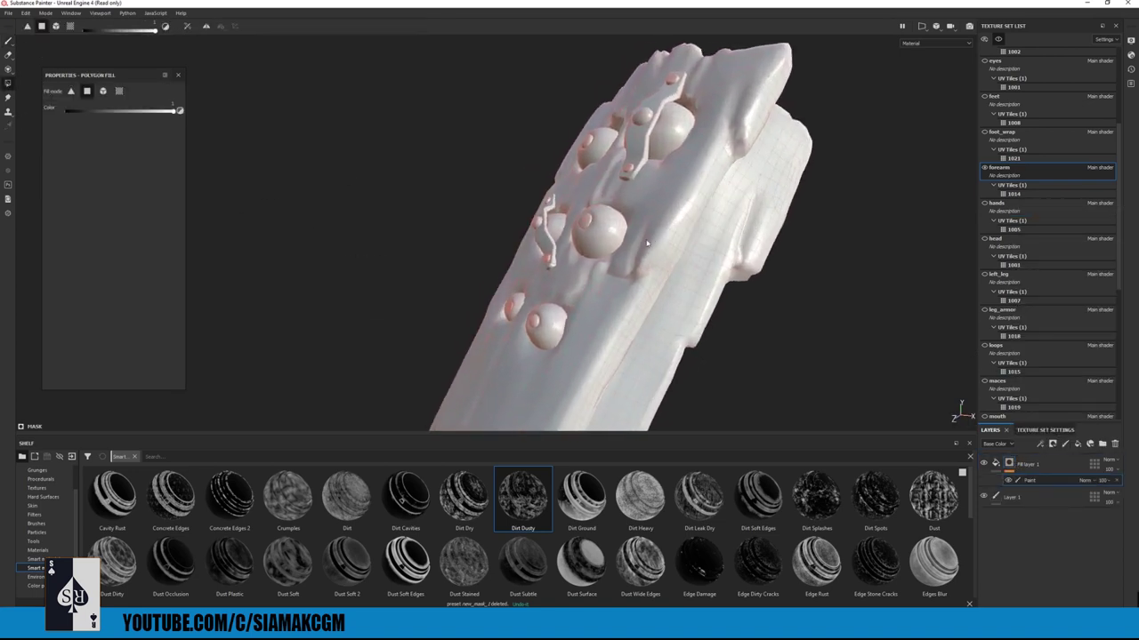
middle_click_drag(642, 322, 569, 320, "alt")
right_click_drag(569, 320, 595, 336, "alt")
- Set the fill layer's base color to pure red
left_click(997, 465)
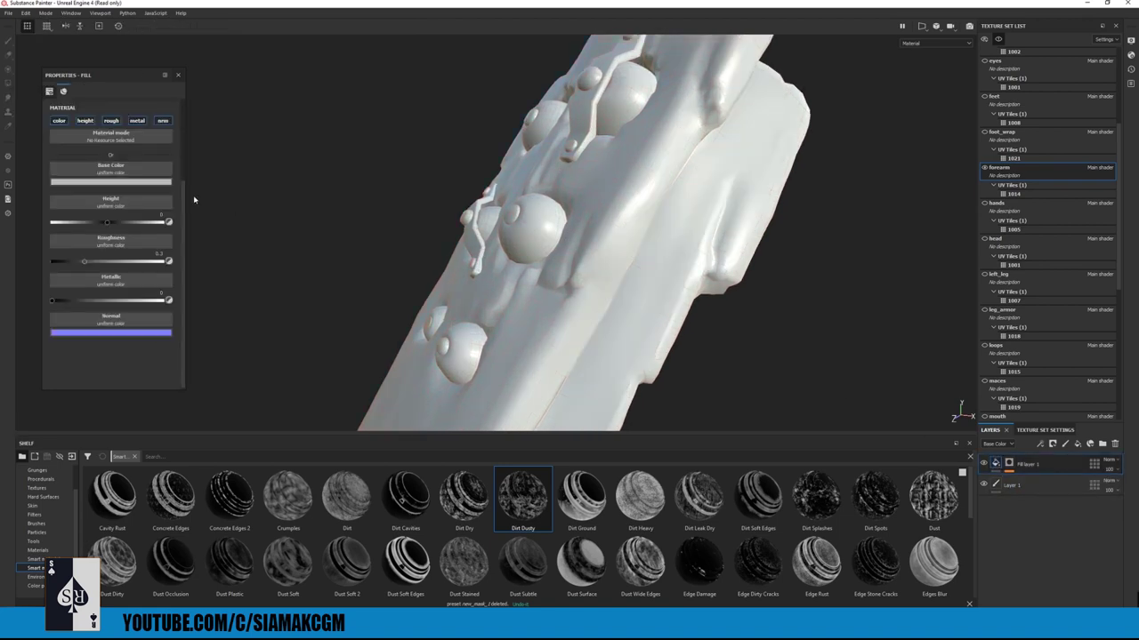
left_click(110, 182)
left_click_drag(213, 207, 273, 183)
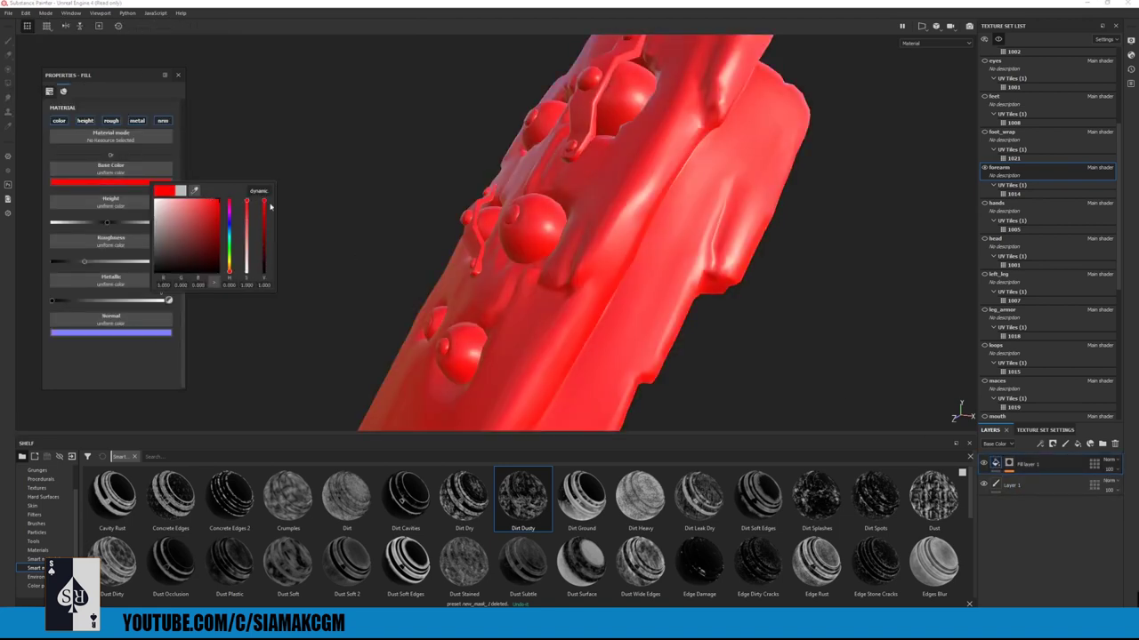
- Replace the fill layer's mask with a black mask and add a paint effect to it
left_click(1010, 464)
right_click(1011, 465)
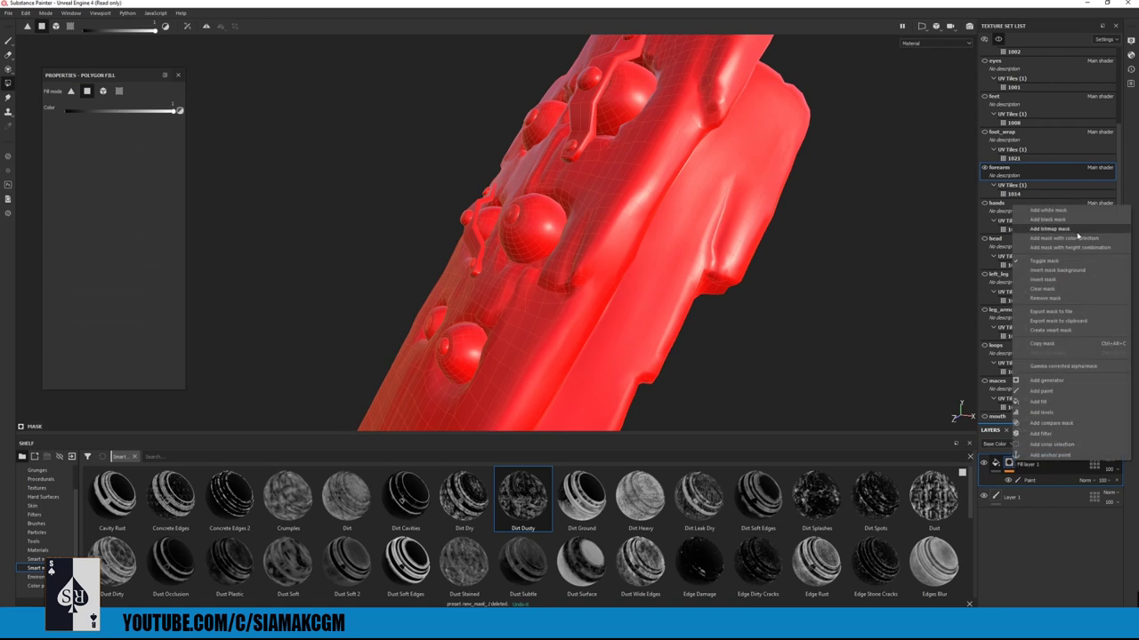
left_click(1074, 221)
right_click(1004, 461)
left_click(1006, 464)
right_click(1008, 463)
left_click(1039, 393)
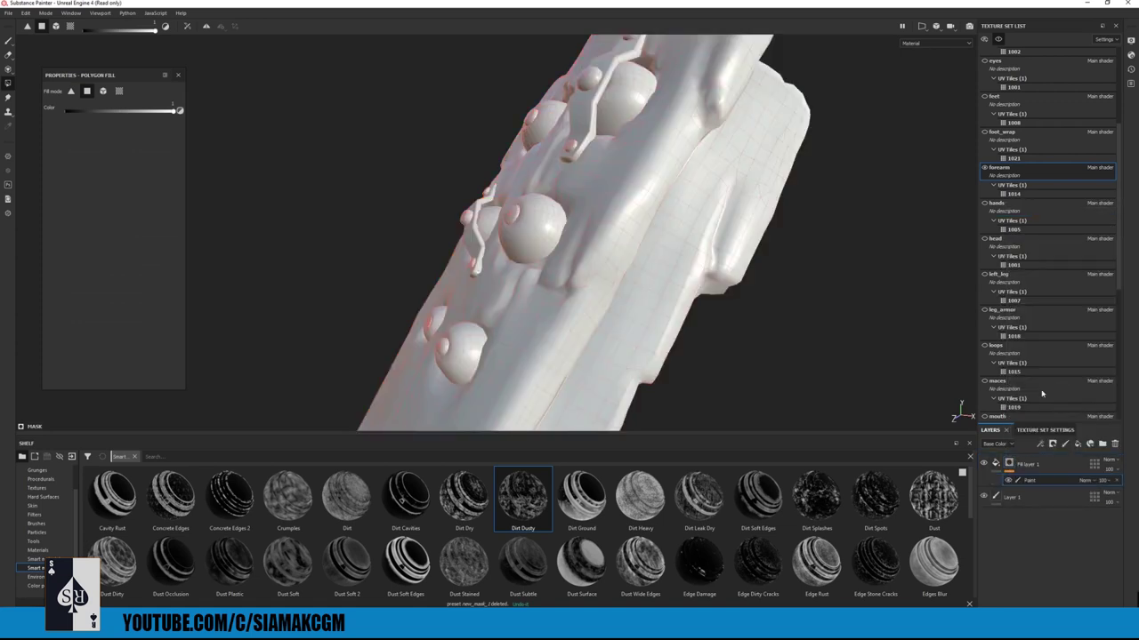
- Try to fill a single round stud of the forearm guard in the mask using mesh fill mode, and undo it
right_click_drag(710, 247, 697, 242, "alt")
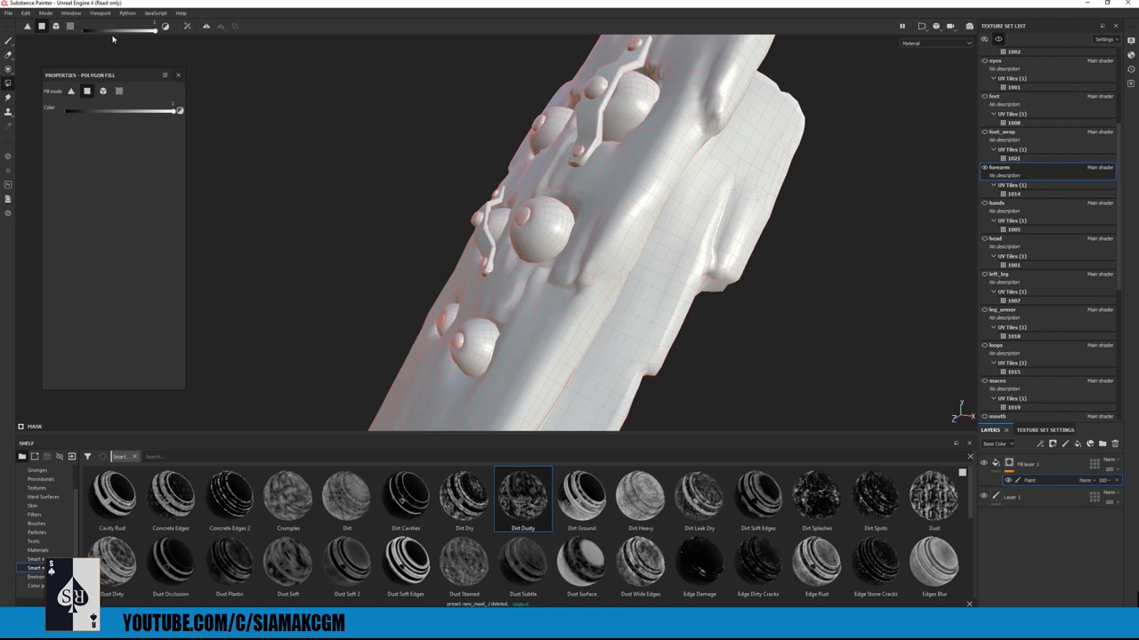
left_click(103, 91)
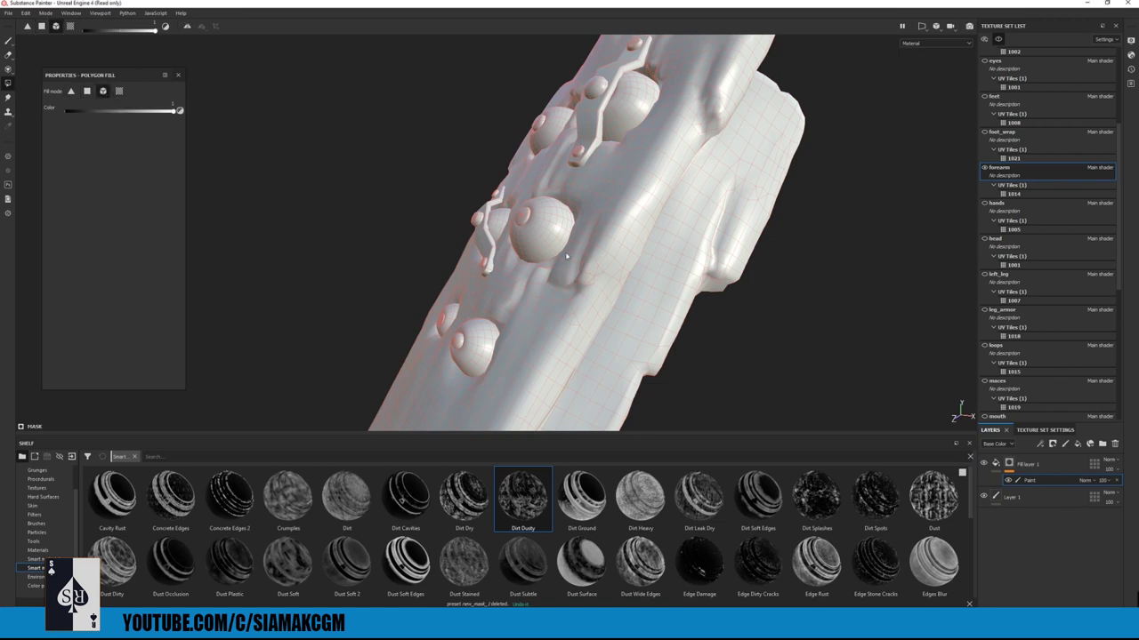
left_click(544, 233)
left_click_drag(530, 240, 499, 213, "alt")
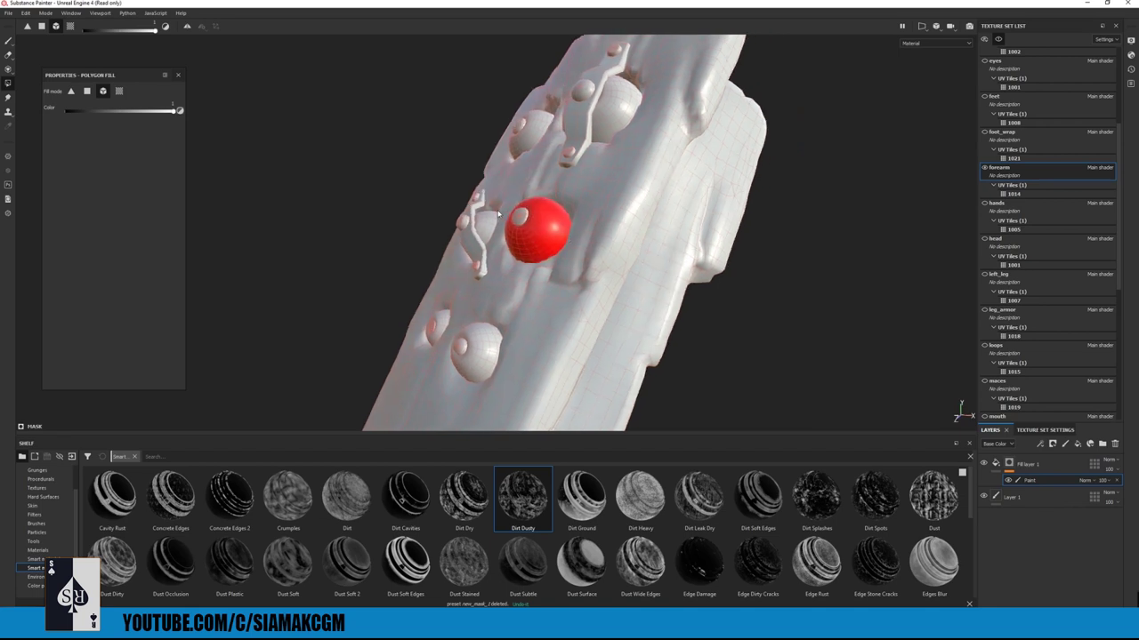
left_click_drag(705, 210, 646, 212, "alt")
key("ctrl+z")
key("ctrl+z")
- Try to fill the forearm guard's whole wooden body in the mask with a single mesh fill, and undo it
left_click(686, 190)
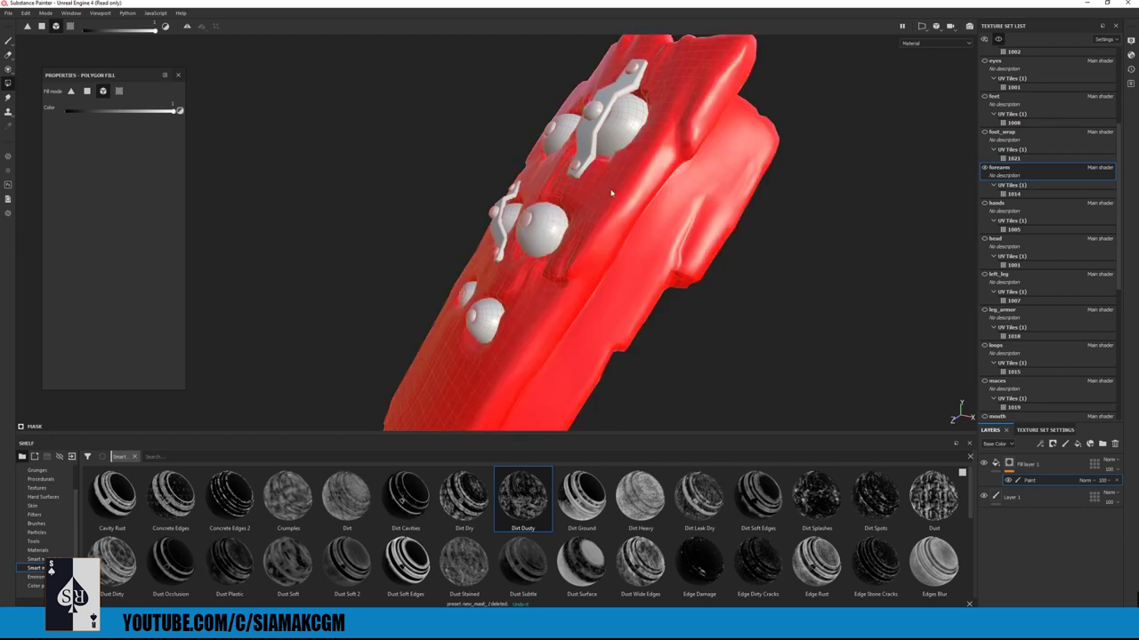
left_click_drag(626, 193, 658, 174, "alt")
key("ctrl+z")
- Examine the round studs and metal straps embedded in the forearm guard's wood up close from several angles
scroll(624, 184, "up", 2)
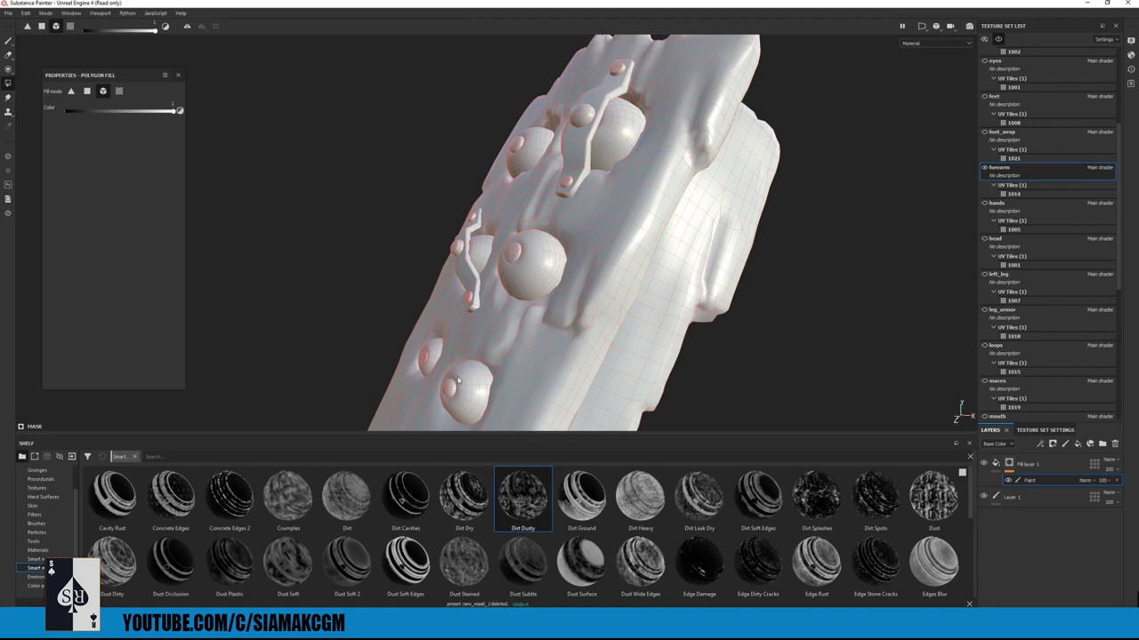
right_click_drag(536, 146, 663, 355, "alt")
left_click_drag(623, 342, 478, 330, "alt")
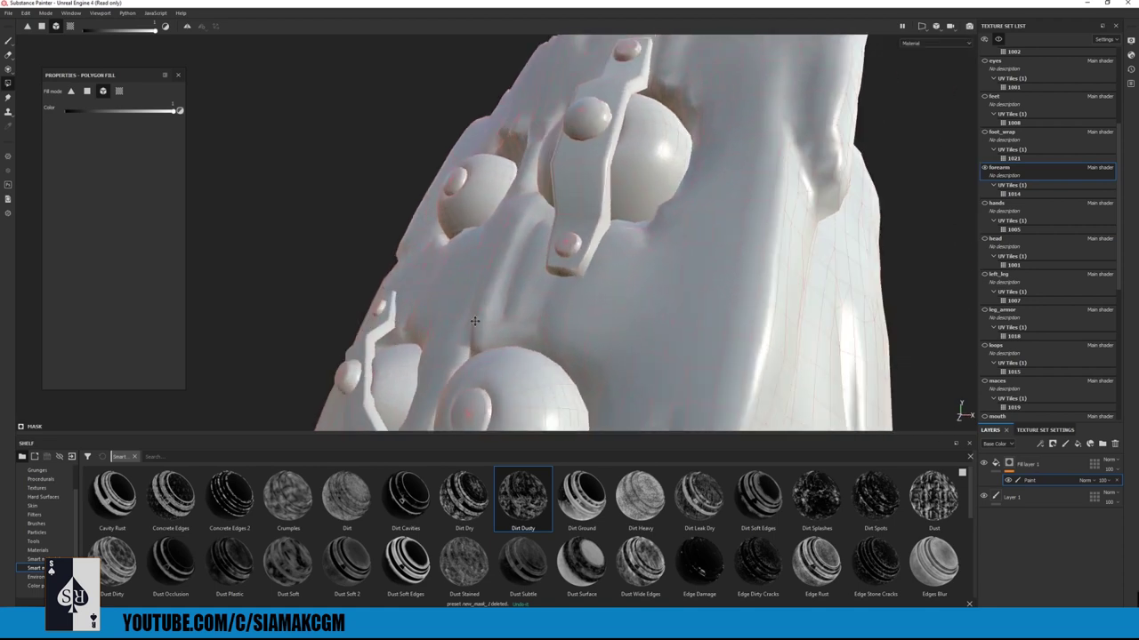
middle_click_drag(478, 330, 526, 214, "alt")
right_click_drag(527, 213, 597, 289, "alt")
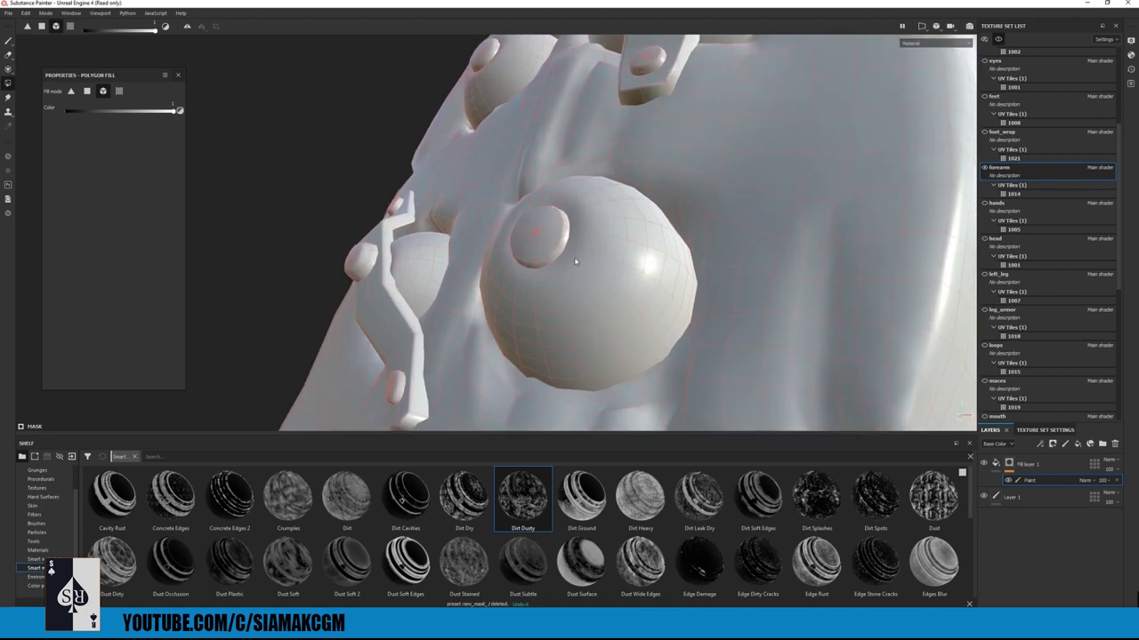
right_click_drag(698, 296, 602, 241, "alt")
left_click_drag(602, 241, 685, 219, "alt")
right_click_drag(684, 218, 570, 200, "alt")
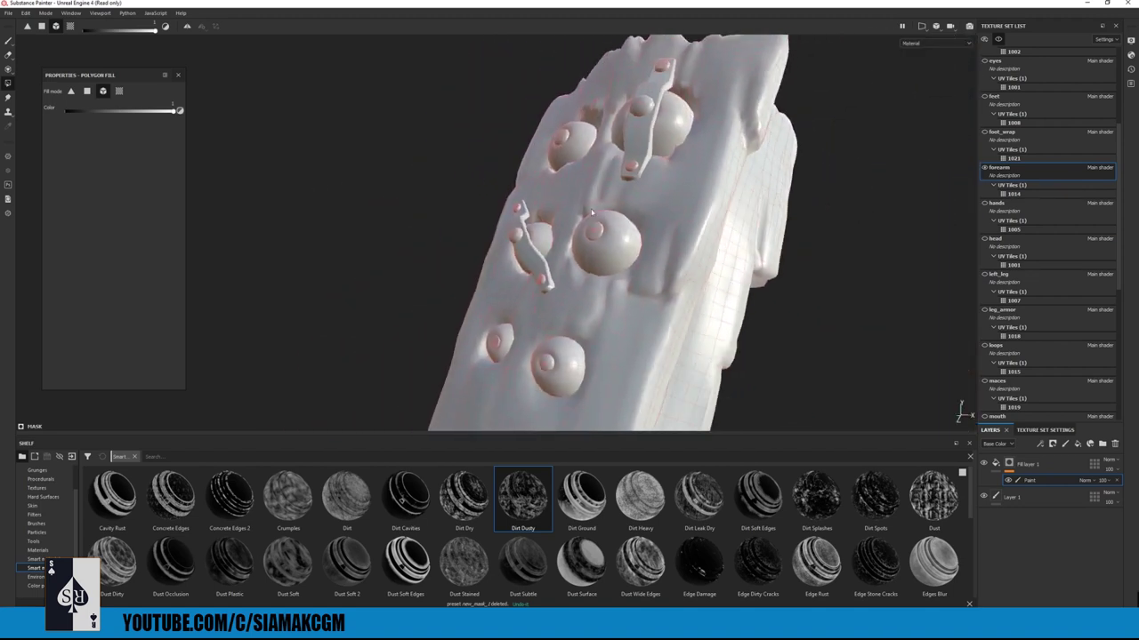
left_click_drag(569, 200, 445, 258, "alt")
right_click_drag(445, 258, 377, 235, "alt")
left_click_drag(377, 235, 572, 210, "alt")
- Try the mesh fill on the wooden body again and compare the guard with the bracer on the other arm
left_click(512, 232)
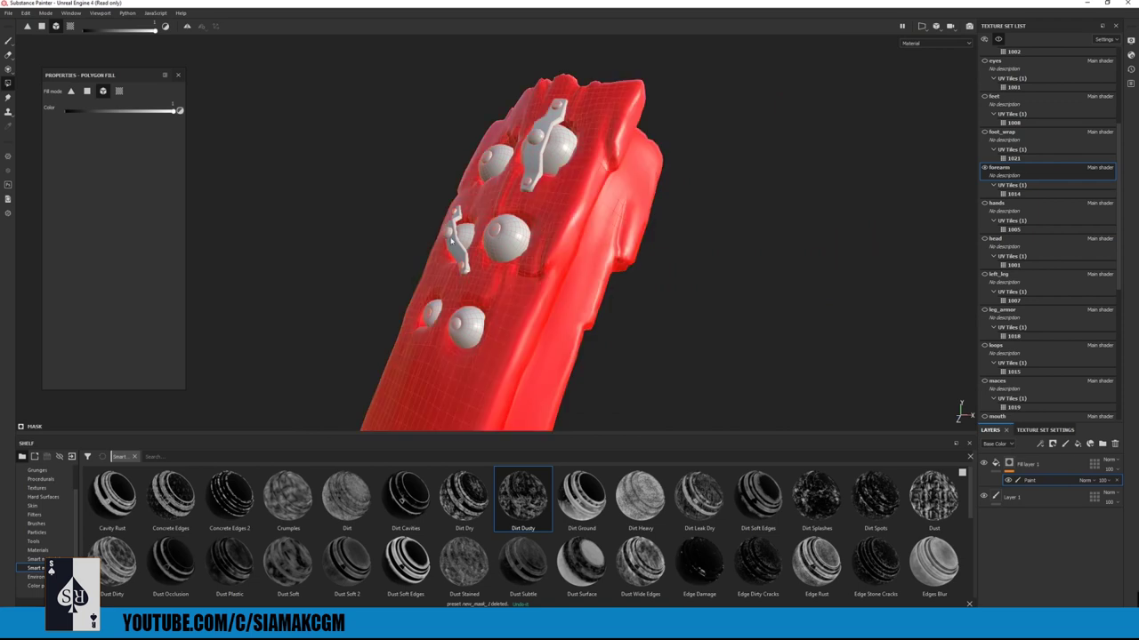
right_click_drag(608, 227, 351, 249, "alt")
middle_click_drag(351, 250, 533, 284, "alt")
right_click_drag(534, 284, 388, 258, "alt")
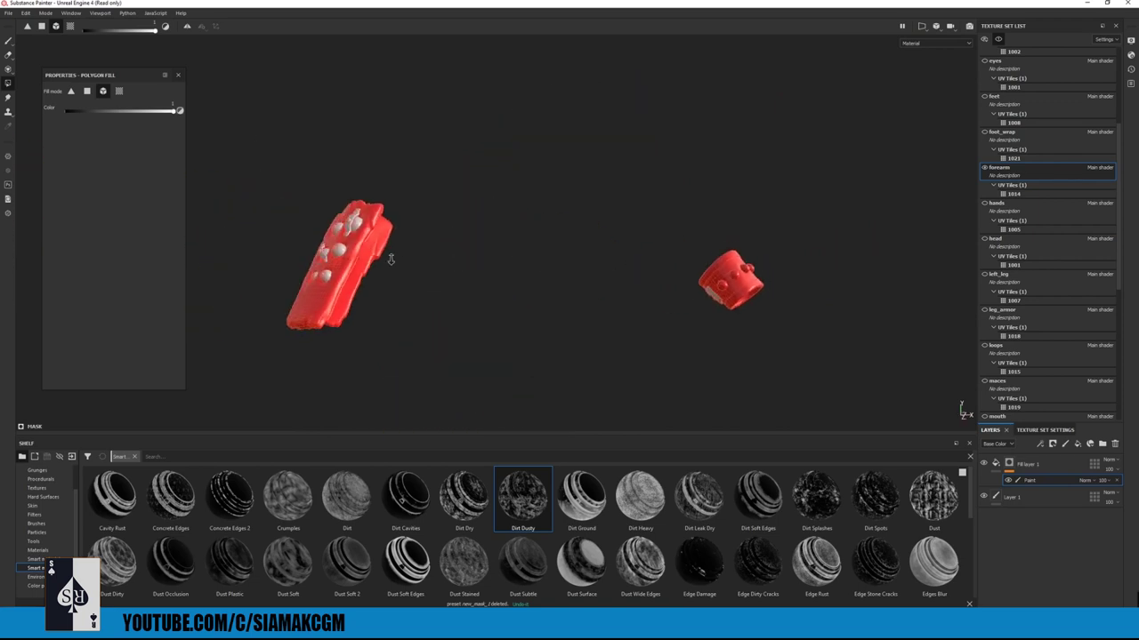
middle_click_drag(389, 258, 428, 242, "alt")
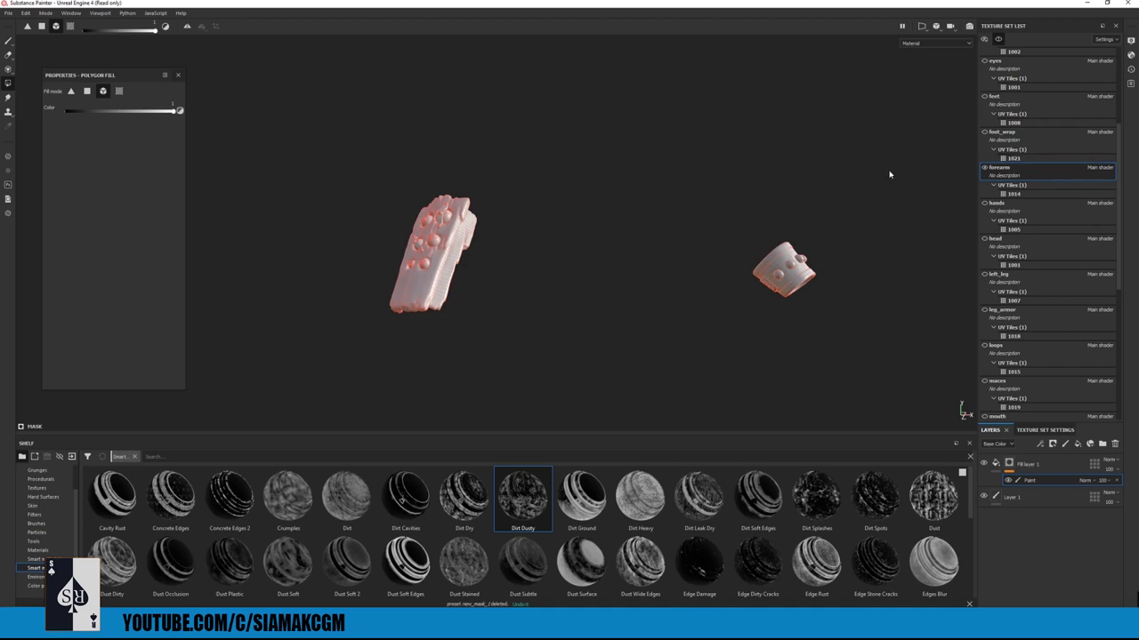
- Switch to the Paint tool and make all texture sets of the ogre visible
key("1")
left_click(985, 40)
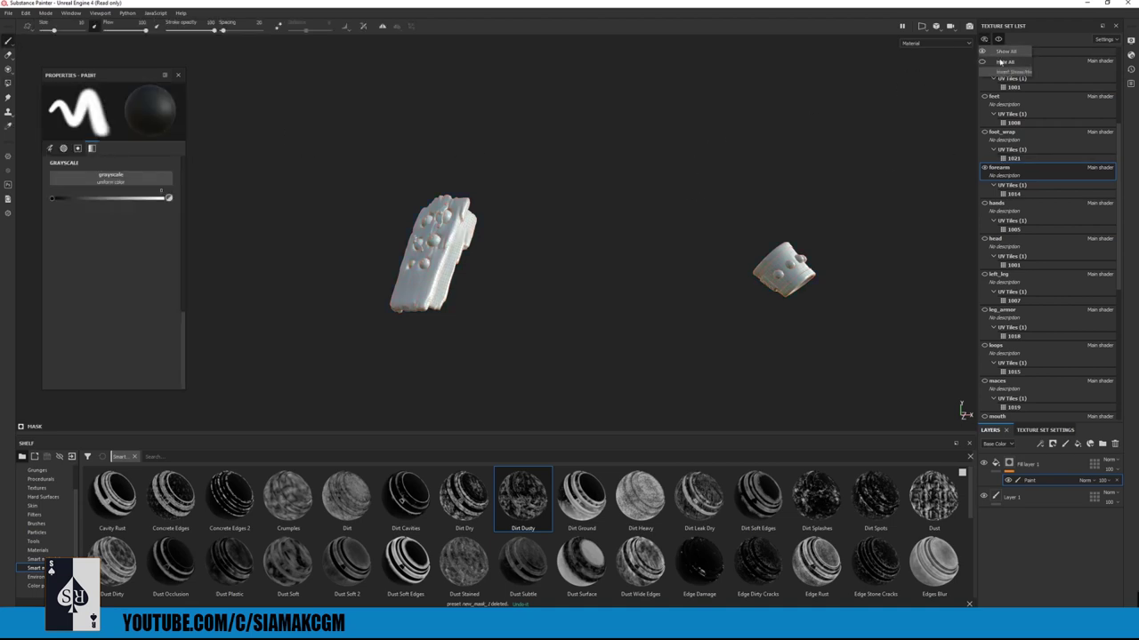
left_click(1005, 51)
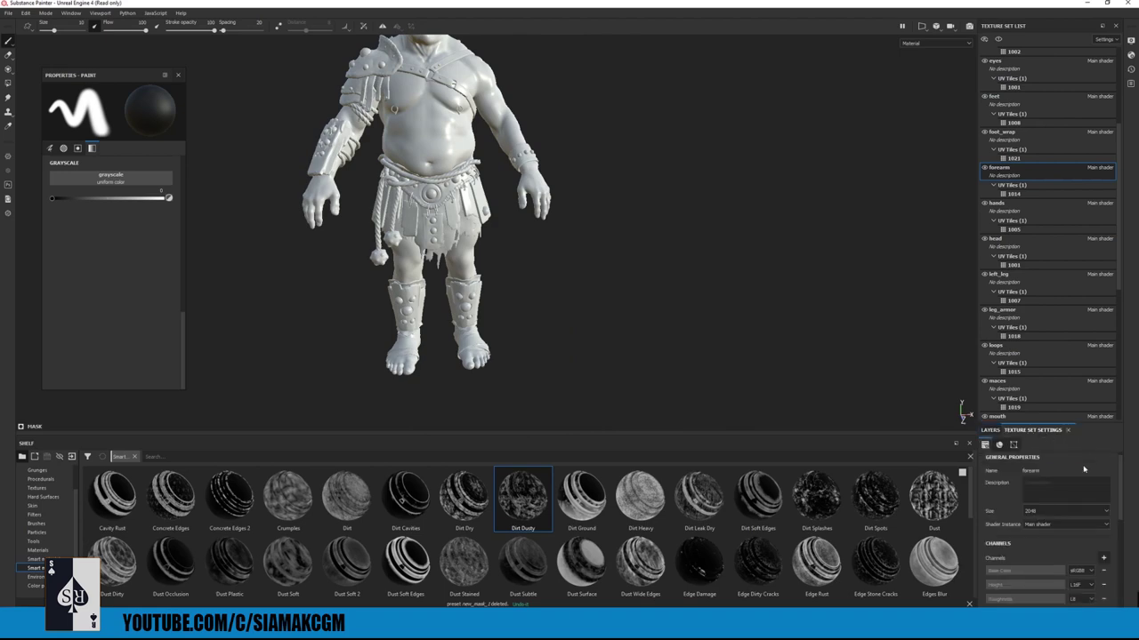
- Try adding ogre_high_final_02.fbx as the high-definition mesh in the mesh map baking settings, and cancel the setup
left_click(1045, 429)
left_click(1083, 510)
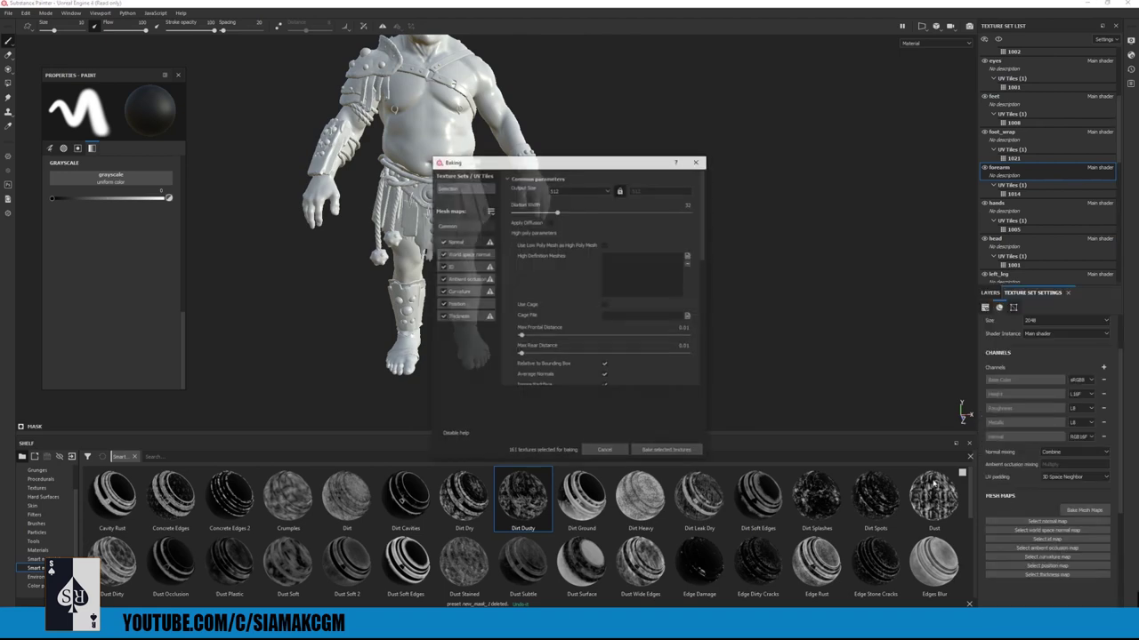
left_click(687, 255)
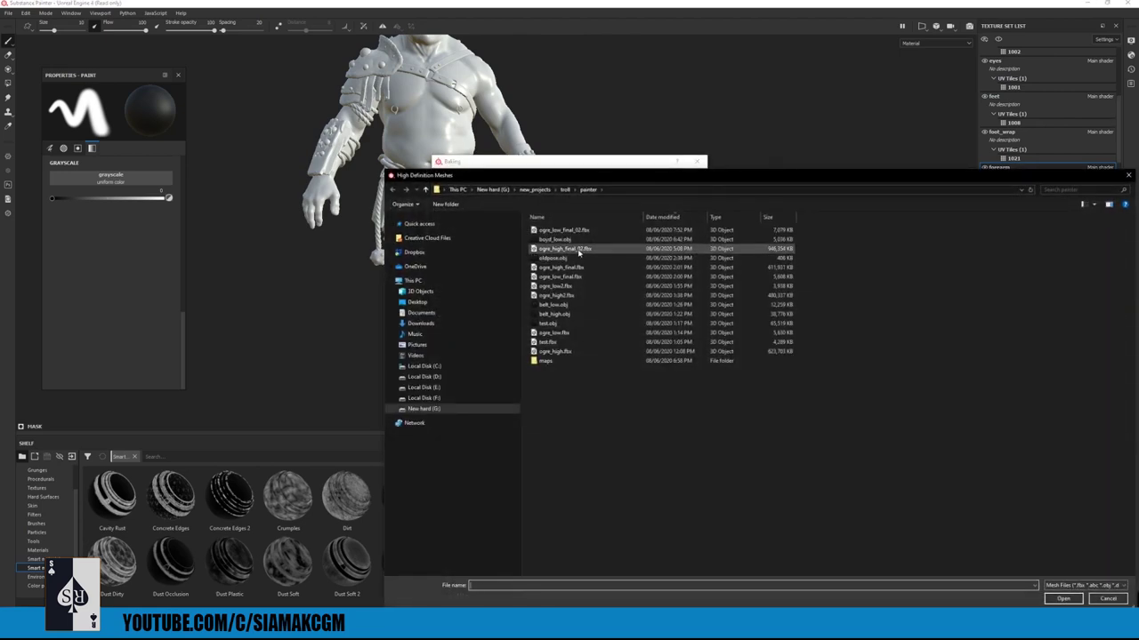
double_click(577, 250)
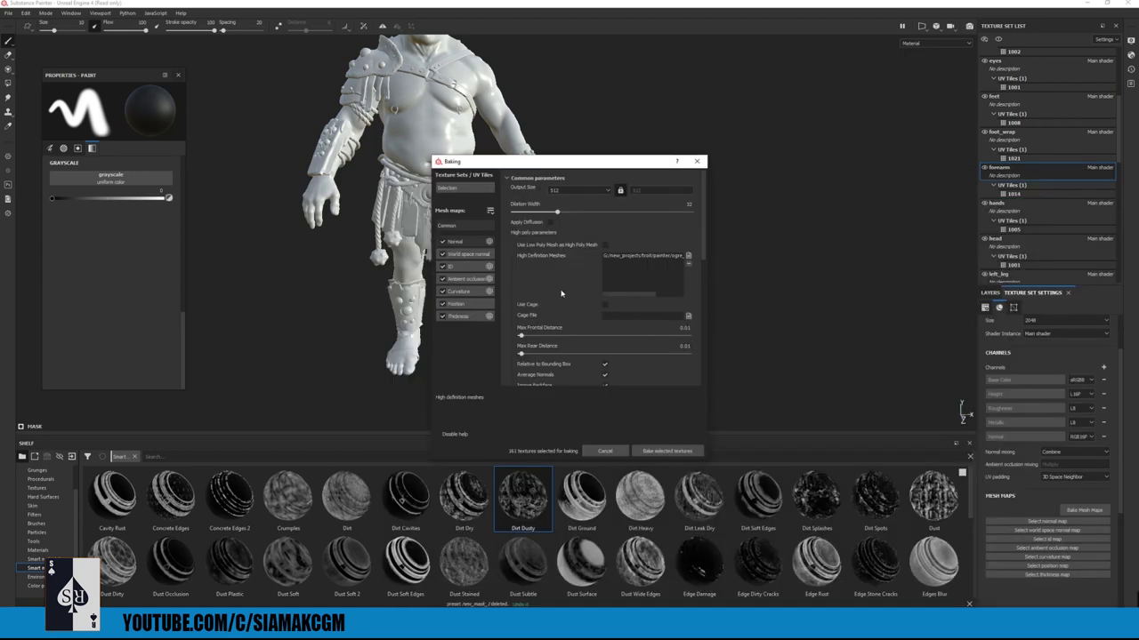
key("Escape")
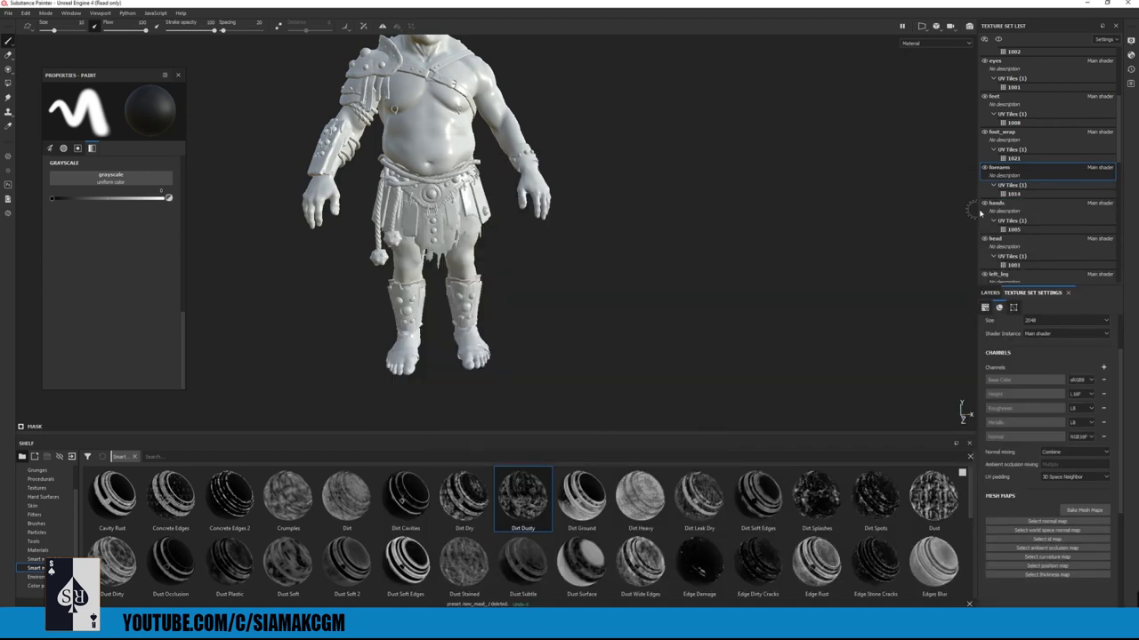
- Isolate the hands texture set so that only the ogre's hands are displayed
middle_click_drag(395, 140, 458, 292, "alt")
right_click_drag(458, 292, 669, 310, "alt")
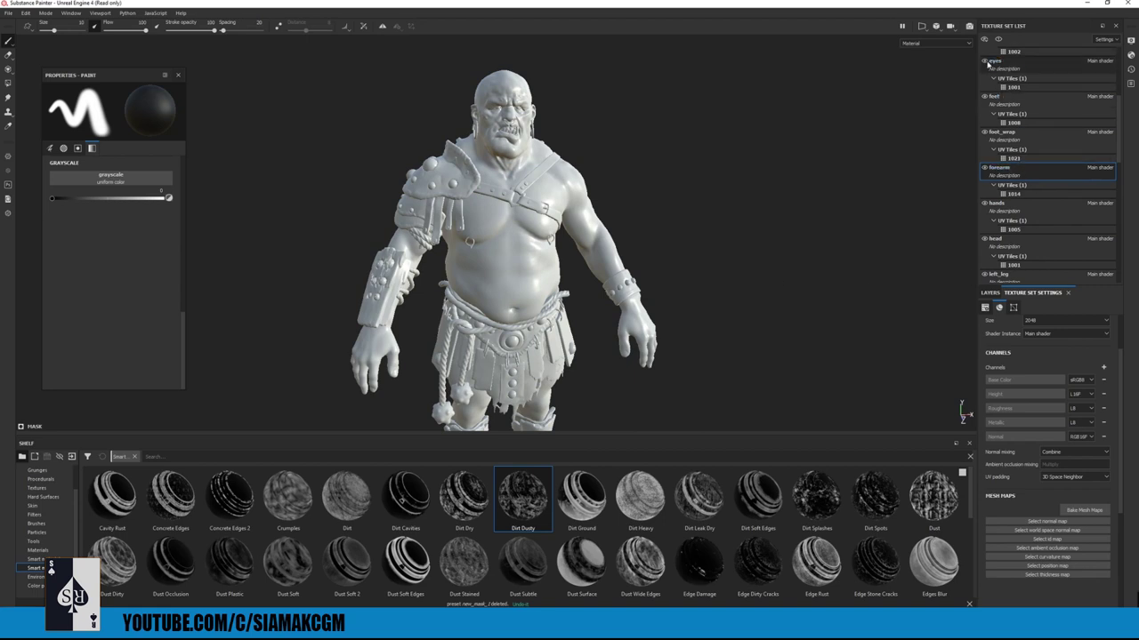
scroll(1036, 173, "down", 1)
left_click(1014, 176)
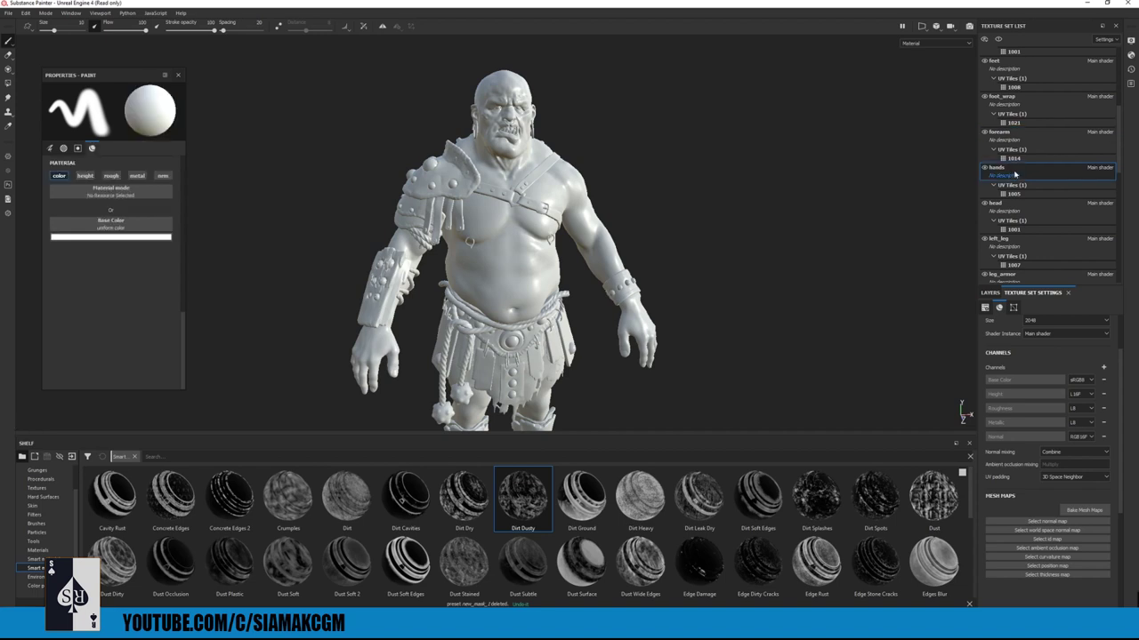
left_click(999, 40)
- Show the head, left_leg and rightleg texture sets along with the hands
left_click(984, 203)
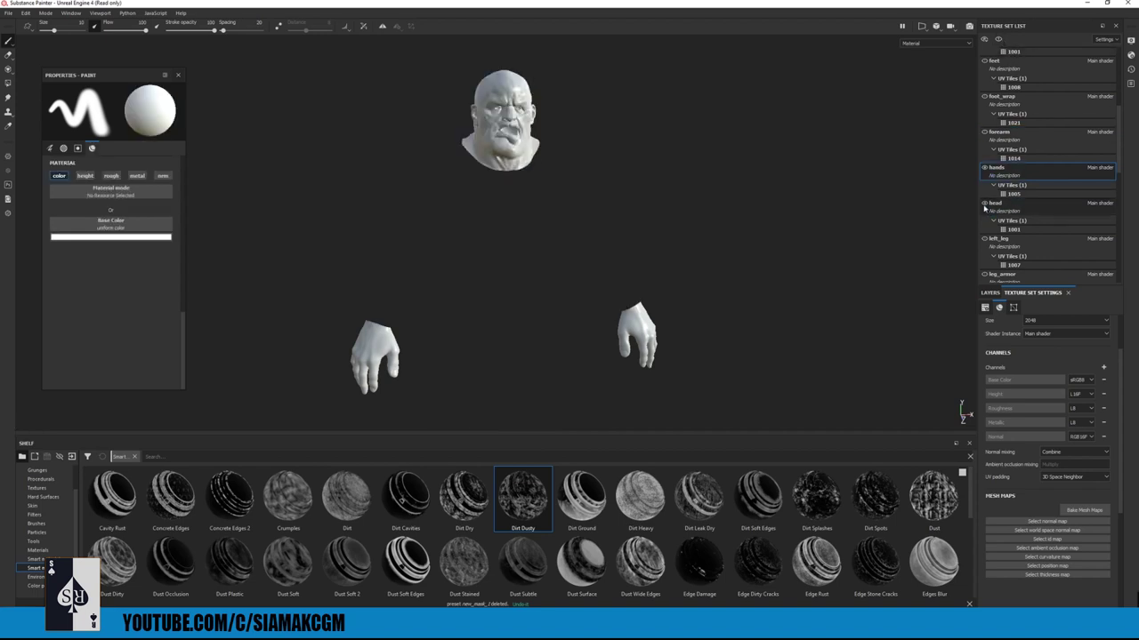
left_click(984, 238)
scroll(1008, 242, "down", 6)
left_click(988, 207)
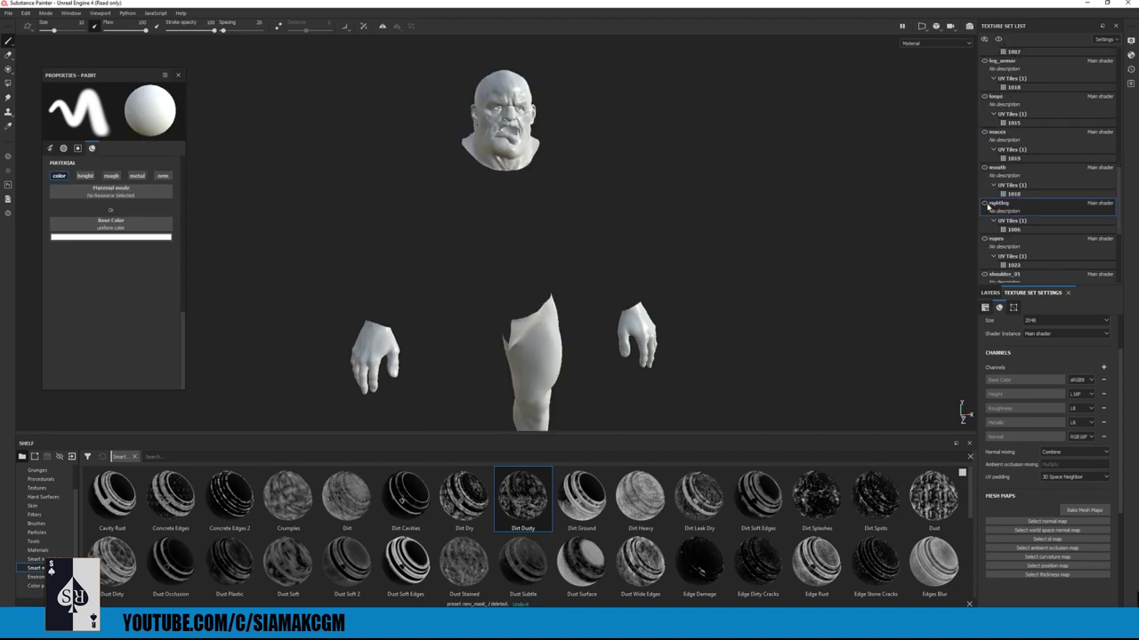
left_click(984, 204)
- Show the belt, body_front, body_back, arms and feet texture sets to complete the displayed body
scroll(1032, 221, "down", 4)
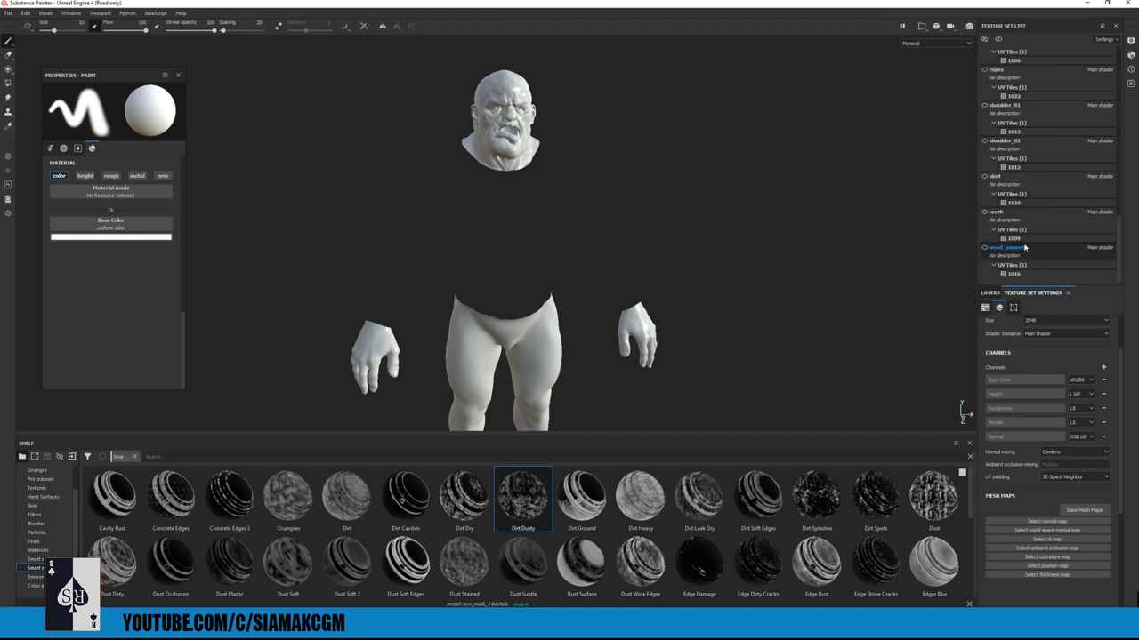
scroll(992, 133, "up", 5)
left_click(984, 87)
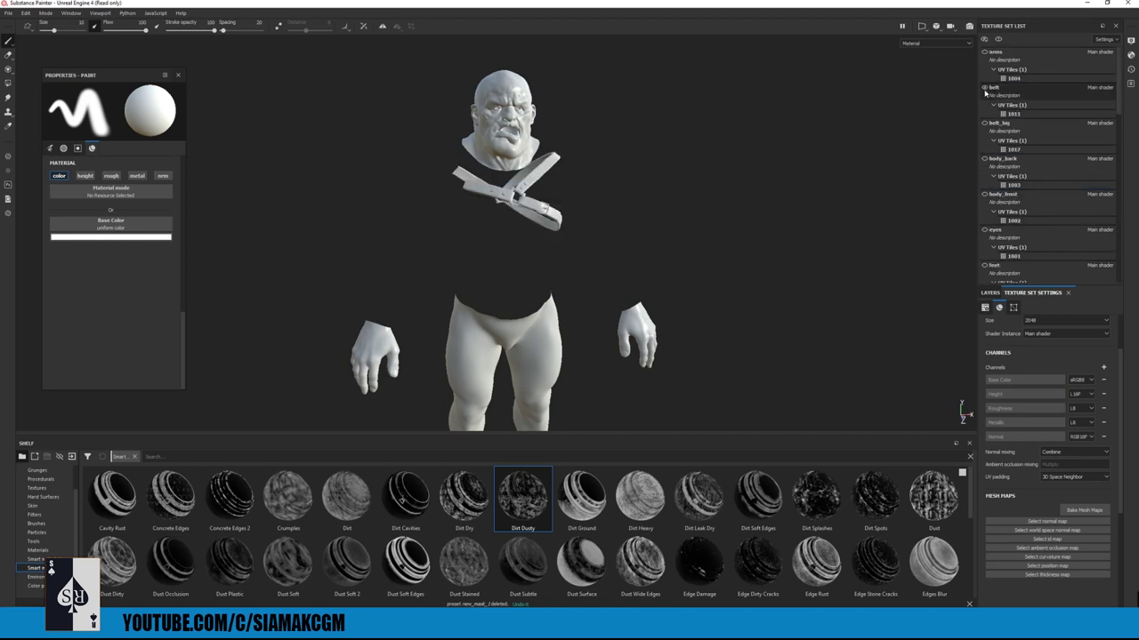
left_click(984, 194)
left_click(984, 160)
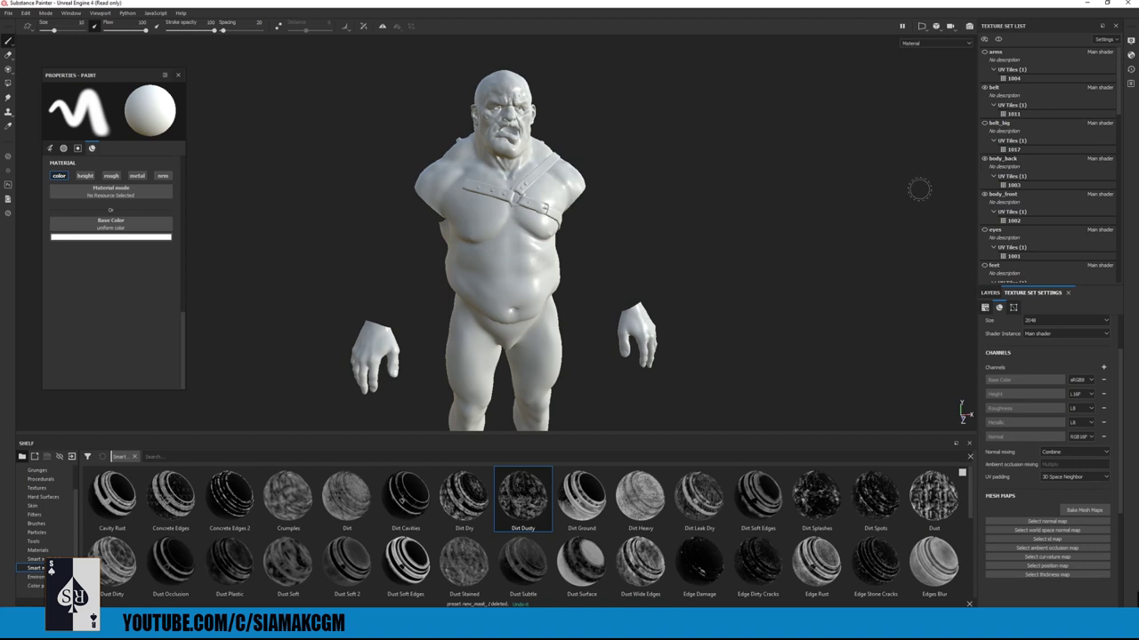
left_click(985, 53)
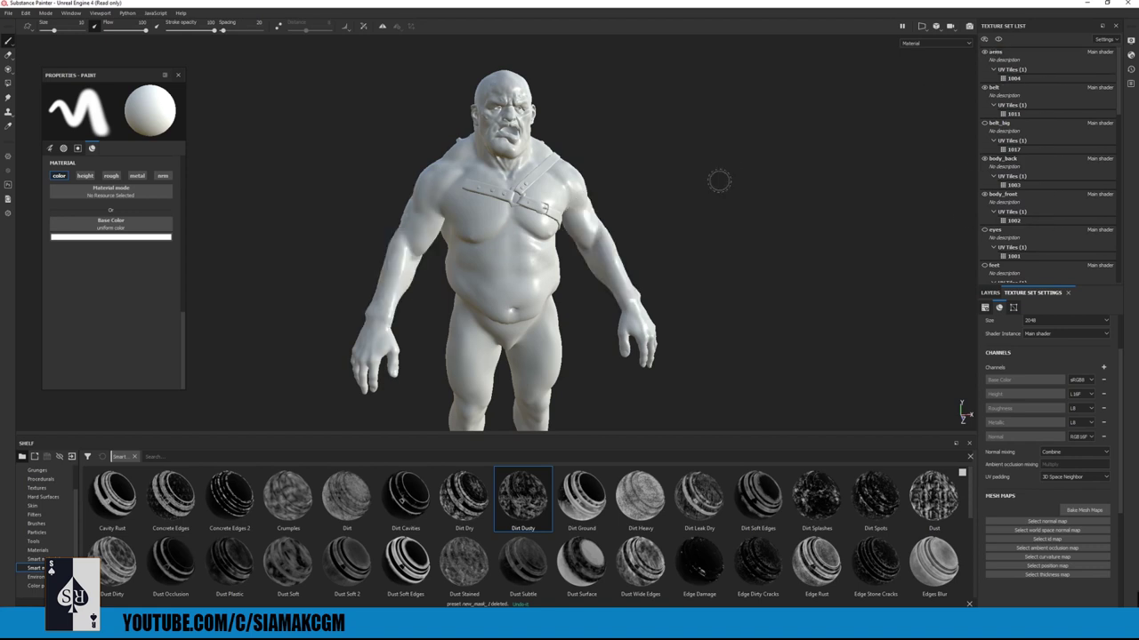
scroll(727, 165, "down", 3)
middle_click_drag(726, 166, 722, 87, "alt")
left_click_drag(722, 88, 743, 90, "alt")
left_click(984, 265)
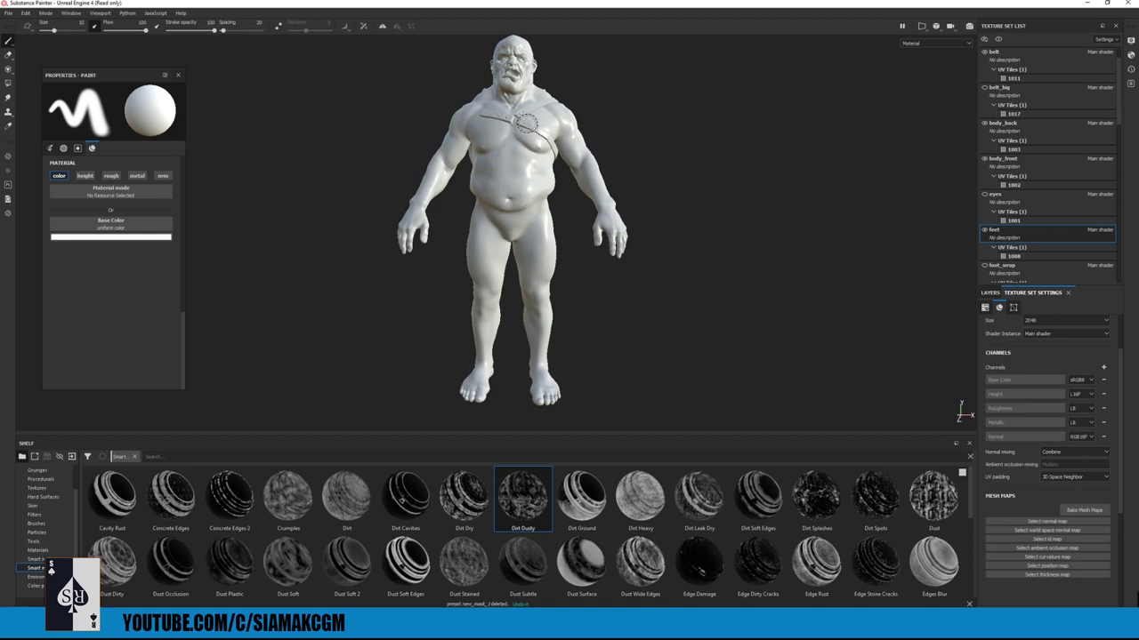
- Open the mesh map baking settings beside the model and deselect all texture sets for baking
right_click_drag(523, 118, 674, 210, "alt")
middle_click_drag(673, 210, 661, 307, "alt")
mouse_move(609, 280)
right_mouse_down("alt")
mouse_move(654, 332)
mouse_move(651, 345)
right_mouse_up("alt")
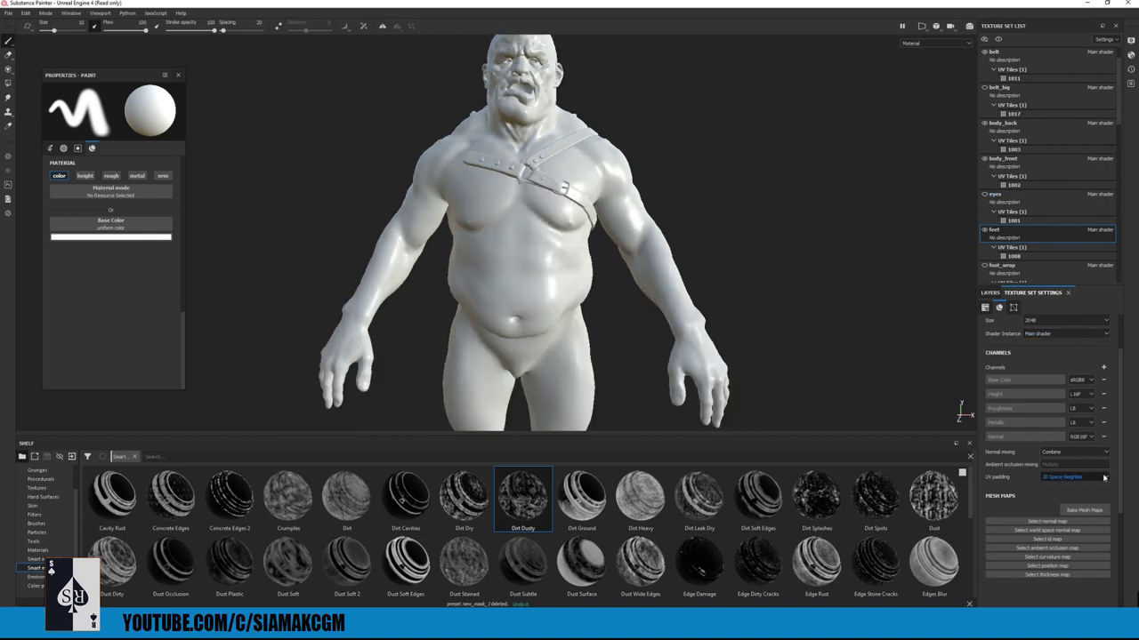
left_click(1083, 510)
left_click_drag(538, 166, 195, 124)
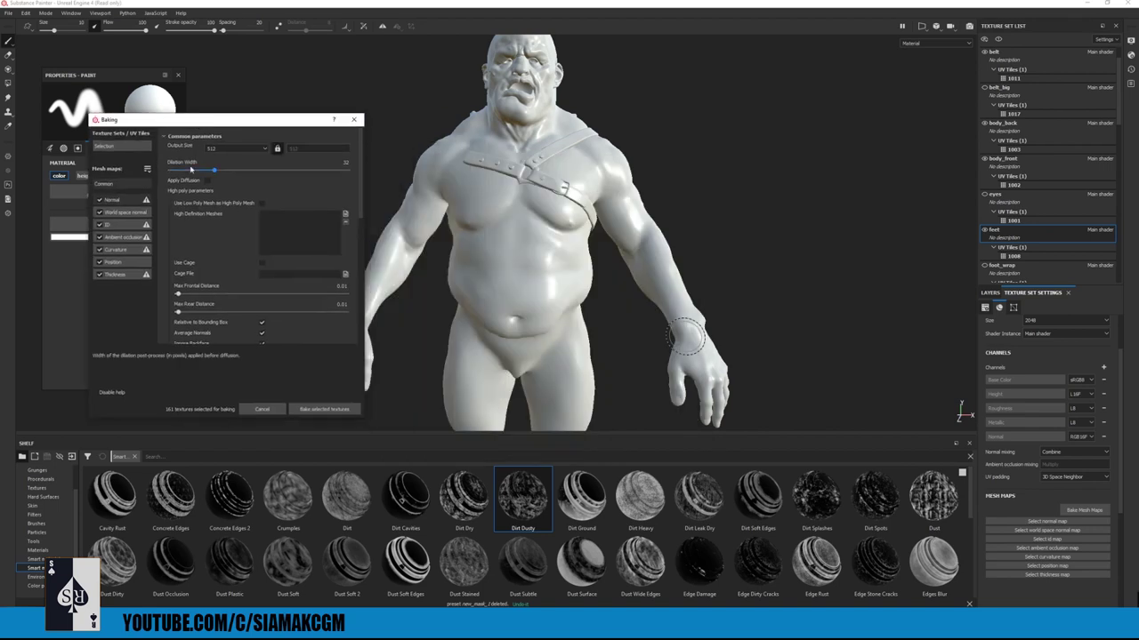
left_click(111, 149)
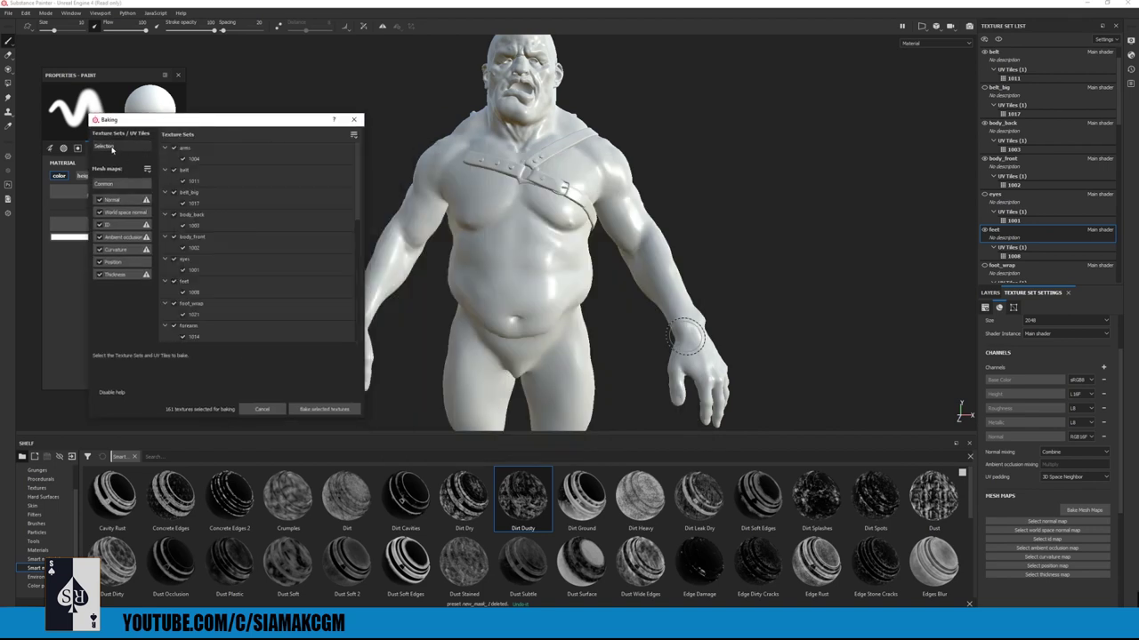
left_click(353, 135)
left_click(382, 165)
- Include the arms, body_back, body_front and feet texture sets in the bake selection
left_click(174, 148)
left_click(174, 193)
left_click(173, 237)
scroll(187, 280, "down", 1)
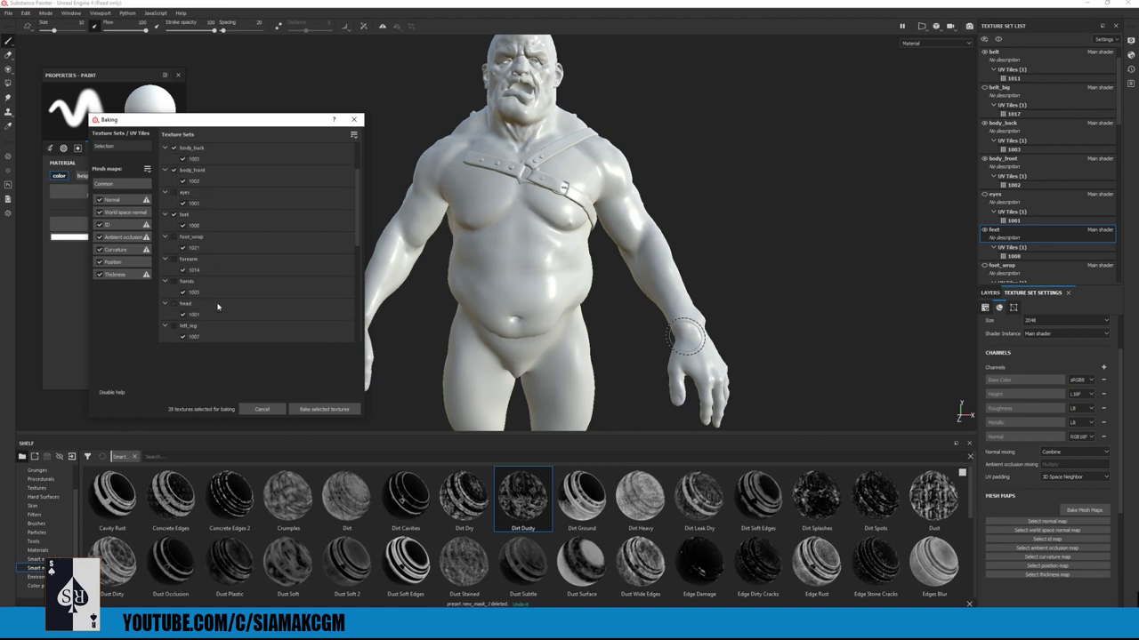
- Add the hands, head and left_leg texture sets to the bake selection
left_click(165, 282)
left_click(173, 281)
left_click(174, 293)
left_click(164, 292)
left_click(164, 304)
left_click(173, 304)
left_click(164, 315)
- Add the rightleg texture set to the bake selection and exclude the ID map from baking
scroll(169, 320, "down", 3)
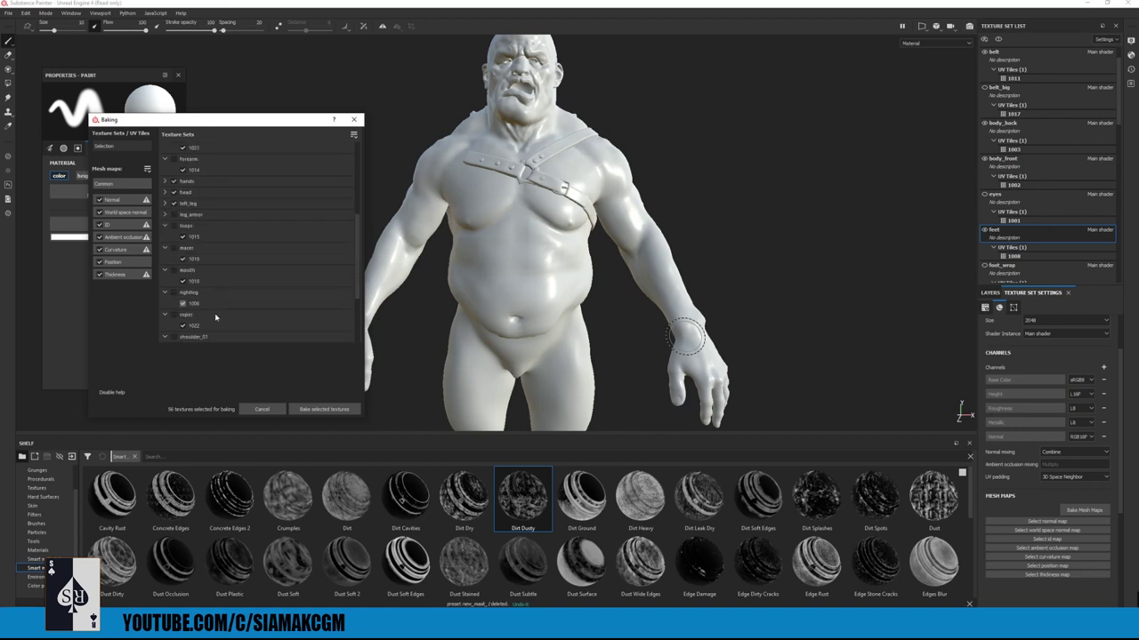
left_click(173, 292)
scroll(228, 319, "down", 1)
scroll(229, 317, "down", 1)
scroll(218, 317, "down", 1)
scroll(209, 320, "up", 4)
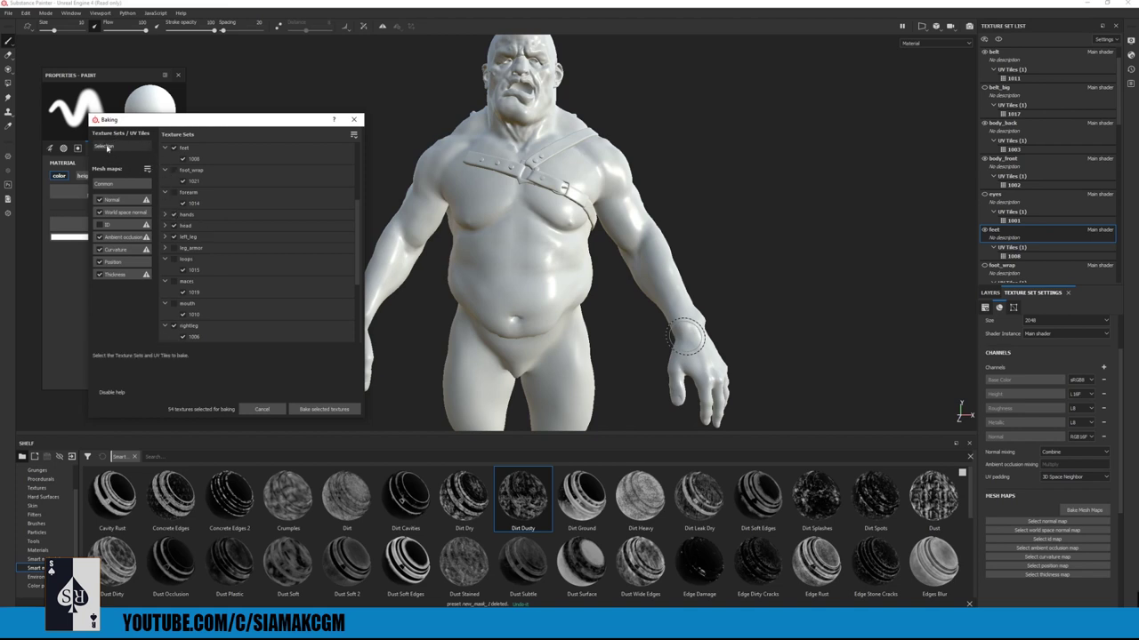
- Set the output size of the baked maps to 2048 in the common bake parameters
left_click(116, 187)
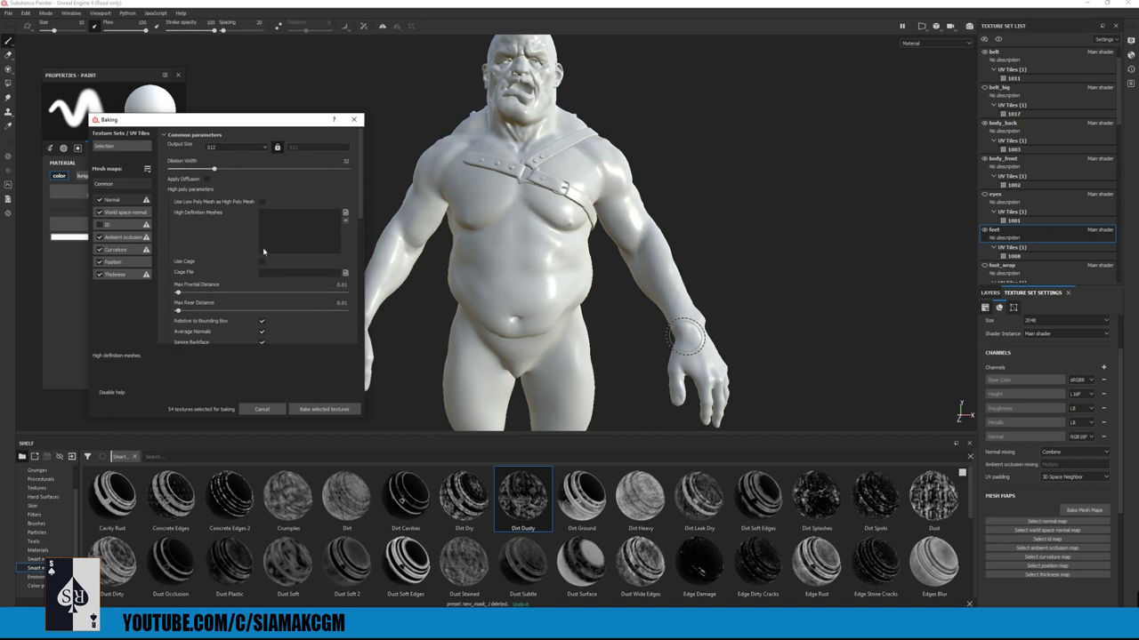
left_click(236, 147)
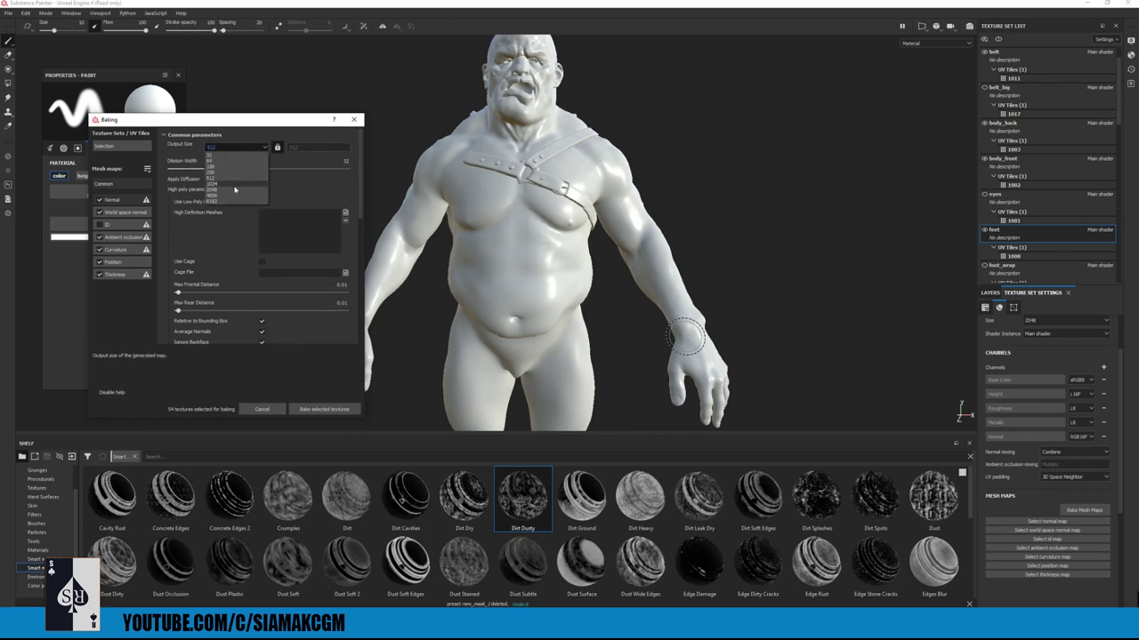
left_click(226, 190)
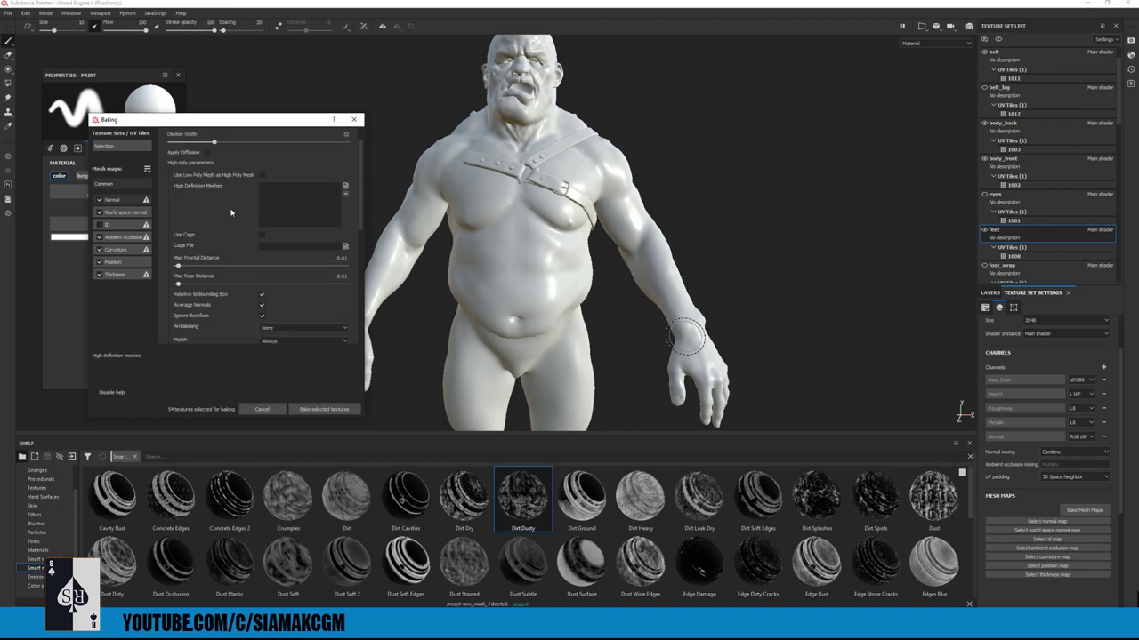
- Try an output size of 512 for the baked maps and return it to 2048
left_click(236, 146)
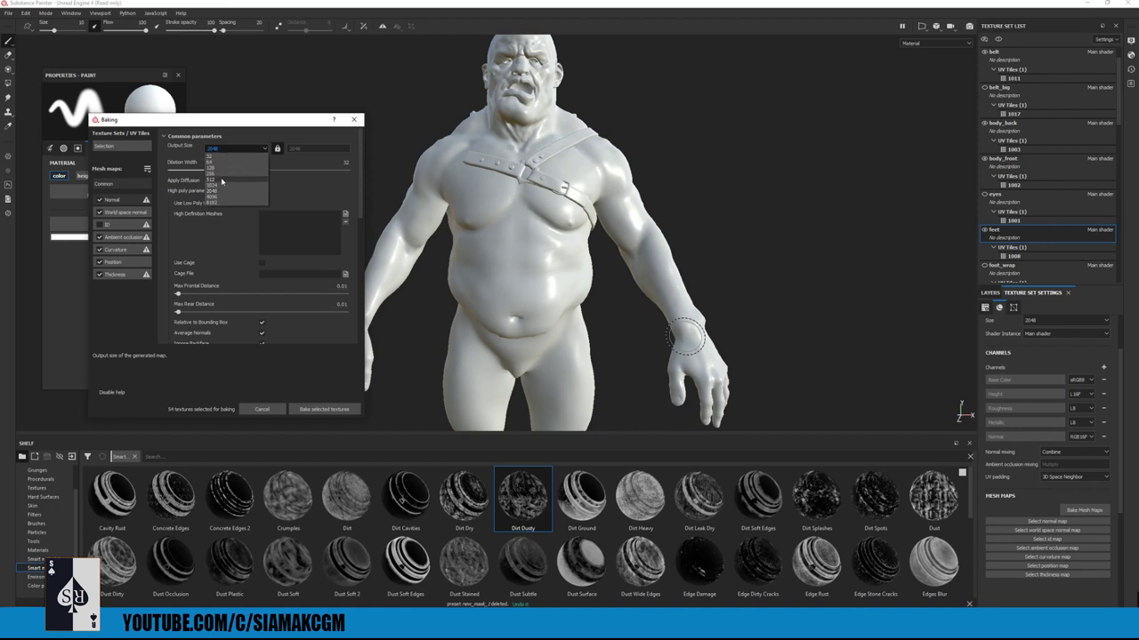
left_click(222, 180)
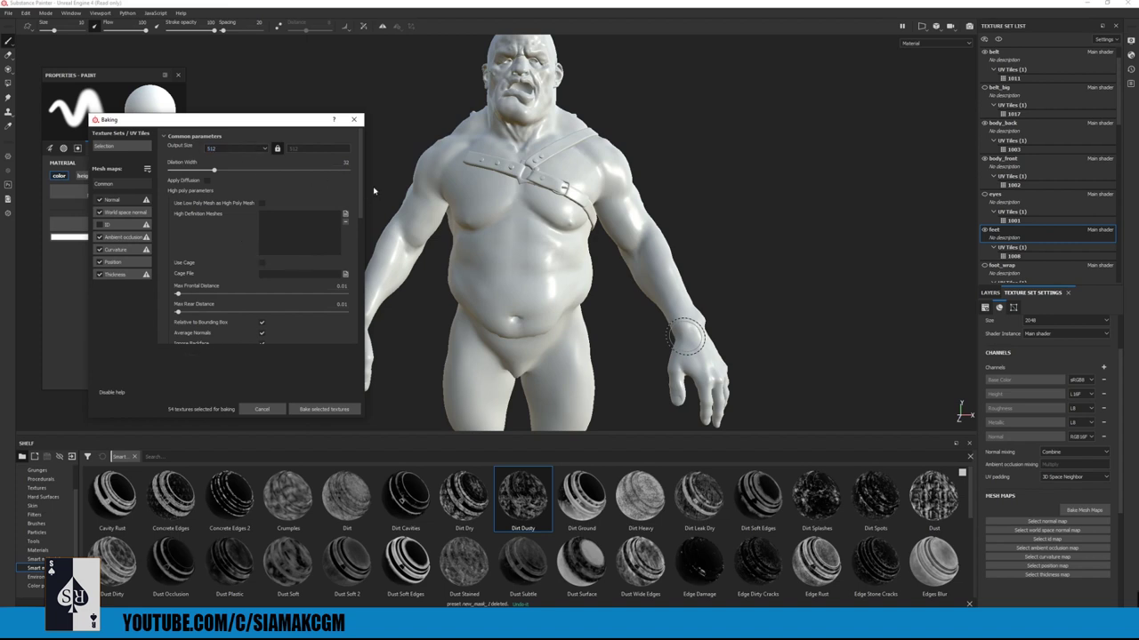
left_click(236, 149)
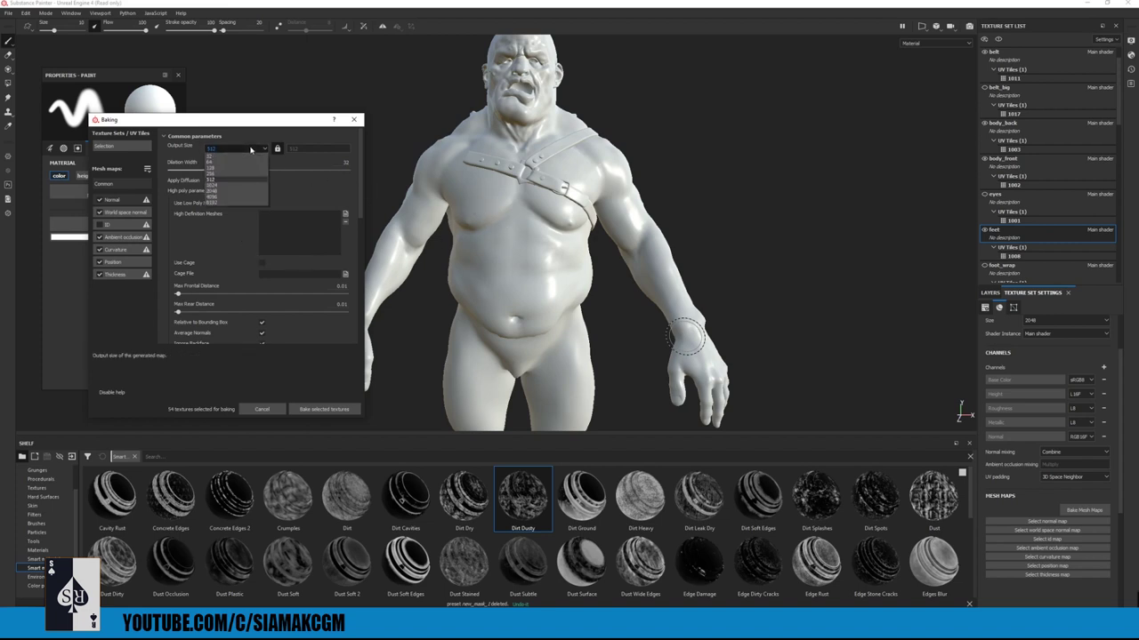
left_click(228, 192)
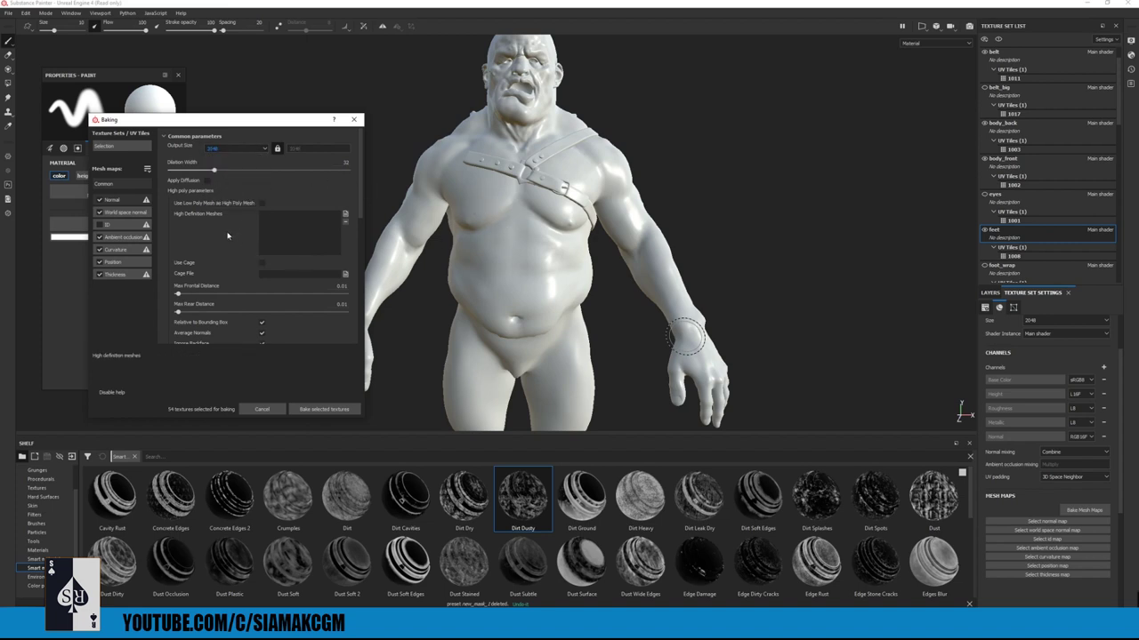
left_click(236, 149)
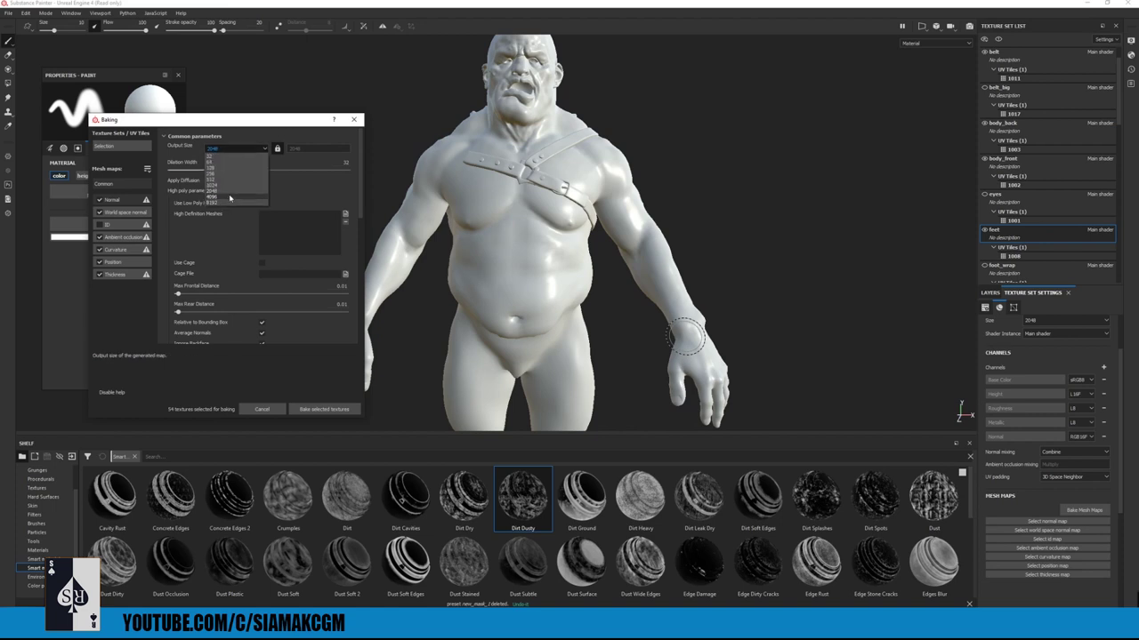
left_click(225, 189)
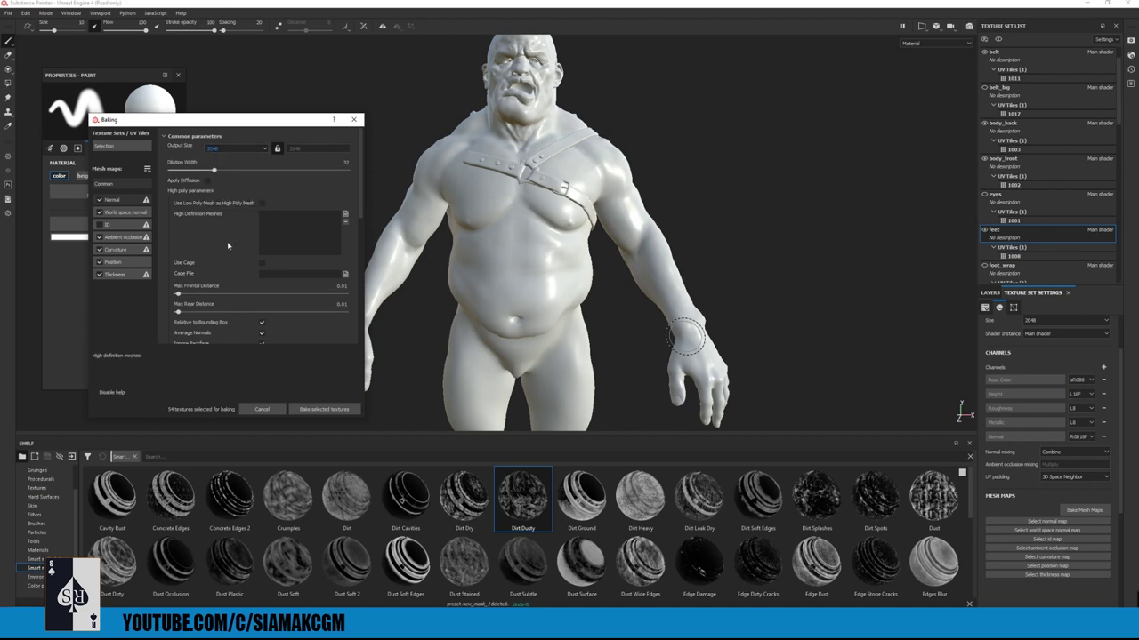
- Load ogre_high_final_02.fbx as the high definition mesh and set the match method to By Mesh Name
left_click(346, 215)
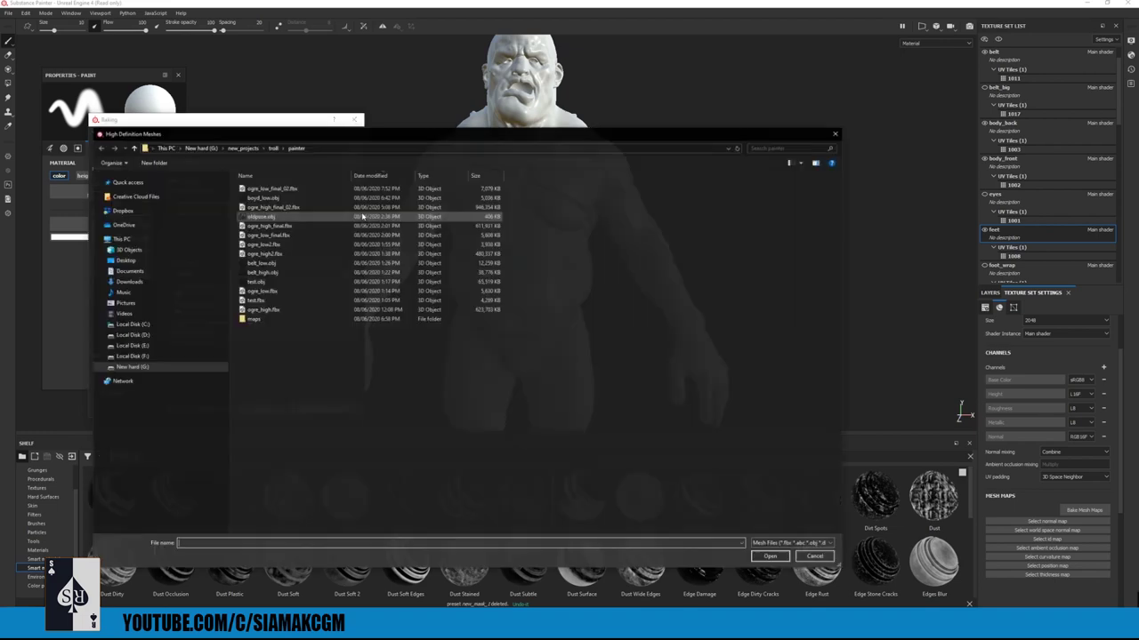
double_click(294, 207)
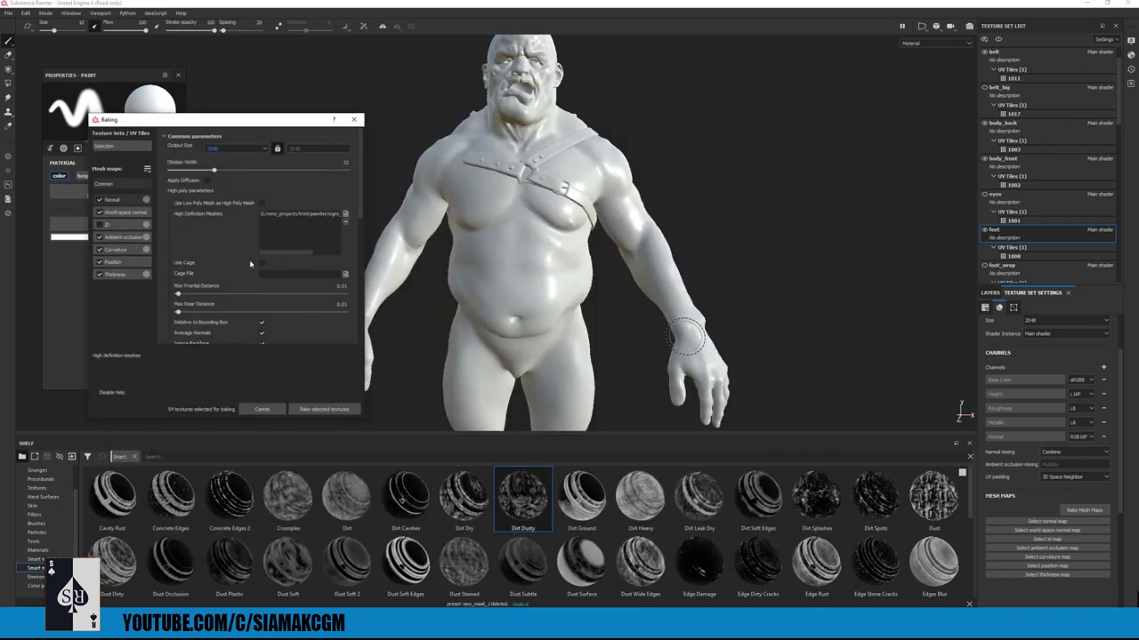
scroll(230, 253, "down", 3)
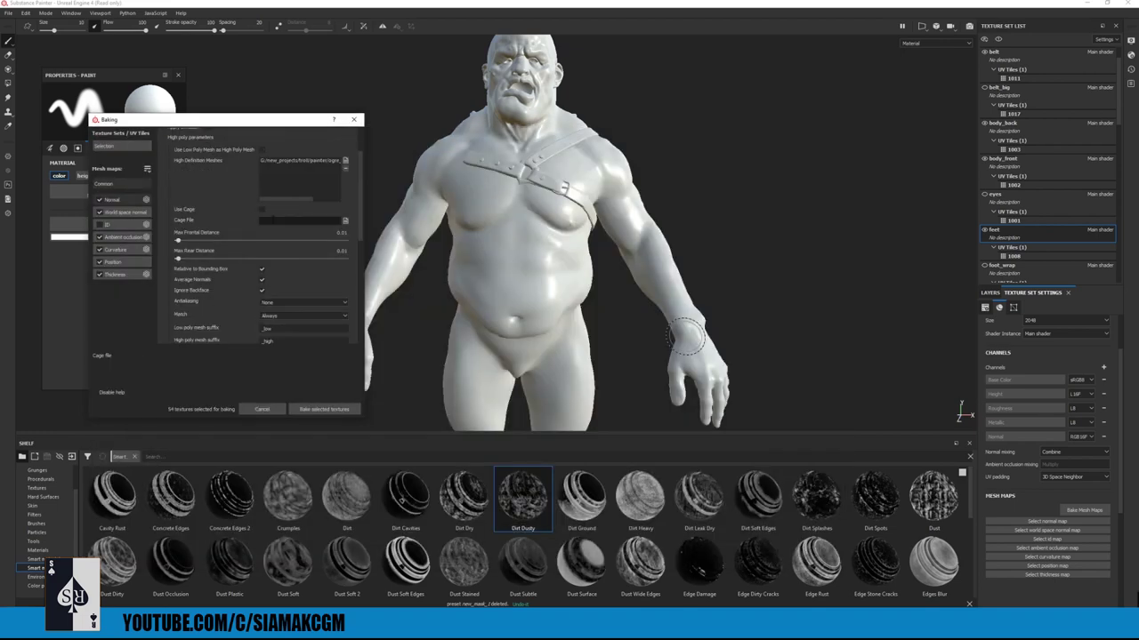
scroll(239, 306, "down", 1)
left_click(283, 262)
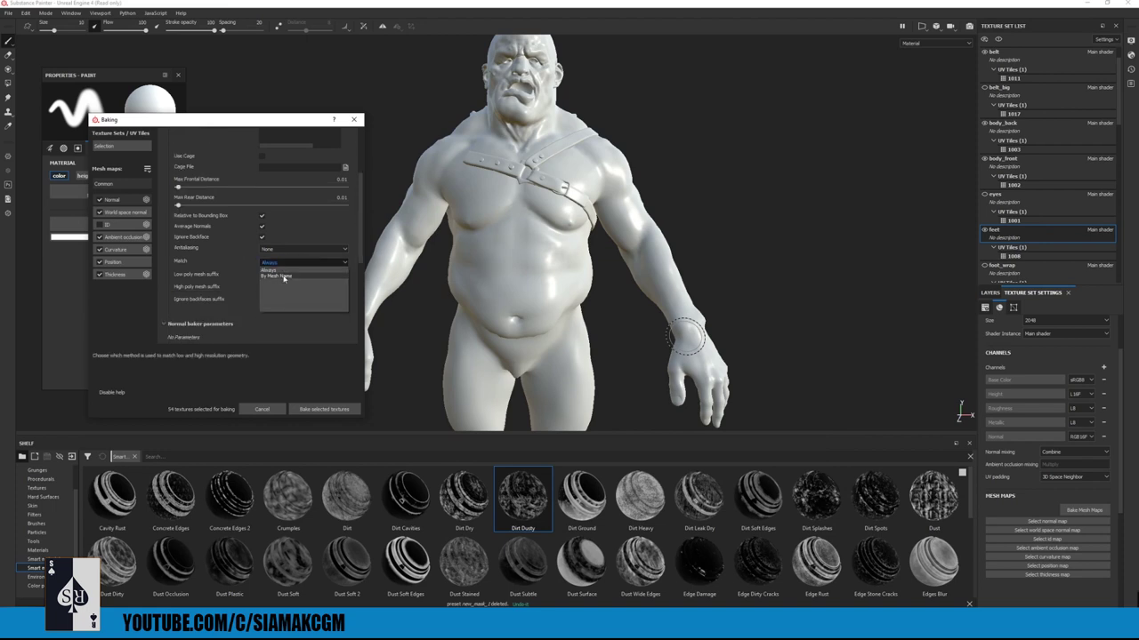
left_click(284, 277)
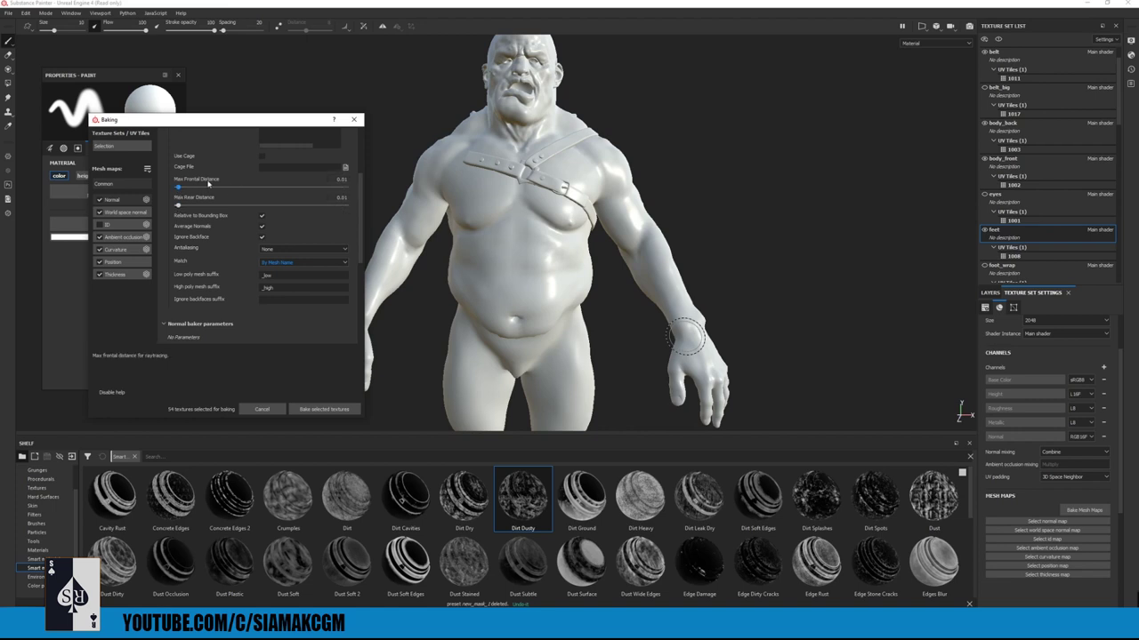
scroll(330, 208, "down", 3)
scroll(303, 338, "up", 5)
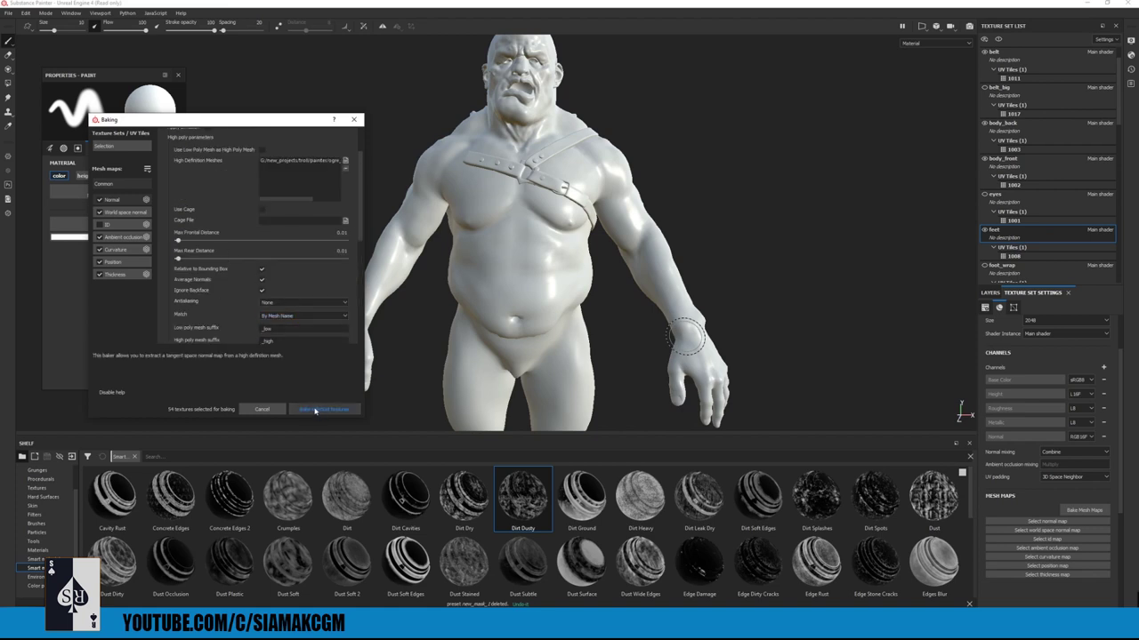
- Bake the mesh maps of the selected texture sets and dismiss the progress report once baking completes
left_click(316, 410)
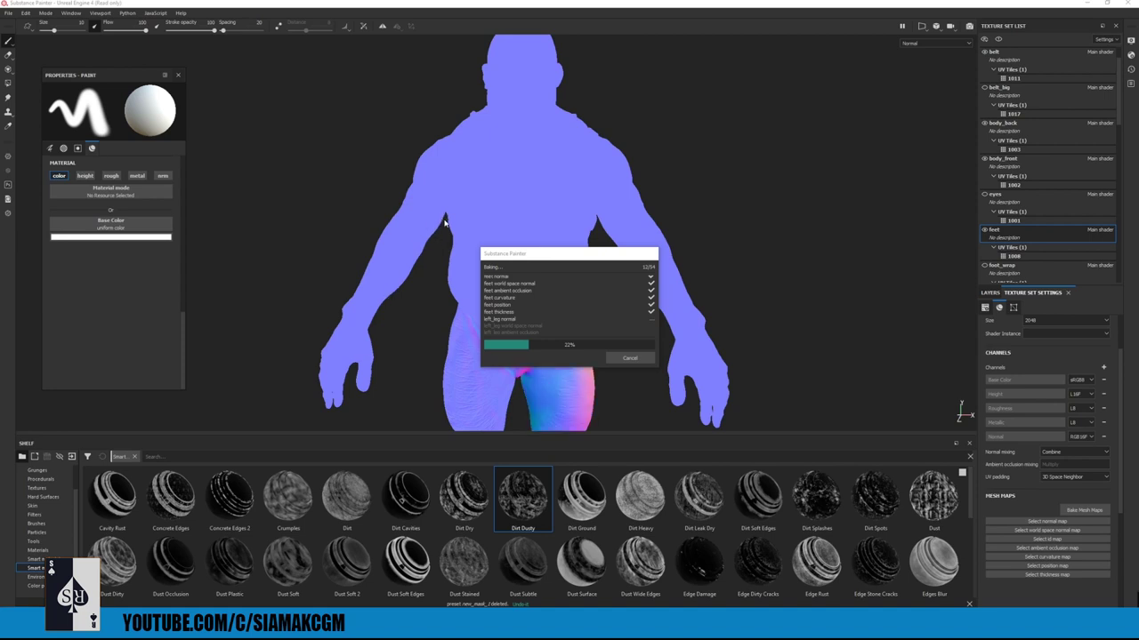
left_click_drag(584, 253, 782, 117)
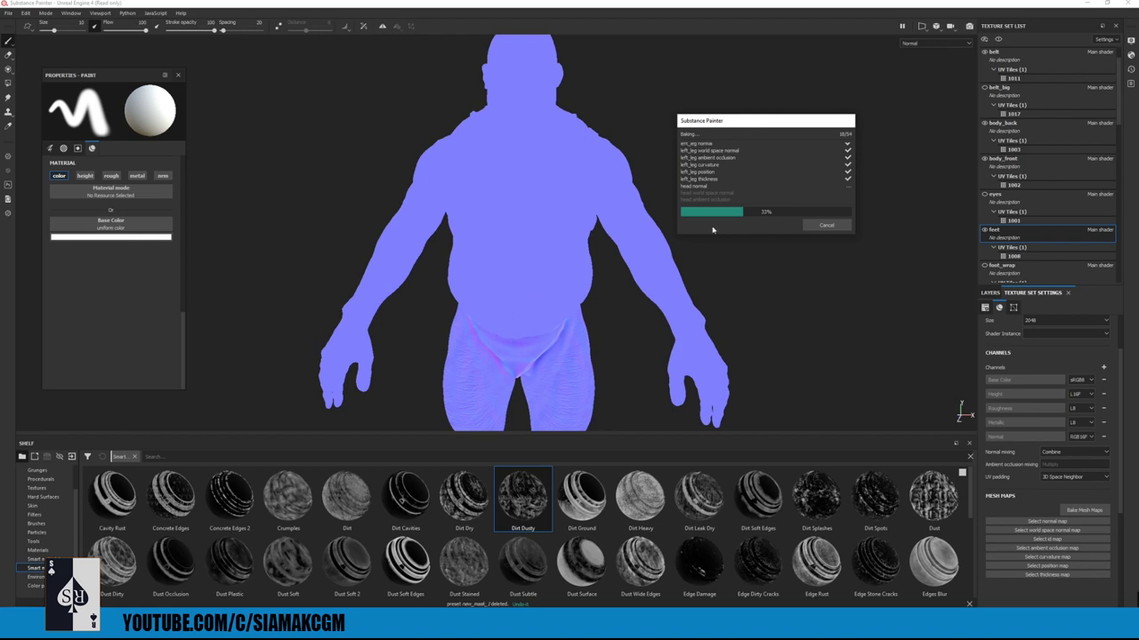
left_click_drag(734, 126, 757, 118)
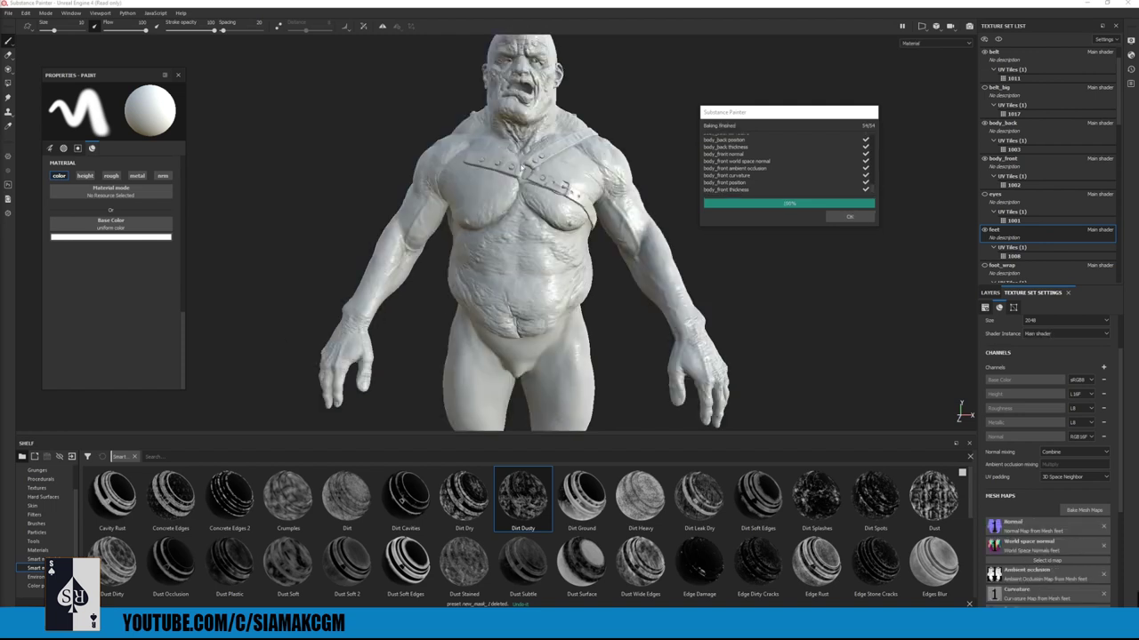
left_click(851, 218)
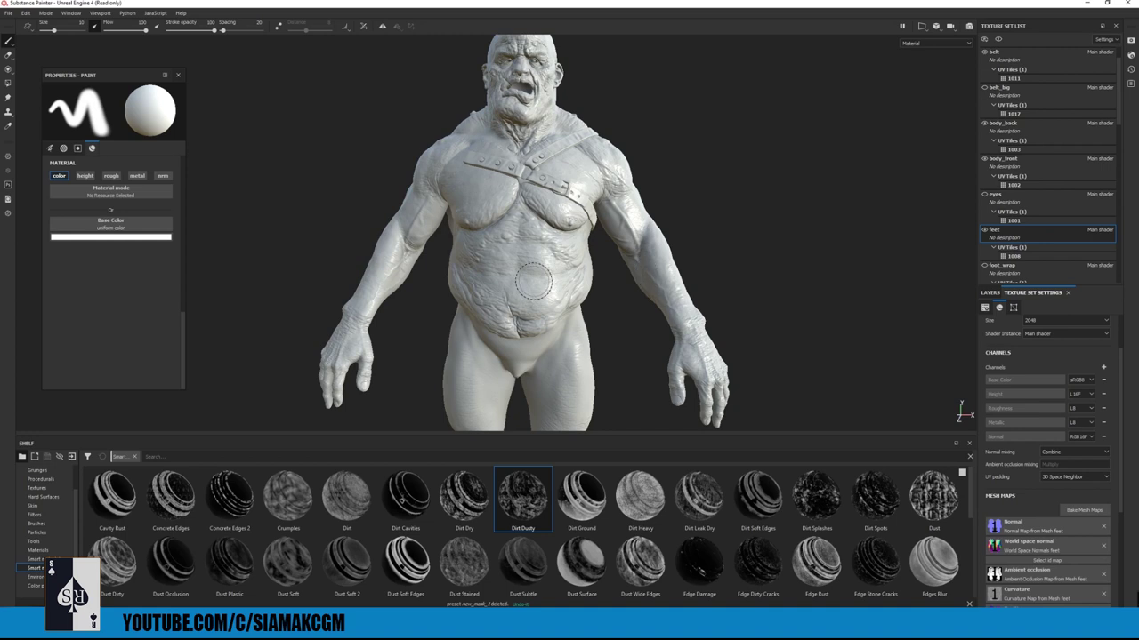
- Turn on the mesh wireframe display and examine the baked detail on the ogre's torso, straps and arms
left_click_drag(534, 281, 440, 312, "alt")
left_click(1130, 41)
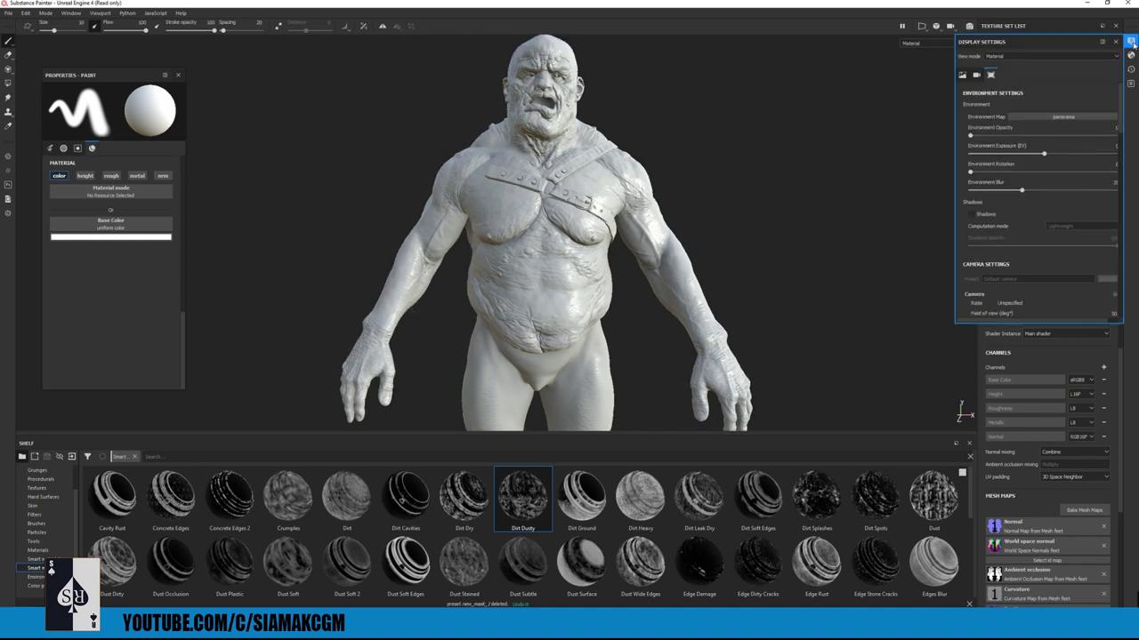
scroll(1027, 278, "down", 3)
scroll(979, 215, "down", 15)
left_click(979, 213)
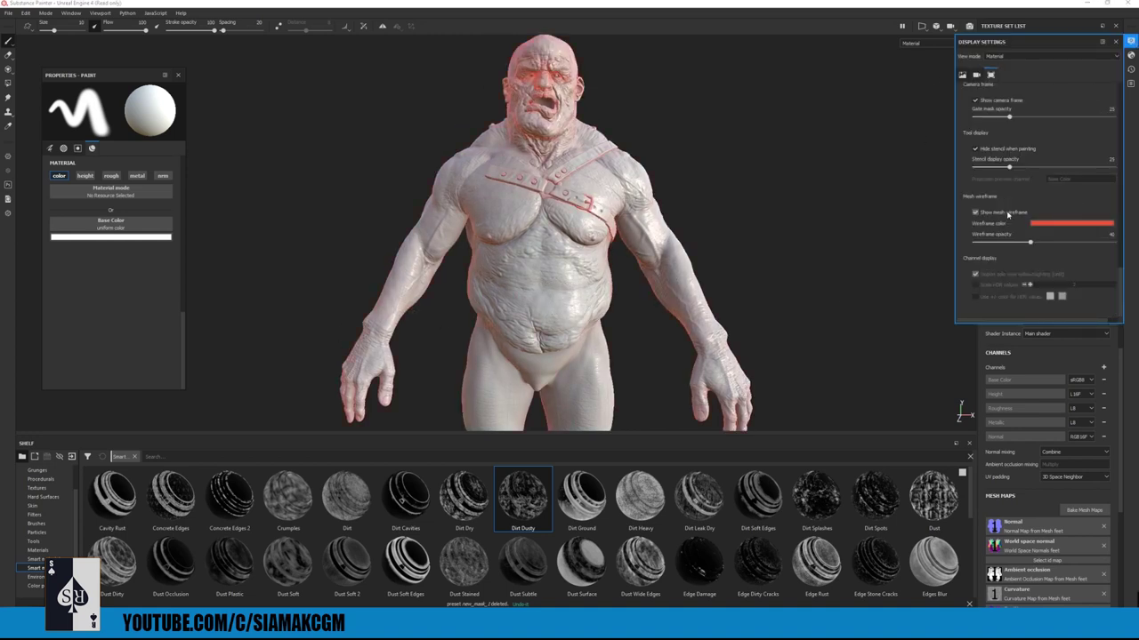
left_click_drag(643, 310, 345, 262, "alt")
right_click_drag(559, 274, 590, 318, "alt")
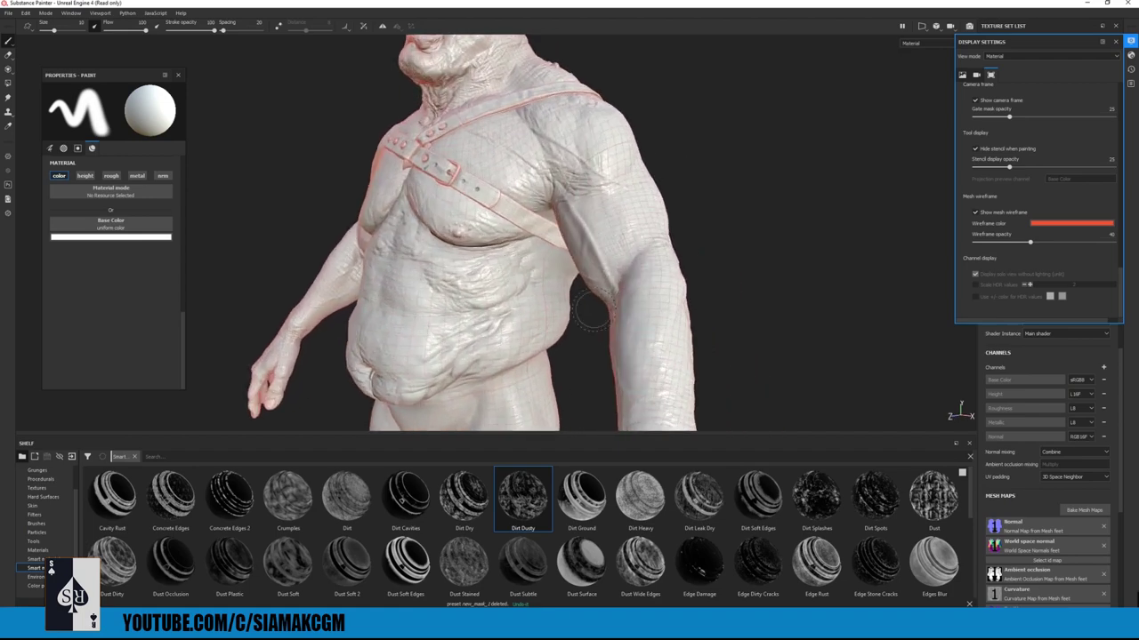
left_click_drag(422, 307, 489, 277, "alt")
right_click_drag(488, 276, 569, 236, "alt")
left_click_drag(511, 230, 243, 206, "alt")
- Hide the mesh wireframe and review the bake settings without baking again
left_click(975, 213)
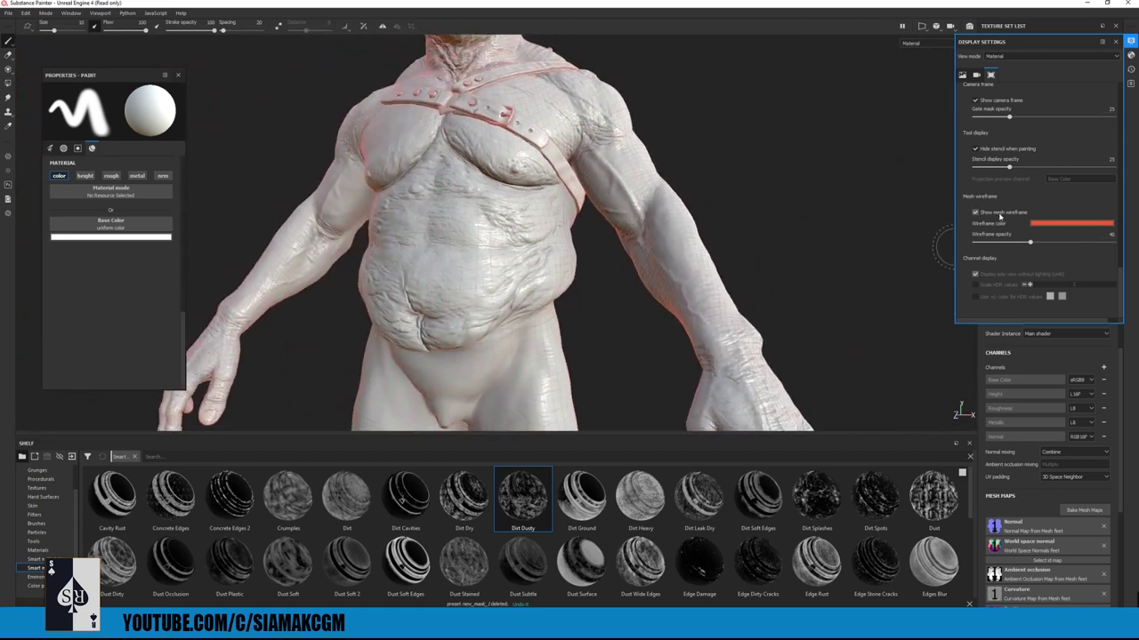
left_click_drag(695, 248, 490, 145, "alt")
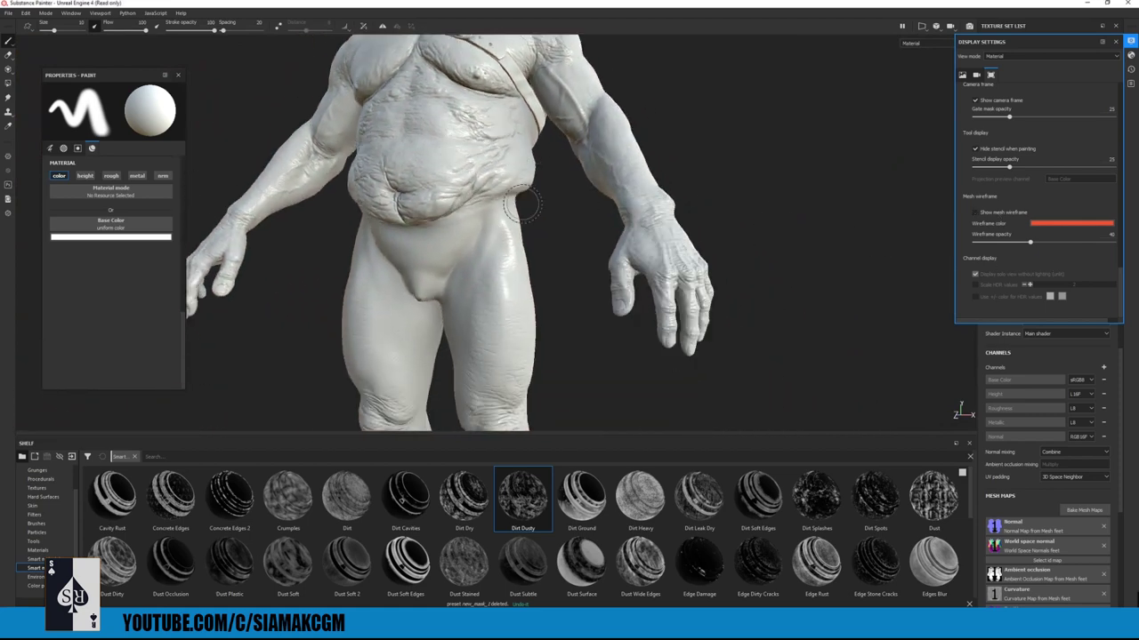
left_click(1074, 511)
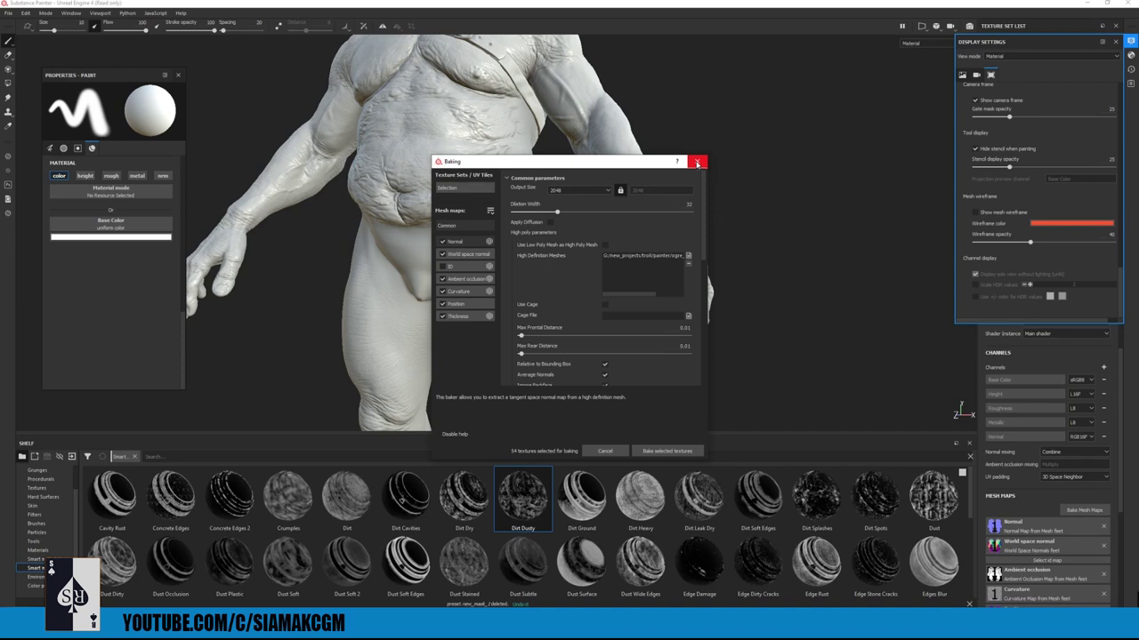
left_click(697, 163)
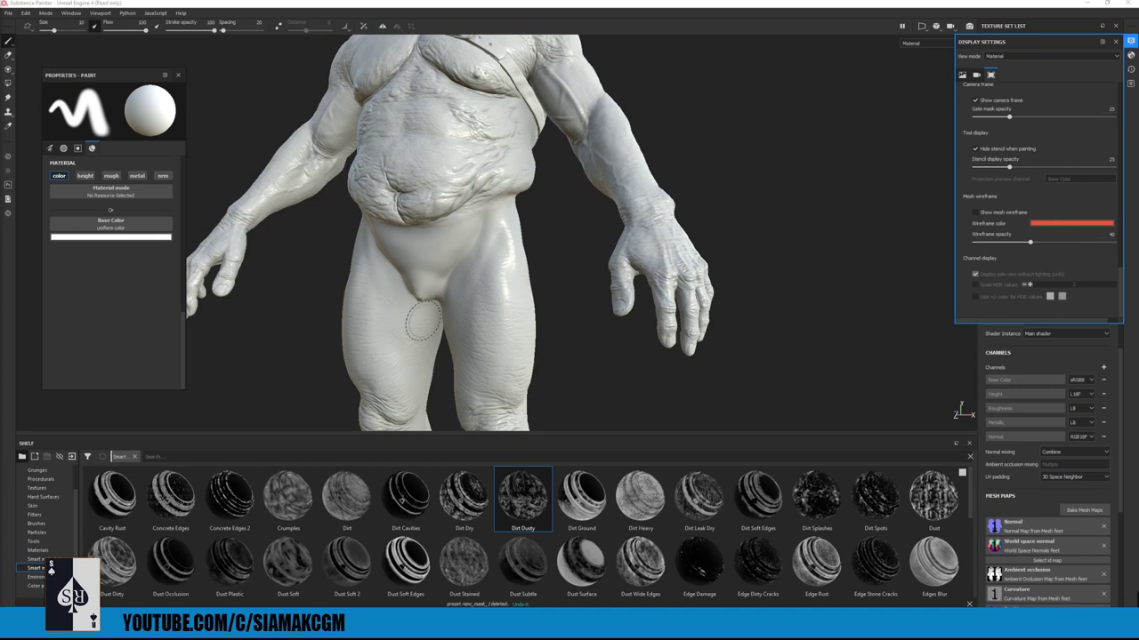
- Switch to the ogre scene in Maya and make the highres display layer visible
left_click(551, 605)
left_click_drag(617, 434, 641, 409, "alt")
middle_click_drag(498, 116, 486, 286, "alt")
left_click(68, 141)
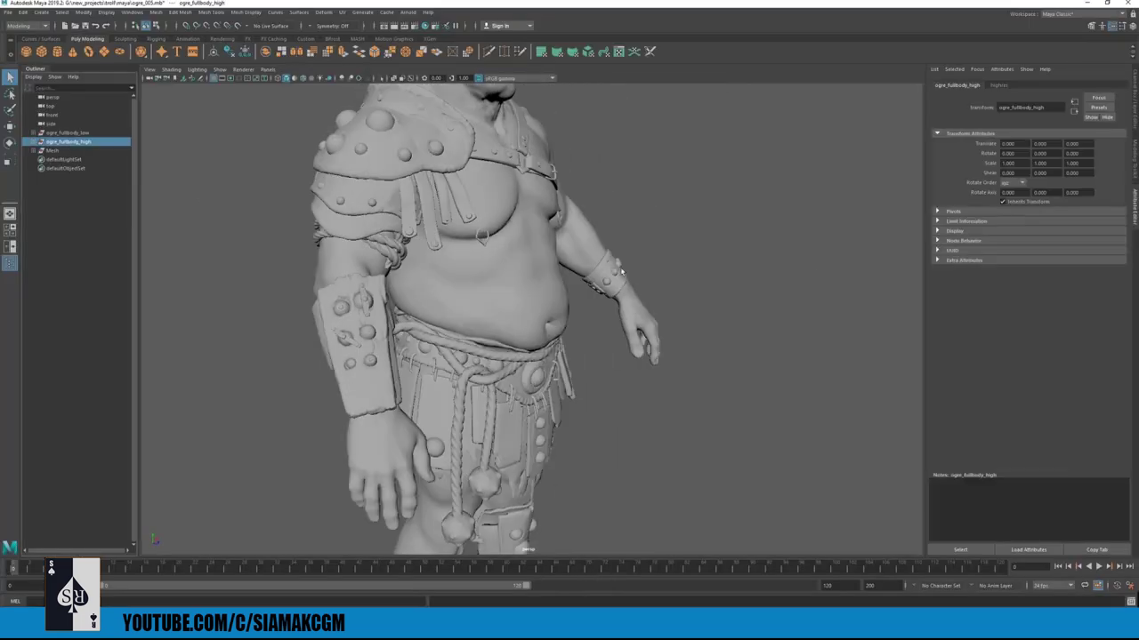
key("ctrl+a")
left_click(1024, 458)
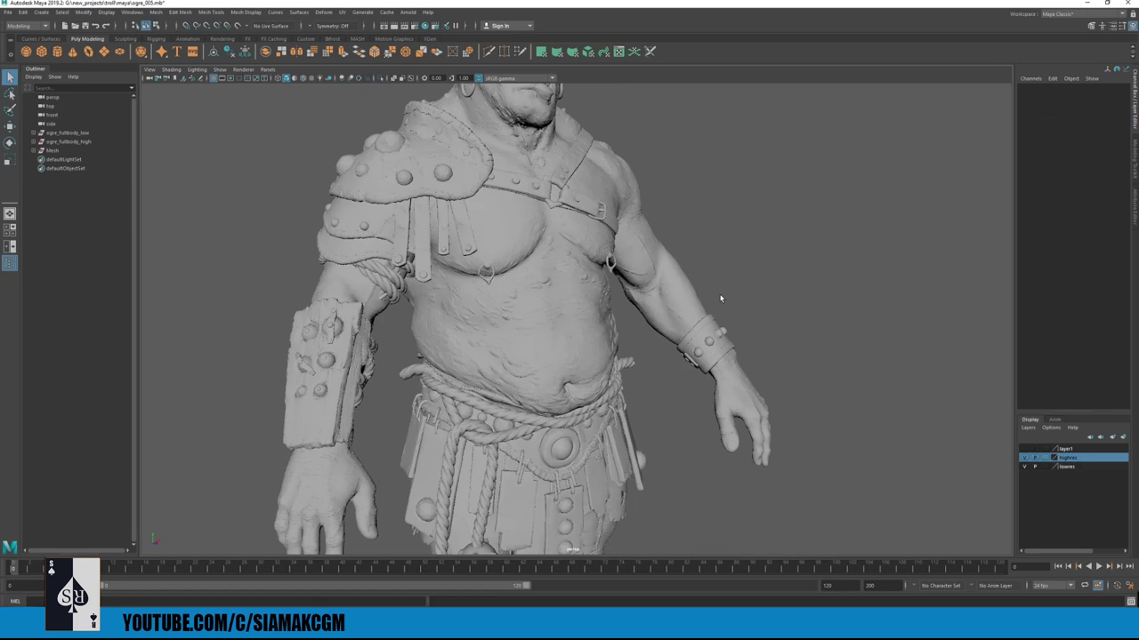
left_click_drag(721, 298, 782, 302, "alt")
- Change the lowres layer's display type so its wireframe overlays the high-poly model
left_click(1067, 467)
right_click(1037, 468)
left_click(1046, 468)
left_click(1046, 468)
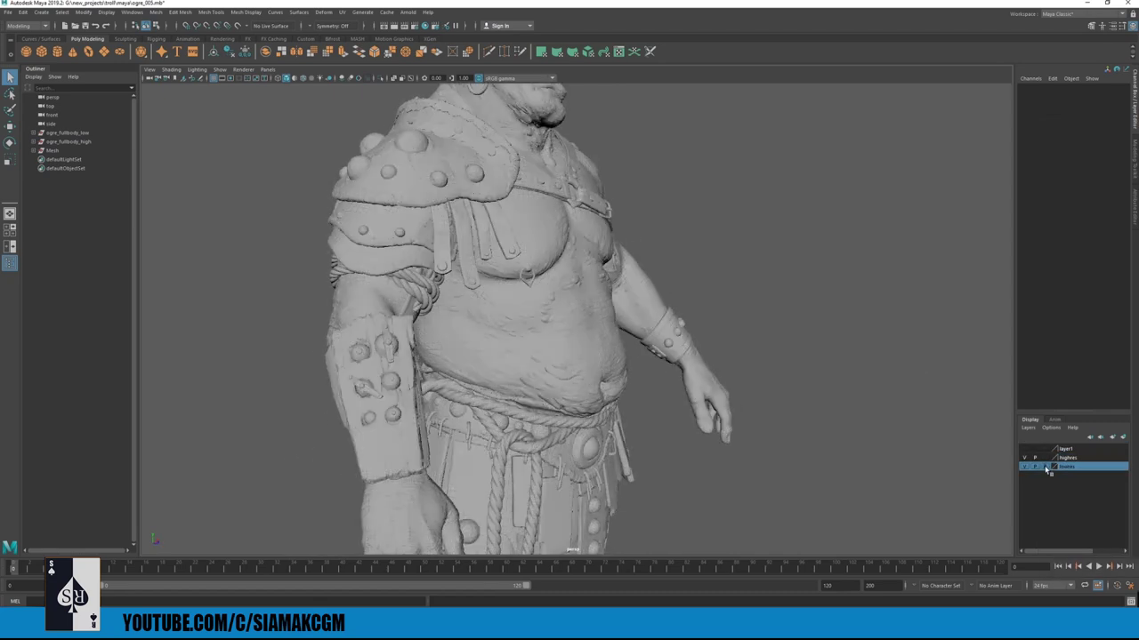
left_click(1045, 467)
- Compare the low-poly wireframe with the high-poly sculpt on the chest straps, shoulder armour, face and back
left_click_drag(623, 303, 500, 267, "alt")
right_click_drag(499, 266, 614, 294, "alt")
left_click_drag(658, 298, 524, 301, "alt")
middle_click_drag(525, 300, 617, 358, "alt")
right_click_drag(533, 342, 620, 361, "alt")
left_click_drag(620, 362, 720, 356, "alt")
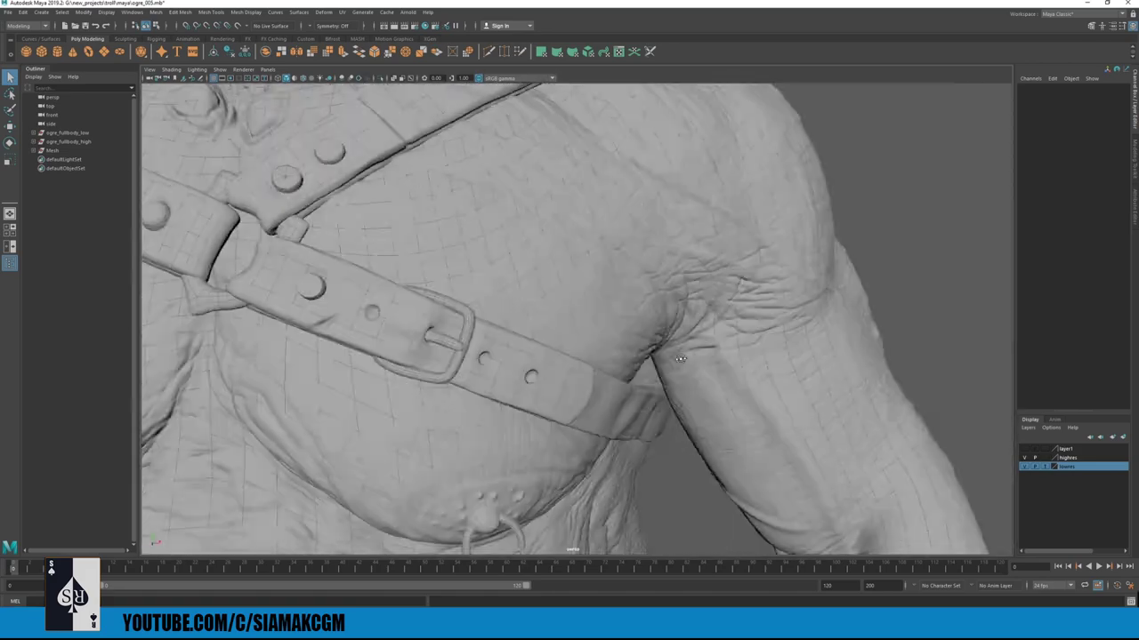
right_click_drag(445, 294, 374, 249, "alt")
middle_click_drag(373, 249, 514, 316, "alt")
left_click_drag(513, 316, 418, 268, "alt")
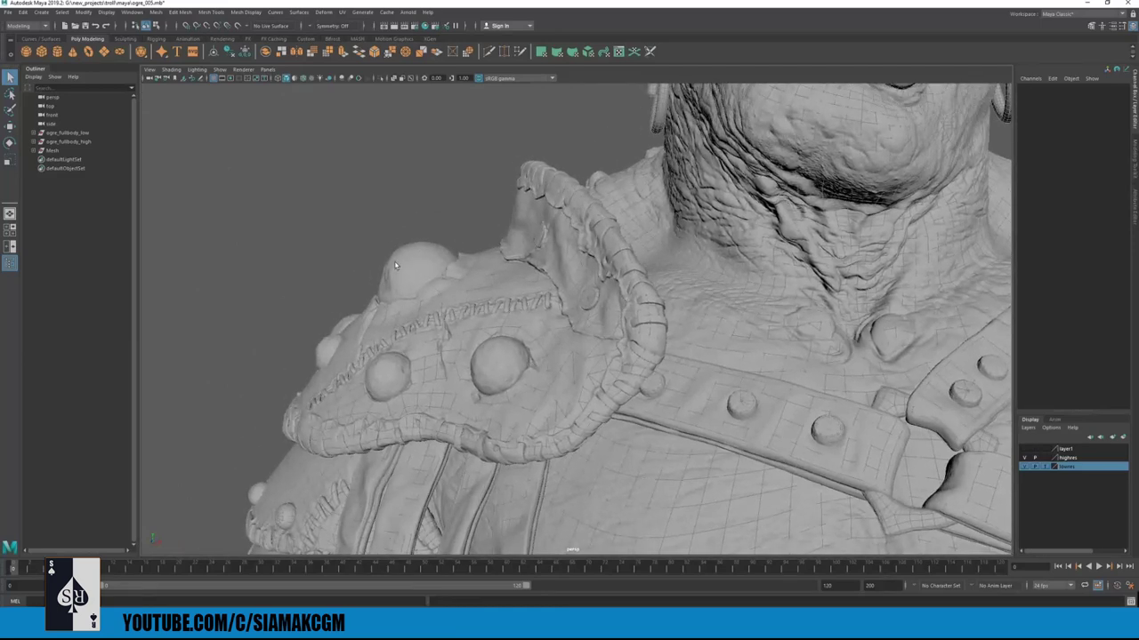
left_click_drag(650, 315, 586, 288, "alt")
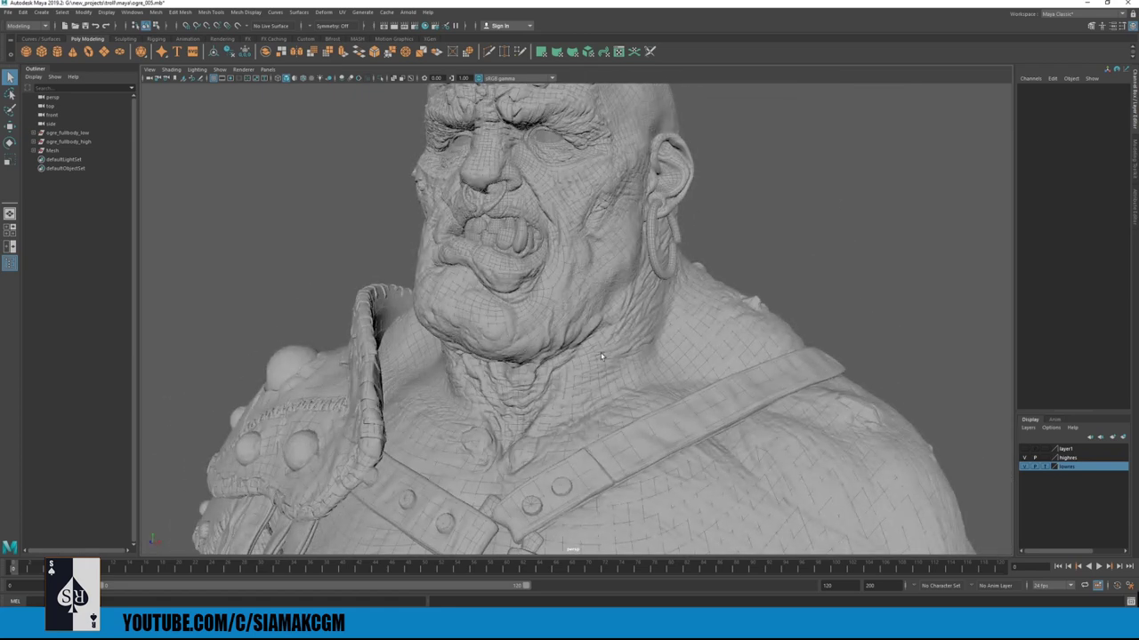
left_click_drag(578, 310, 512, 268, "alt")
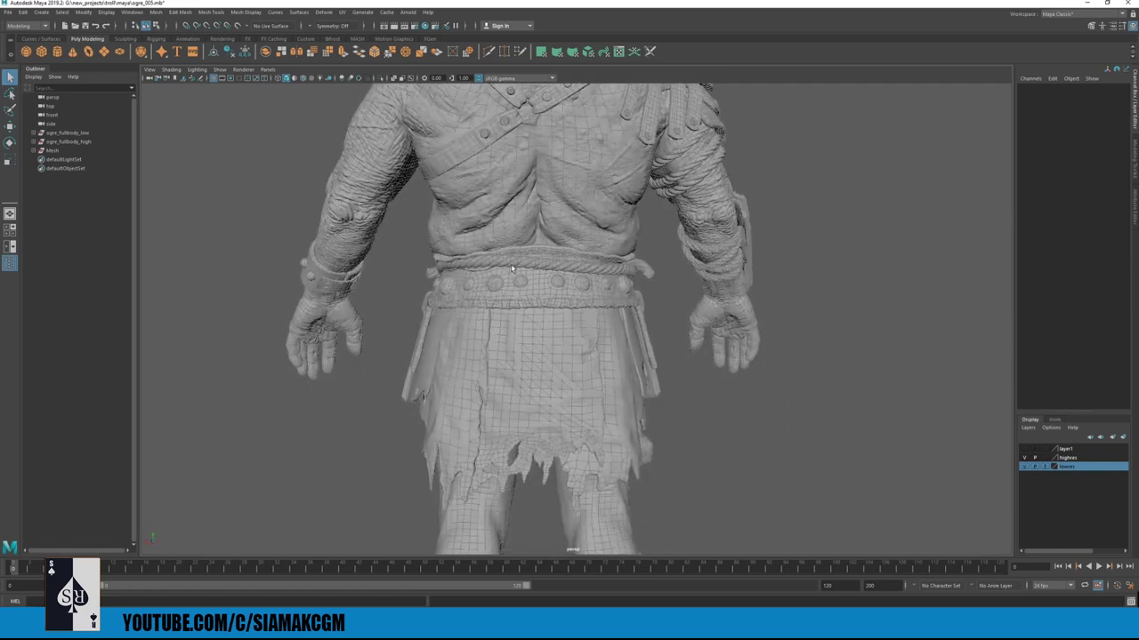
- Compare the low-poly wireframe with the high-poly mesh around the waist belt, ropes and skirt
left_click_drag(523, 277, 471, 282, "alt")
right_click_drag(471, 283, 696, 331, "alt")
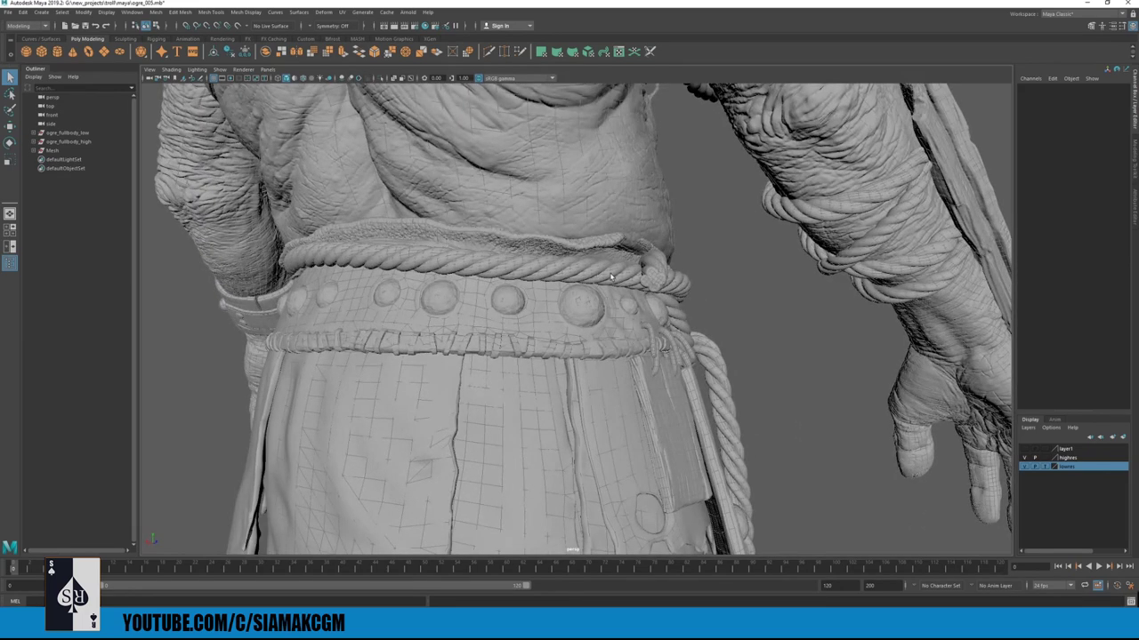
left_click_drag(557, 279, 693, 325, "alt")
left_click_drag(540, 366, 513, 354, "alt")
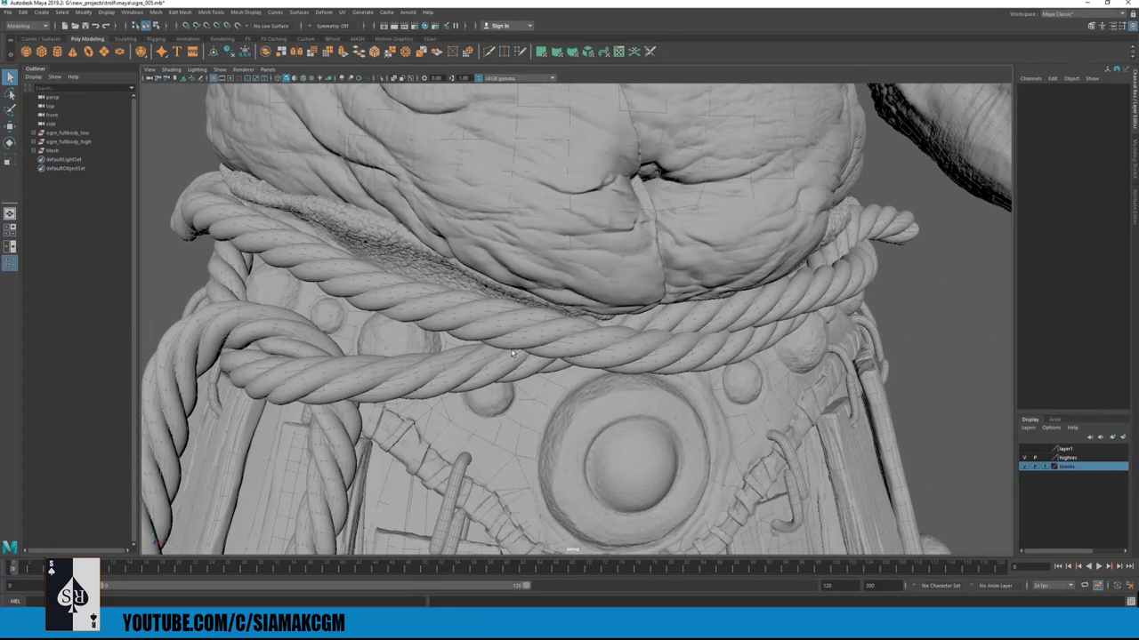
right_click_drag(587, 338, 498, 352, "alt")
middle_click_drag(518, 524, 495, 323, "alt")
left_click_drag(495, 322, 418, 328, "alt")
middle_click_drag(524, 191, 451, 320, "alt")
right_click_drag(451, 320, 363, 309, "alt")
middle_click_drag(484, 147, 409, 304, "alt")
- Compare the low-poly wireframe with the high-poly mesh on the studded forearm guard and the opposite wrist's leather cuff
left_click_drag(410, 303, 431, 272, "alt")
middle_click_drag(431, 272, 480, 298, "alt")
left_click_drag(347, 276, 422, 264, "alt")
middle_click_drag(422, 264, 499, 280, "alt")
right_click_drag(427, 347, 521, 363, "alt")
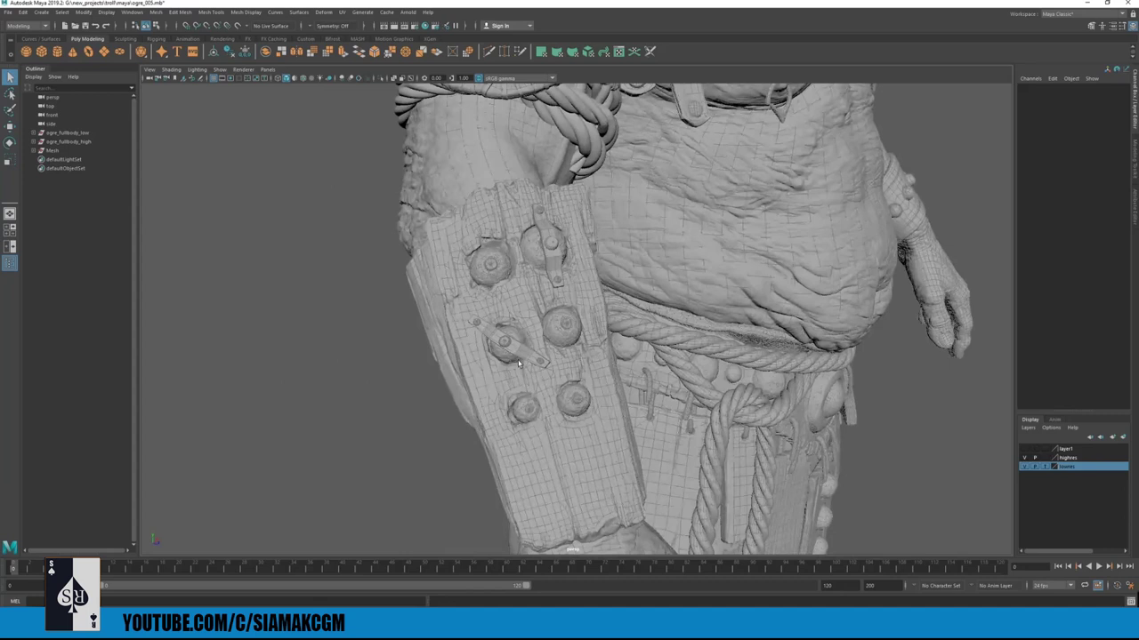
right_click_drag(562, 477, 587, 525, "alt")
middle_click_drag(587, 525, 472, 264, "alt")
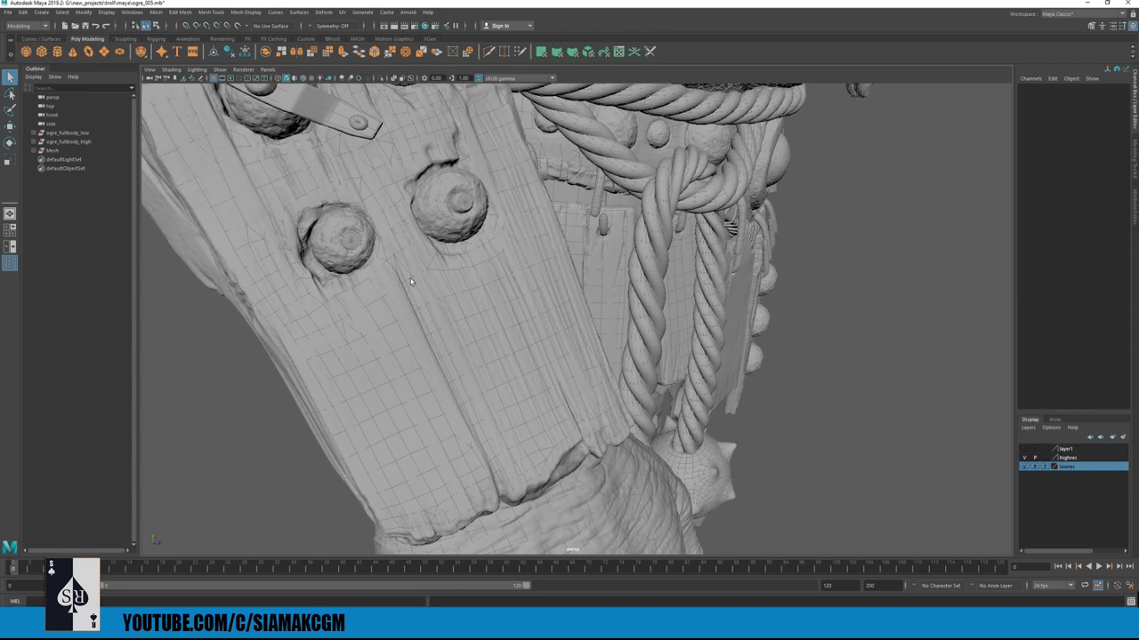
right_click_drag(545, 270, 367, 250, "alt")
left_click_drag(783, 298, 712, 319, "alt")
right_click_drag(382, 307, 509, 288, "alt")
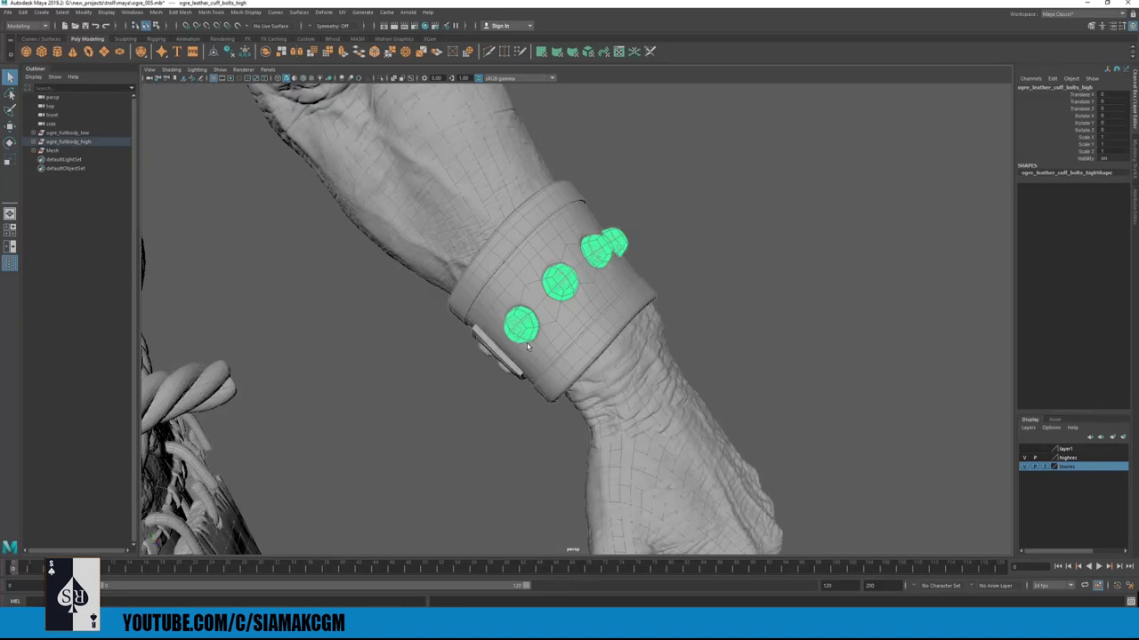
- Compare the low-poly wireframe with the high-poly leather cuff and its bolts, and view the whole ogre
left_click(507, 350)
left_click_drag(507, 349, 686, 237, "alt")
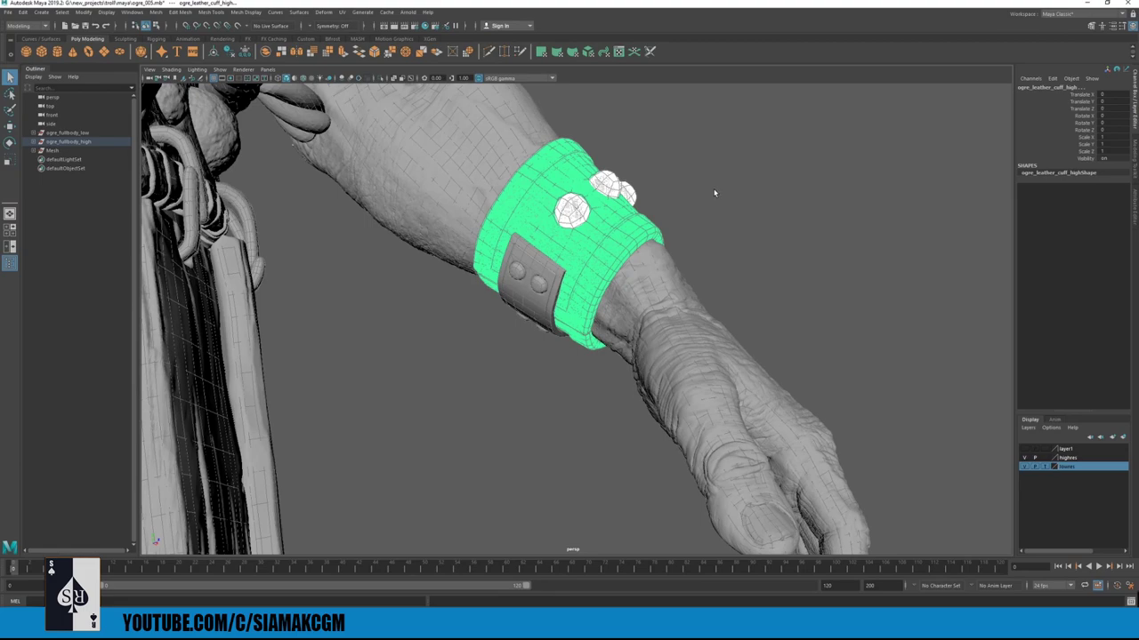
left_click(764, 200)
left_click_drag(773, 203, 392, 189, "alt")
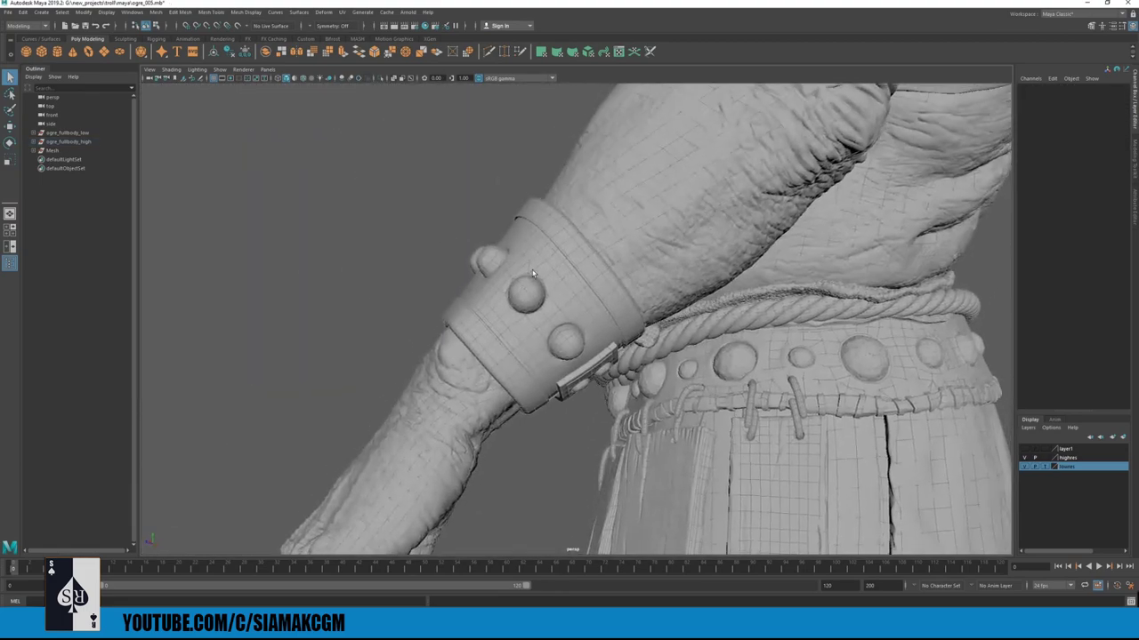
right_click_drag(524, 289, 615, 299, "alt")
left_click_drag(614, 300, 605, 179, "alt")
left_click_drag(642, 218, 674, 319, "alt")
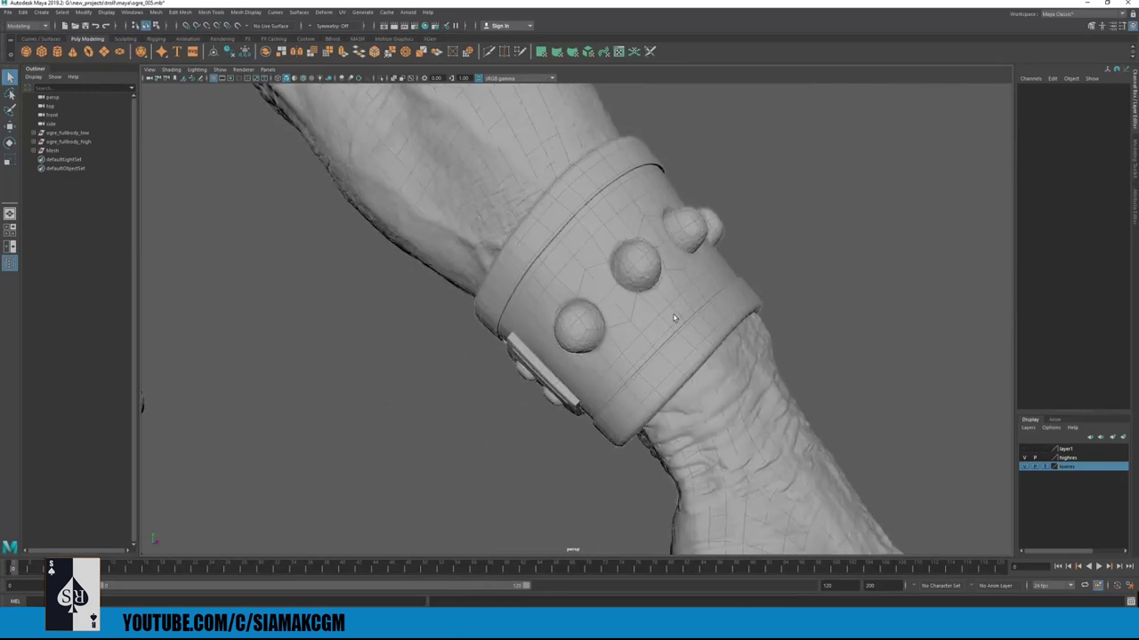
right_click_drag(710, 311, 267, 241, "alt")
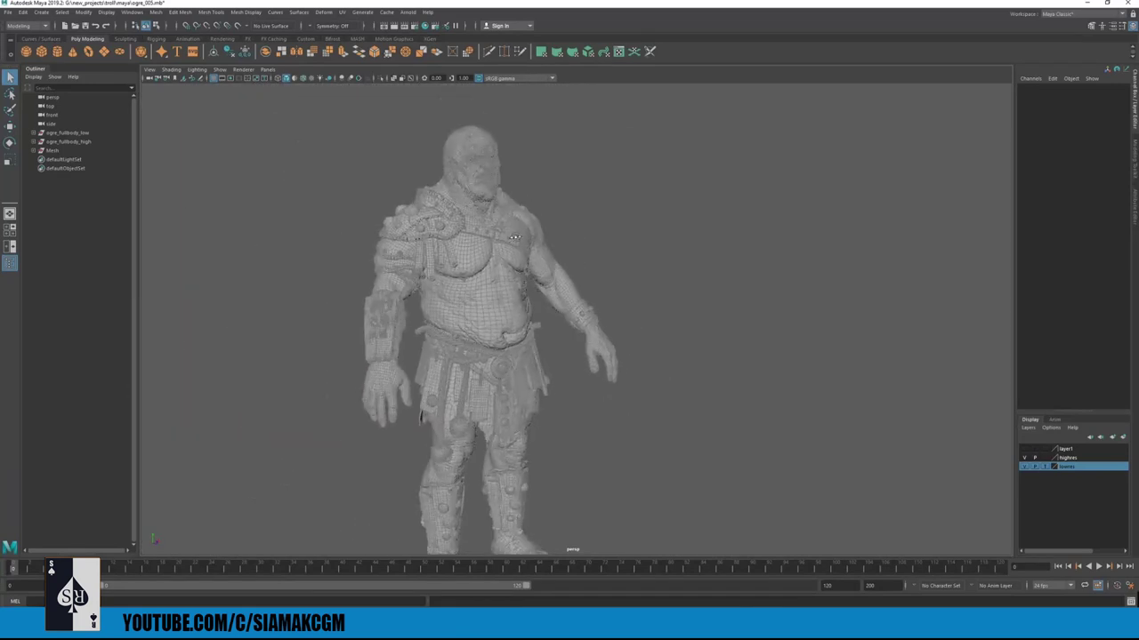
left_click_drag(508, 338, 556, 241, "alt")
middle_click_drag(477, 327, 611, 266, "alt")
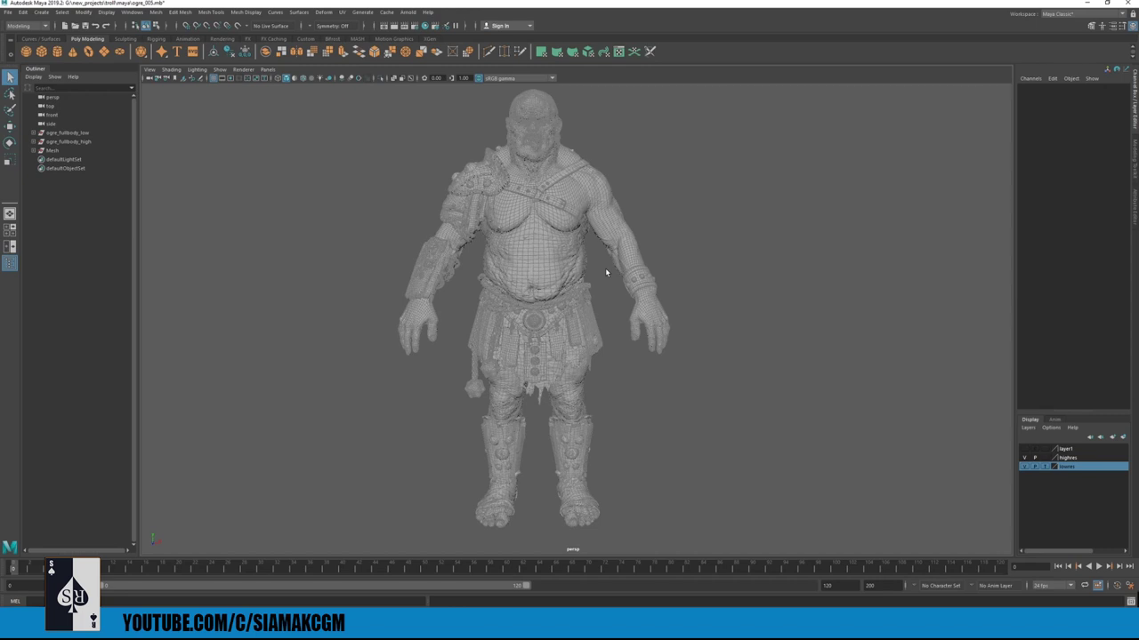
middle_click_drag(501, 312, 499, 319, "alt")
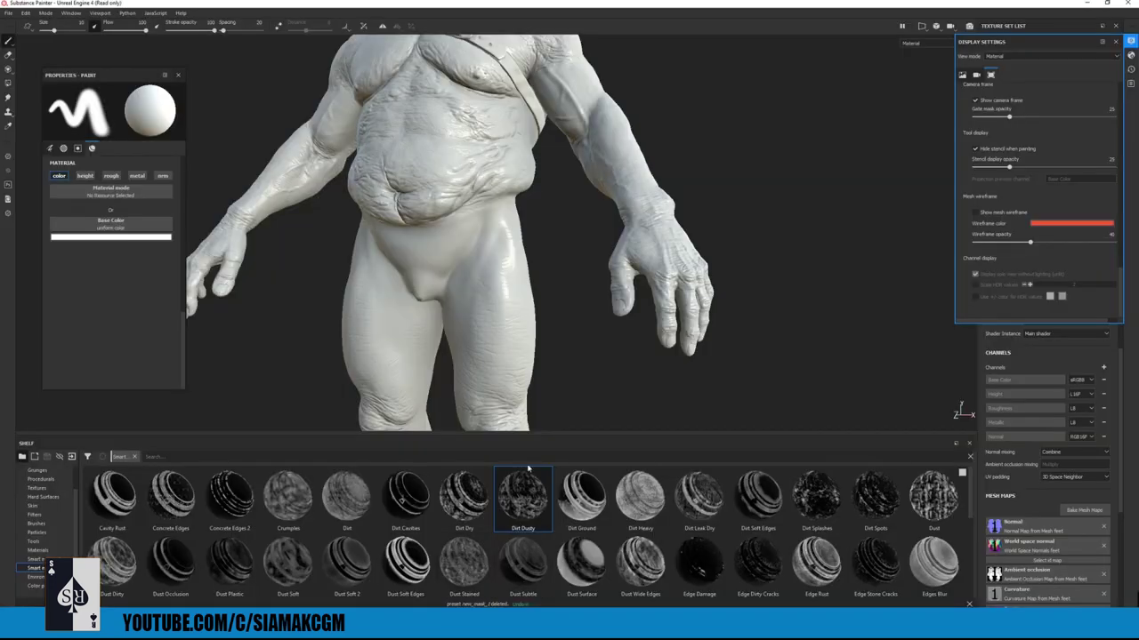
- Switch to Substance Painter and isolate the arms texture set in the viewport
left_click_drag(658, 147, 770, 294, "alt")
scroll(1035, 158, "up", 2)
left_click(1006, 56)
left_click(998, 40)
- Examine the baked surface detail and open edges of the arms from close up
left_click_drag(569, 233, 537, 228, "alt")
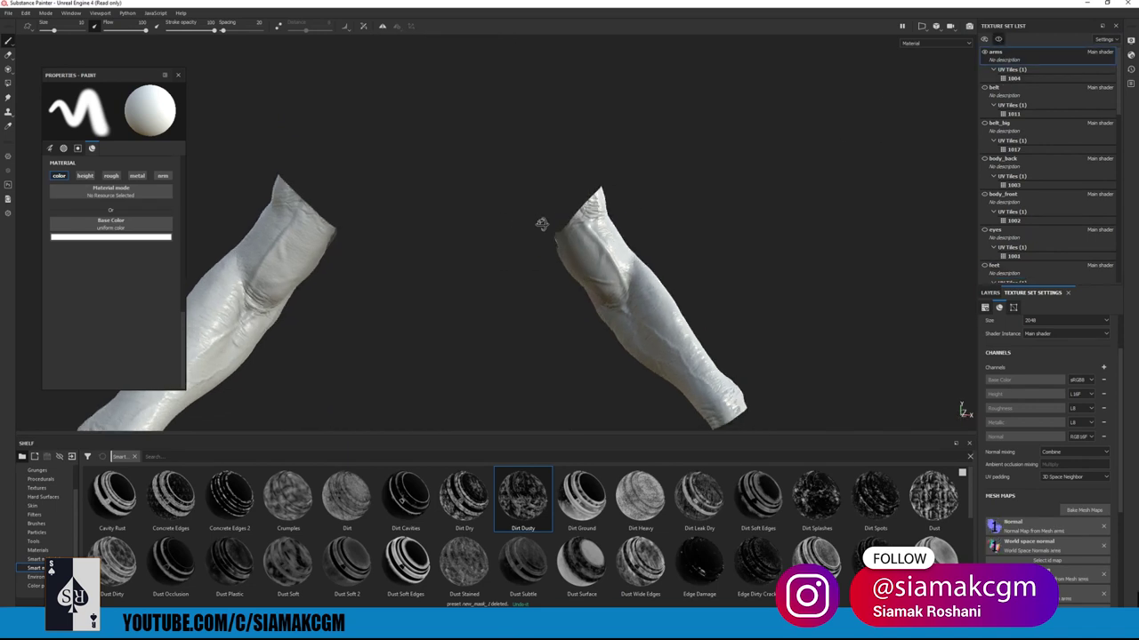
right_click_drag(536, 229, 623, 230, "alt")
mouse_move(623, 230)
left_mouse_down("alt")
mouse_move(584, 201)
mouse_move(703, 223)
mouse_move(503, 285)
mouse_move(864, 222)
mouse_move(845, 209)
mouse_move(668, 198)
mouse_move(602, 168)
mouse_move(578, 267)
mouse_move(603, 293)
left_mouse_up("alt")
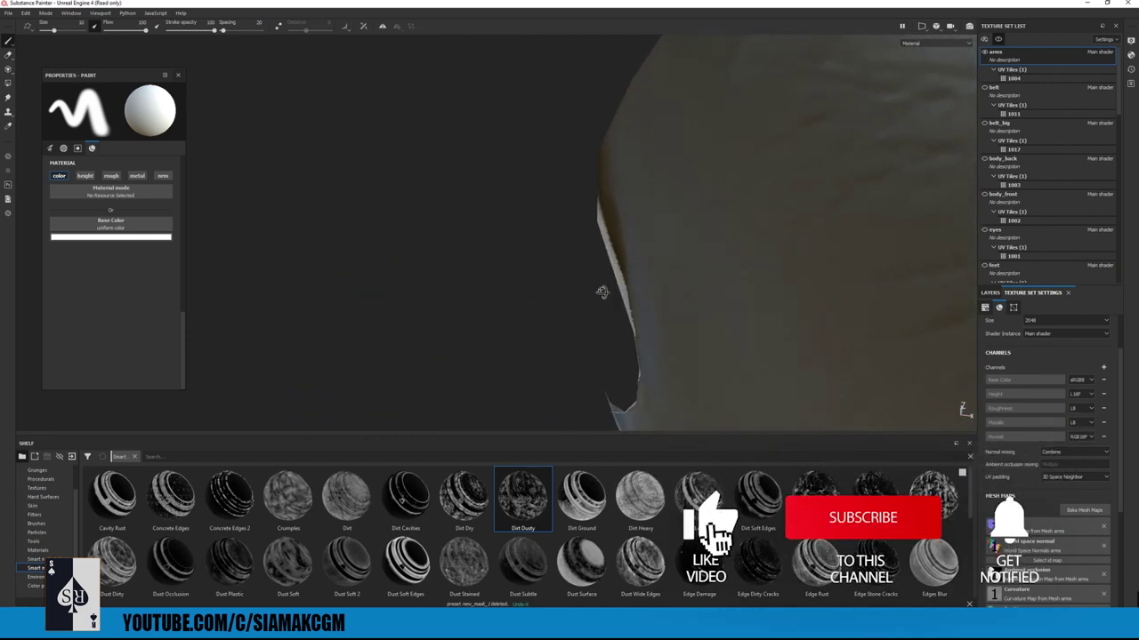
left_click_drag(725, 338, 747, 340, "alt")
right_click_drag(678, 284, 614, 285, "ctrl")
mouse_move(663, 264)
left_mouse_down("alt")
mouse_move(610, 255)
mouse_move(637, 221)
mouse_move(579, 241)
mouse_move(495, 148)
mouse_move(771, 304)
mouse_move(635, 216)
mouse_move(638, 249)
left_mouse_up("alt")
right_click_drag(381, 250, 391, 311, "alt")
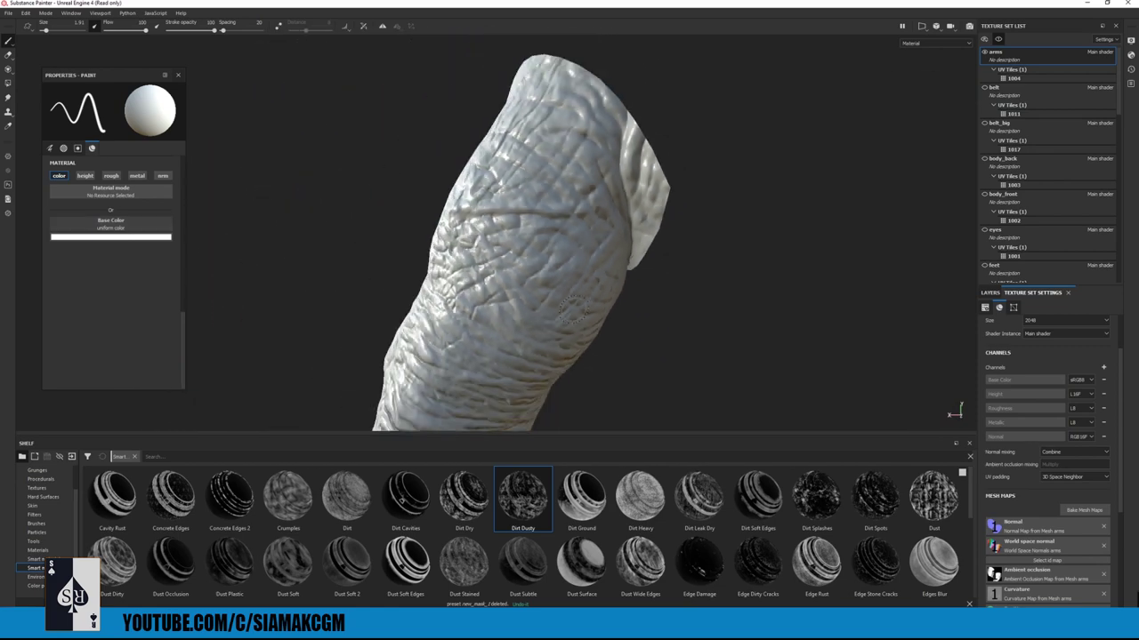
- Select the hands texture set and examine its baked detail from close up
middle_click_drag(391, 311, 409, 147, "alt")
scroll(1036, 204, "down", 3)
scroll(1042, 254, "down", 2)
left_click(1037, 196)
key("f")
left_click_drag(569, 292, 854, 459, "alt")
right_click_drag(569, 301, 534, 356, "alt")
middle_click_drag(534, 355, 614, 286, "alt")
right_click_drag(614, 286, 614, 338, "alt")
left_click_drag(614, 249, 523, 236, "alt")
- Select the head texture set and examine the baked detail on the face and around the eye
left_click(1019, 231)
key("f")
right_click_drag(488, 98, 533, 182, "alt")
middle_click_drag(488, 181, 498, 468, "alt")
right_click_drag(641, 303, 788, 328, "alt")
left_click_drag(613, 312, 736, 296, "alt")
middle_click_drag(569, 329, 570, 285, "alt")
right_click_drag(569, 311, 703, 373, "alt")
left_click_drag(623, 311, 590, 322, "alt")
right_click_drag(551, 284, 676, 356, "alt")
middle_click_drag(649, 329, 572, 267, "alt")
left_click_drag(601, 267, 578, 268, "alt")
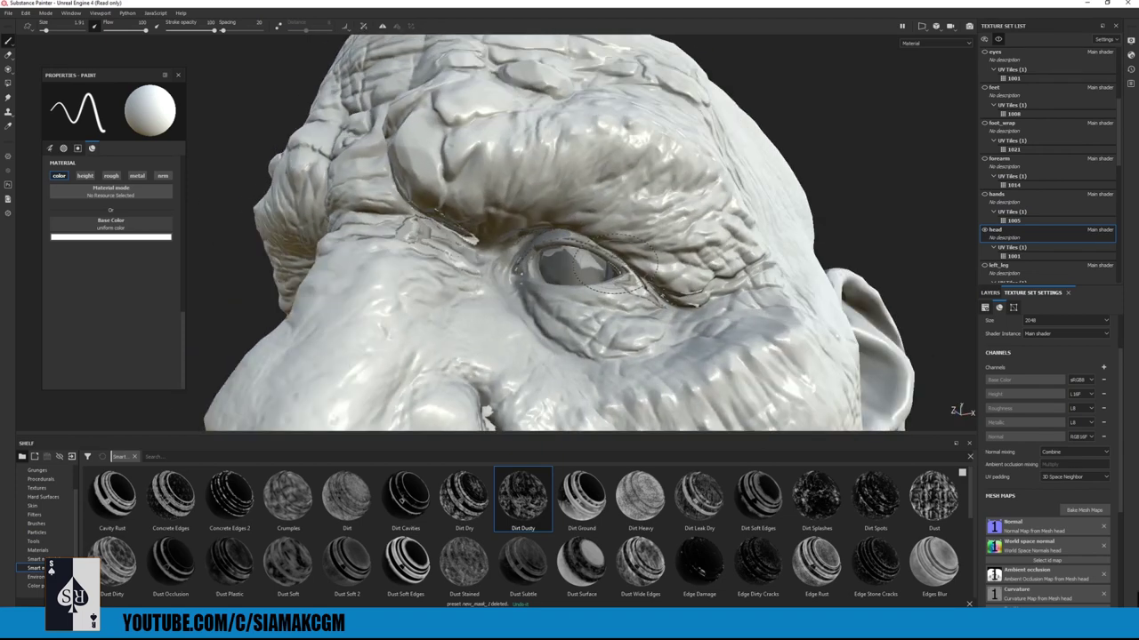
- Select the arms texture set again and examine the baked skin folds around the elbow
scroll(578, 267, "down", 1)
scroll(1020, 183, "up", 3)
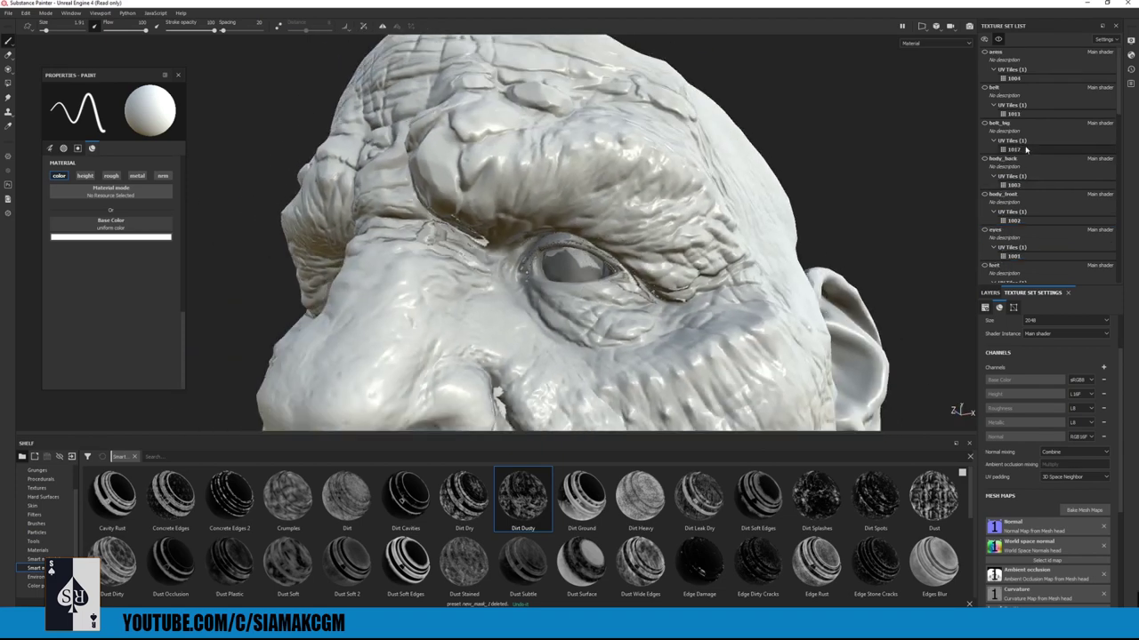
left_click(1011, 58)
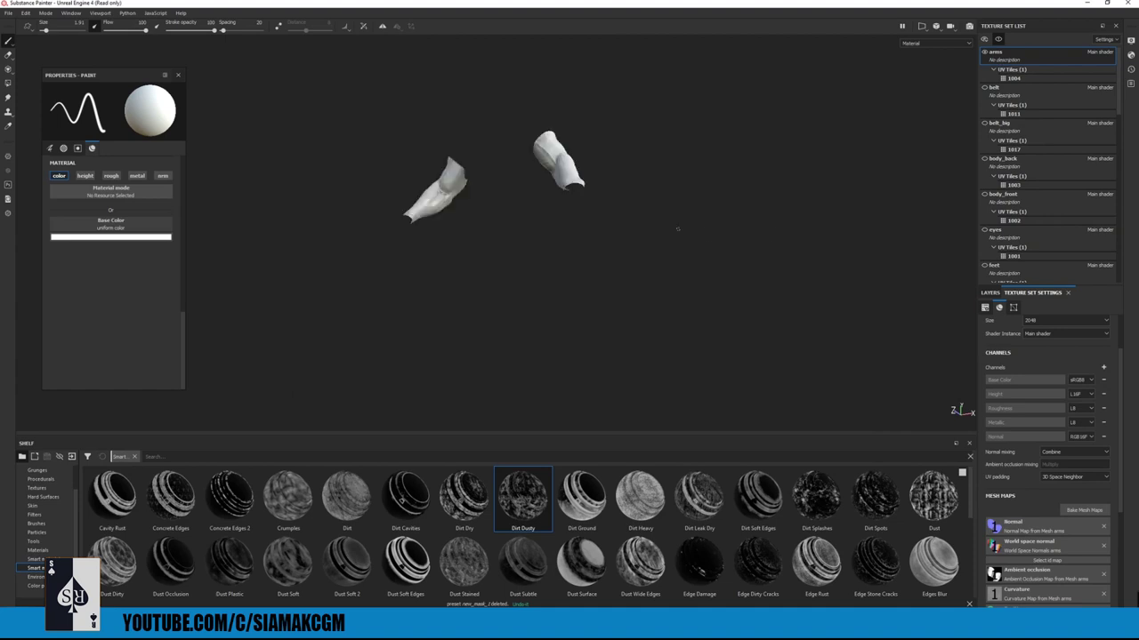
right_click_drag(676, 223, 739, 308, "alt")
left_click_drag(738, 309, 757, 231, "alt")
right_click_drag(757, 232, 744, 394, "alt")
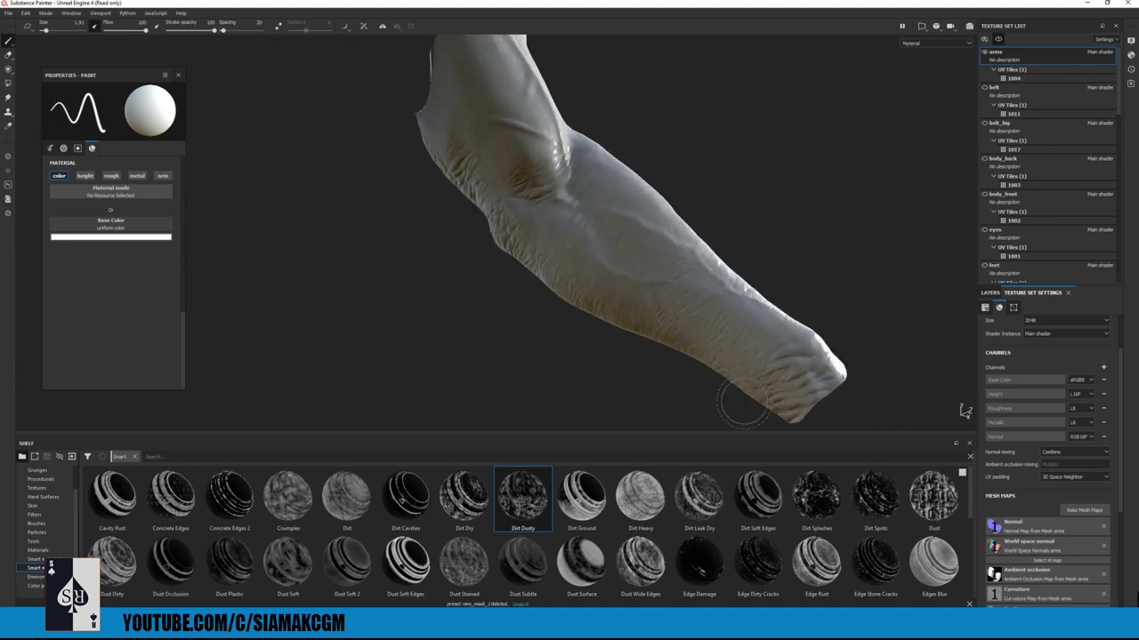
- Set the max frontal and max rear distances for the mesh map bake to 0.002
left_click(1097, 512)
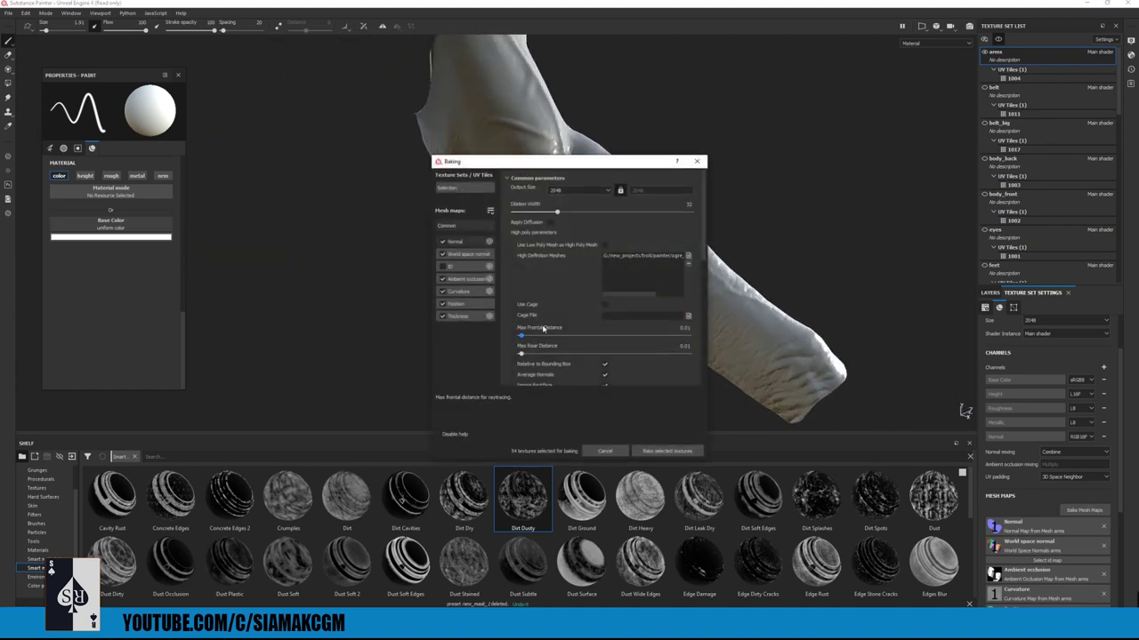
key("Tab")
type(".002")
key("Return")
- Exclude every texture set except arms from the bake
left_click(448, 188)
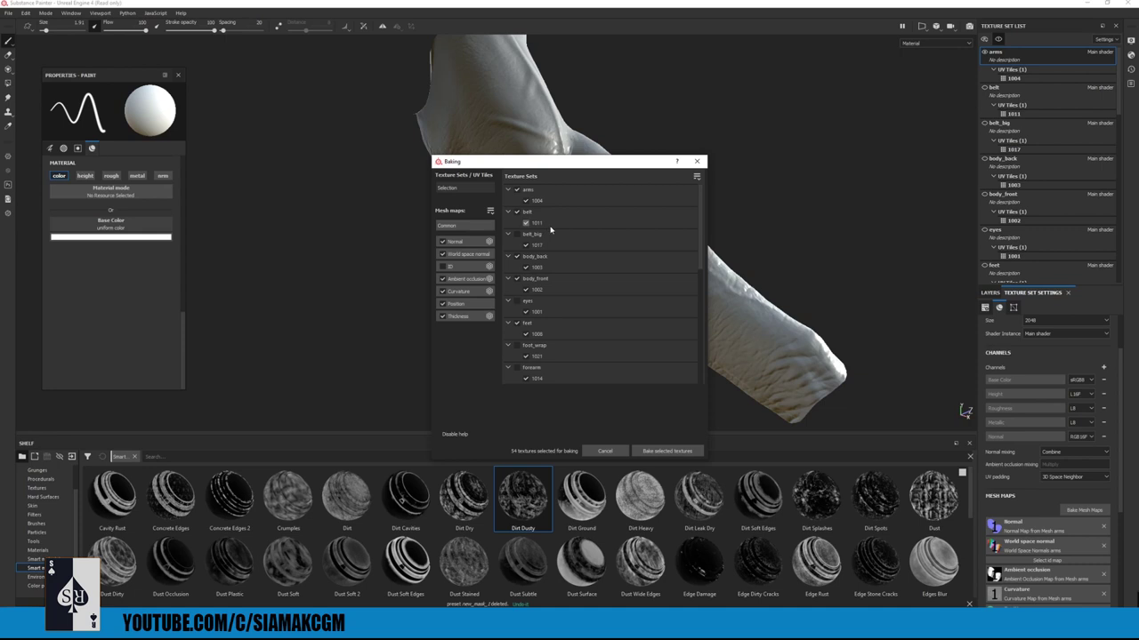
left_click(517, 212)
left_click(516, 256)
left_click(517, 278)
left_click(517, 323)
scroll(540, 327, "down", 3)
left_click(517, 289)
left_click(517, 300)
left_click(517, 311)
left_click(517, 323)
scroll(573, 304, "down", 2)
left_click(517, 333)
scroll(568, 320, "down", 3)
scroll(566, 333, "up", 6)
scroll(566, 334, "up", 3)
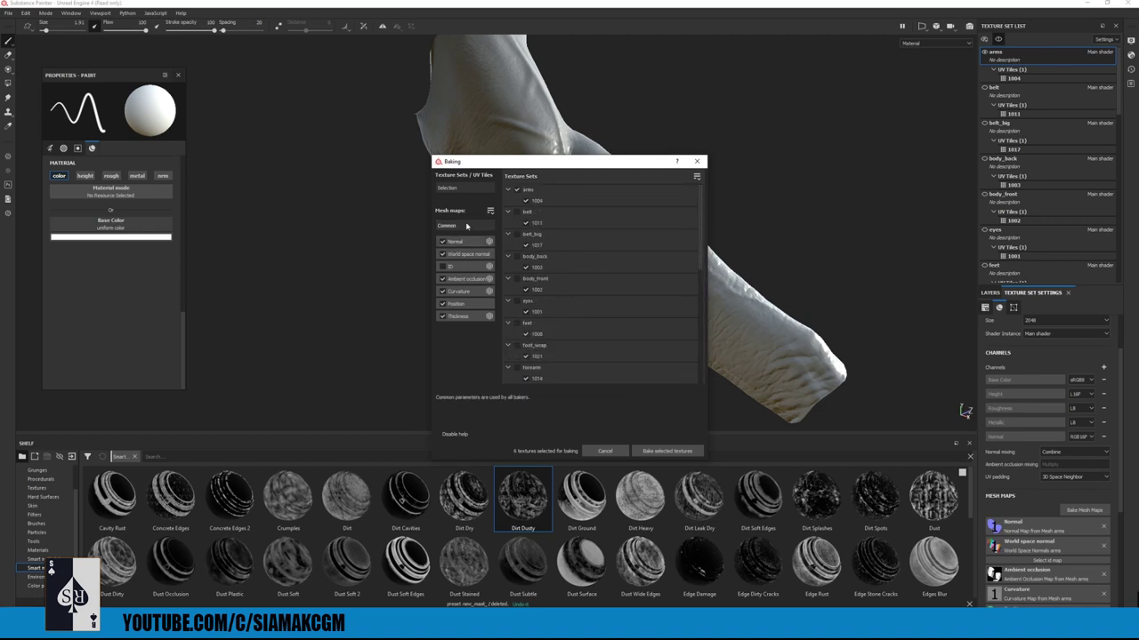
- Limit the bake to the Normal map by disabling world space normal, ambient occlusion, curvature, position and thickness
left_click(442, 278)
left_click(442, 304)
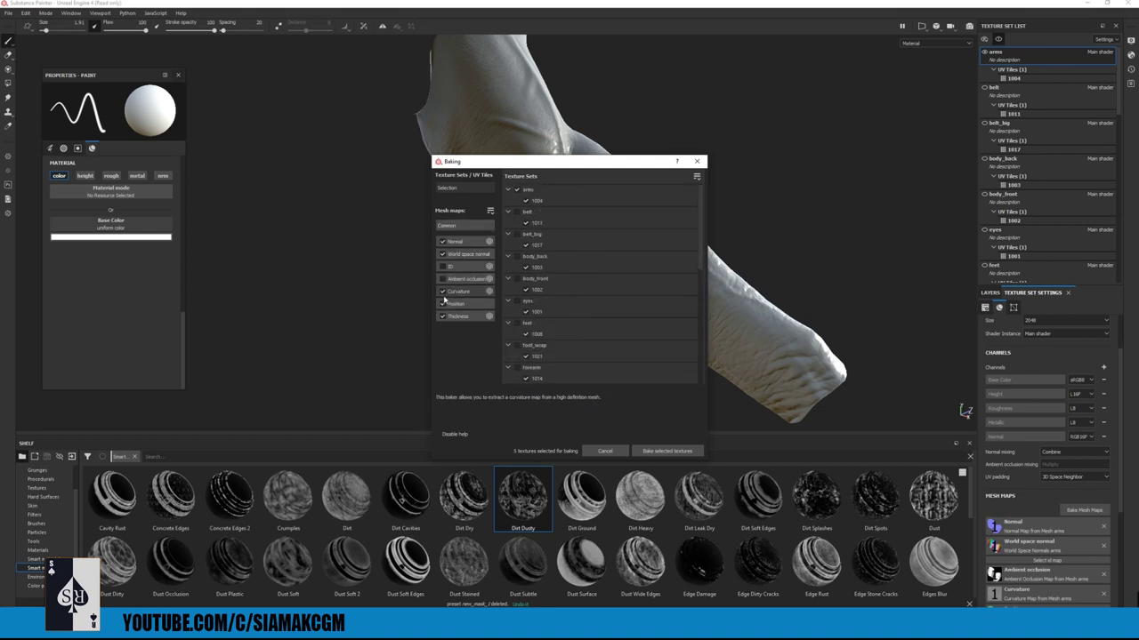
left_click(442, 291)
left_click(442, 303)
left_click(444, 317)
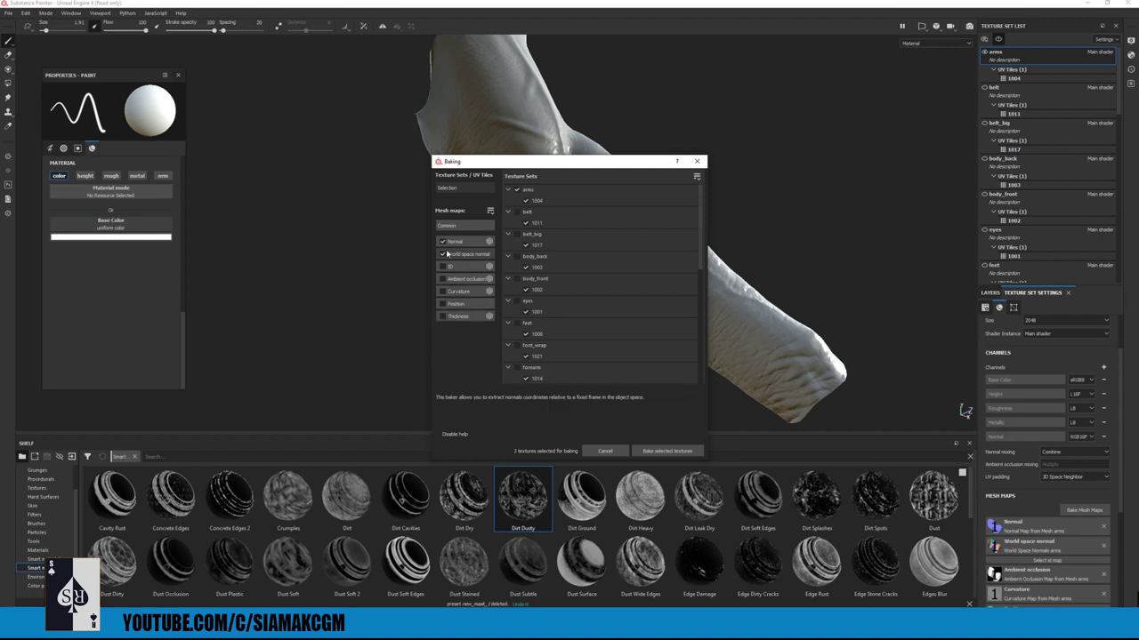
left_click(443, 254)
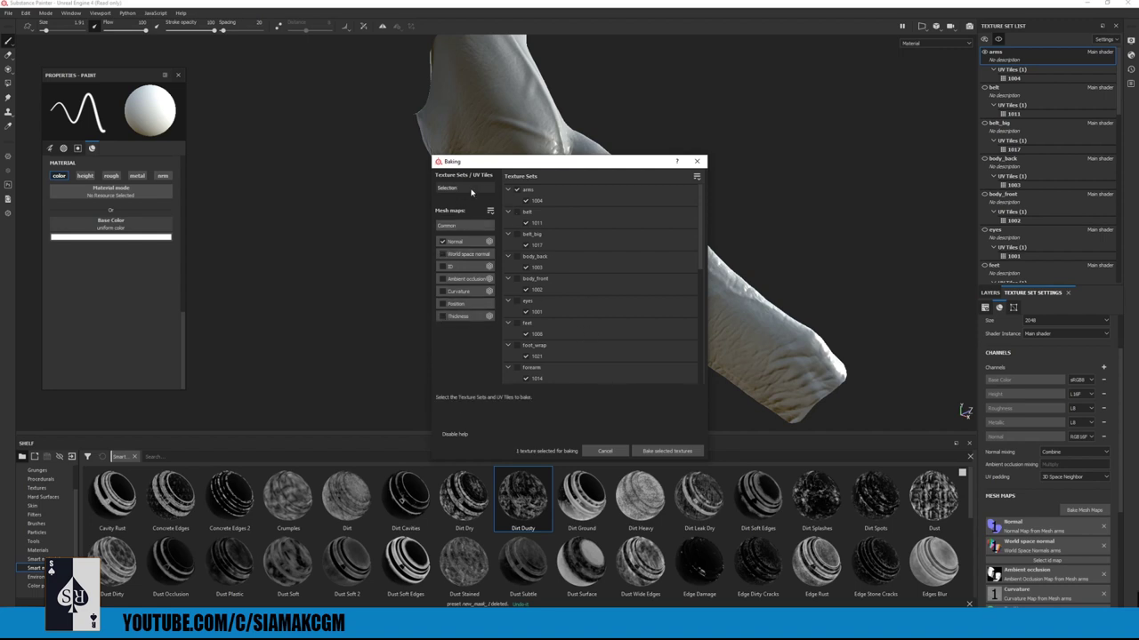
- Set the common bake antialiasing to Subsampling 2x2
left_click(458, 226)
scroll(567, 276, "down", 3)
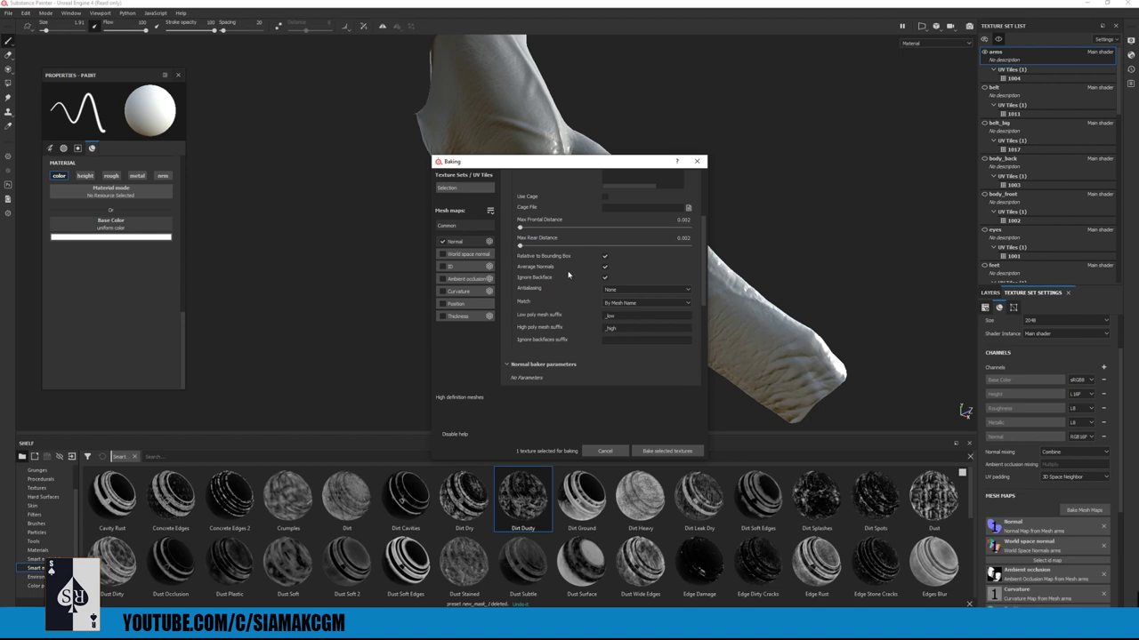
left_click(622, 290)
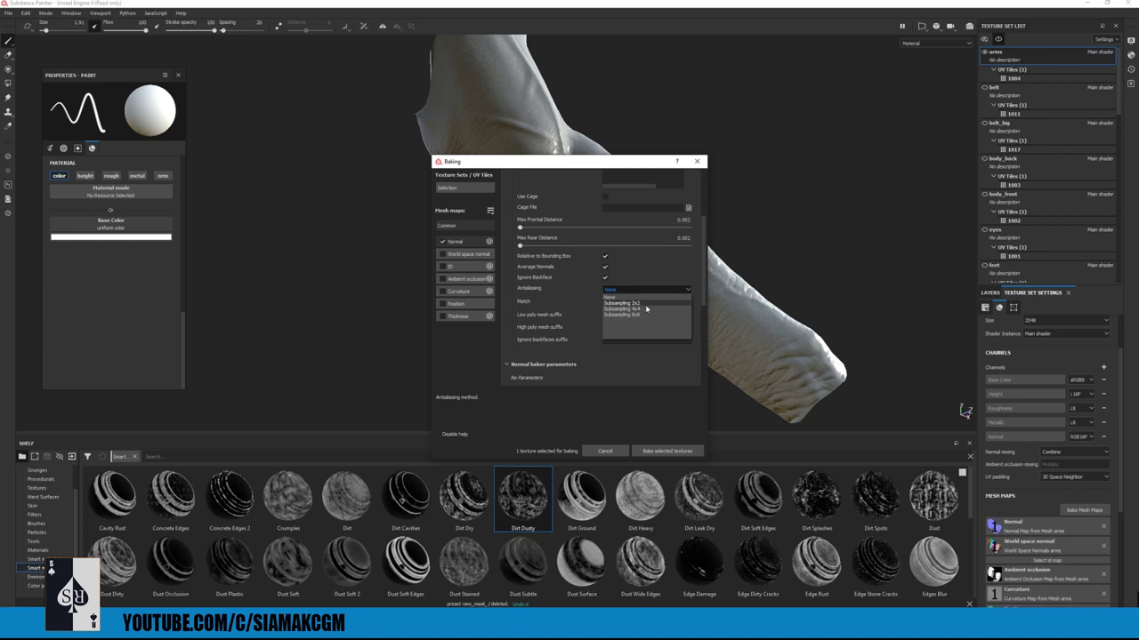
left_click(641, 303)
- Set the bake output size to 1024 and bake the normal map for the arms
scroll(579, 245, "up", 2)
scroll(579, 246, "up", 1)
left_click(578, 190)
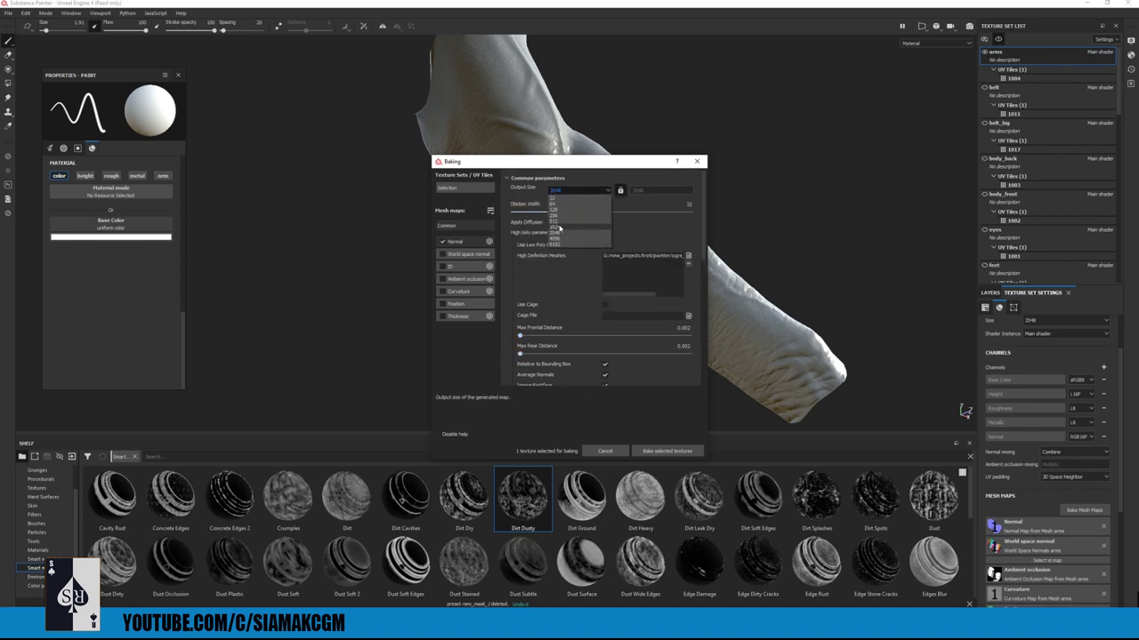
left_click(559, 227)
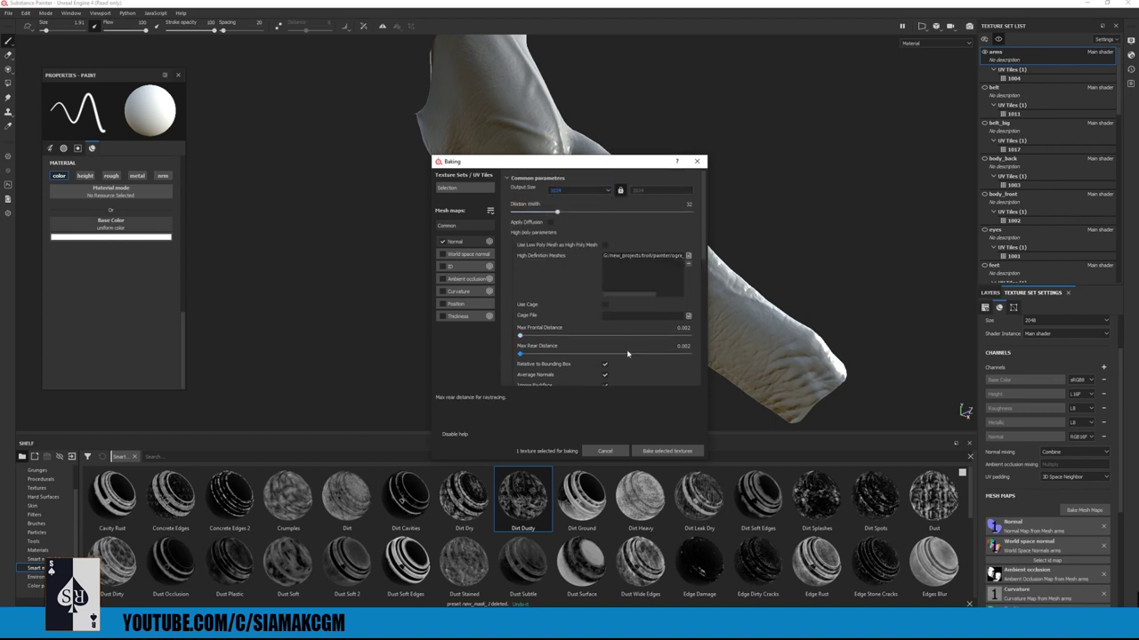
left_click(660, 451)
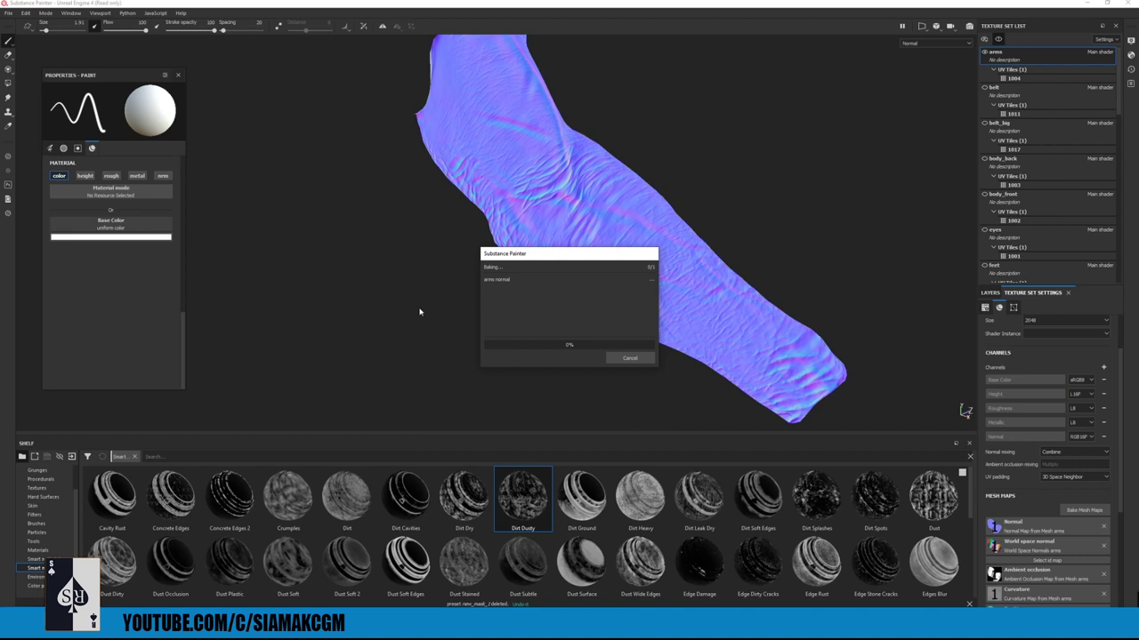
- Select the hands texture set, show the arms together with it, and examine the baked knuckles and fingers
scroll(1025, 211, "down", 1)
scroll(1025, 211, "down", 3)
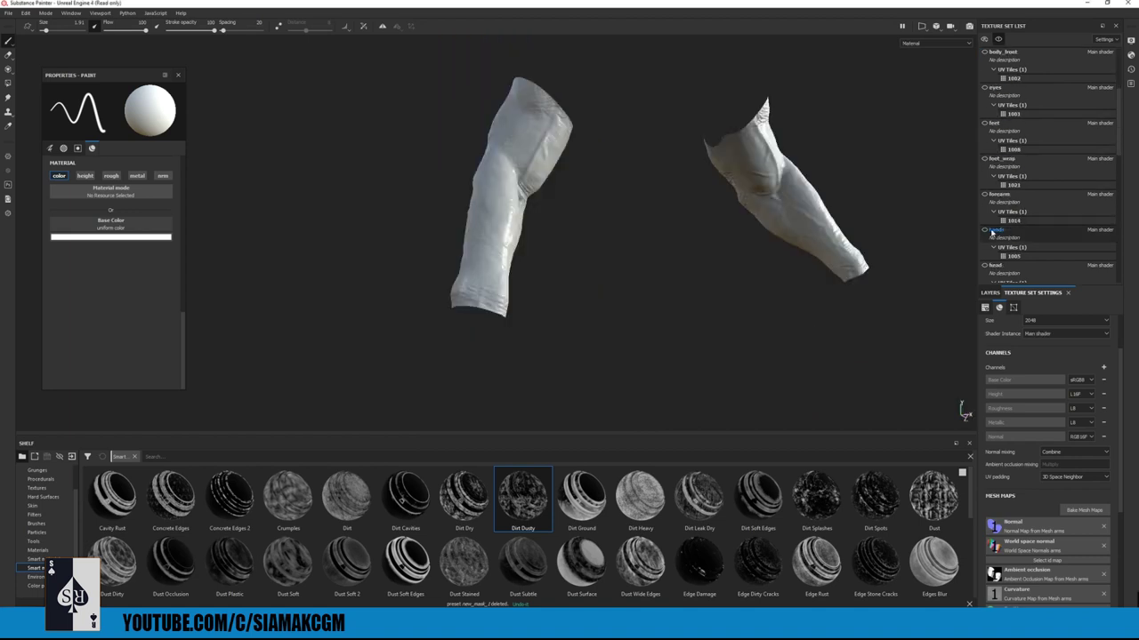
left_click(995, 230)
scroll(1007, 234, "up", 4)
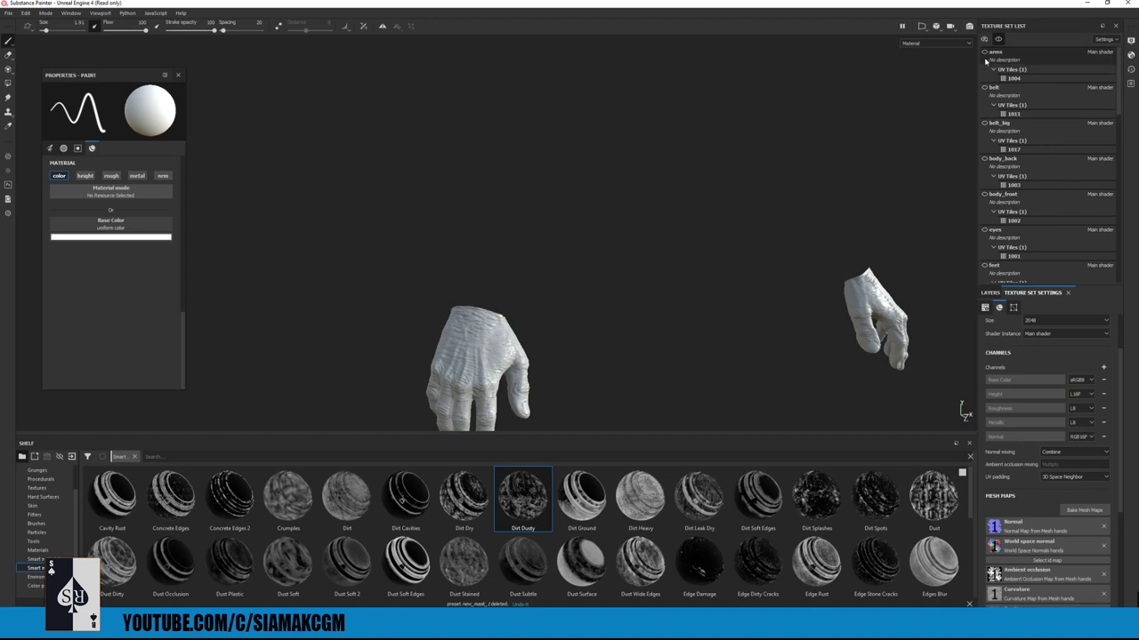
left_click(995, 51)
middle_click_drag(814, 261, 552, 203, "alt")
left_click_drag(552, 204, 747, 223, "alt")
right_click_drag(747, 223, 783, 238, "alt")
left_click_drag(782, 238, 688, 262, "alt")
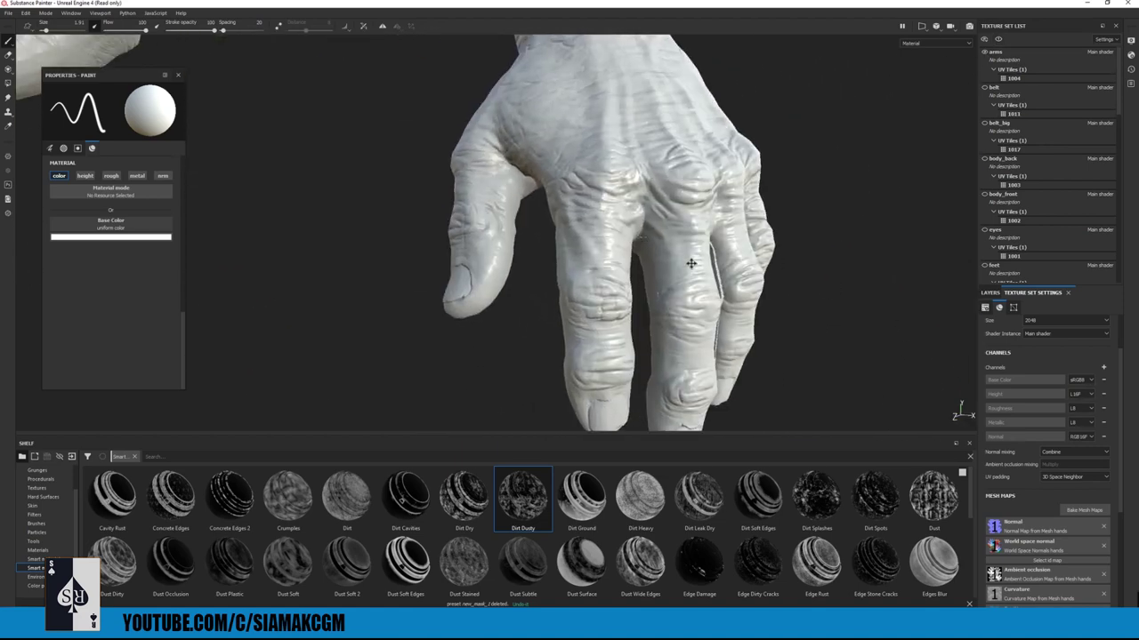
middle_click_drag(689, 262, 641, 194, "alt")
- Replace arms with hands as the only texture set in the normal map bake selection
left_click(1084, 509)
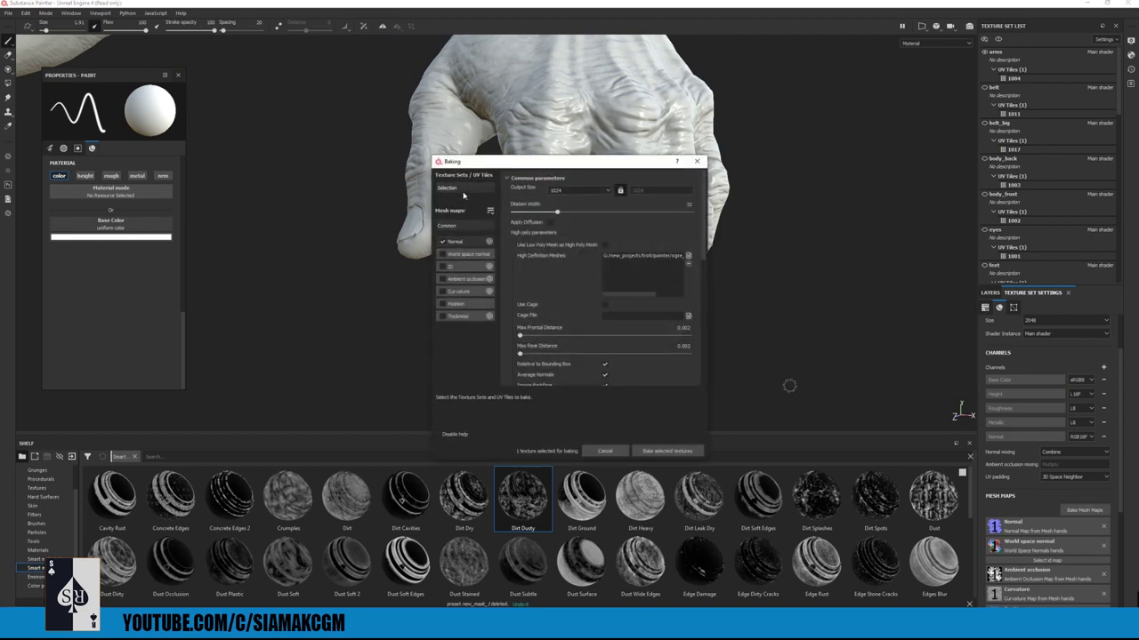
left_click(462, 191)
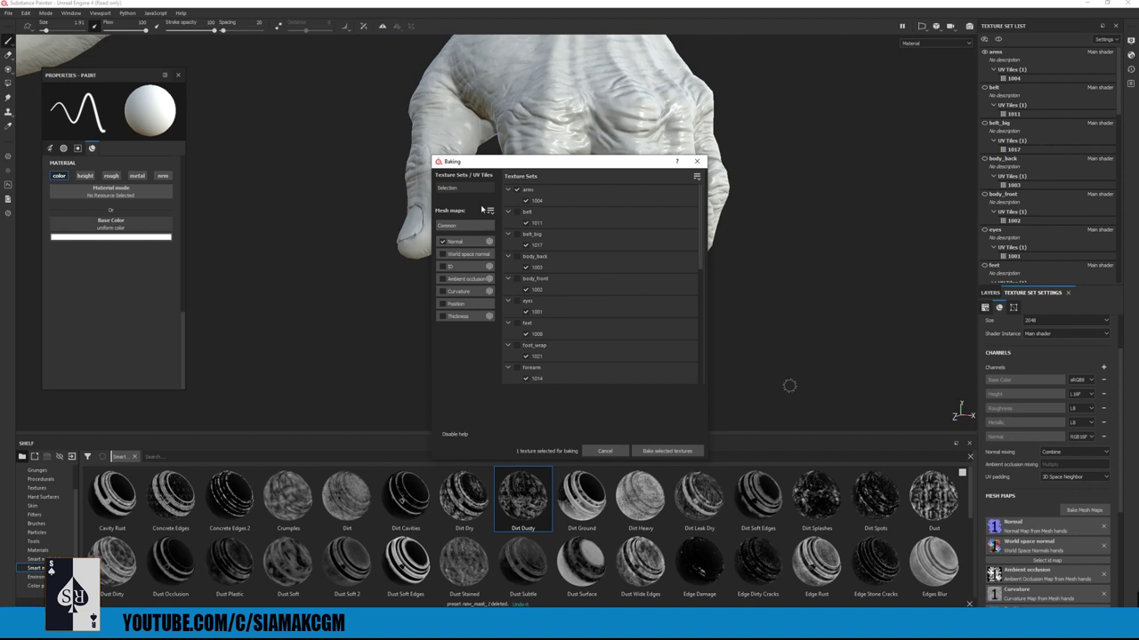
scroll(541, 335, "down", 1)
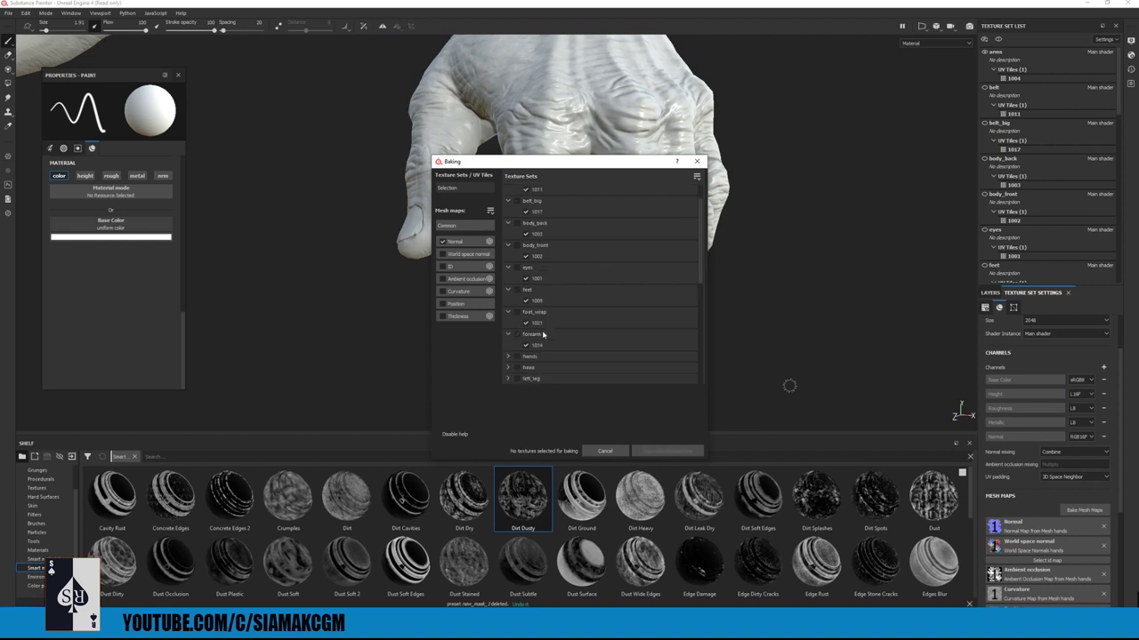
left_click(522, 325)
left_click(464, 245)
- Review the common bake parameters and the low- and high-poly mesh suffixes used for matching by mesh name
scroll(610, 272, "up", 6)
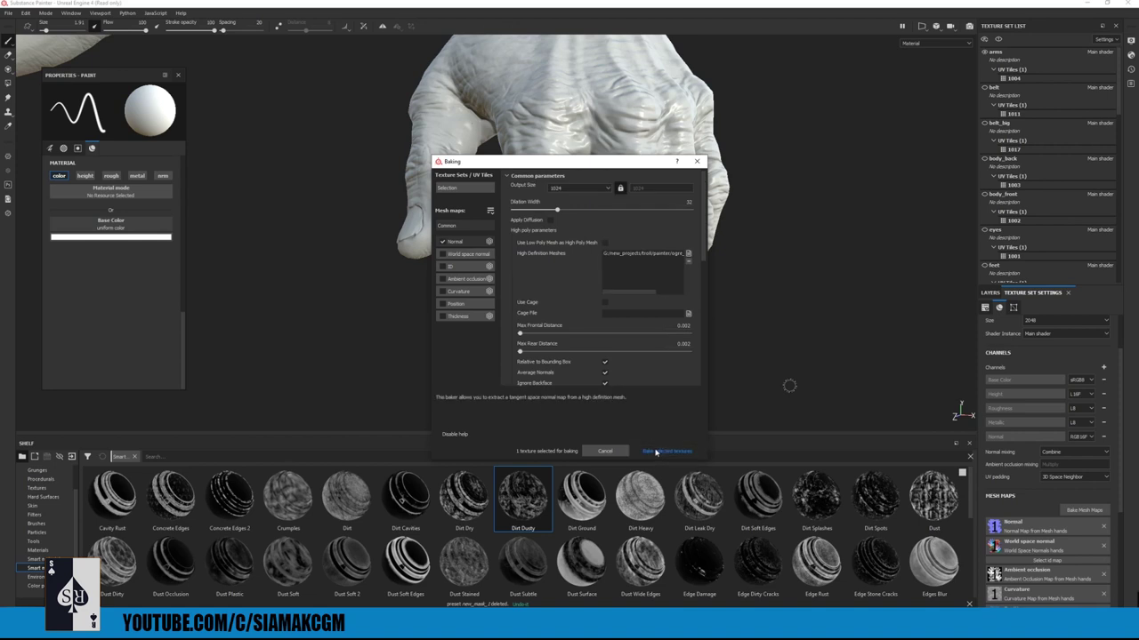
scroll(581, 286, "down", 2)
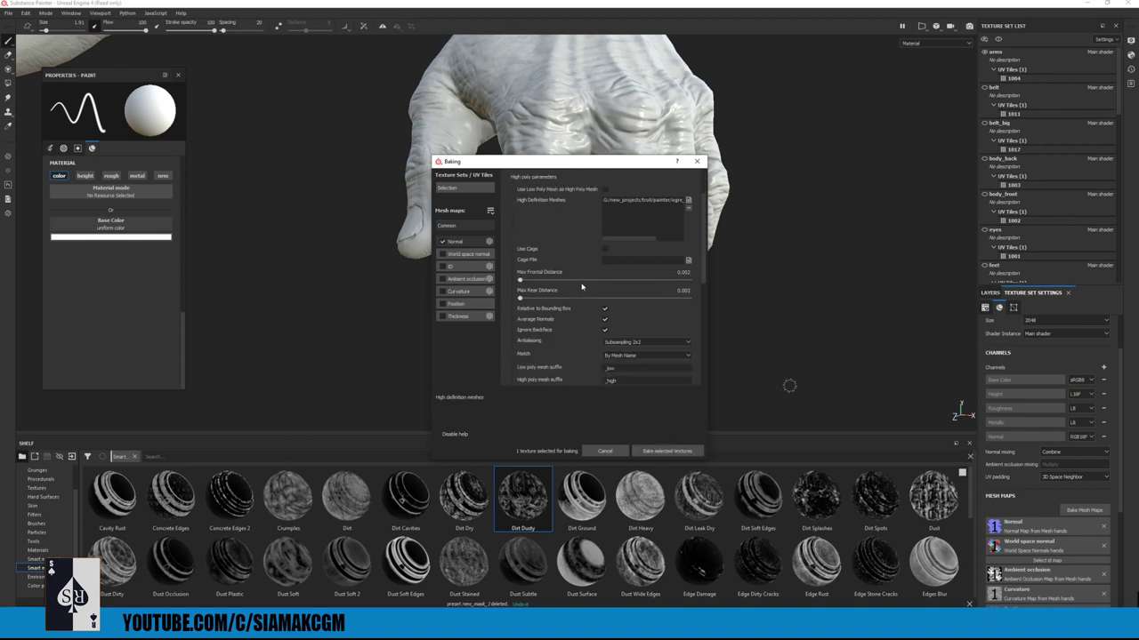
scroll(582, 346, "down", 1)
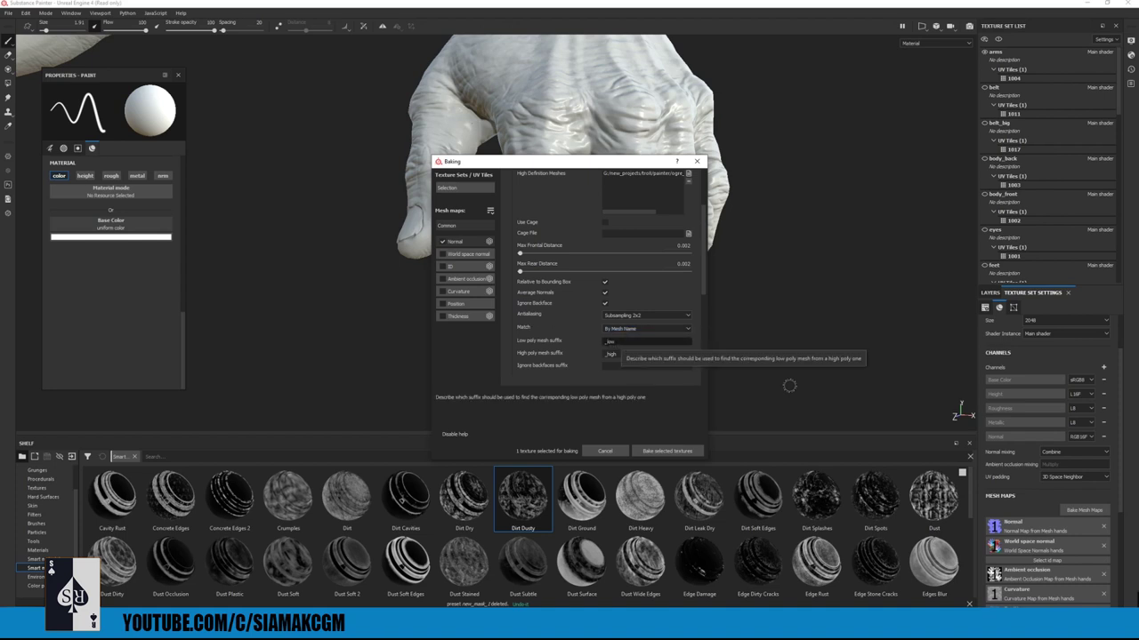
double_click(615, 342)
left_click_drag(618, 354, 608, 342)
double_click(611, 354)
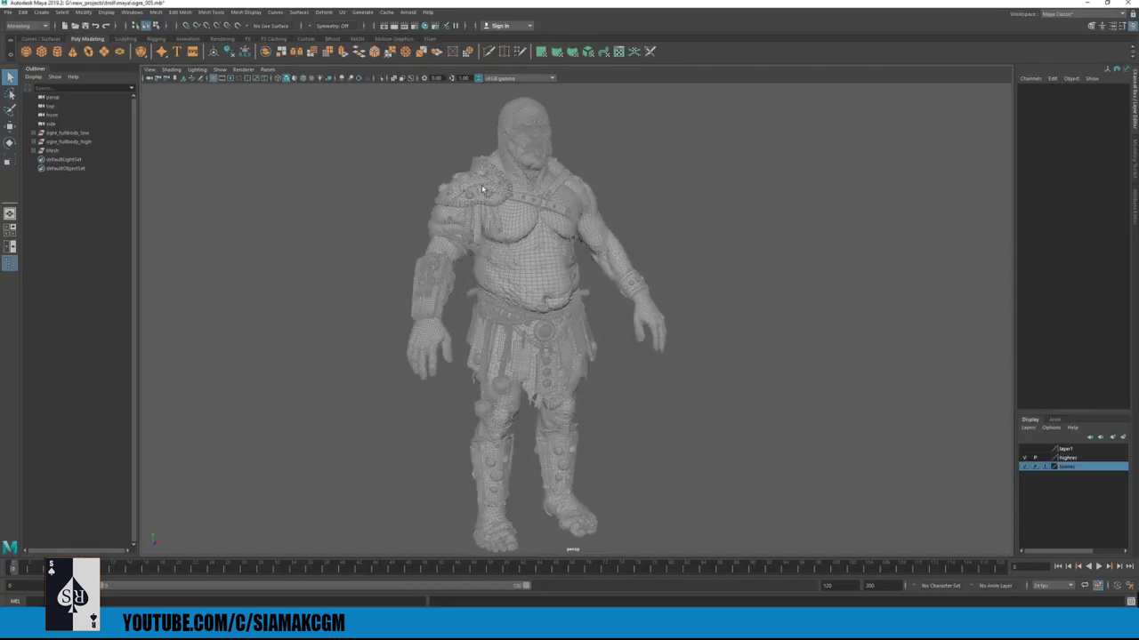
- Switch to Maya and remove the lowres layer's wireframe overlay from the high-poly ogre
right_click_drag(482, 189, 898, 405, "alt")
left_click(1036, 466)
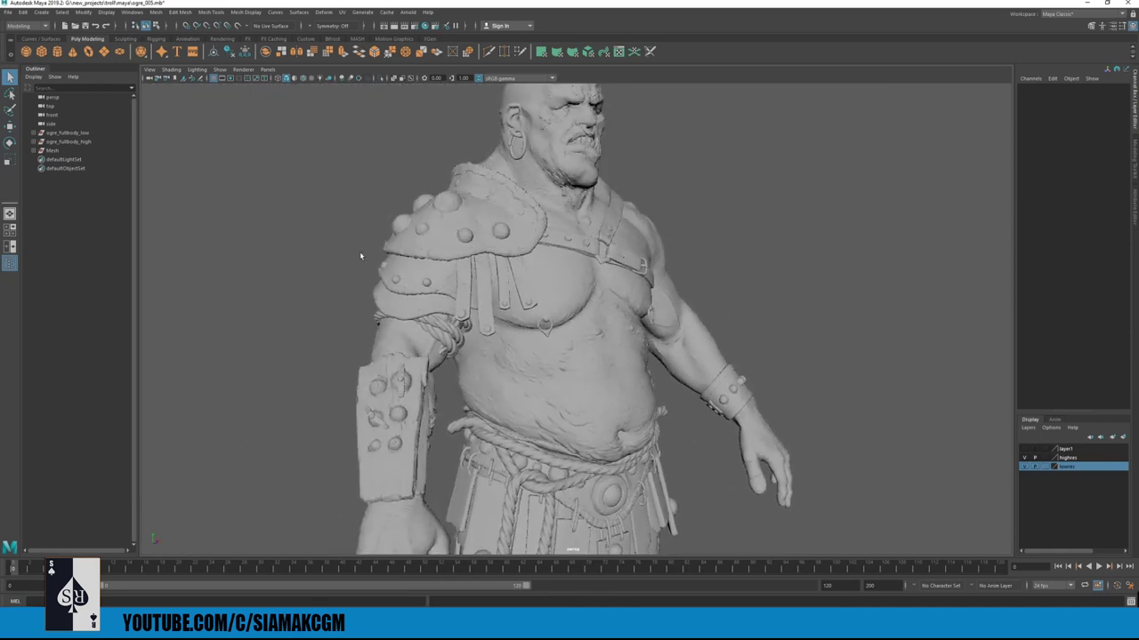
- Expand the ogre_fullbody_low and ogre_fullbody_high groups and examine the low- and high-poly mesh names, checking the hanging waist rope
left_click(35, 132)
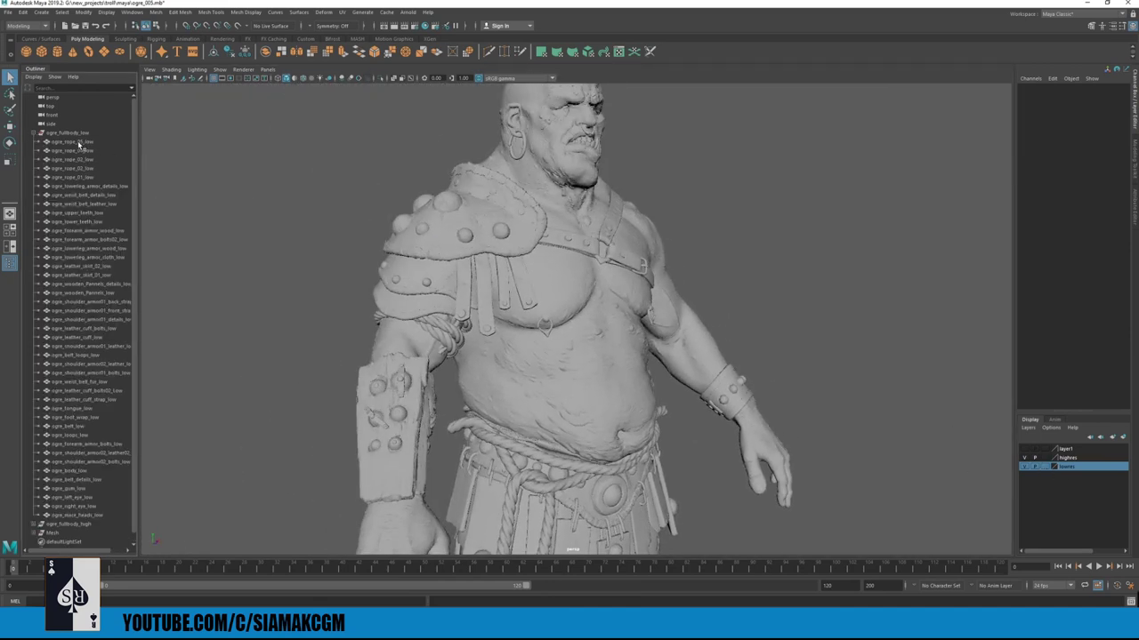
left_click(78, 143)
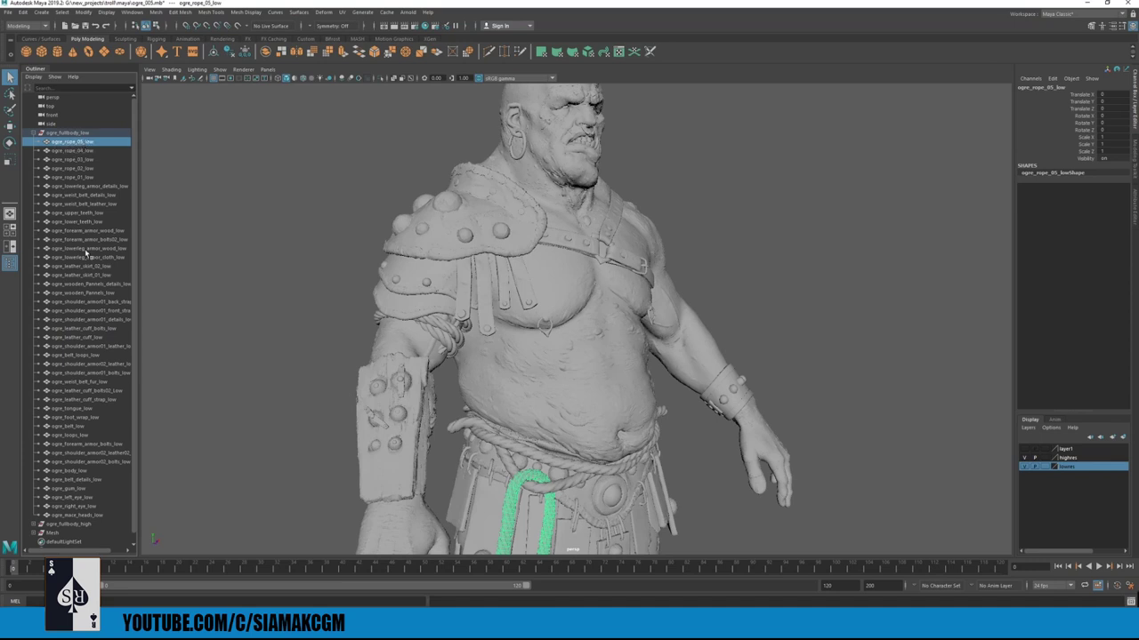
scroll(86, 254, "down", 1)
left_click(36, 516)
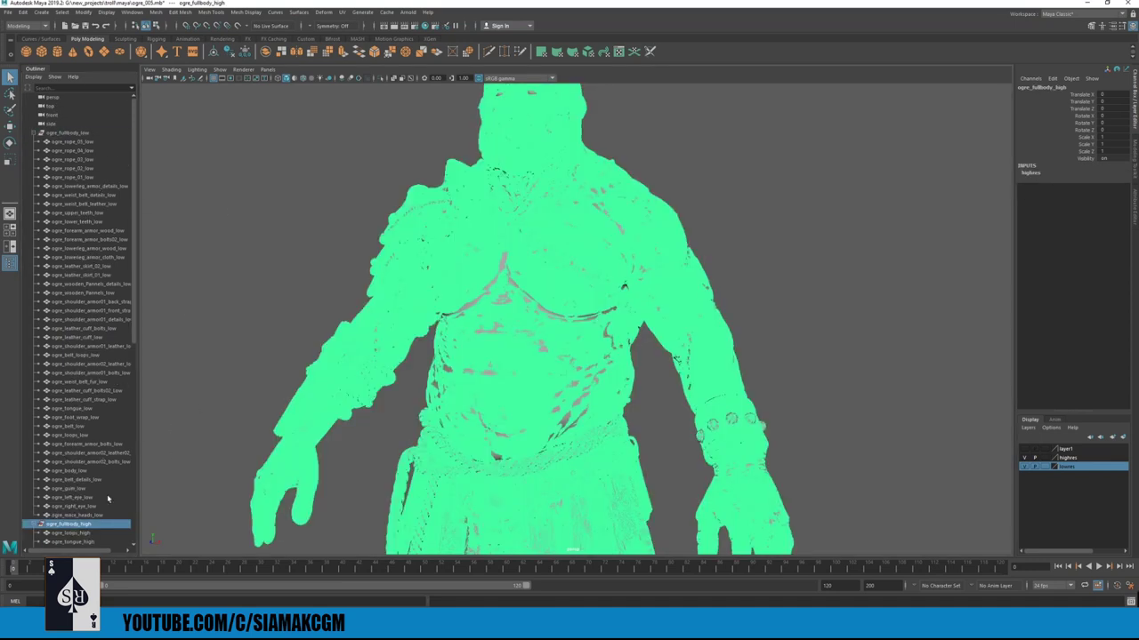
left_click(150, 496)
middle_click_drag(366, 453, 402, 330, "alt")
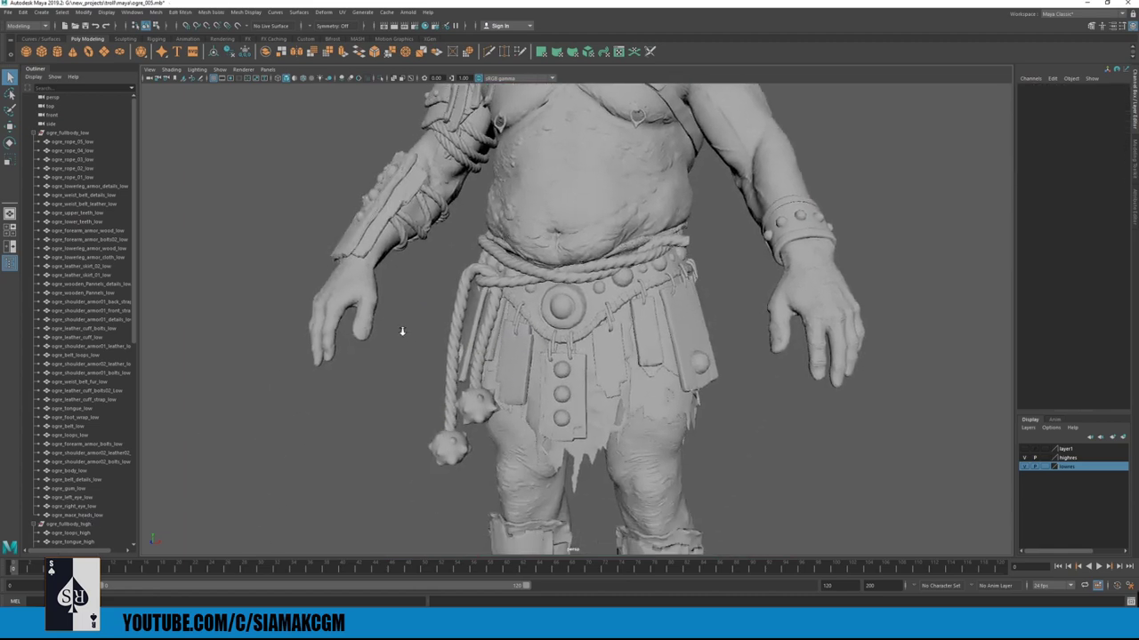
scroll(401, 330, "up", 4)
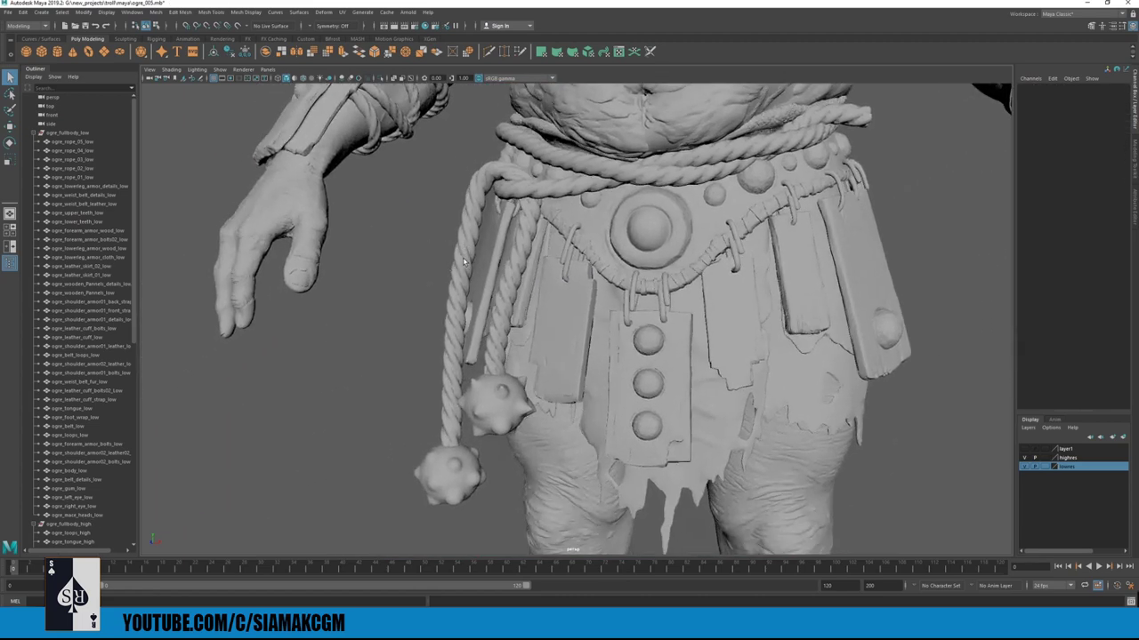
left_click(470, 253)
scroll(92, 376, "down", 10)
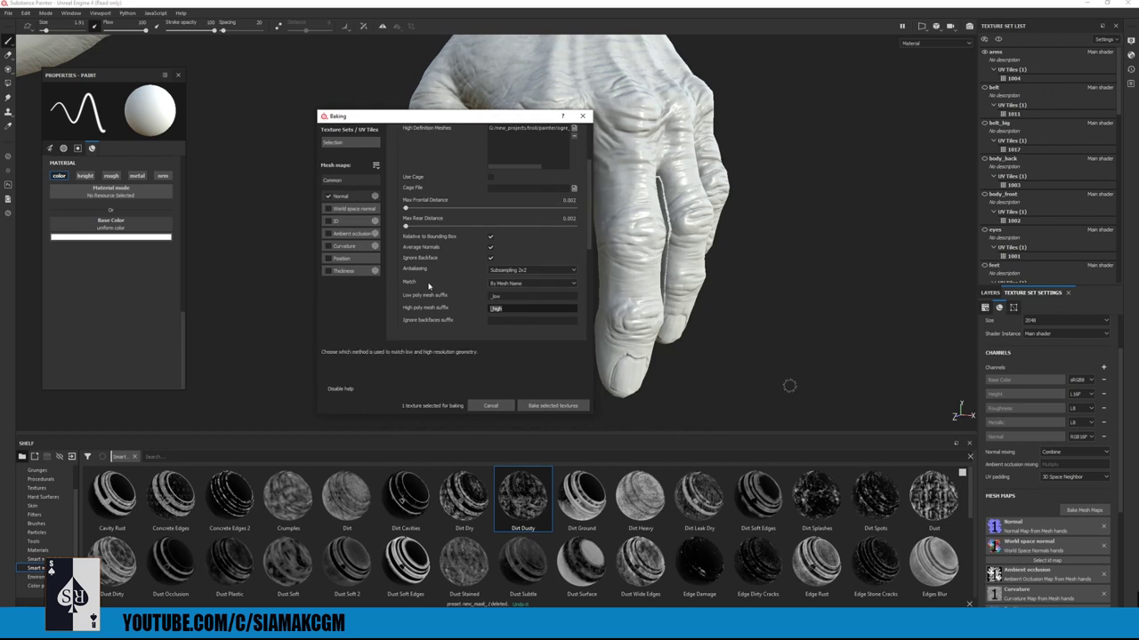
- Switch back to Substance Painter and bake the hands normal map, matching by mesh name
left_click(512, 308)
scroll(501, 305, "up", 3)
left_click_drag(505, 116, 319, 89)
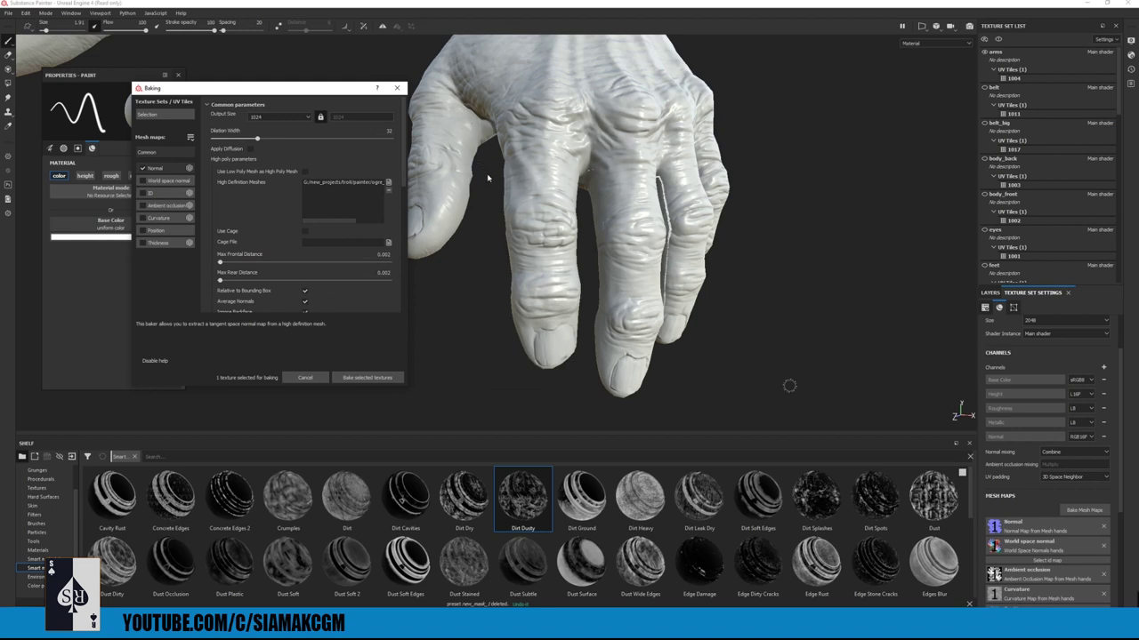
left_click(366, 377)
left_click_drag(607, 259, 263, 74)
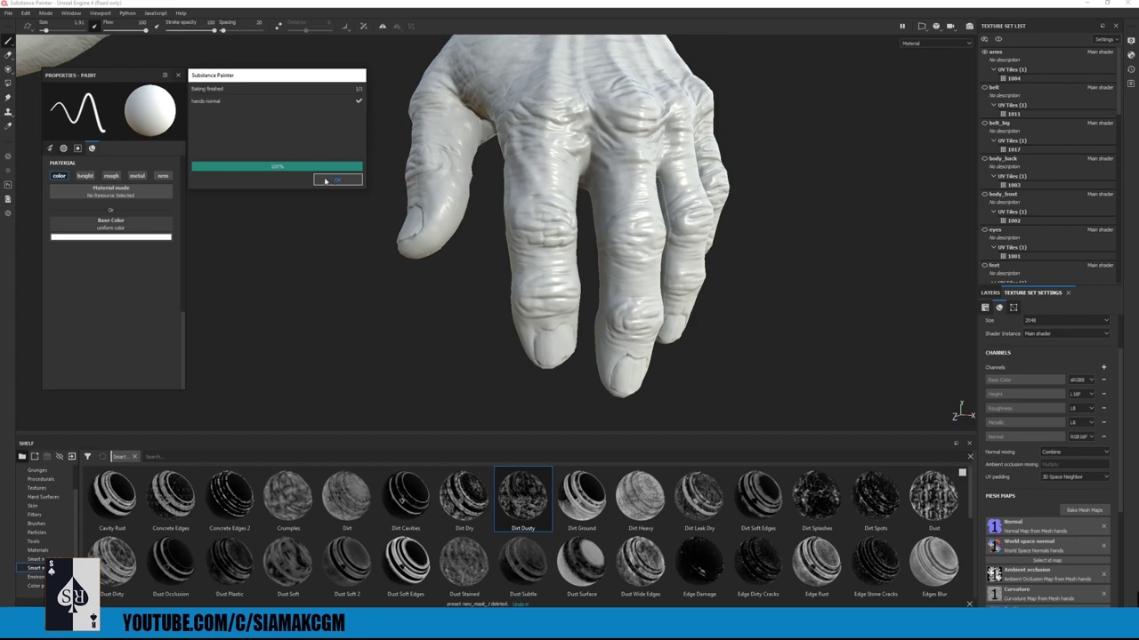
left_click(326, 181)
- Inspect the baked fingers, then enable every mesh map except ID for the hands bake
left_click_drag(400, 206, 507, 258, "alt")
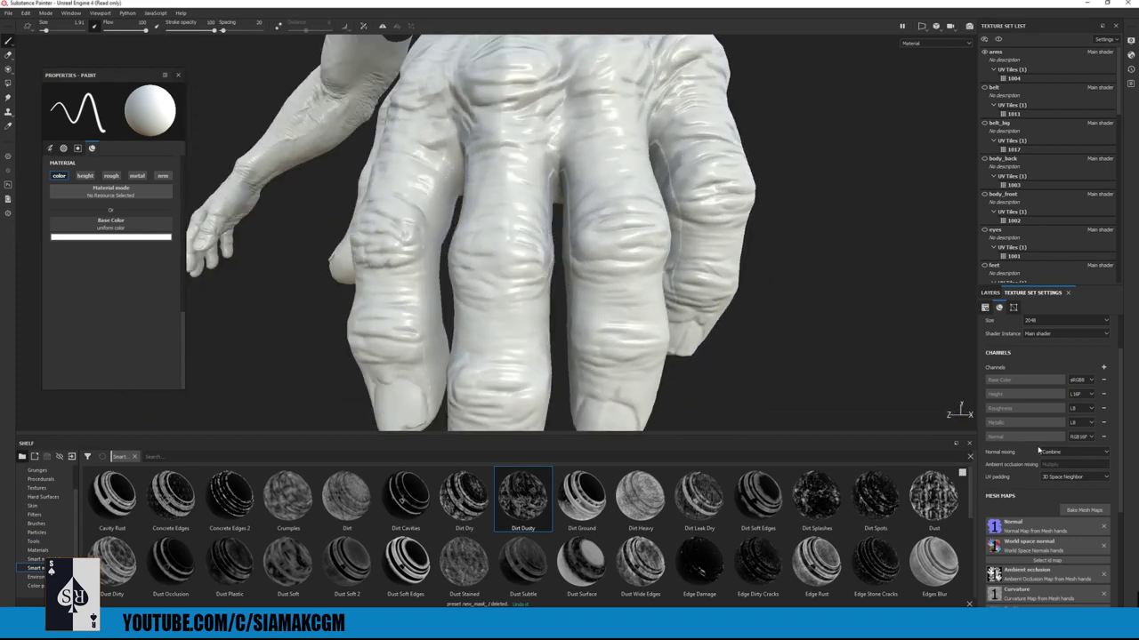
left_click_drag(609, 227, 640, 189, "alt")
scroll(1023, 159, "down", 3)
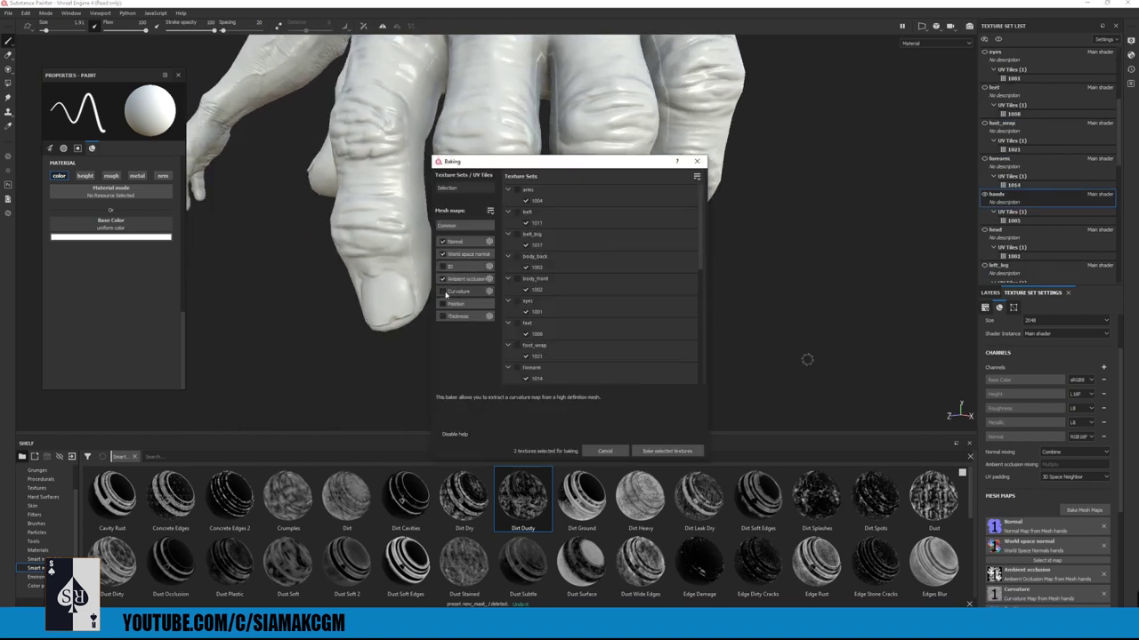
left_click(442, 291)
left_click(442, 304)
left_click(442, 317)
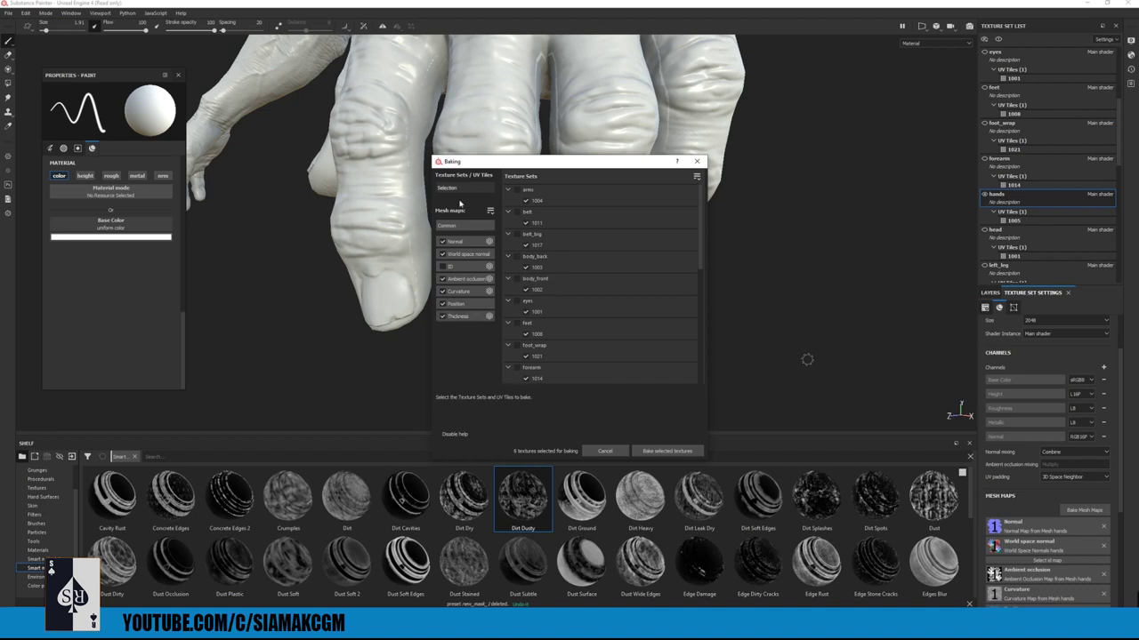
- Set the max frontal and max rear distances to 0.002 and bake all enabled mesh maps for the hands
left_click(446, 225)
left_click(688, 326)
type(".002")
key("Return")
left_click(684, 345)
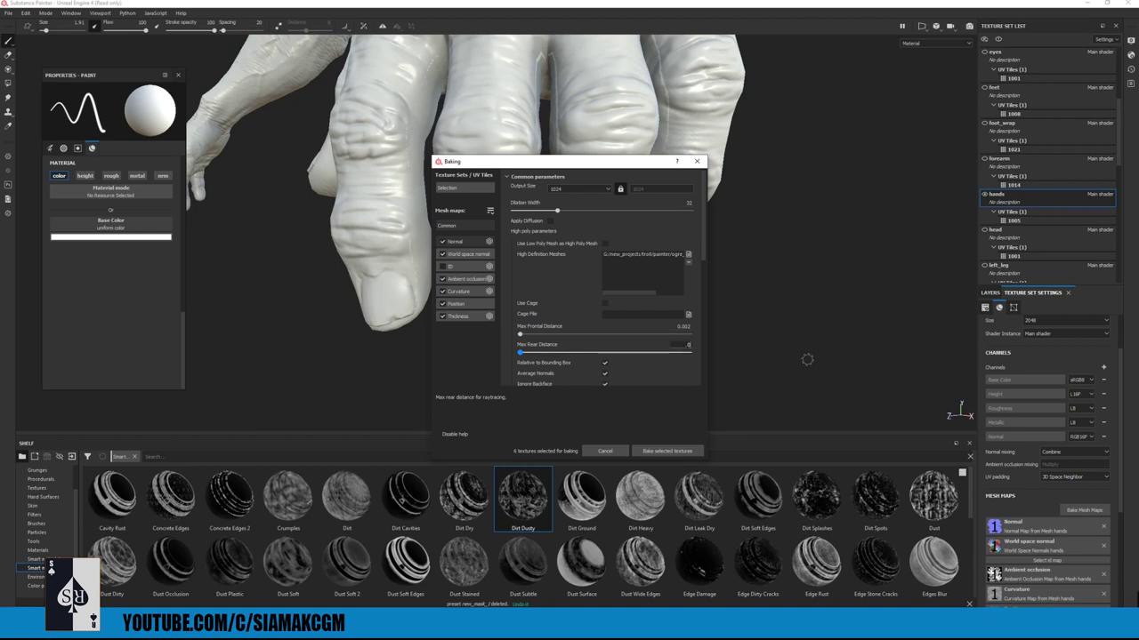
type("0.002")
key("Return")
left_click(667, 451)
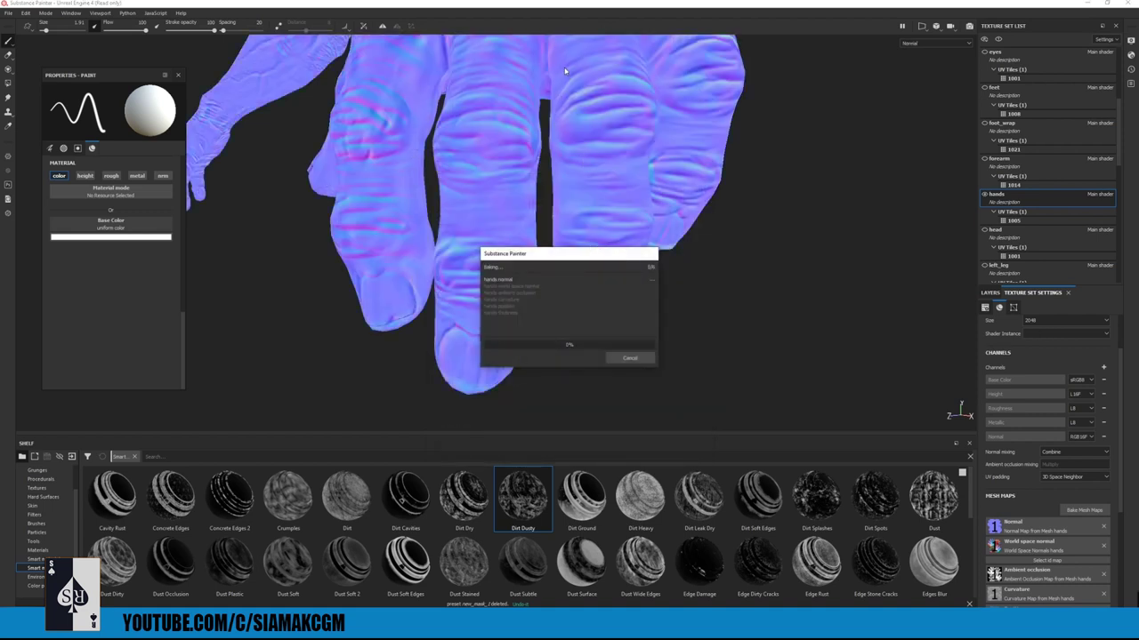
left_click_drag(590, 257, 853, 187)
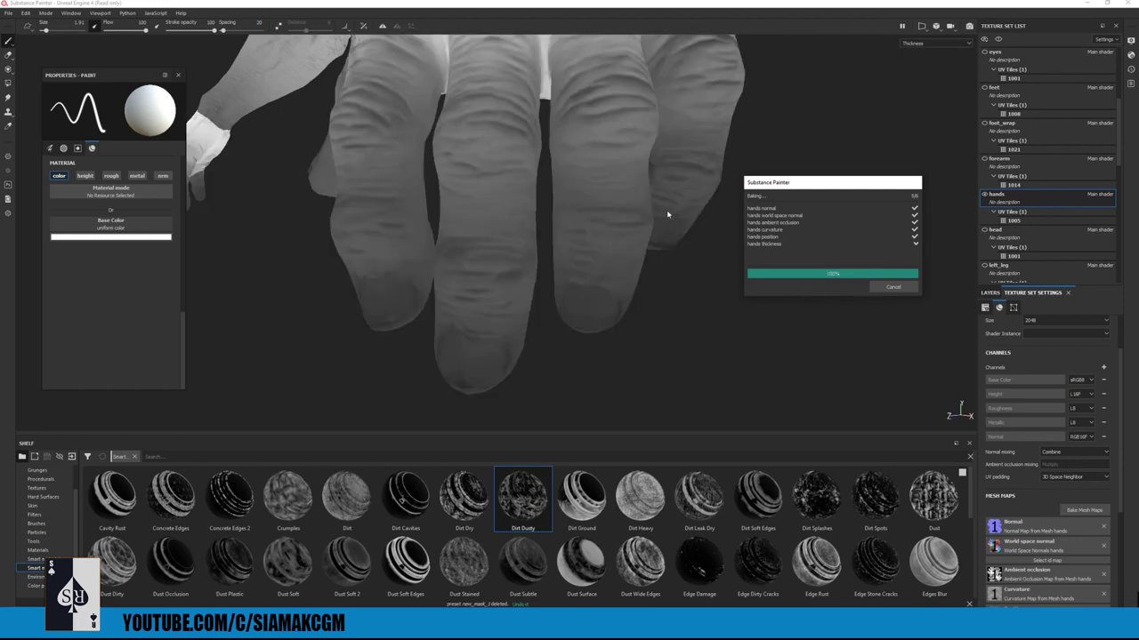
left_click(890, 288)
- Include all texture sets in the bake, set the output size to 2048, and bake the enabled mesh maps
mouse_move(590, 190)
left_mouse_down("alt")
mouse_move(607, 257)
mouse_move(686, 246)
mouse_move(488, 125)
mouse_move(521, 254)
mouse_move(471, 330)
mouse_move(502, 211)
mouse_move(526, 183)
mouse_move(596, 226)
mouse_move(393, 171)
mouse_move(554, 178)
mouse_move(512, 141)
mouse_move(643, 226)
mouse_move(572, 390)
mouse_move(401, 257)
mouse_move(587, 209)
mouse_move(613, 246)
mouse_move(447, 234)
mouse_move(500, 246)
mouse_move(464, 200)
mouse_move(602, 175)
mouse_move(641, 182)
left_mouse_up("alt")
left_click(1084, 509)
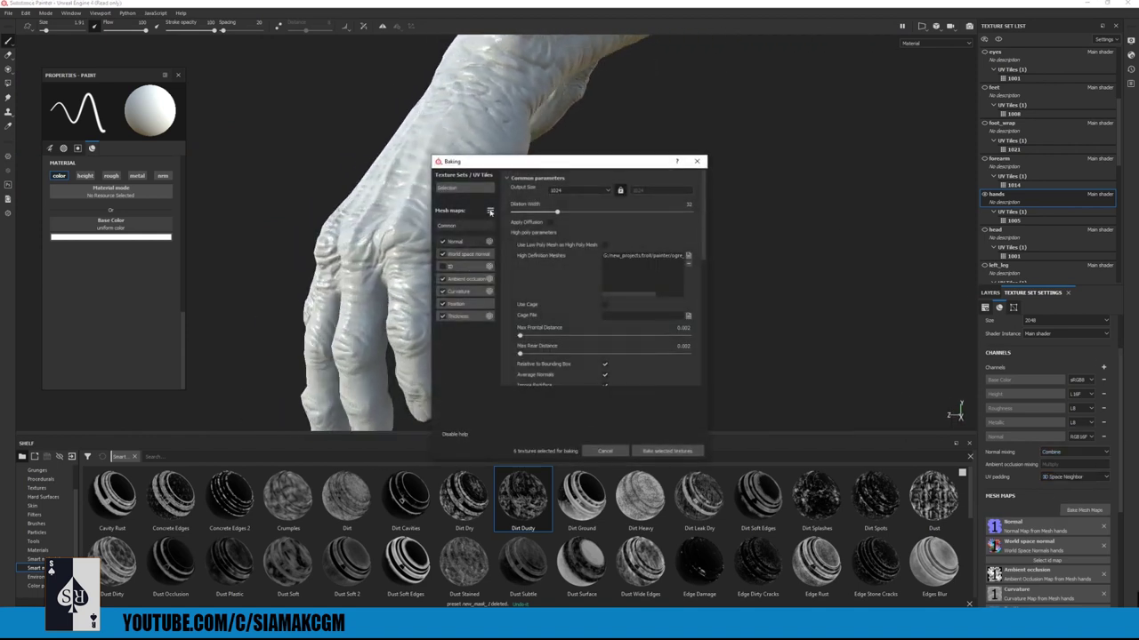
left_click(463, 188)
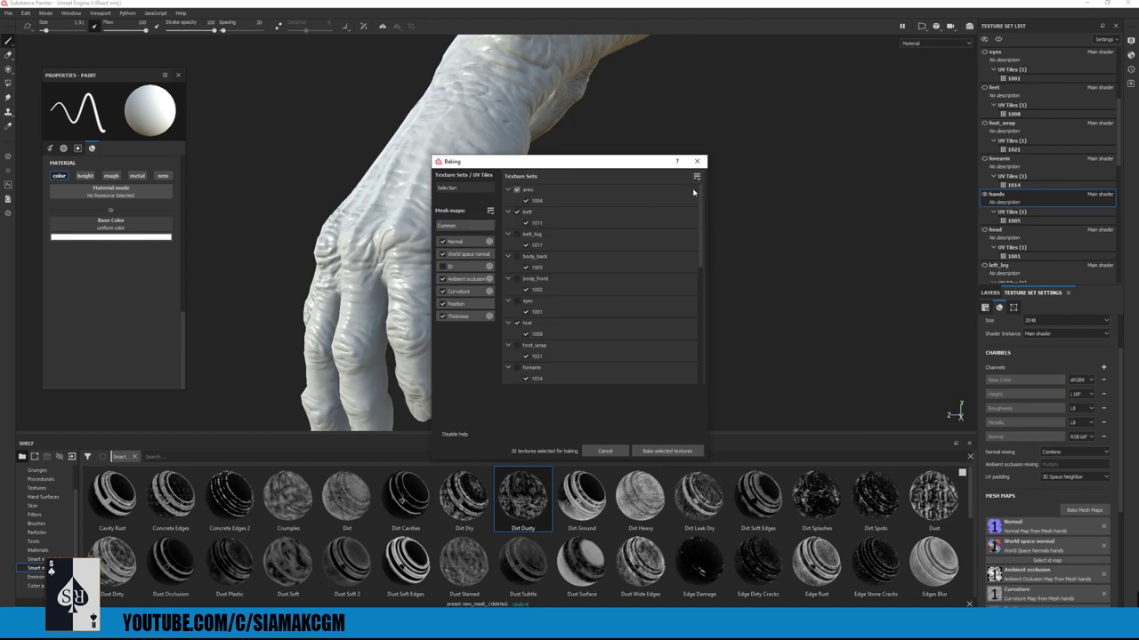
left_click(696, 176)
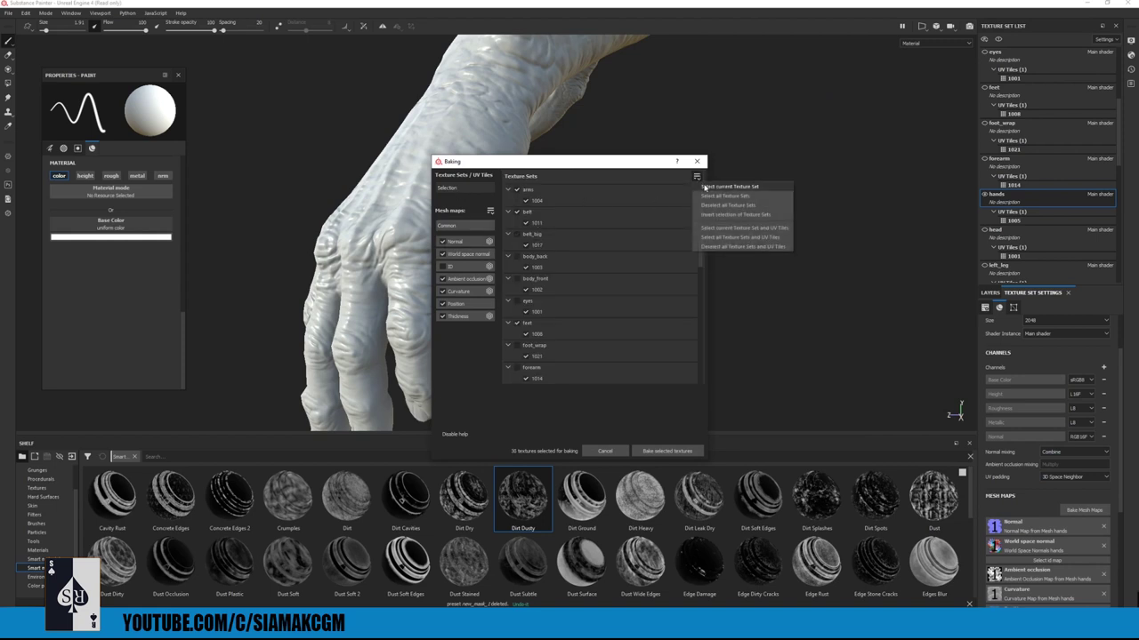
left_click(726, 198)
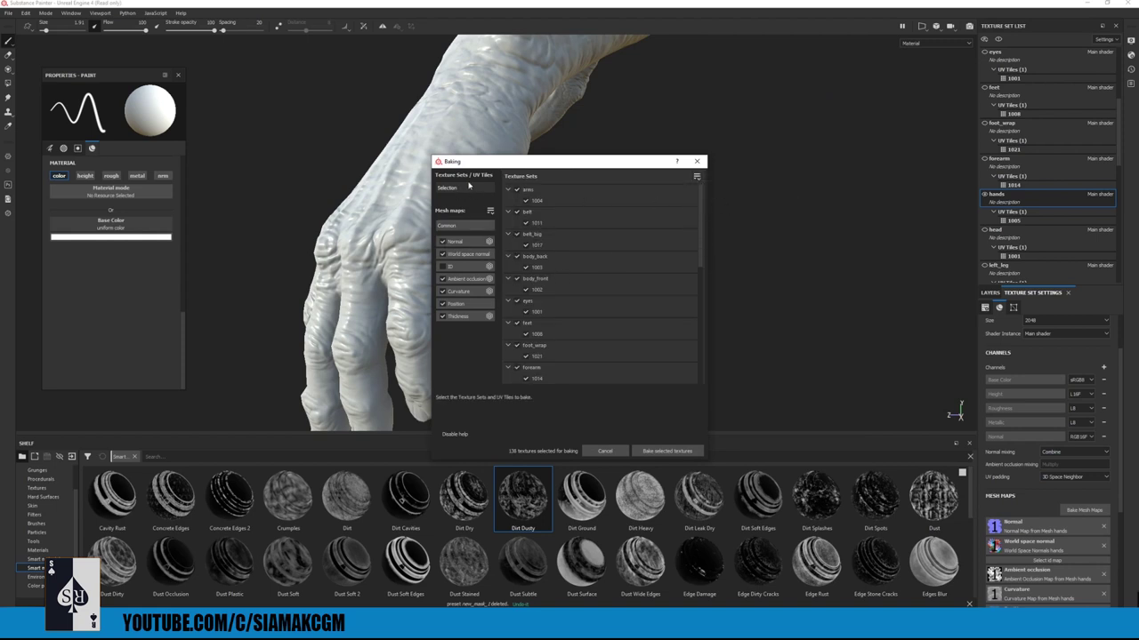
left_click(463, 225)
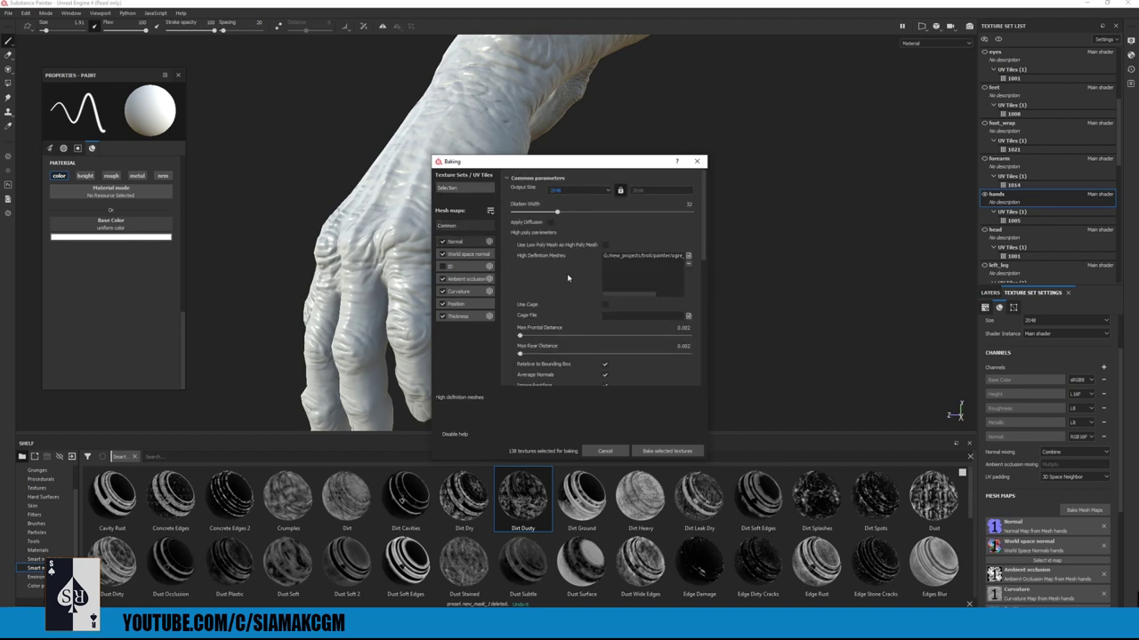
left_click(668, 452)
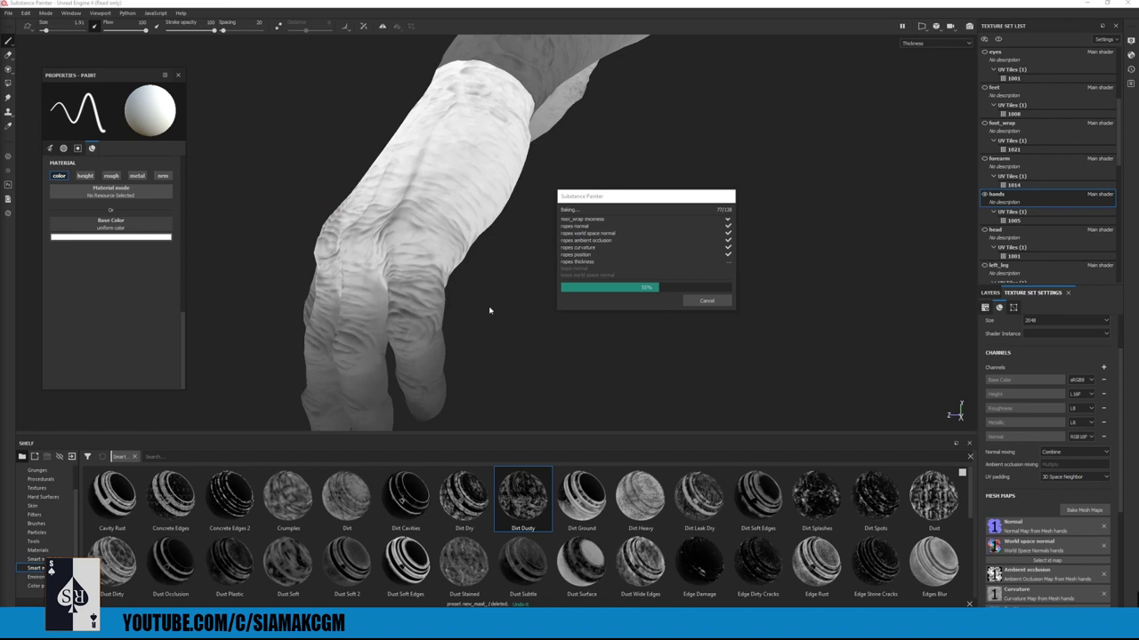
mouse_move(591, 201)
left_mouse_down()
mouse_move(651, 183)
mouse_move(656, 160)
left_mouse_up()
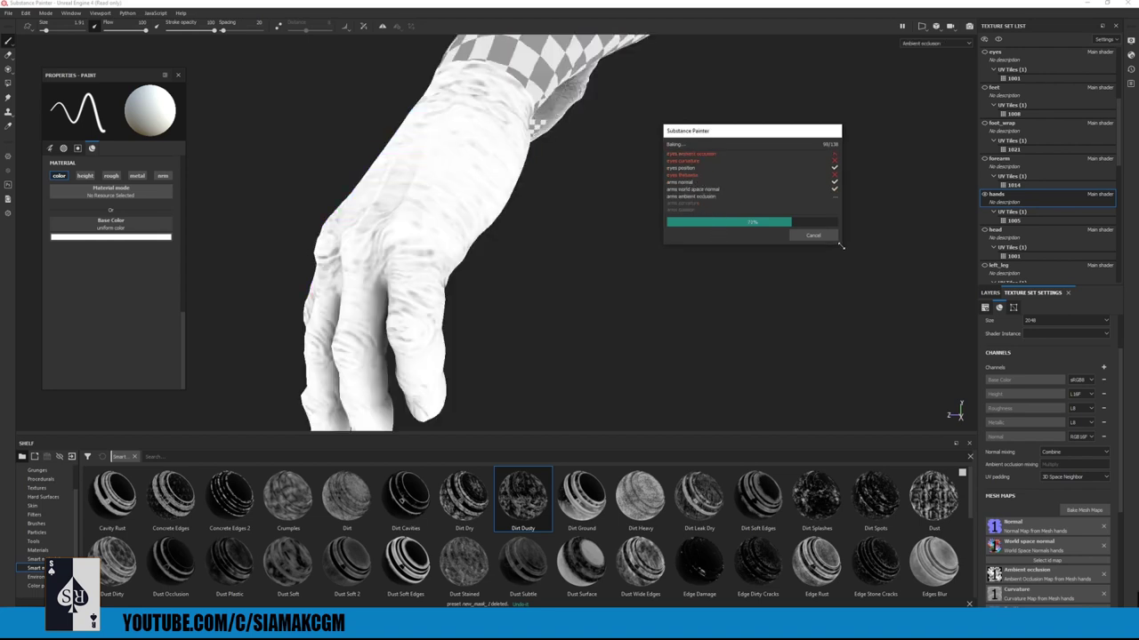
left_click_drag(840, 244, 907, 360)
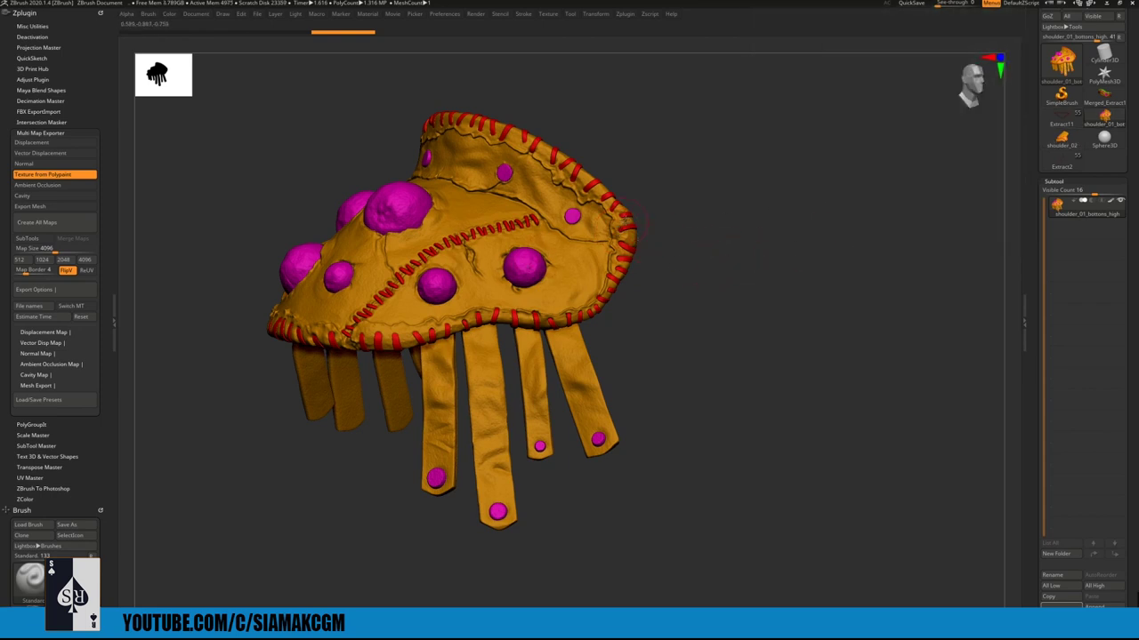
- Switch to ZBrush, isolate the red stitching on the shoulder armour to examine it, and show the whole piece again
left_click_drag(645, 219, 678, 391, "alt")
right_click_drag(675, 293, 617, 253)
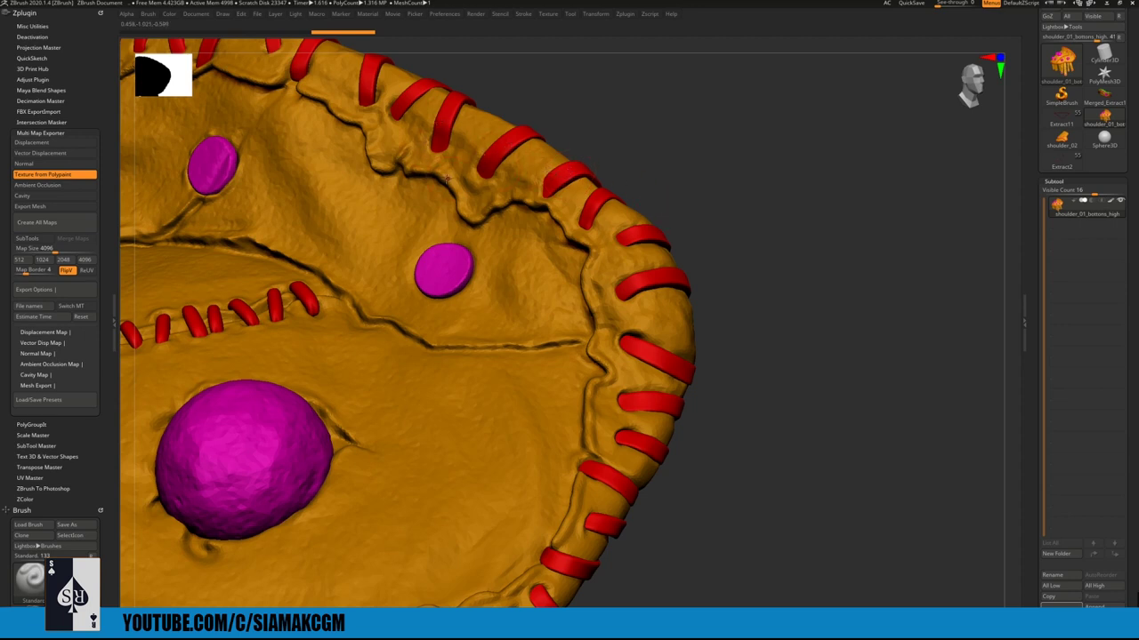
left_click(508, 147, "ctrl+shift")
right_click_drag(507, 150, 626, 163, "ctrl")
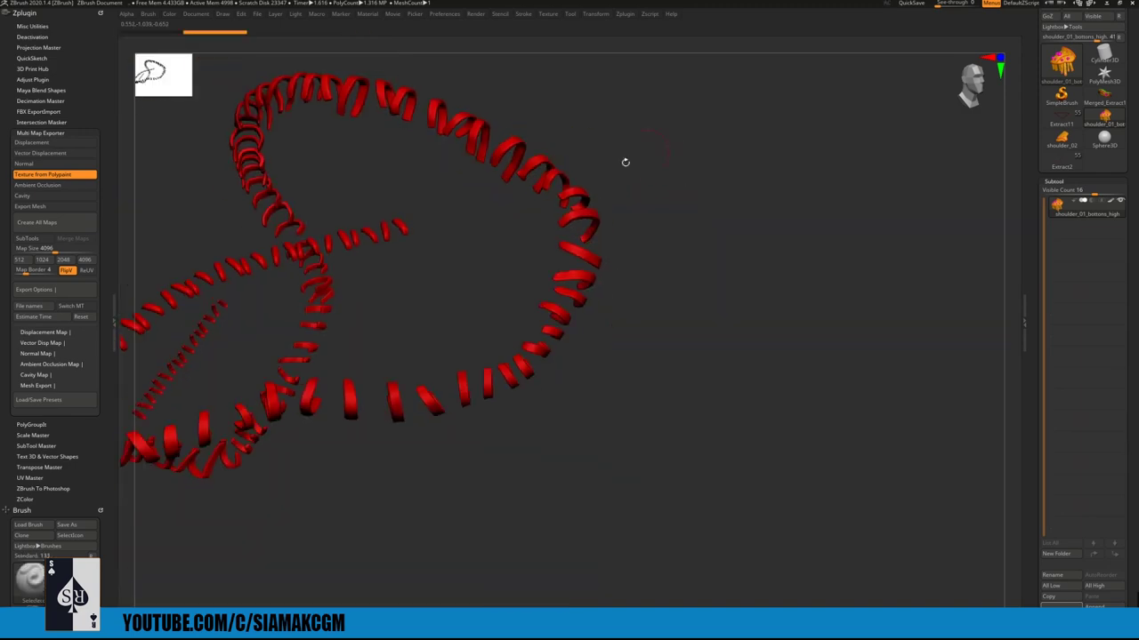
left_click(680, 149, "ctrl+shift")
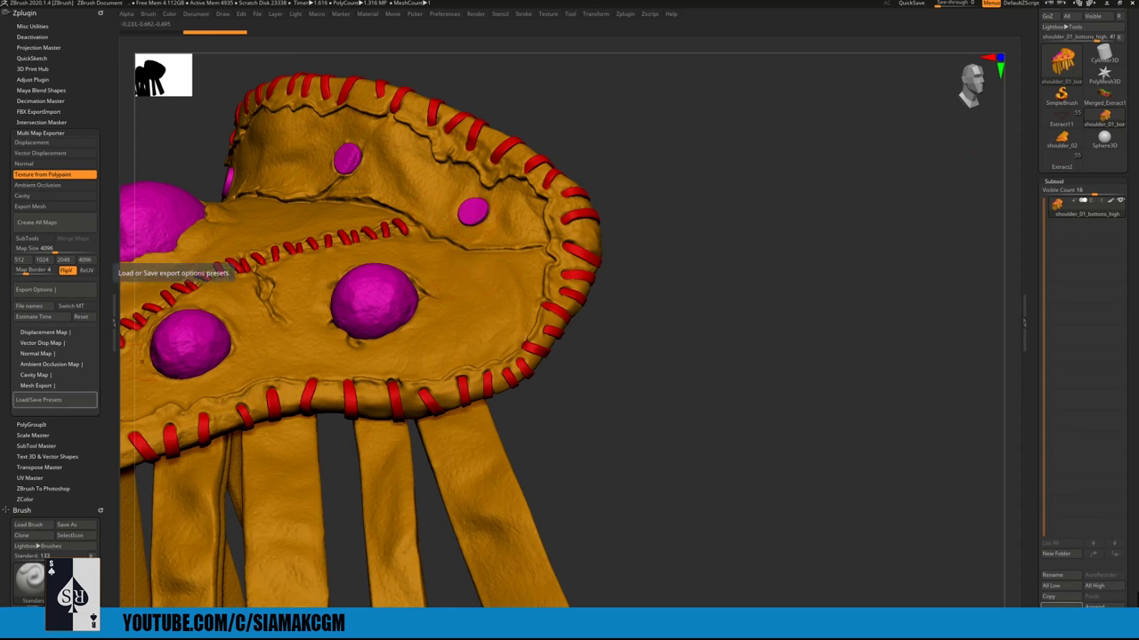
- Switch to the Merged_Extract11 belt tool, frame it, and isolate the magenta studs to examine the polypaint color separation
left_click(1096, 97)
key("f")
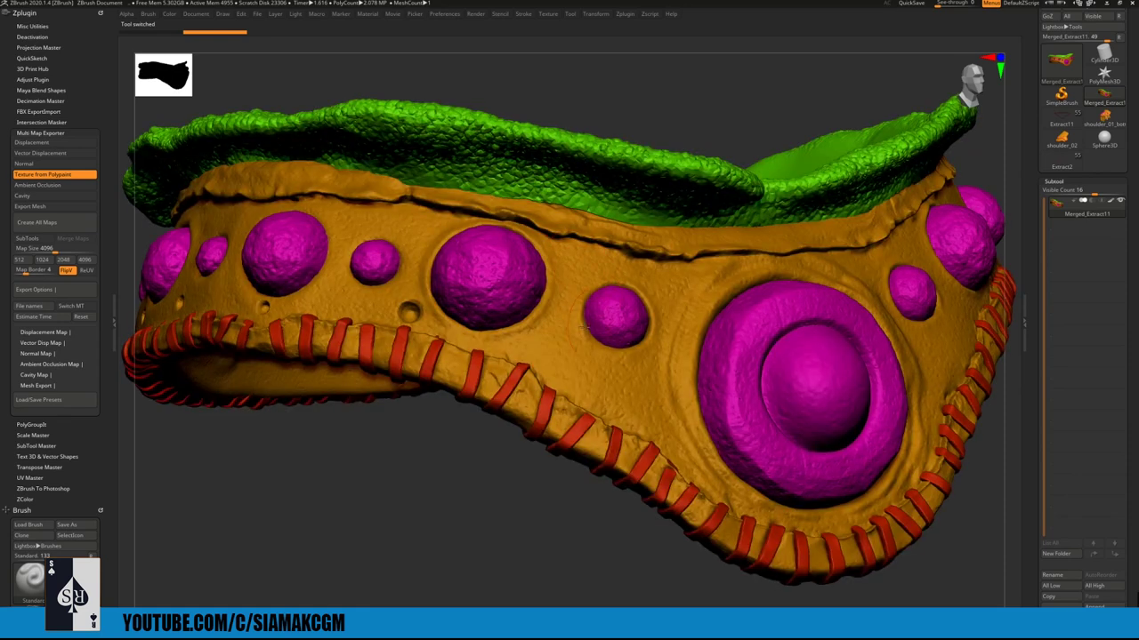
key("f")
right_click_drag(592, 363, 533, 283)
right_click_drag(534, 283, 455, 304)
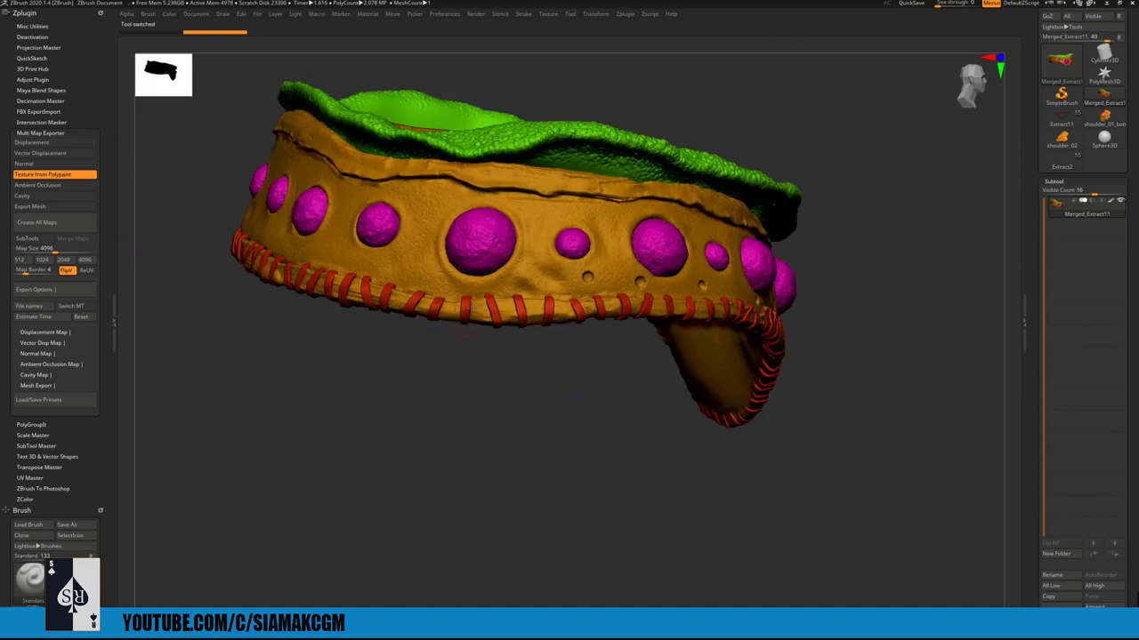
mouse_move(527, 324)
right_mouse_down("ctrl")
mouse_move(525, 255)
mouse_move(547, 307)
mouse_move(561, 298)
mouse_move(533, 355)
mouse_move(470, 431)
mouse_move(422, 352)
mouse_move(413, 368)
mouse_move(422, 318)
mouse_move(468, 324)
mouse_move(565, 371)
mouse_move(585, 350)
mouse_move(596, 382)
mouse_move(546, 320)
mouse_move(507, 336)
mouse_move(467, 329)
right_mouse_up("ctrl")
left_click(479, 338, "ctrl+shift")
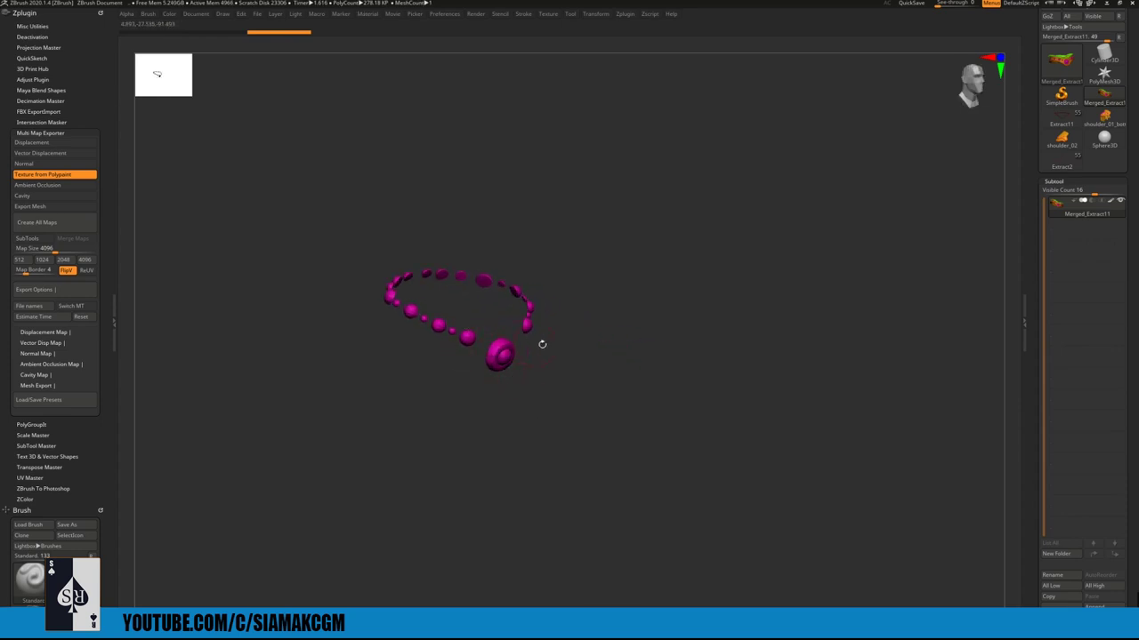
right_click_drag(542, 343, 614, 284, "shift")
left_click(640, 247, "ctrl+shift")
left_click(551, 339, "ctrl+shift")
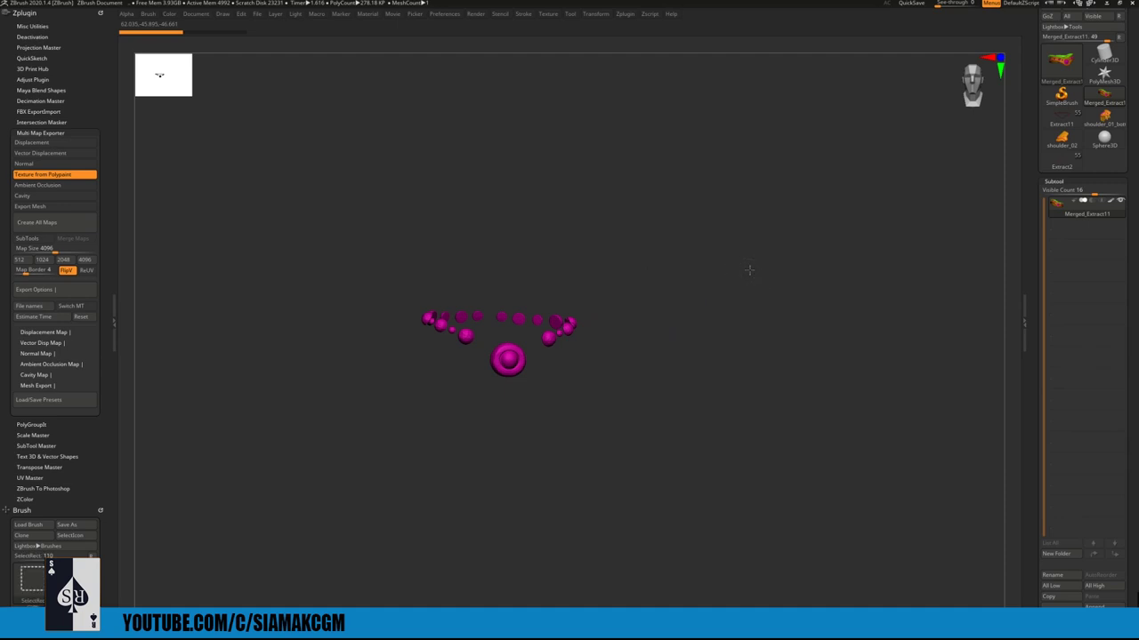
- Switch to the full ogre tool, select the leather wrist cuff, toggle its solo display, and examine its strap and bolts
left_click(1085, 142)
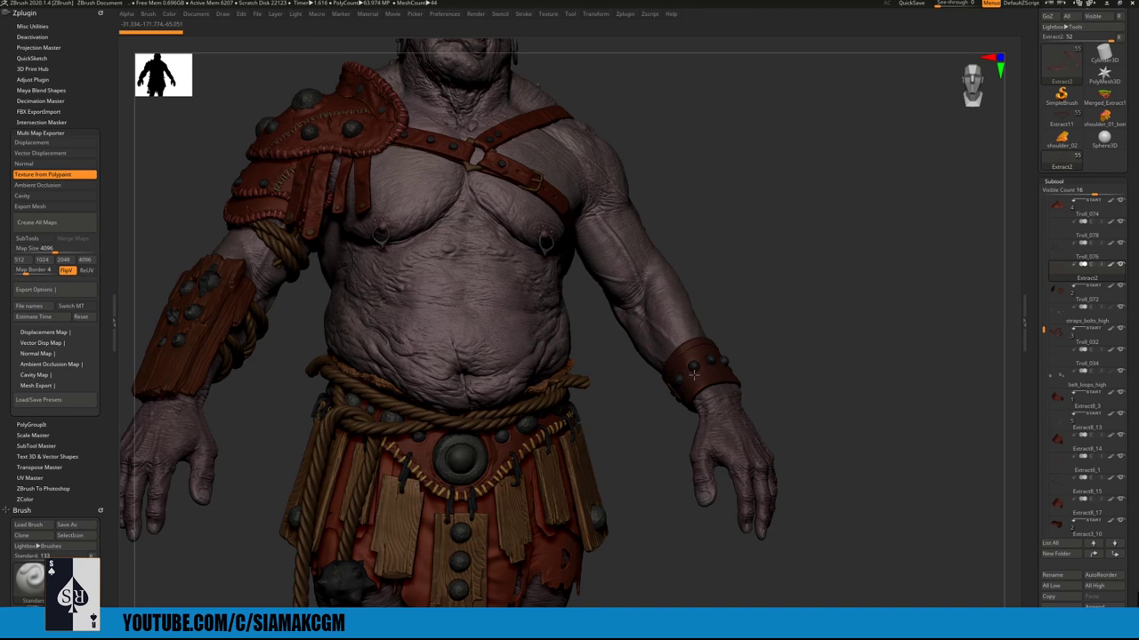
left_click(692, 375, "alt")
right_click_drag(692, 374, 645, 472, "ctrl")
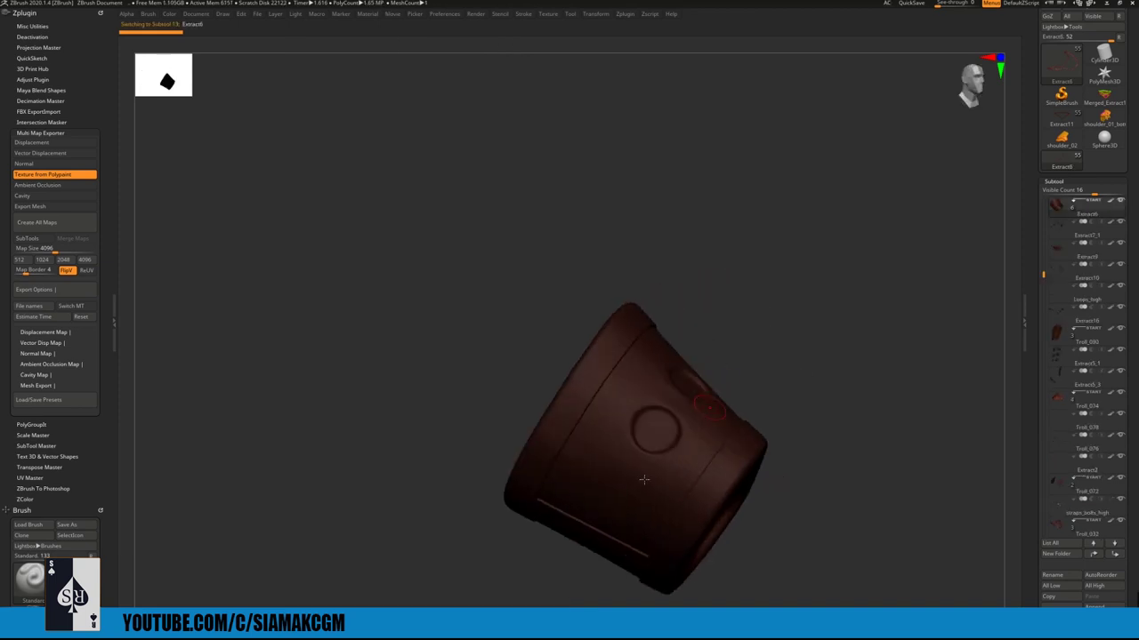
left_click_drag(612, 495, 602, 458)
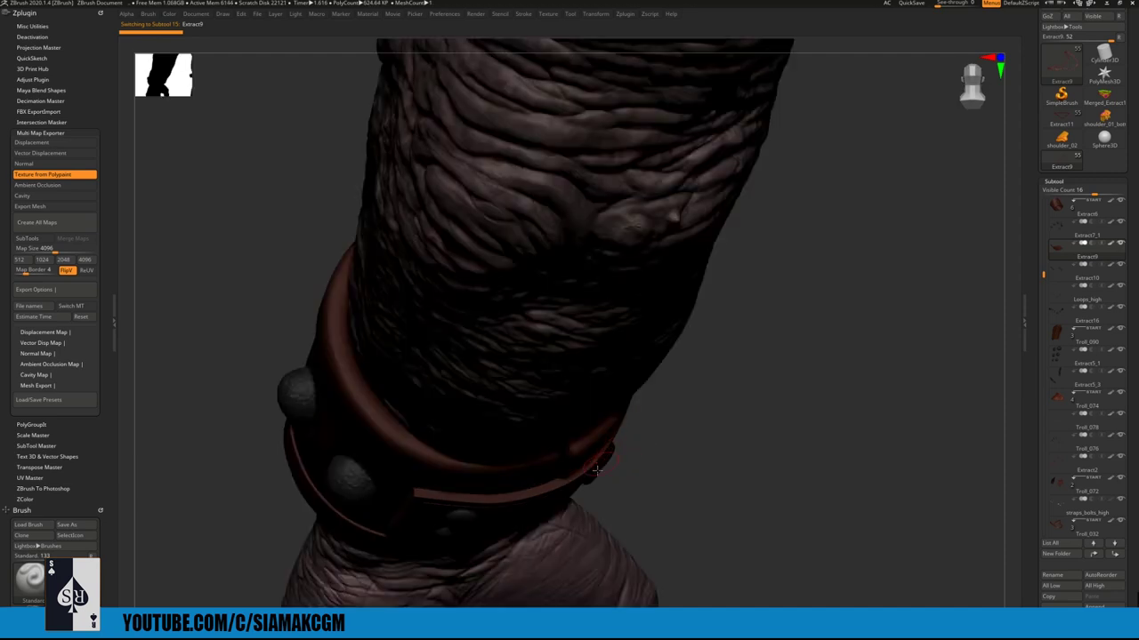
right_click_drag(581, 485, 579, 479)
left_click(593, 406, "alt")
key("alt+s")
key("alt+s")
right_click_drag(611, 445, 556, 447)
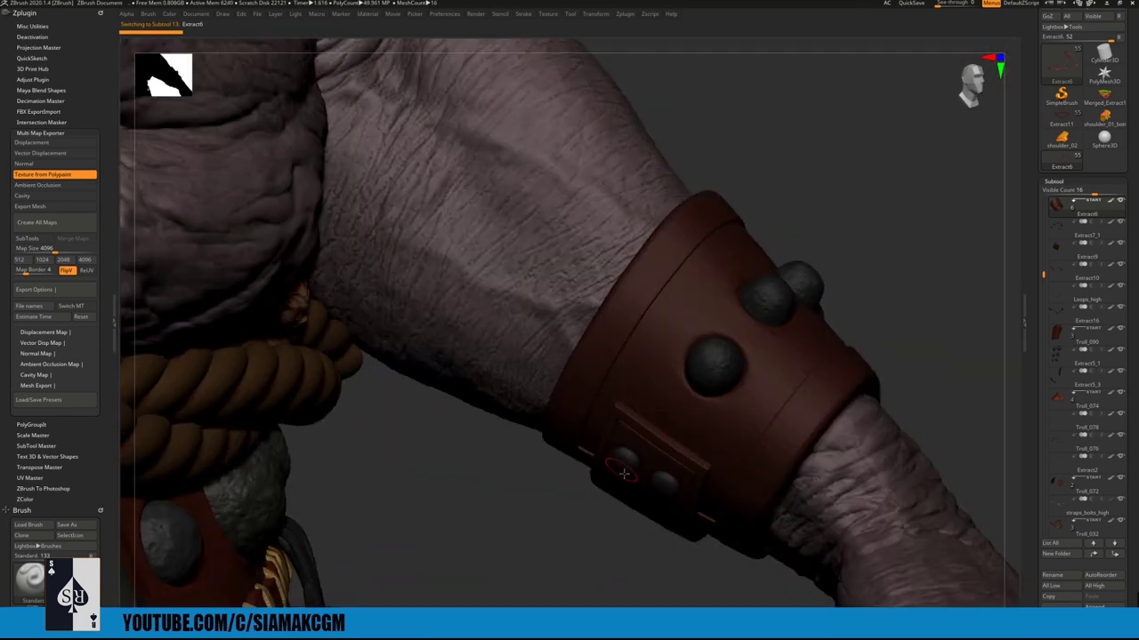
right_click_drag(627, 417, 581, 365)
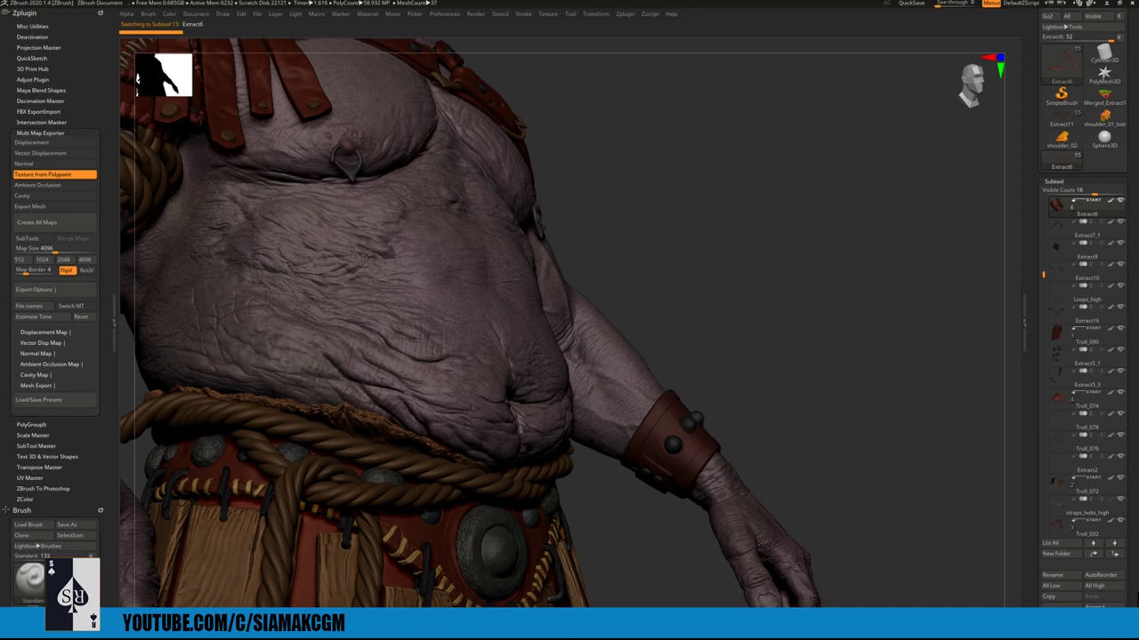
left_click_drag(365, 255, 359, 216)
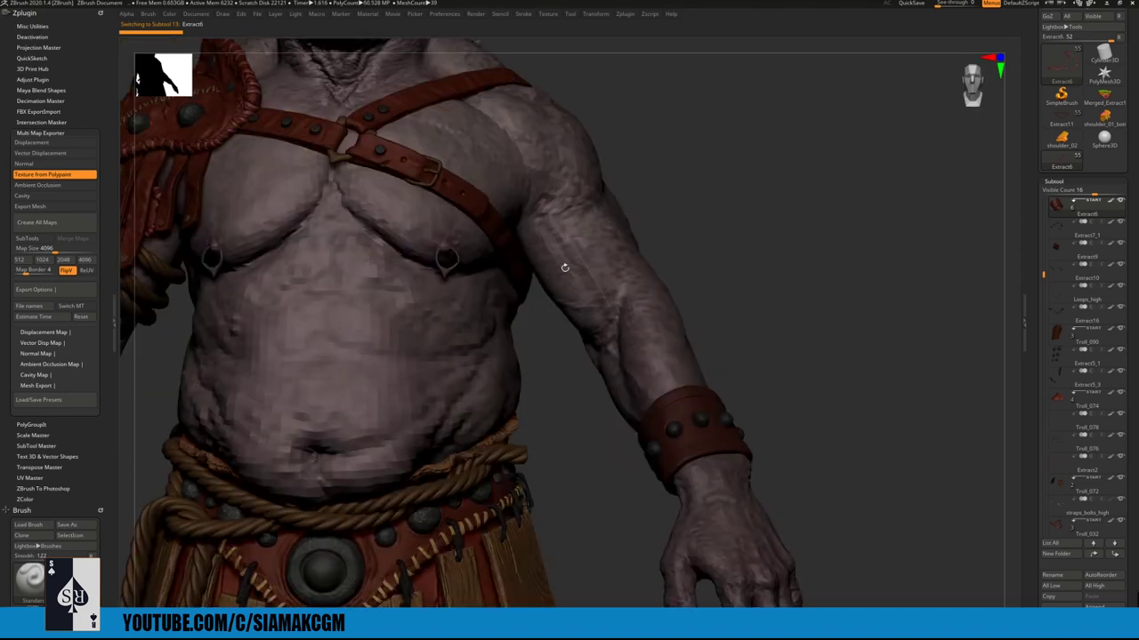
- Examine the high-poly ogre's head, torso, straps and full body from the front and side
right_click_drag(231, 185, 531, 292, "alt")
right_click_drag(321, 410, 318, 409)
right_click_drag(551, 222, 574, 196)
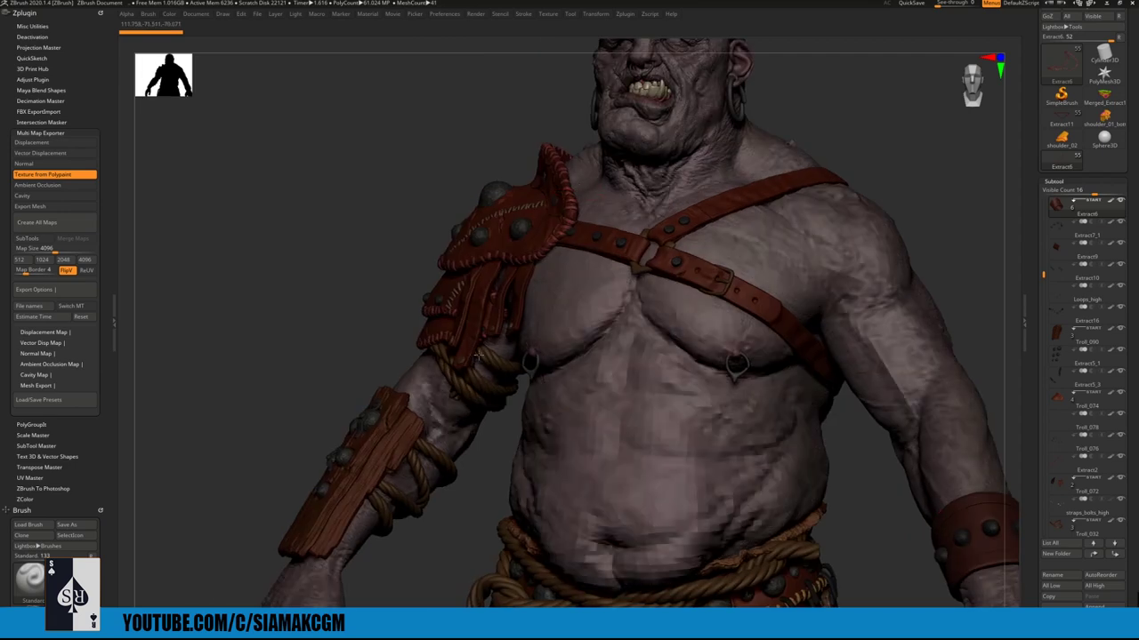
right_click_drag(685, 98, 535, 300, "alt")
left_click_drag(592, 274, 658, 314)
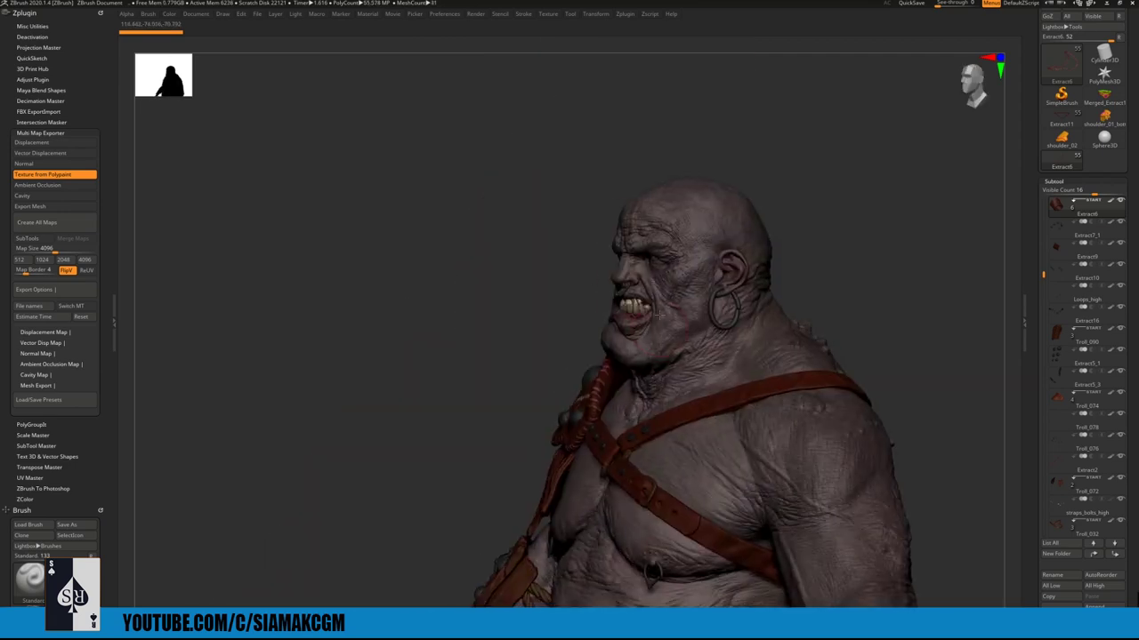
right_click_drag(658, 314, 612, 179, "ctrl")
left_click_drag(606, 161, 563, 360)
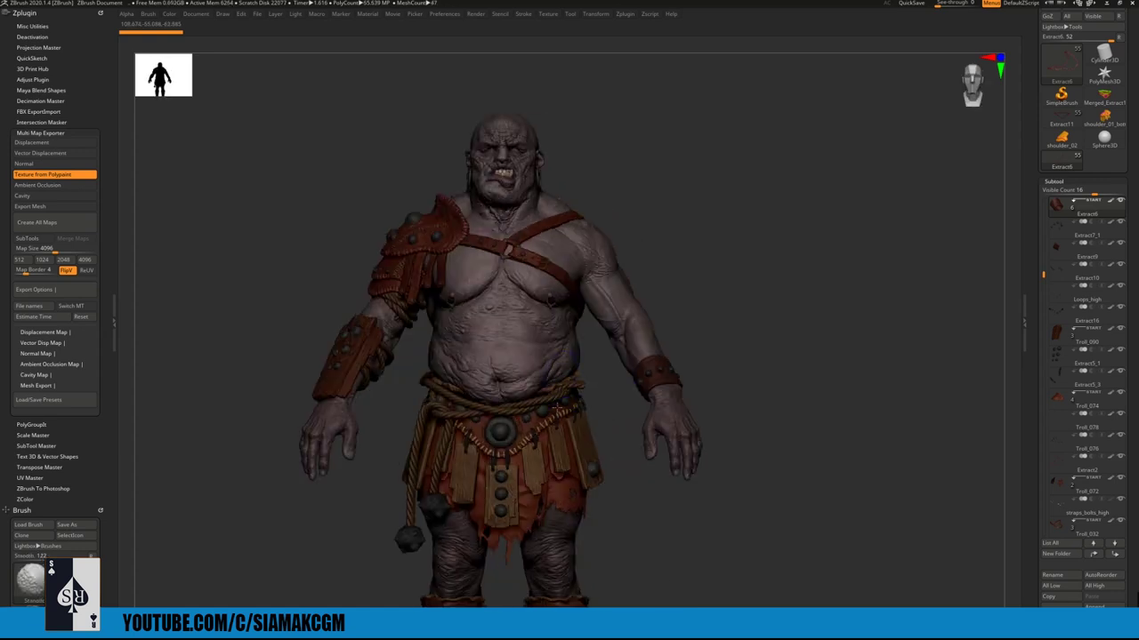
right_click_drag(546, 340, 548, 267, "ctrl")
right_click_drag(544, 314, 558, 331)
left_click_drag(556, 331, 540, 256)
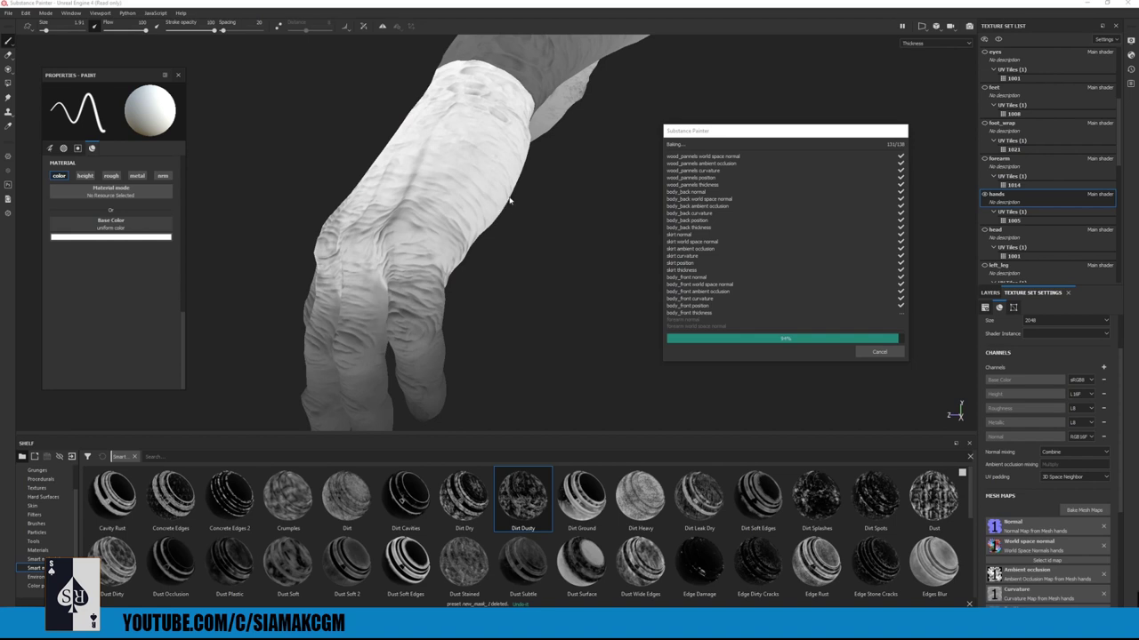
- Switch to Substance Painter, close the finished bake report, and make all texture sets visible
left_click_drag(718, 133, 770, 55)
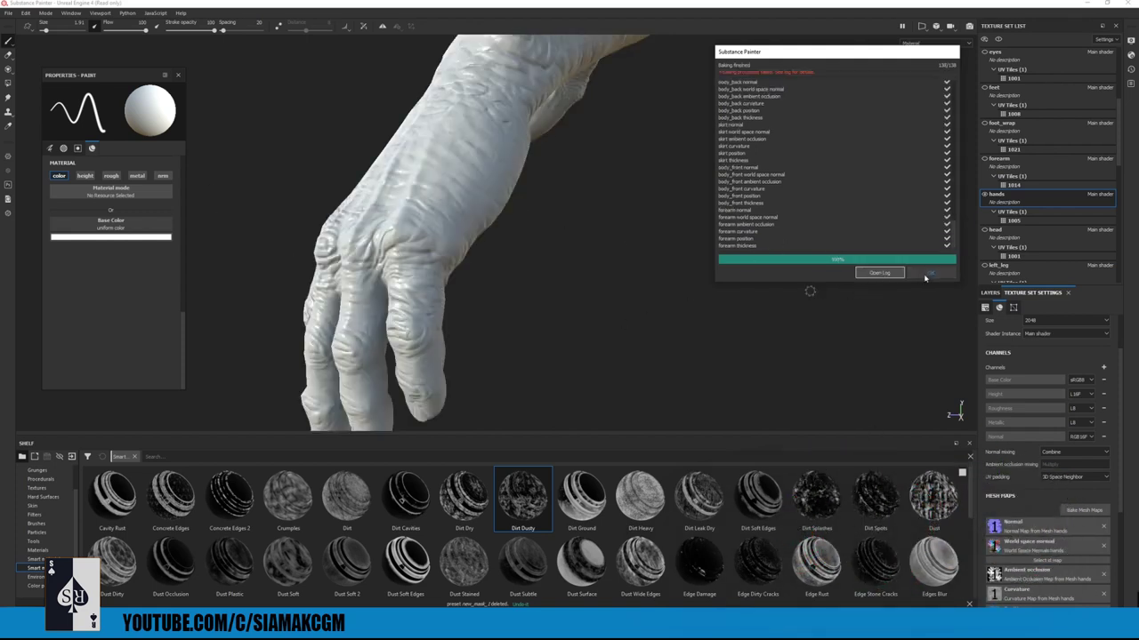
left_click(926, 275)
right_click_drag(640, 269, 640, 224, "alt")
left_click(986, 40)
left_click(1004, 52)
- Examine the baked maps on the ogre, ending with a close look at the foot wraps
left_click_drag(614, 198, 876, 197, "alt")
middle_click_drag(498, 258, 647, 287, "alt")
right_click_drag(647, 288, 544, 241, "alt")
left_click_drag(427, 254, 718, 312, "alt")
middle_click_drag(504, 413, 491, 134, "alt")
right_click_drag(491, 178, 569, 231, "alt")
left_click_drag(507, 213, 572, 285, "alt")
right_click_drag(572, 300, 605, 325, "alt")
left_click_drag(569, 231, 531, 259, "alt")
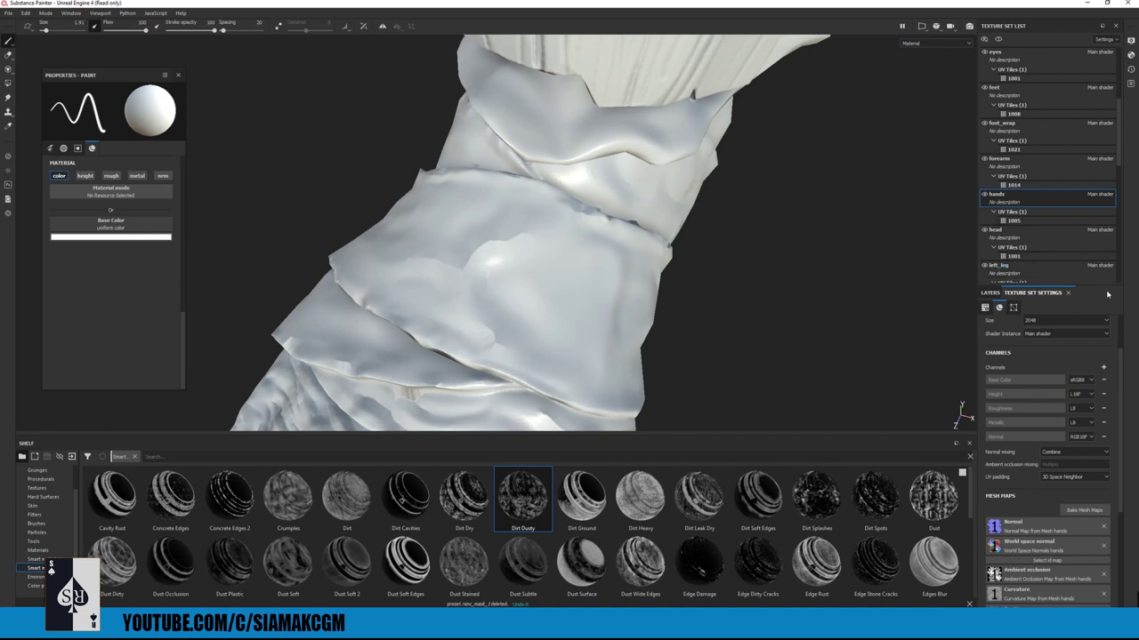
- Select the foot_wrap texture set and isolate it in the viewport
scroll(1078, 227, "down", 5)
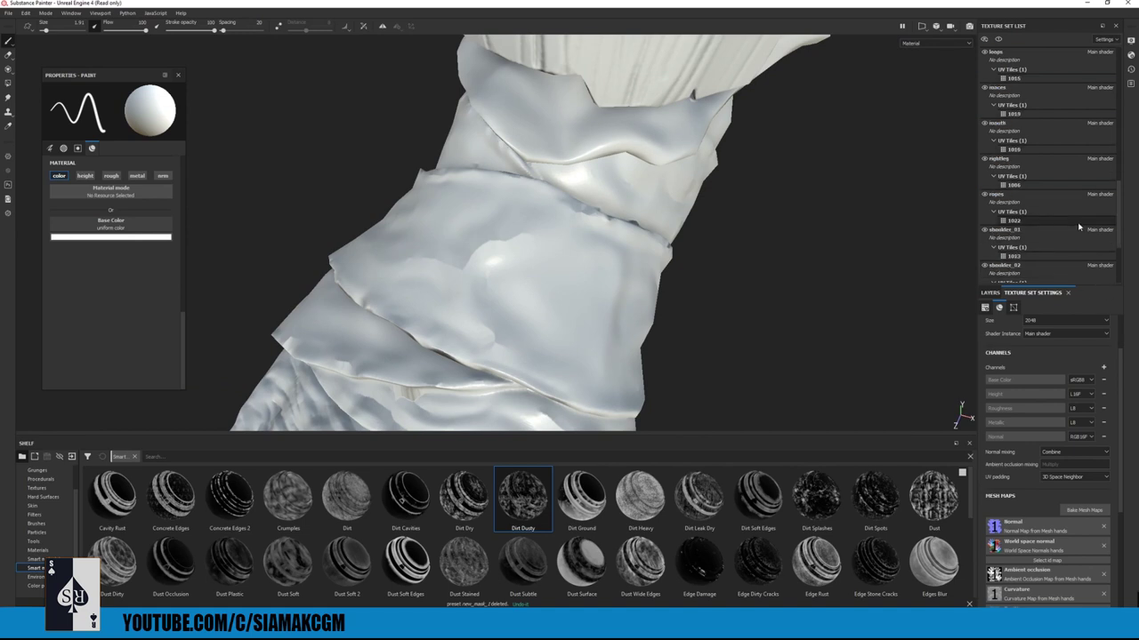
scroll(1079, 227, "down", 1)
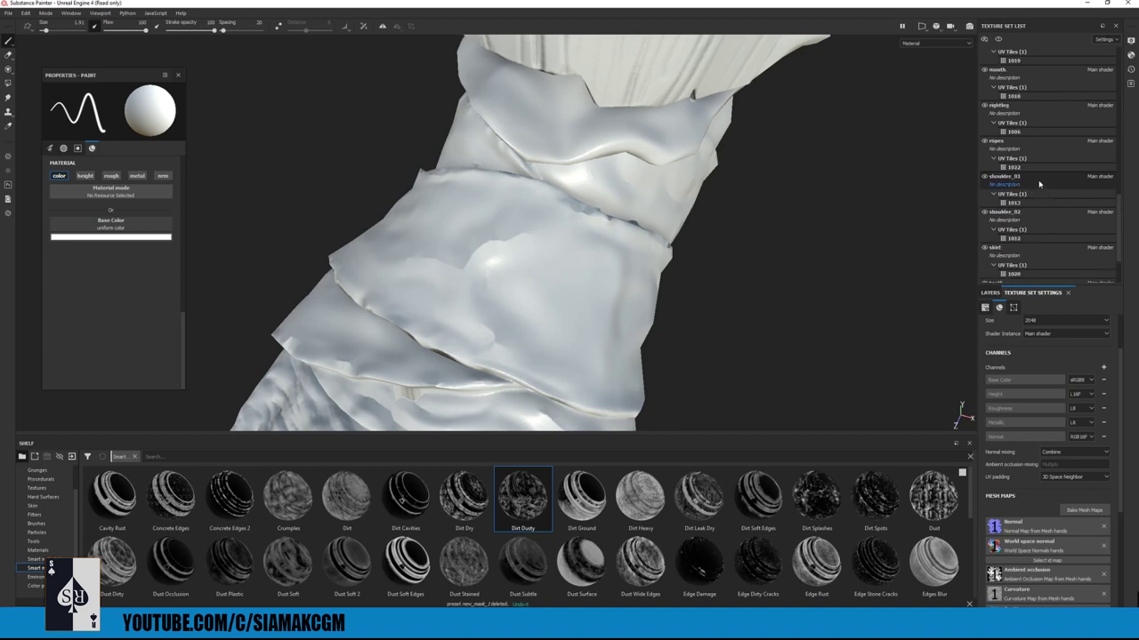
scroll(1028, 160, "up", 3)
scroll(1026, 155, "up", 7)
left_click(1005, 70)
left_click(998, 39)
left_click_drag(428, 249, 553, 160, "alt")
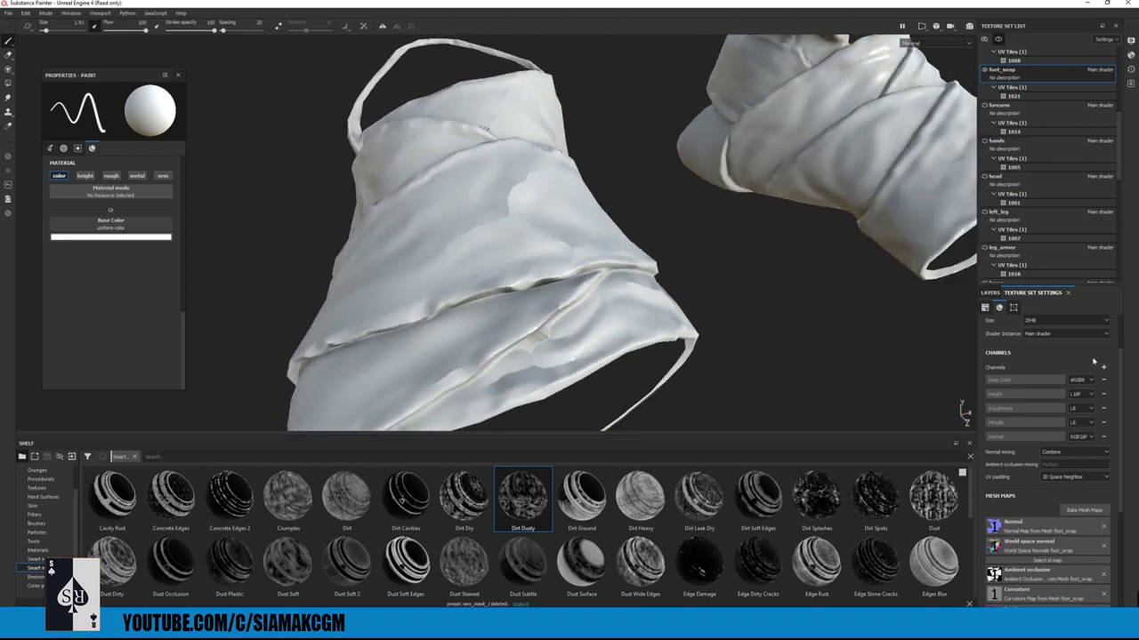
- Open the baking settings and limit the bake to the foot_wrap texture set only
left_click(1084, 510)
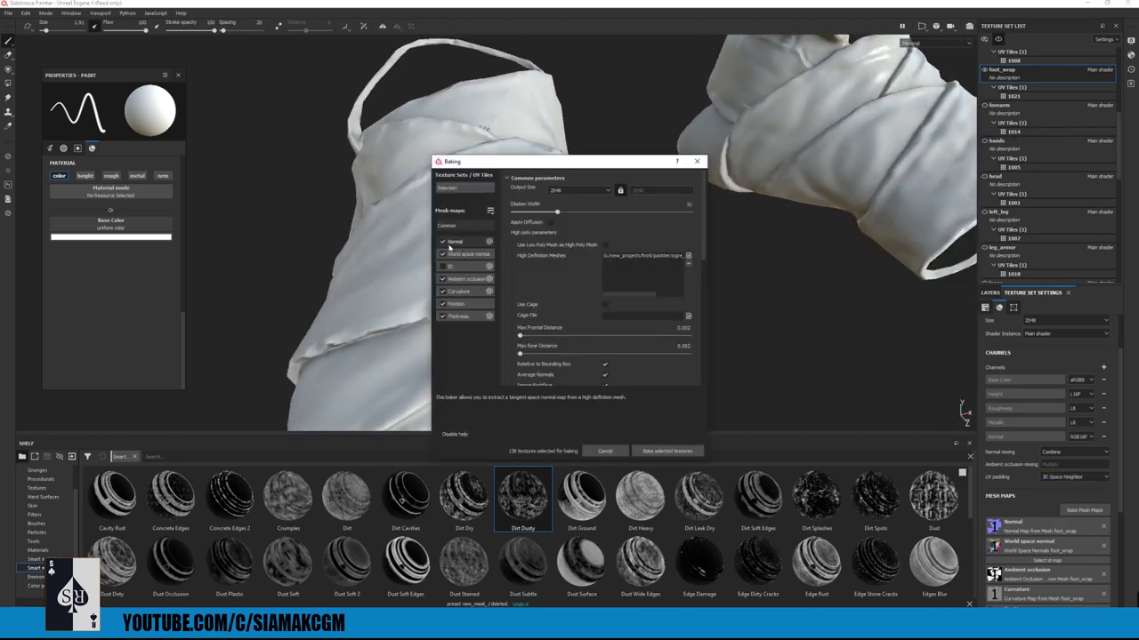
left_click(471, 188)
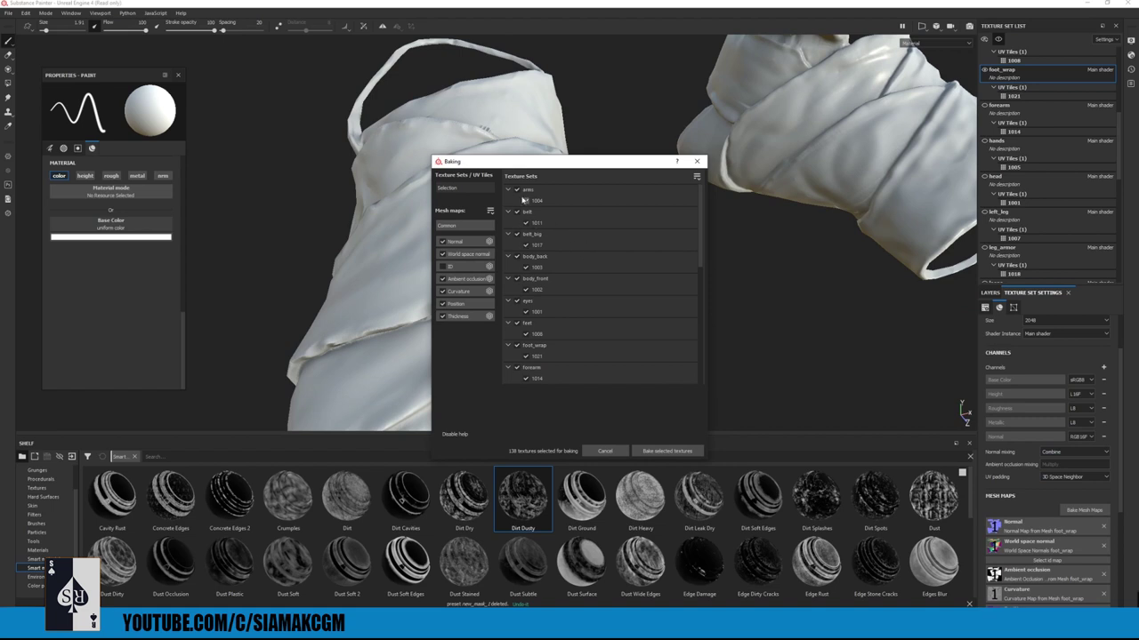
left_click(697, 176)
left_click(725, 201)
scroll(554, 311, "down", 1)
left_click(515, 312)
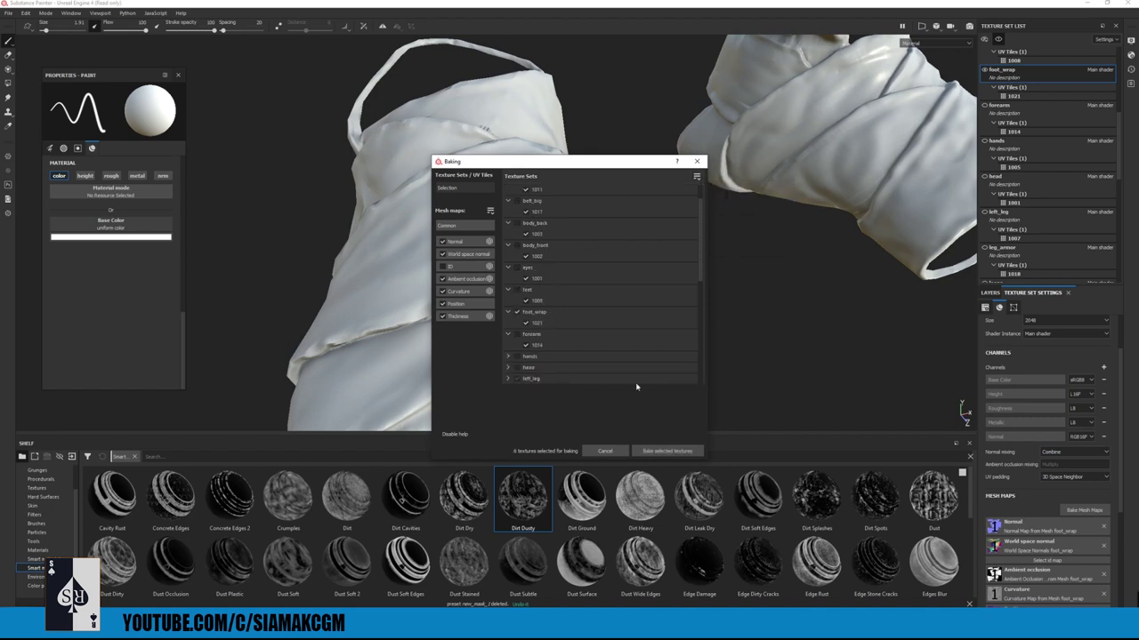
- Try baking the foot_wrap maps with max frontal and max rear distances of 0.01
left_click(468, 226)
type(".01")
key("Return")
left_click(683, 345)
type(".01")
key("Return")
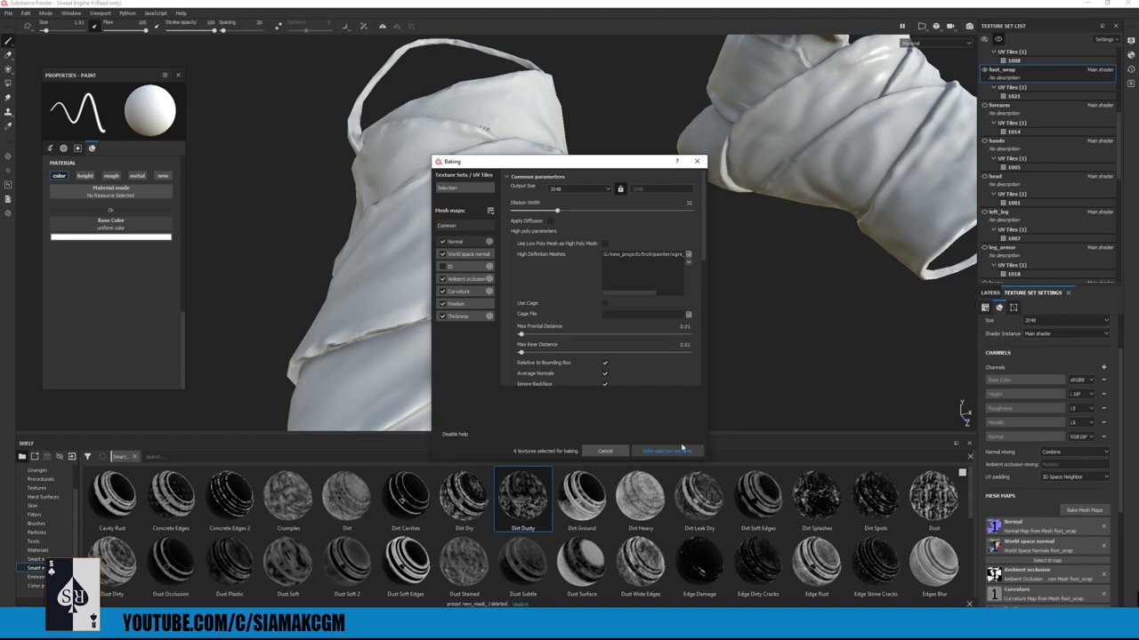
left_click(667, 453)
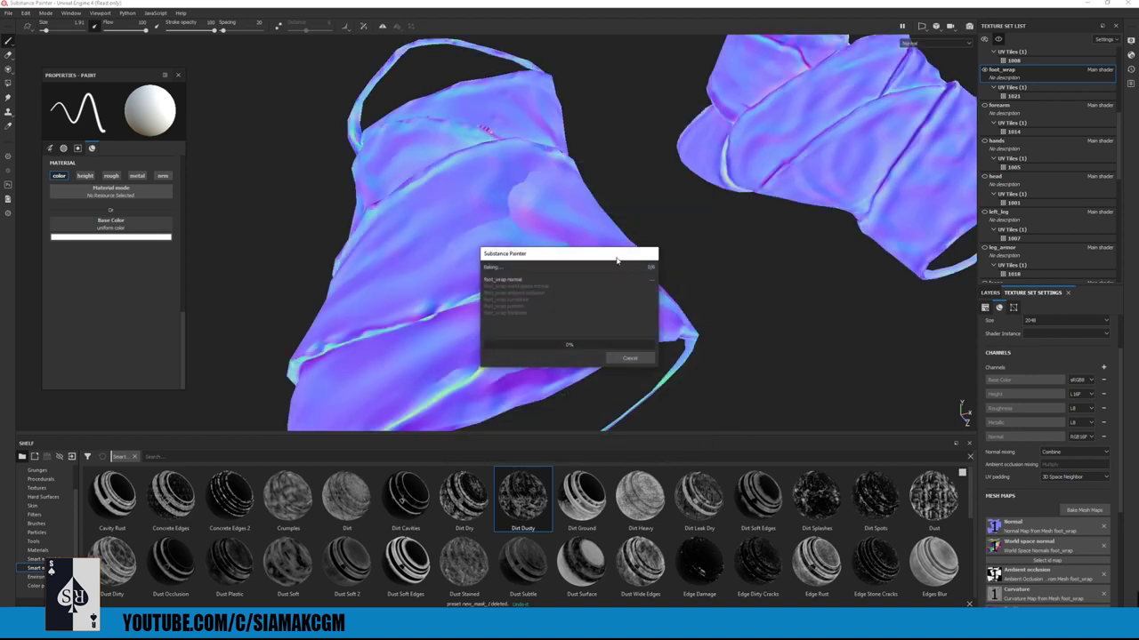
left_click_drag(617, 261, 836, 223)
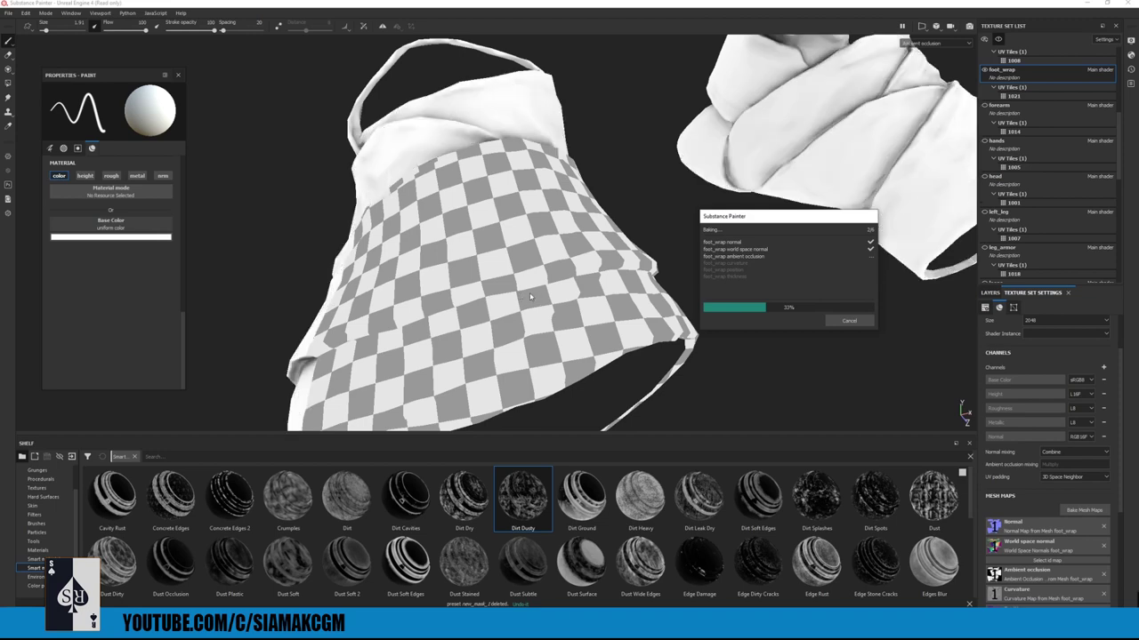
left_click(843, 320)
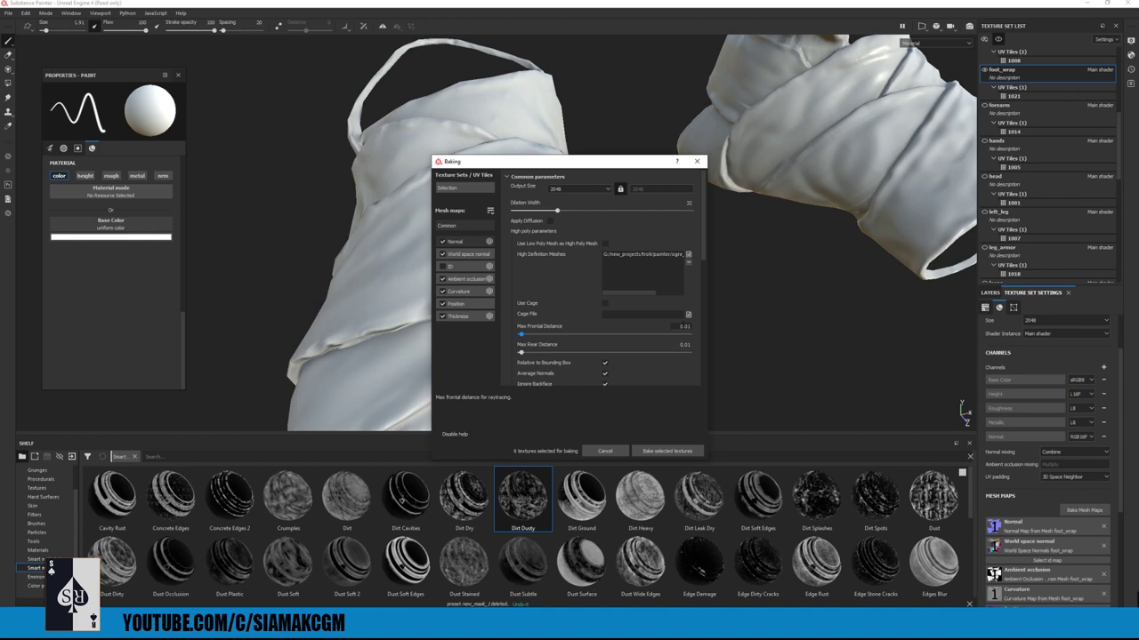
- Set the max frontal and rear distances to 0.007, bake the foot_wrap maps, and close the report
type("7")
key("Tab")
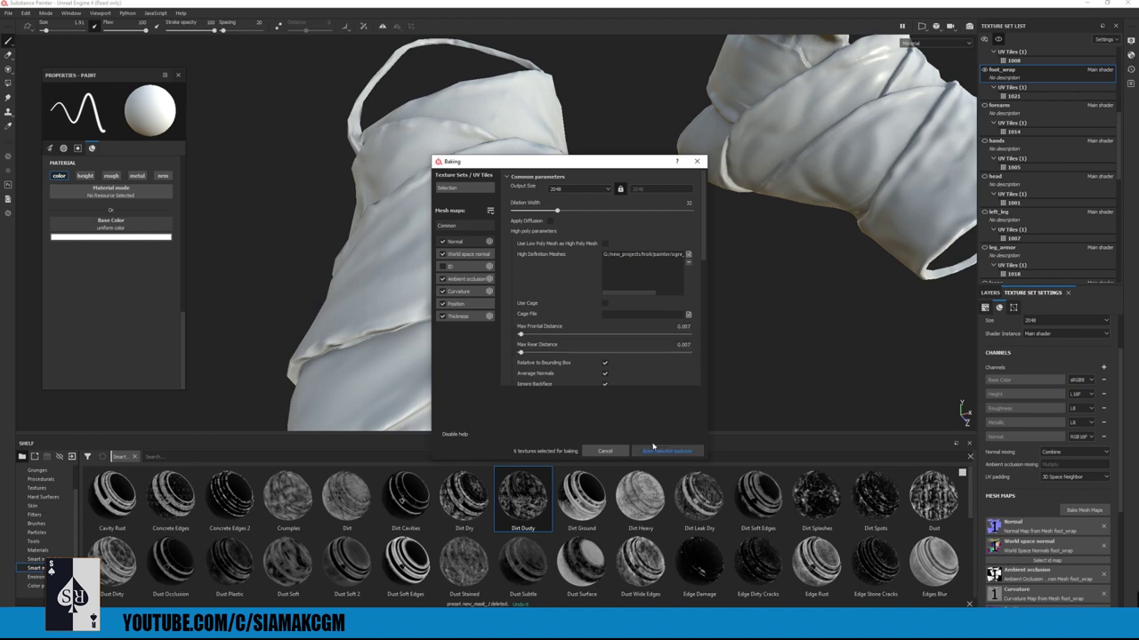
left_click(662, 451)
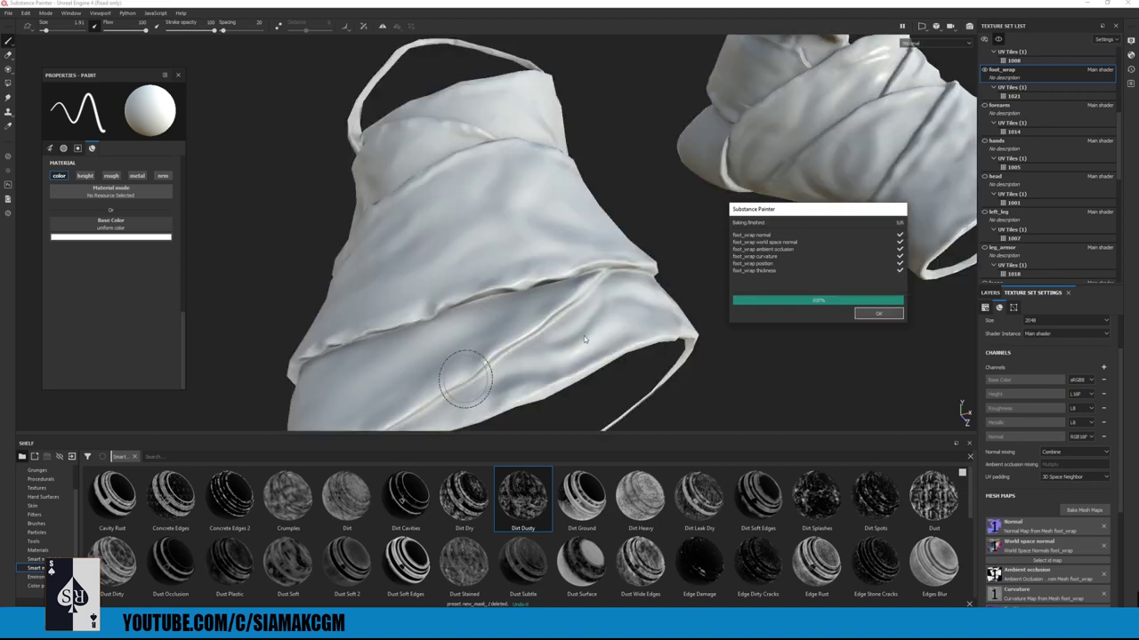
left_click(878, 313)
- Examine the rebaked foot wraps from several sides for projection errors
left_click_drag(623, 320, 640, 242, "alt")
right_click_drag(641, 242, 614, 233, "alt")
left_click_drag(614, 233, 498, 271, "alt")
middle_click_drag(725, 267, 531, 284, "alt")
left_click_drag(531, 284, 347, 227, "alt")
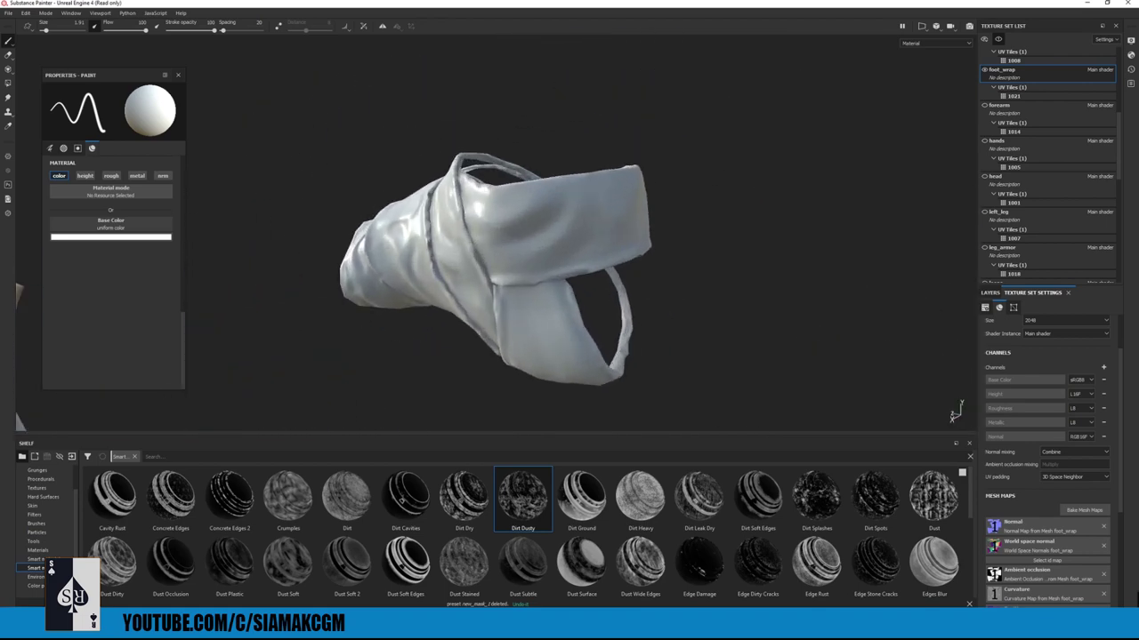
right_click_drag(676, 329, 890, 469, "alt")
left_click_drag(890, 469, 641, 235, "alt")
- Show all texture sets again and examine the baked wooden shin guards, studs and foot wraps
key("alt+q")
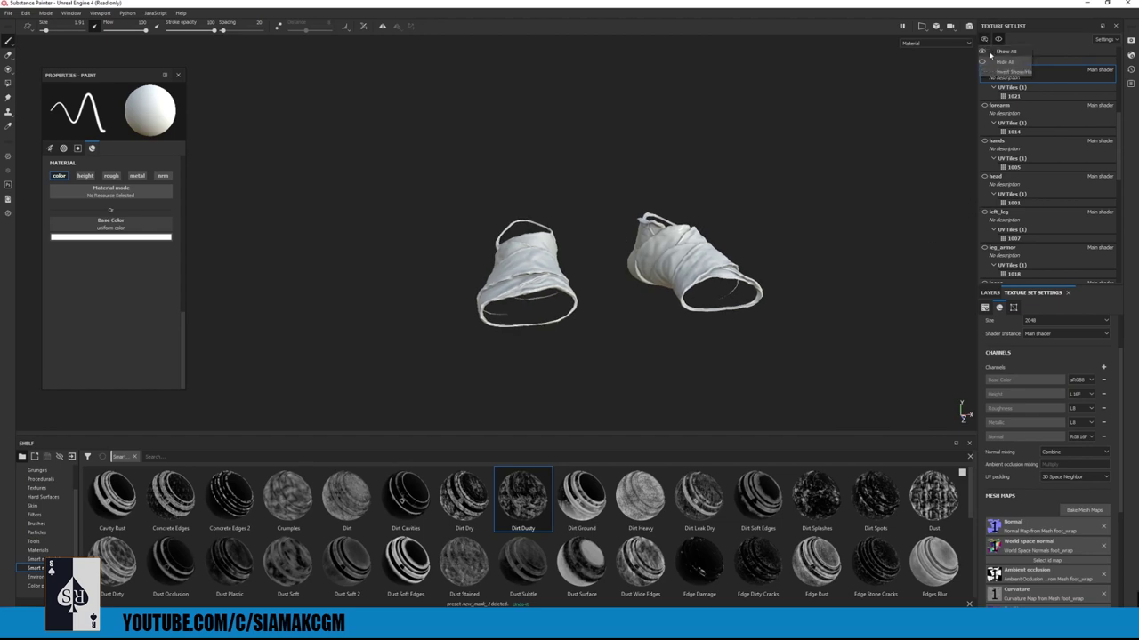
left_click_drag(647, 164, 702, 202, "alt")
right_click_drag(710, 192, 902, 433, "alt")
left_click_drag(902, 432, 676, 463, "alt")
right_click_drag(445, 214, 463, 193, "alt")
middle_click_drag(444, 81, 427, 311, "alt")
right_click_drag(427, 311, 374, 258, "alt")
left_click_drag(498, 258, 356, 222, "alt")
right_click_drag(356, 223, 498, 303, "alt")
middle_click_drag(641, 355, 534, 298, "alt")
left_click_drag(679, 329, 610, 302, "alt")
middle_click_drag(613, 405, 529, 195, "alt")
left_click_drag(529, 236, 605, 245, "alt")
middle_click_drag(533, 222, 522, 282, "alt")
left_click_drag(522, 282, 658, 266, "alt")
left_click_drag(463, 267, 498, 232, "alt")
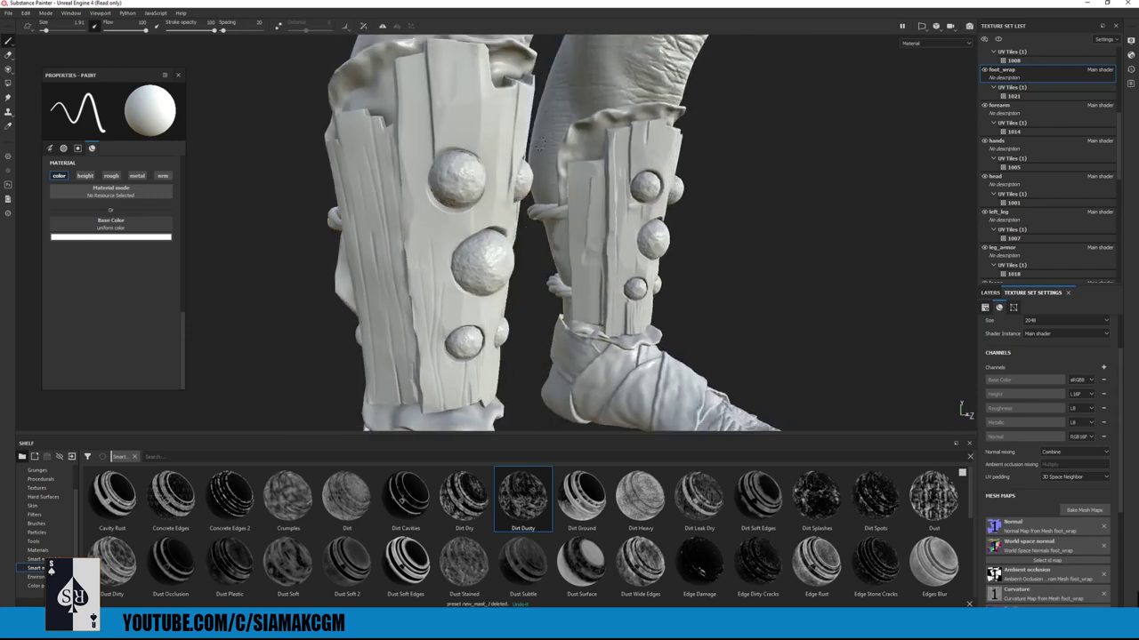
- Examine the baked detail across the rest of the ogre from several angles and distances
right_click_drag(464, 187, 810, 401, "alt")
left_click_drag(810, 402, 330, 237, "alt")
right_click_drag(330, 236, 496, 188, "alt")
middle_click_drag(496, 189, 503, 203, "alt")
left_click_drag(503, 204, 829, 187, "alt")
right_click_drag(829, 187, 483, 198, "alt")
middle_click_drag(483, 197, 525, 193, "alt")
left_click_drag(543, 203, 498, 192, "alt")
middle_click_drag(594, 185, 580, 307, "alt")
left_click_drag(580, 267, 258, 209, "alt")
middle_click_drag(729, 133, 601, 204, "alt")
left_click_drag(602, 204, 509, 224, "alt")
right_click_drag(603, 237, 667, 243, "alt")
right_click_drag(559, 234, 445, 238, "alt")
left_click_drag(534, 307, 544, 409, "alt")
middle_click_drag(703, 185, 709, 282, "alt")
left_click_drag(566, 231, 732, 233, "alt")
right_click_drag(643, 193, 574, 195, "alt")
left_click_drag(574, 194, 445, 201, "alt")
left_click_drag(534, 196, 605, 191, "alt")
middle_click_drag(605, 191, 610, 271, "alt")
right_click_drag(444, 198, 514, 201, "alt")
right_click_drag(745, 248, 445, 223, "alt")
middle_click_drag(427, 223, 168, 54, "alt")
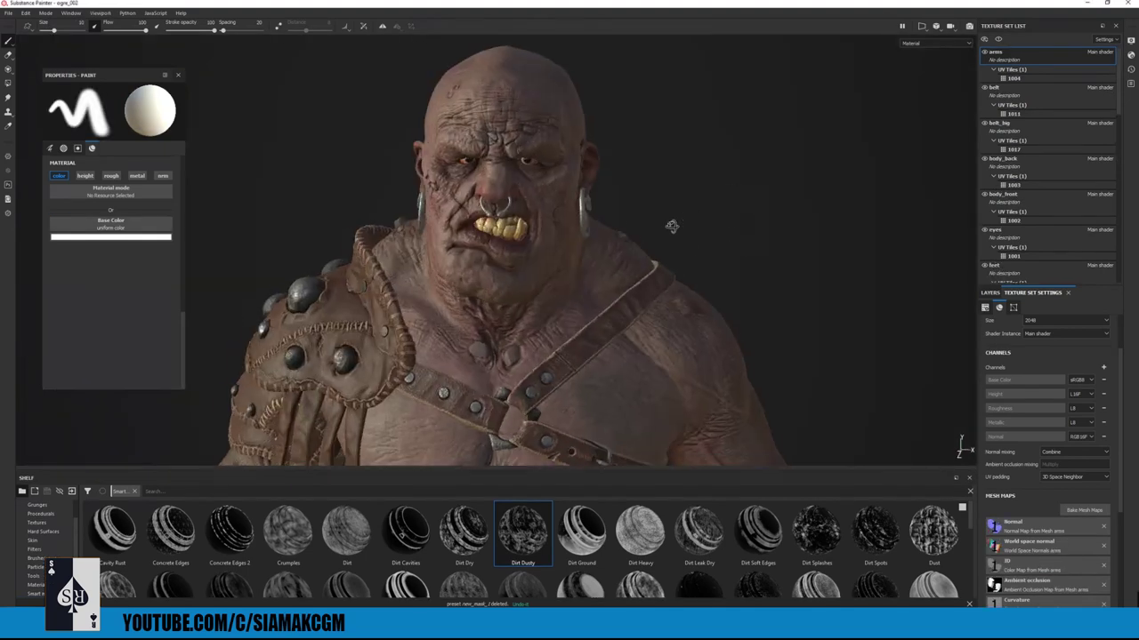
- In the textured ogre_002 project, examine the ogre's materials and zoom in on the leather shoulder armour
key("Tab")
middle_click_drag(609, 181, 523, 133, "alt")
right_click_drag(523, 249, 407, 280, "alt")
middle_click_drag(406, 279, 422, 62, "alt")
left_click_drag(422, 178, 569, 204, "alt")
right_click_drag(373, 285, 596, 304, "alt")
left_click_drag(596, 304, 539, 323, "alt")
key("Tab")
- Isolate the shoulder_01 texture set and frame its leather shoulder piece
scroll(1067, 160, "down", 5)
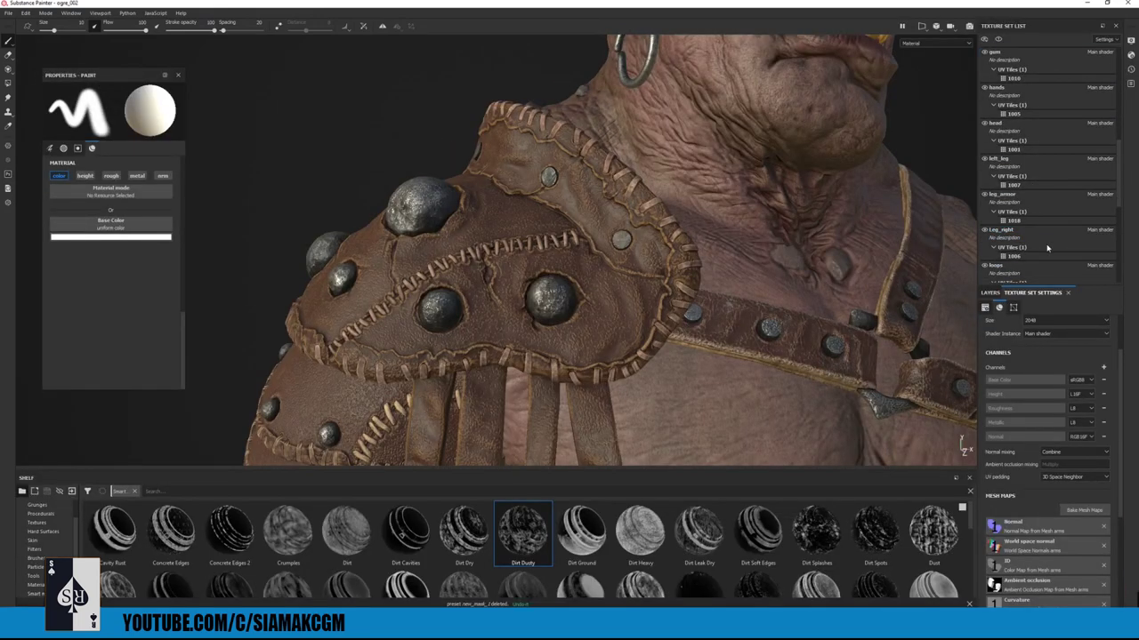
scroll(1040, 222, "down", 3)
scroll(1039, 178, "down", 2)
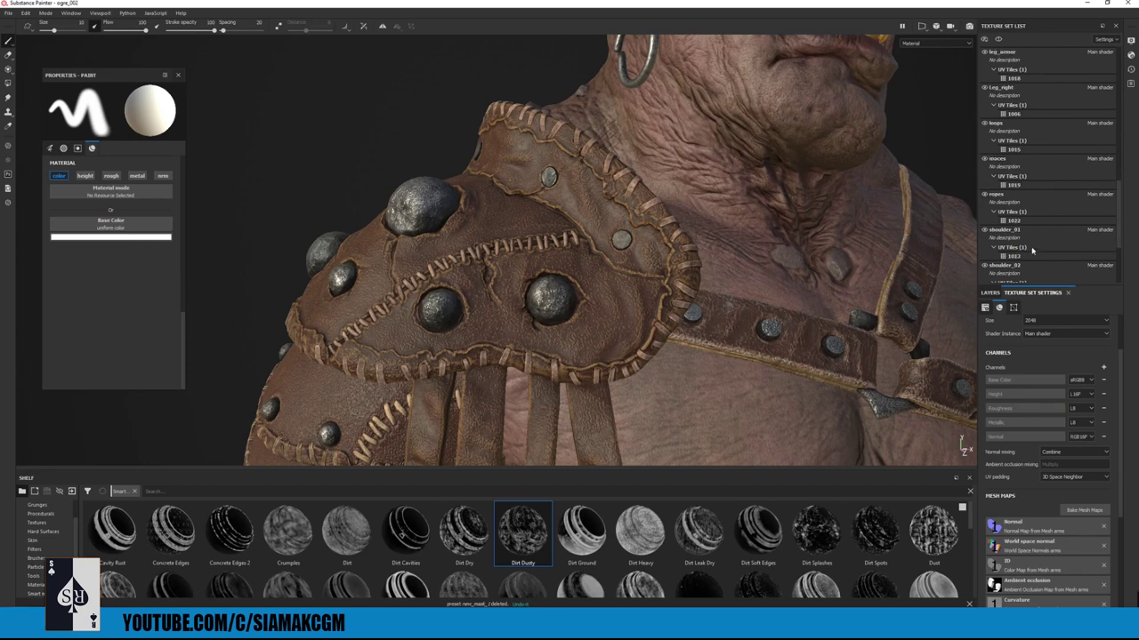
left_click(998, 41)
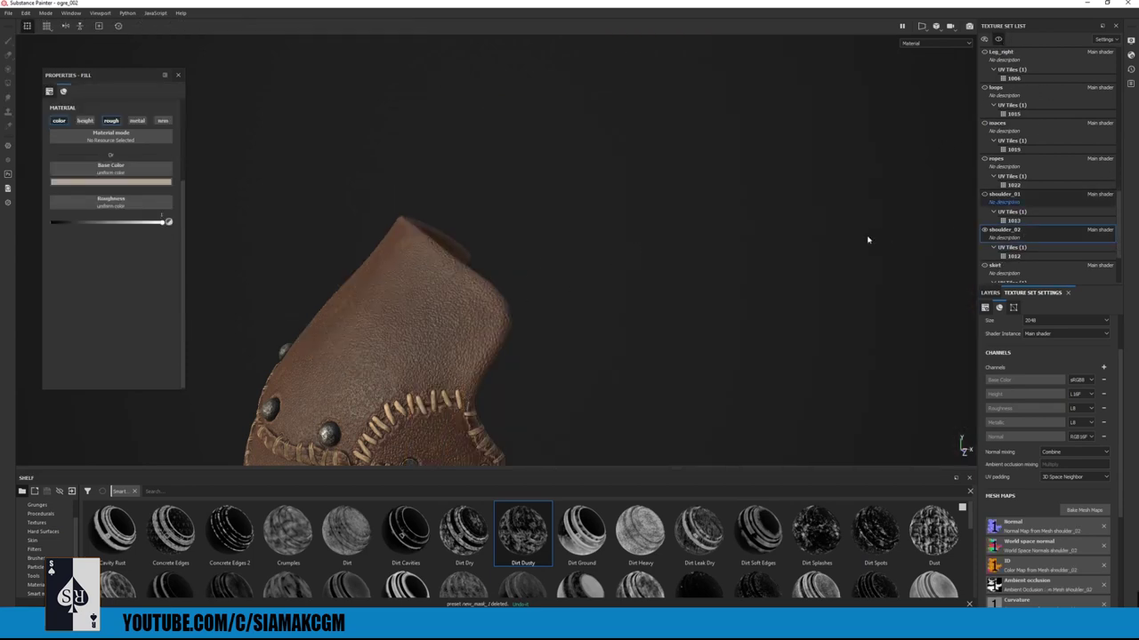
left_click(1002, 204)
scroll(459, 293, "up", 3)
left_click_drag(460, 356, 486, 315, "alt")
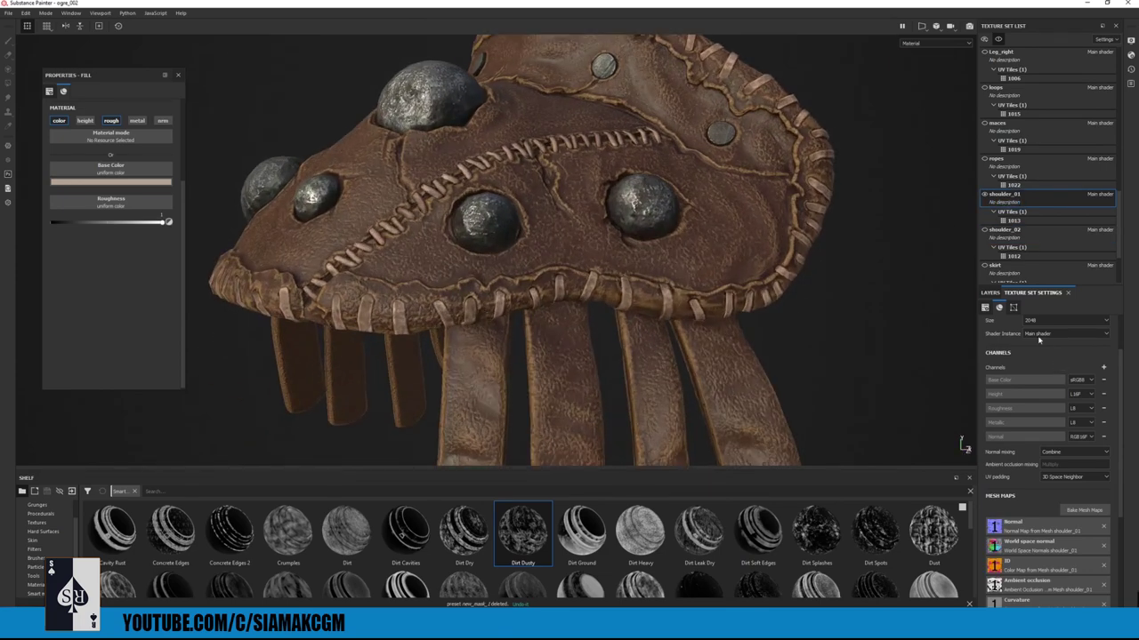
- Show the shoulder_01 layer stack, collapse its leather folders, and toggle Leather Rough's visibility to examine its effect
left_click(990, 293)
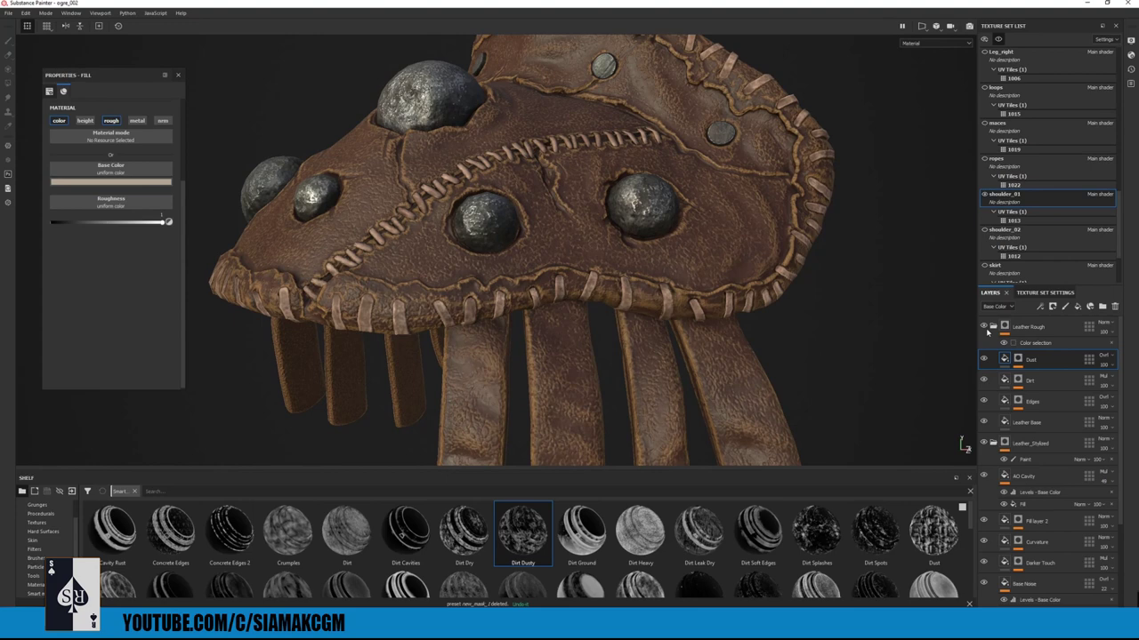
left_click(993, 327)
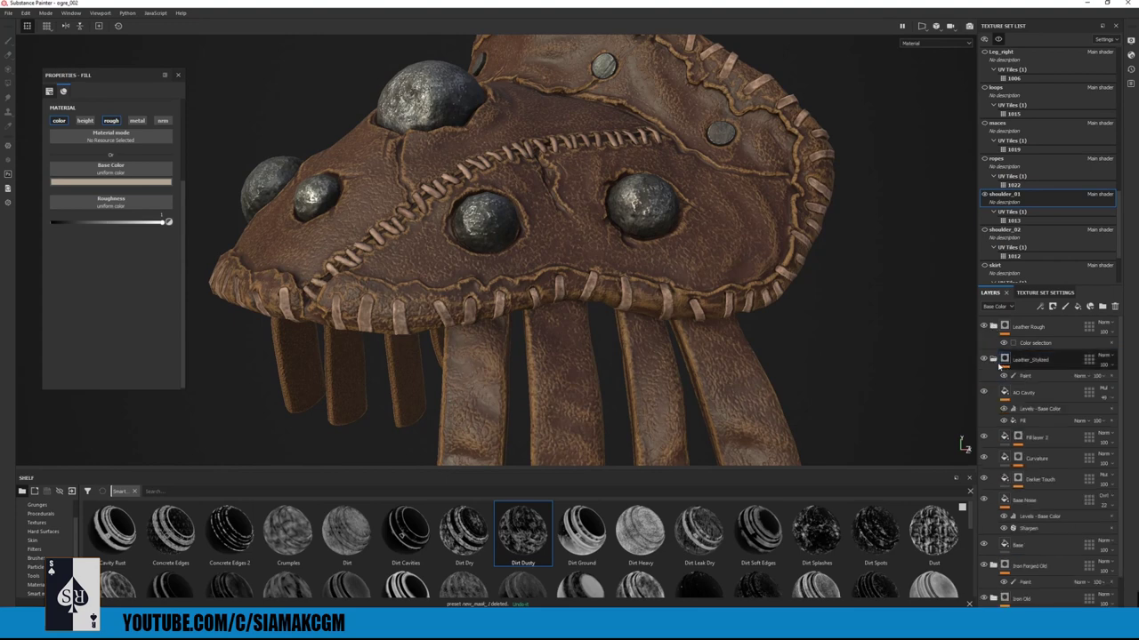
left_click(992, 359)
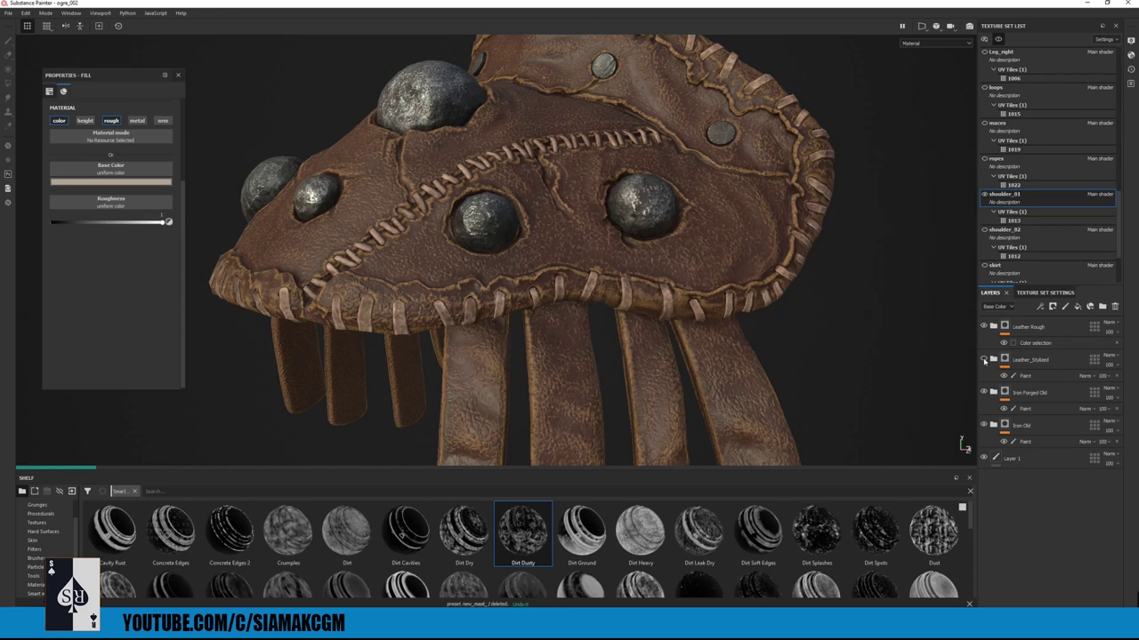
left_click(984, 327)
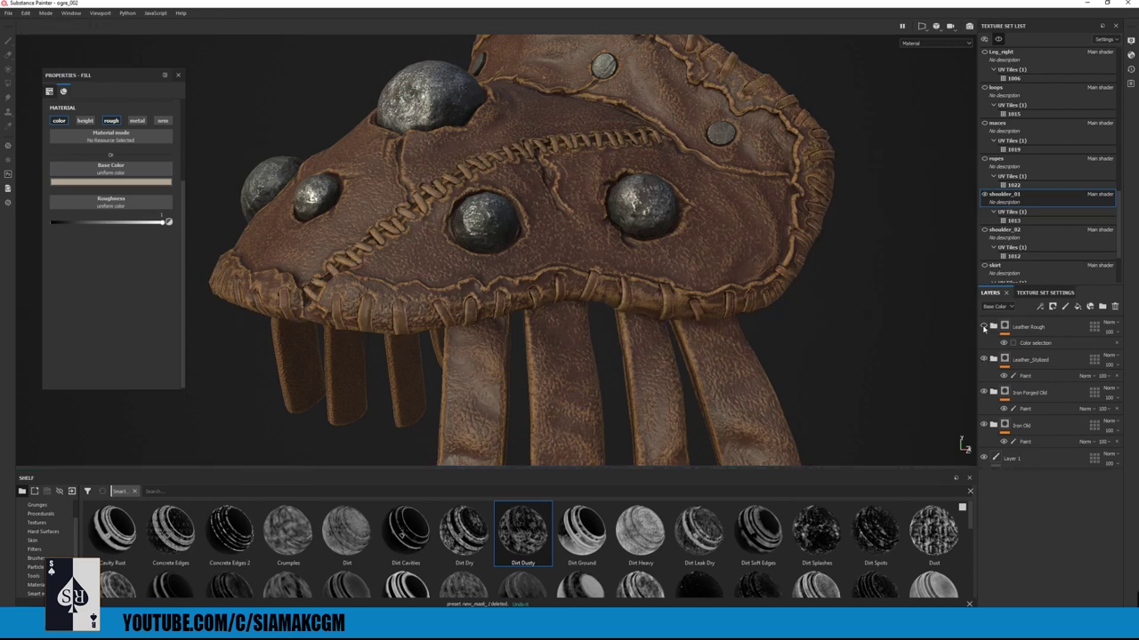
left_click(983, 326)
left_click(983, 327)
left_click(993, 326)
- Open Leather Rough's color selection and pick the red stitching color from the ID map
left_click(1032, 343)
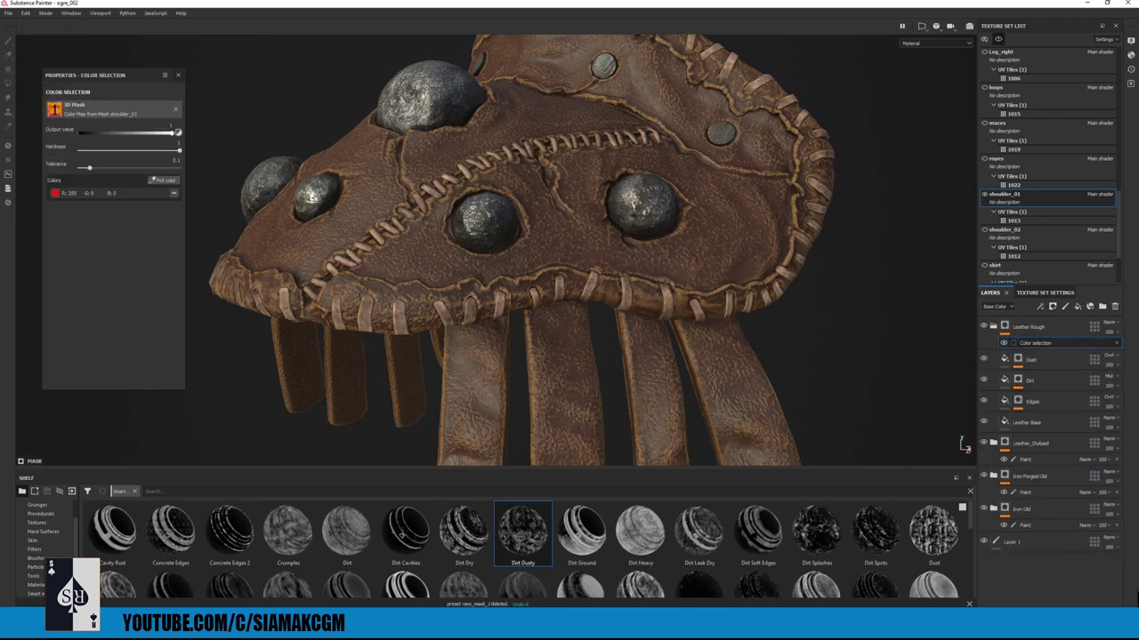
left_click(152, 182)
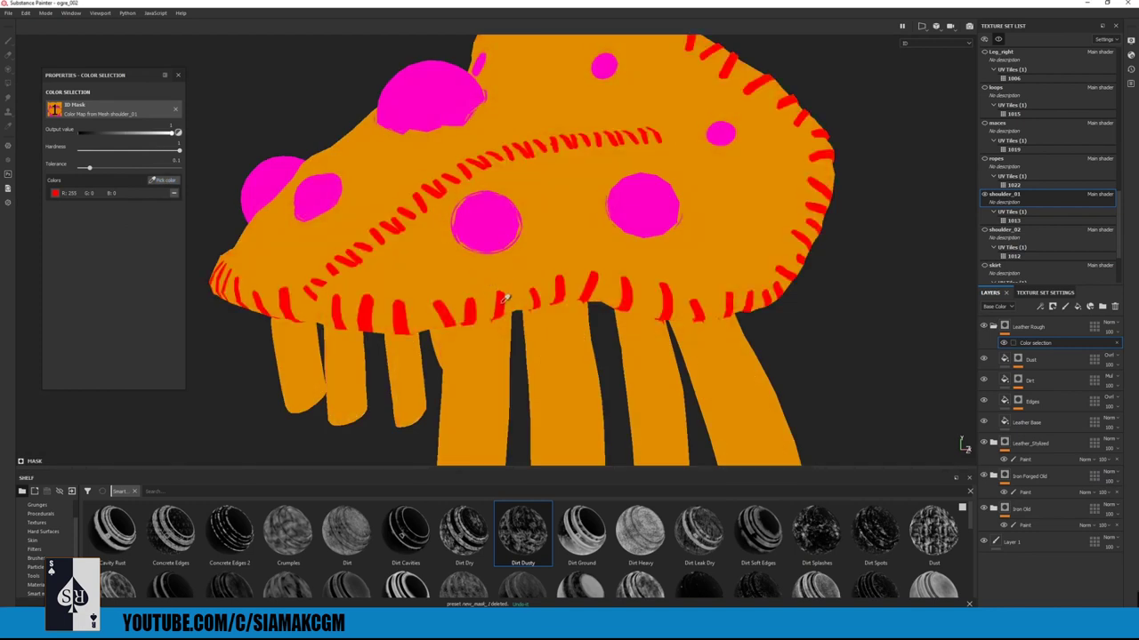
left_click(502, 302)
- Add a paint effect above the color selection on the Leather Rough folder's mask
left_click_drag(502, 304, 549, 289, "alt")
scroll(548, 369, "up", 3)
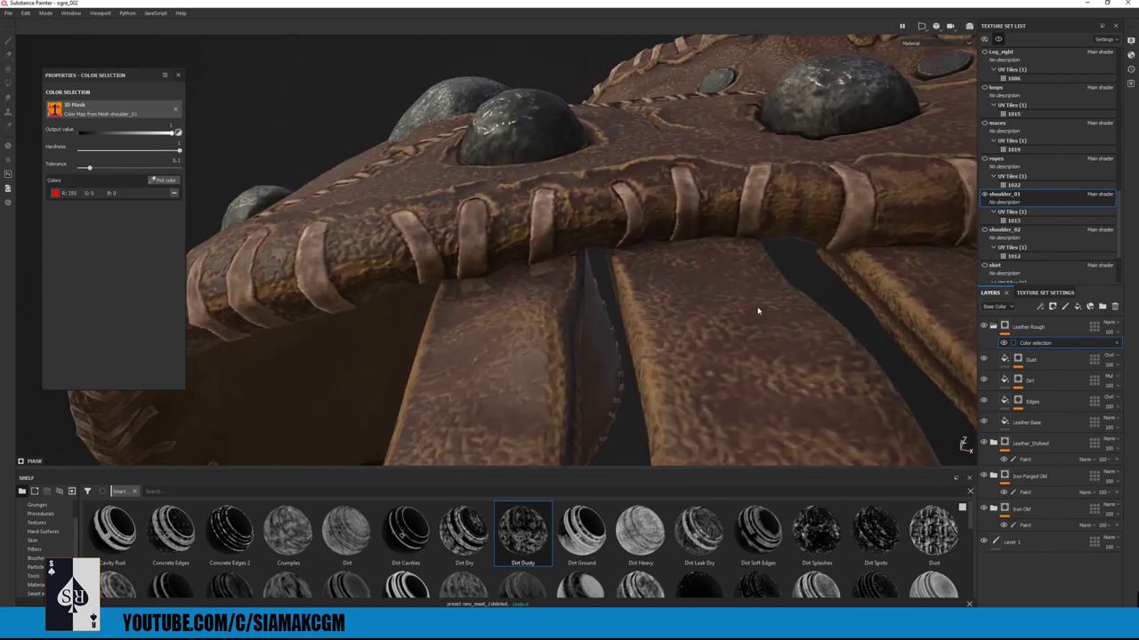
right_click(1029, 344)
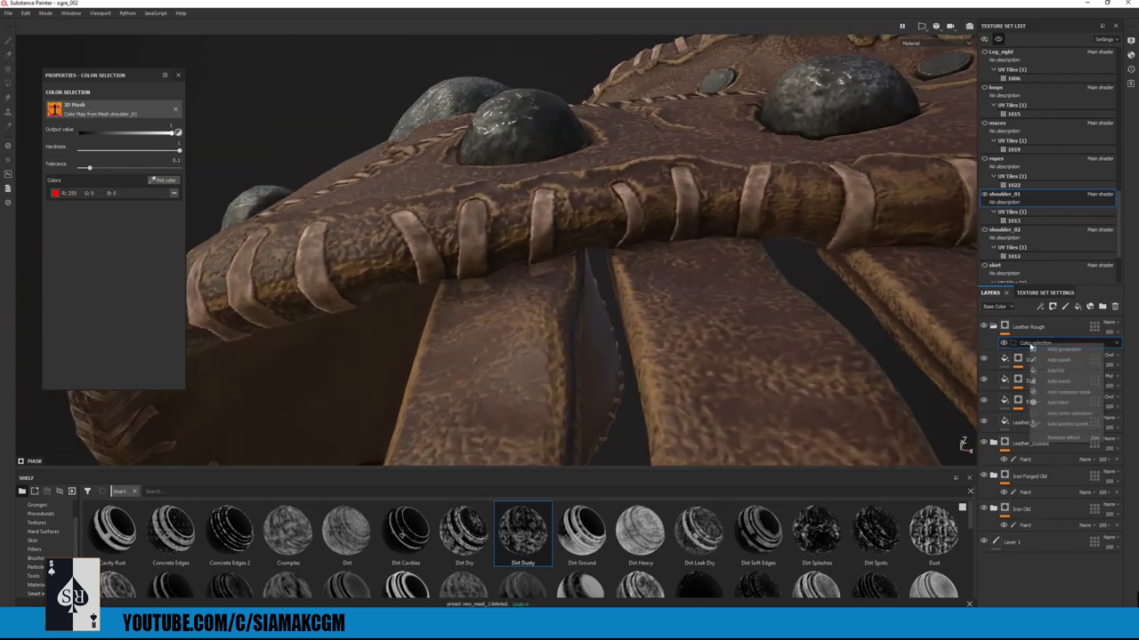
left_click(1065, 361)
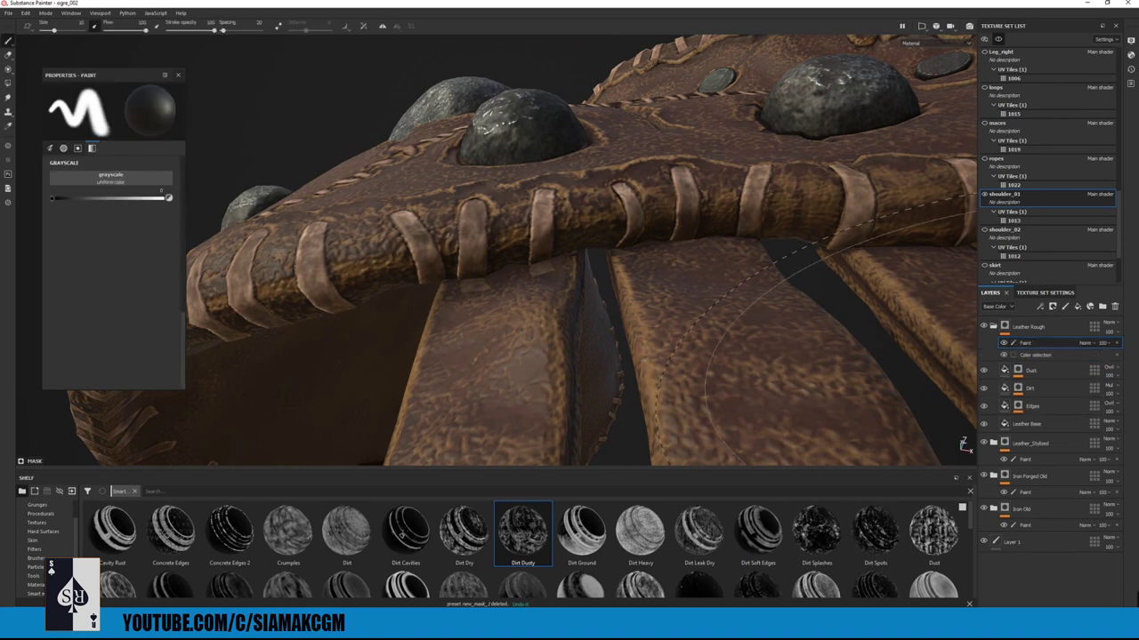
- Set up Polygon Fill in mesh fill mode with color 0 for the paint effect on Leather Rough's mask
left_click(8, 82)
left_click(103, 92)
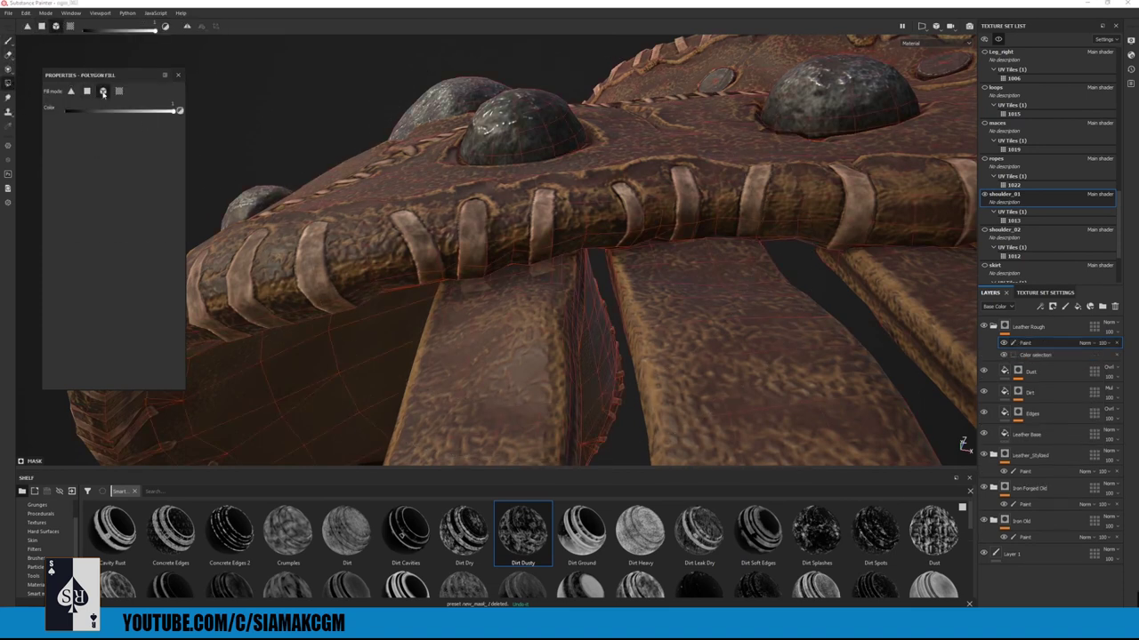
left_click_drag(143, 112, 11, 118)
right_click(1021, 329)
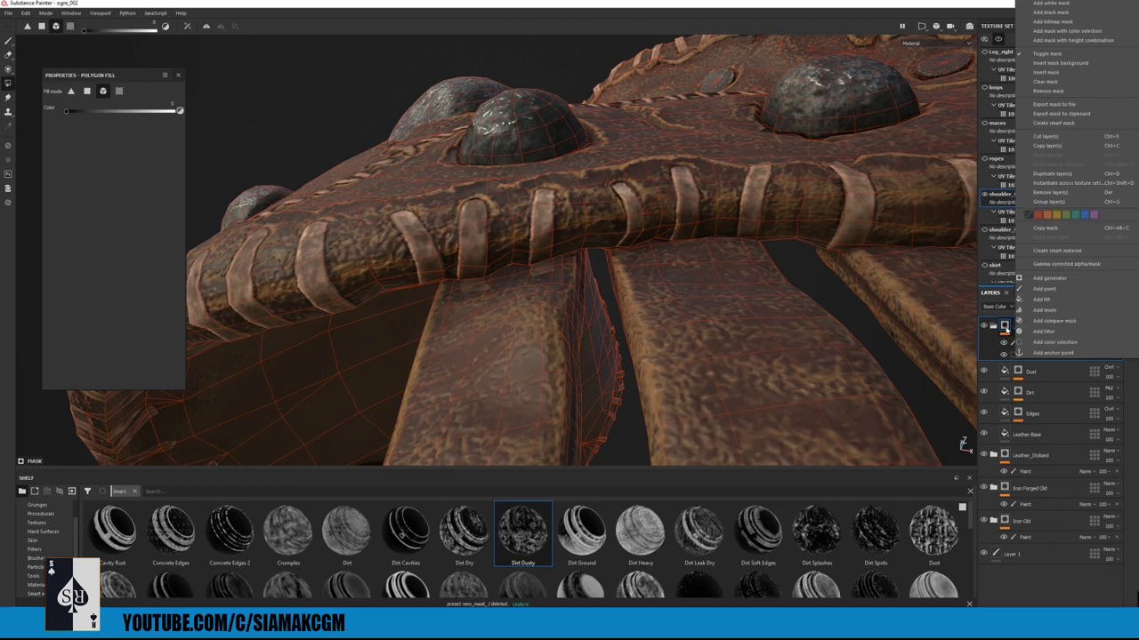
left_click(1022, 342)
left_click(1029, 346)
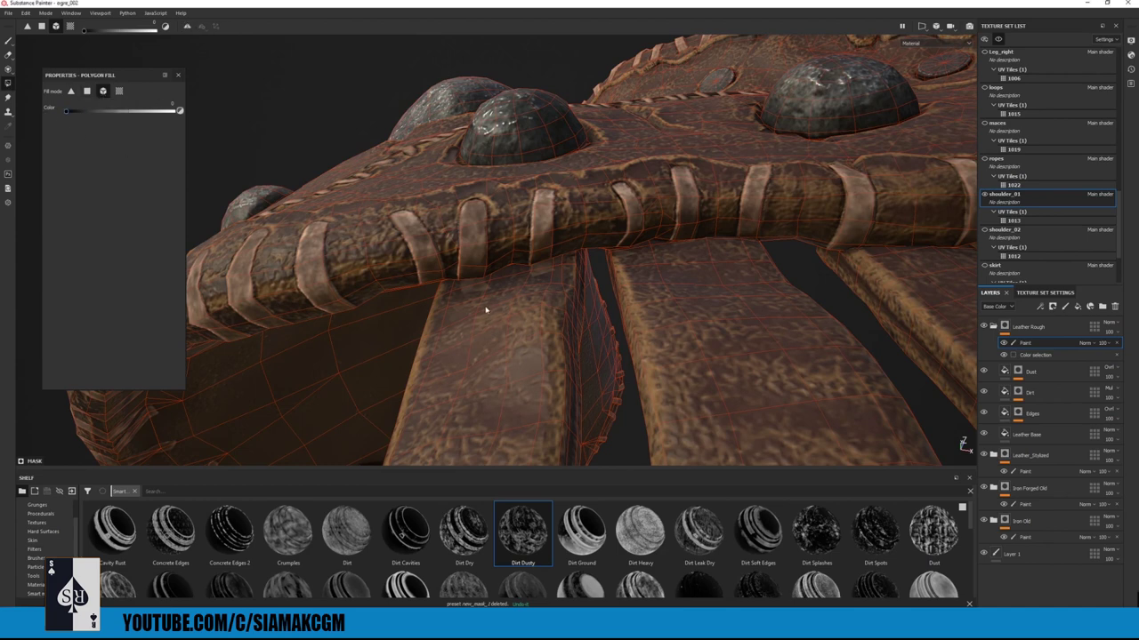
- Open Leather Rough's color selection and pick the red on the shoulder's diagonal seam from the ID map
left_click_drag(523, 296, 620, 341, "alt")
left_click_drag(565, 373, 284, 383)
left_click_drag(356, 343, 371, 275, "alt")
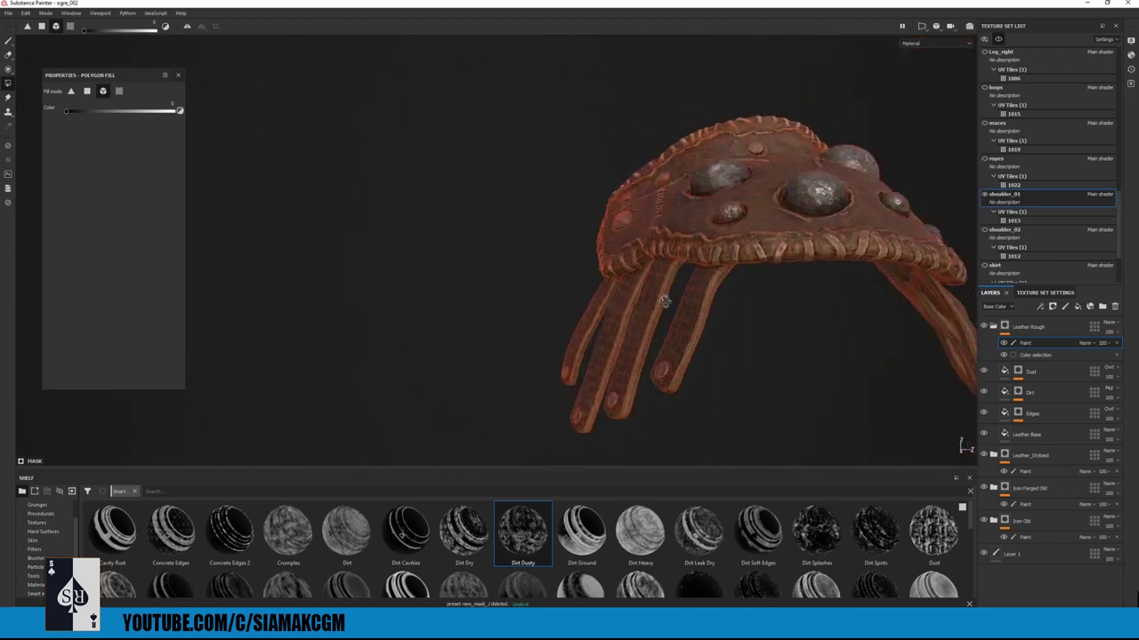
left_click_drag(762, 460, 557, 416, "alt")
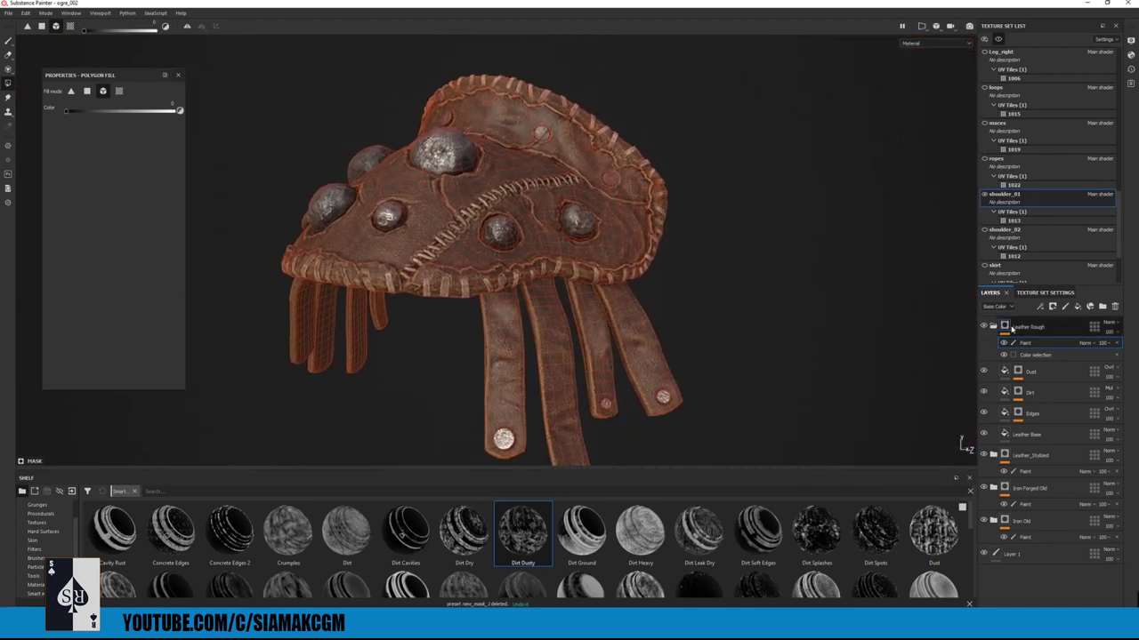
left_click(1034, 354)
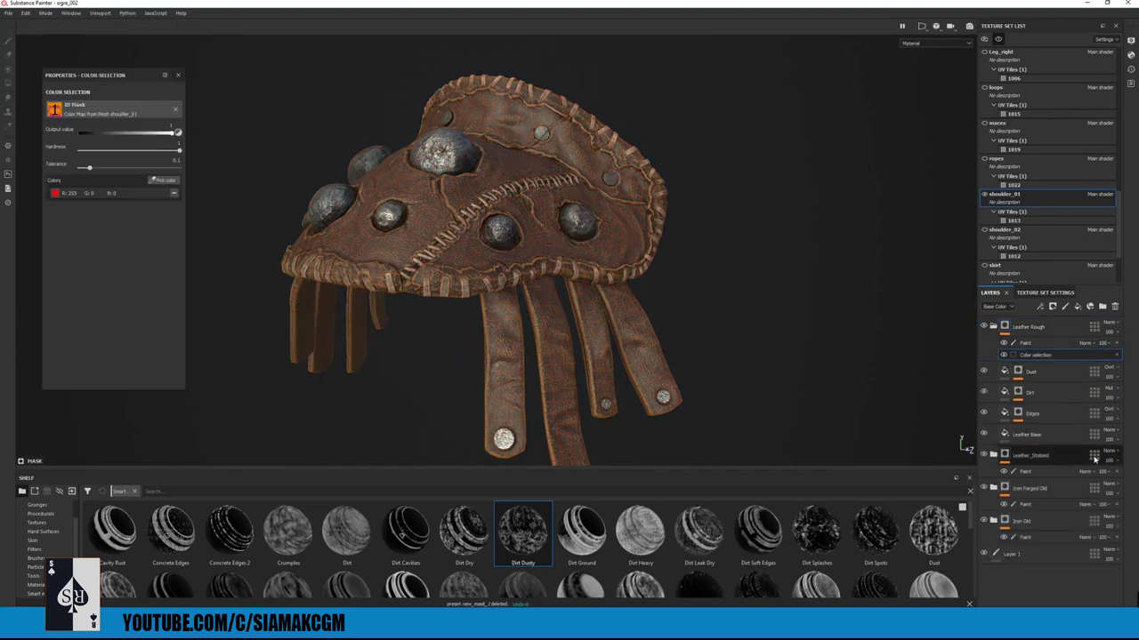
left_click(163, 180)
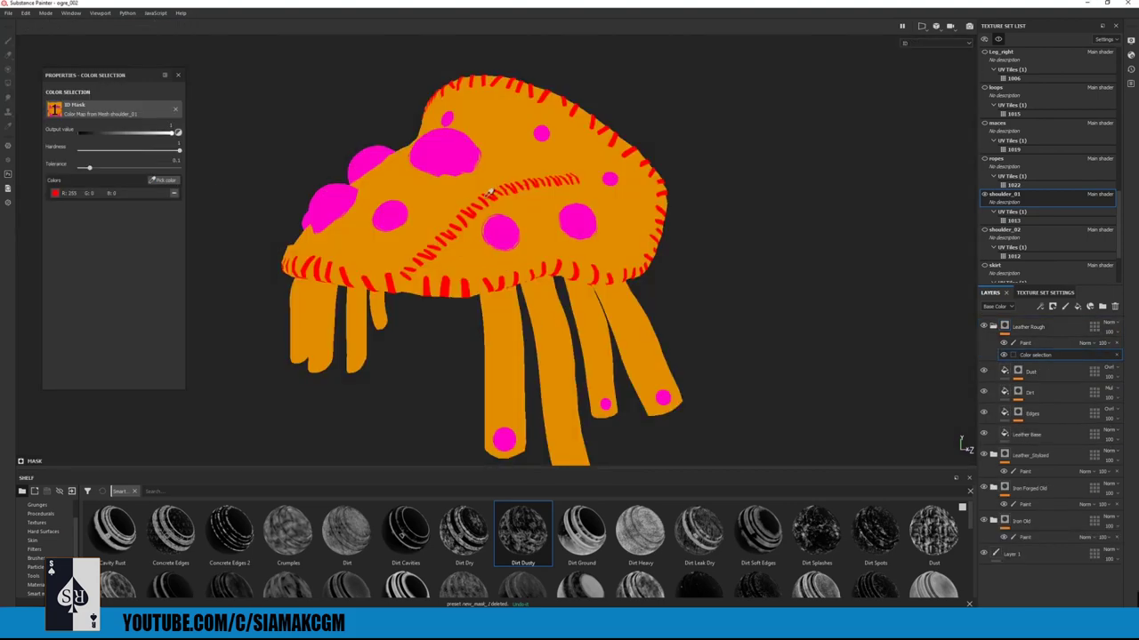
left_click(488, 192)
- Examine the stitching and studs on the shoulder piece and collapse the Leather Rough folder
right_click_drag(498, 187, 552, 222, "alt")
left_click_drag(551, 222, 167, 276, "alt")
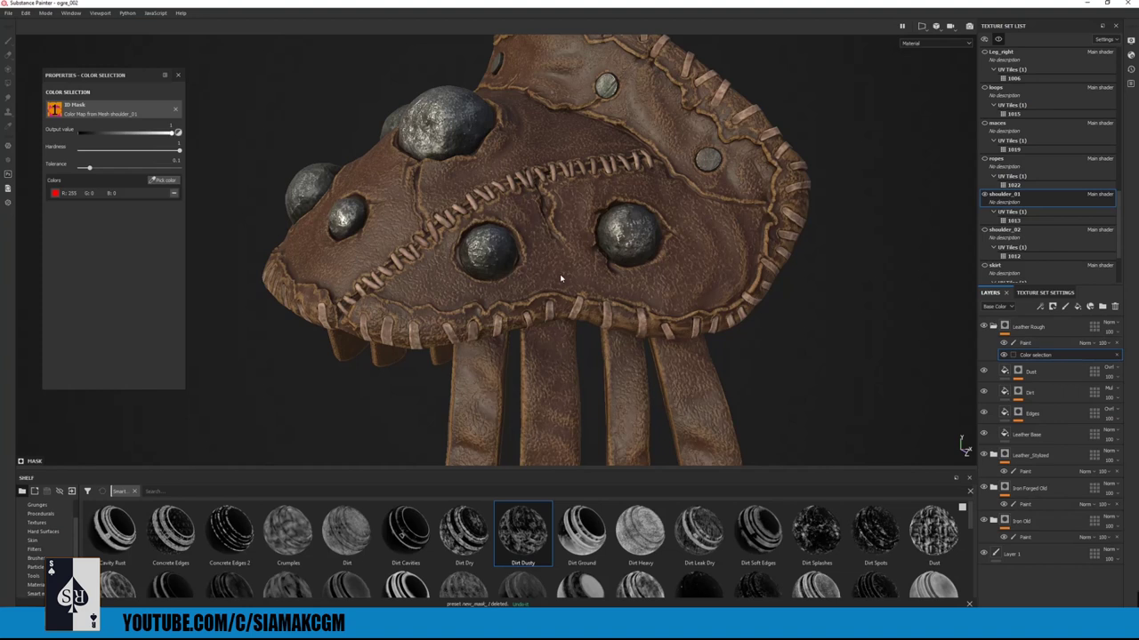
left_click_drag(629, 307, 605, 313, "alt")
right_click_drag(605, 313, 698, 214, "alt")
middle_click_drag(698, 213, 660, 286, "alt")
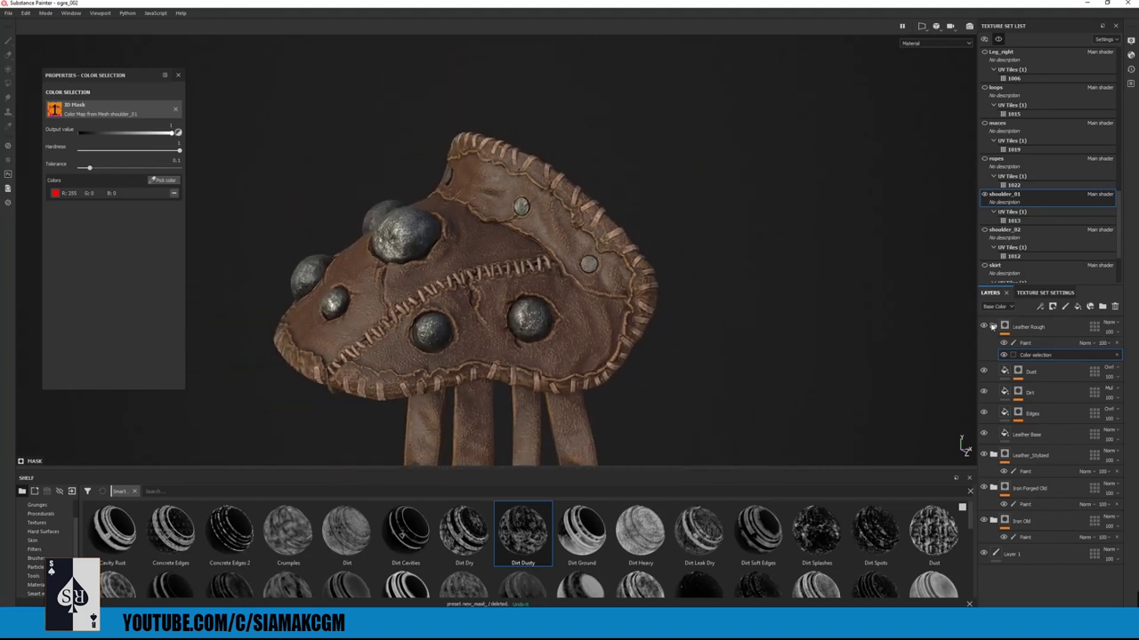
left_click(993, 328)
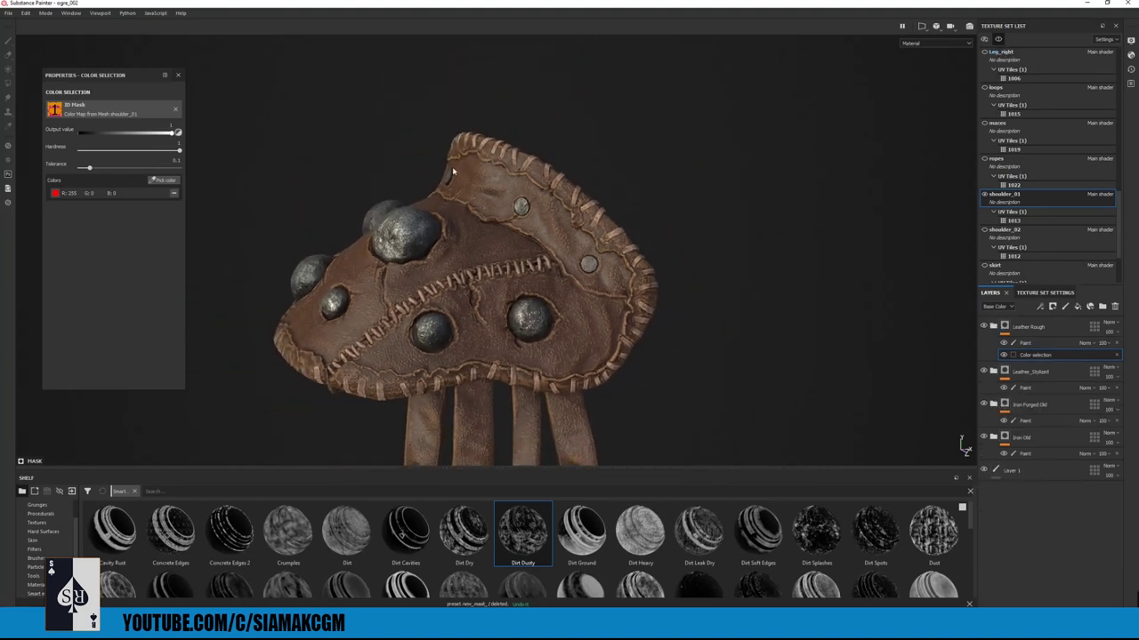
- Open the mesh map baking settings for shoulder_01, enable the ID map, and check the high definition mesh path
left_click(1046, 293)
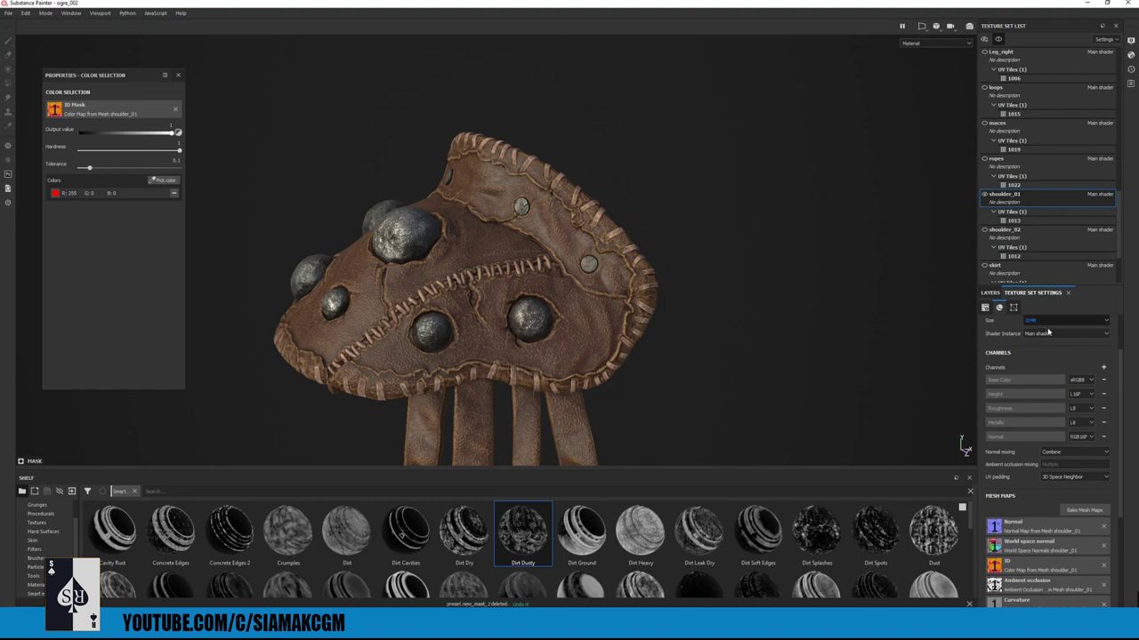
left_click(1083, 509)
left_click(443, 267)
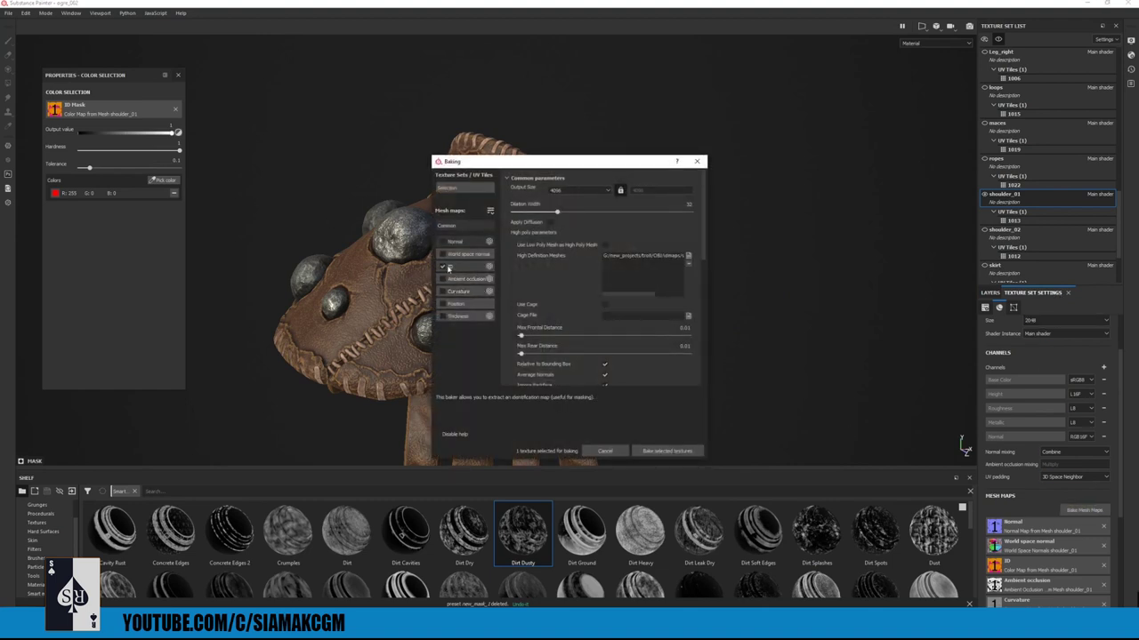
left_click_drag(647, 293, 686, 297)
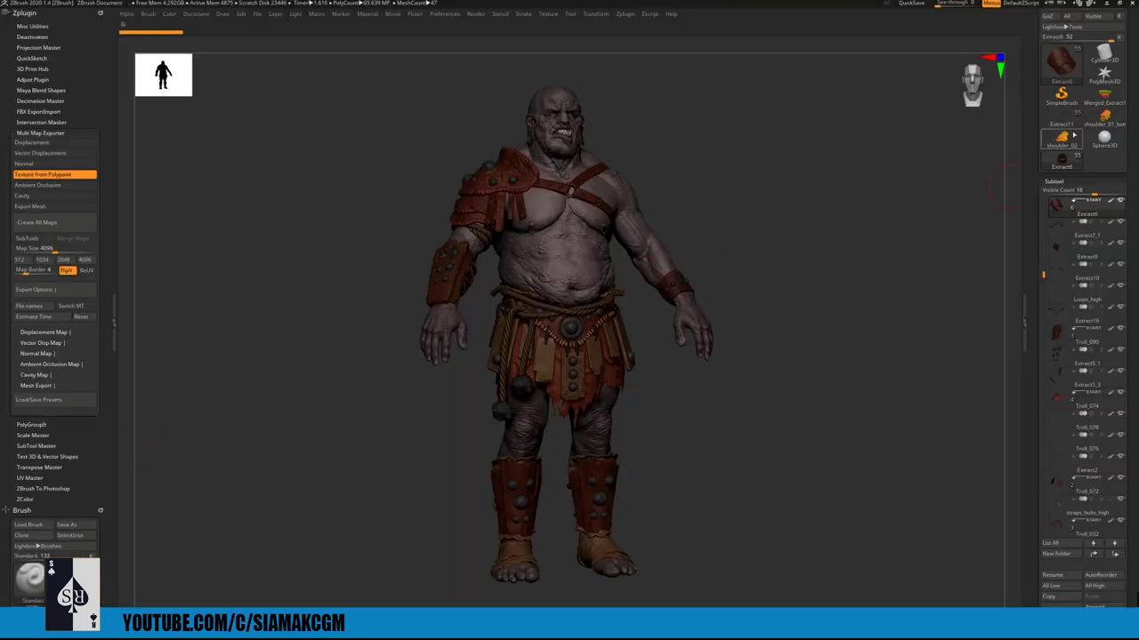
- Open the shoulder_01 high-poly tool in ZBrush, and return to the Baking window in Substance Painter
left_click(1103, 115)
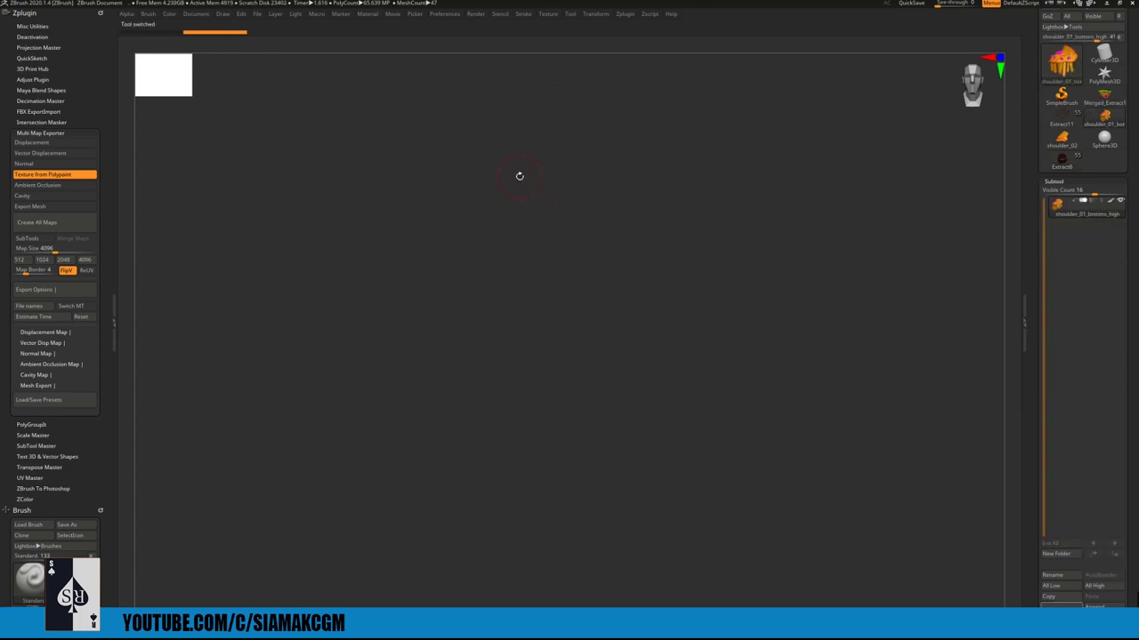
right_click_drag(533, 182, 514, 267)
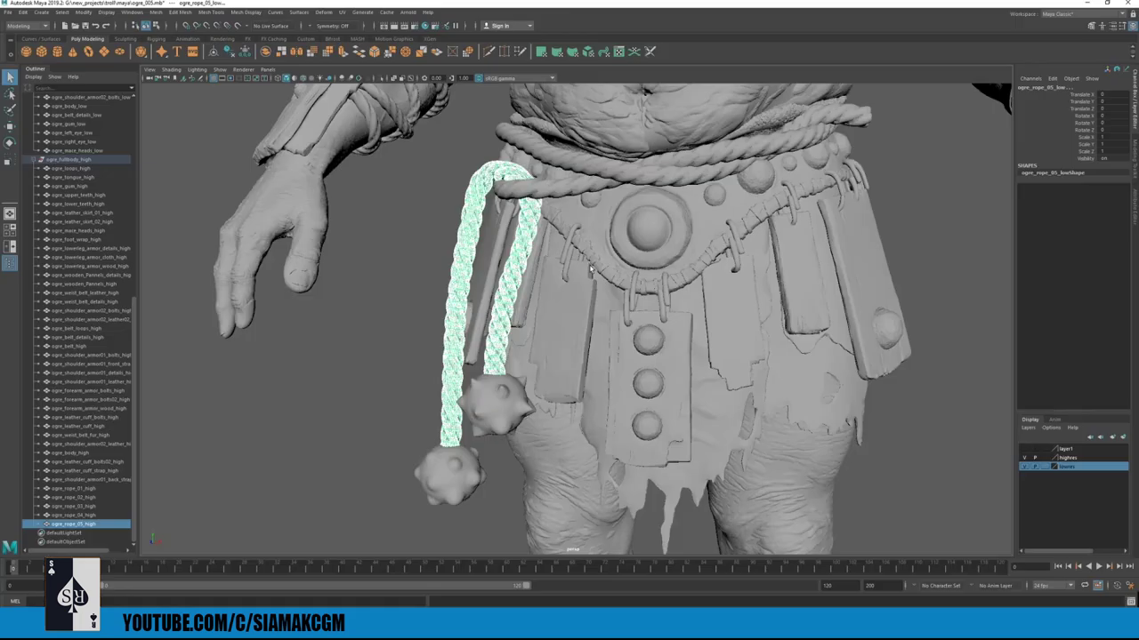
key("alt+Tab")
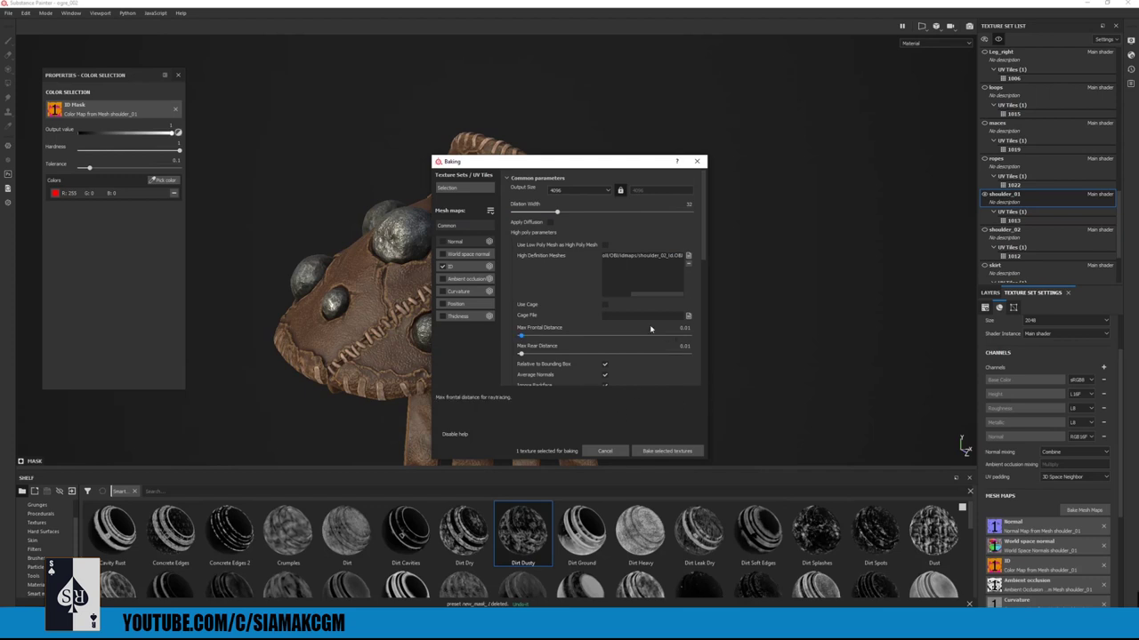
- Review the ID baker parameters with Vertex Color as the Color Source, and close the Baking window without baking
scroll(639, 327, "down", 5)
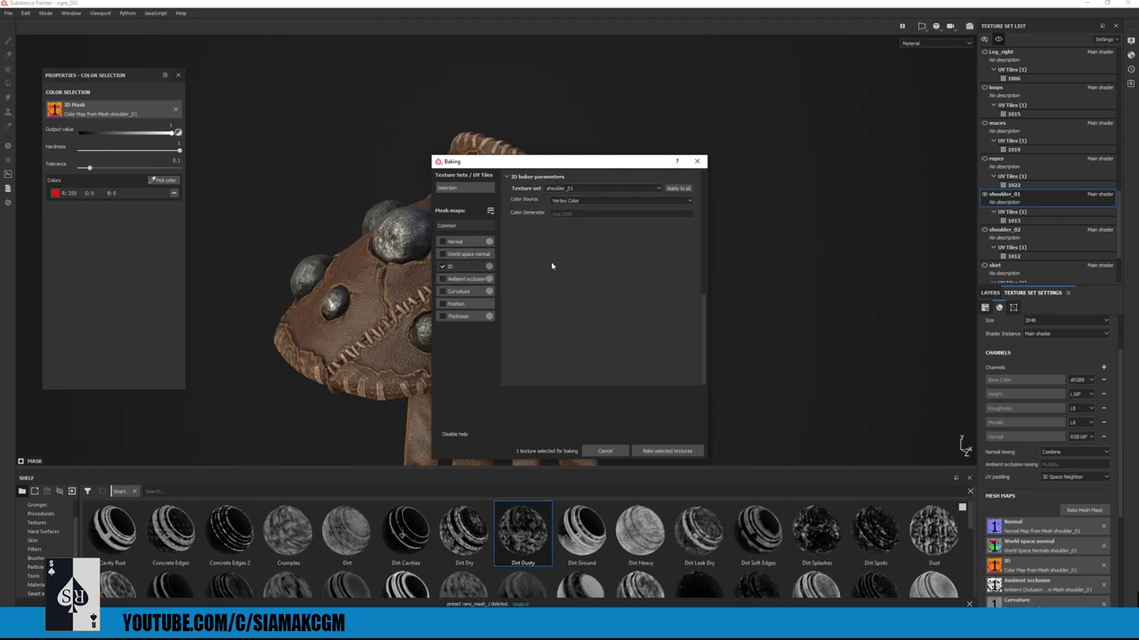
left_click(568, 255)
left_click(523, 259)
left_click(589, 255)
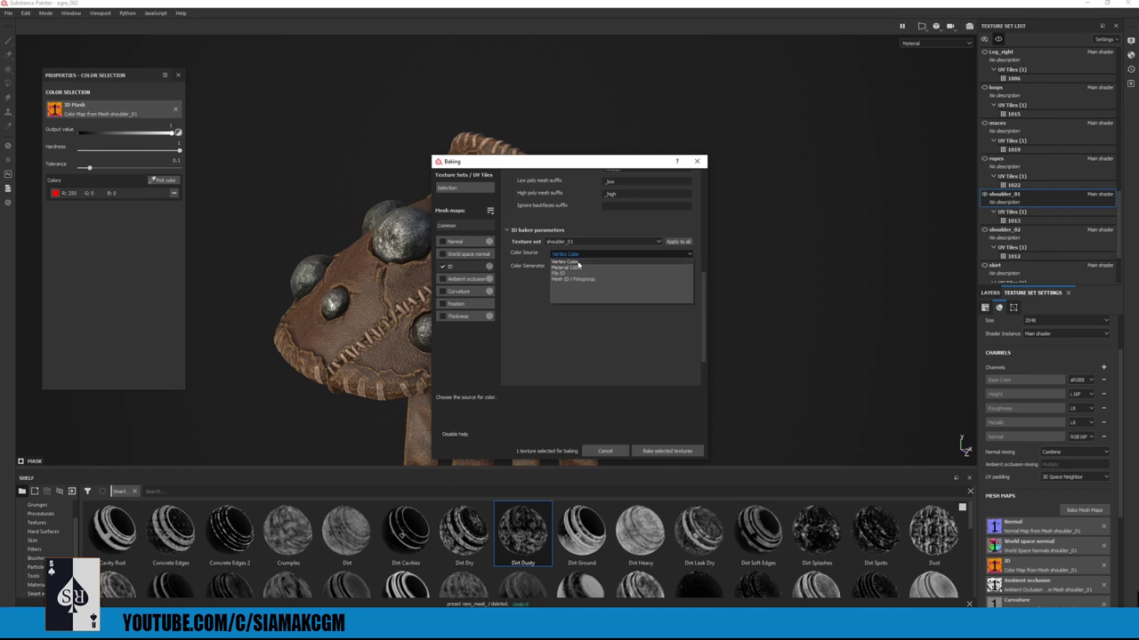
left_click(578, 263)
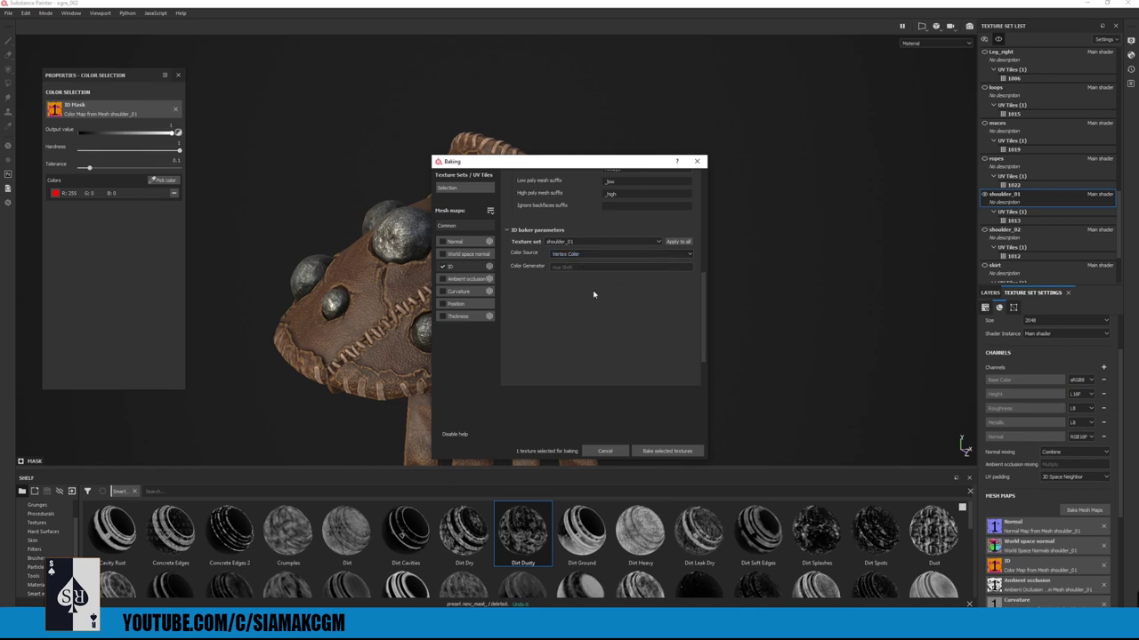
scroll(608, 356, "up", 3)
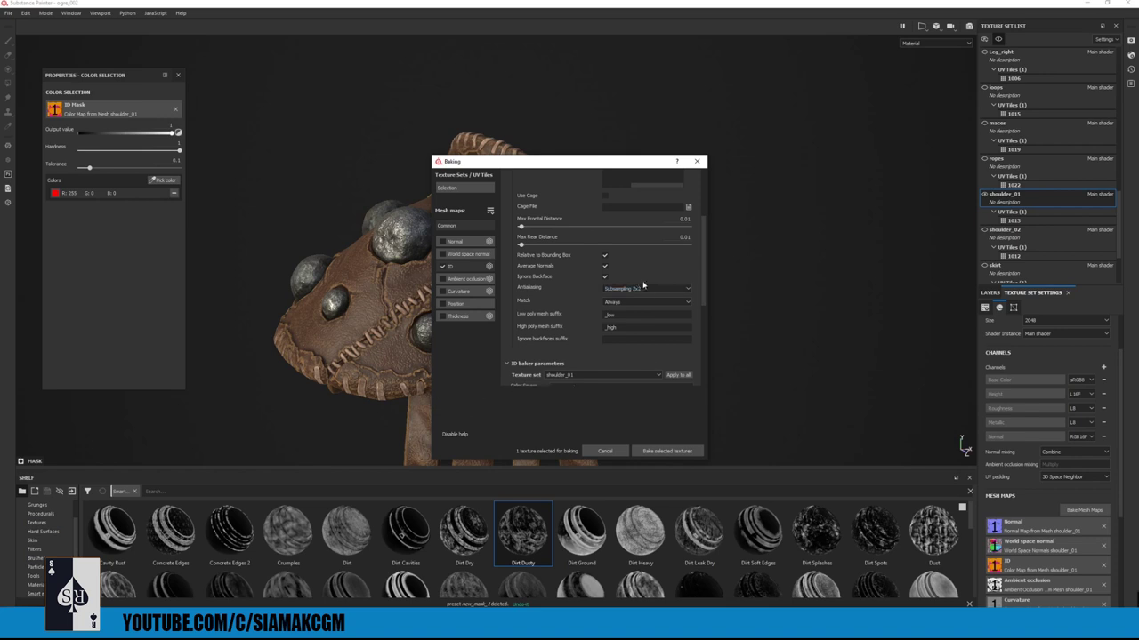
scroll(647, 263, "up", 5)
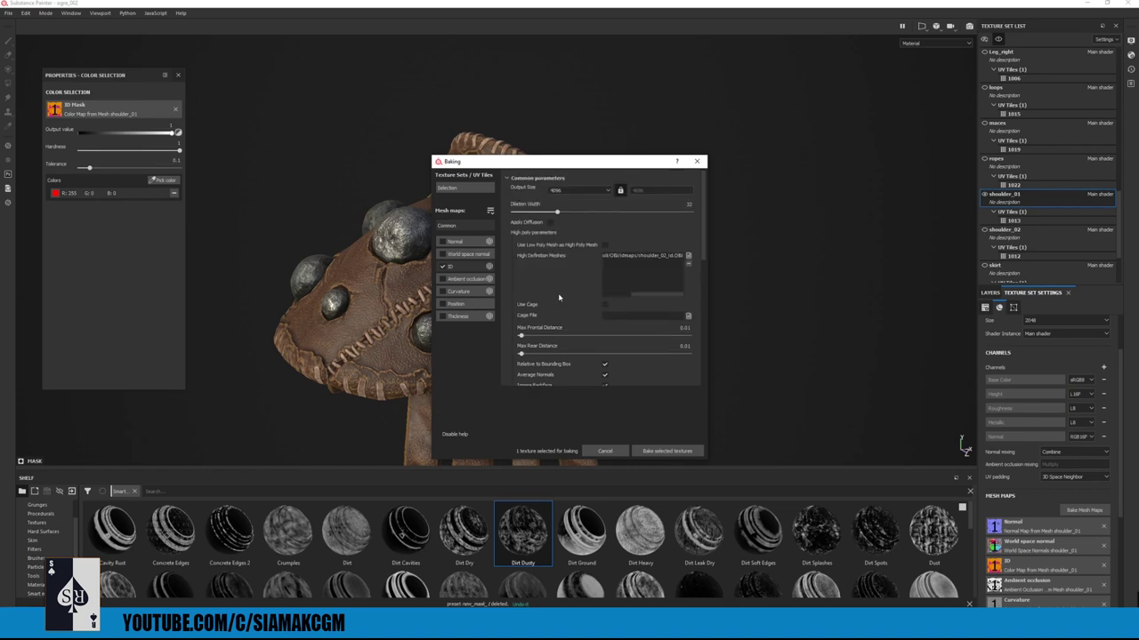
left_click(605, 450)
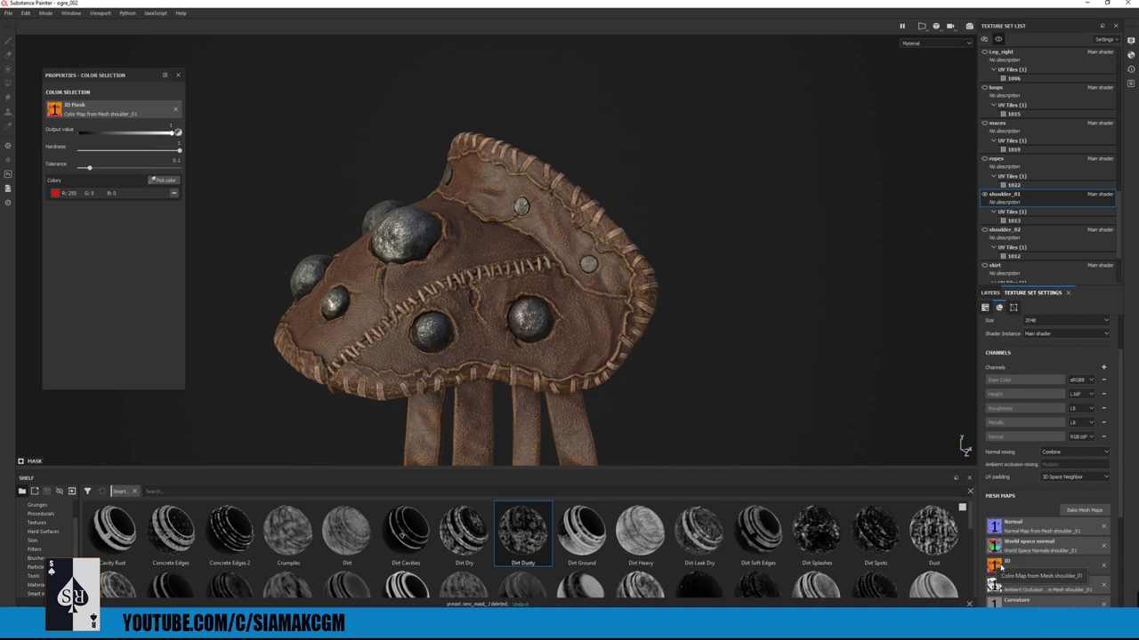
- Show all texture sets, frame the whole ogre, and return to the shoulder_01 layer stack
right_click_drag(790, 271, 776, 253, "alt")
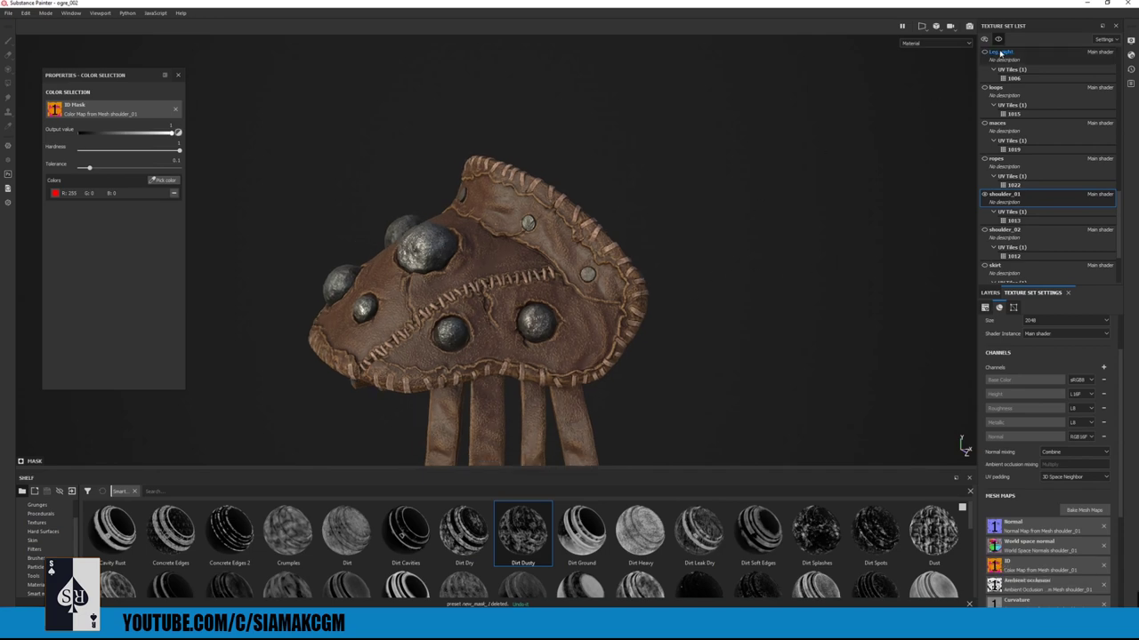
left_click(985, 40)
left_click(992, 51)
right_click_drag(772, 180, 683, 252, "alt")
left_click_drag(683, 253, 641, 260, "alt")
middle_click_drag(675, 276, 600, 177, "alt")
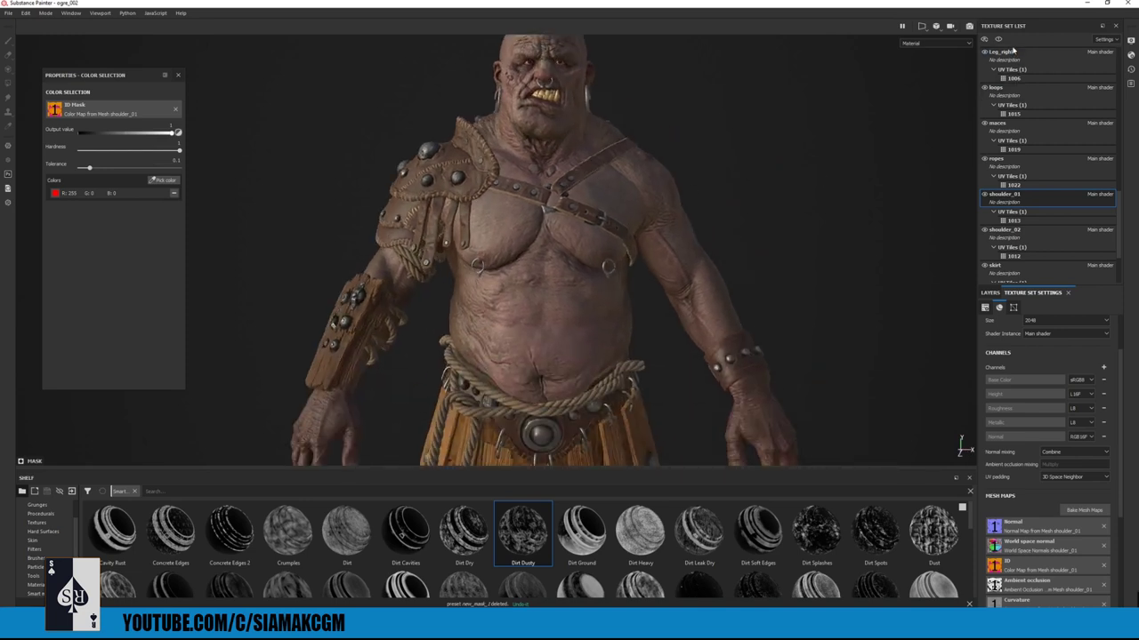
left_click(989, 293)
scroll(407, 318, "down", 3)
middle_click_drag(470, 342, 457, 242, "alt")
right_click_drag(468, 240, 448, 234, "alt")
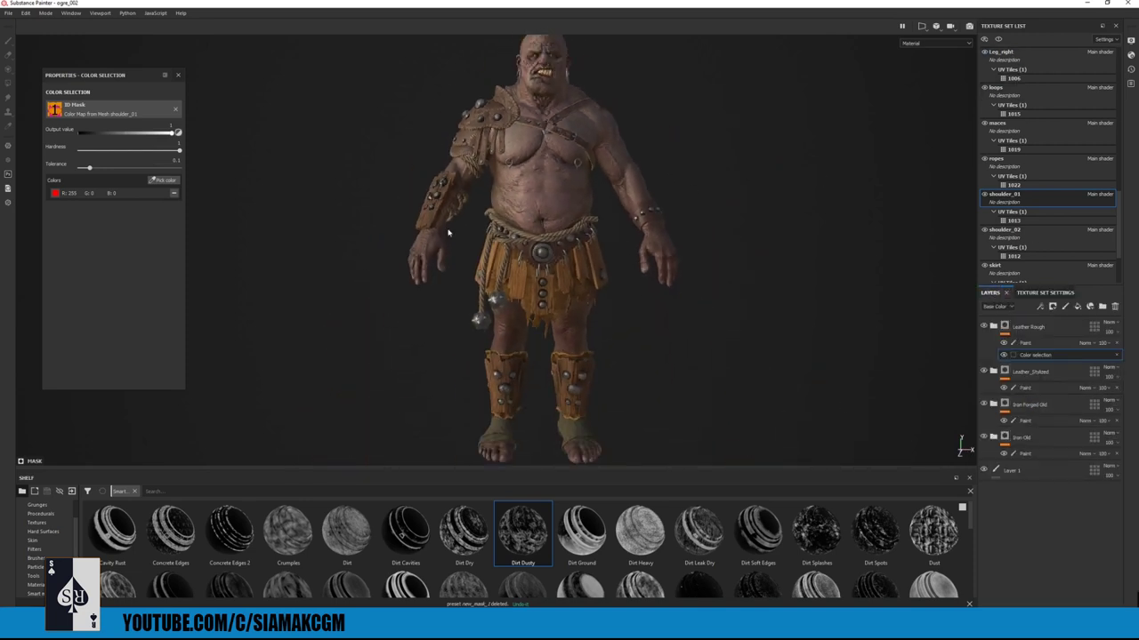
- Examine the full ogre from several angles with the interface panels hidden, and restore the panels
key("Tab")
left_click_drag(539, 242, 580, 253, "alt")
middle_click_drag(614, 225, 539, 234, "alt")
left_click_drag(538, 233, 622, 222, "alt")
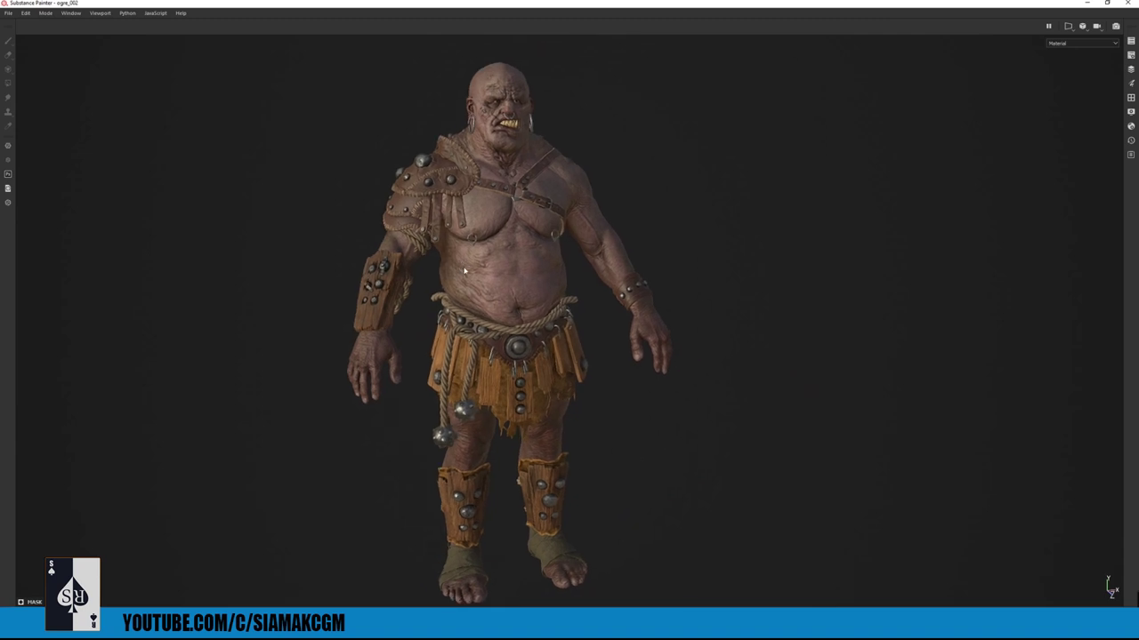
key("Tab")
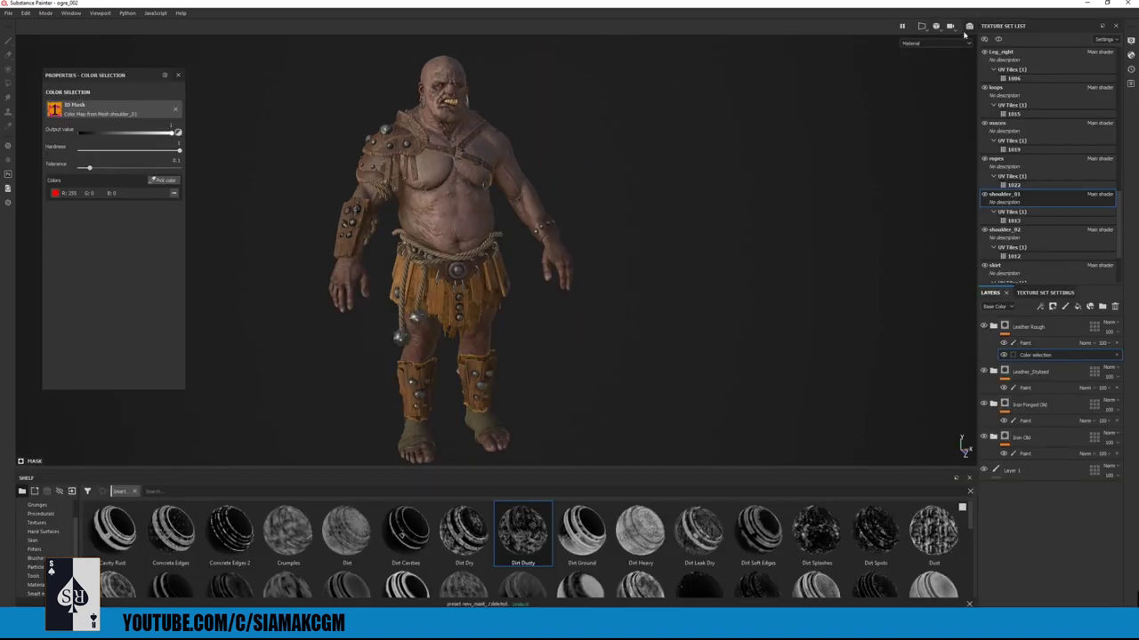
- Render the ogre in Iray and change the environment map to Bonifacio Street
left_click(969, 26)
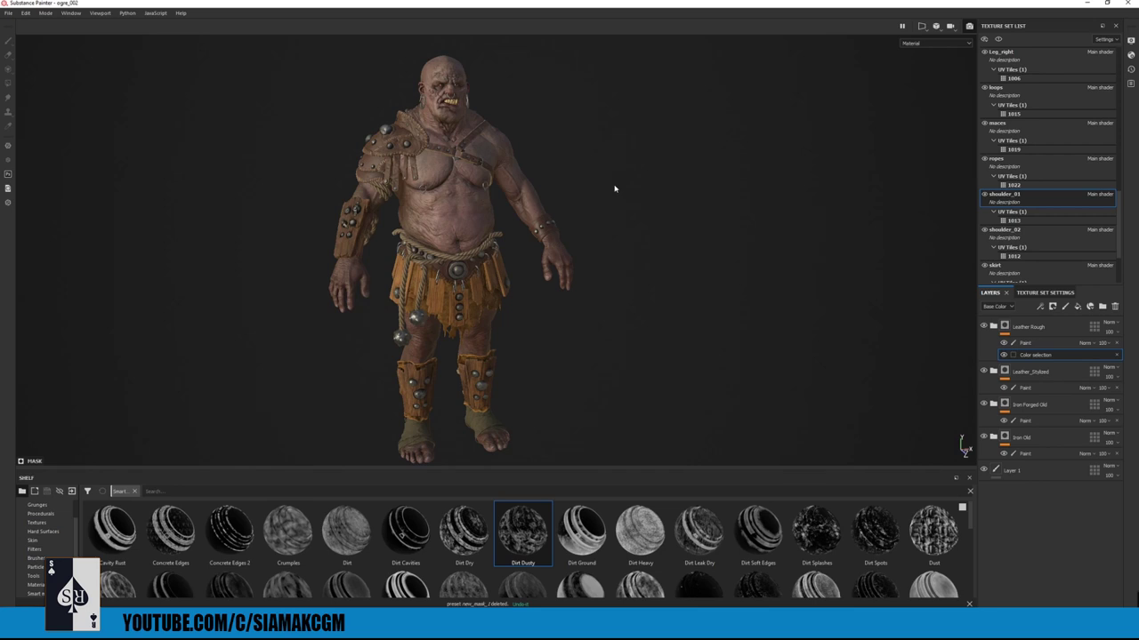
key("F10")
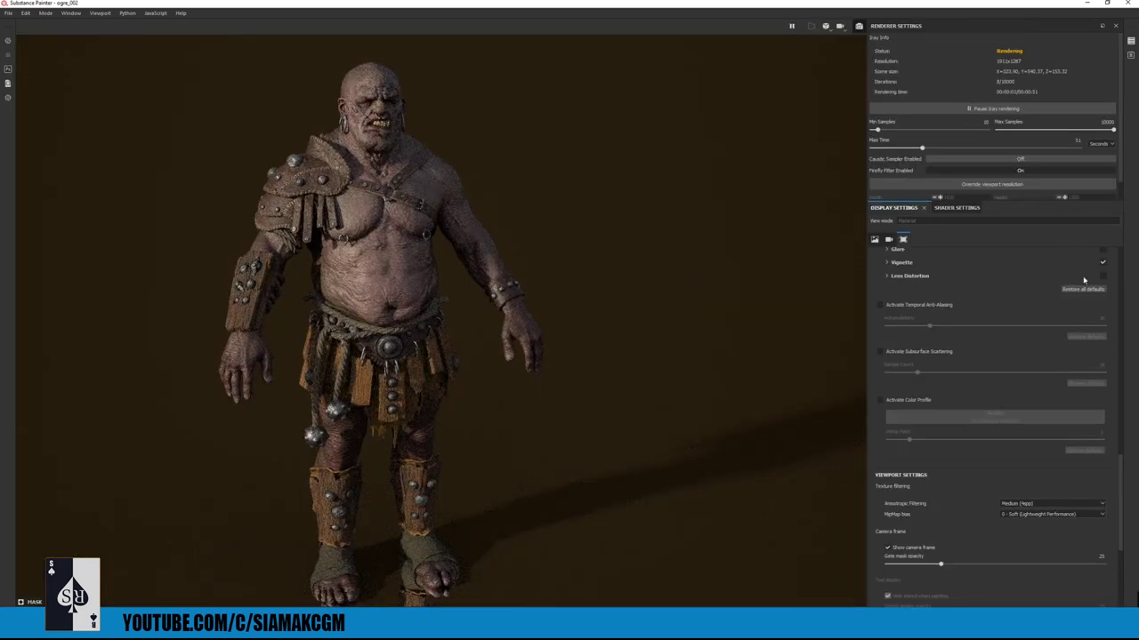
scroll(1083, 281, "up", 5)
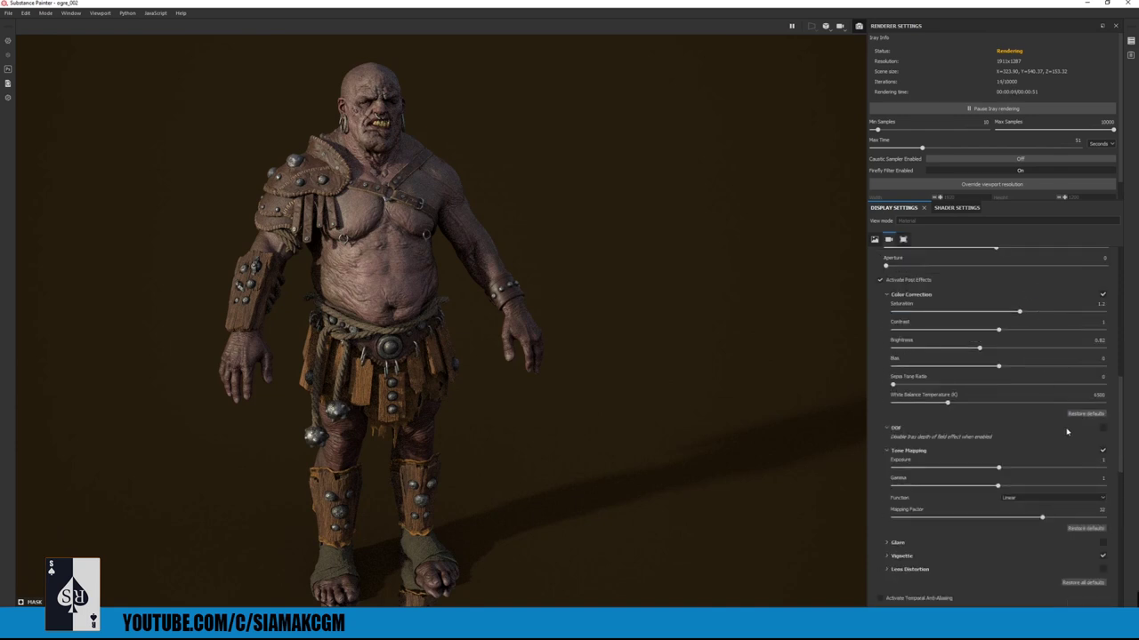
scroll(1066, 432, "up", 6)
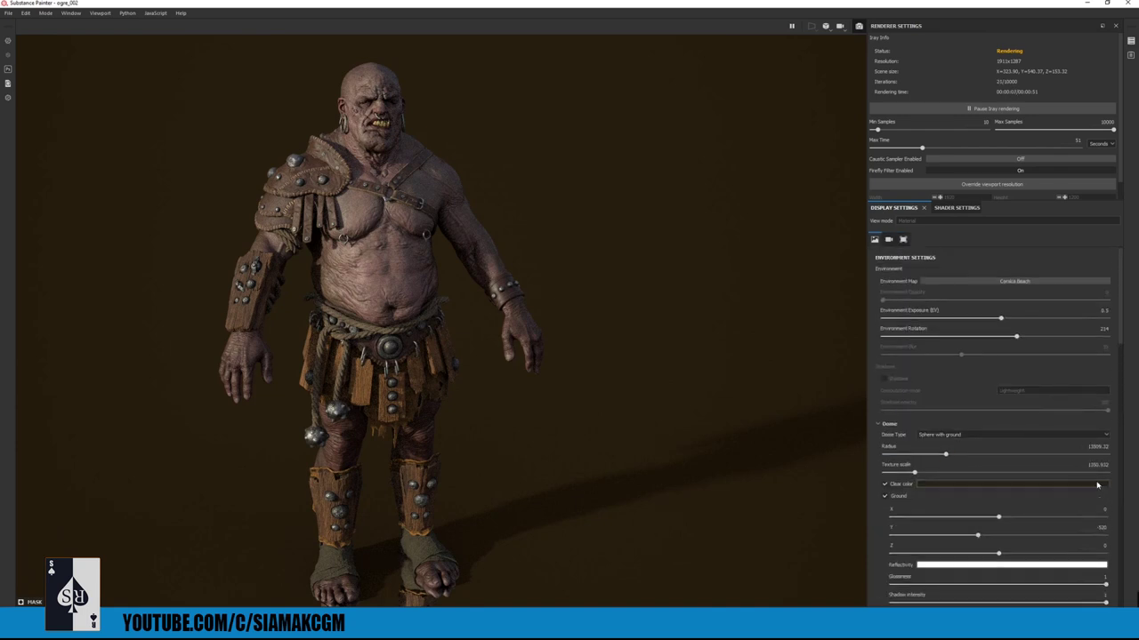
left_click(1032, 283)
left_click(1069, 309)
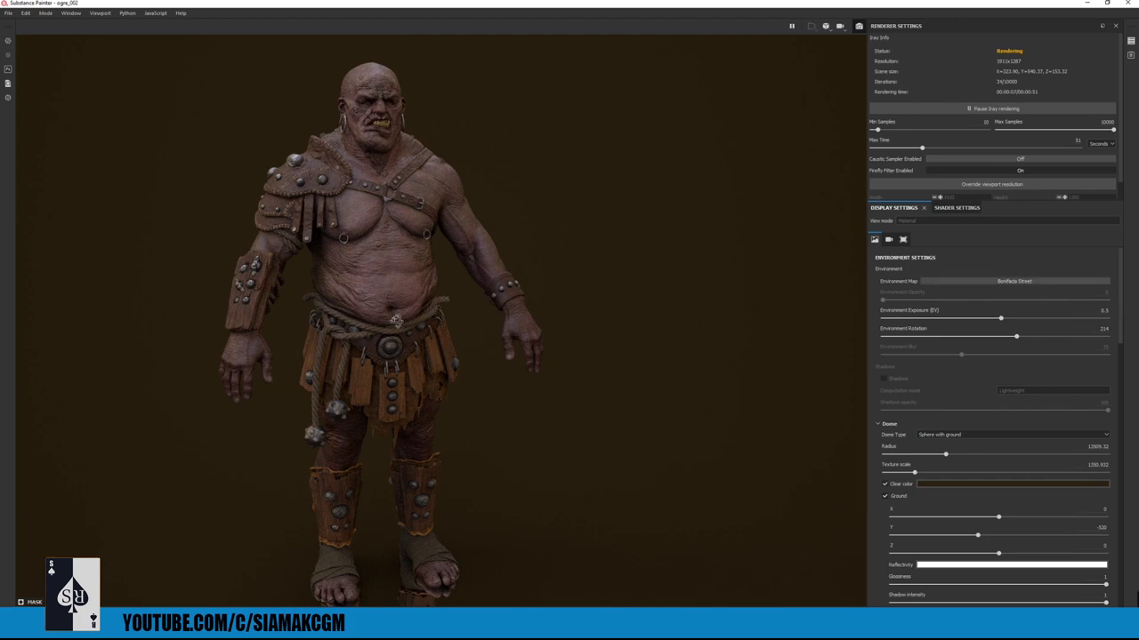
- Examine close-up Iray renders of the ogre's wooden forearm guard, torso and shoulder armour
left_click_drag(418, 320, 424, 326, "alt")
right_click_drag(289, 300, 618, 565, "alt")
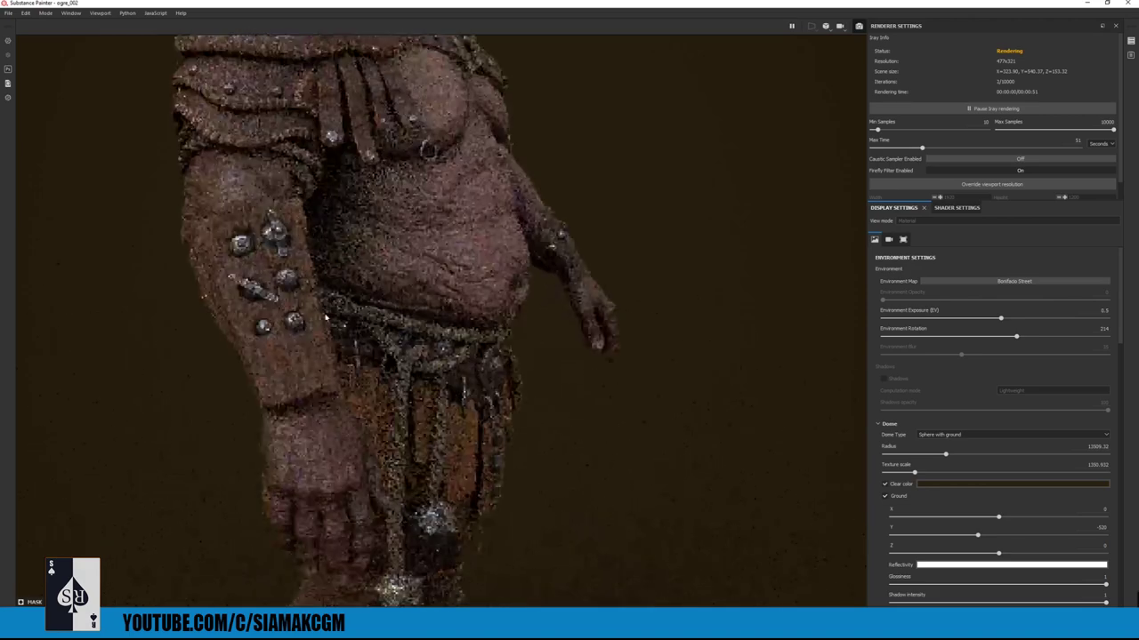
scroll(328, 397, "up", 2)
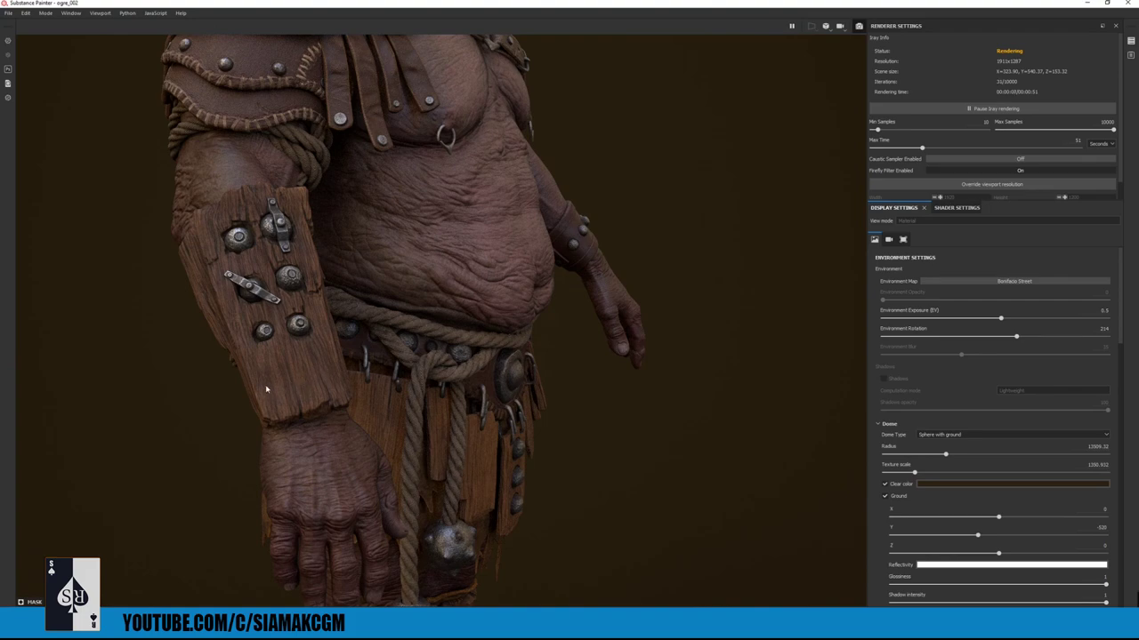
left_click_drag(189, 333, 380, 327, "alt")
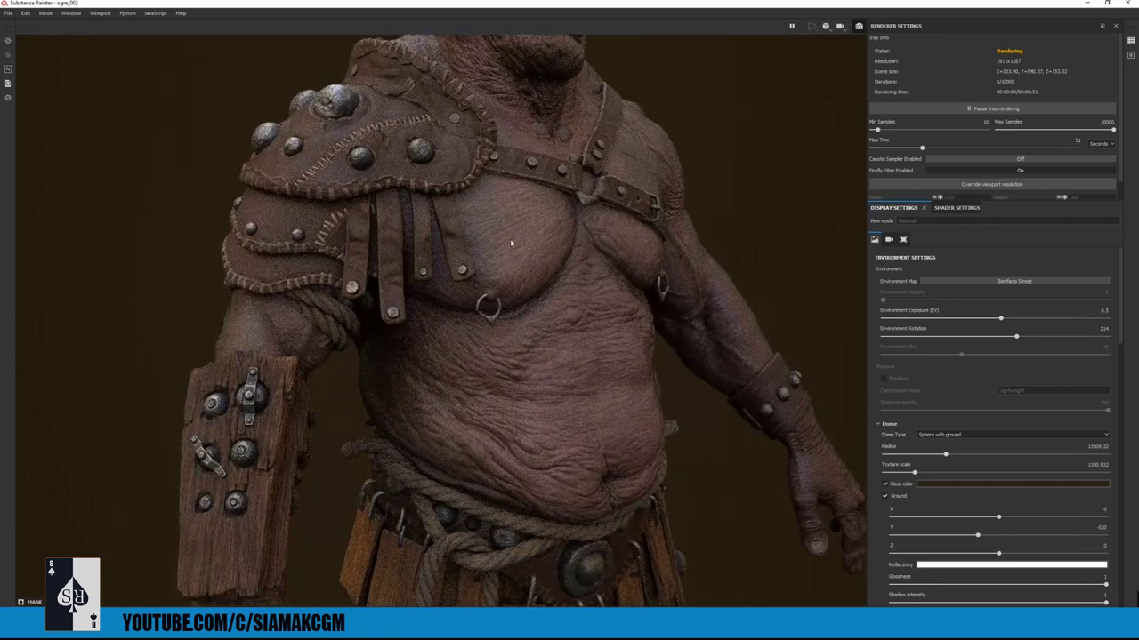
- Examine close-up Iray renders of the ogre's chest straps and face
middle_click_drag(479, 325, 368, 429, "alt")
left_click_drag(374, 228, 478, 224, "alt")
right_click_drag(648, 432, 659, 210, "alt")
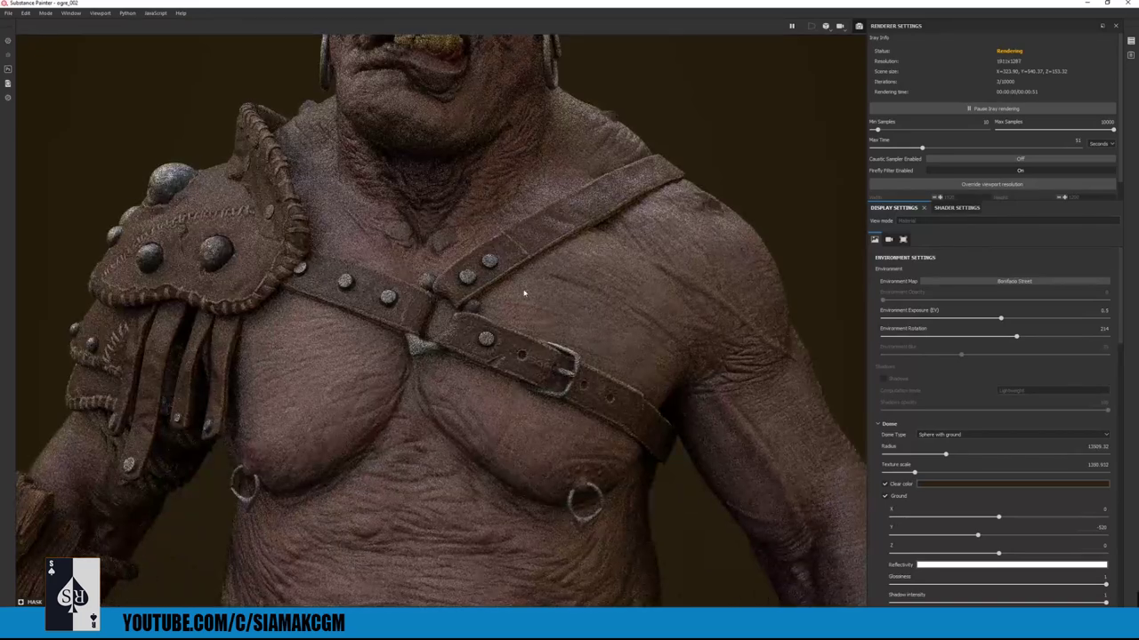
middle_click_drag(560, 202, 544, 408, "alt")
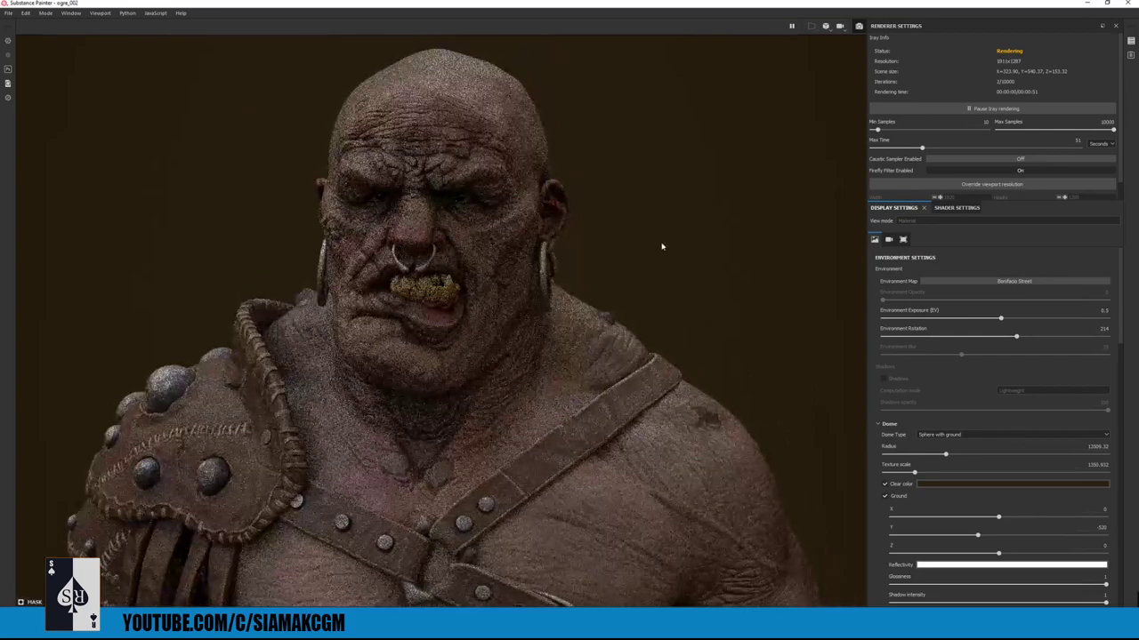
left_click_drag(502, 219, 620, 239, "alt")
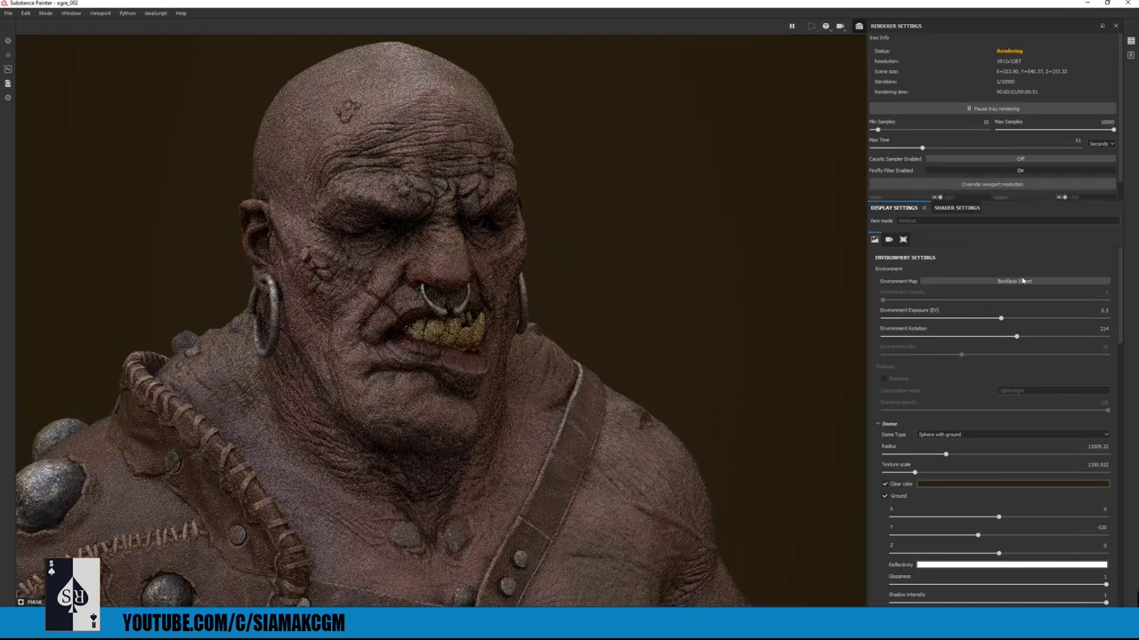
- Change the environment map to Gdansk Shipyard Buildings and rotate the environment to 246
left_click(1021, 282)
left_click(1074, 335)
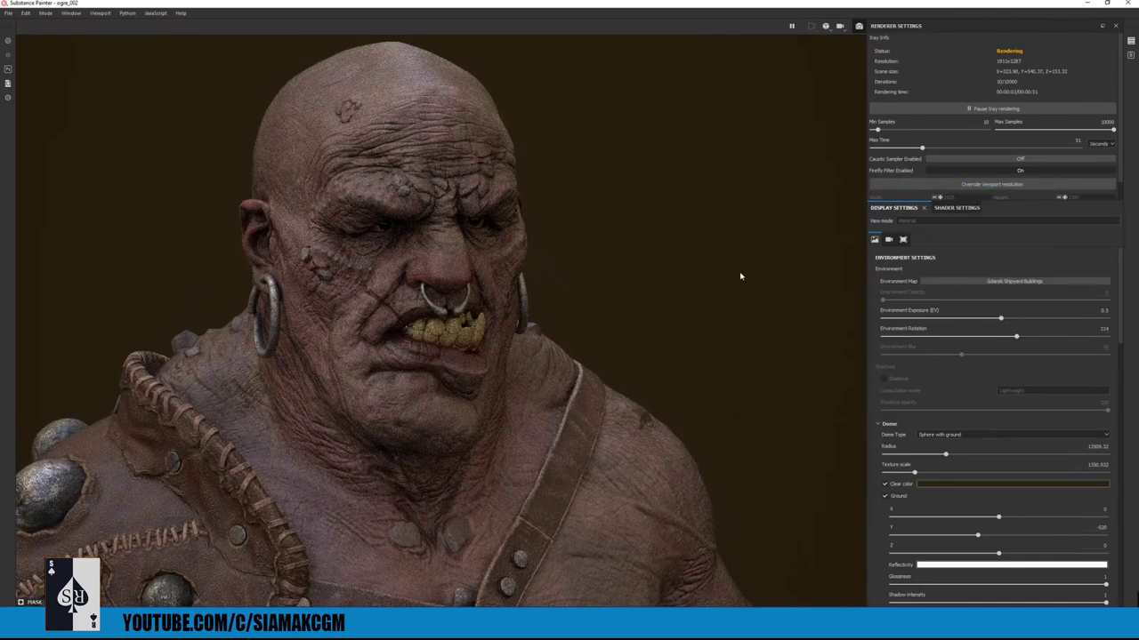
mouse_move(441, 336)
right_mouse_down("shift")
mouse_move(469, 329)
mouse_move(409, 333)
mouse_move(437, 336)
right_mouse_up("shift")
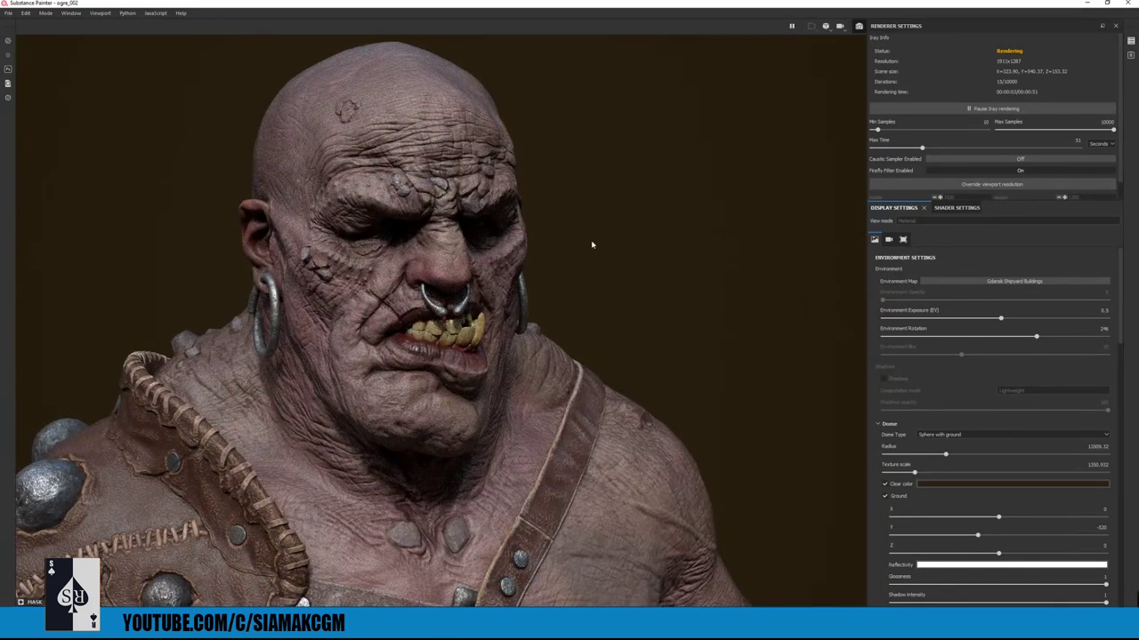
mouse_move(620, 247)
left_mouse_down("alt")
mouse_move(499, 241)
mouse_move(603, 257)
left_mouse_up("alt")
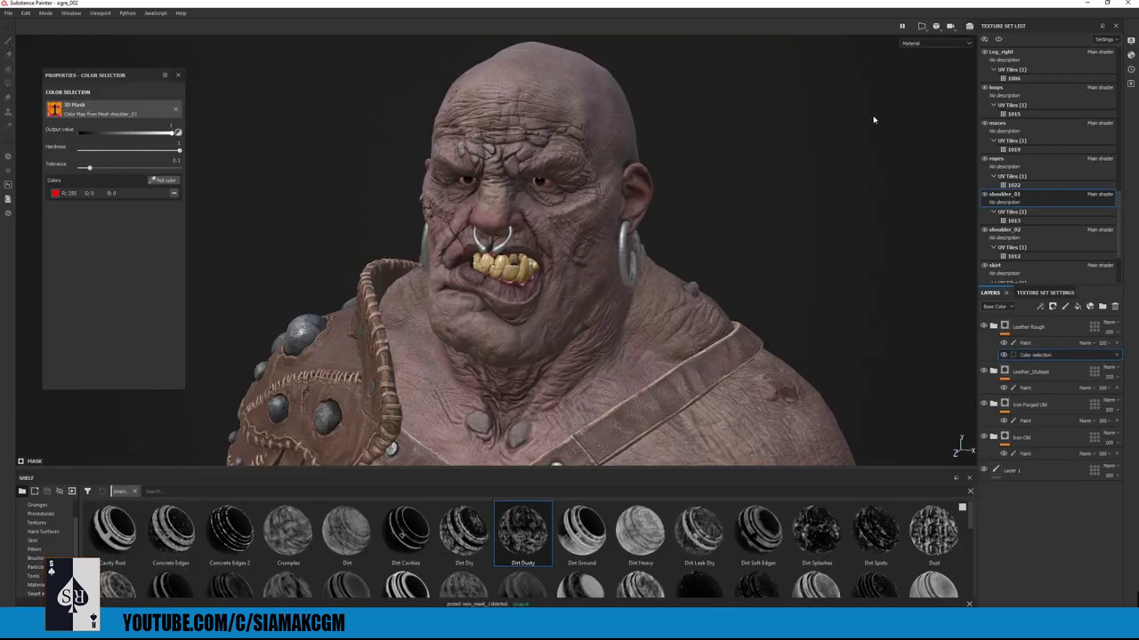
- Return to the painting view, display only the base color, and examine the ogre's face in profile
left_click_drag(658, 267, 671, 246, "alt")
left_click(959, 43)
left_click(937, 70)
left_click_drag(485, 191, 719, 221, "alt")
right_click_drag(614, 238, 648, 247, "alt")
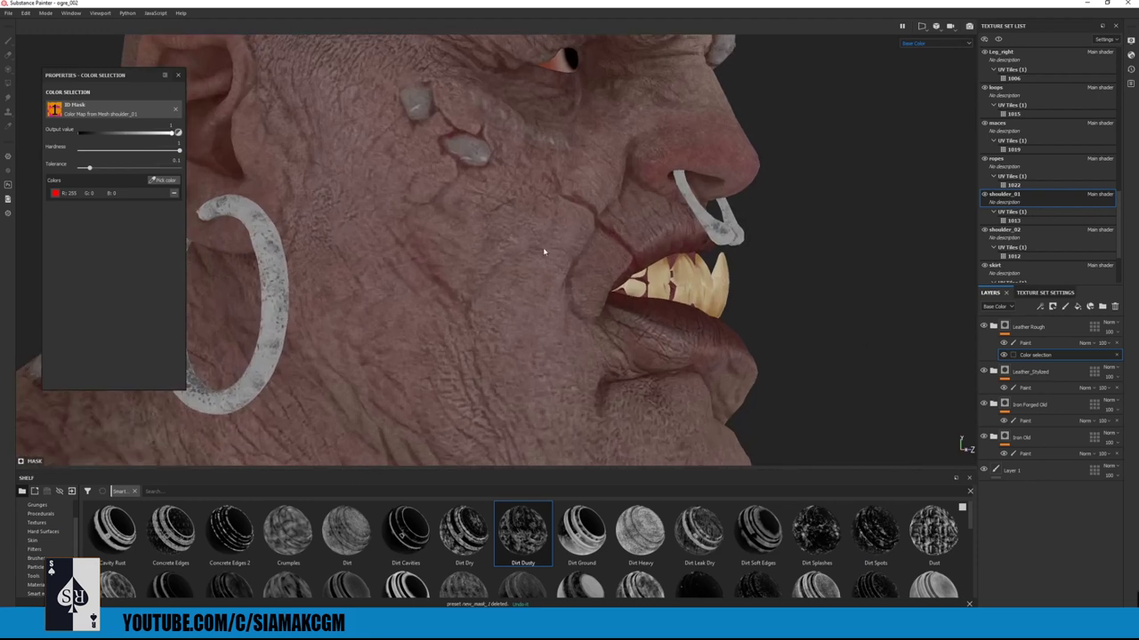
left_click_drag(540, 252, 499, 248, "alt")
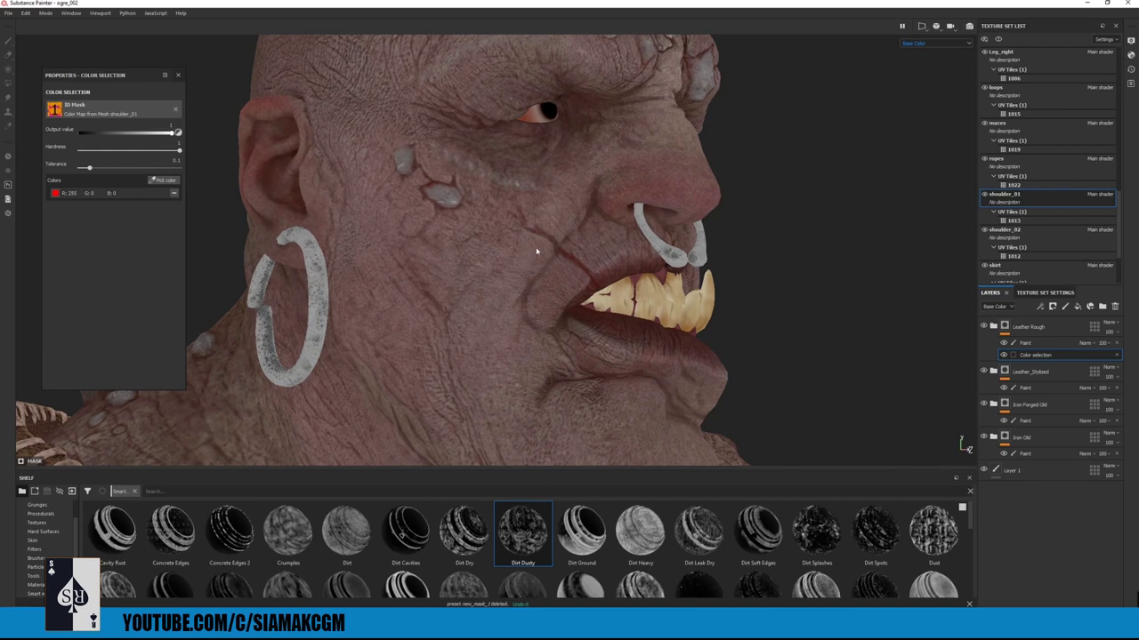
left_click_drag(585, 256, 554, 257, "alt")
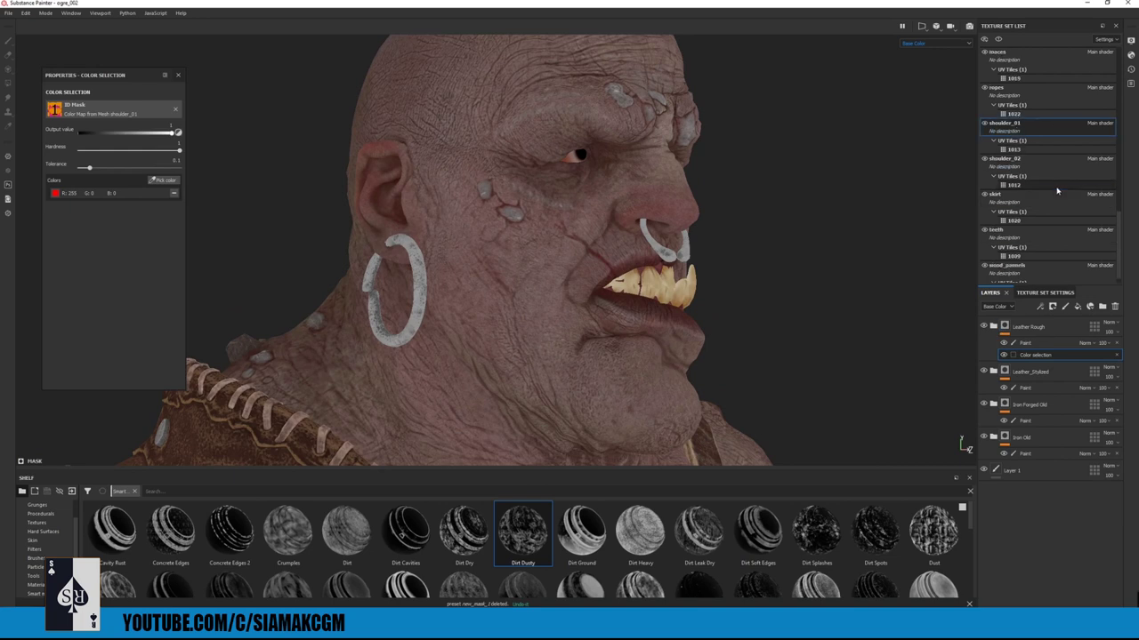
- Select the head texture set and look through its layer stack
scroll(1070, 191, "down", 2)
scroll(1037, 242, "up", 4)
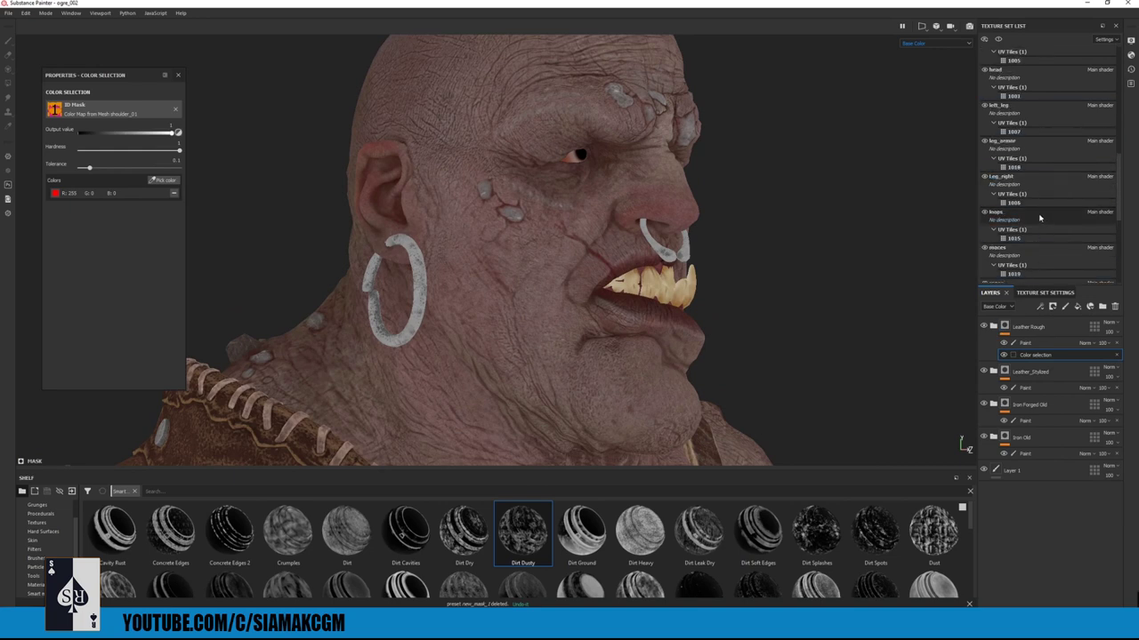
scroll(1030, 169, "up", 2)
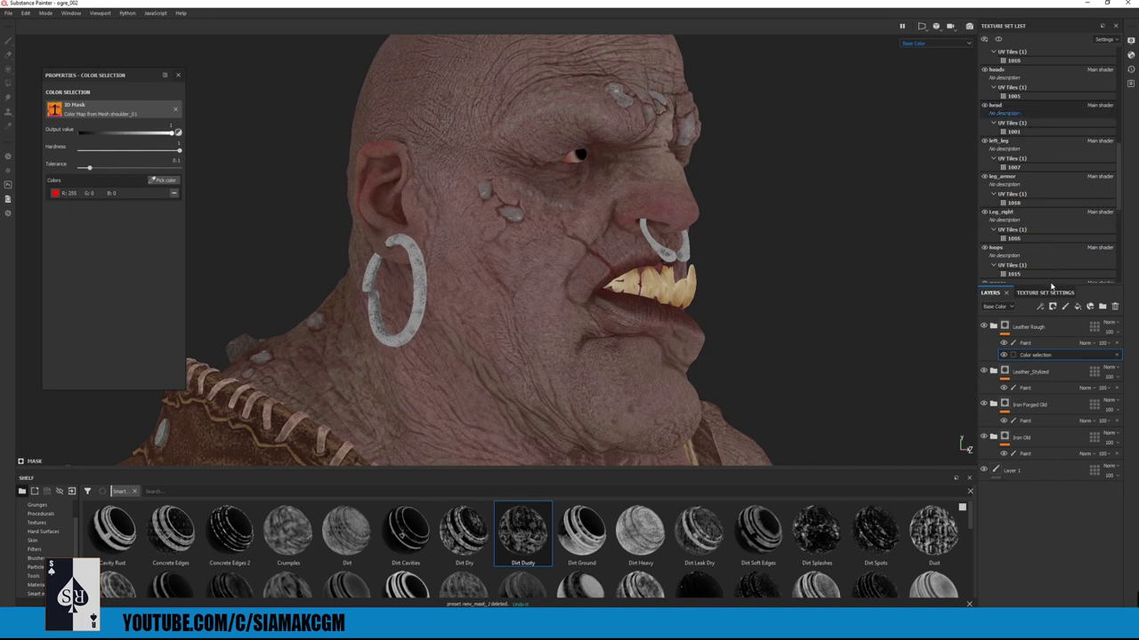
scroll(1079, 494, "up", 3)
scroll(1004, 416, "down", 6)
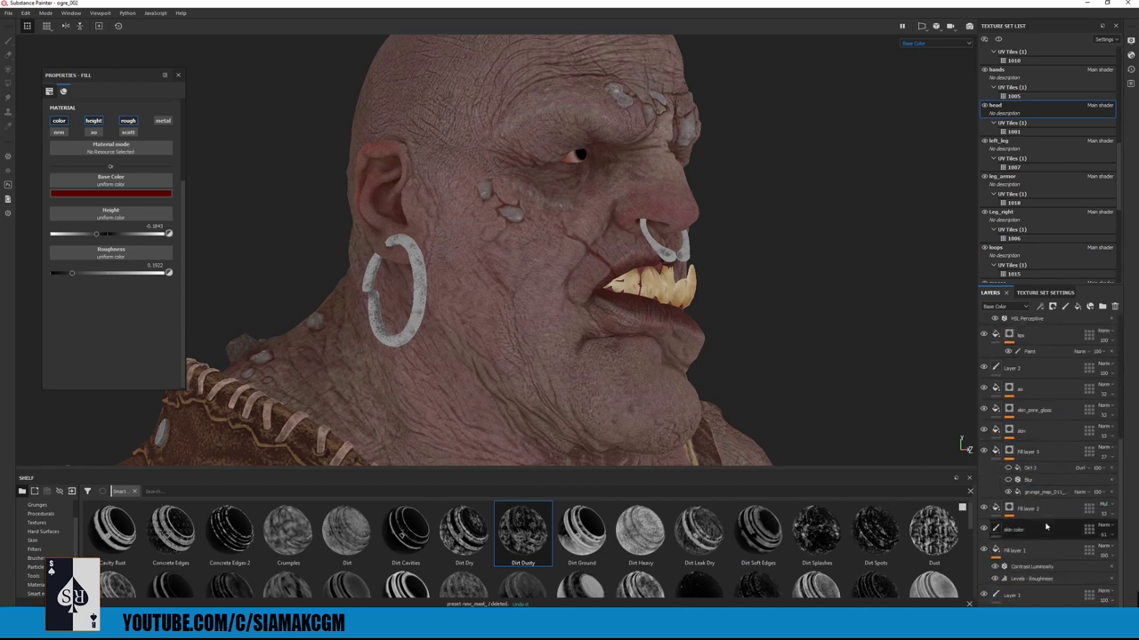
- Hide the head's upper HSL Perceptive layer to compare the skin color, and show it again
scroll(1045, 527, "up", 5)
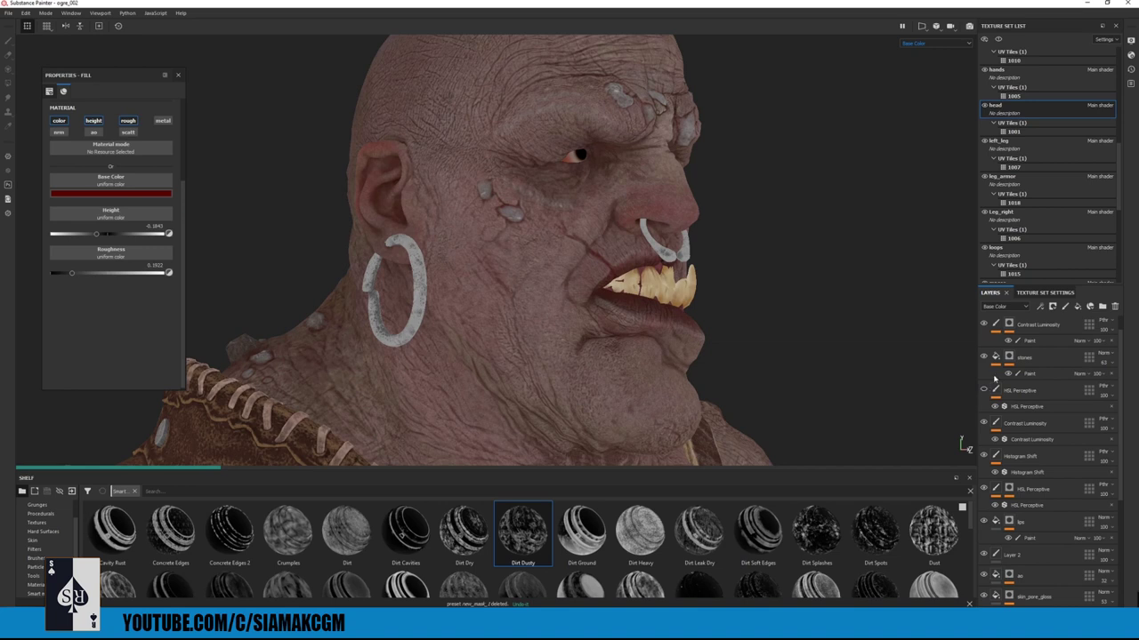
left_click(1030, 341)
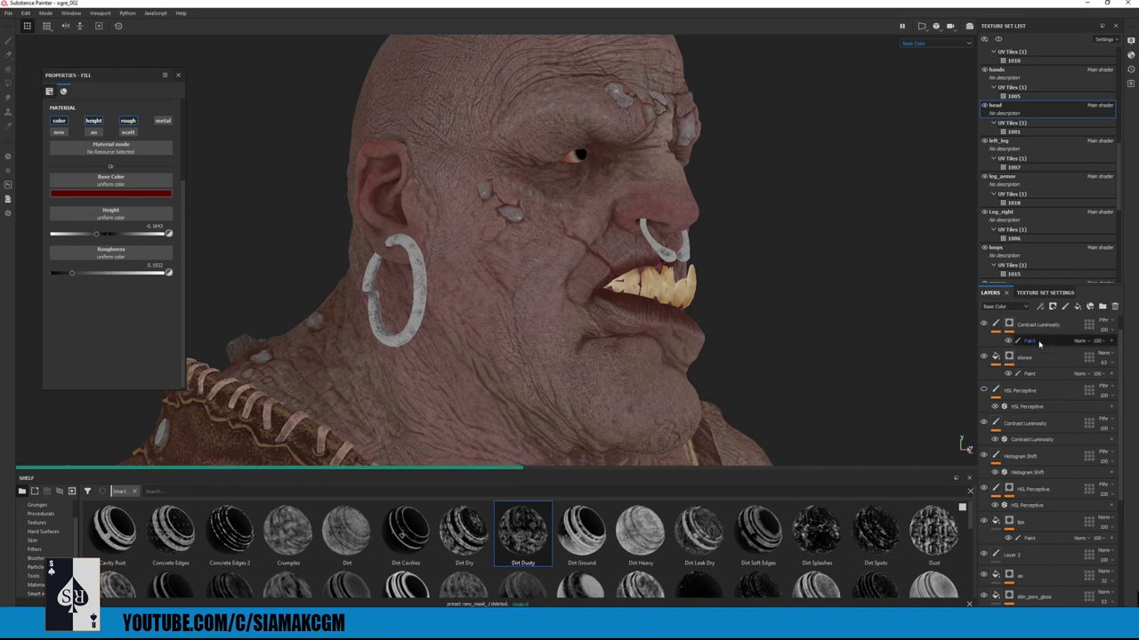
left_click(1023, 326)
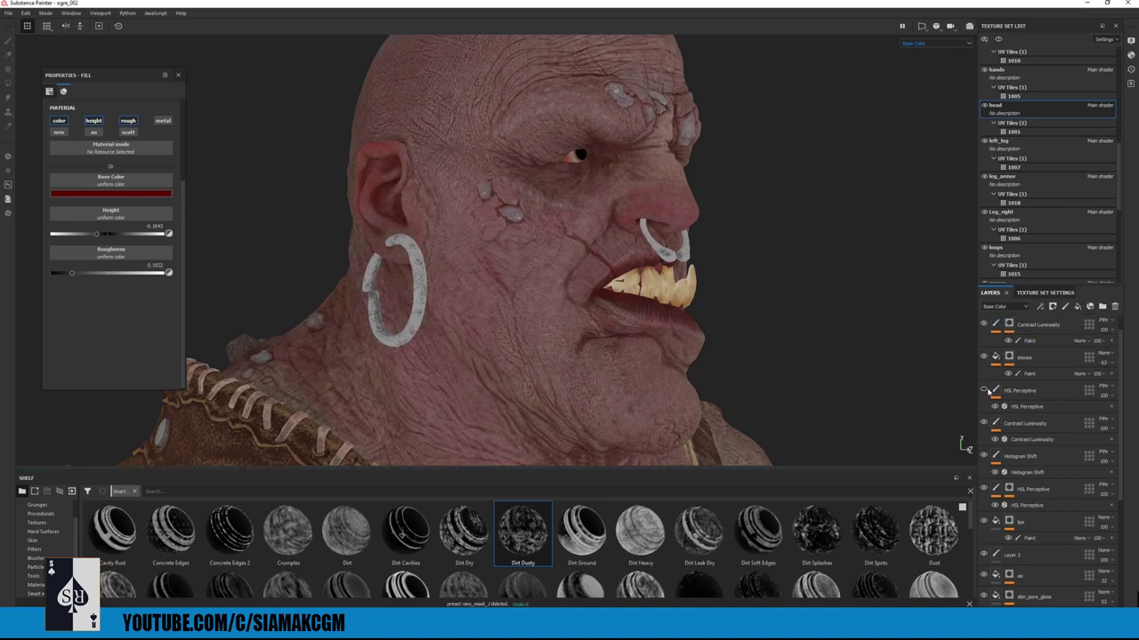
left_click_drag(863, 397, 628, 236, "alt")
- Show the Filters category in the shelf with small thumbnails
scroll(51, 534, "down", 3)
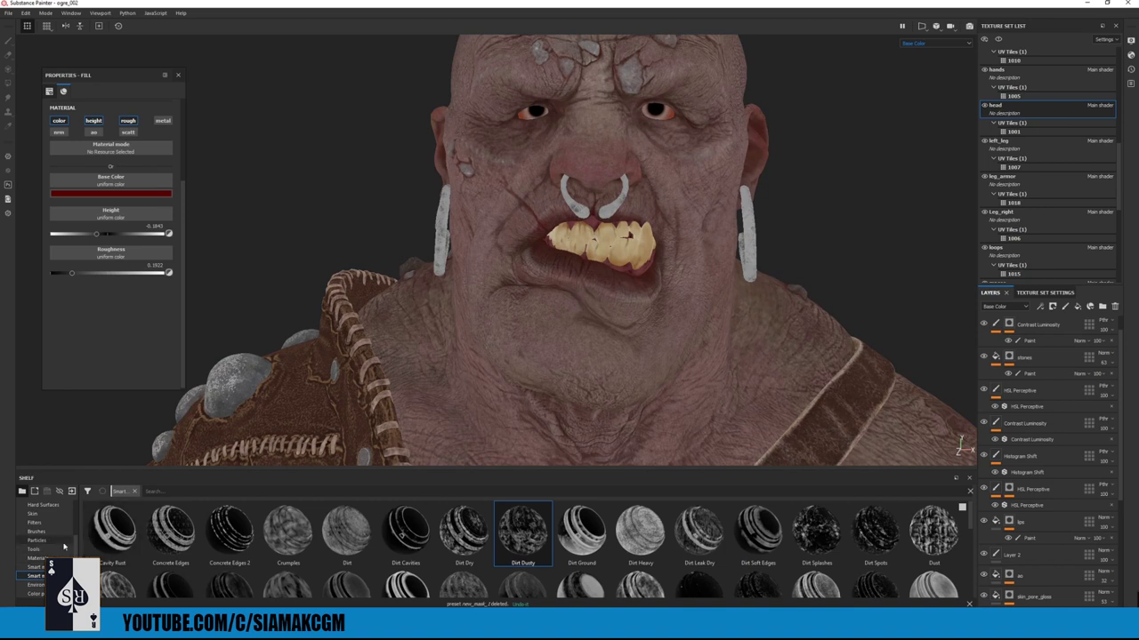
left_click(36, 523)
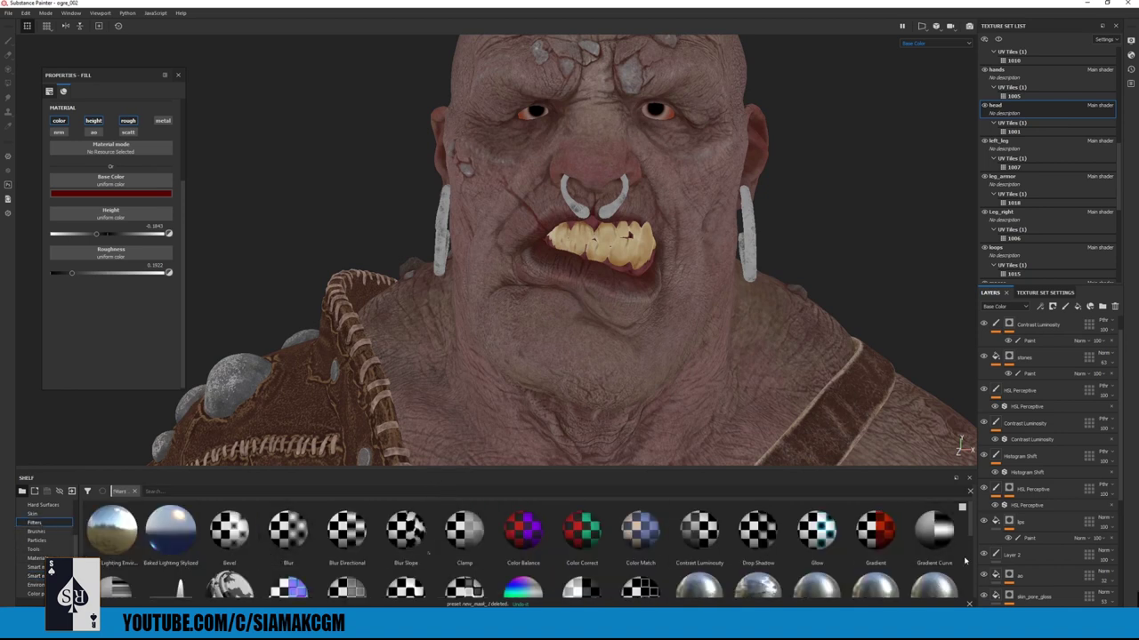
left_click(961, 508)
left_click(982, 515)
- Examine the base color of the ogre's nose, teeth and cheek up close
left_click_drag(650, 281, 525, 248, "alt")
right_click_drag(524, 248, 561, 248, "alt")
left_click_drag(560, 249, 520, 245, "alt")
right_click_drag(520, 244, 570, 245, "alt")
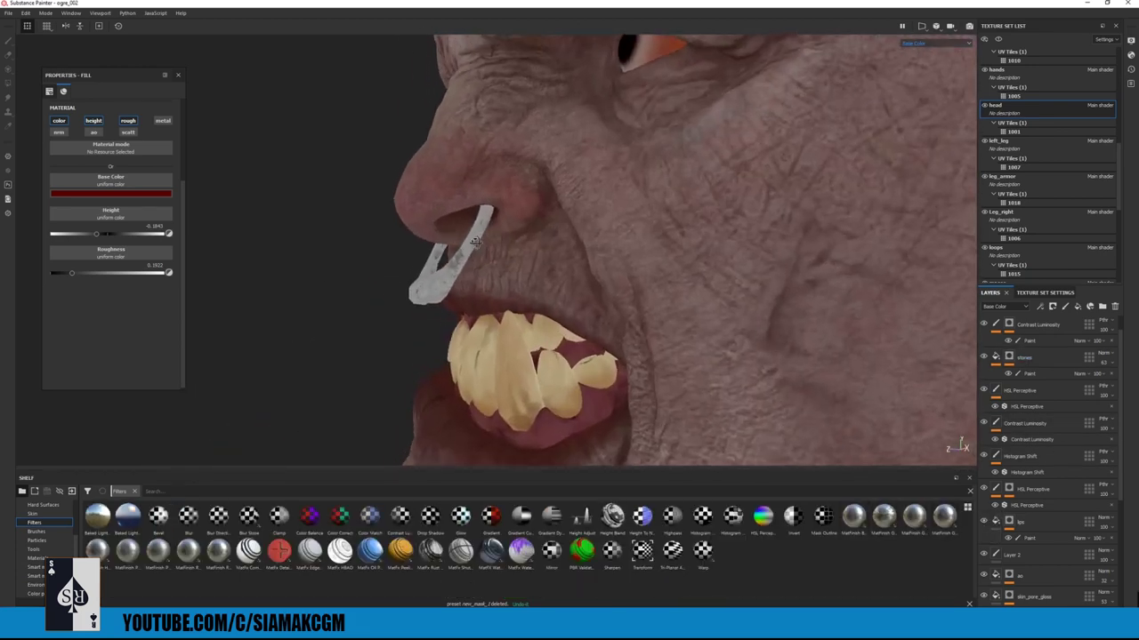
left_click_drag(498, 236, 569, 236, "alt")
right_click_drag(516, 233, 558, 218, "alt")
middle_click_drag(558, 218, 552, 294, "alt")
- Switch the viewport back to the Material view and examine the ogre's nose skin and nose ring up close
key("m")
left_click_drag(594, 285, 457, 246, "alt")
middle_click_drag(457, 246, 480, 275, "alt")
left_click_drag(480, 275, 524, 222, "alt")
right_click_drag(524, 221, 965, 521, "alt")
left_click_drag(602, 278, 652, 292, "alt")
right_click_drag(652, 291, 569, 276, "alt")
middle_click_drag(569, 276, 628, 127, "alt")
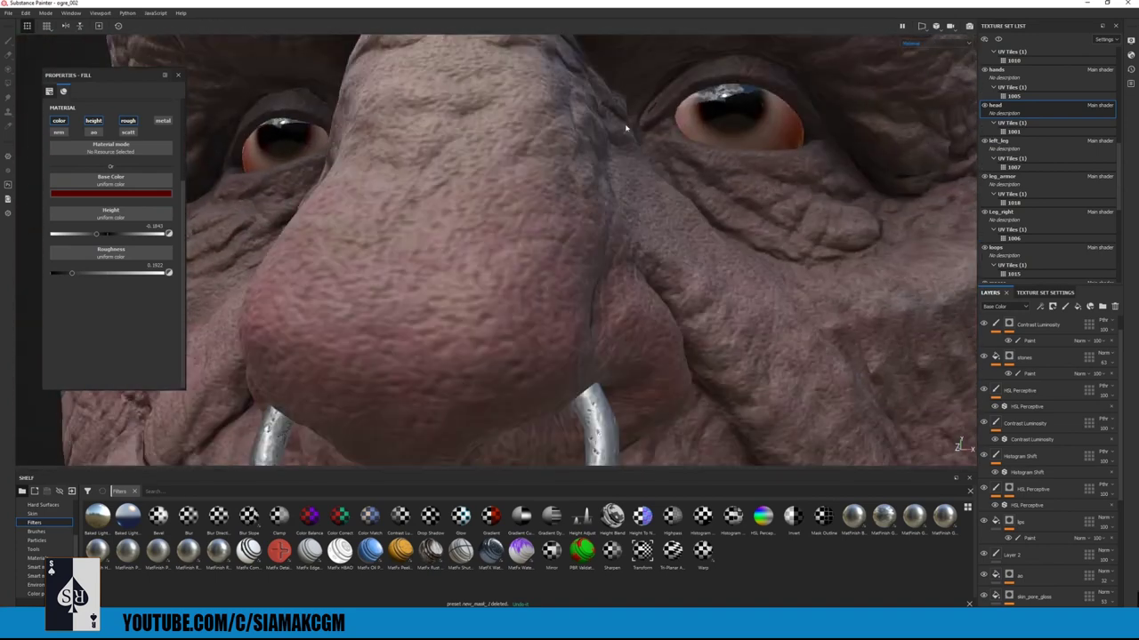
right_click_drag(628, 127, 543, 222, "alt")
left_click_drag(542, 222, 543, 279, "alt")
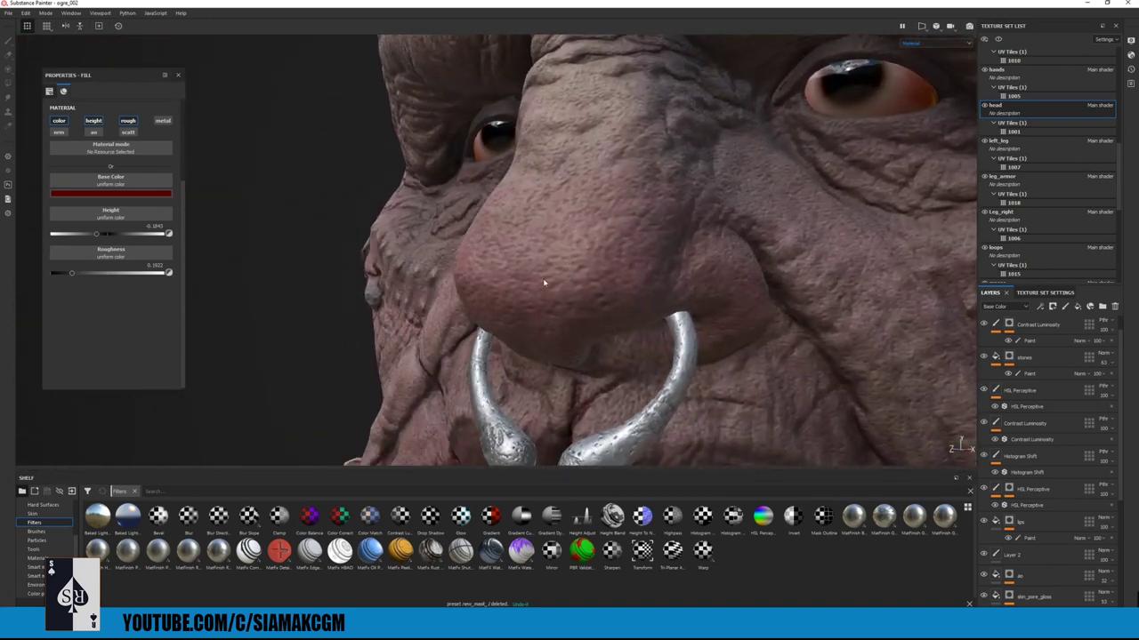
left_click_drag(665, 275, 971, 308, "alt")
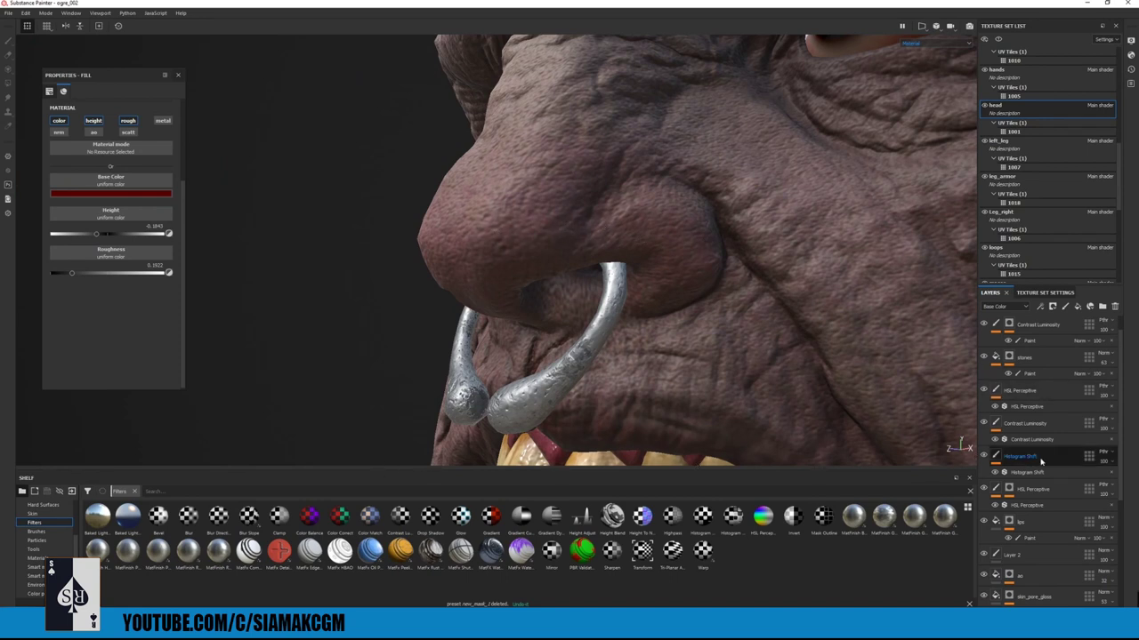
- Hide the skin_pore_gloss and skin layers to compare the pore detail around the nose, and show both again
scroll(1061, 529, "down", 3)
scroll(1061, 532, "down", 1)
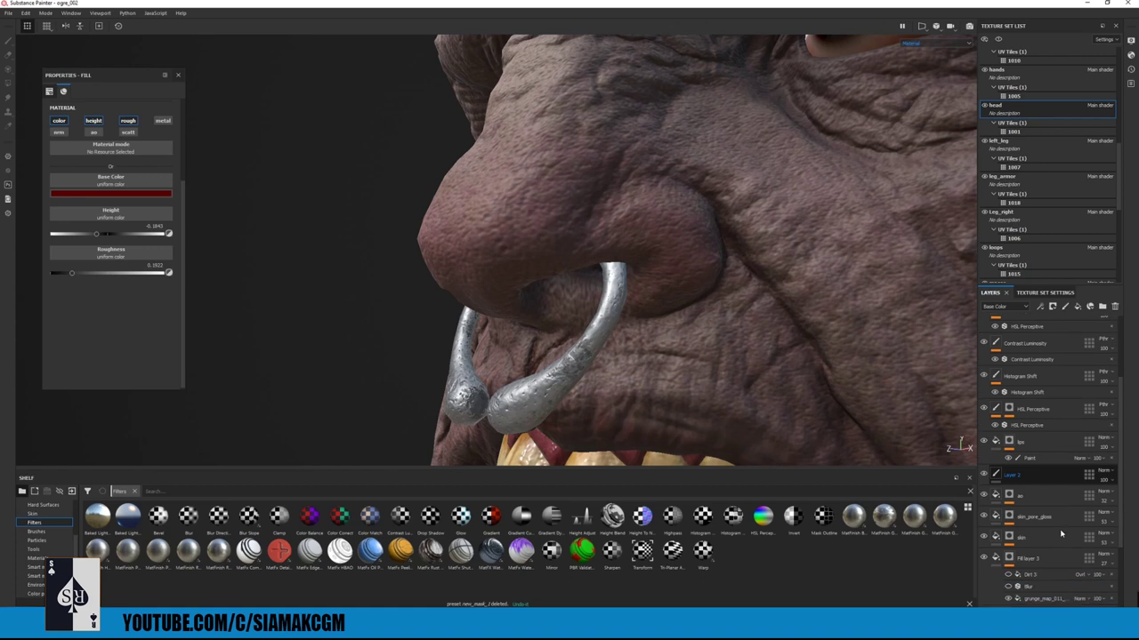
left_click(984, 539)
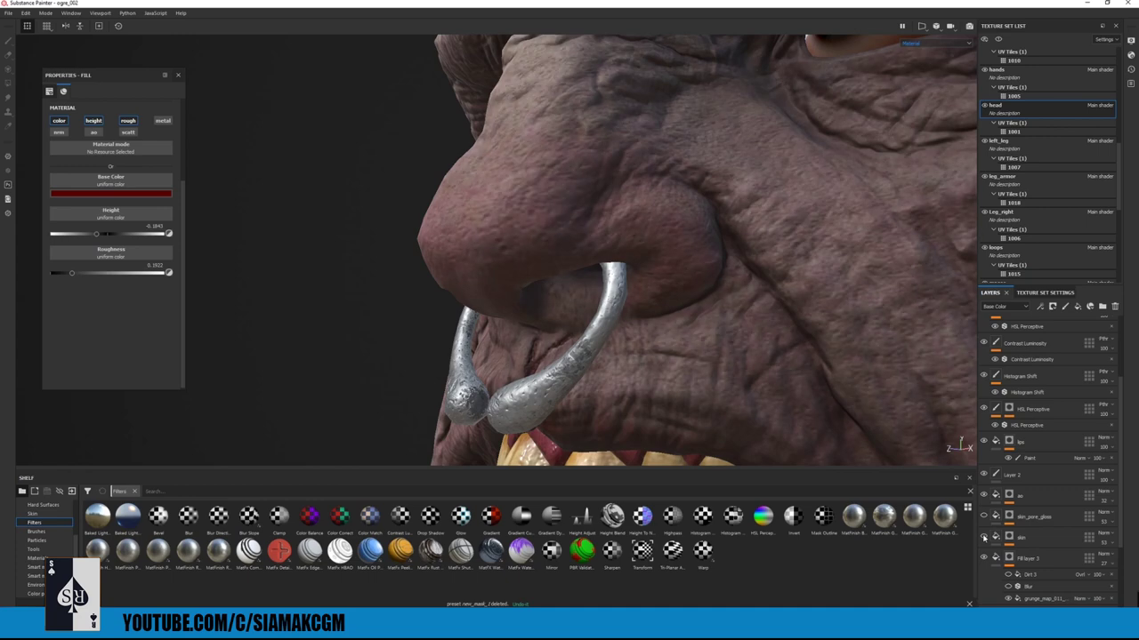
right_click_drag(711, 294, 389, 305, "alt")
middle_click_drag(389, 305, 284, 242, "alt")
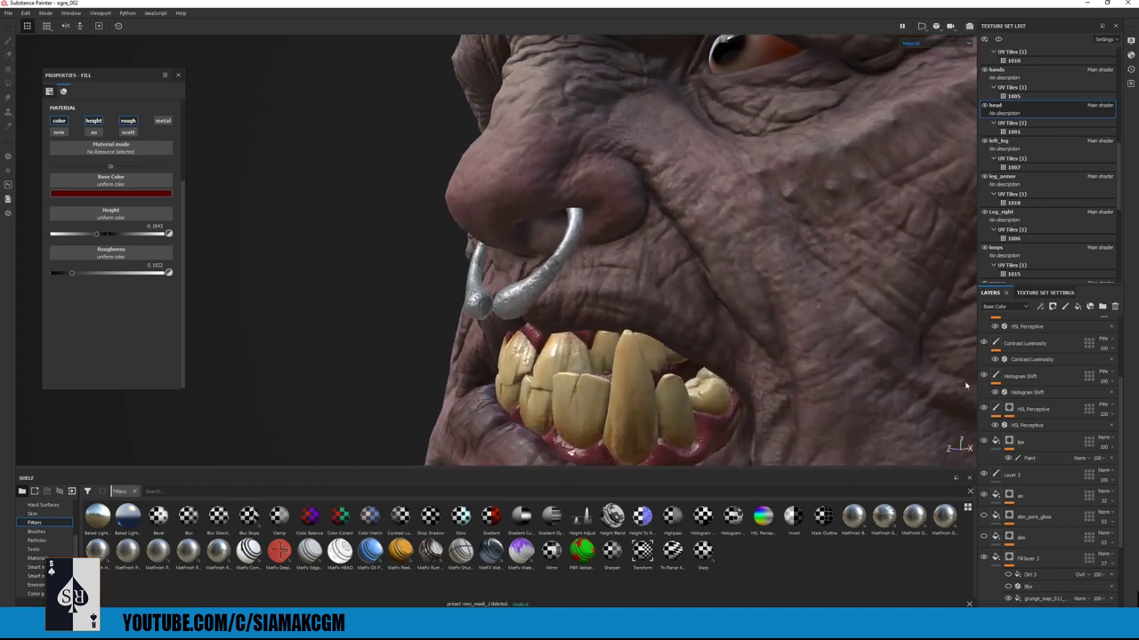
right_click_drag(894, 321, 801, 302, "alt")
right_click_drag(907, 351, 658, 298, "alt")
left_click_drag(658, 298, 715, 311, "alt")
right_click_drag(716, 311, 683, 318, "alt")
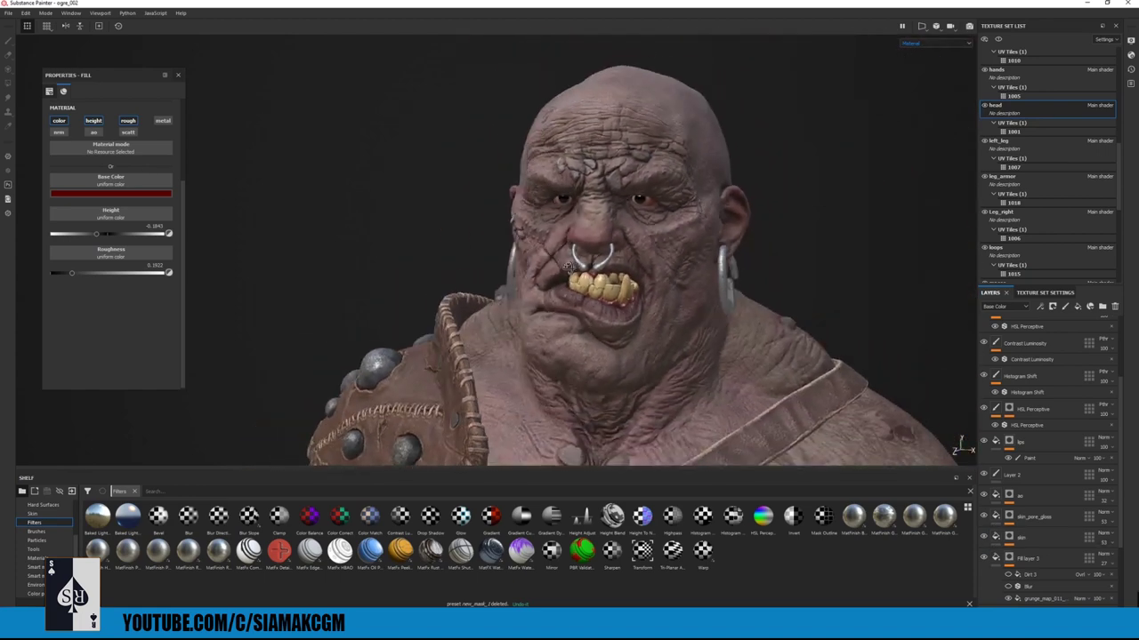
- Frame the ogre's head and shoulders and render them in Iray
middle_click_drag(683, 317, 655, 330, "alt")
left_click(968, 29)
left_click(962, 33)
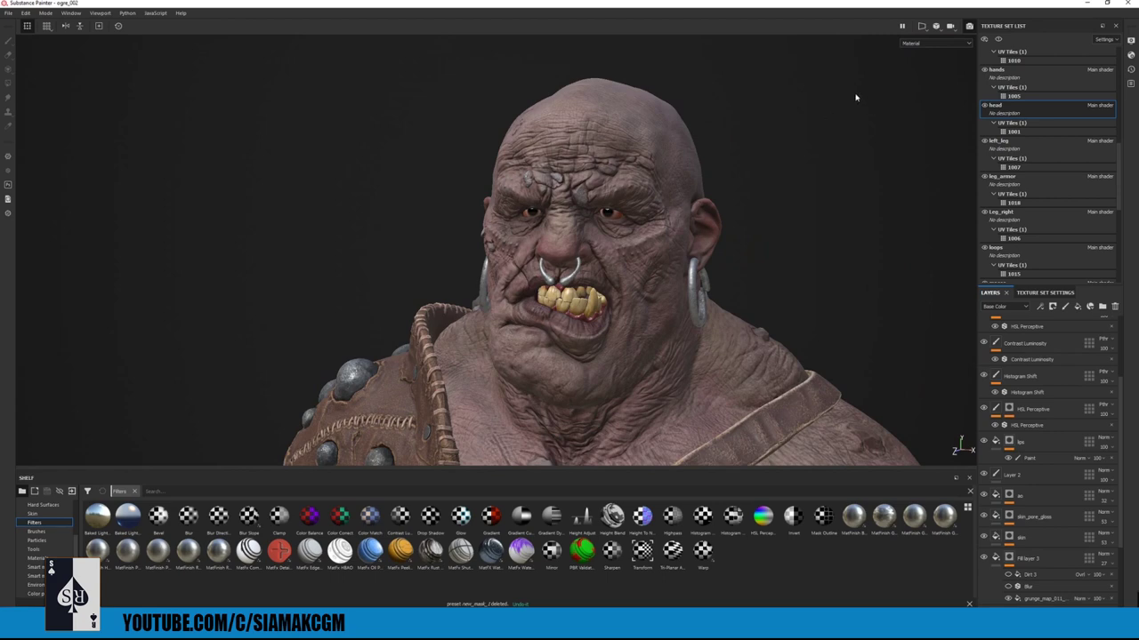
key("F10")
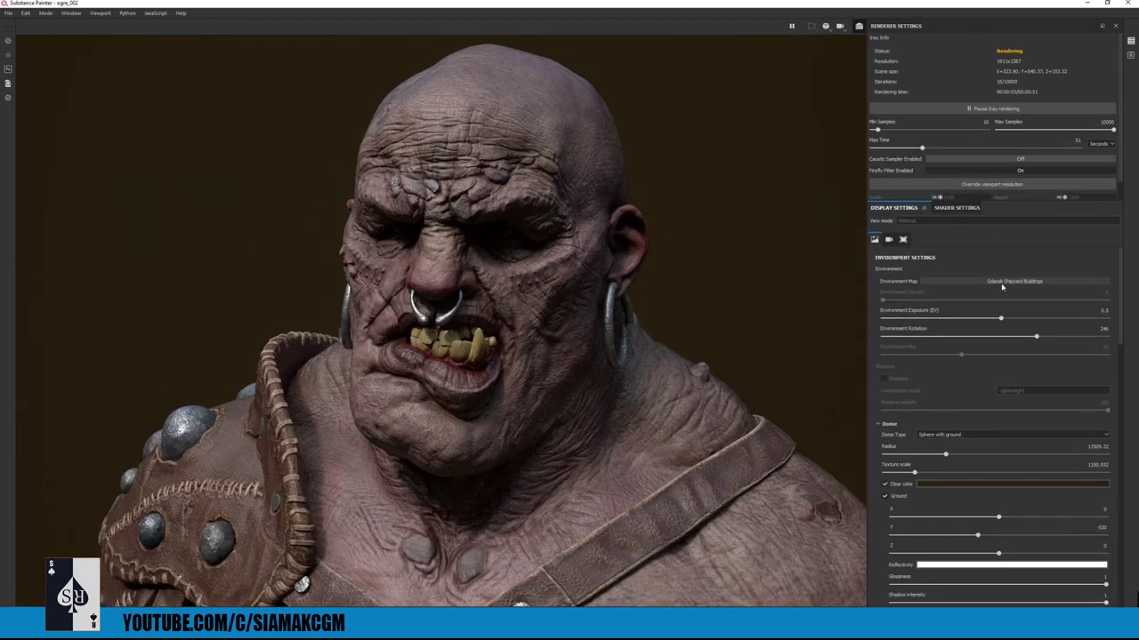
- Try the Bonifacio Street environment map and replace it with Bus Garage
left_click(1013, 281)
left_click(1071, 310)
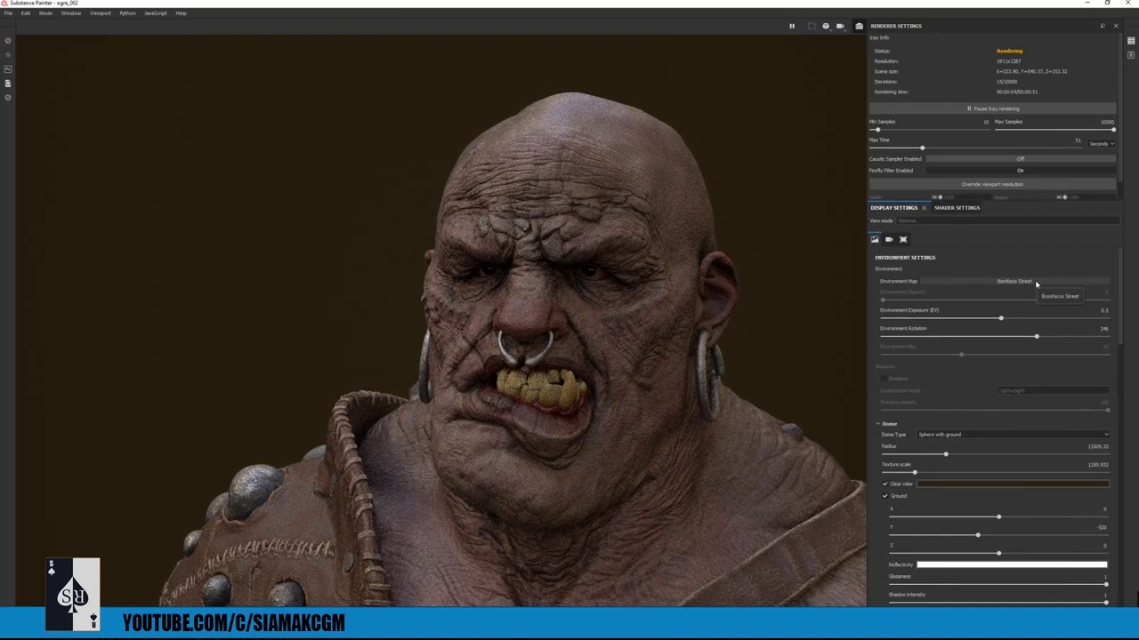
left_click(1036, 284)
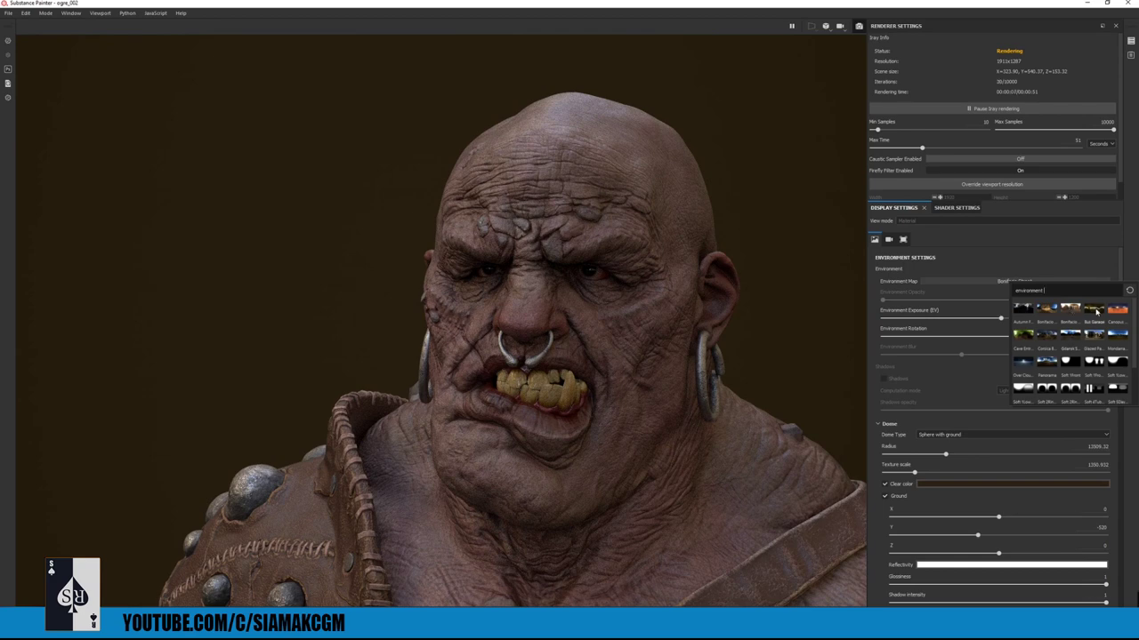
left_click(1047, 311)
left_click(1014, 281)
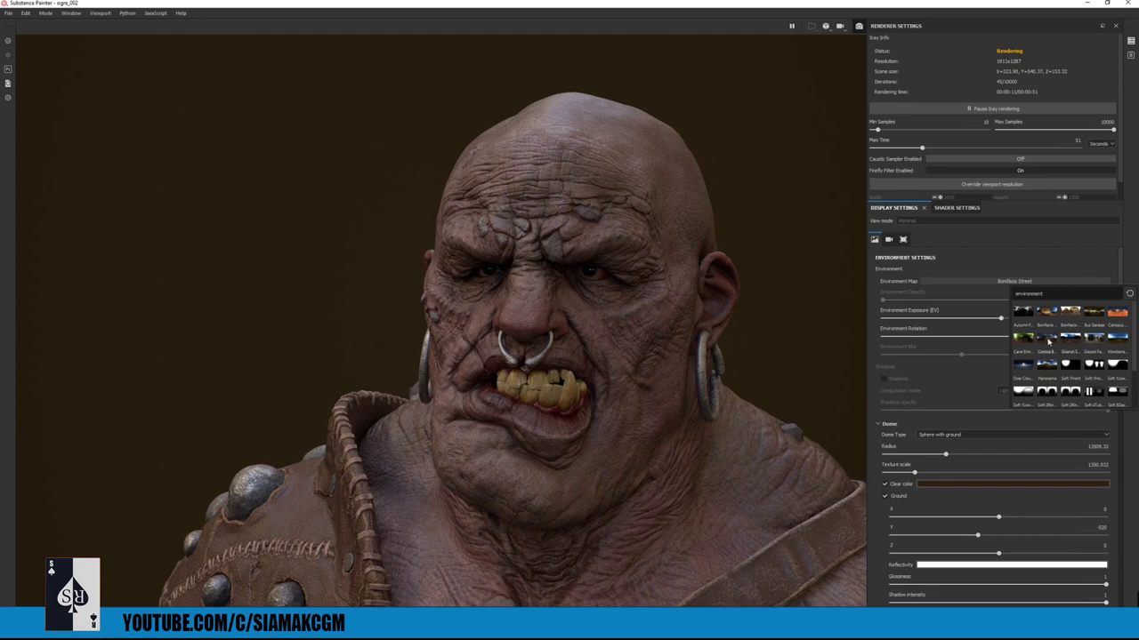
left_click(1094, 311)
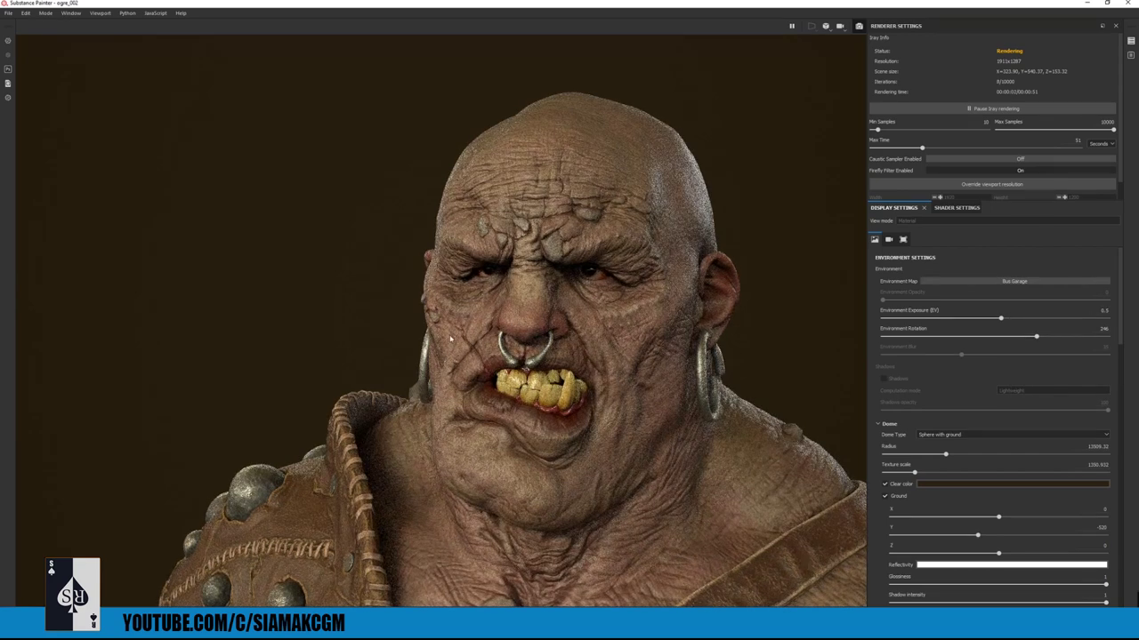
- Examine the ogre's head and upper body from several angles in the Iray render under Bus Garage lighting
left_click_drag(452, 341, 494, 340, "alt")
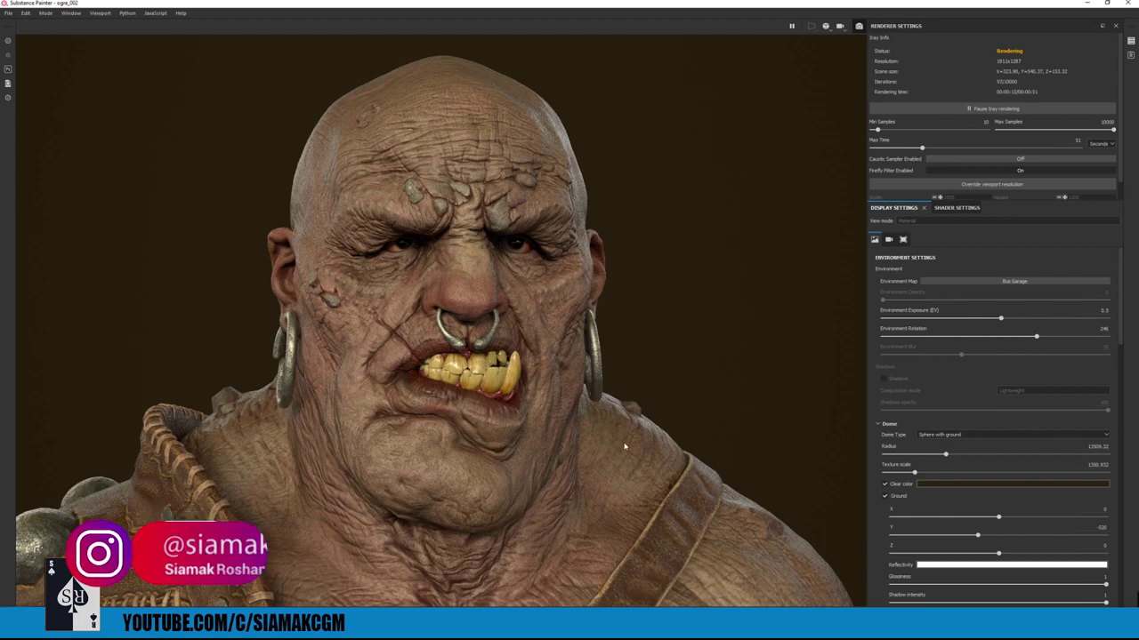
scroll(469, 391, "down", 3)
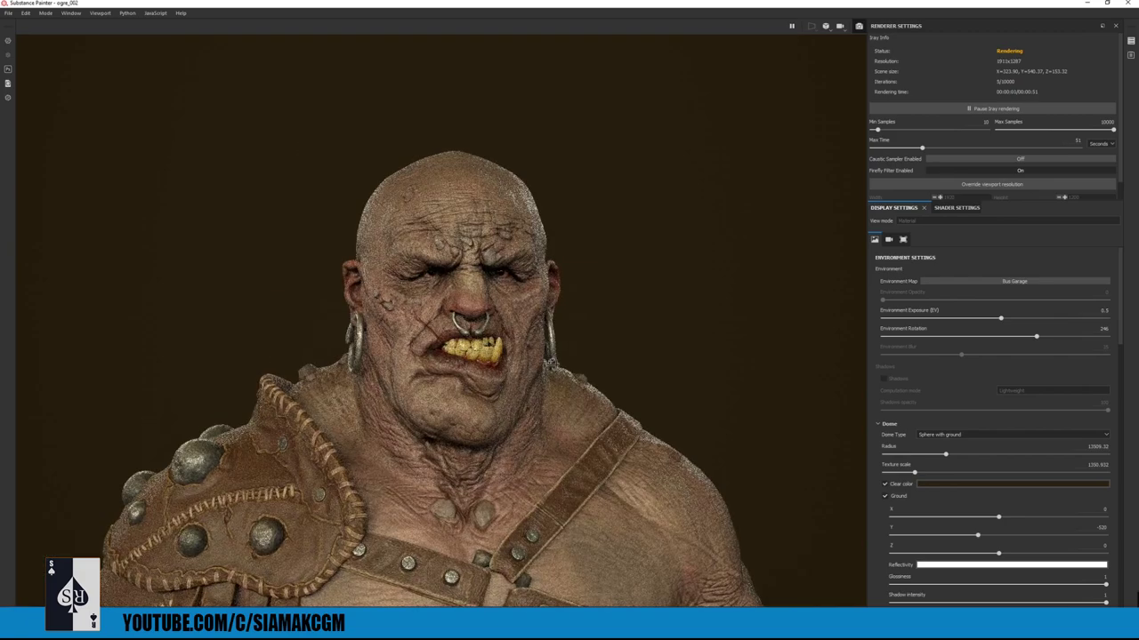
left_click_drag(552, 363, 523, 359, "alt")
left_click_drag(225, 348, 318, 369, "alt")
scroll(484, 432, "down", 3)
middle_click_drag(537, 410, 508, 292, "alt")
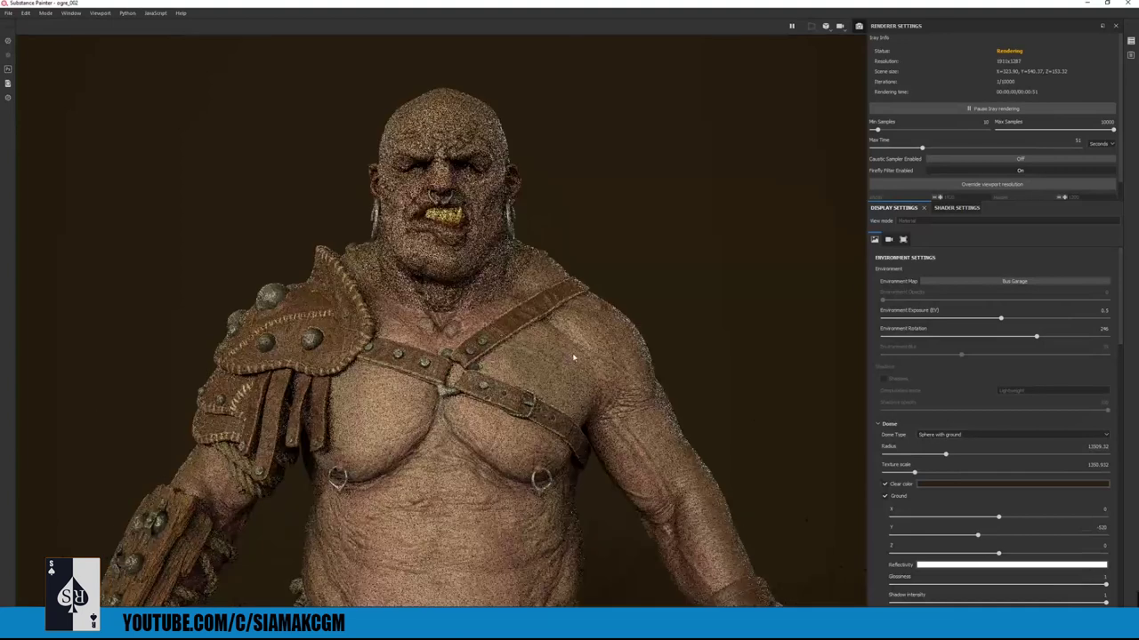
left_click_drag(574, 358, 522, 364, "alt")
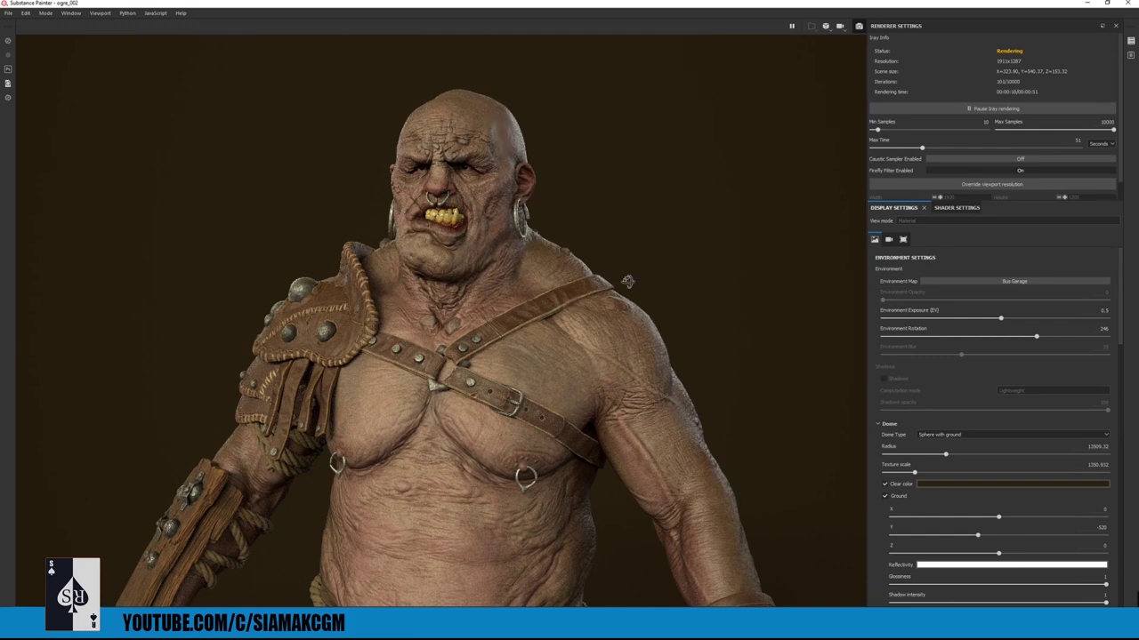
- Bring the ogre's full body, including the feet and their ground reflection, into view in the Iray render
left_click_drag(628, 283, 754, 246, "alt")
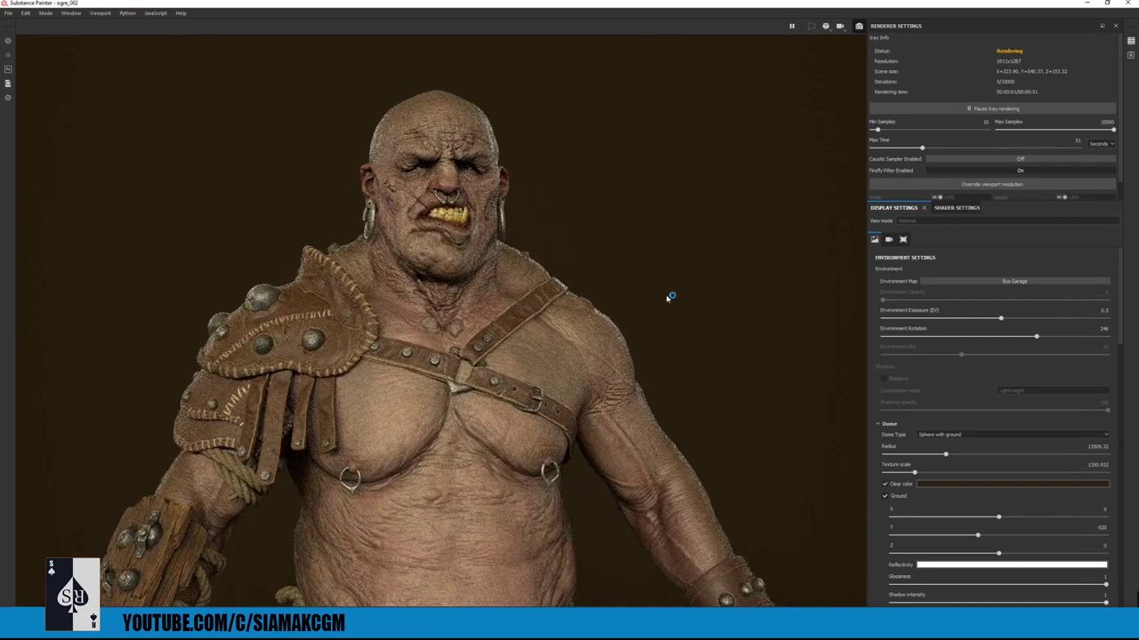
right_click_drag(278, 287, 291, 287, "alt")
middle_click_drag(529, 462, 539, 277, "alt")
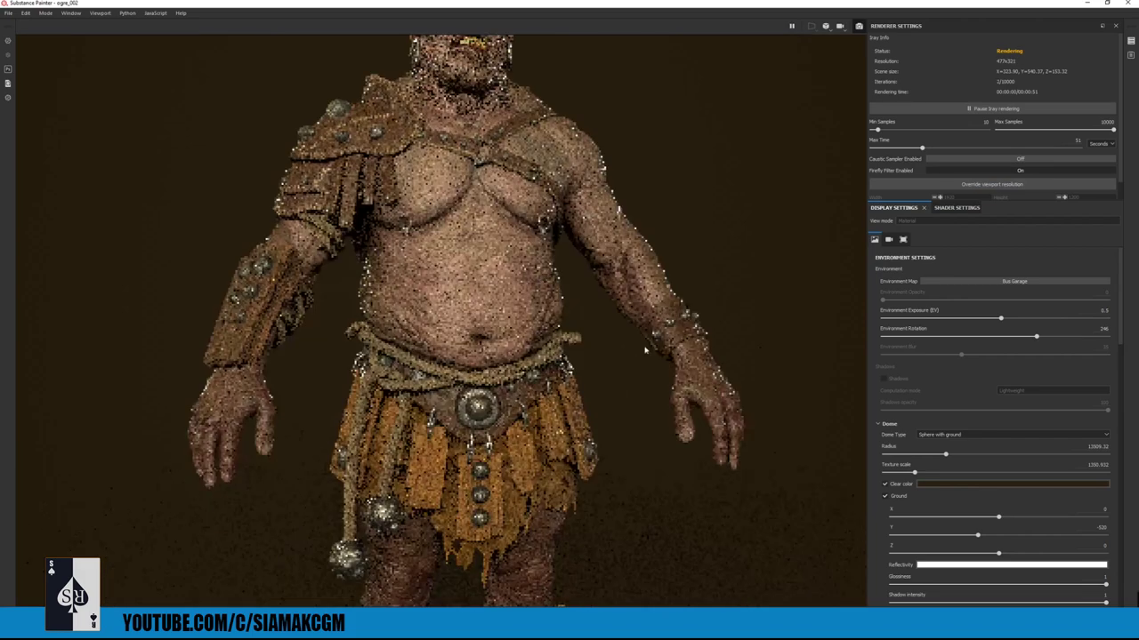
scroll(645, 350, "down", 3)
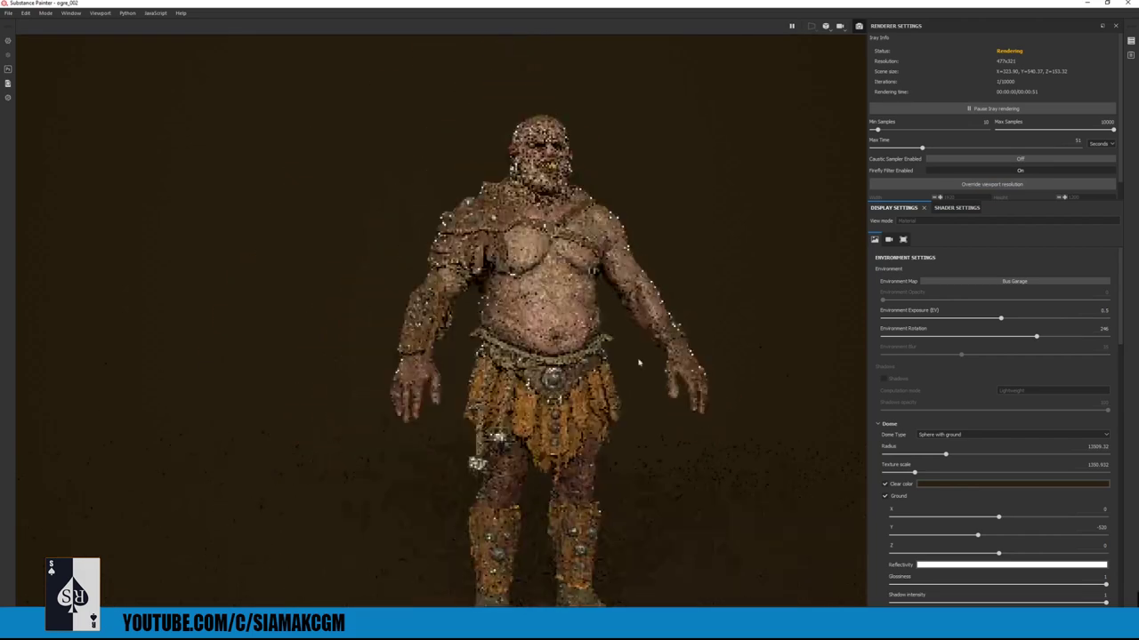
middle_click_drag(639, 362, 550, 260, "alt")
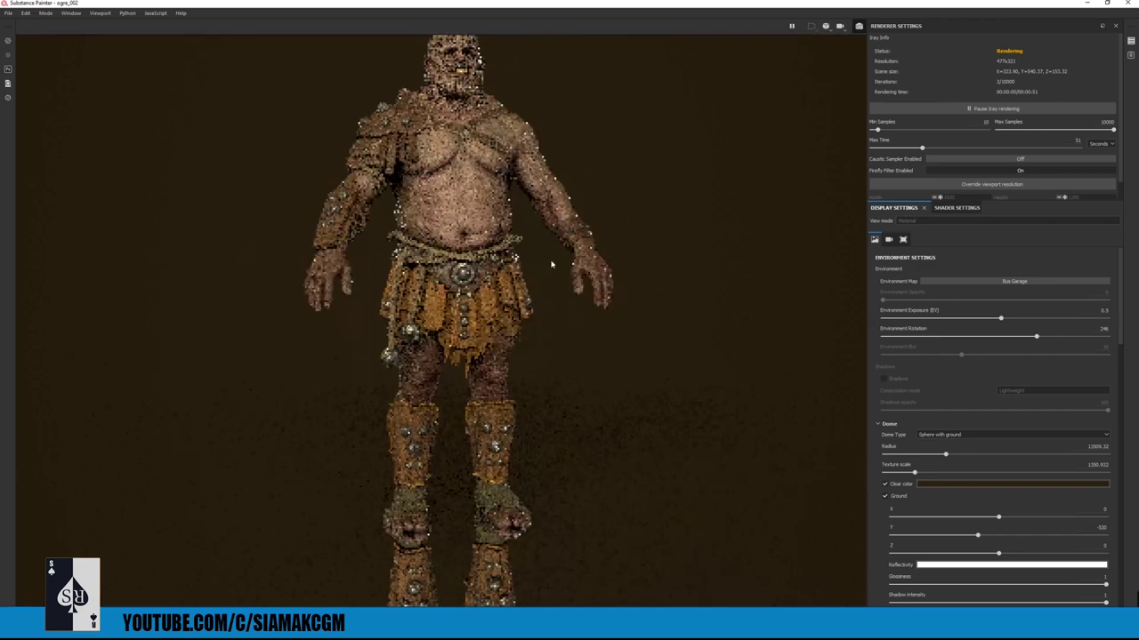
left_click_drag(473, 274, 813, 378, "alt")
- Darken the dome ground's reflectivity color to a dark grey of about R 0.198, G 0.183, B 0.183 to weaken the mirror reflection
scroll(976, 514, "down", 1)
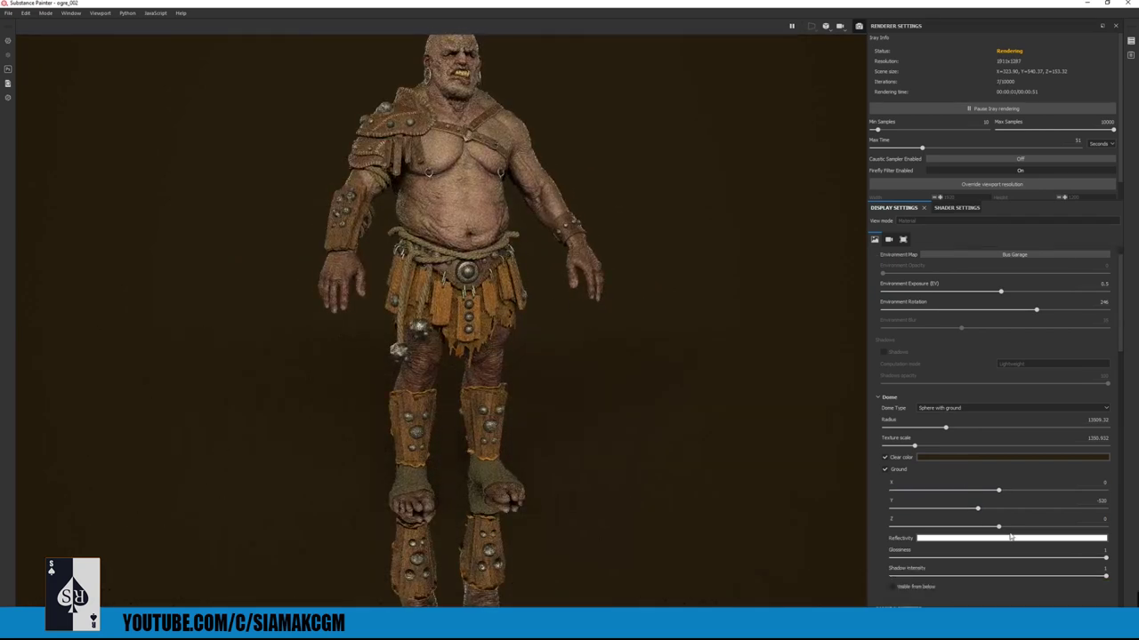
left_click(1008, 539)
left_click(1038, 519)
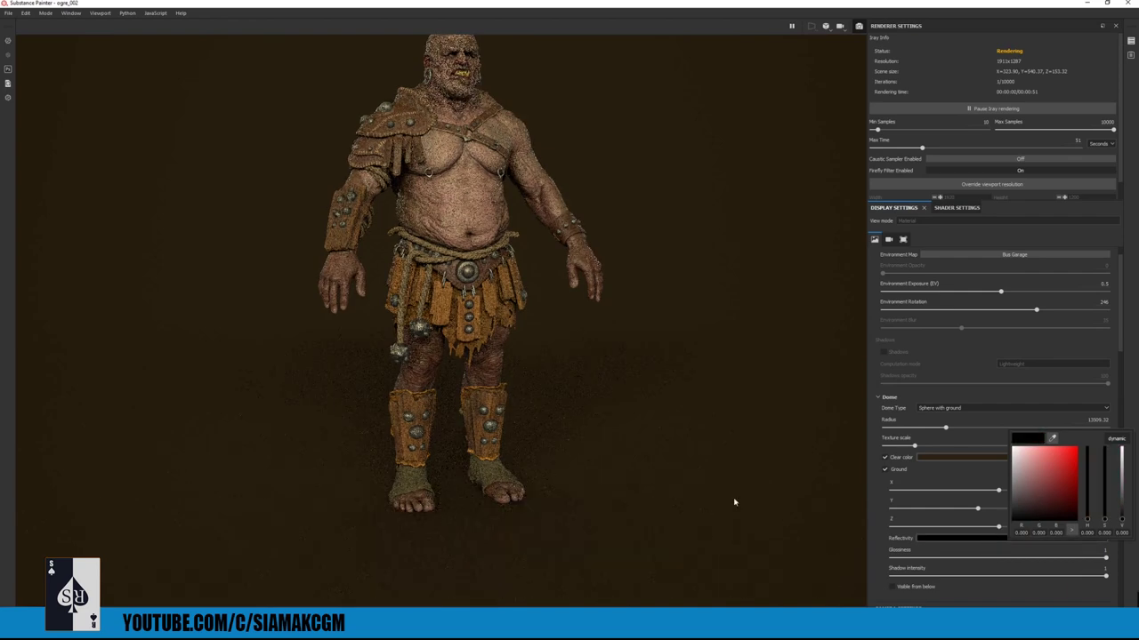
left_click(1017, 507)
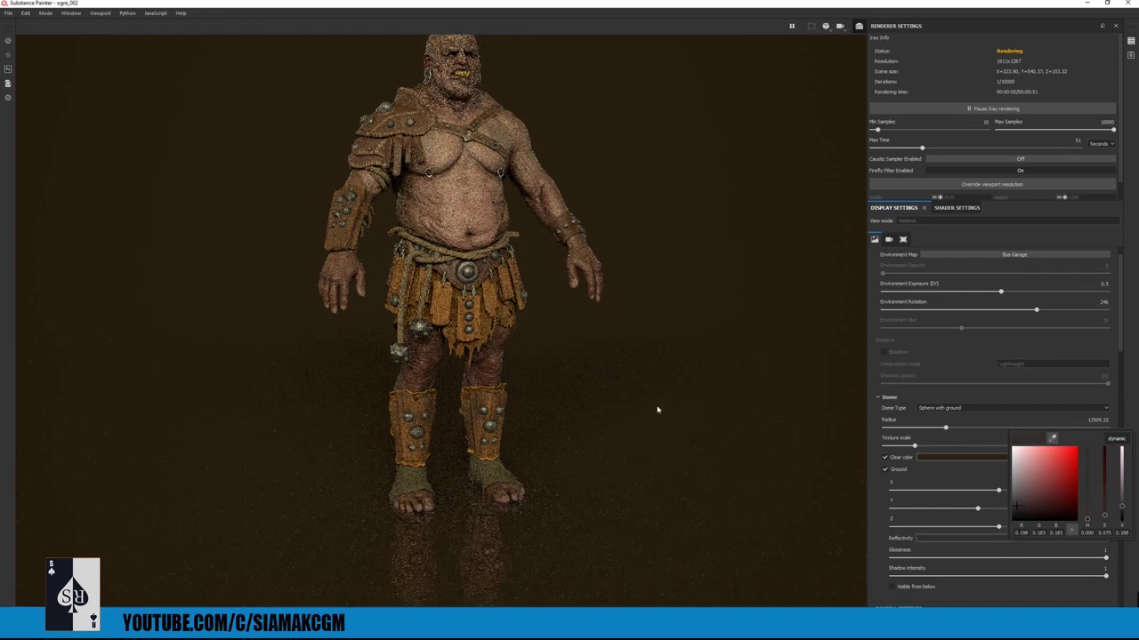
left_click(646, 354)
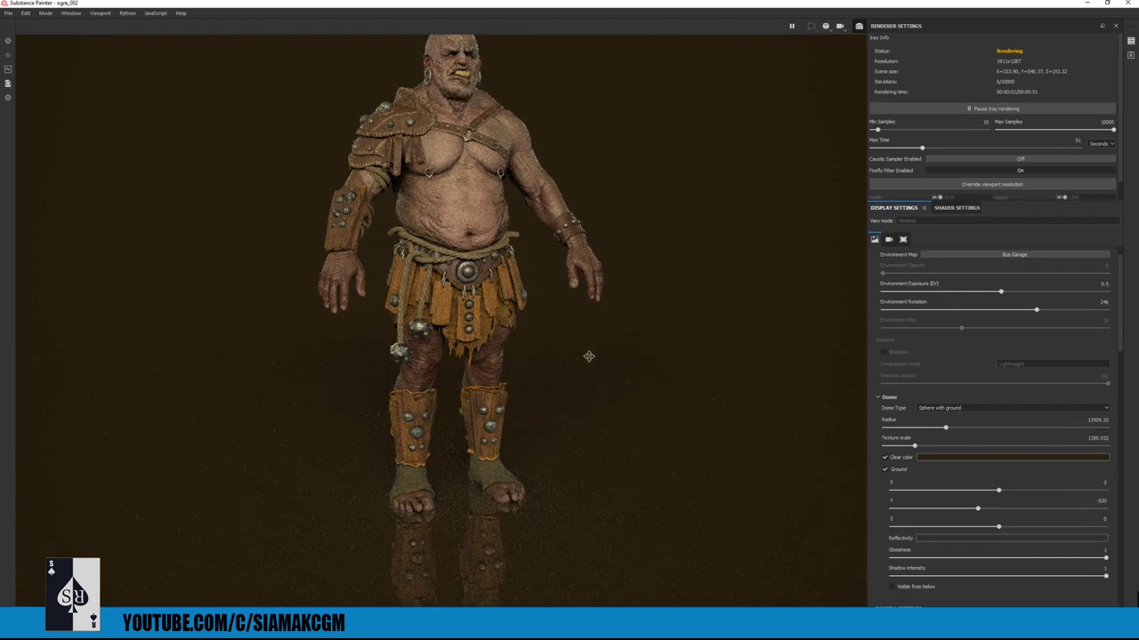
left_click_drag(588, 356, 600, 372, "alt")
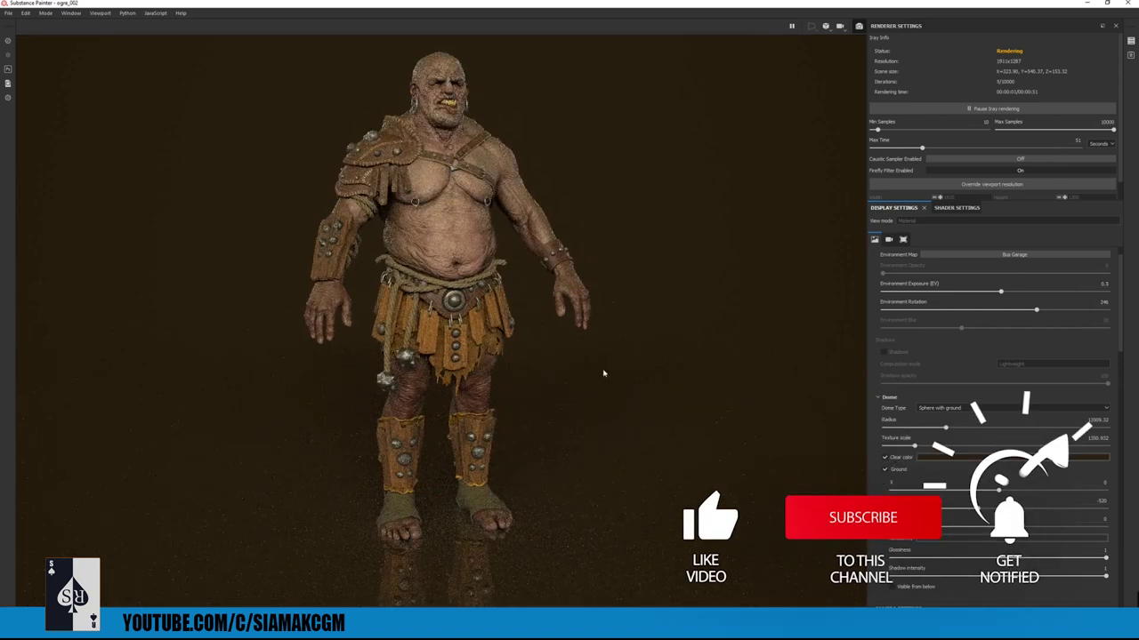